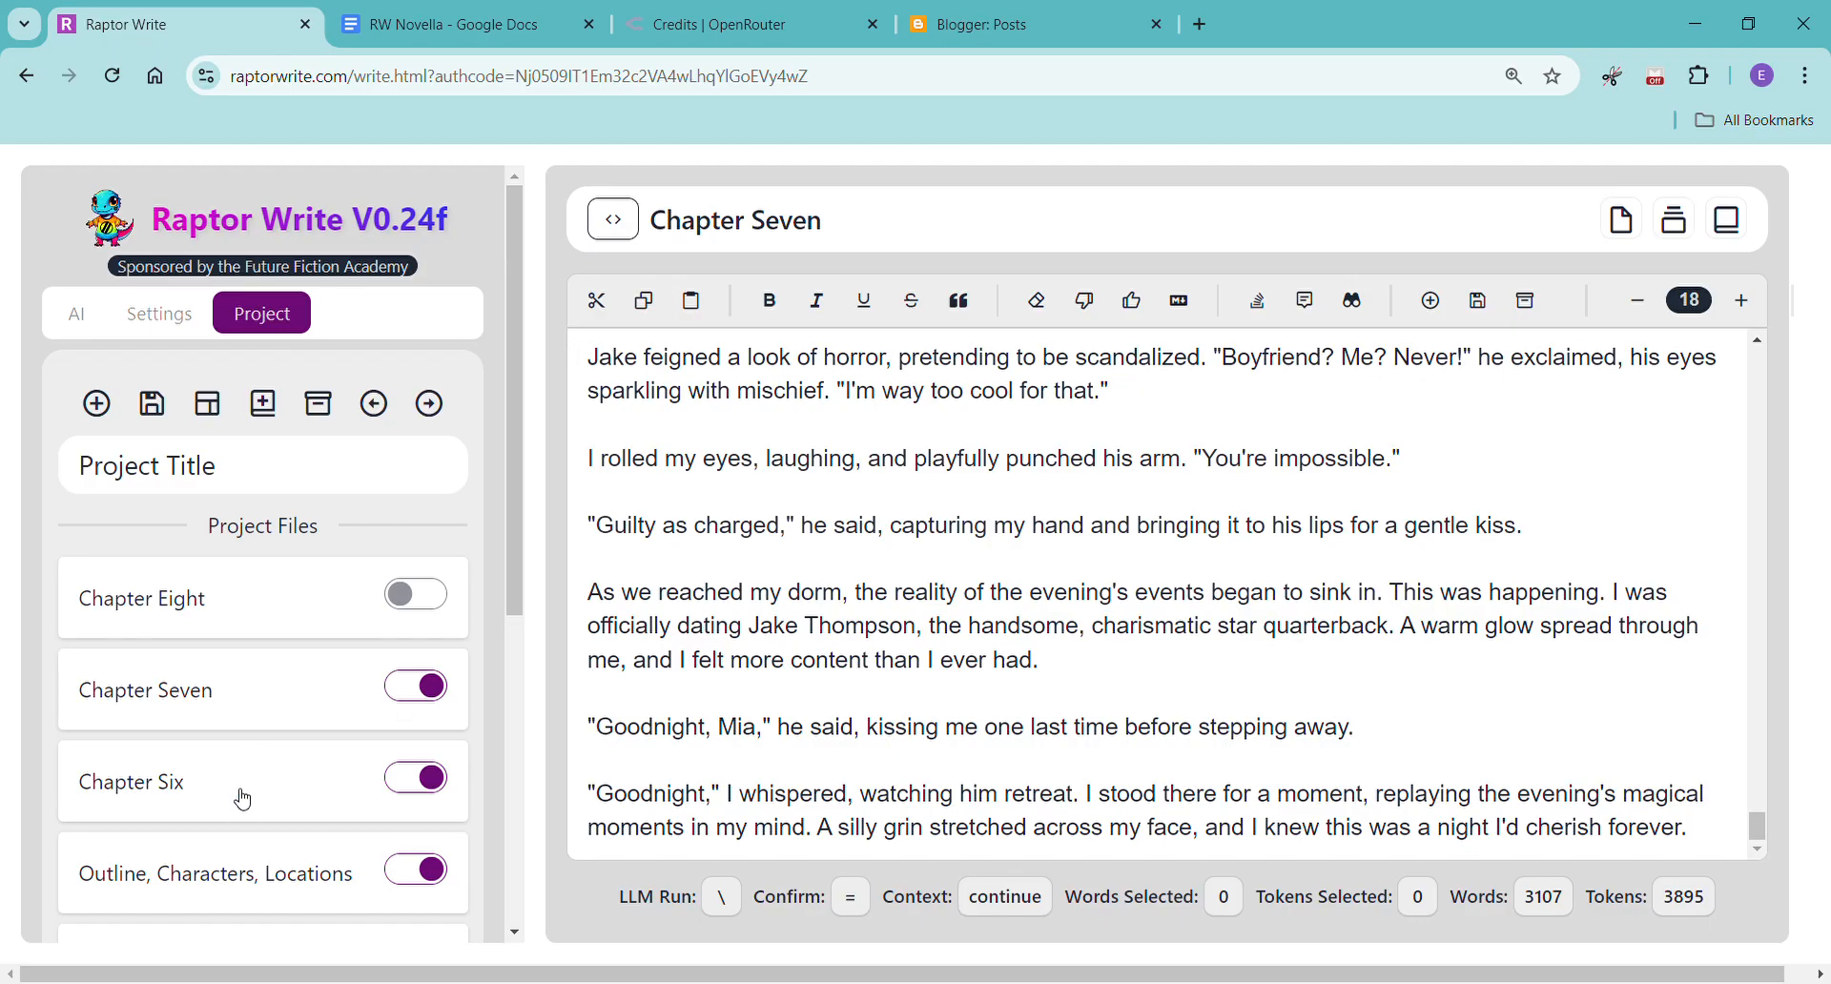
# Open the Outline, Characters, Locations project file and review its chapter outline, character descriptions and location list.
pyautogui.scroll(-2, 243, 792)
pyautogui.click(237, 629)
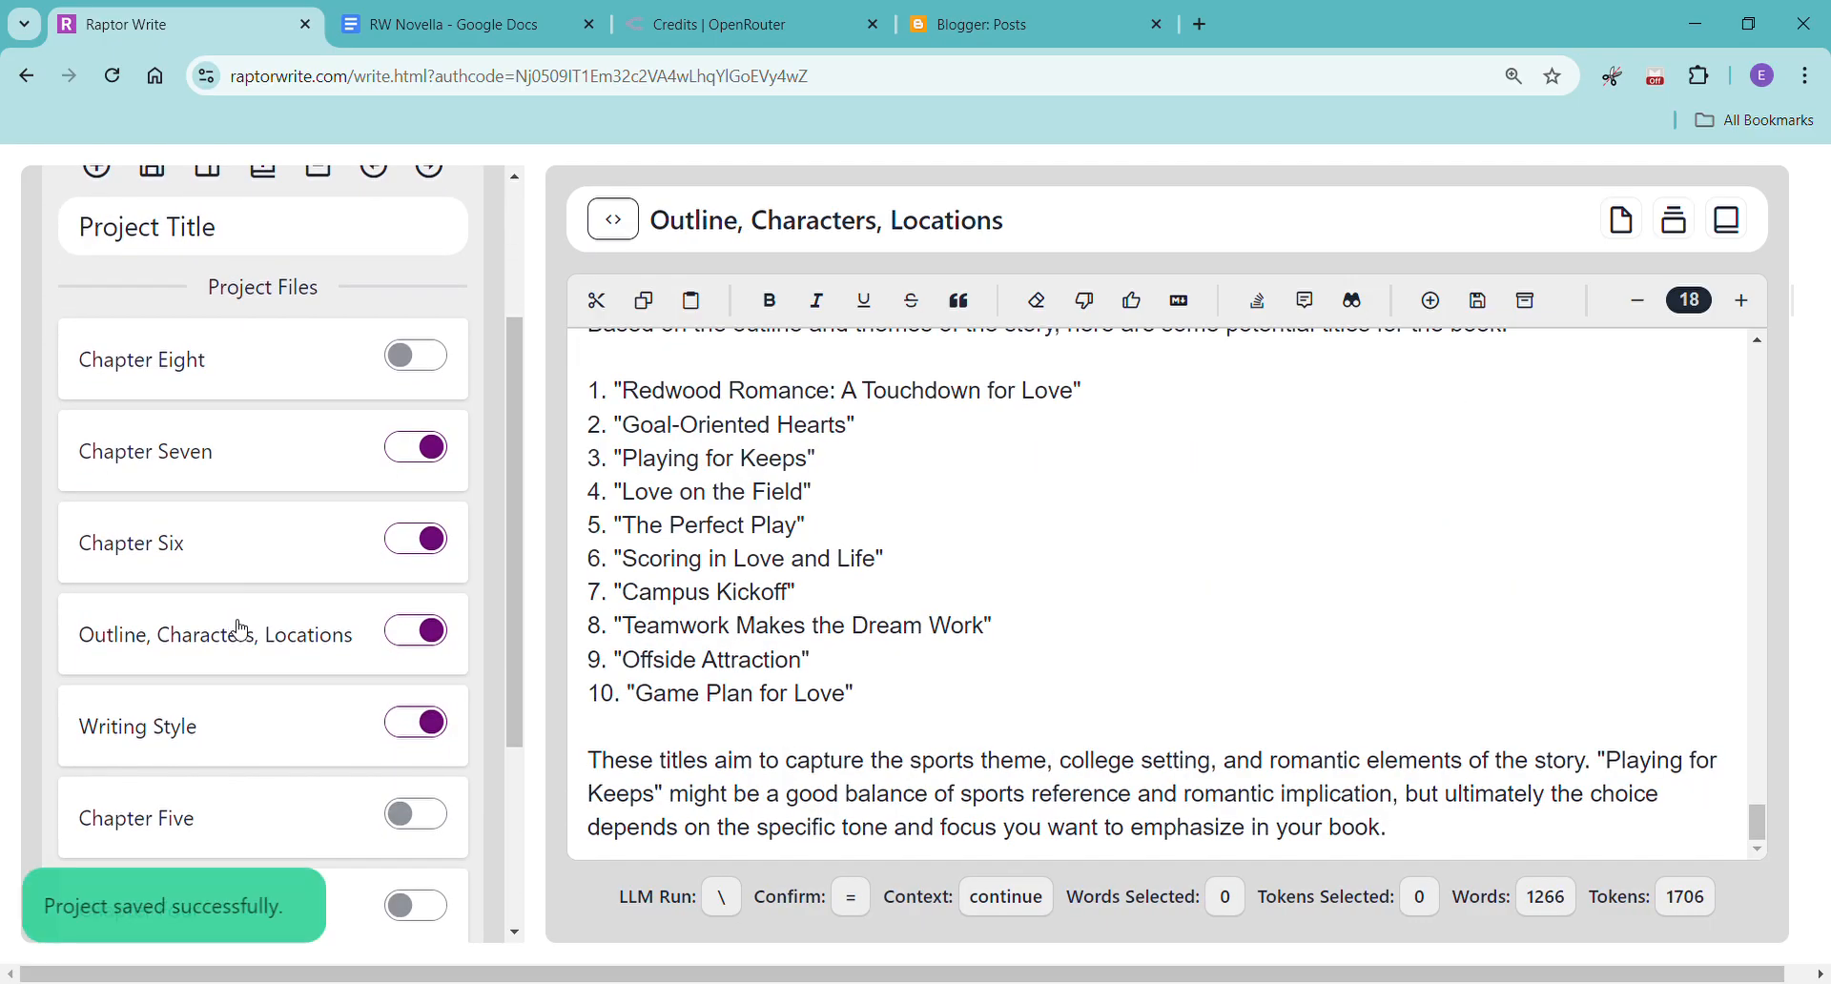
pyautogui.scroll(10, 1097, 645)
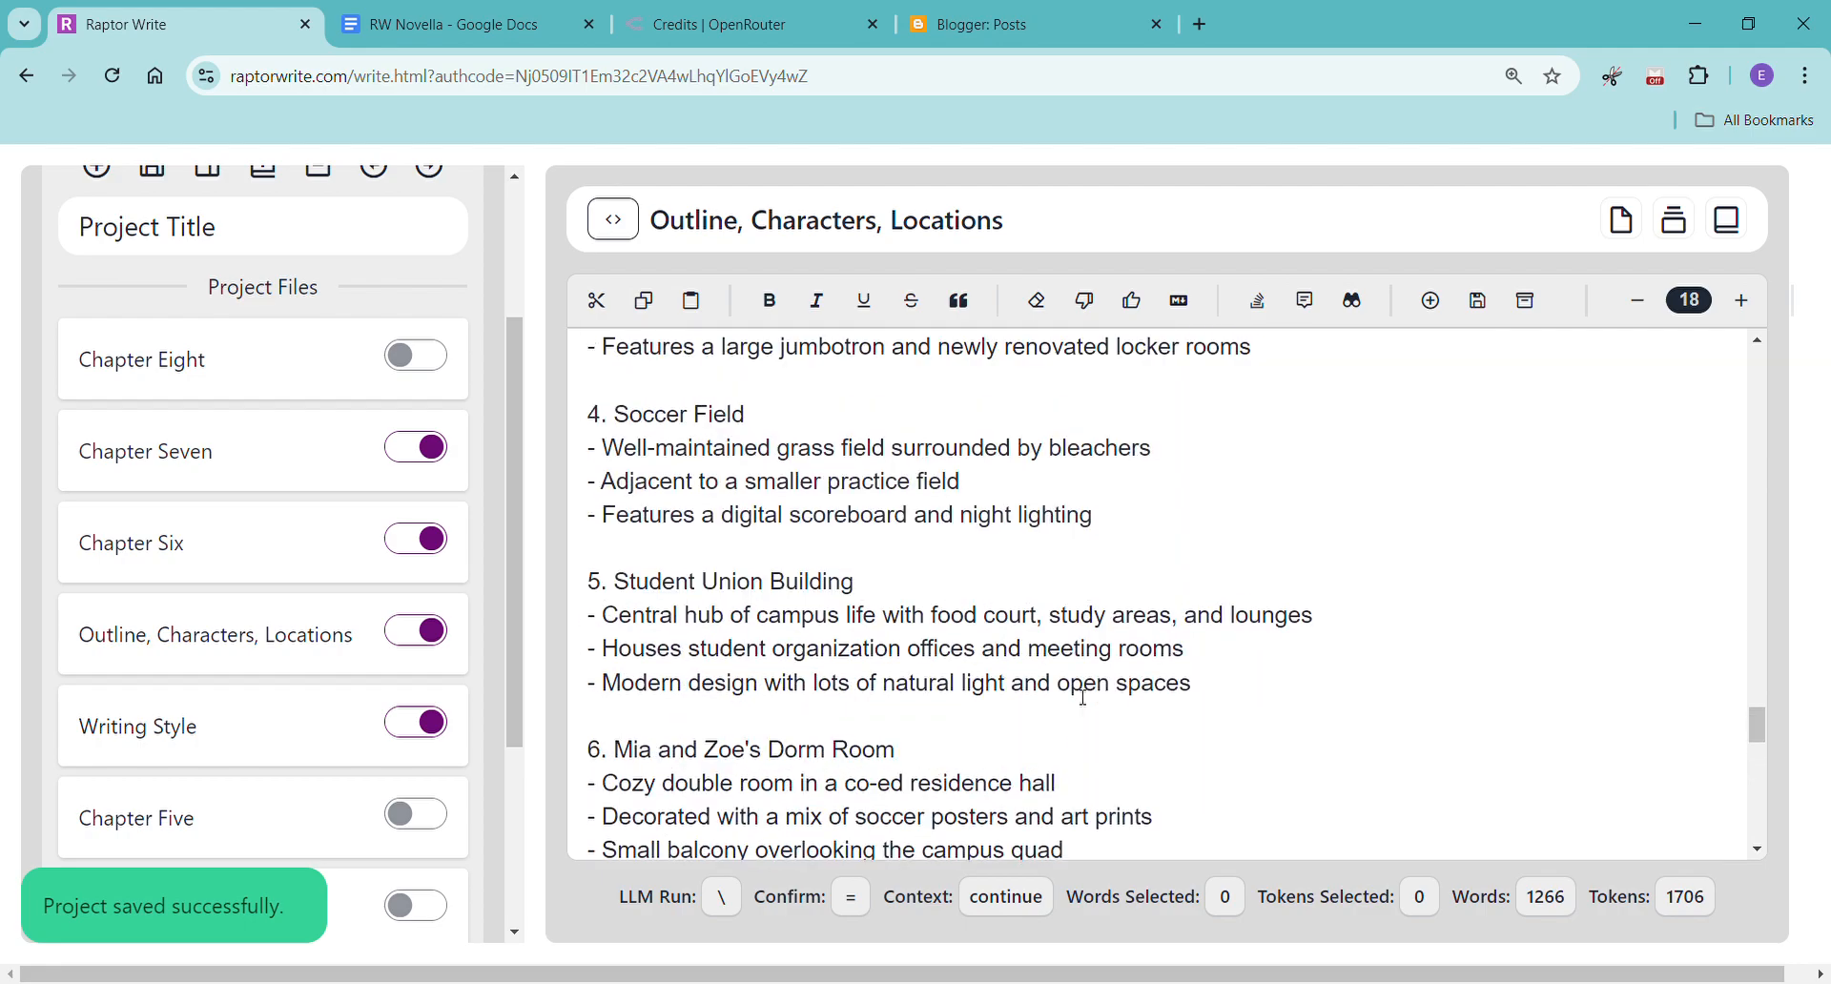
pyautogui.scroll(2, 1084, 697)
pyautogui.scroll(-8, 1084, 697)
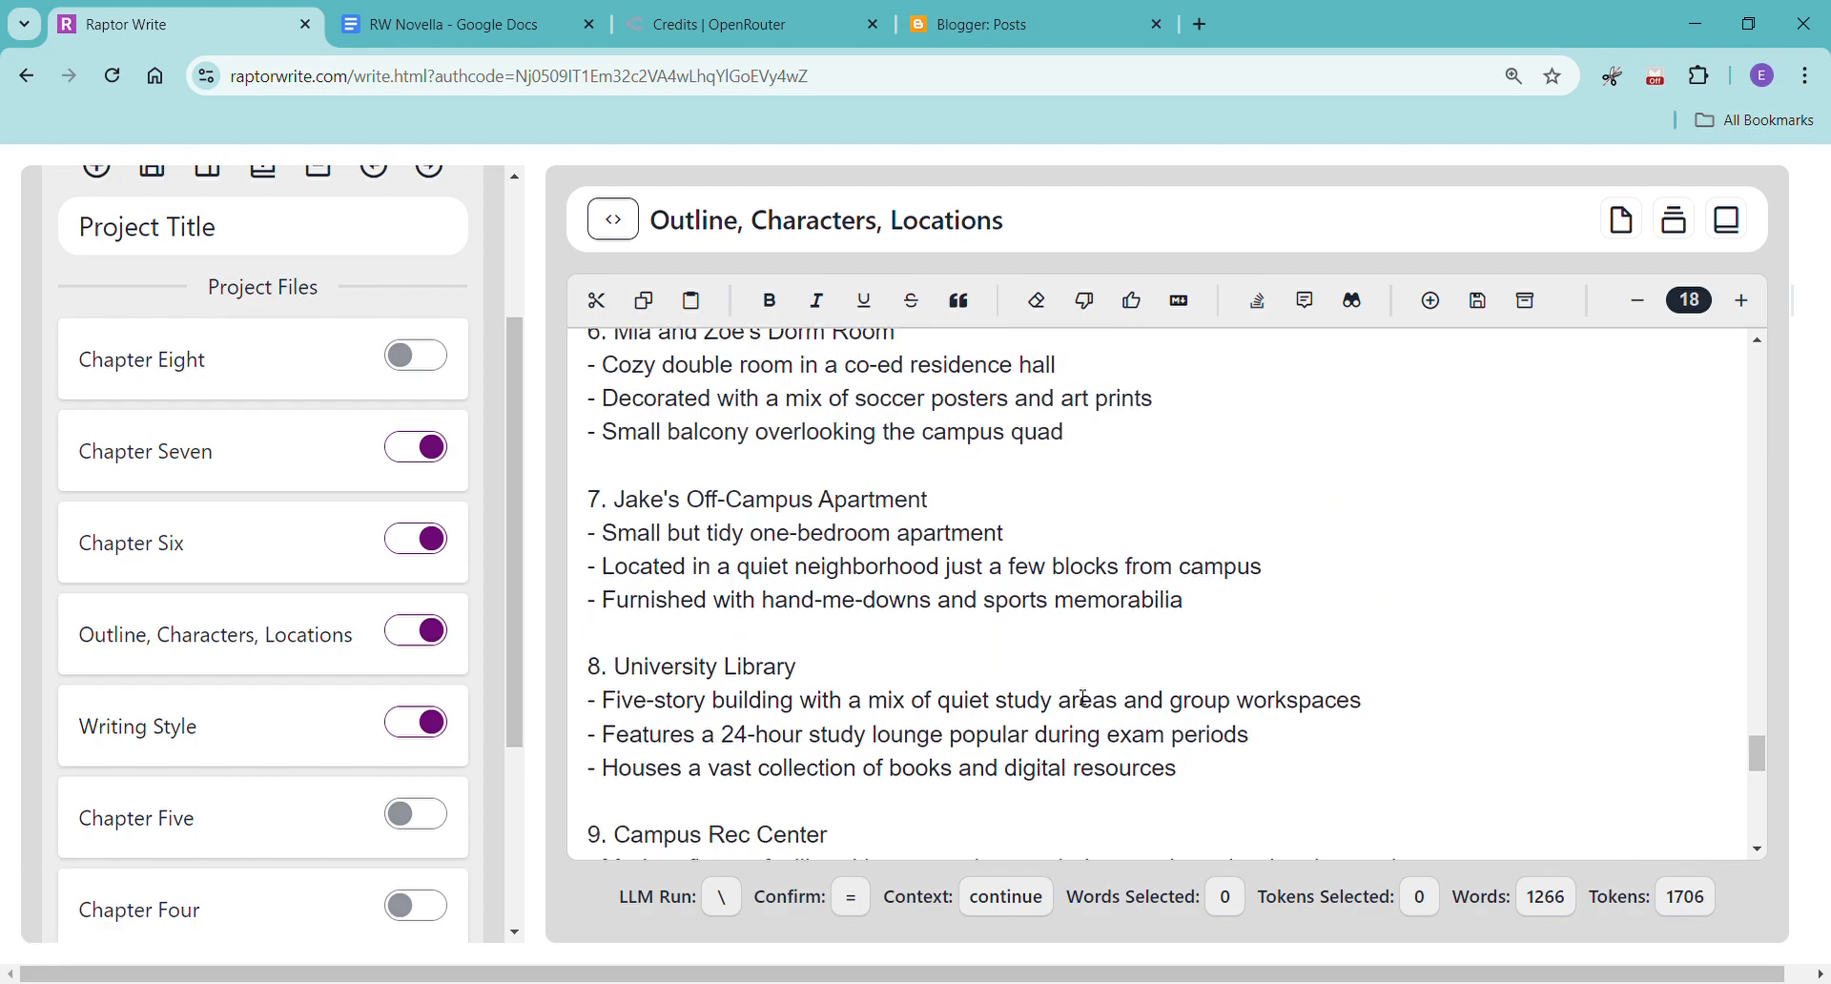
pyautogui.scroll(-3, 1050, 521)
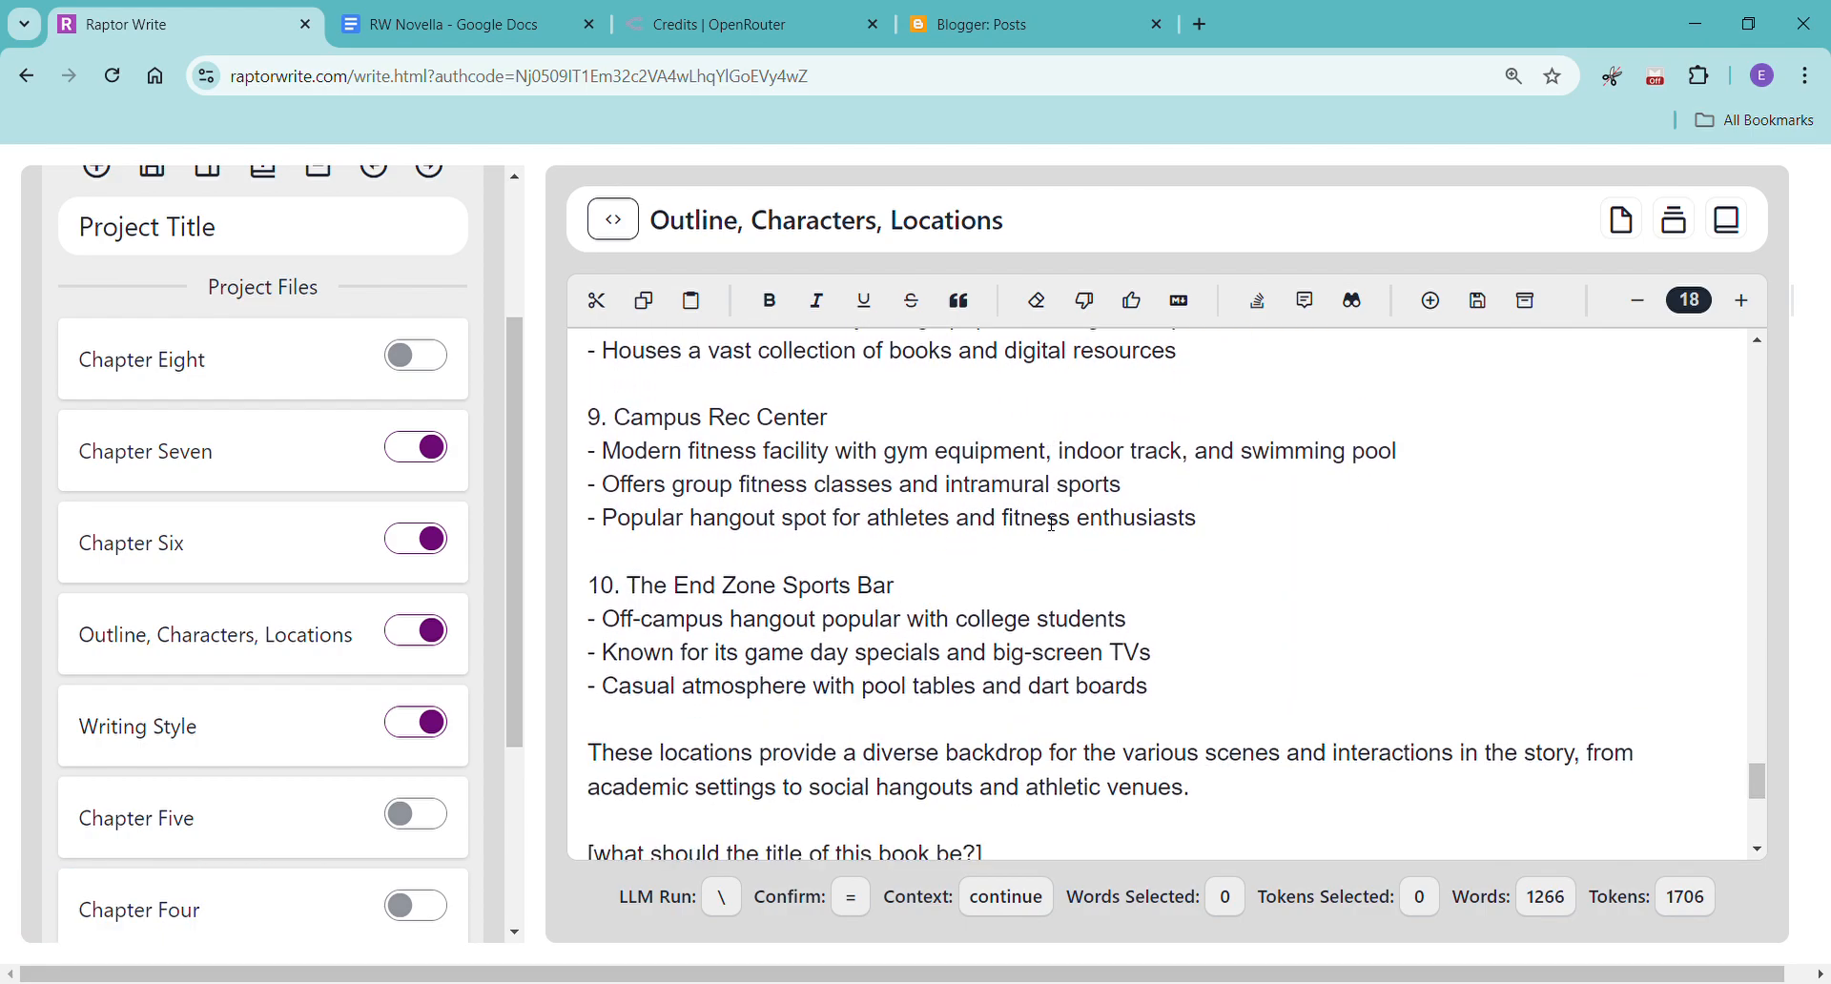
pyautogui.scroll(-2, 1072, 590)
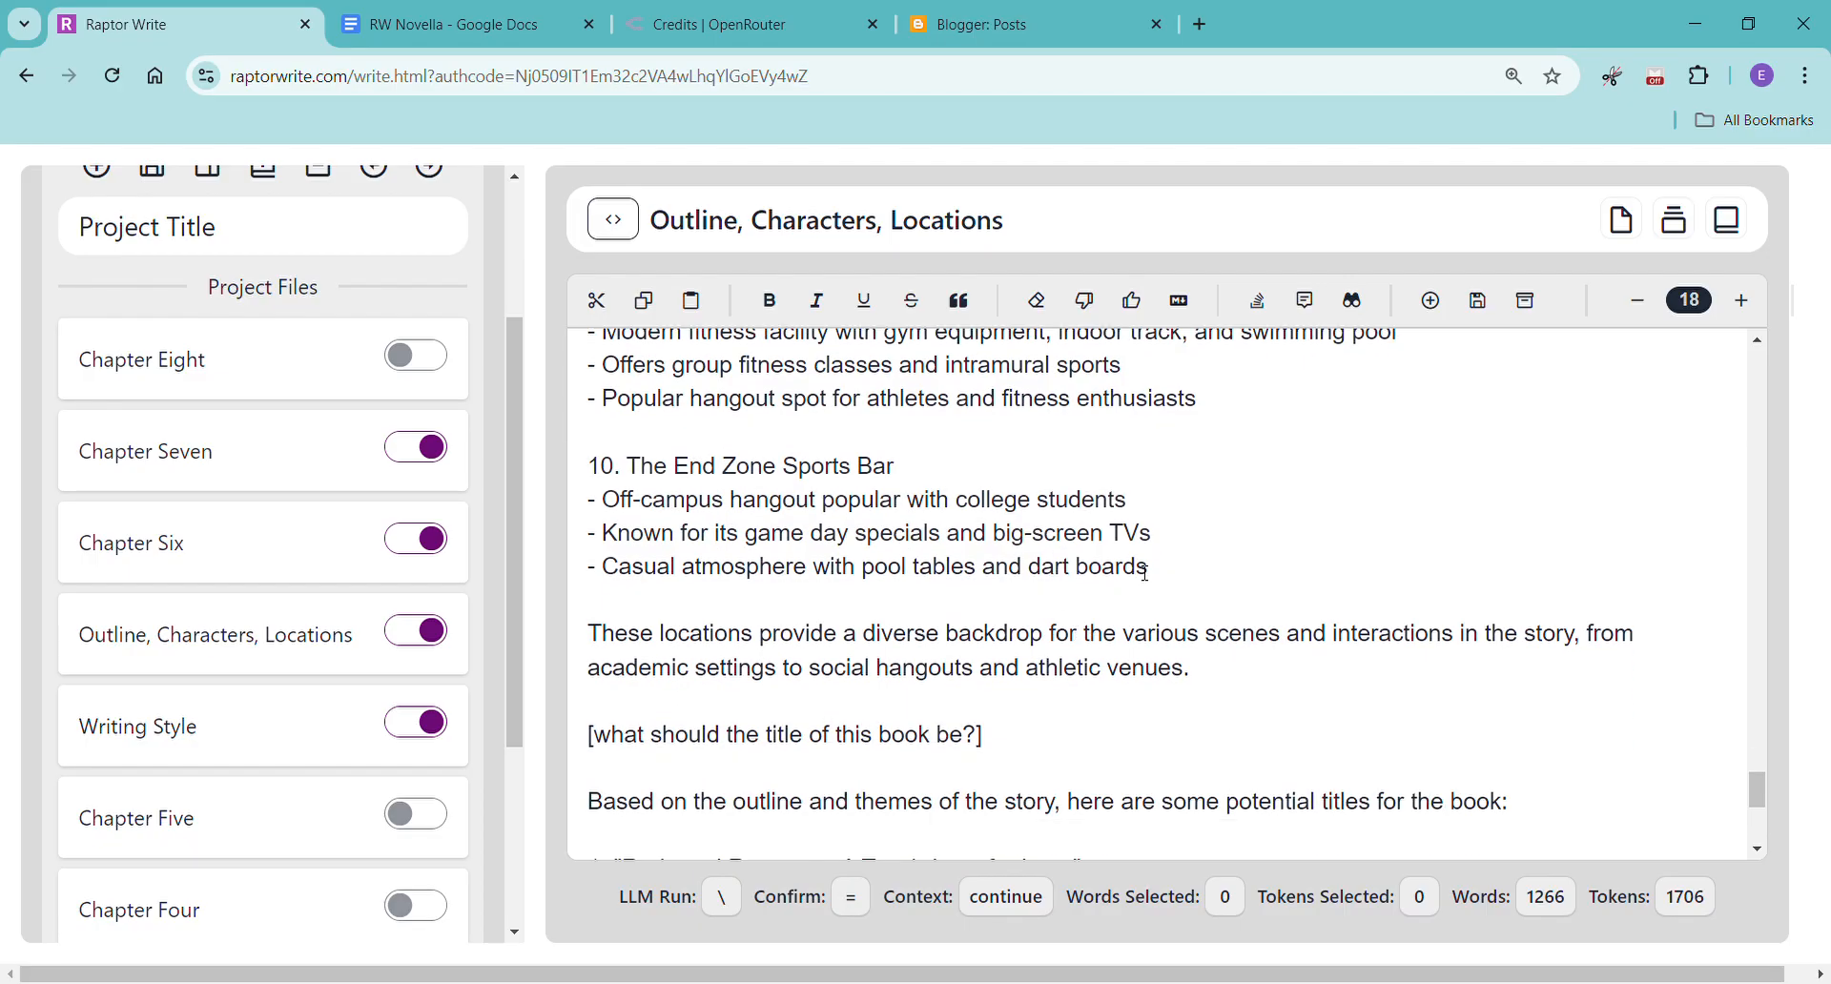
pyautogui.scroll(9, 1140, 577)
pyautogui.scroll(15, 1129, 631)
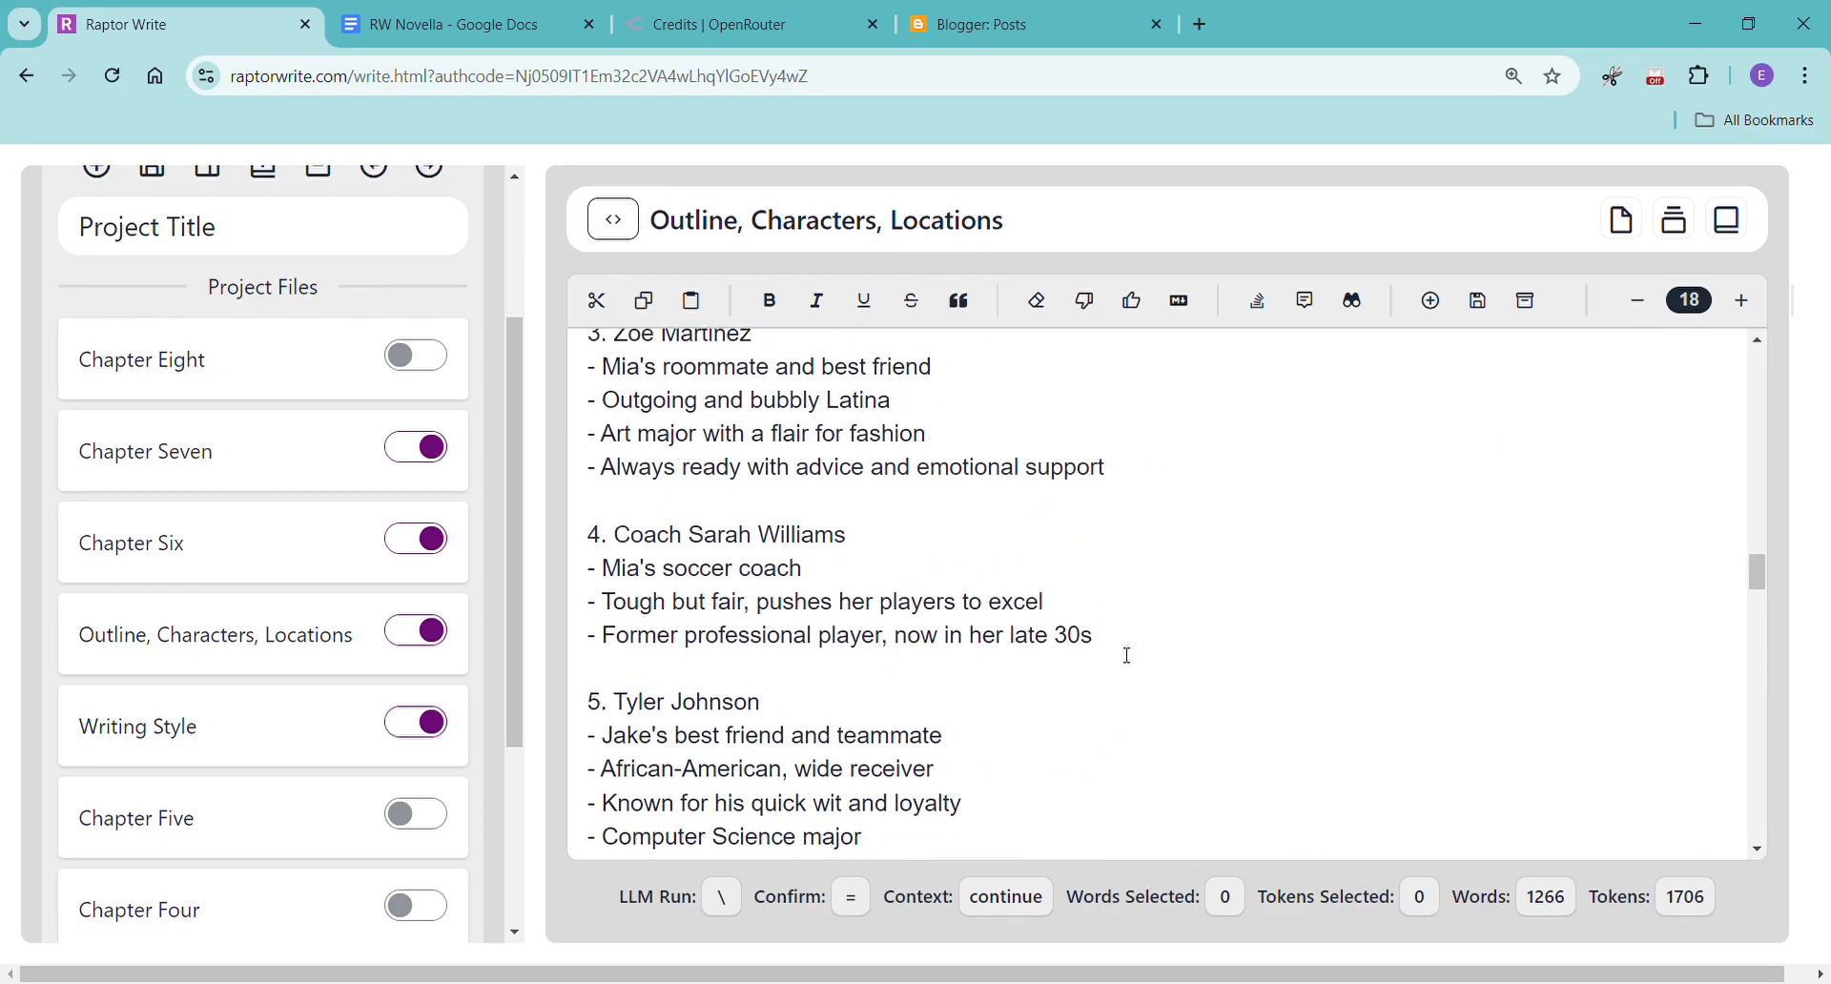
pyautogui.scroll(10, 1127, 665)
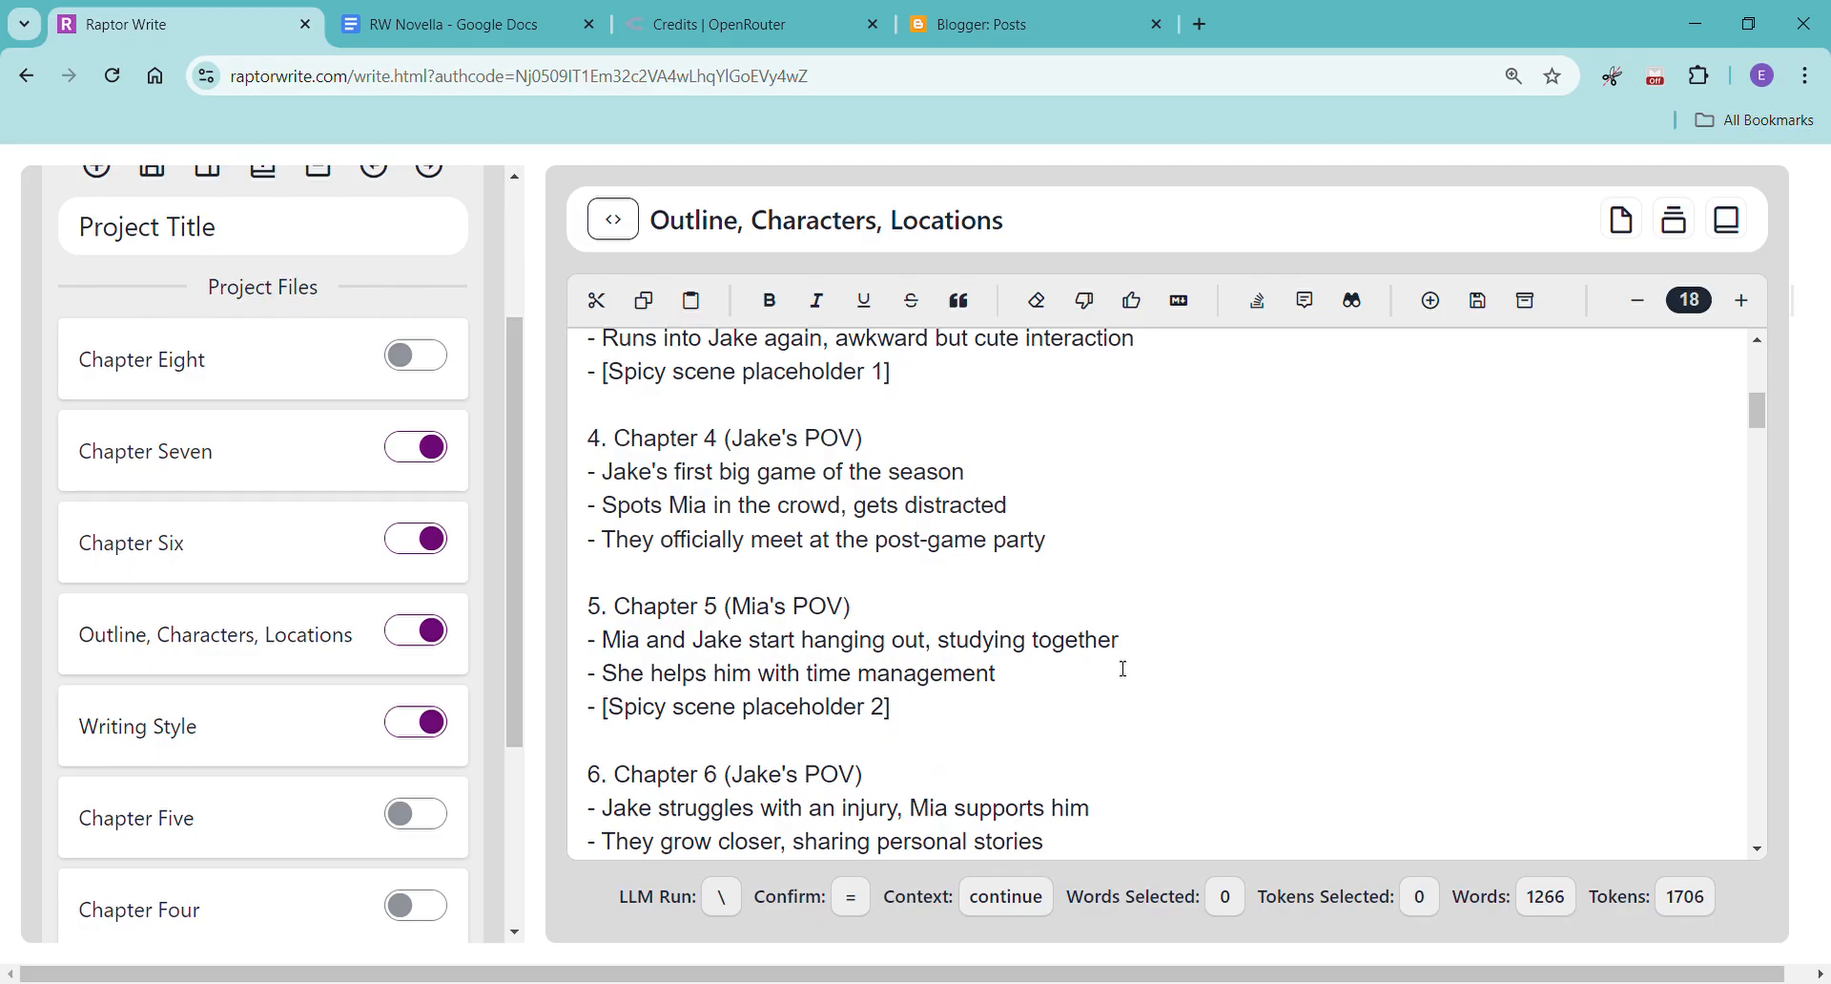
pyautogui.scroll(-5, 1125, 670)
pyautogui.scroll(-5, 797, 589)
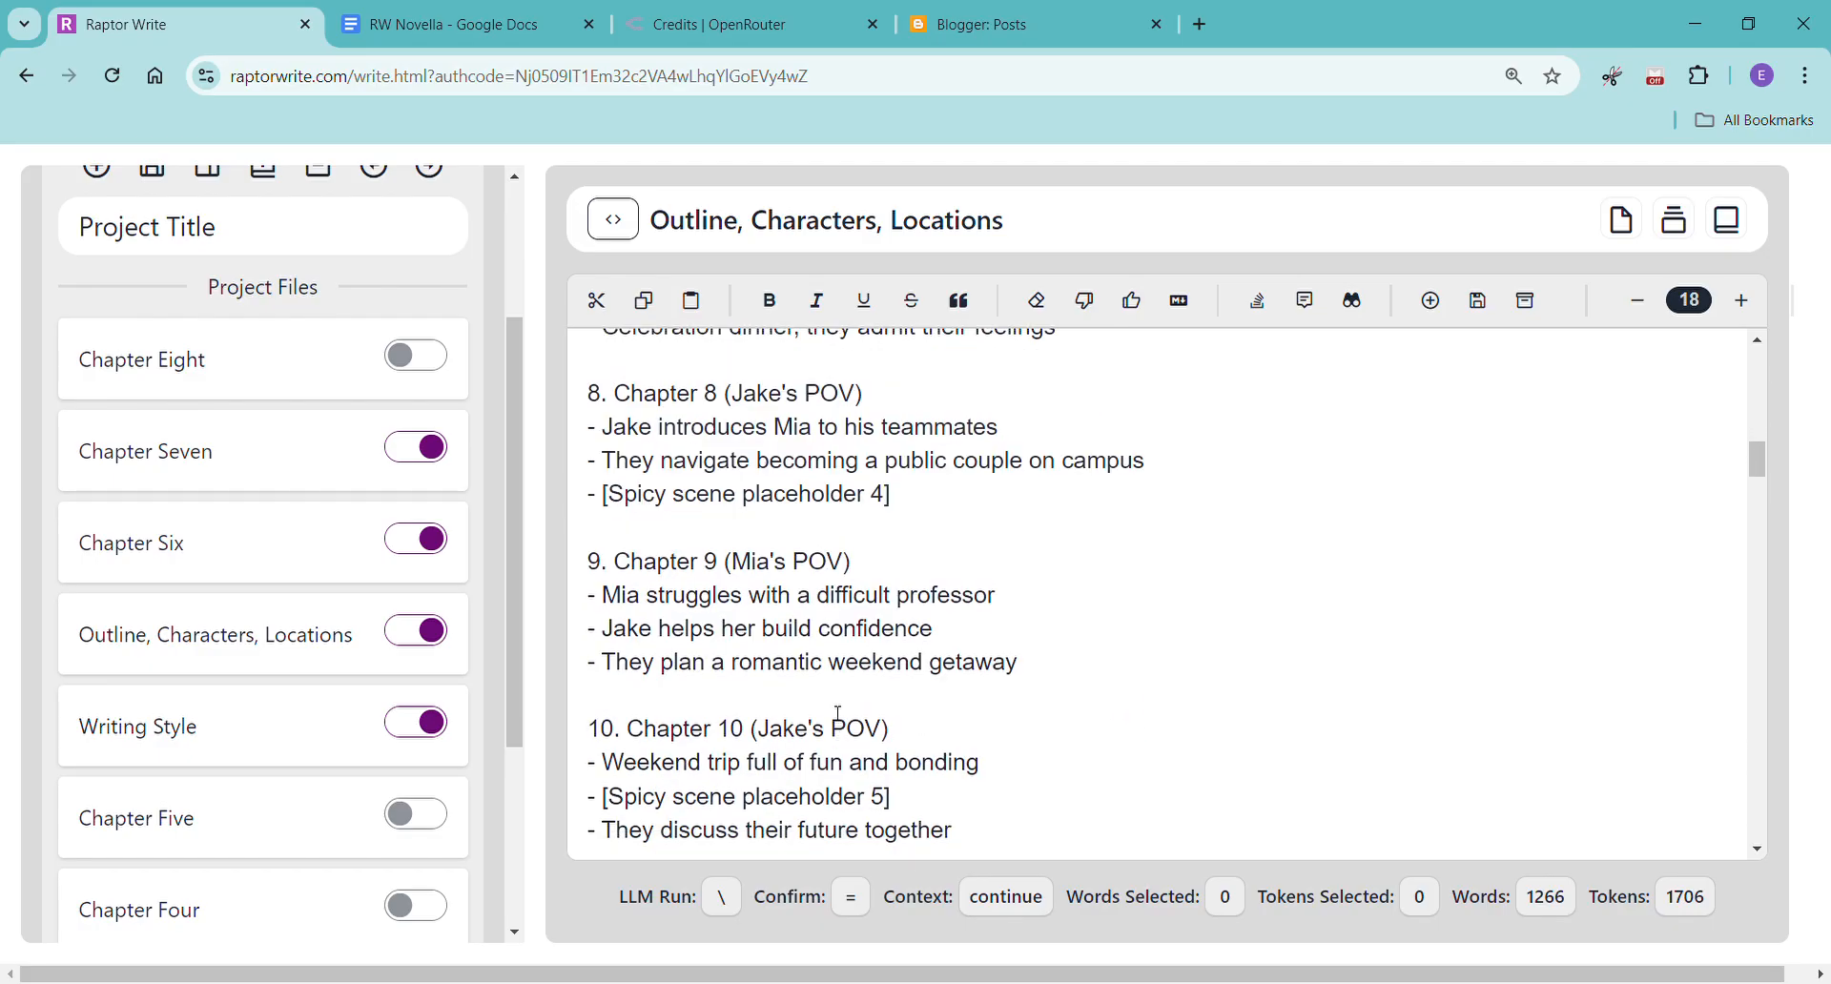
pyautogui.scroll(-3, 823, 658)
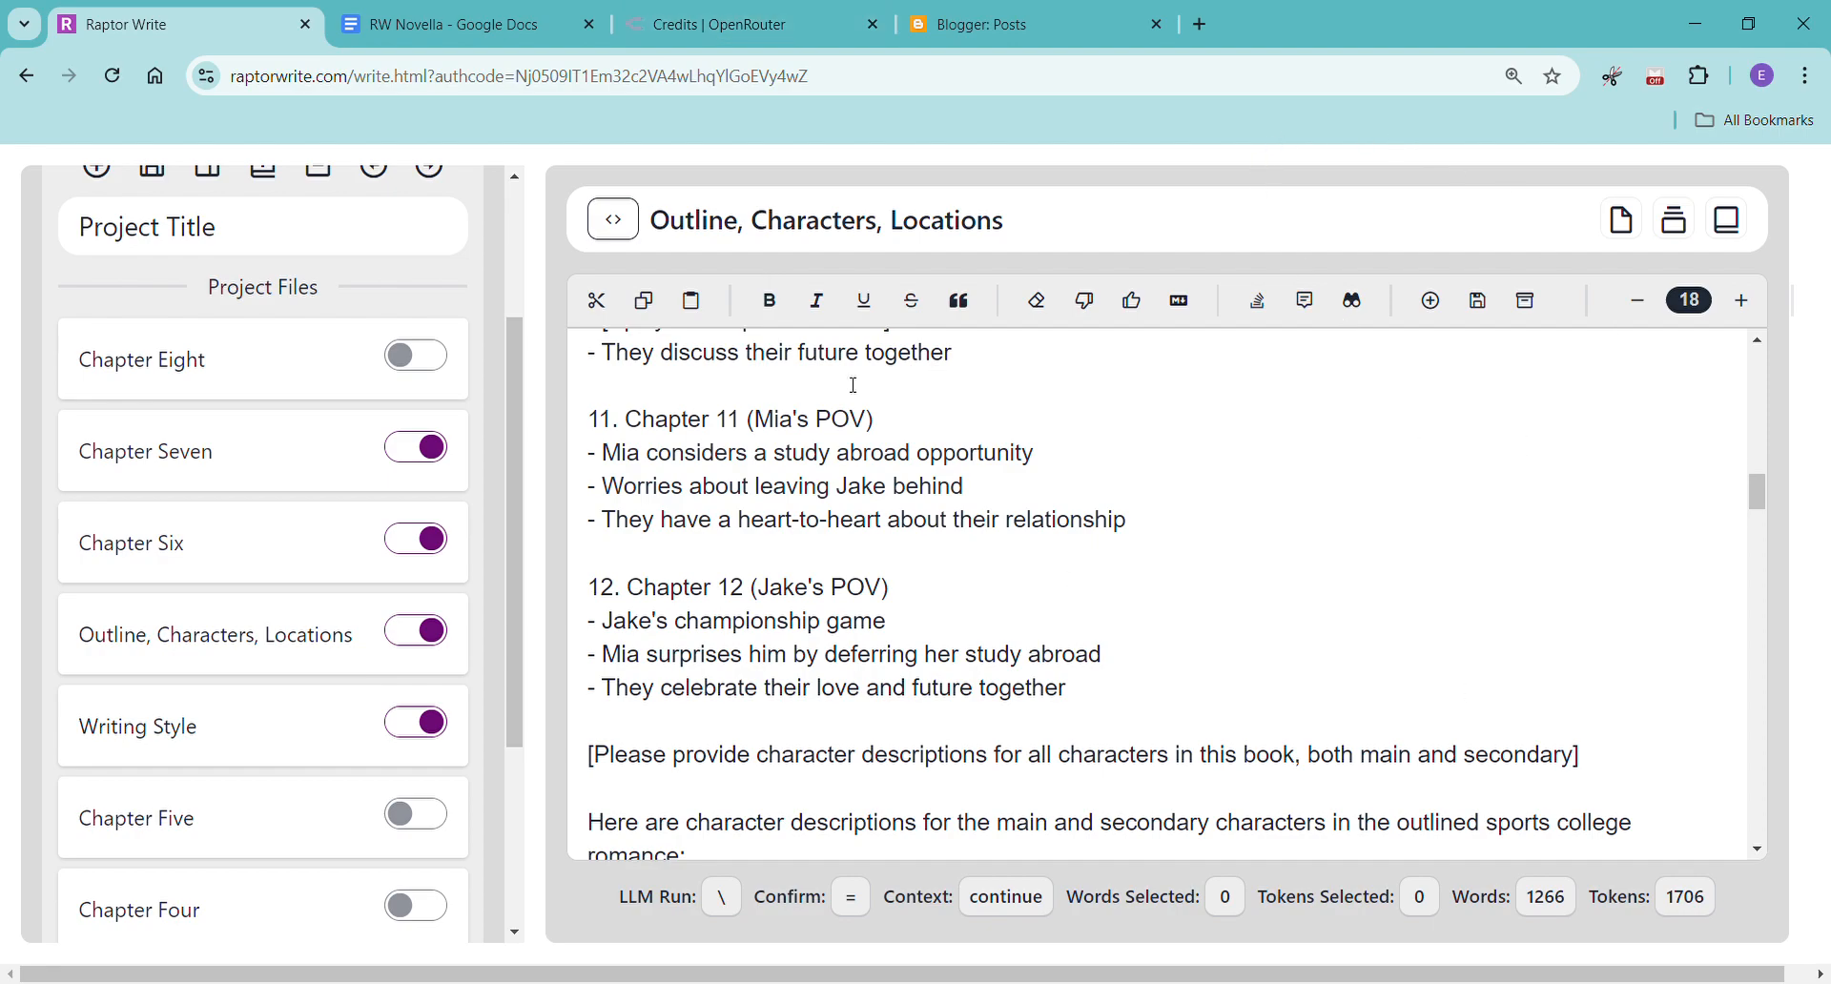
# Switch to the RW Novella document in Google Docs and try inserting a page break after the final paragraph.
pyautogui.click(495, 29)
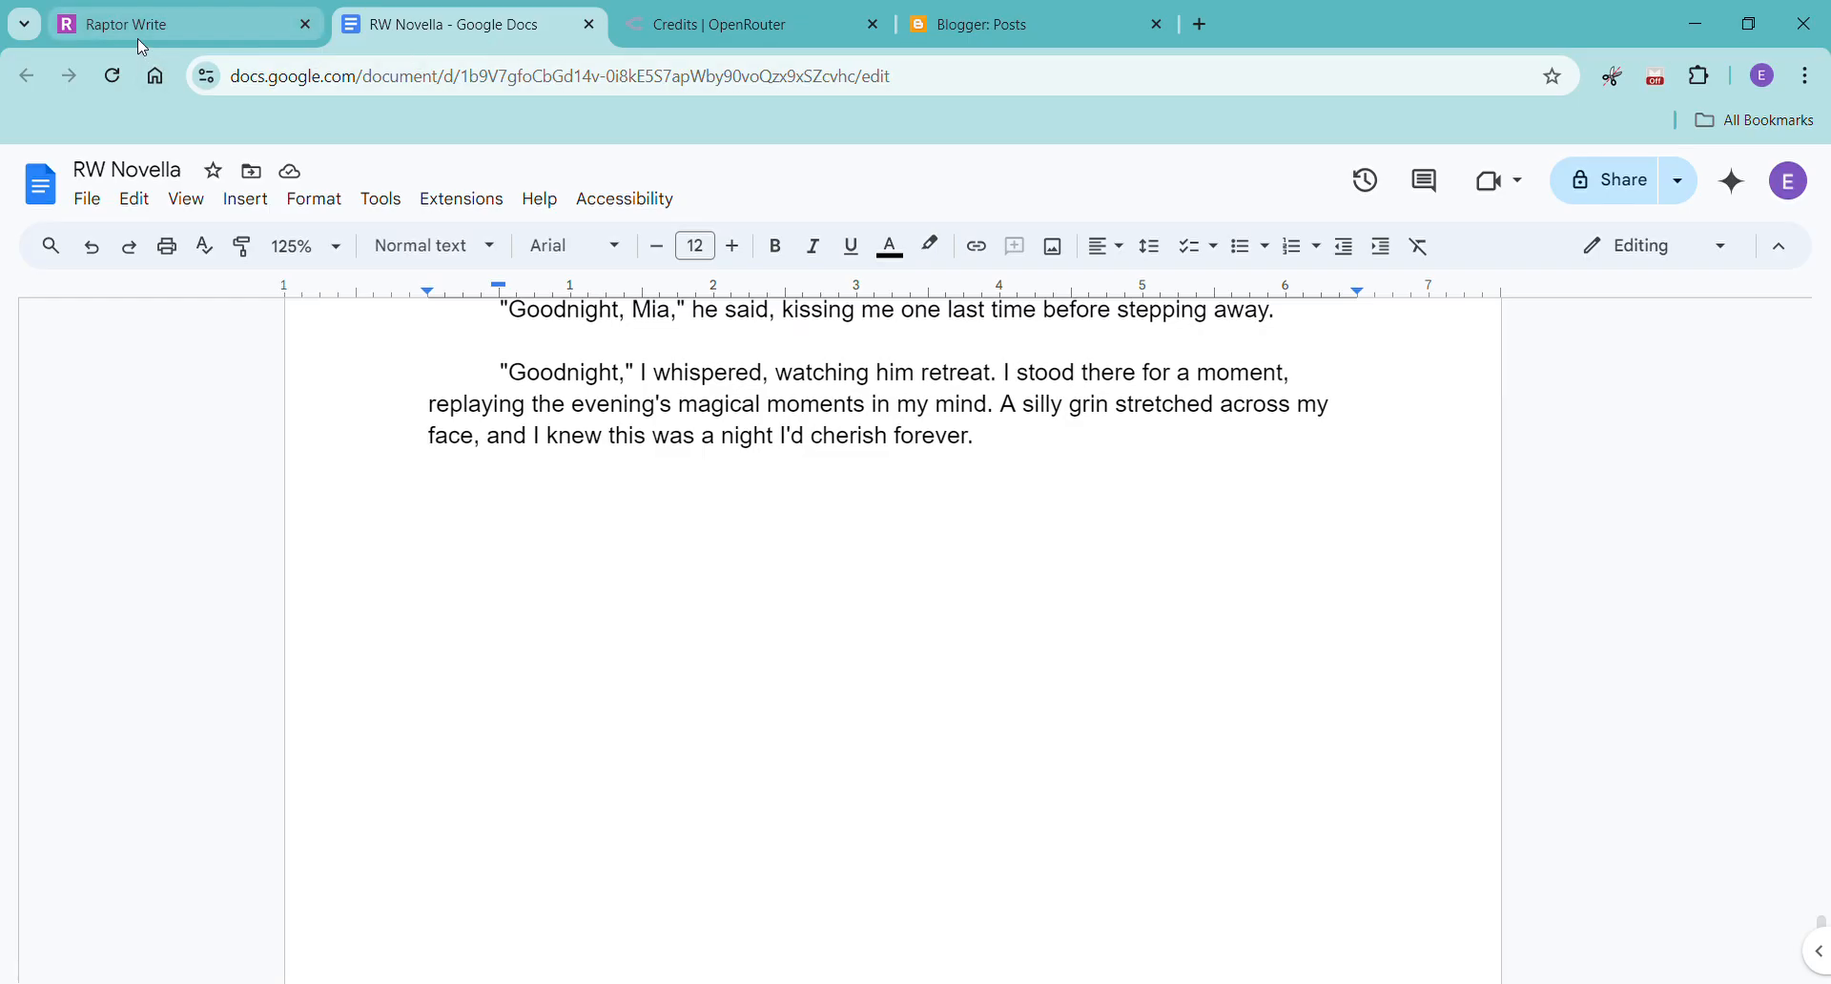
pyautogui.click(1055, 462)
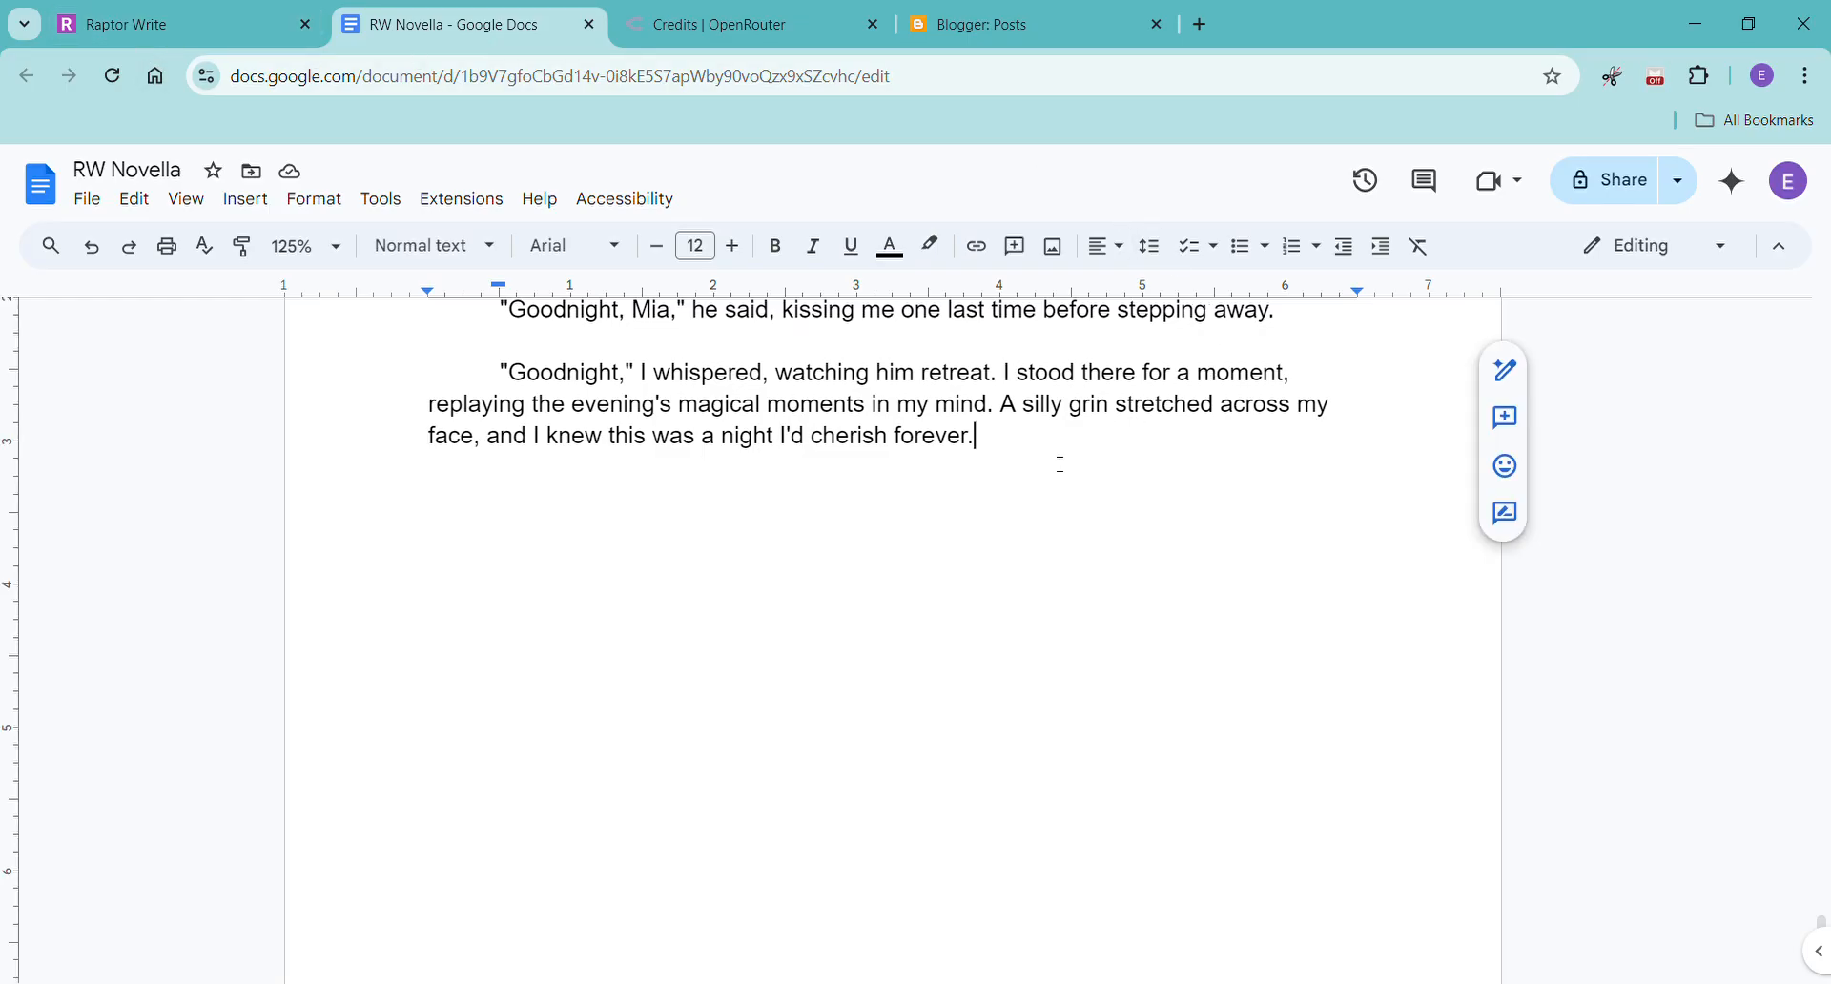
pyautogui.scroll(-1, 1060, 465)
pyautogui.hotkey('ctrl', 'Return')
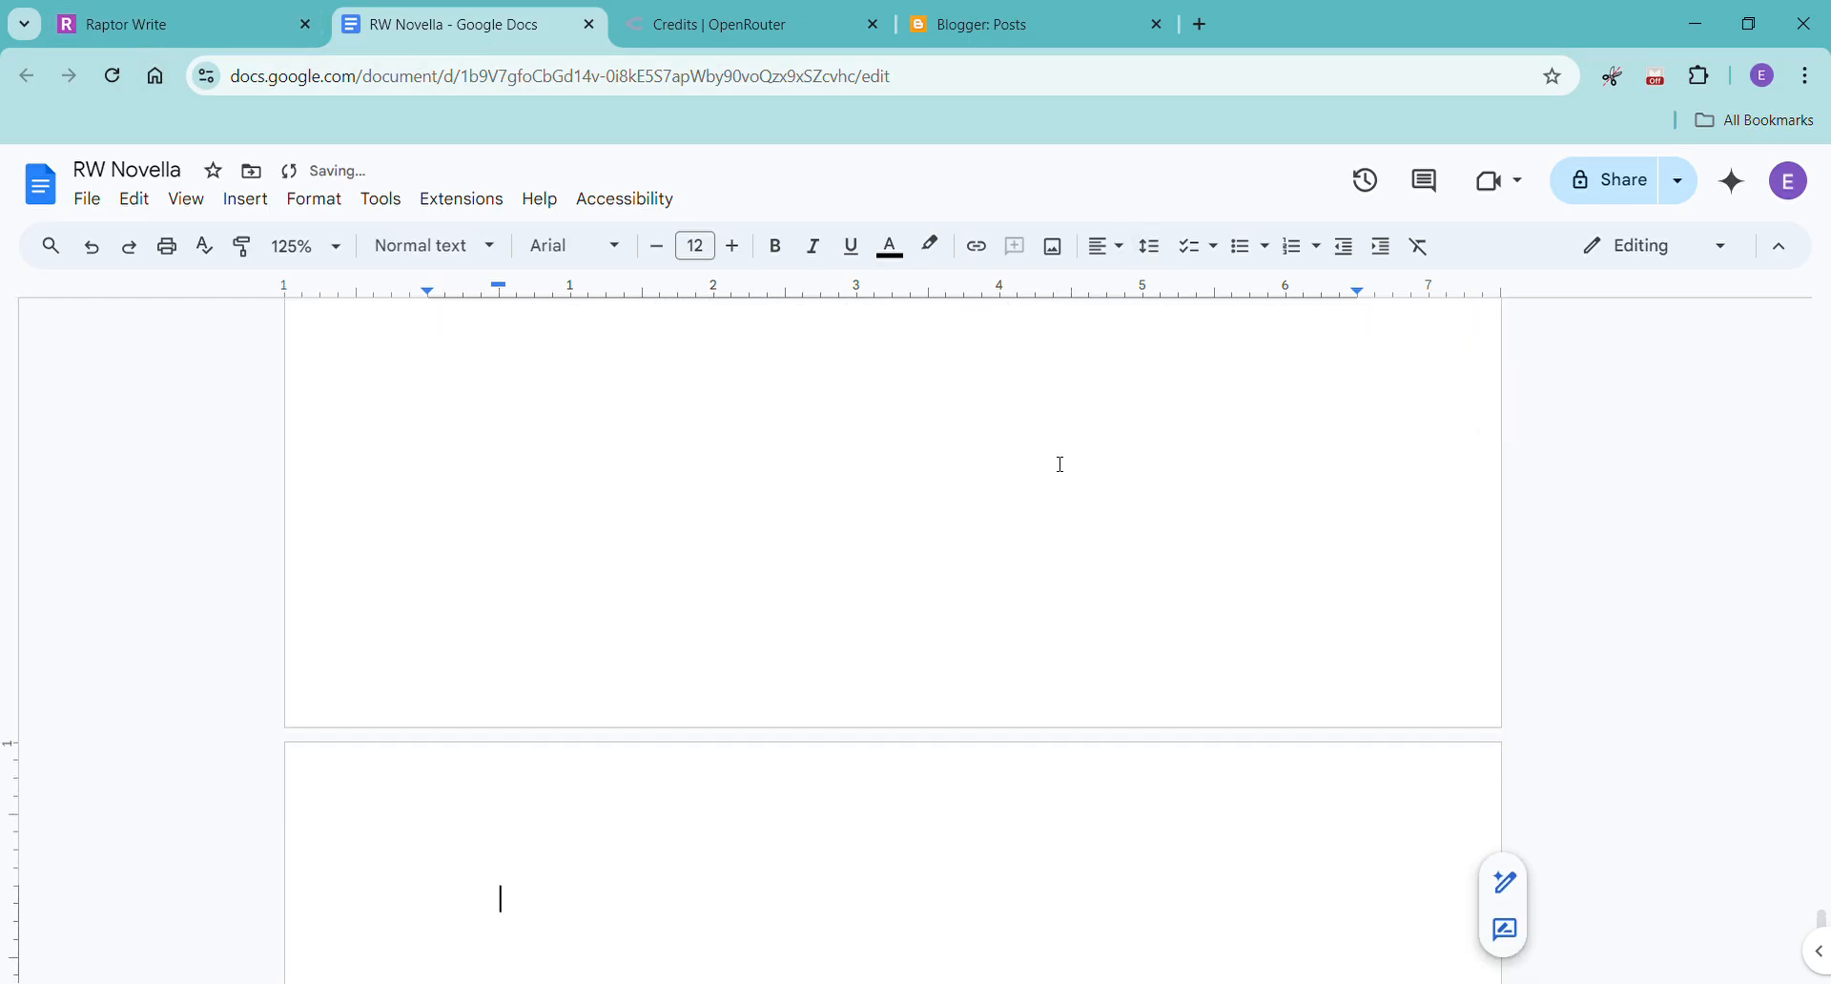
pyautogui.hotkey('ctrl', 'z')
pyautogui.scroll(-3, 463, 462)
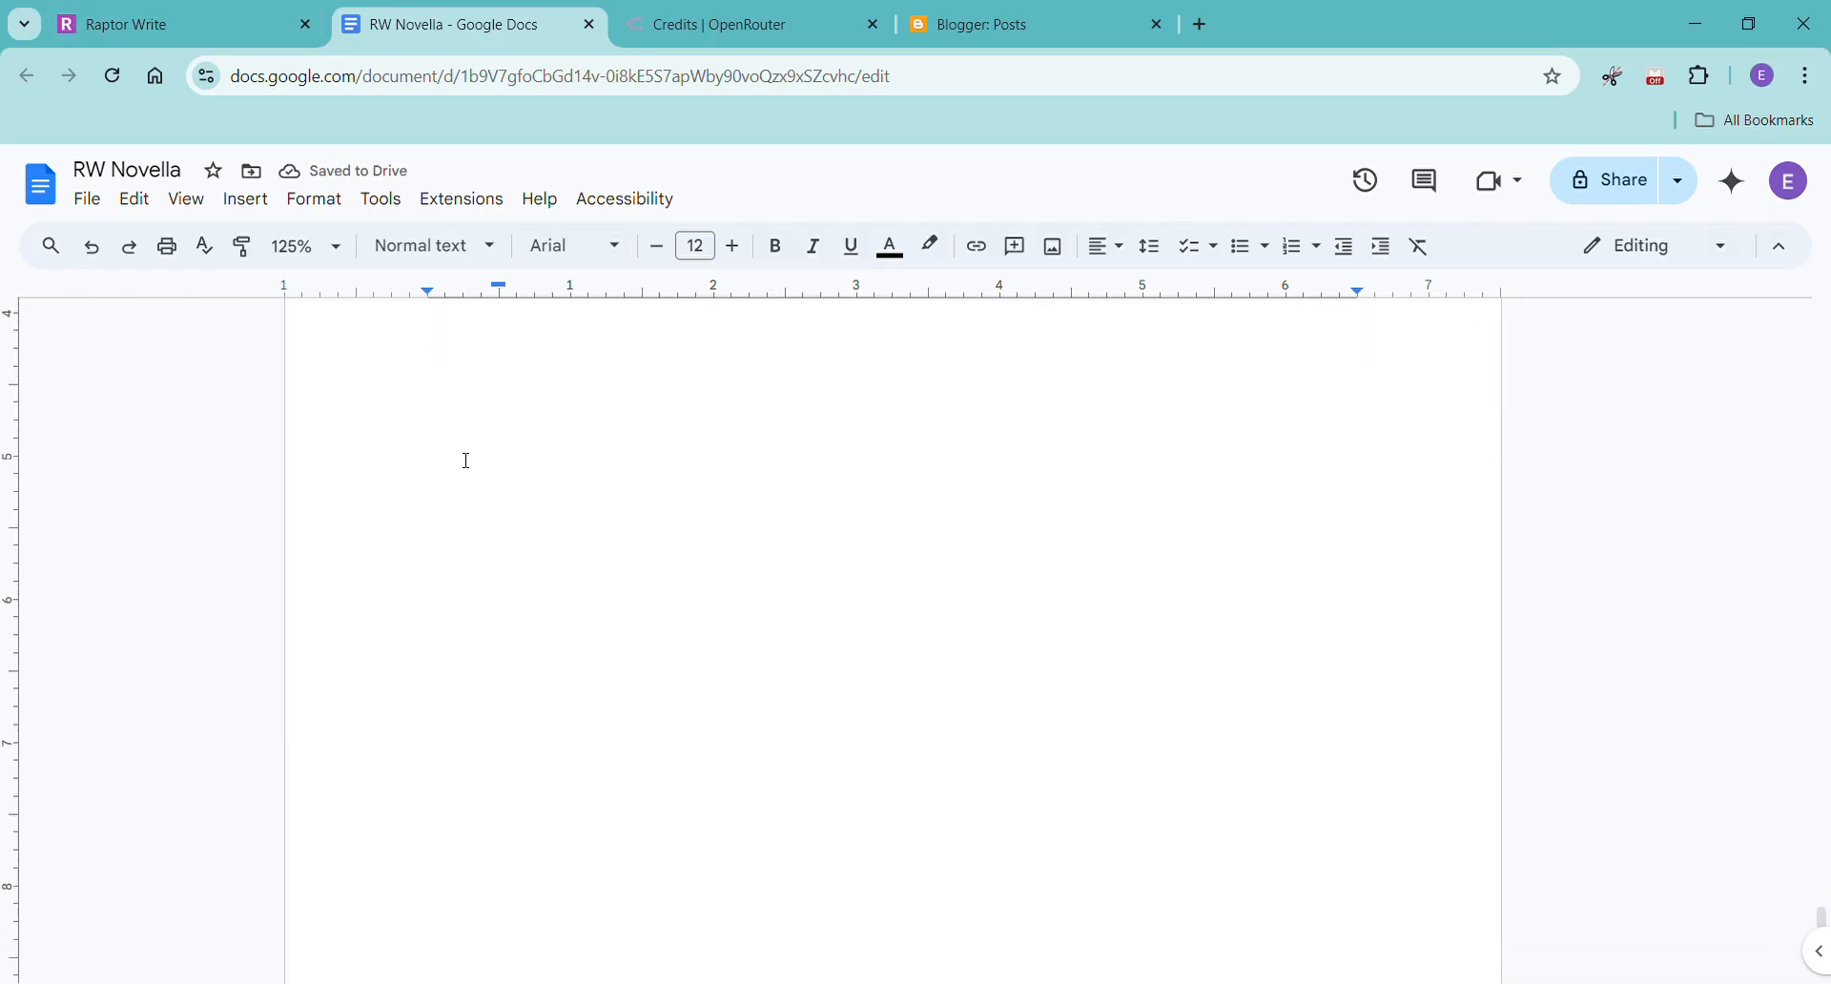
pyautogui.scroll(-3, 572, 544)
pyautogui.click(535, 846)
pyautogui.scroll(-1, 620, 668)
# Switch back to Raptor Write, open the Chapter Eight file and enable it in the project files.
pyautogui.click(214, 17)
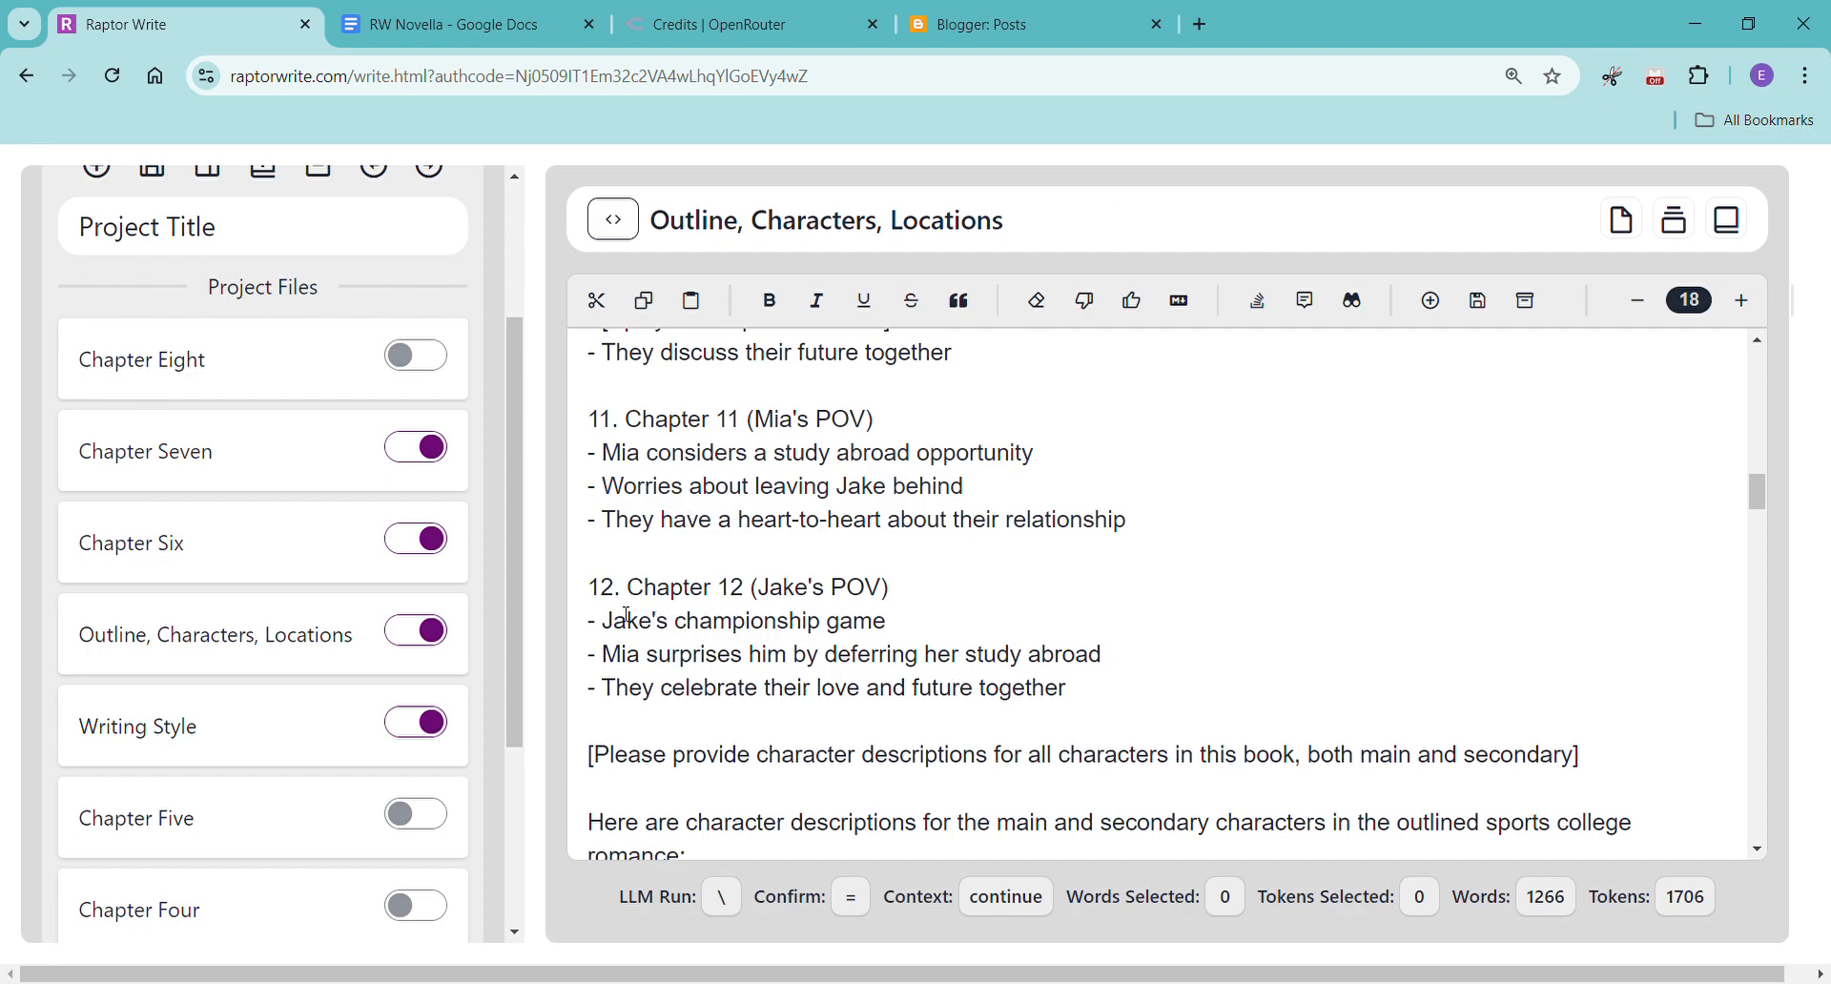
pyautogui.click(189, 372)
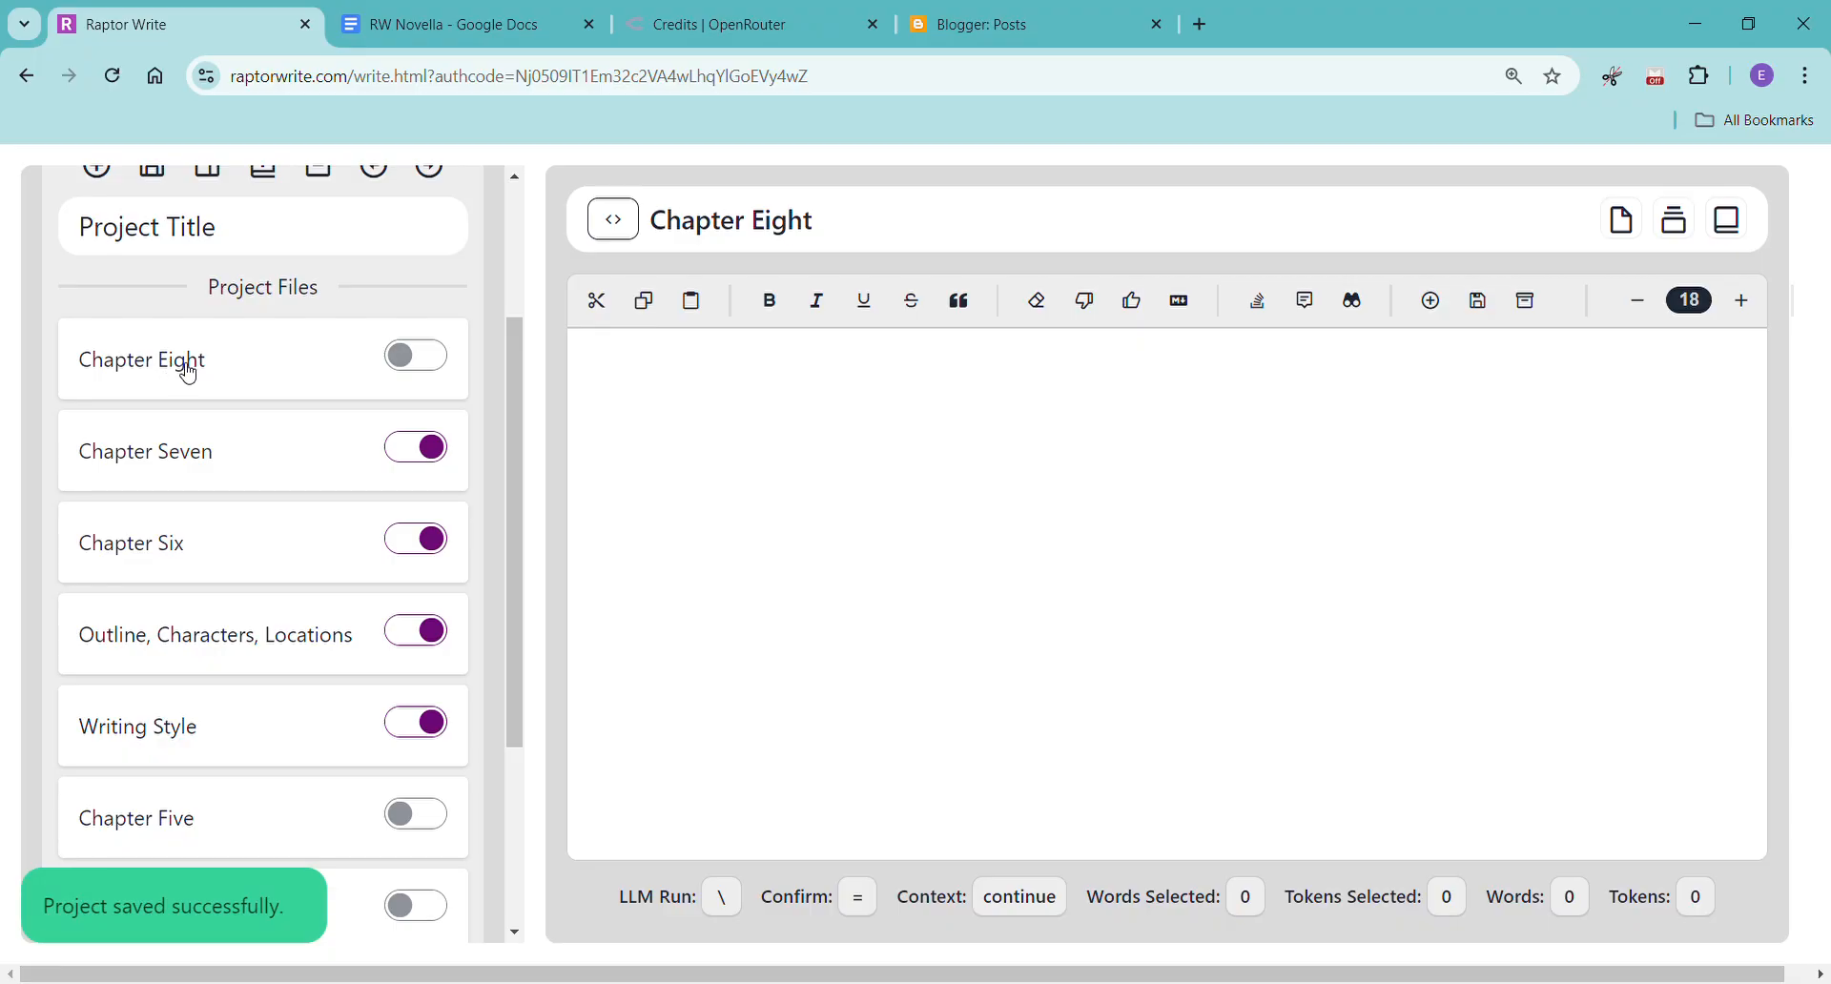
pyautogui.scroll(3, 255, 539)
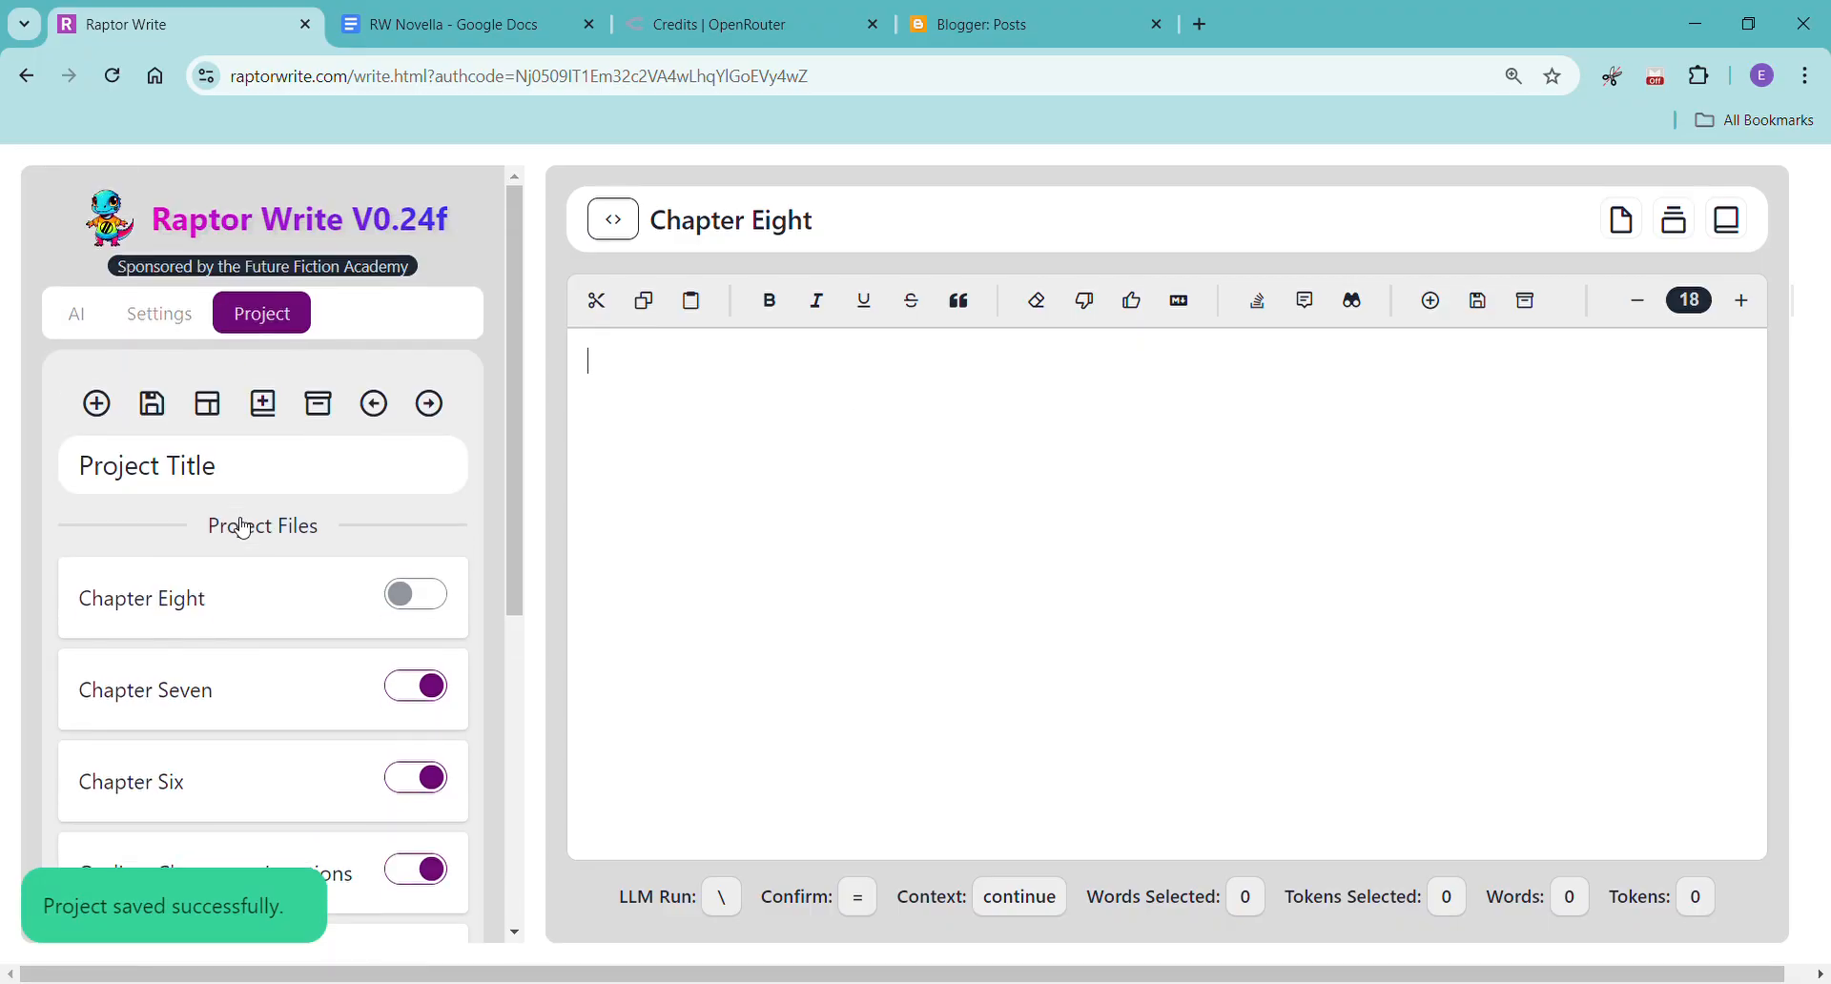
pyautogui.scroll(-1, 177, 477)
pyautogui.scroll(1, 190, 471)
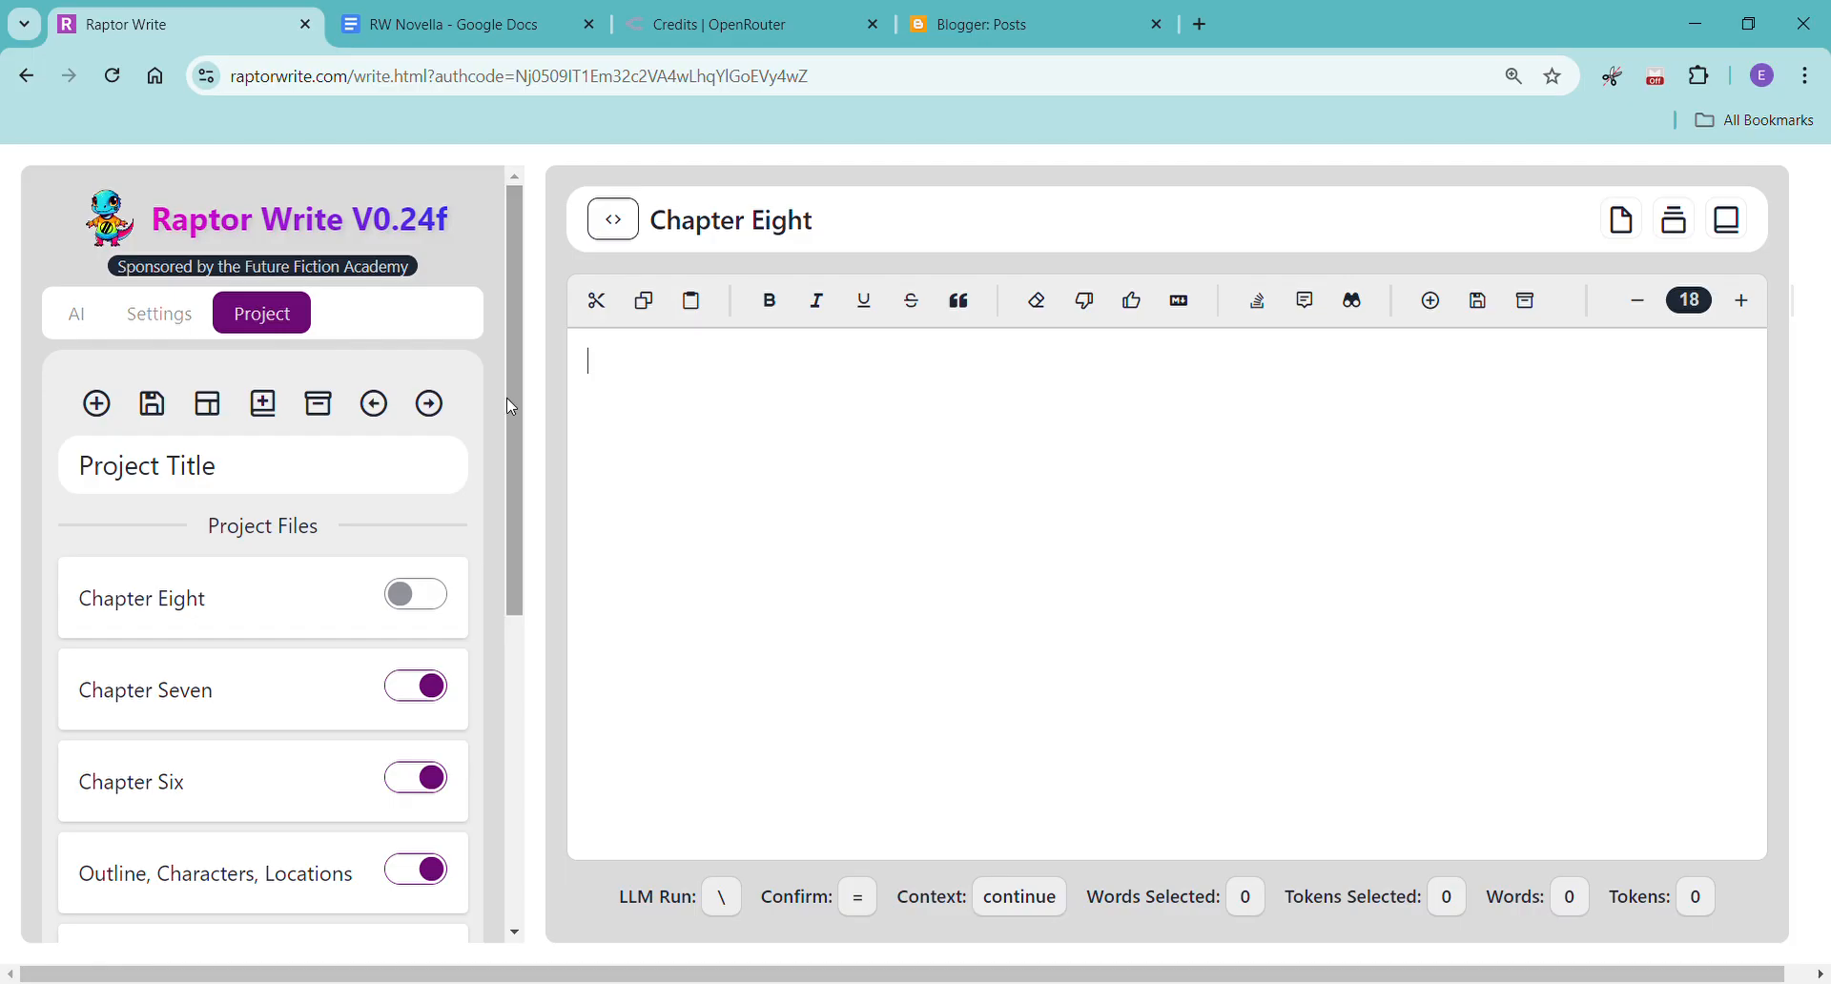
pyautogui.click(429, 608)
pyautogui.scroll(-3, 492, 694)
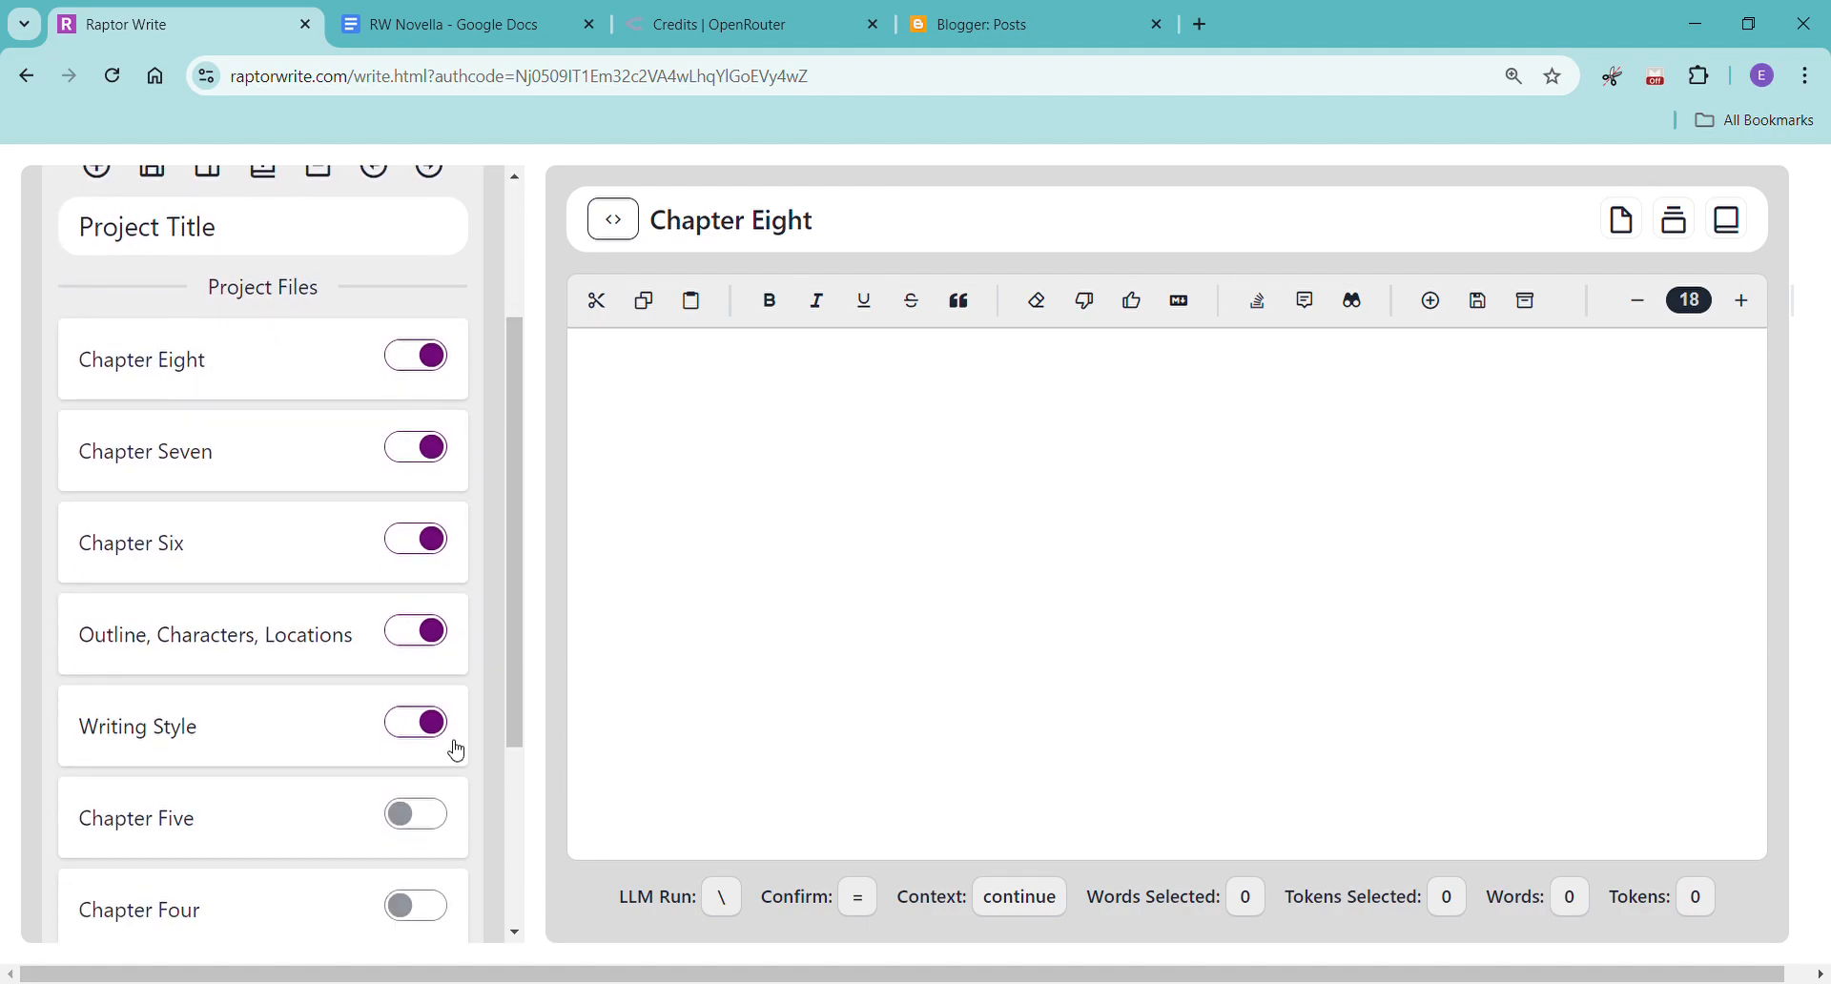
pyautogui.scroll(-1, 457, 751)
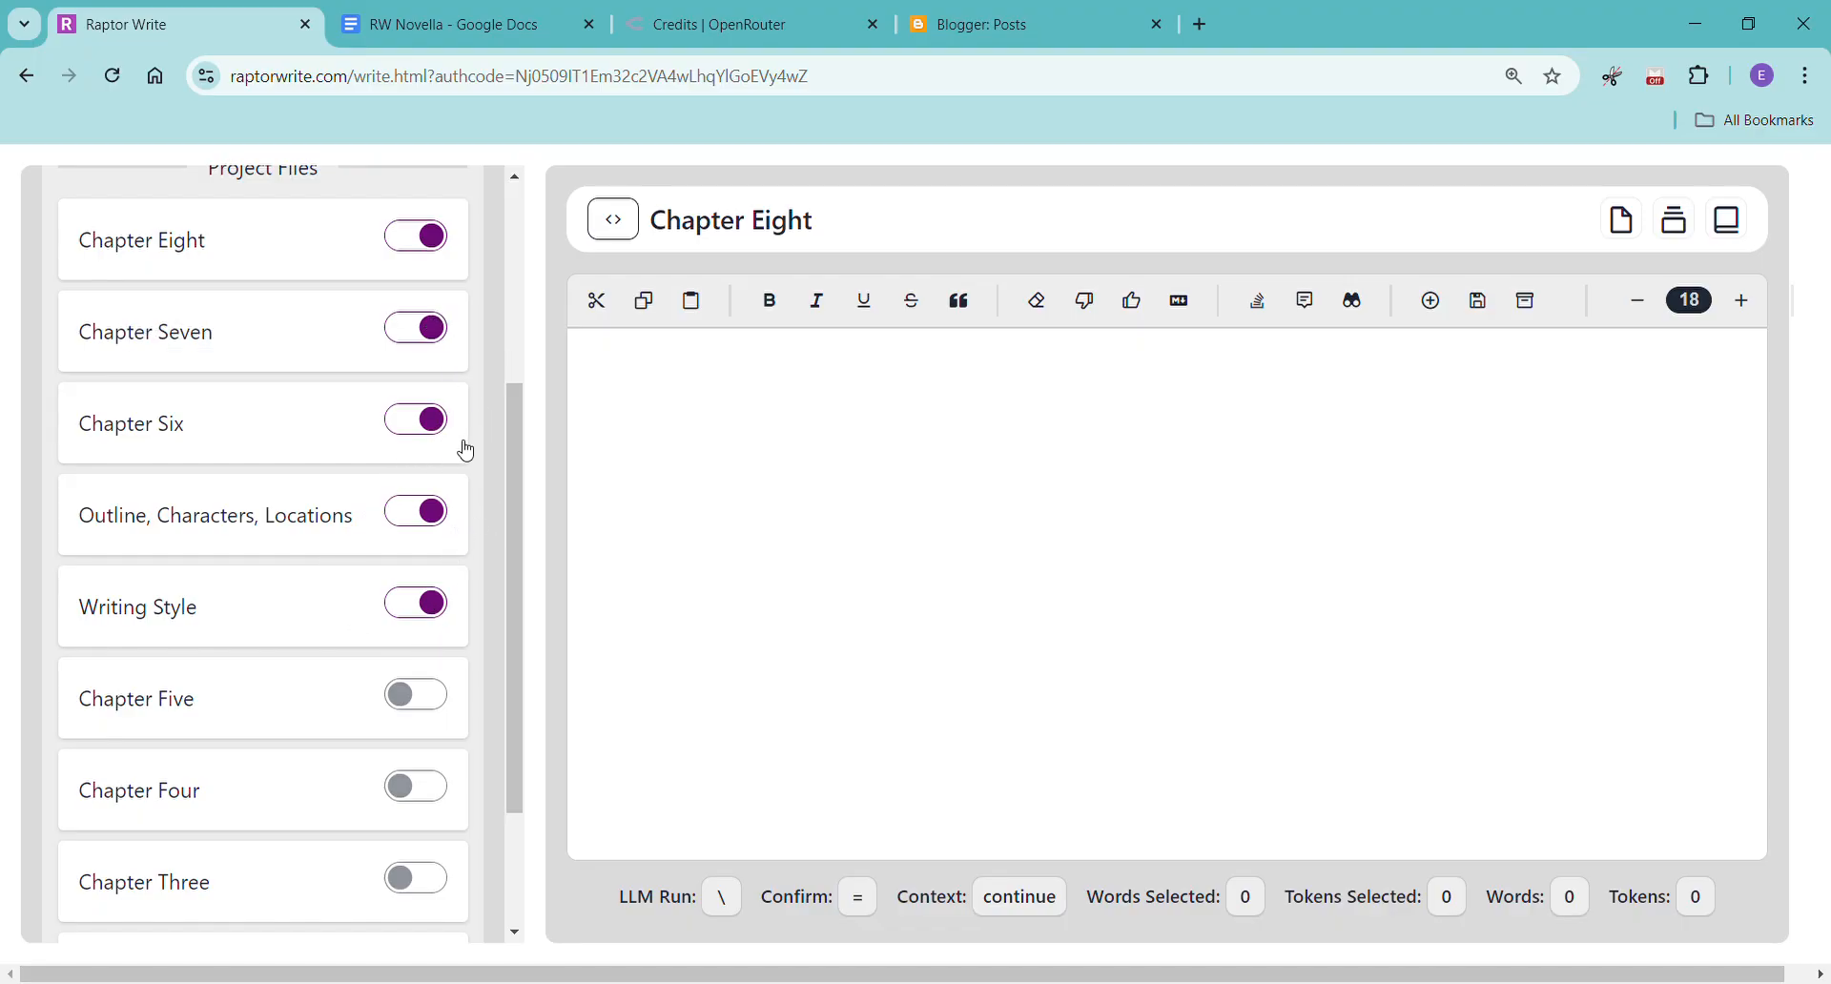
pyautogui.scroll(1, 466, 495)
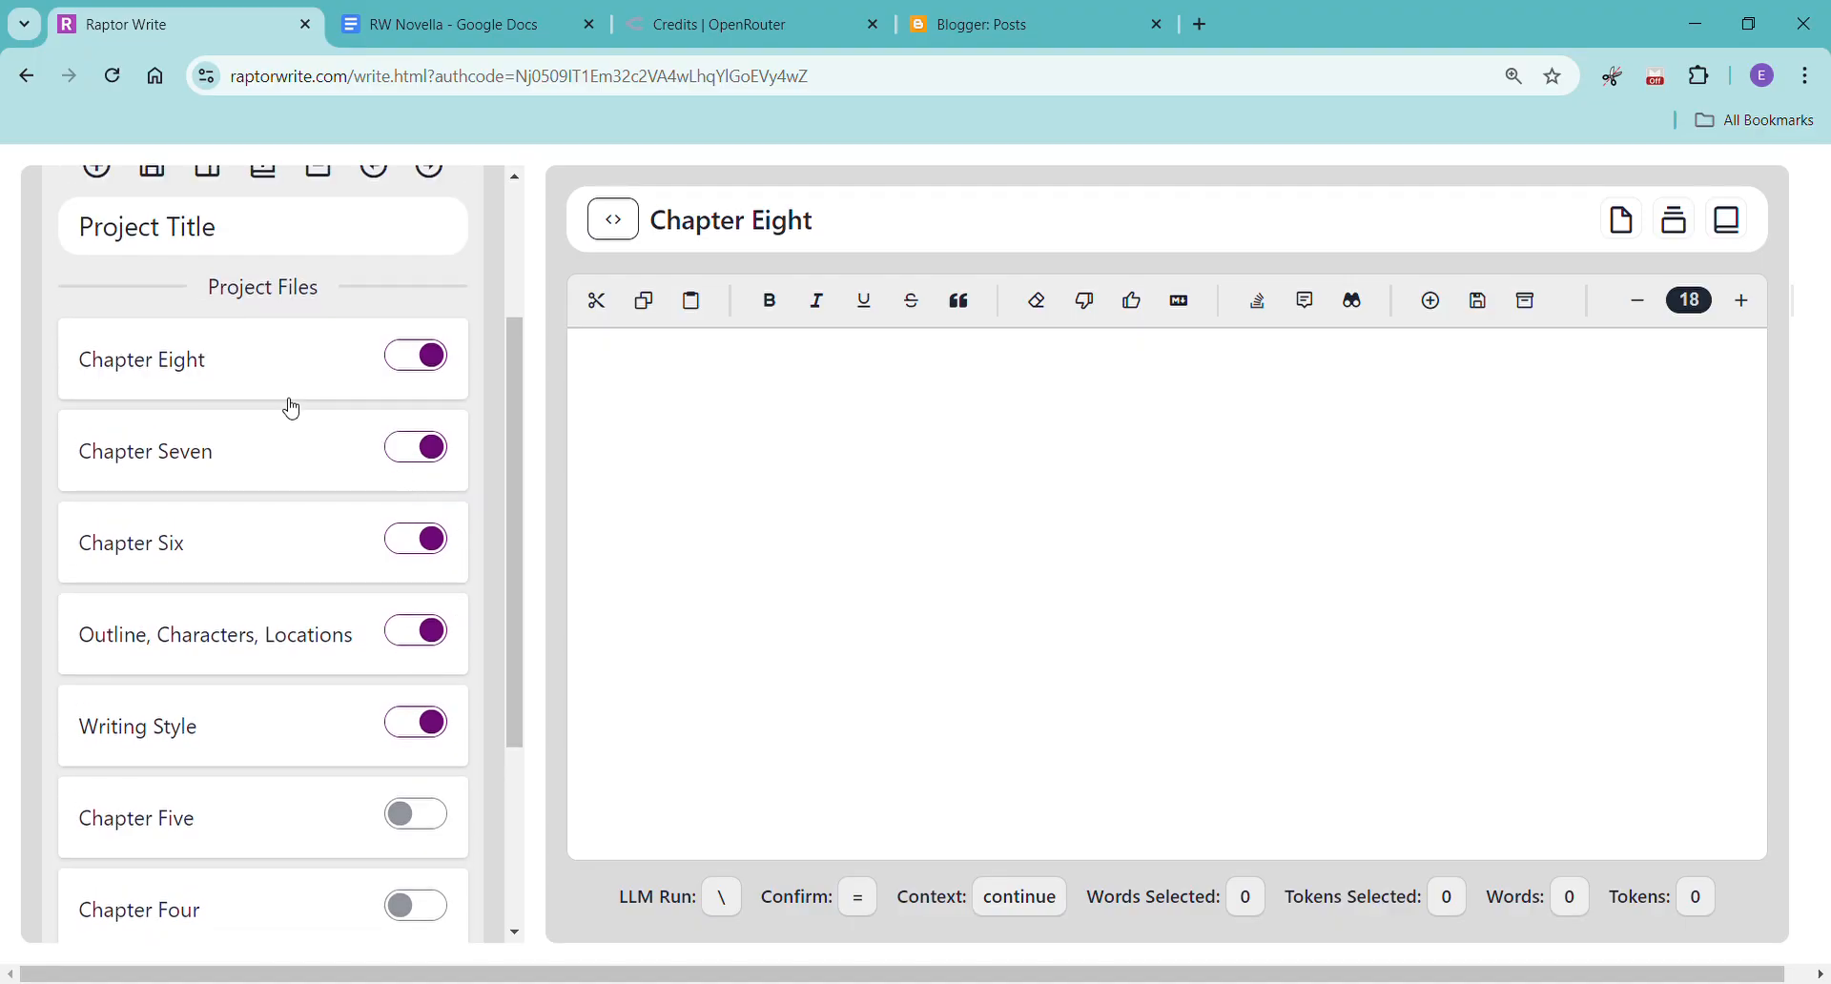
# Open the Outline, Characters, Locations file and examine the Chapter 8 outline entry and its point of view.
pyautogui.click(311, 636)
pyautogui.scroll(-6, 879, 572)
pyautogui.scroll(-8, 881, 575)
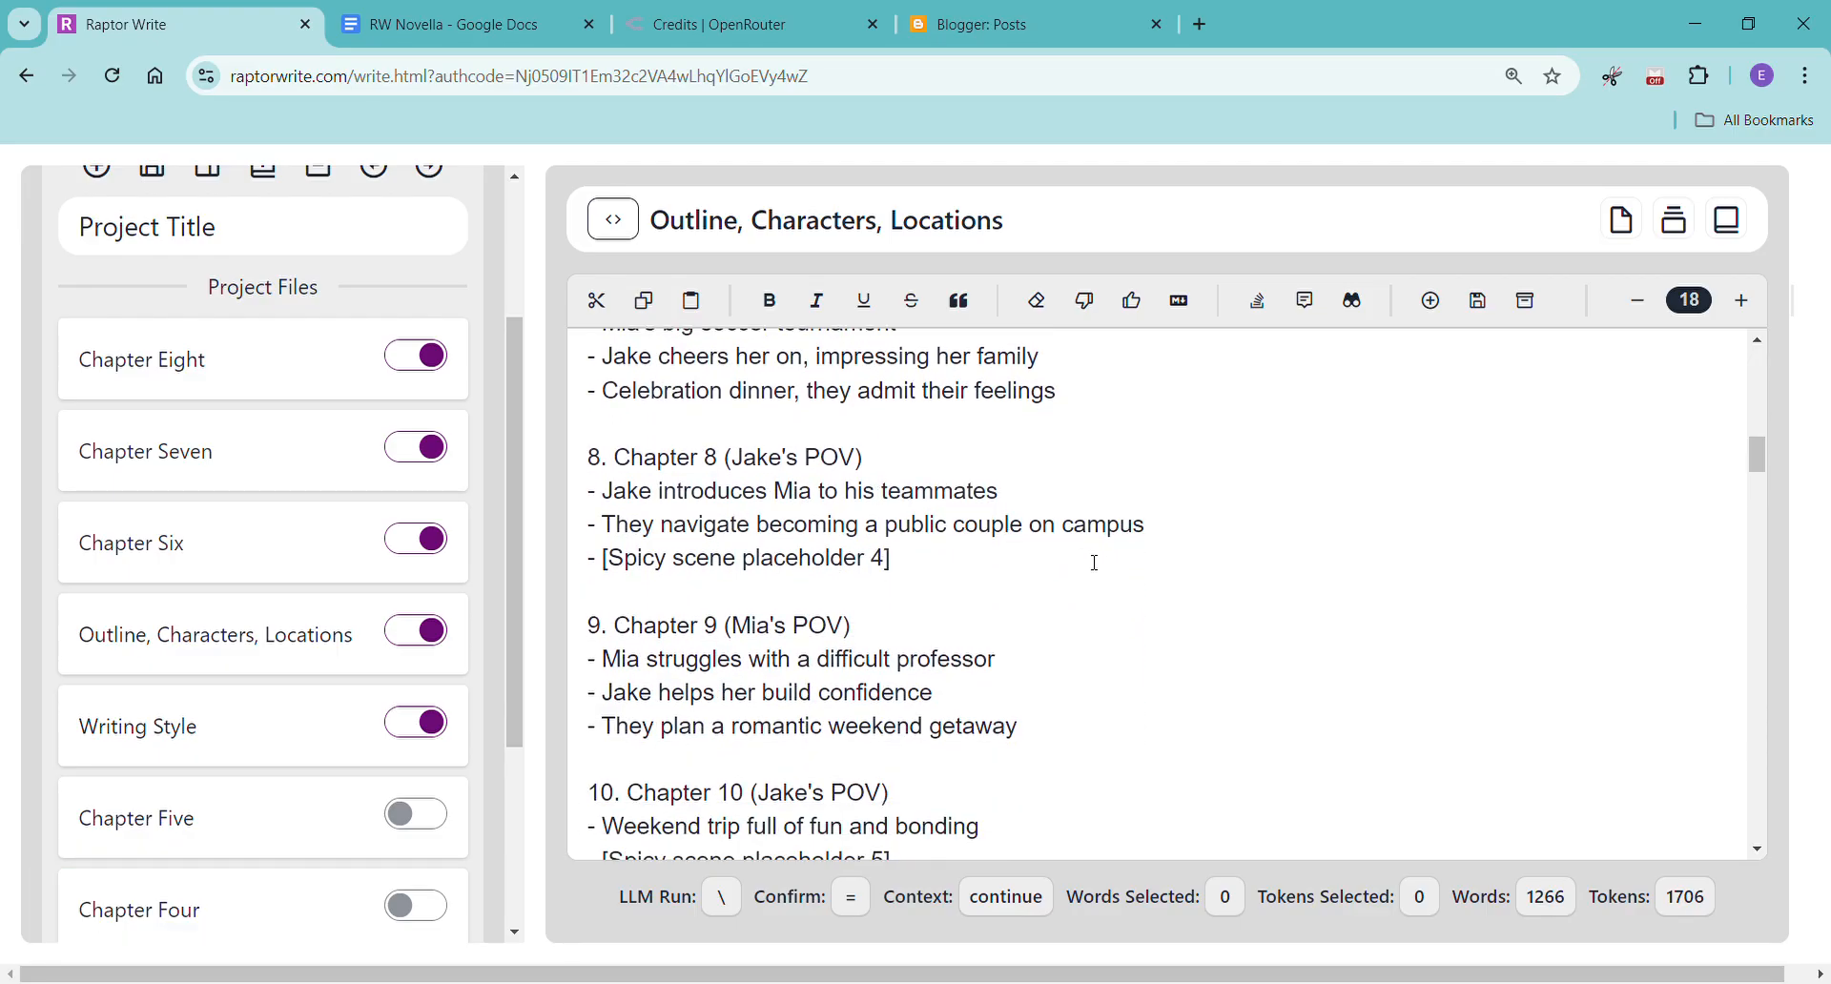
pyautogui.scroll(1, 1095, 563)
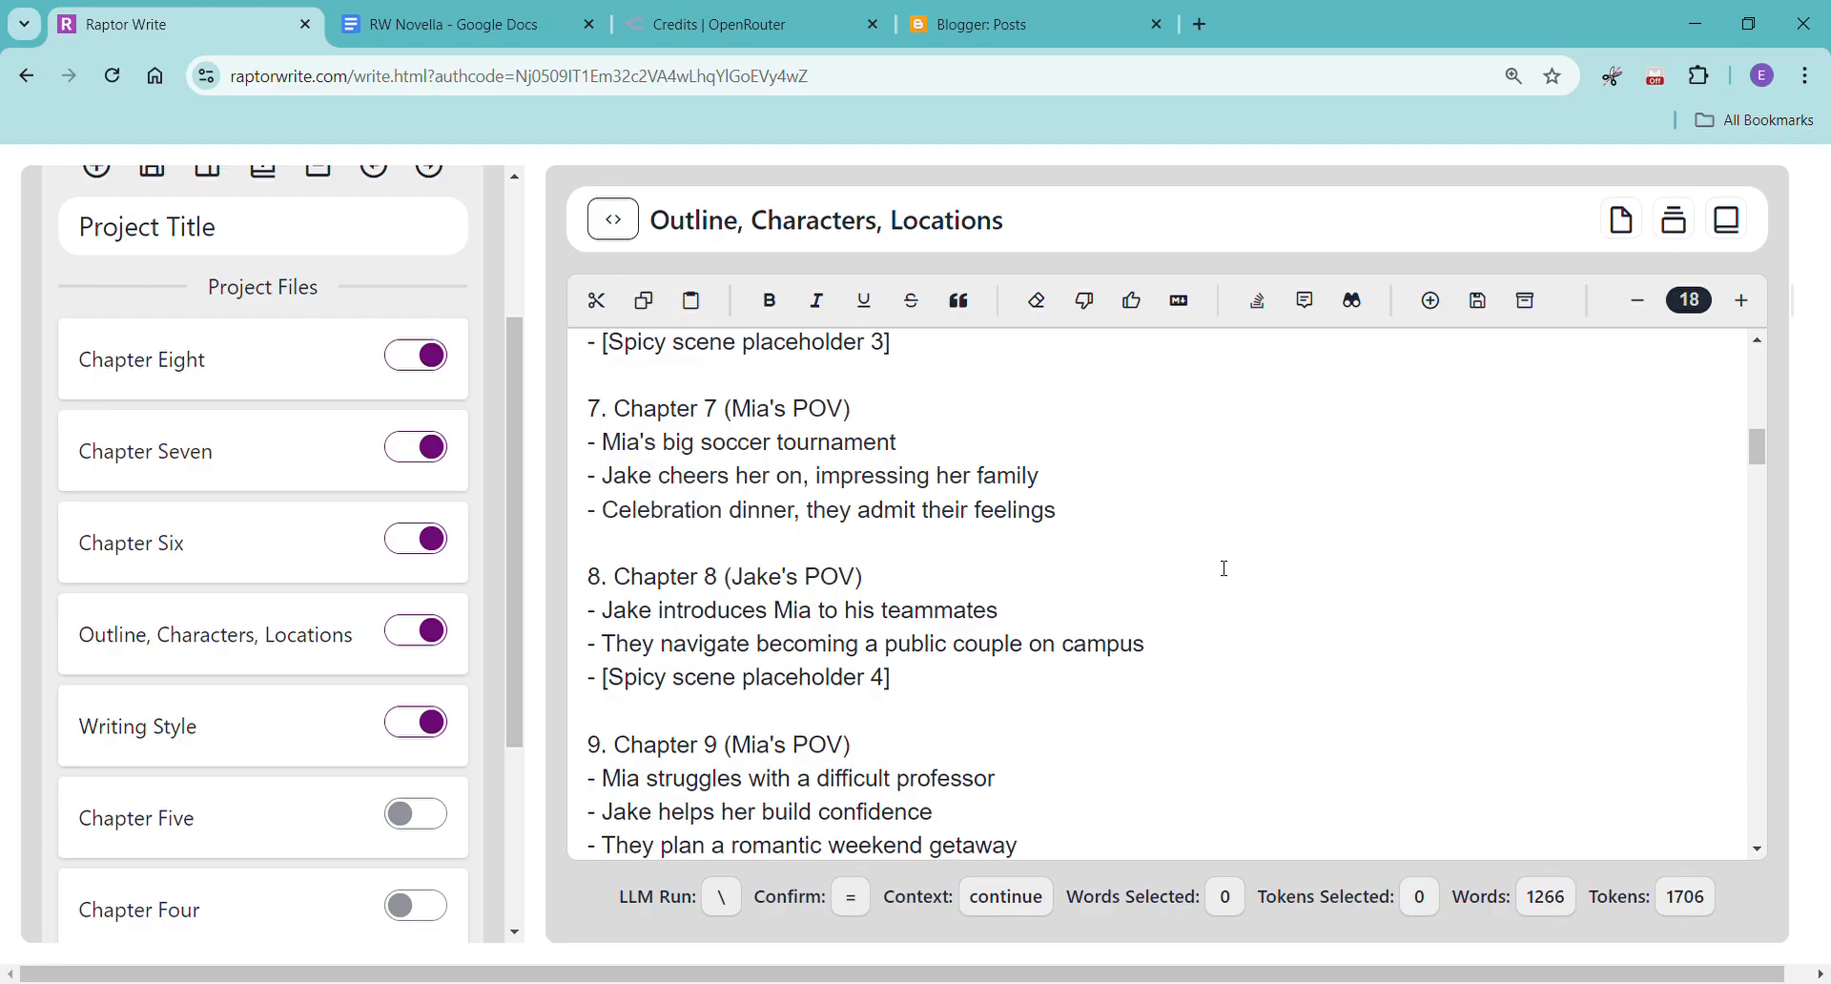
pyautogui.scroll(-3, 1224, 569)
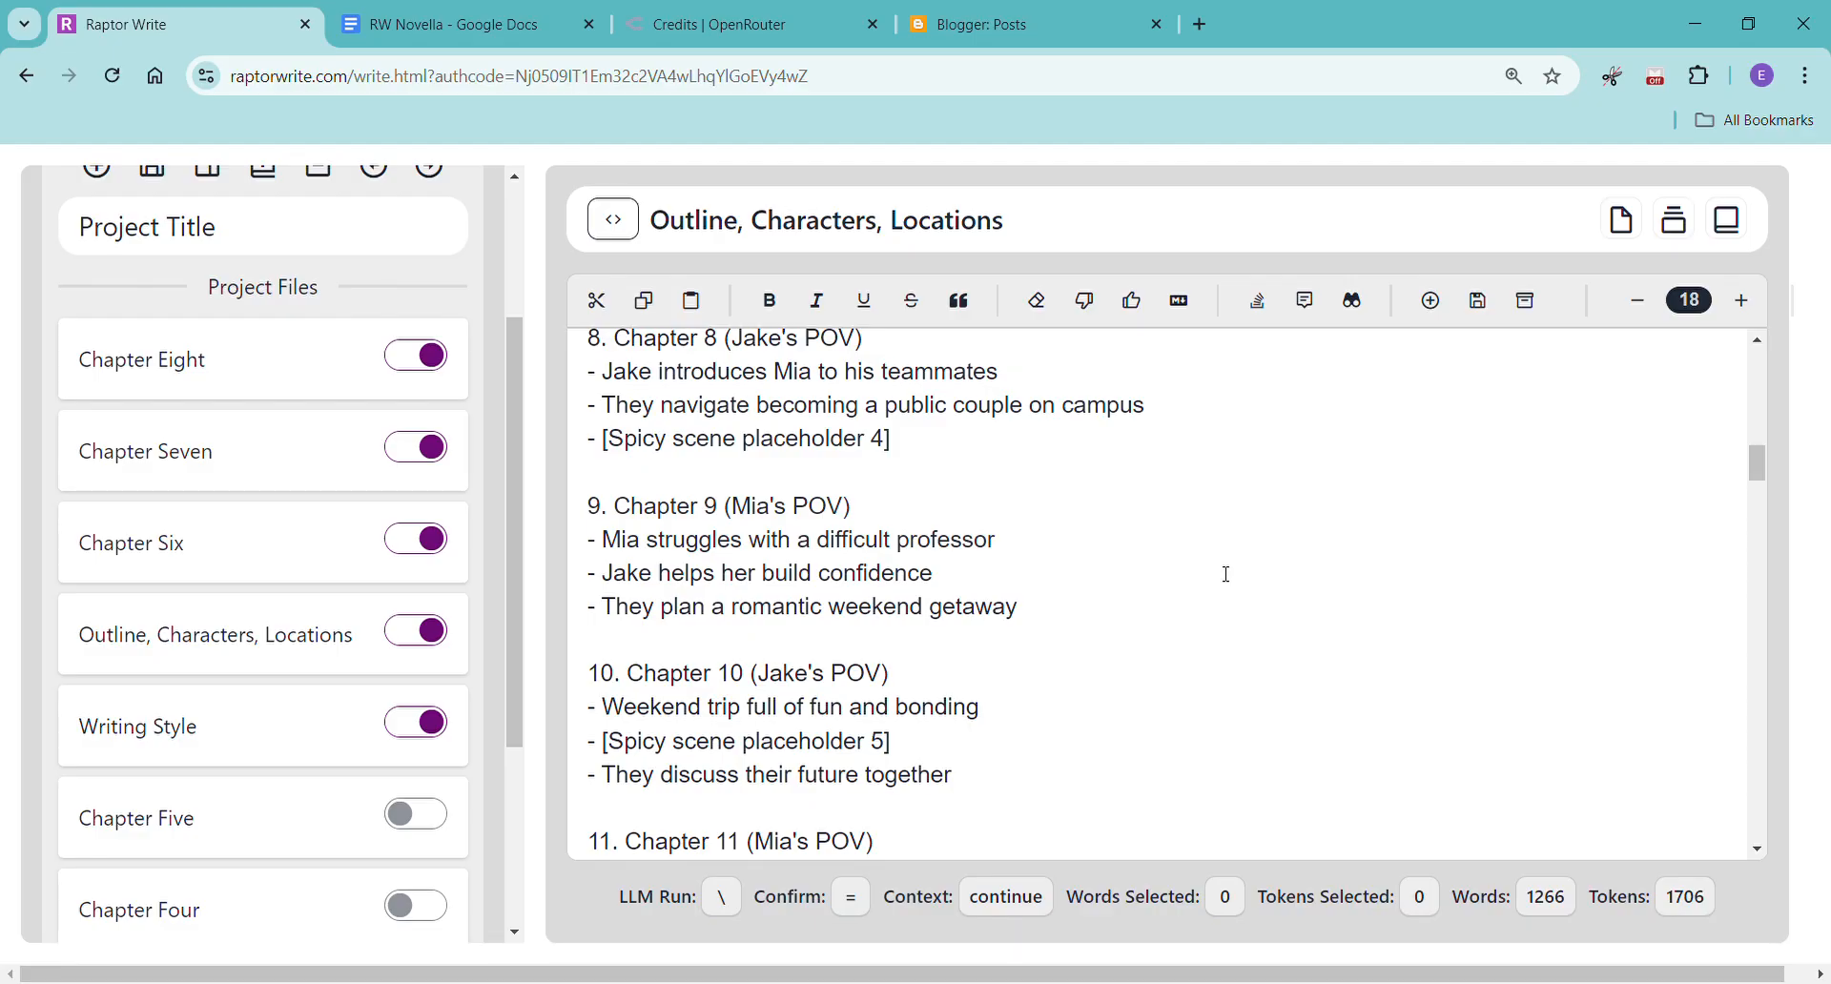
pyautogui.scroll(1, 1226, 574)
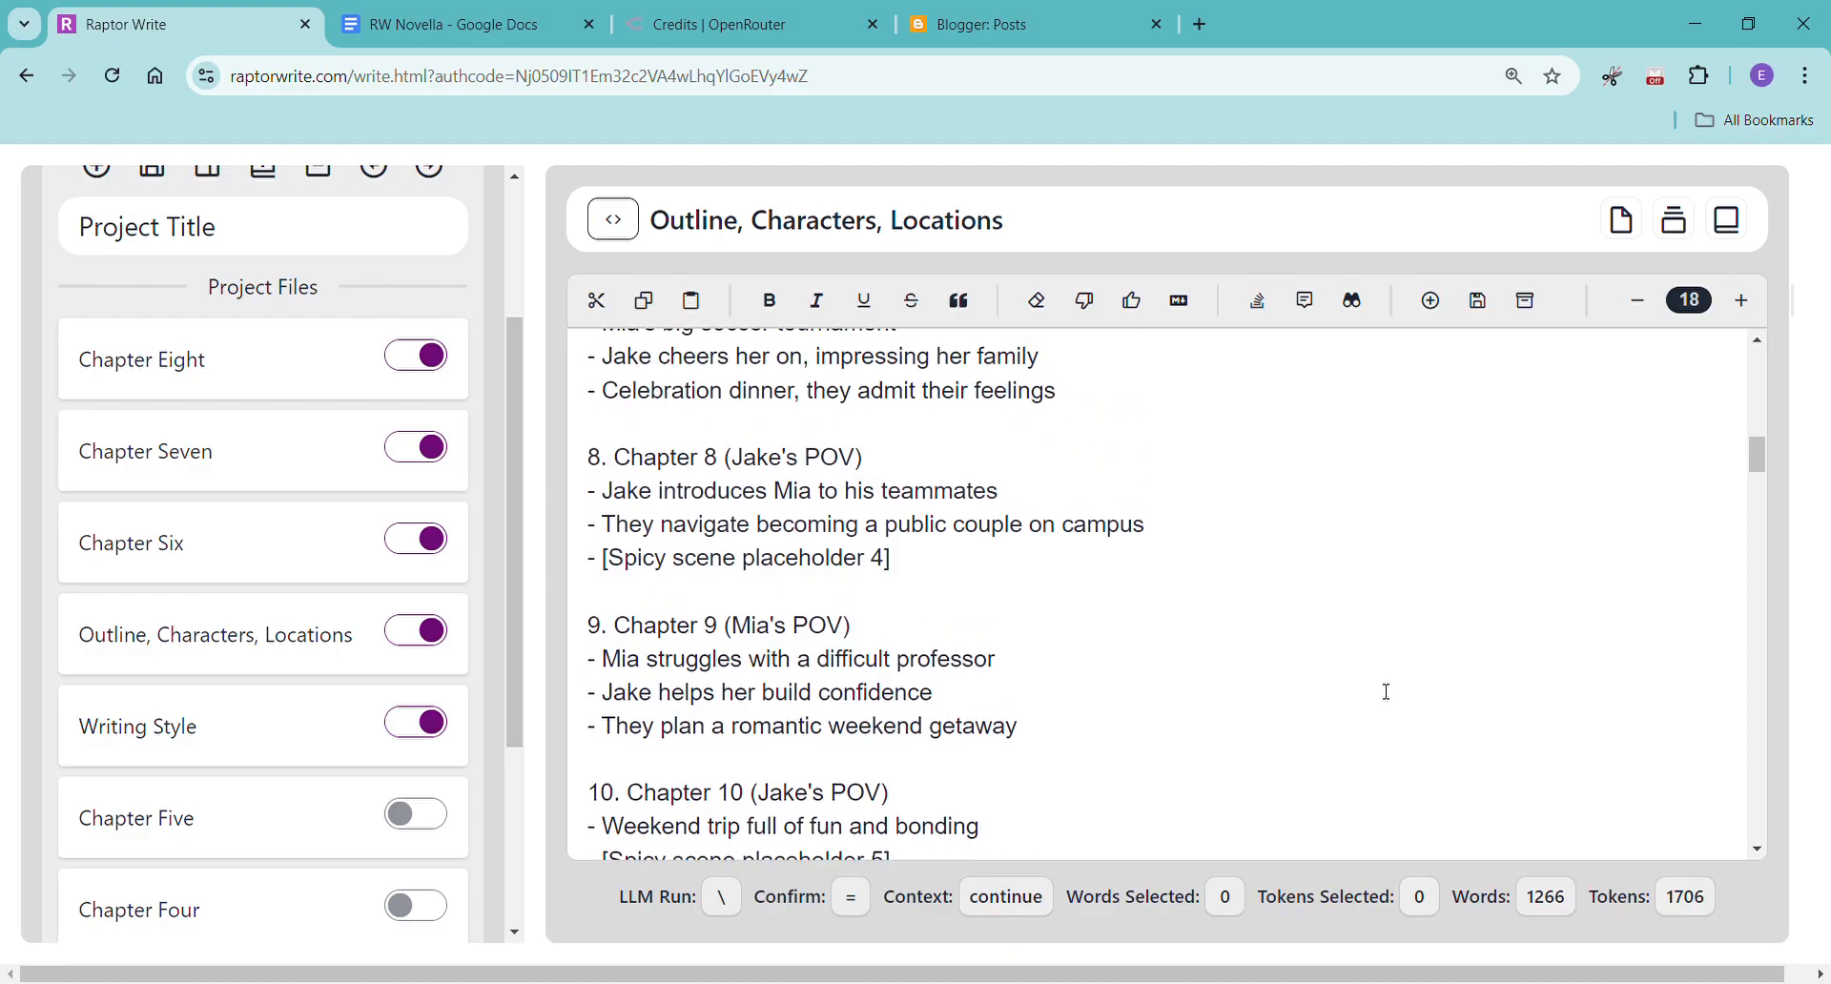
pyautogui.scroll(1, 1212, 768)
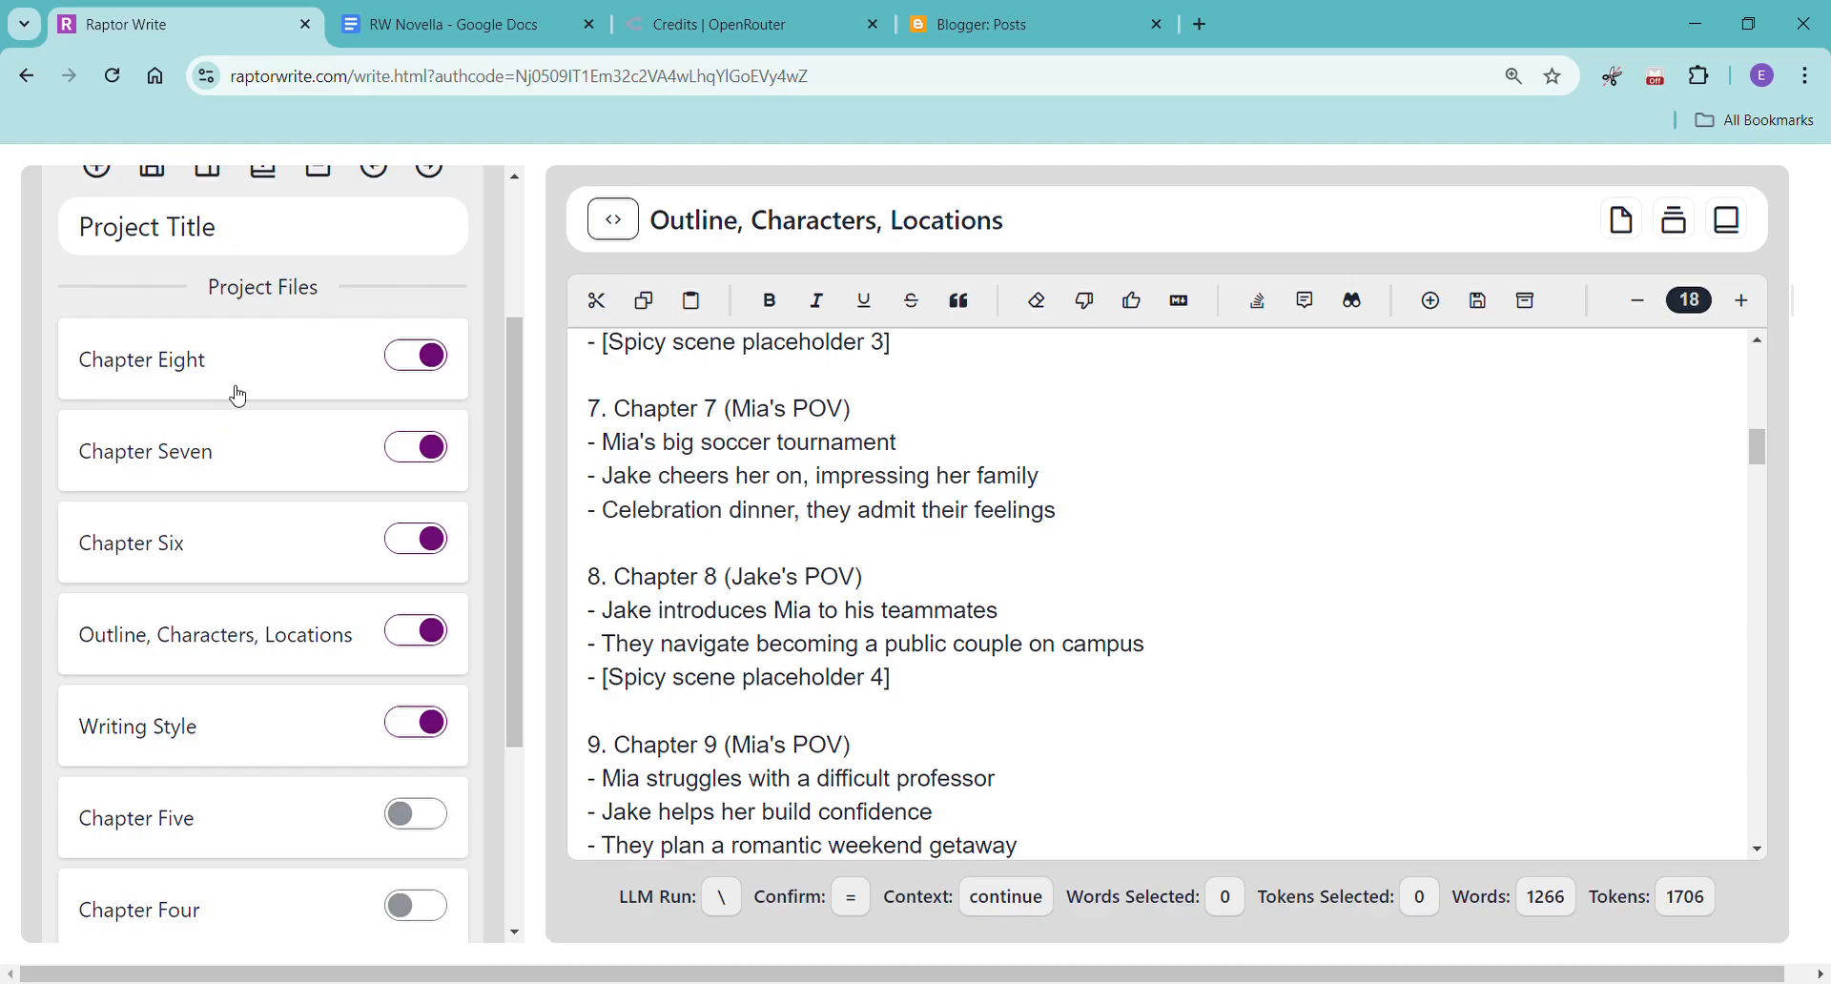
# Reopen the Chapter Eight file and write the prompt "[Please write chapter 8, Jake's POV]" in it.
pyautogui.click(278, 352)
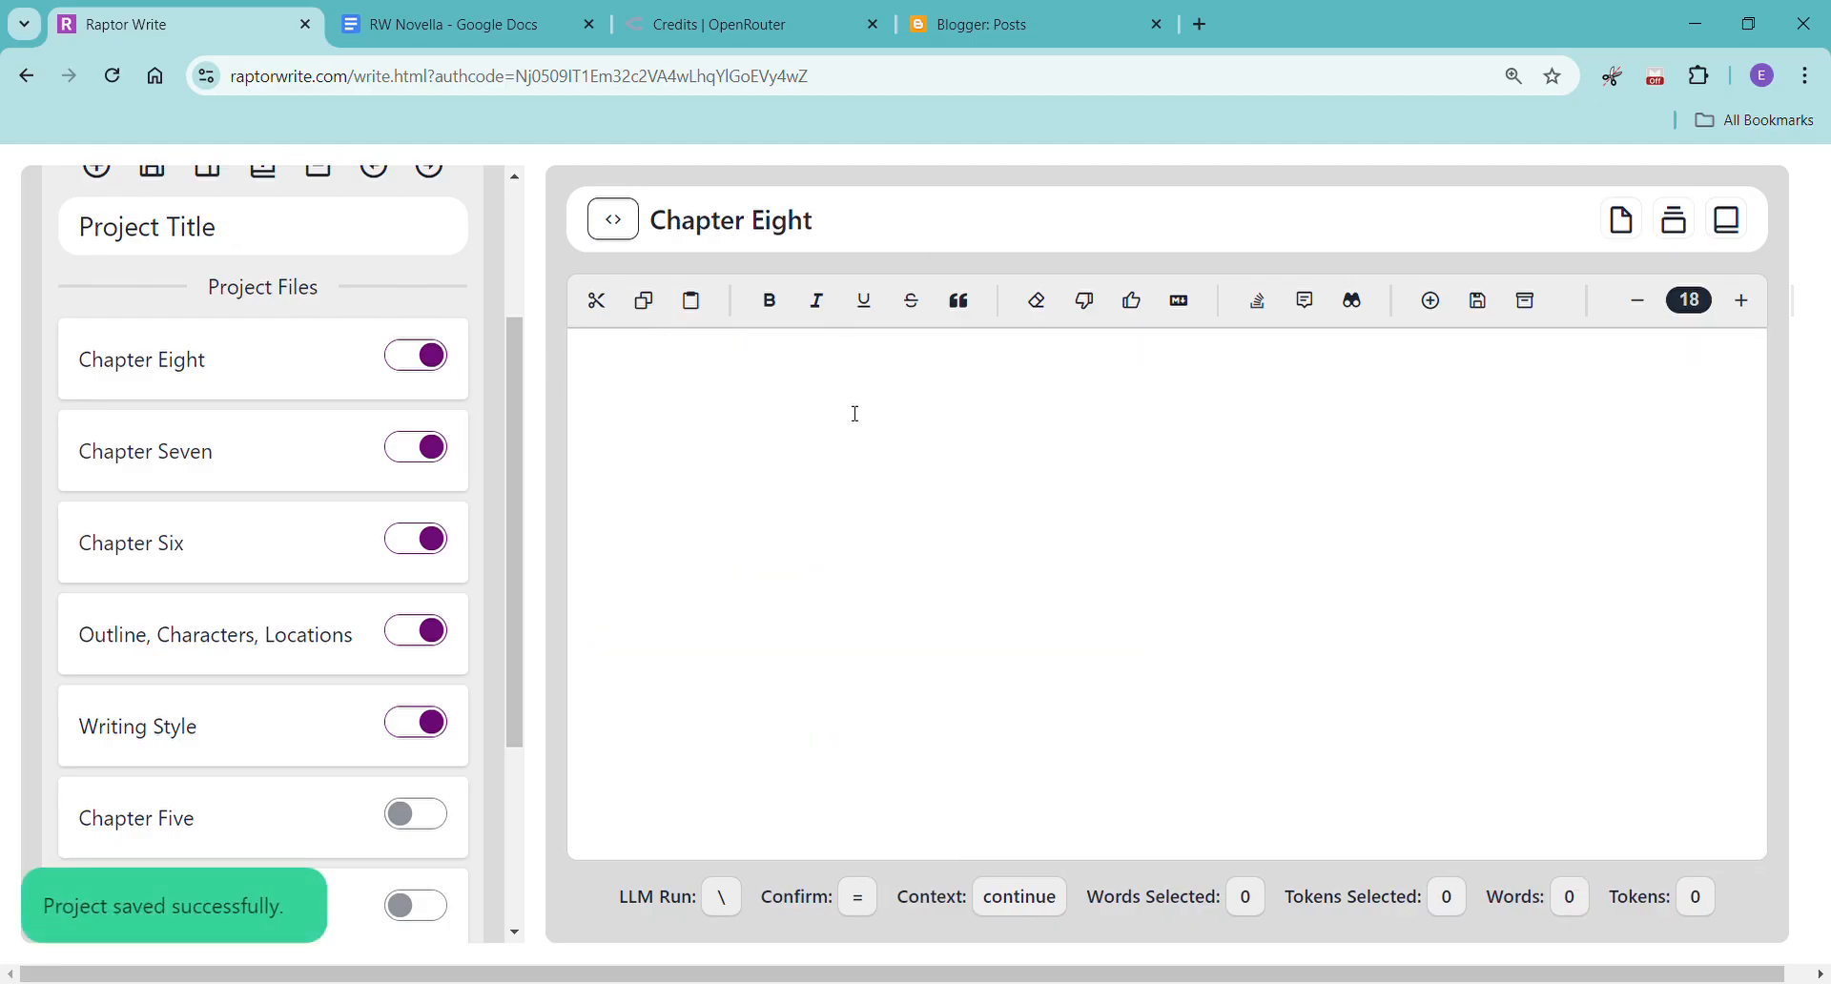
pyautogui.click(805, 423)
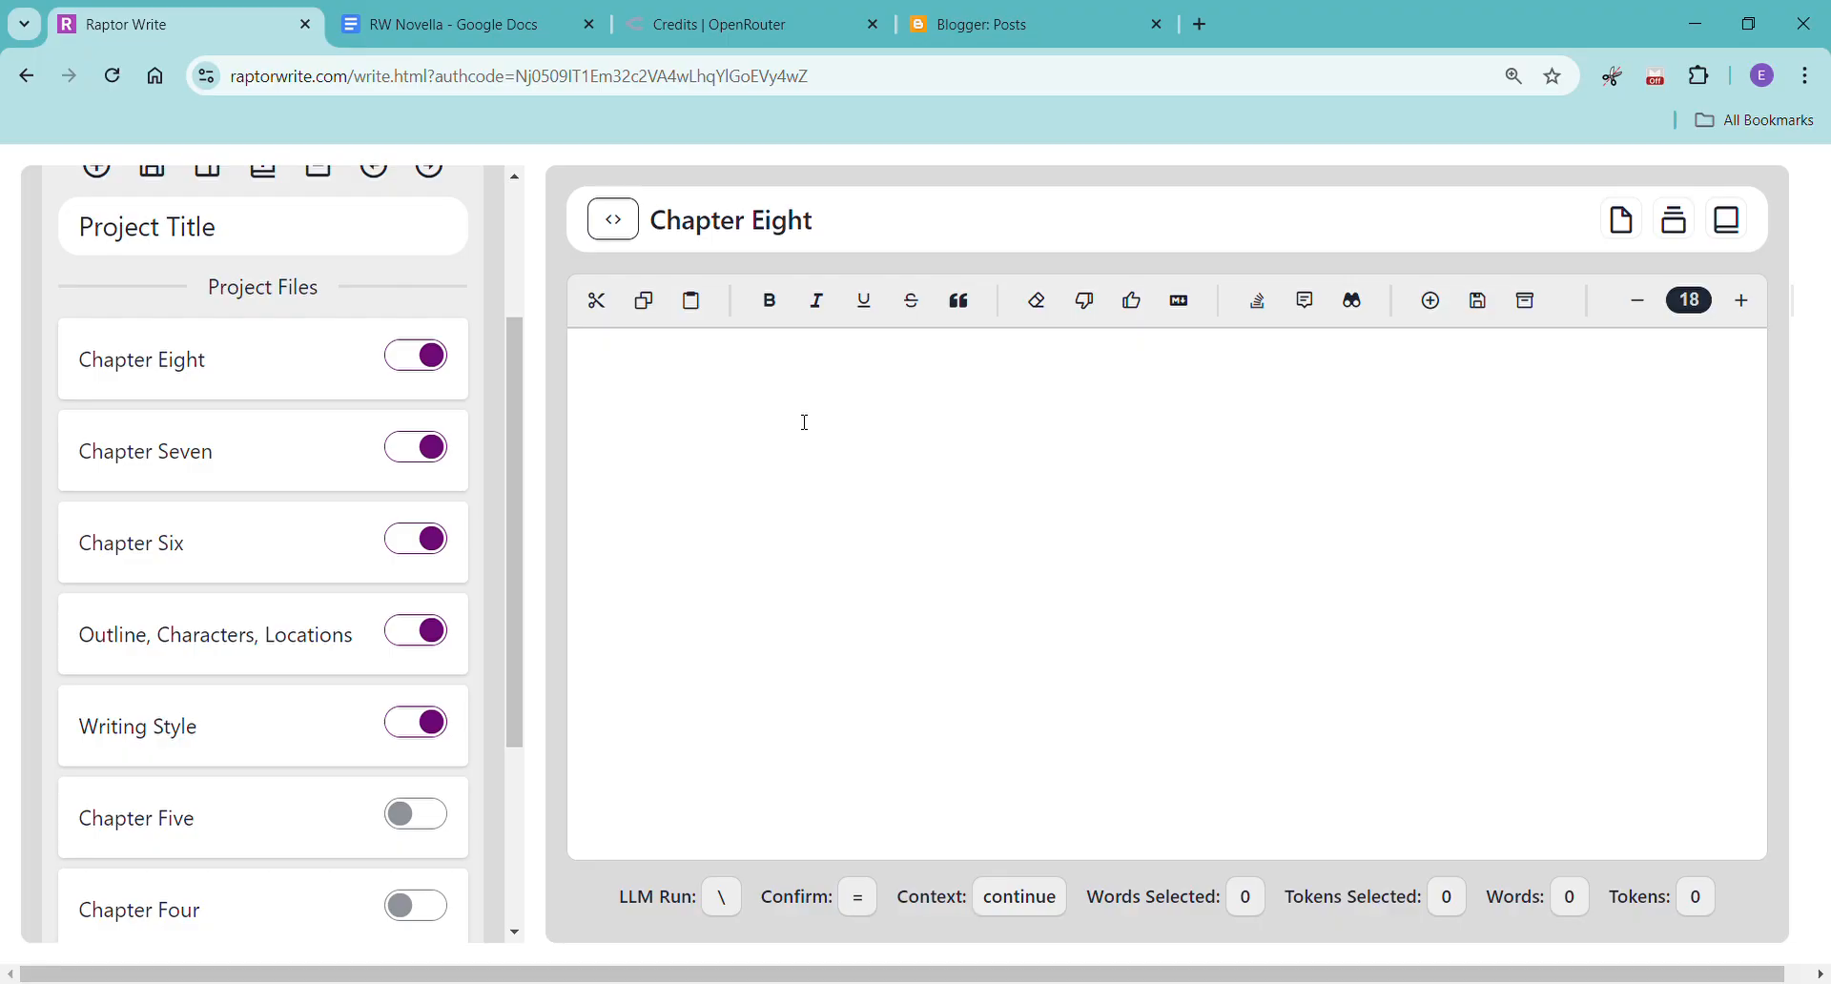
pyautogui.write("[Please write chapter 8, Jake 's")
pyautogui.press('BackSpace')
pyautogui.press('BackSpace')
pyautogui.write("'s P")
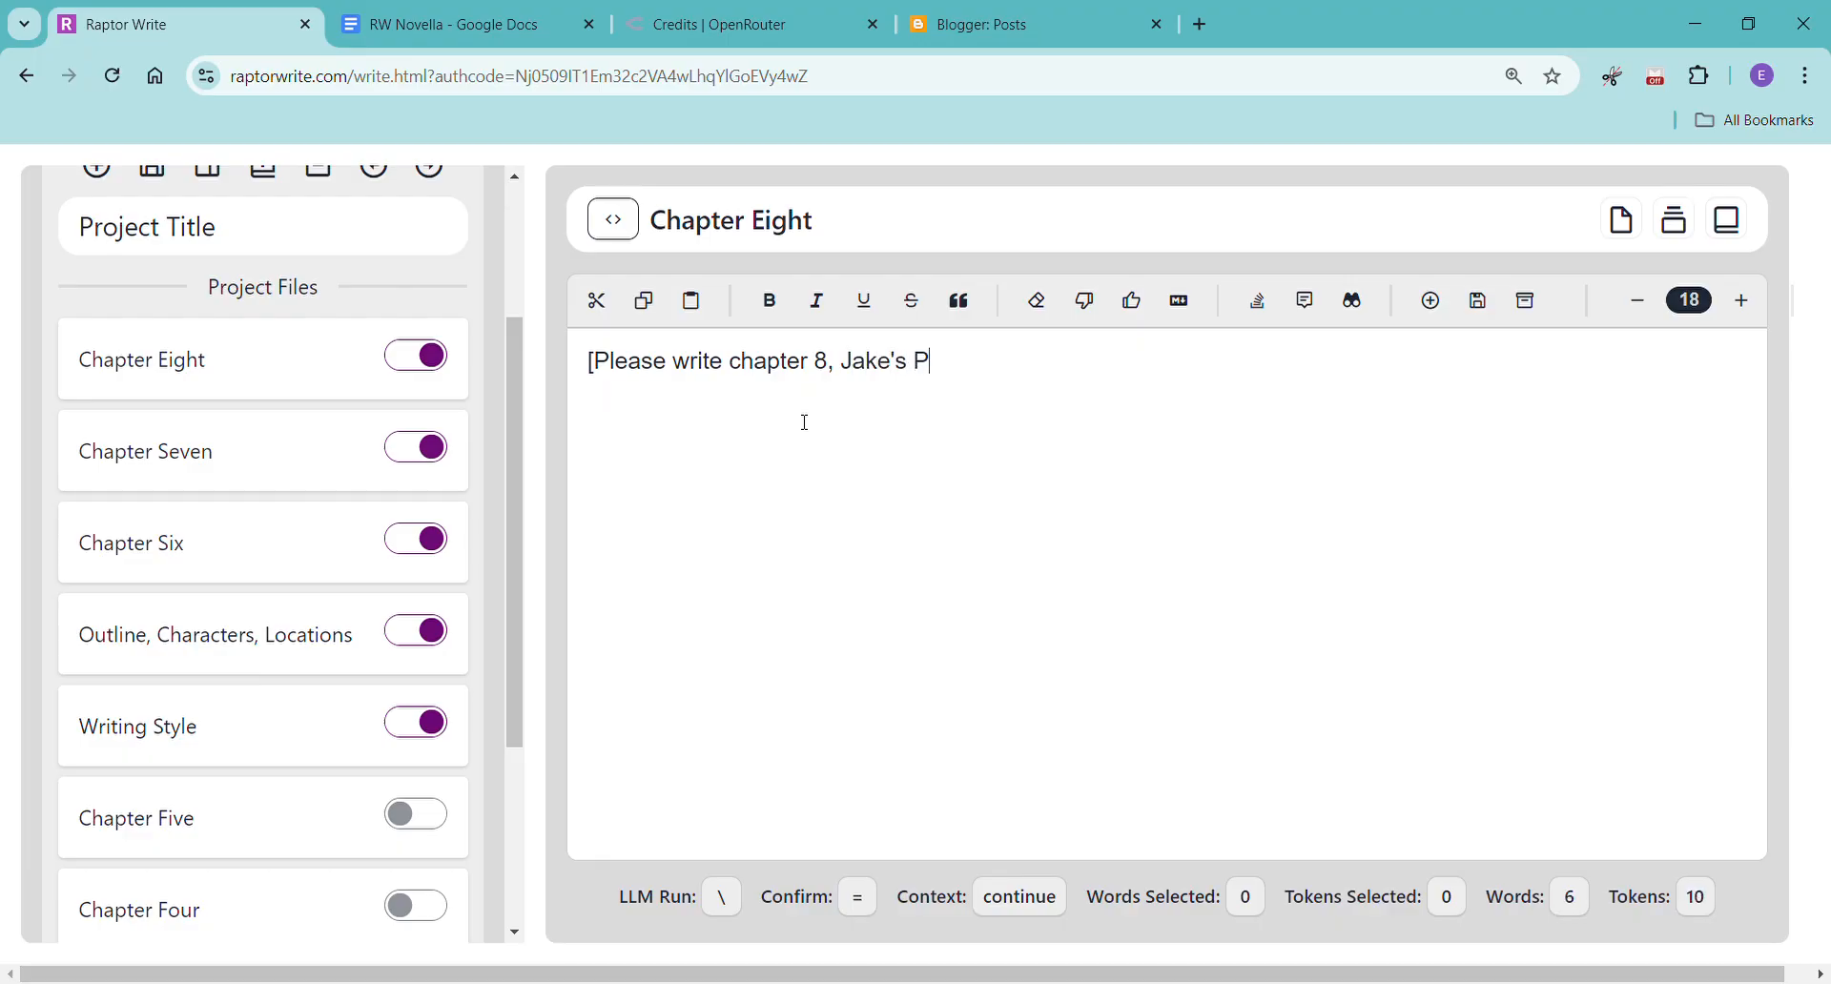
pyautogui.write('OV]')
# Extend the Chapter Eight prompt with ", first person, past tense" before the closing bracket.
pyautogui.click(973, 377)
pyautogui.write(', first person, past tense')
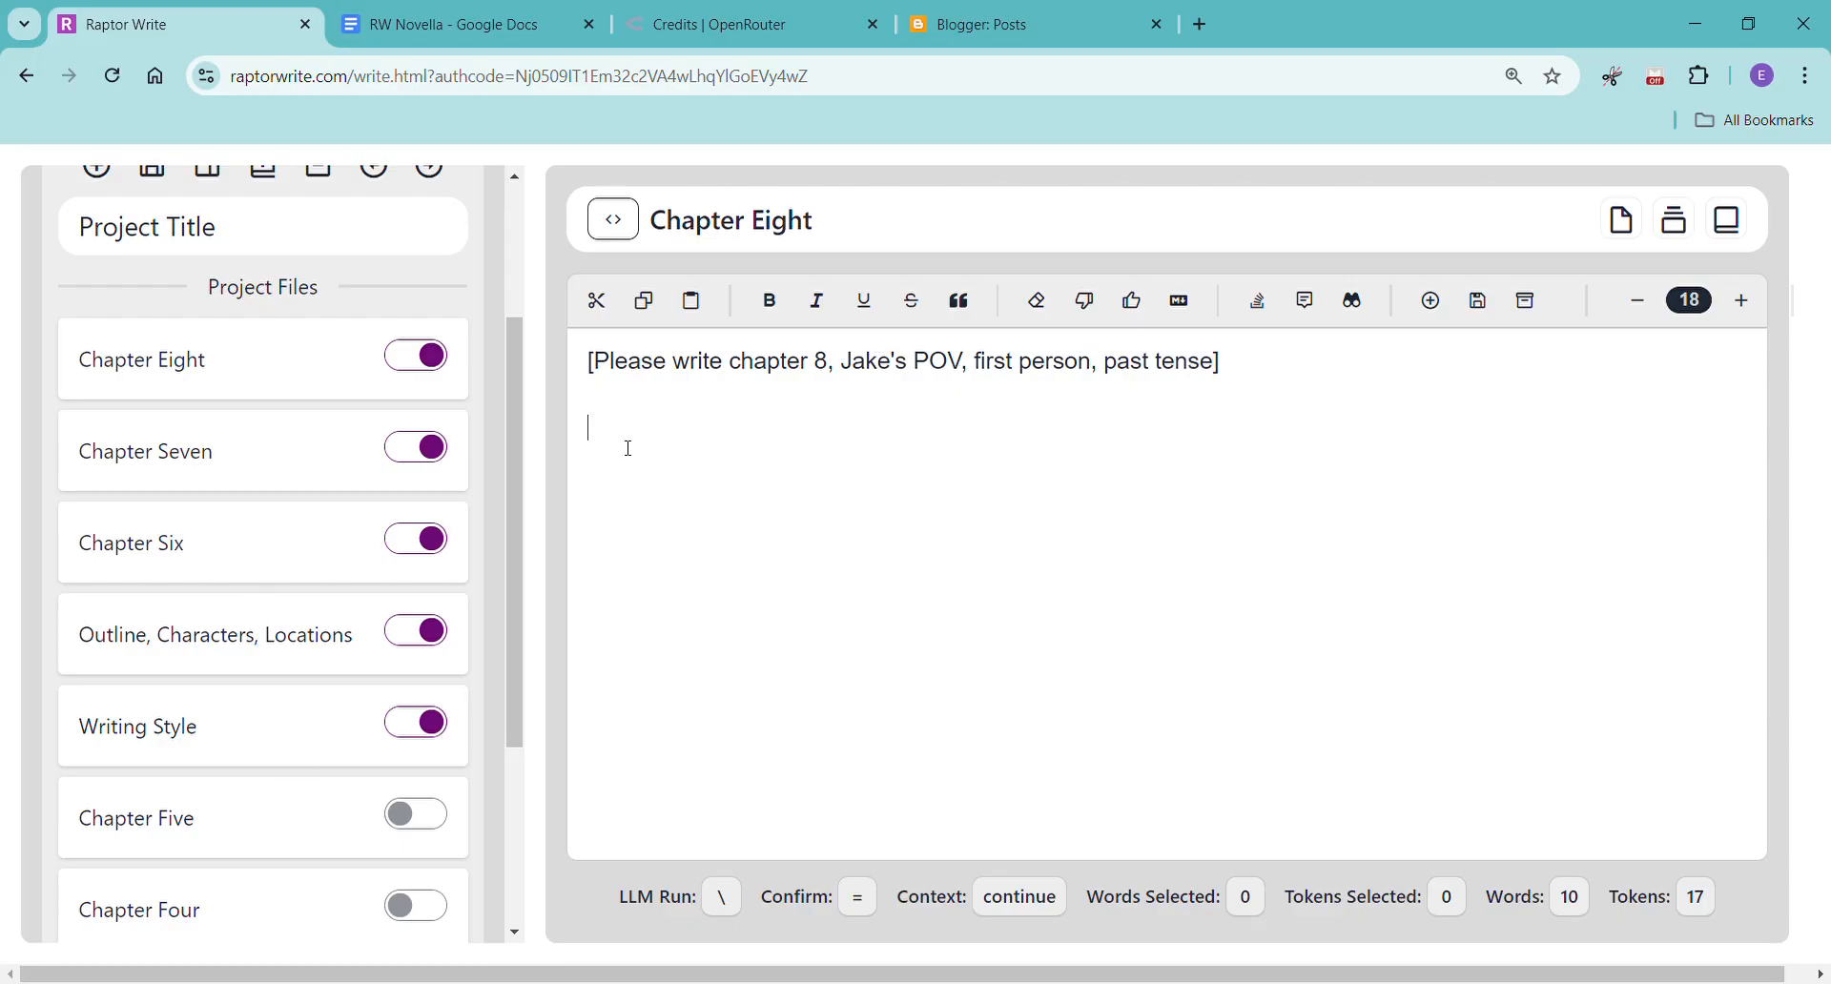
# In the AI settings, set the model grouping to Favorites and select the anthropic/claude-3.5-sonnet model.
pyautogui.scroll(3, 258, 470)
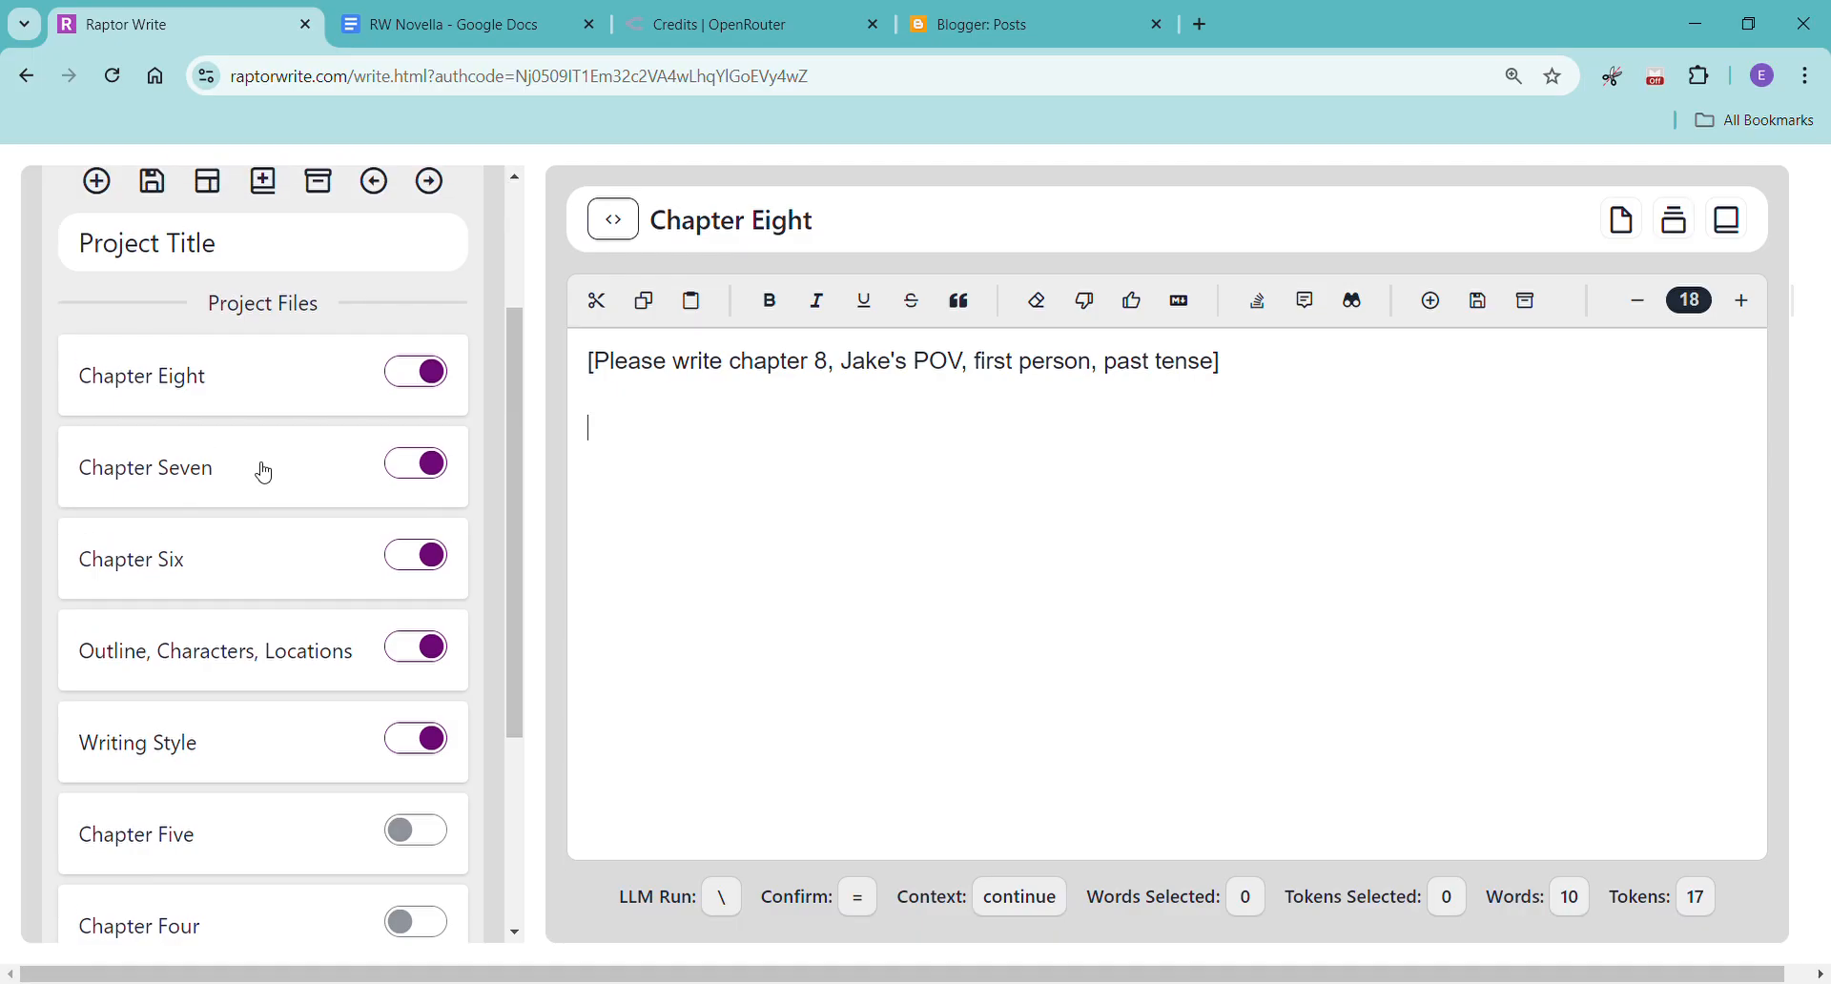
pyautogui.click(76, 315)
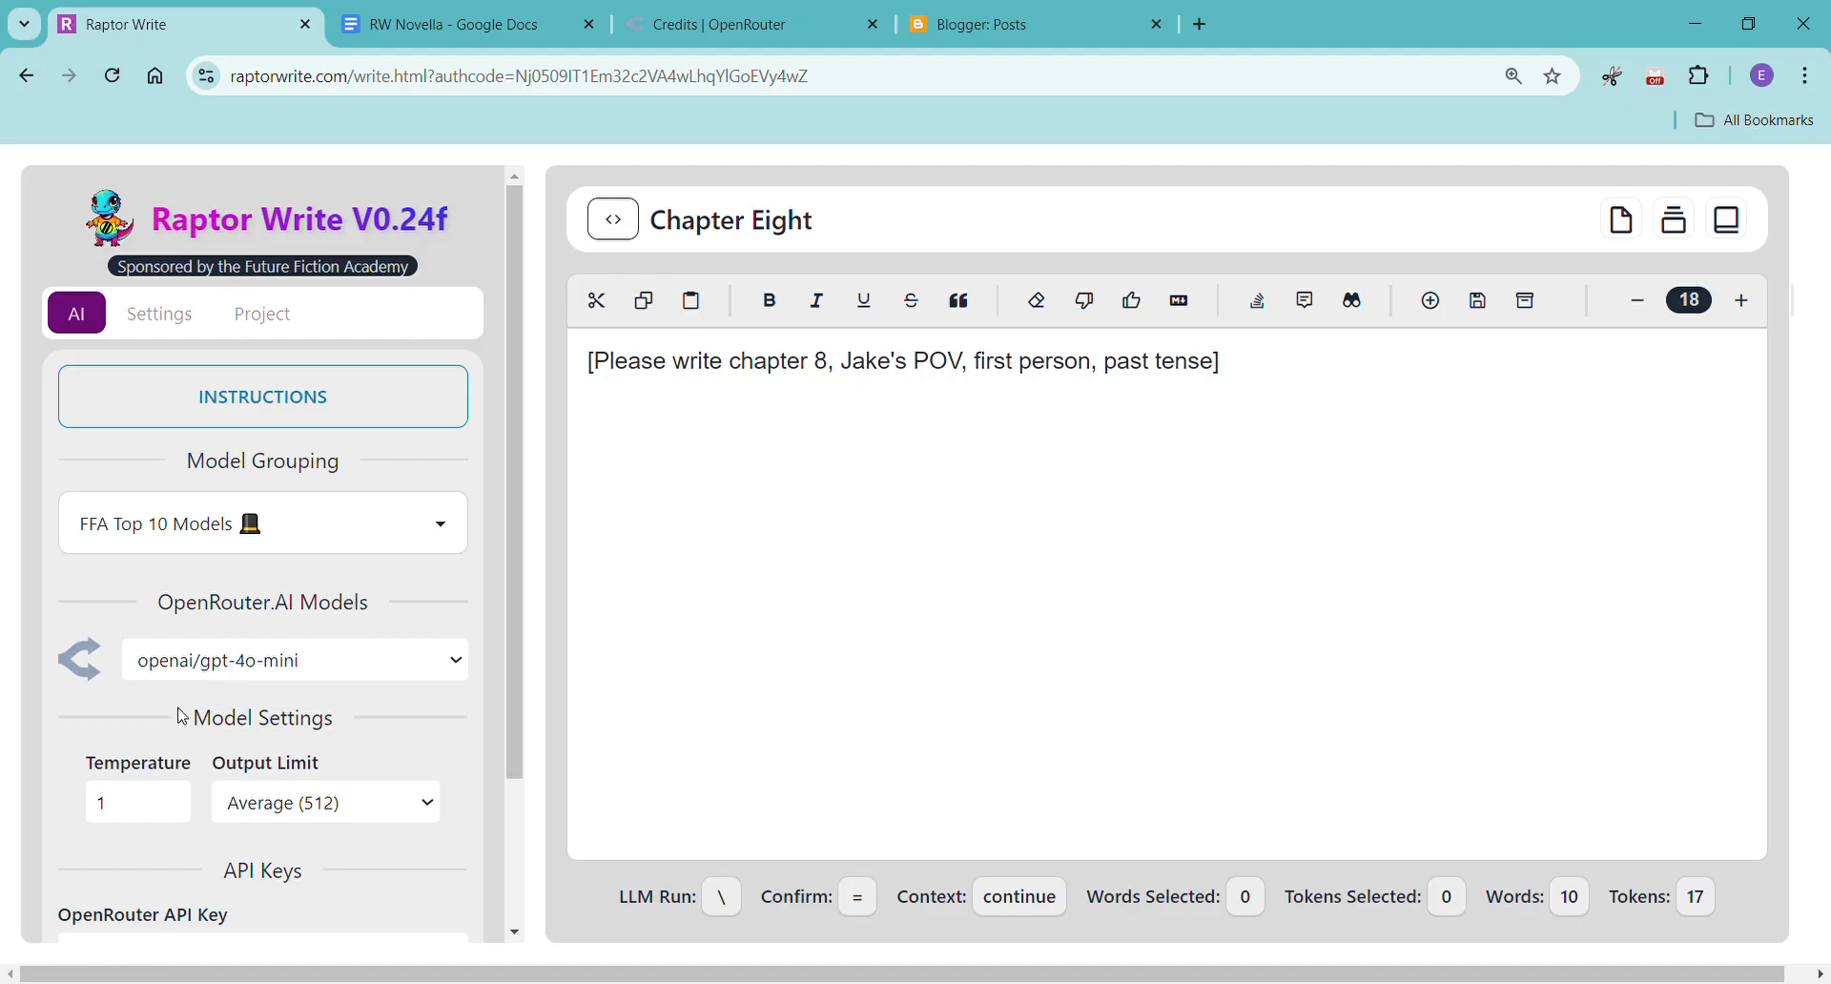
pyautogui.click(154, 540)
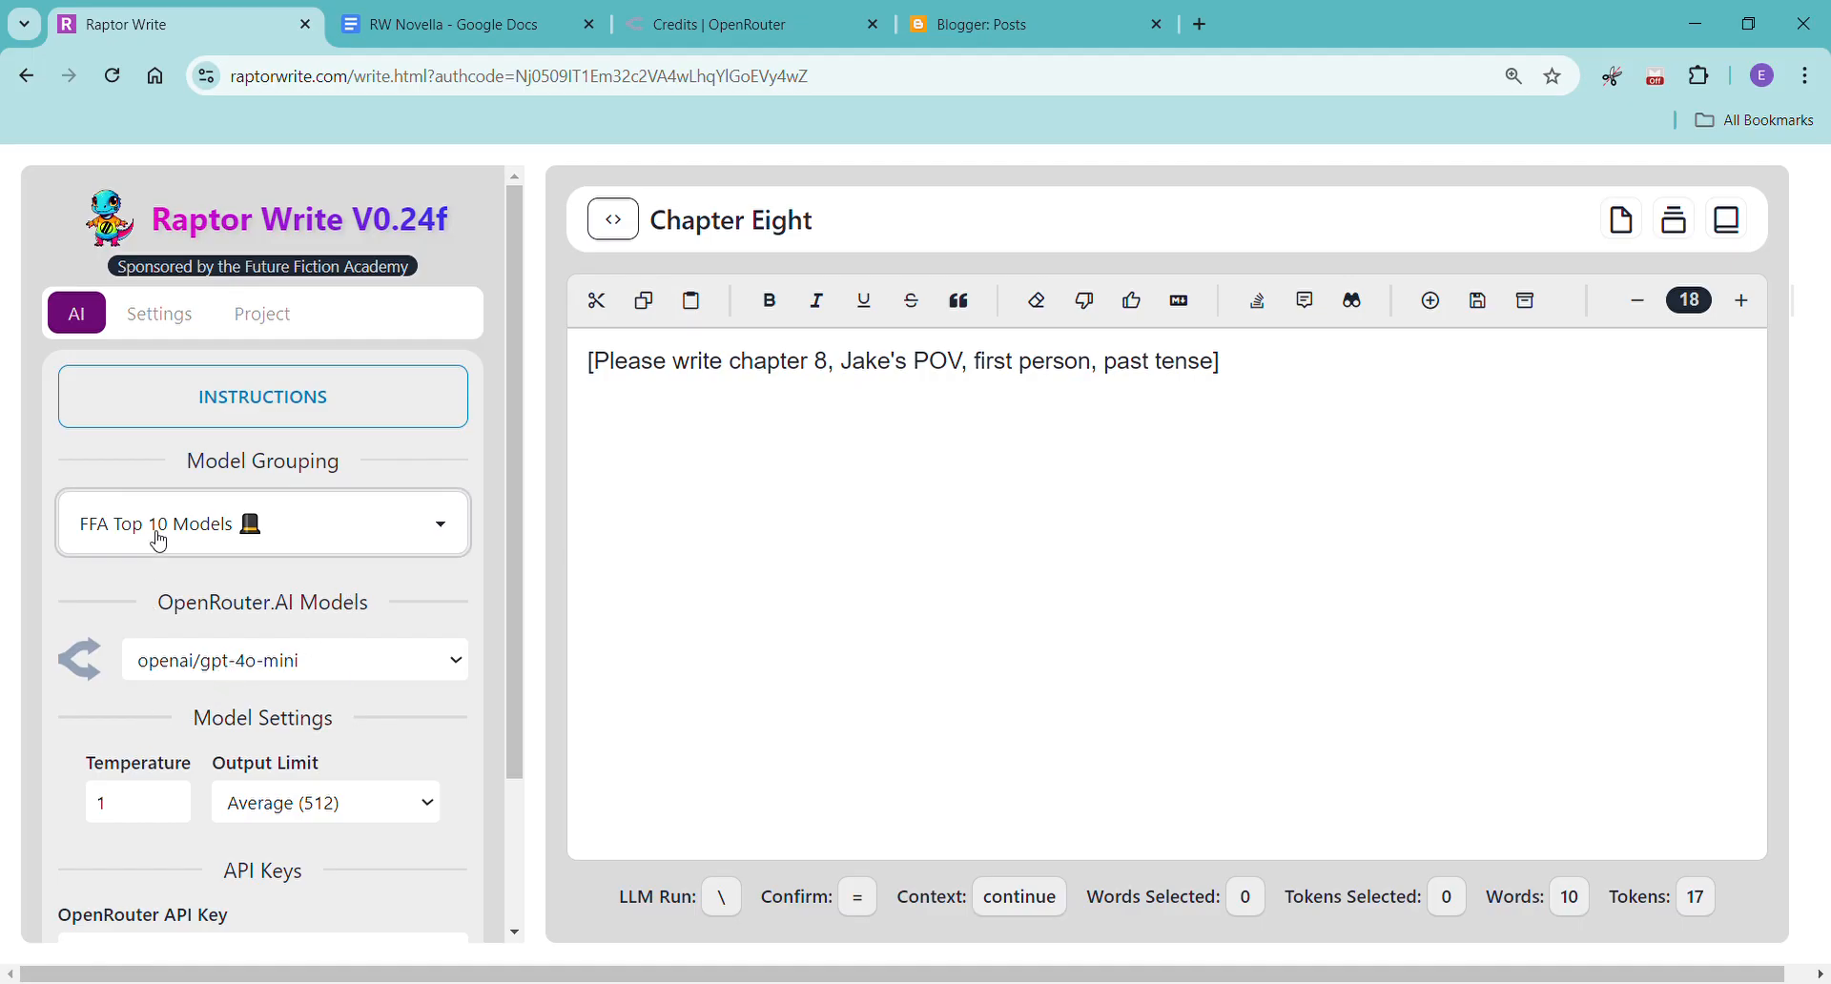
pyautogui.click(166, 720)
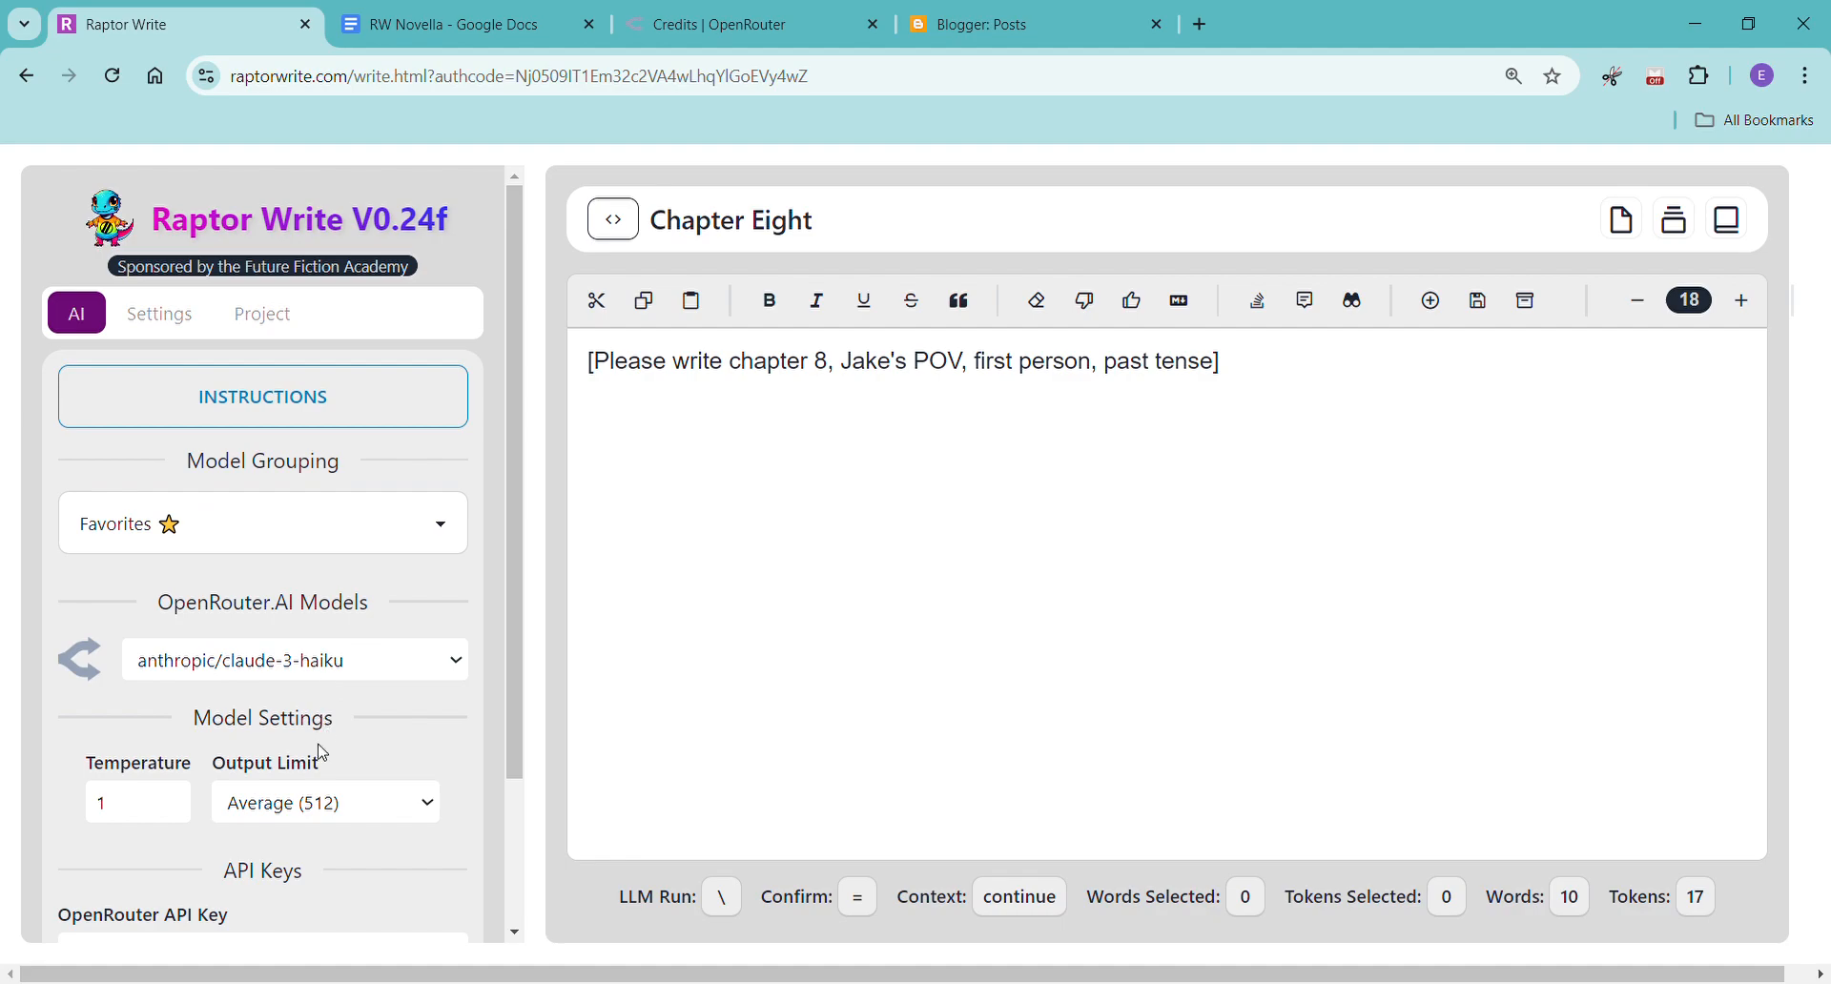
# Set the temperature to 0.4 and the output limit to Super Max (16384), then place the cursor below the prompt.
pyautogui.click(156, 820)
pyautogui.press('BackSpace')
pyautogui.write('0.4')
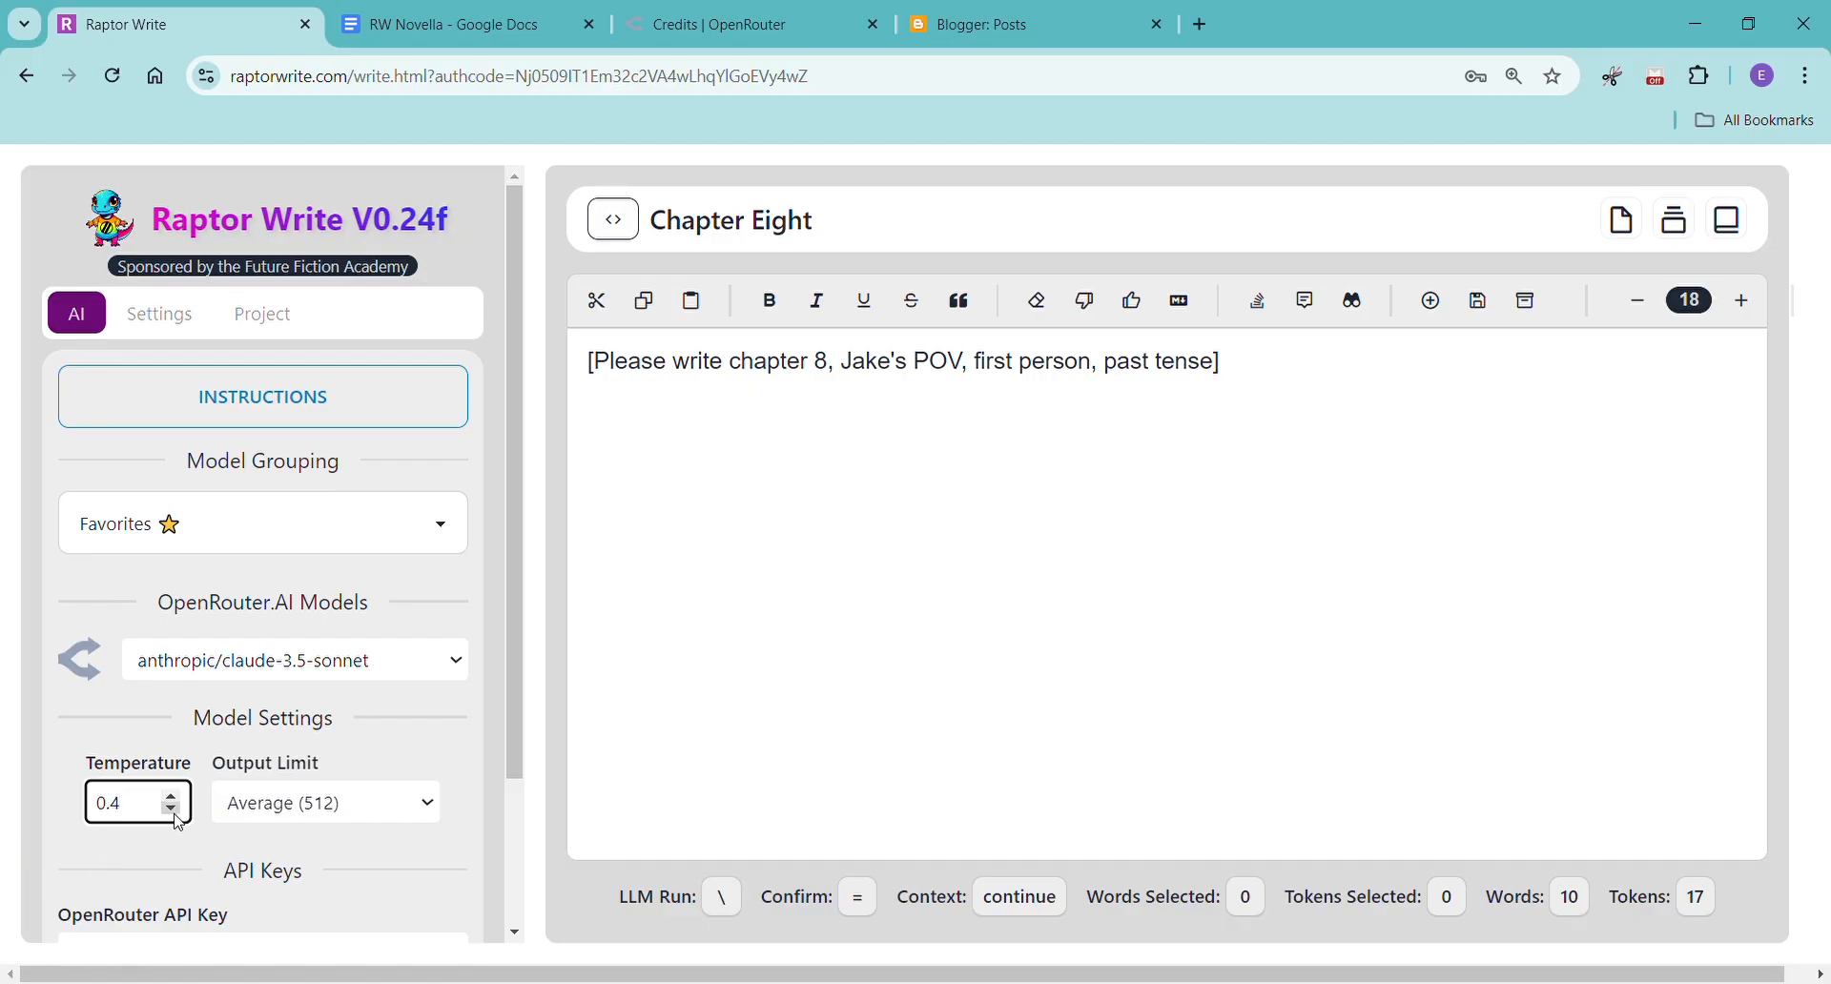
pyautogui.click(426, 809)
pyautogui.click(336, 784)
pyautogui.click(724, 554)
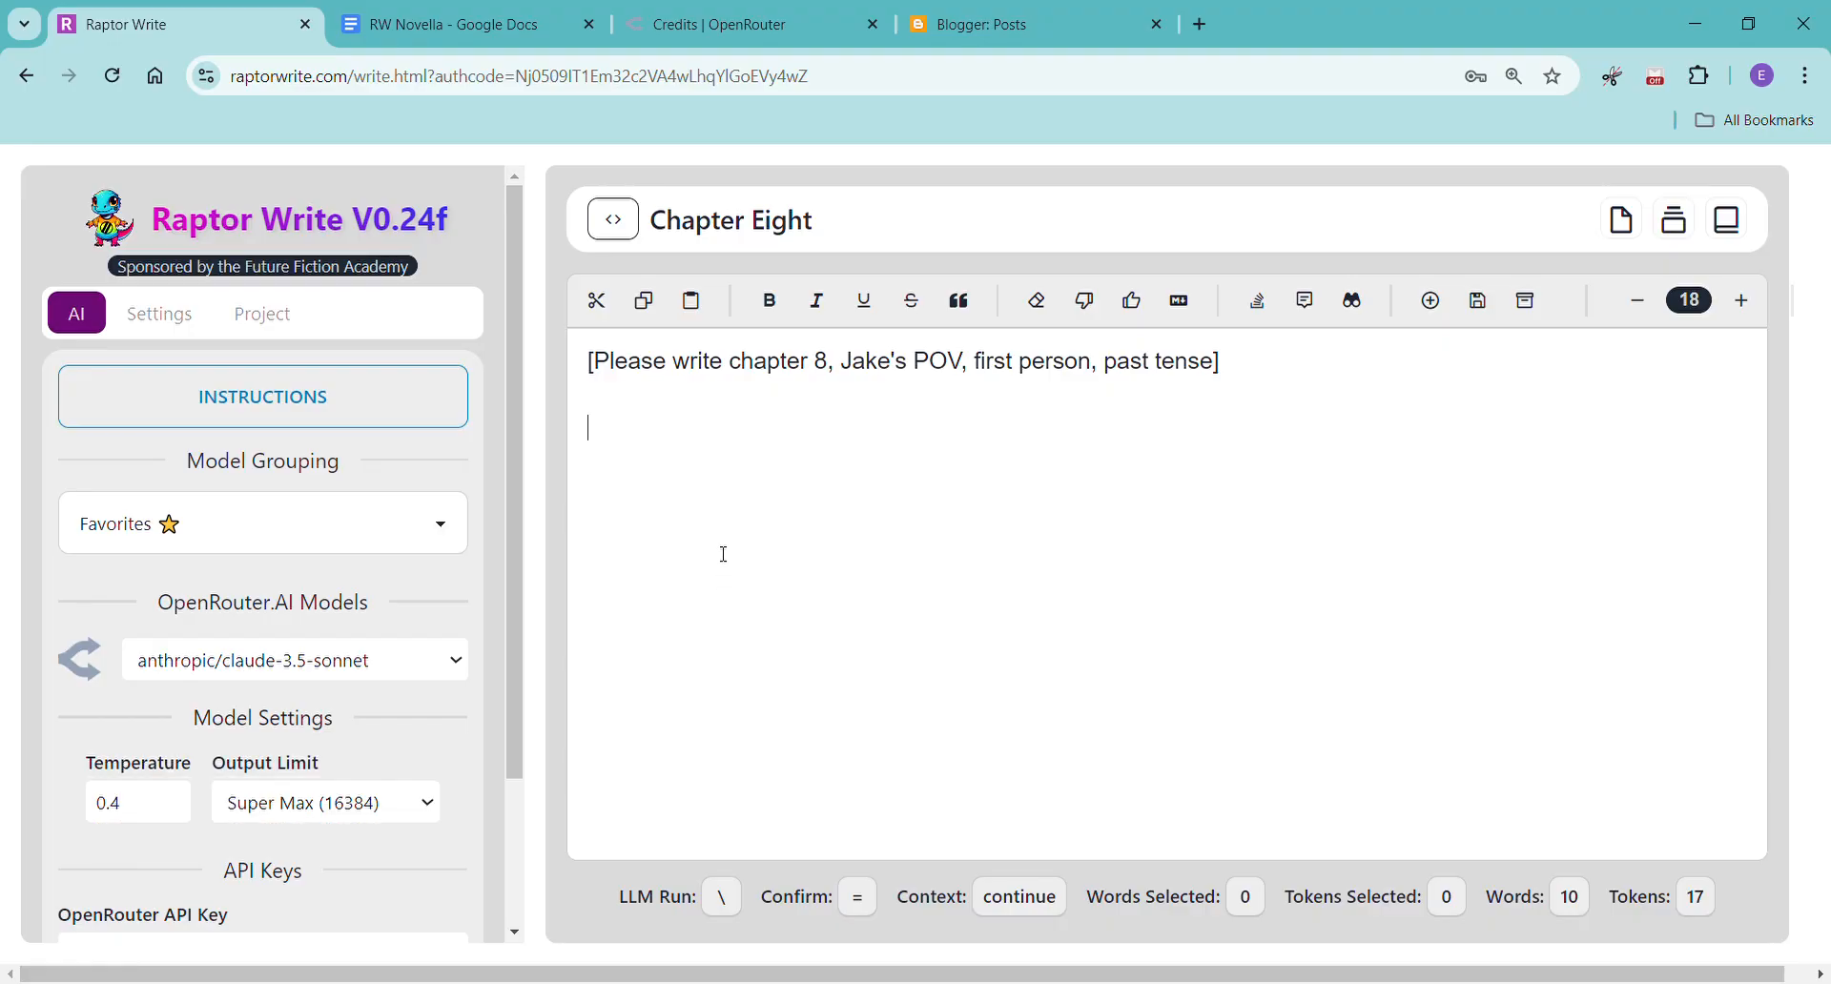
# Generate the Chapter Eight text below the prompt with the Continue action.
pyautogui.rightClick(635, 452)
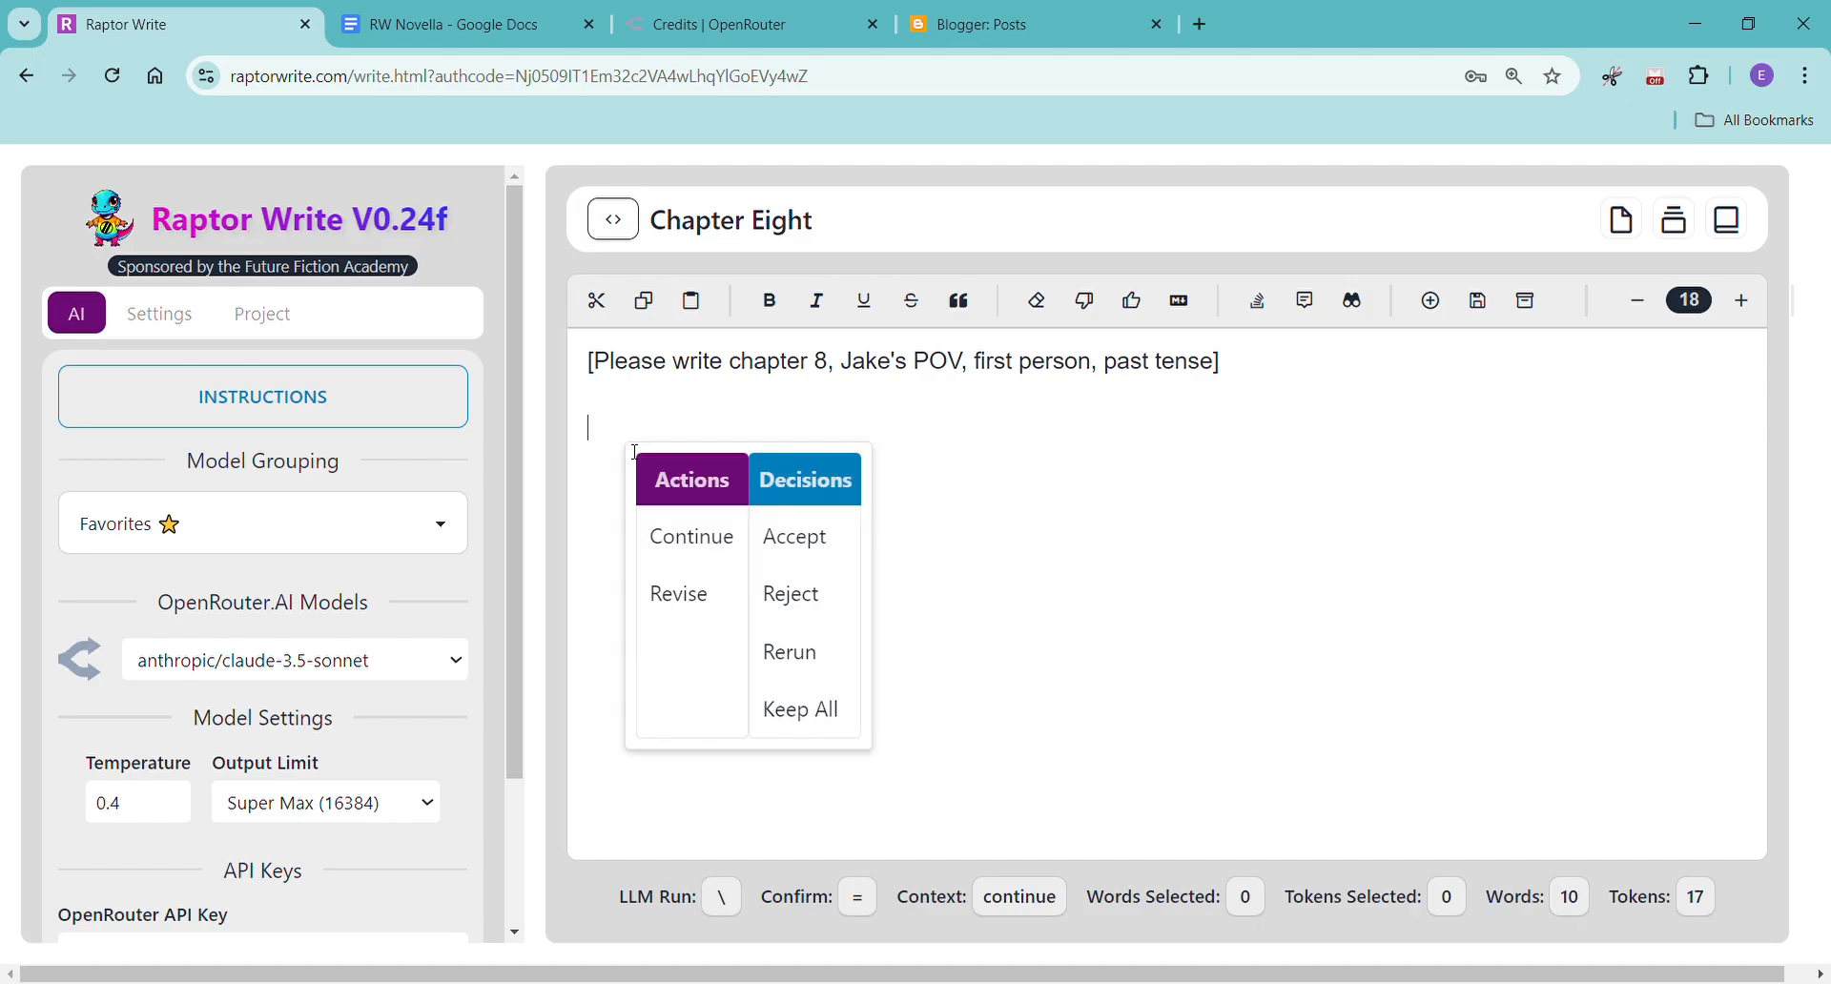
pyautogui.click(713, 552)
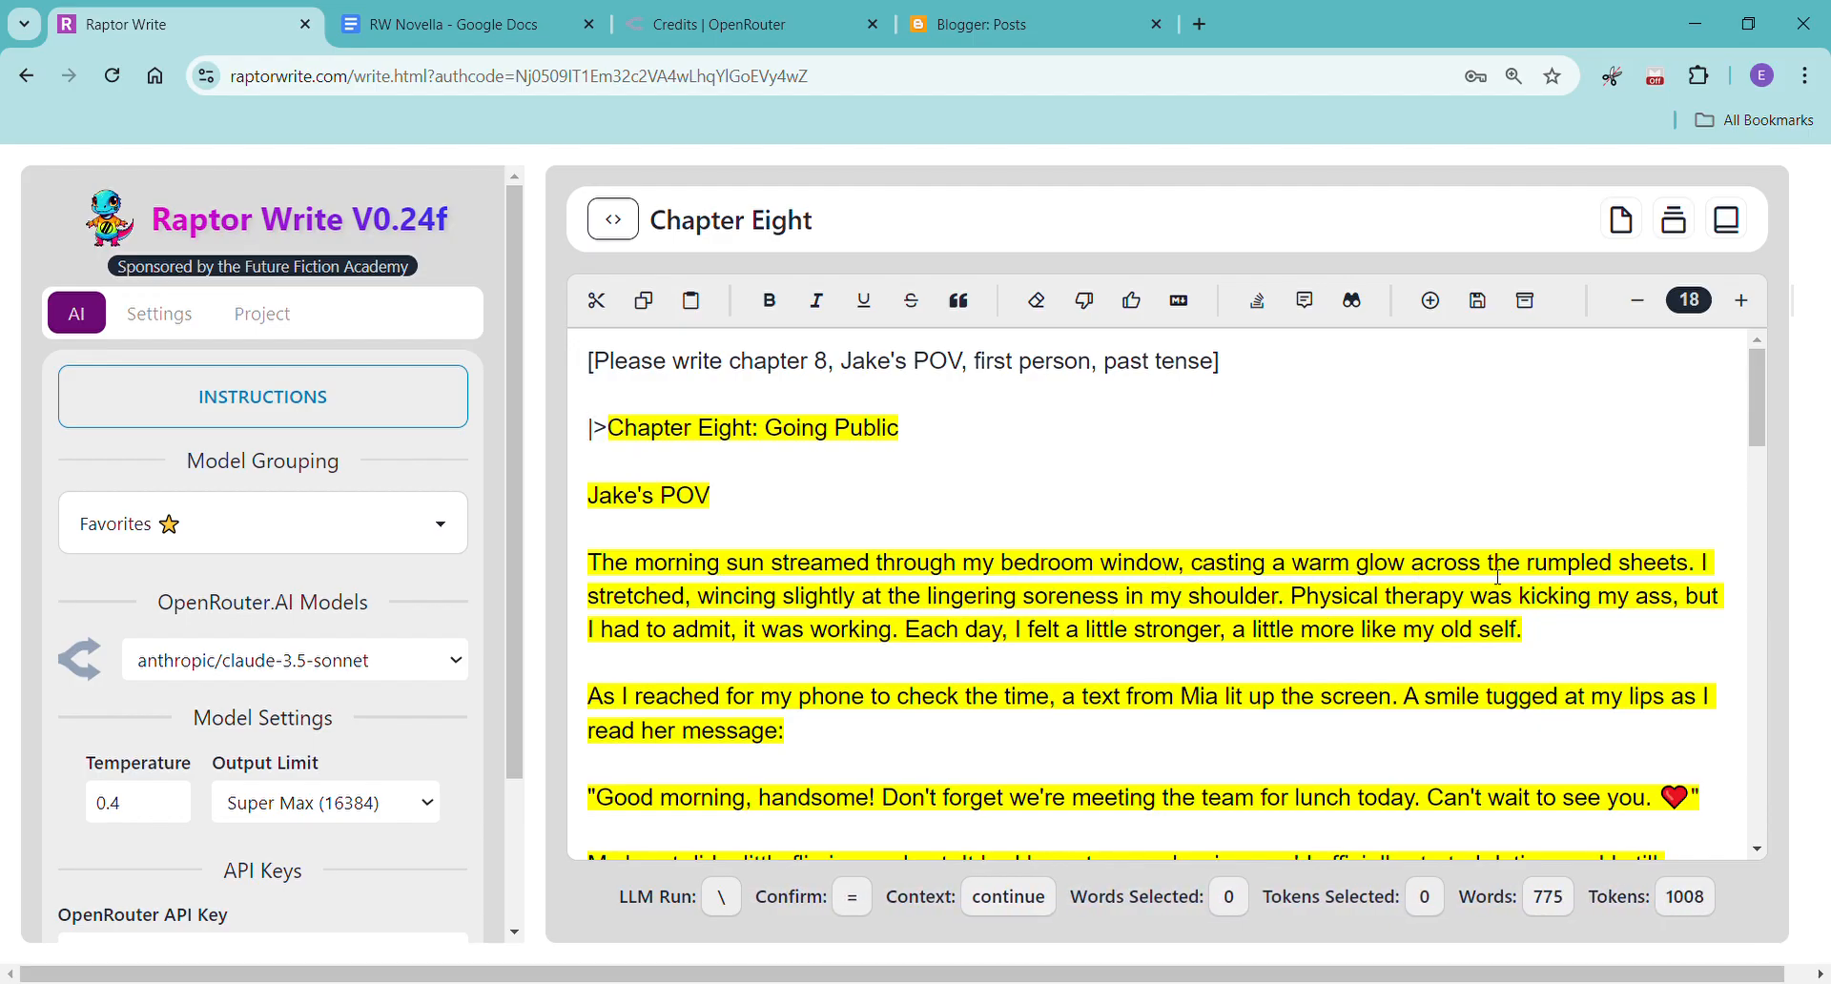
# Read through the generated Chapter Eight text from its opening to the final paragraph.
pyautogui.scroll(-2, 1526, 587)
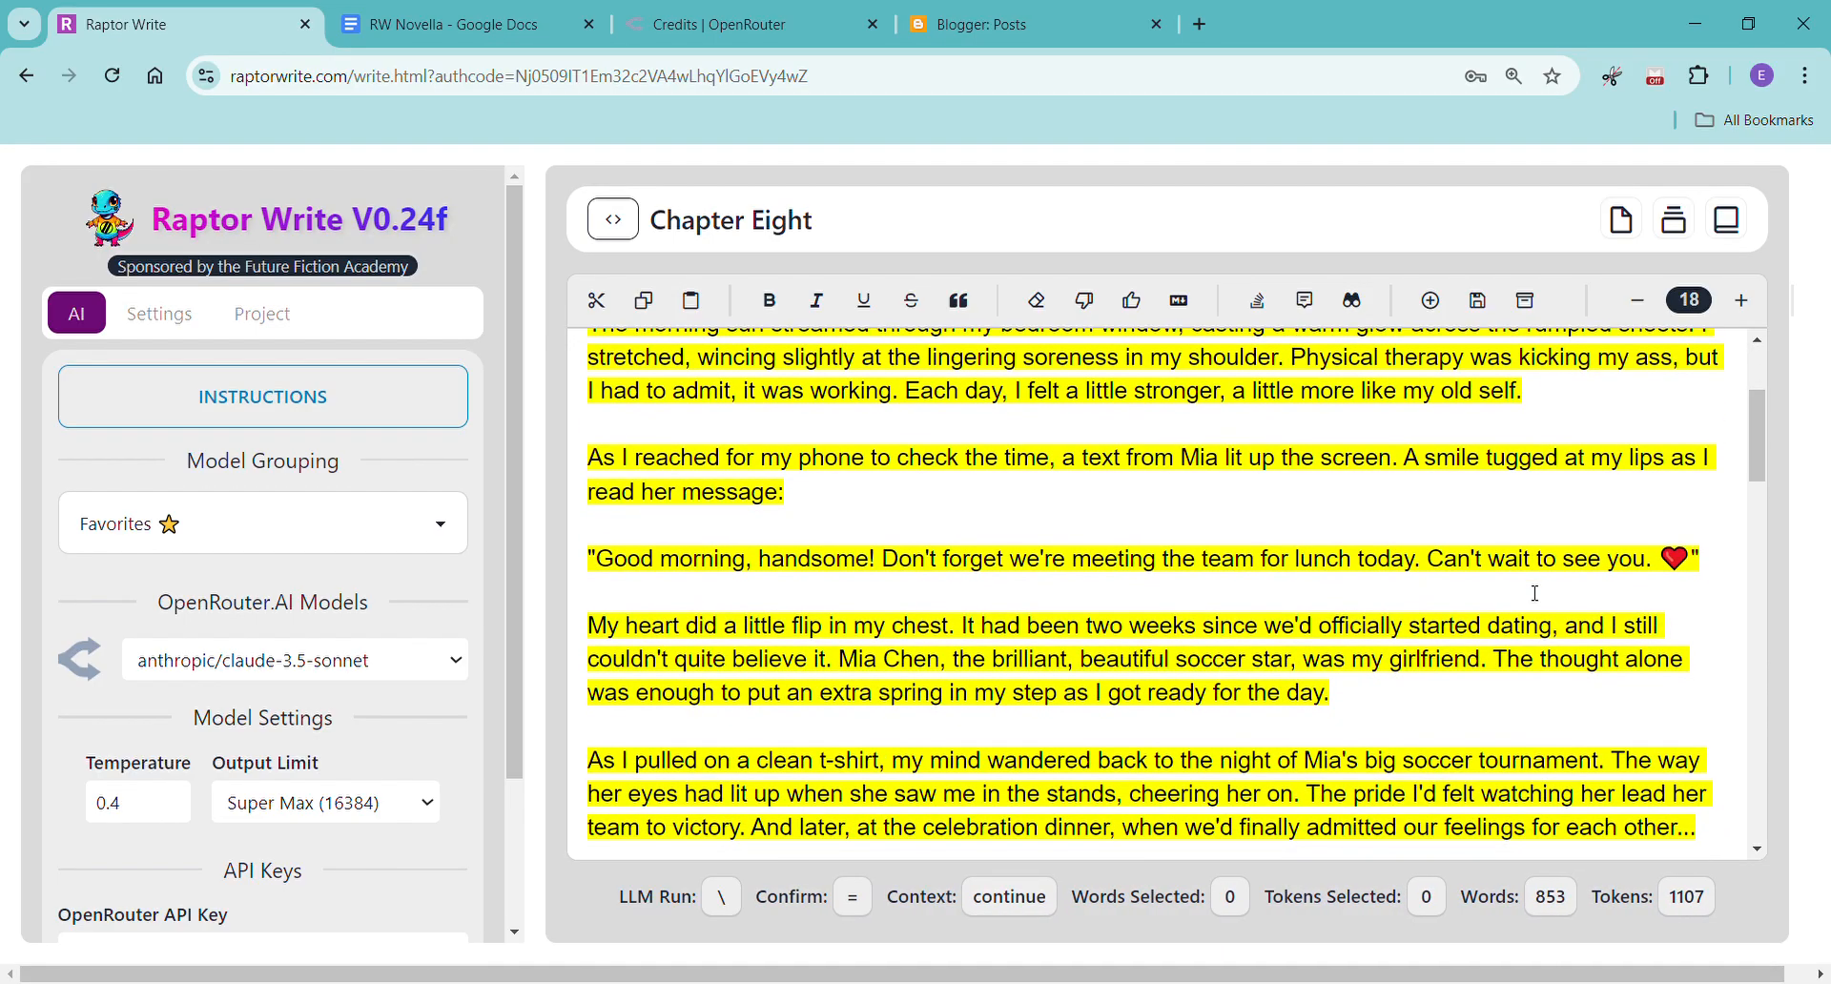
pyautogui.scroll(-6, 1536, 594)
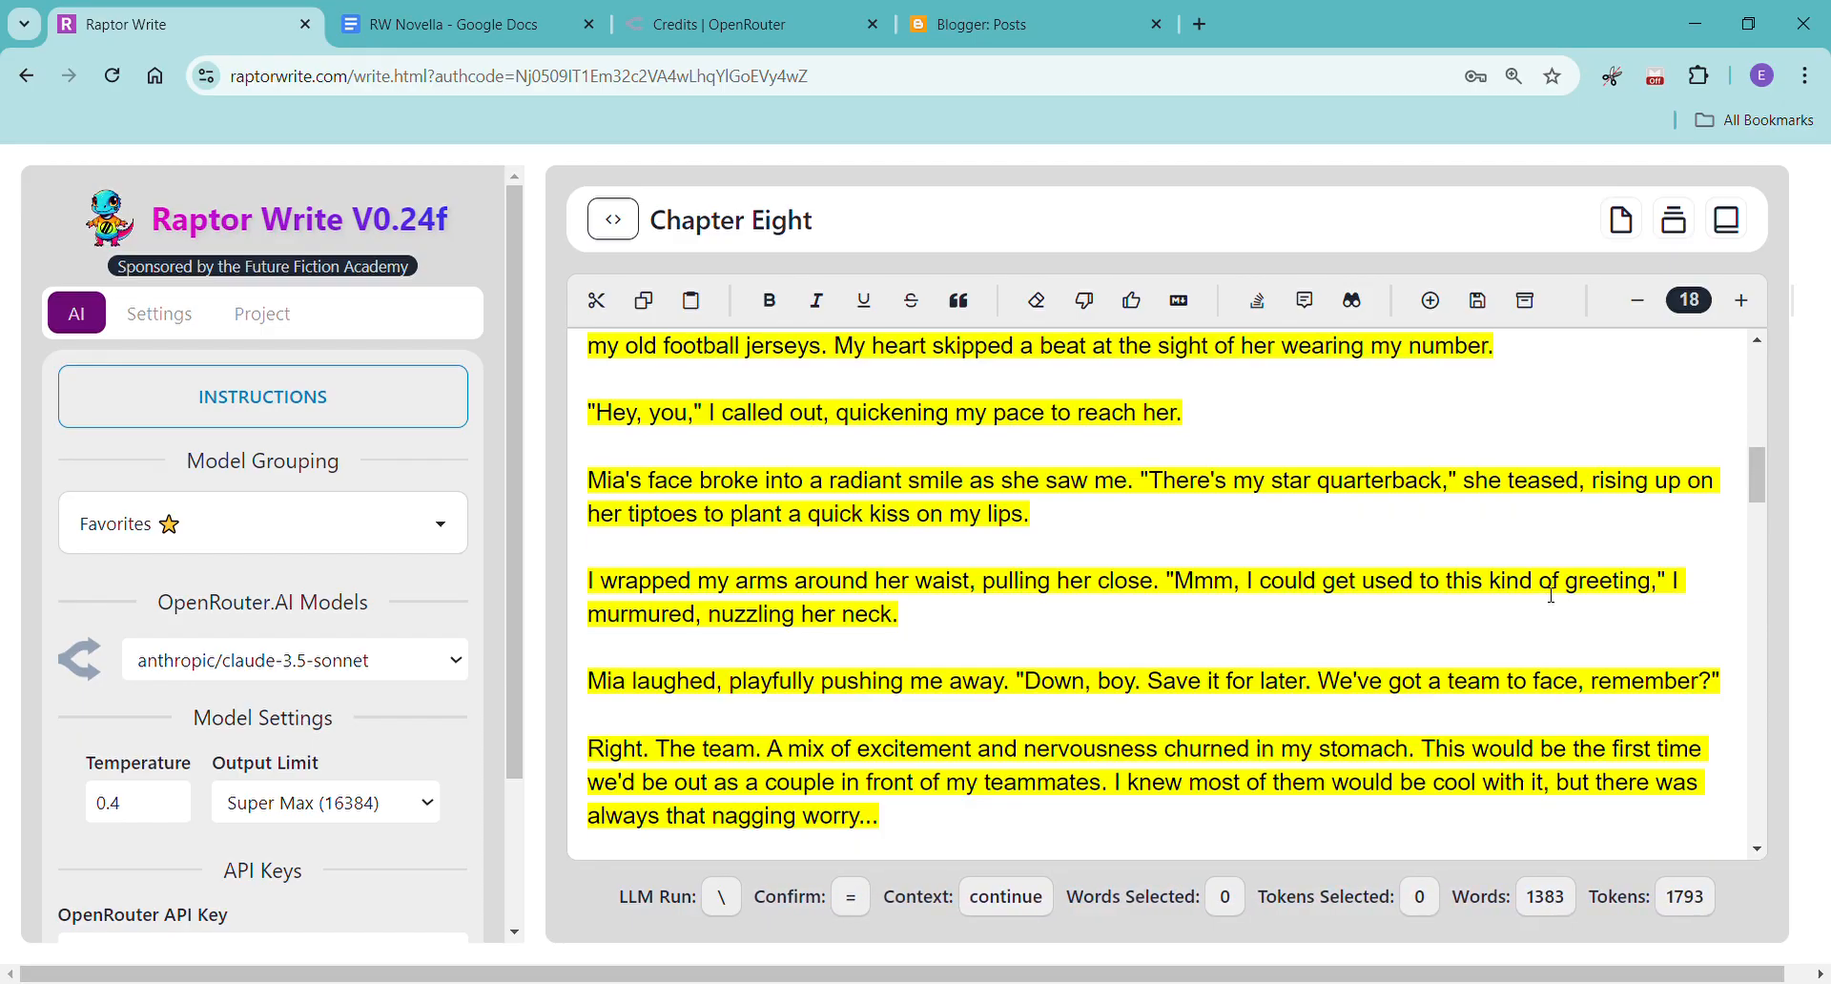
pyautogui.scroll(-1, 1552, 595)
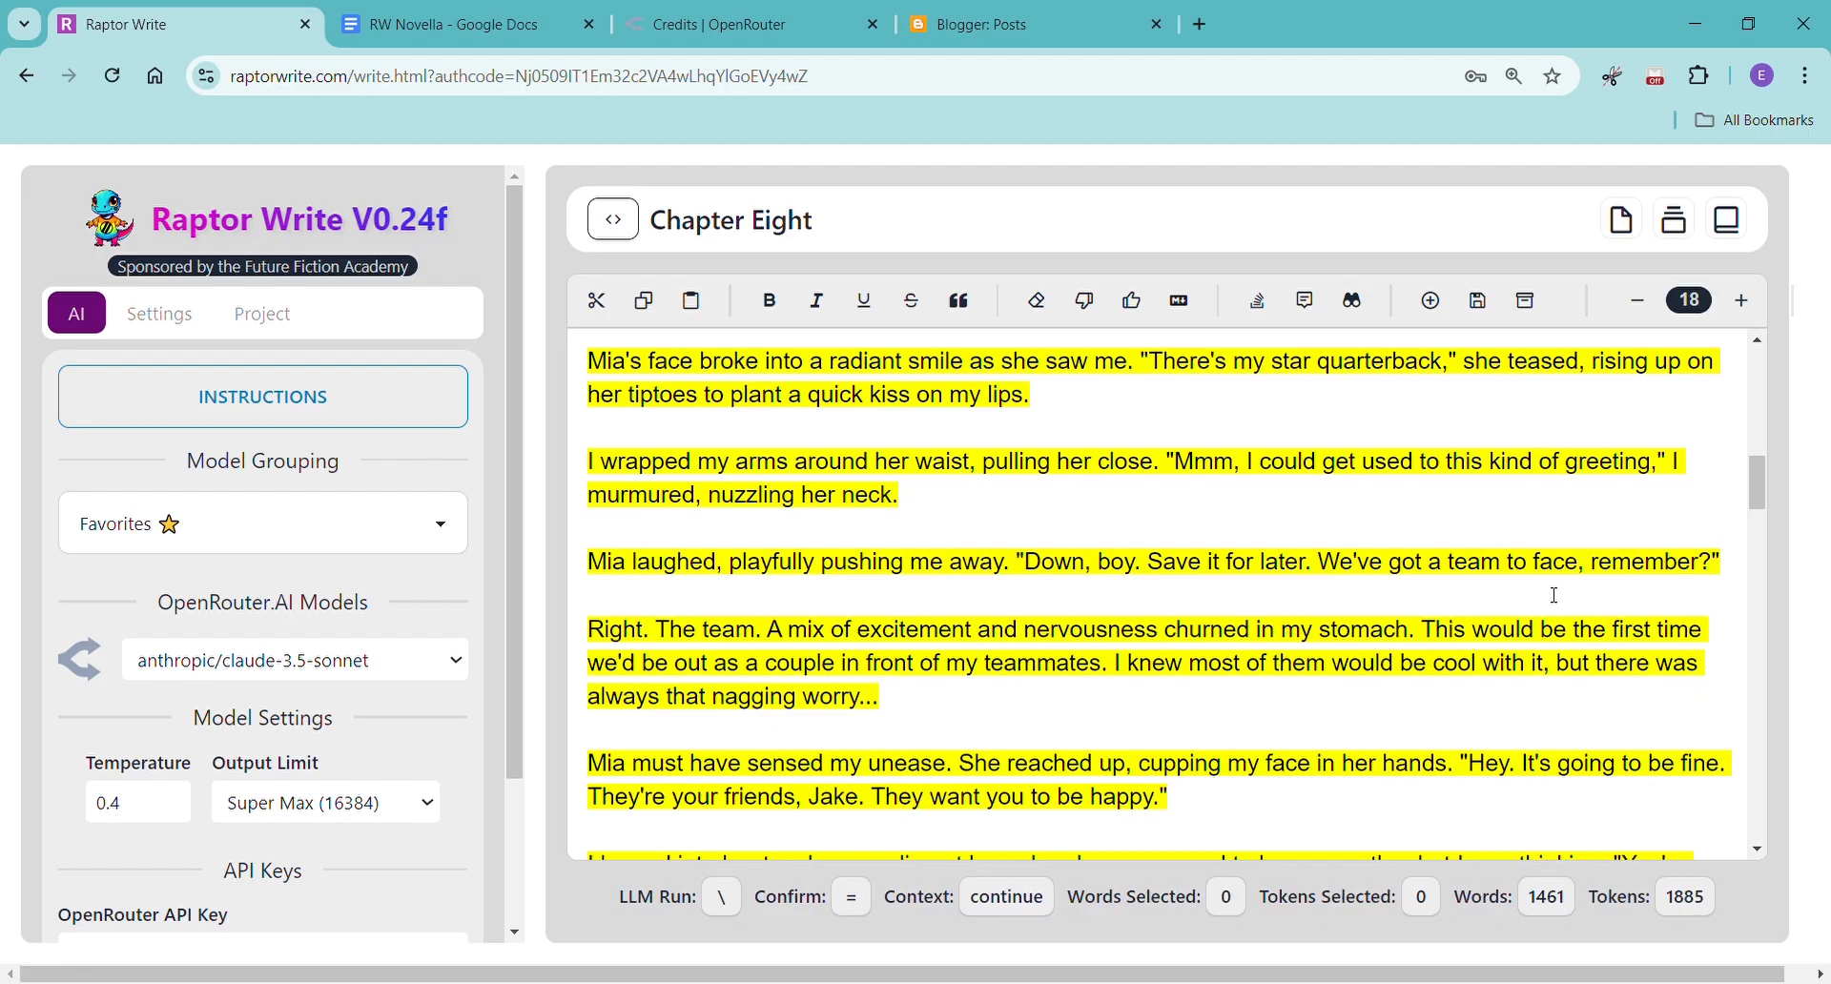
pyautogui.scroll(-10, 1554, 595)
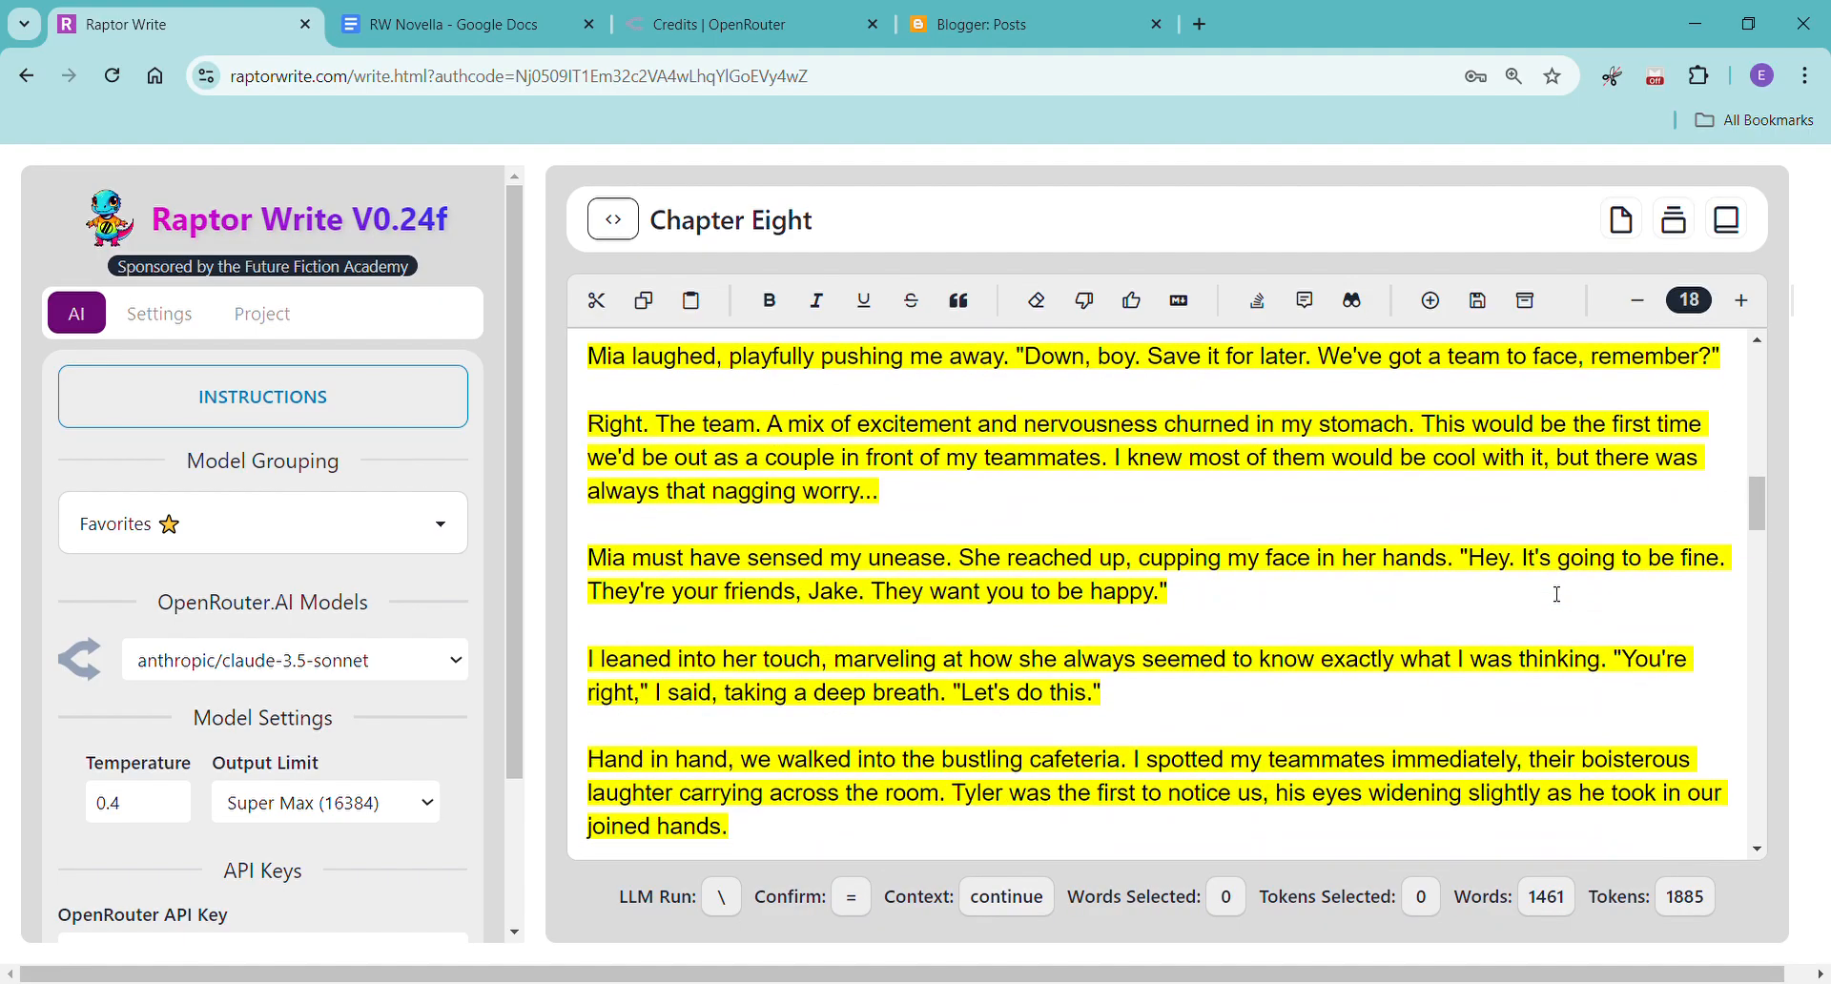
pyautogui.scroll(-5, 1558, 595)
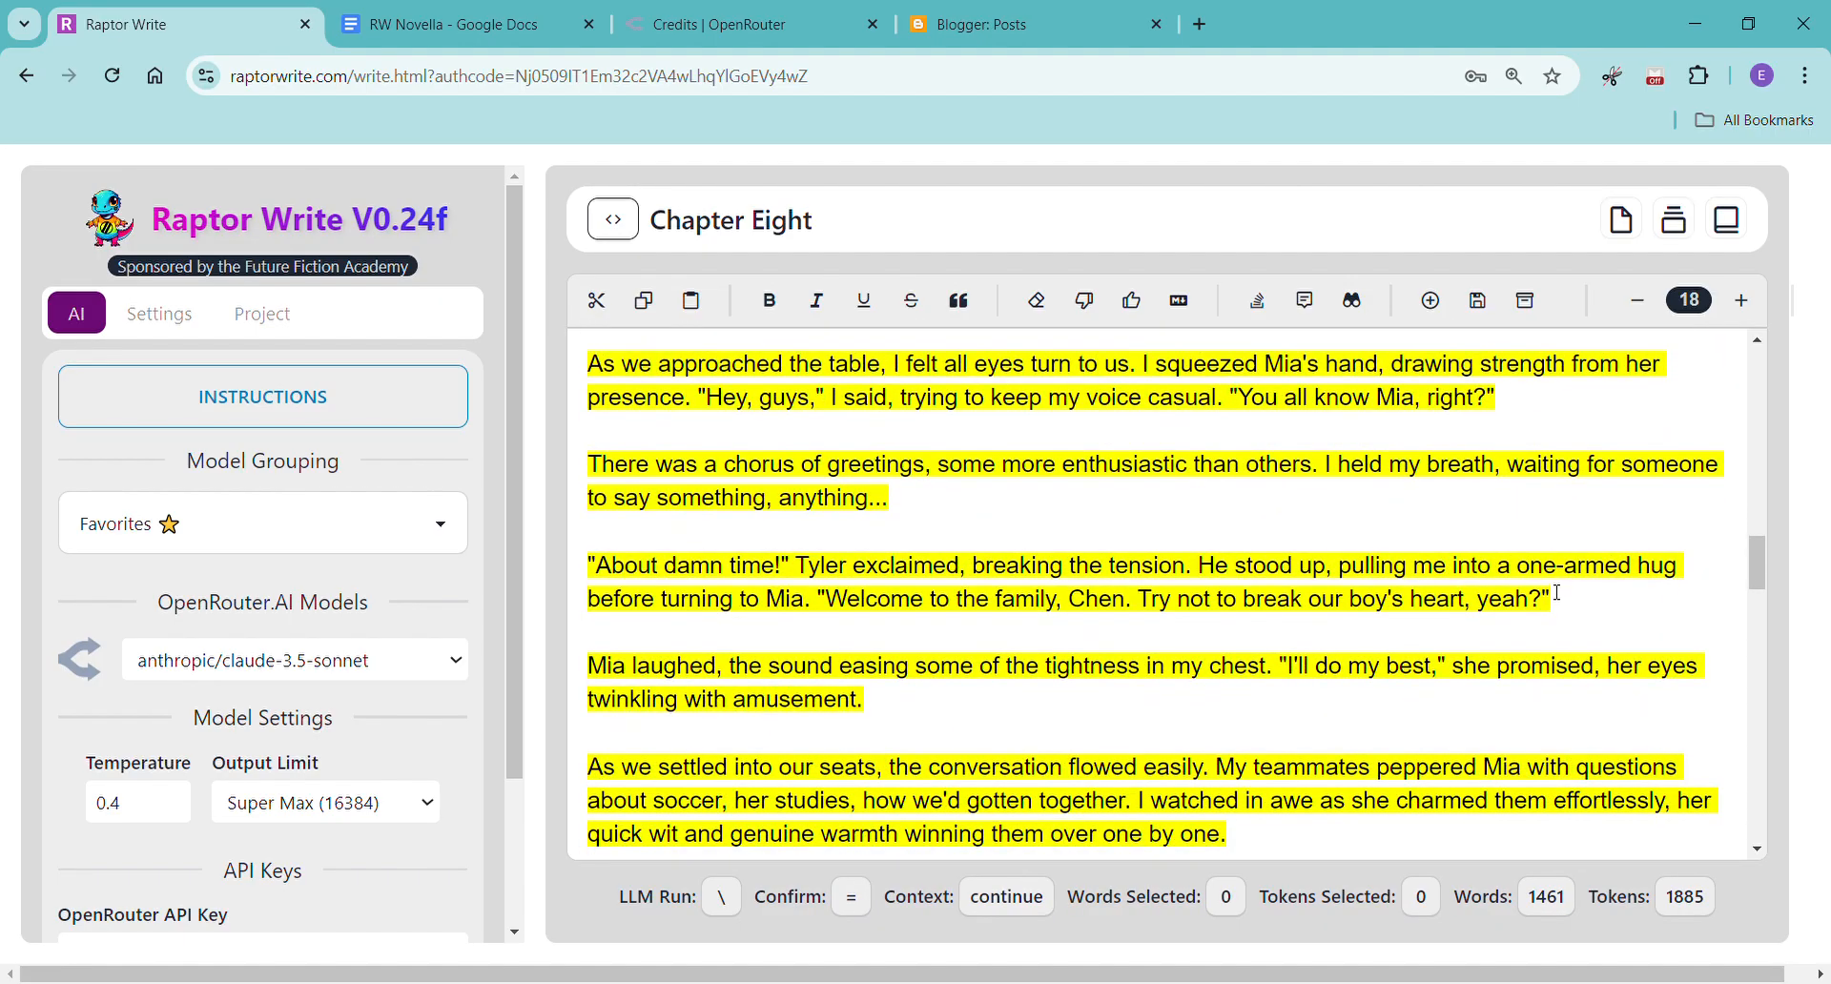
pyautogui.scroll(-1, 1558, 593)
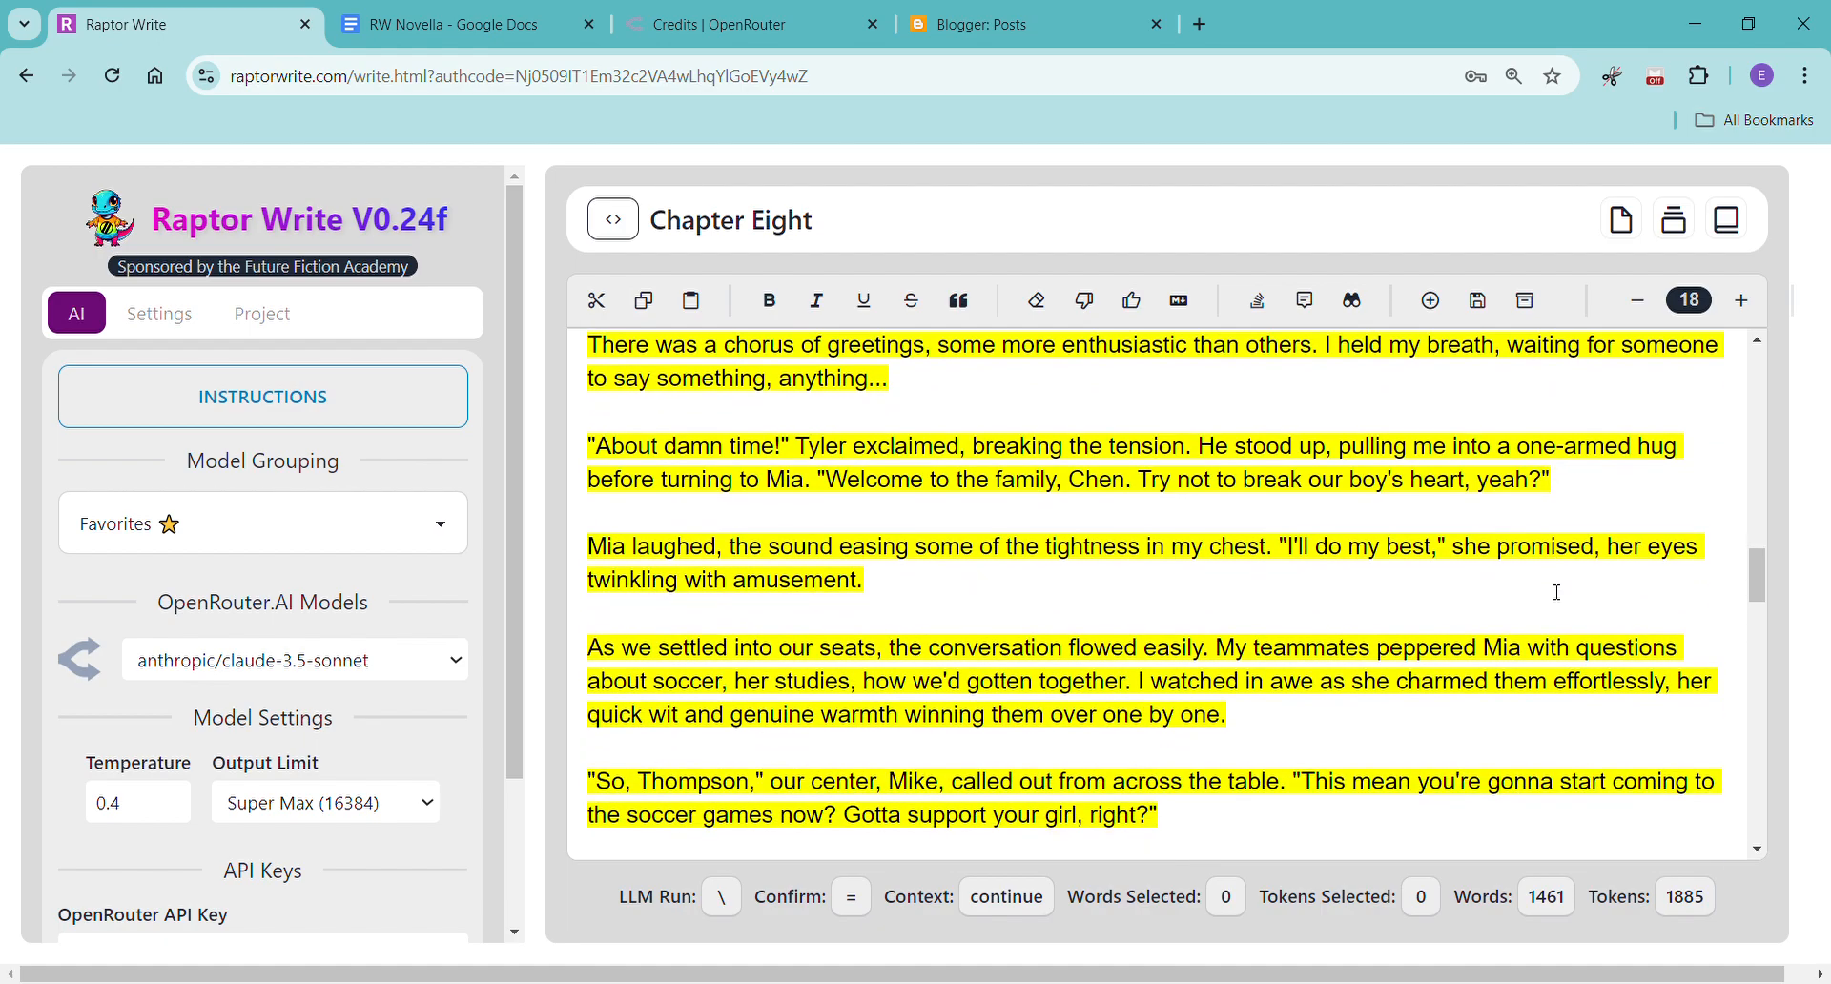
pyautogui.scroll(-2, 1558, 593)
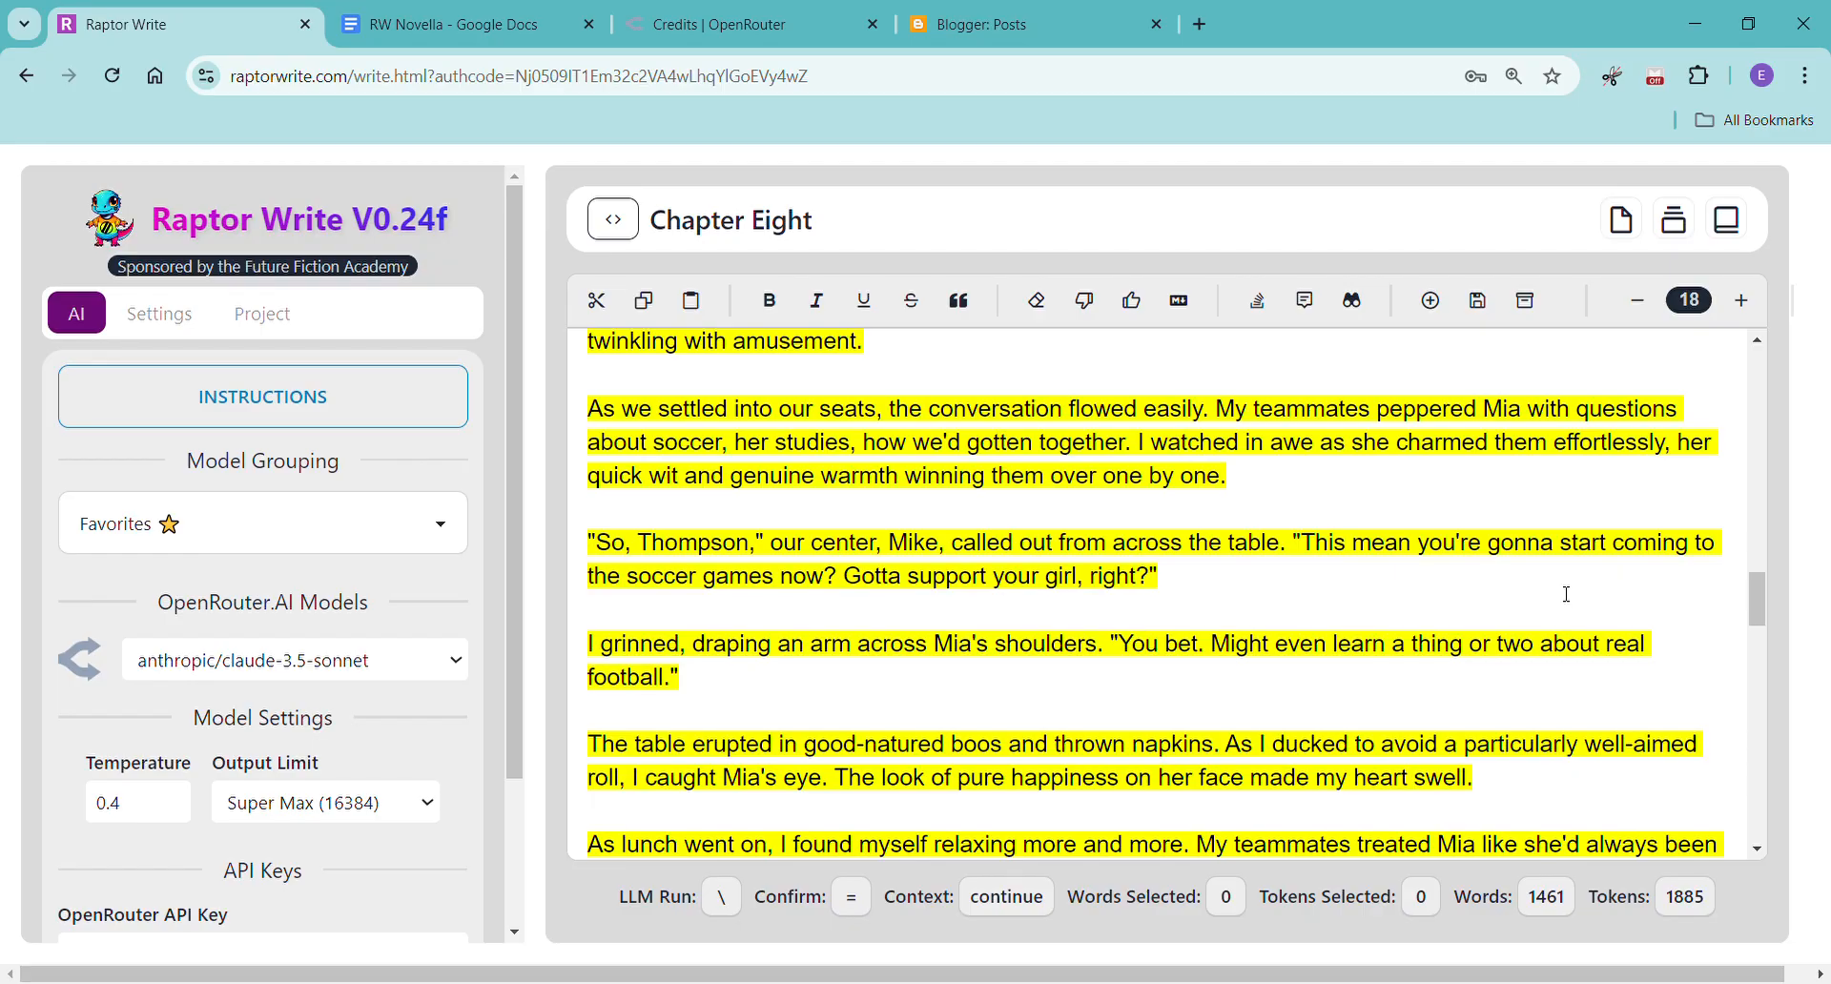
pyautogui.scroll(-2, 1570, 597)
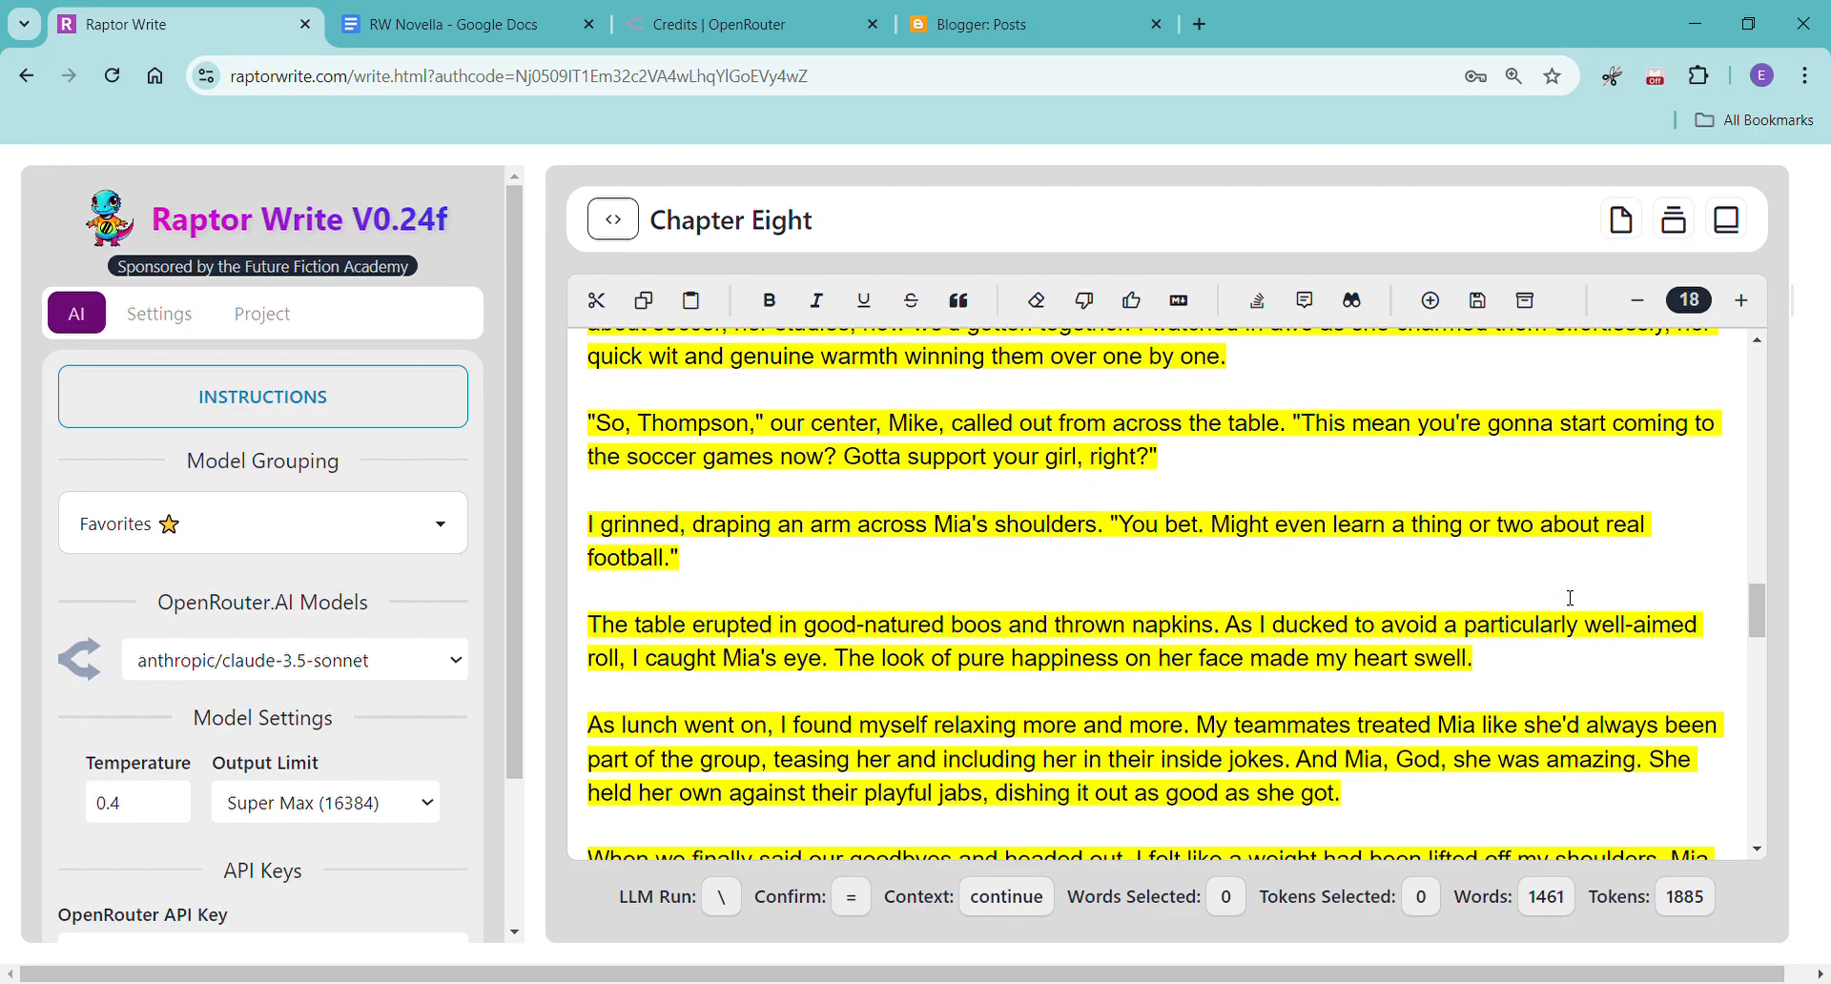
pyautogui.scroll(-1, 1570, 598)
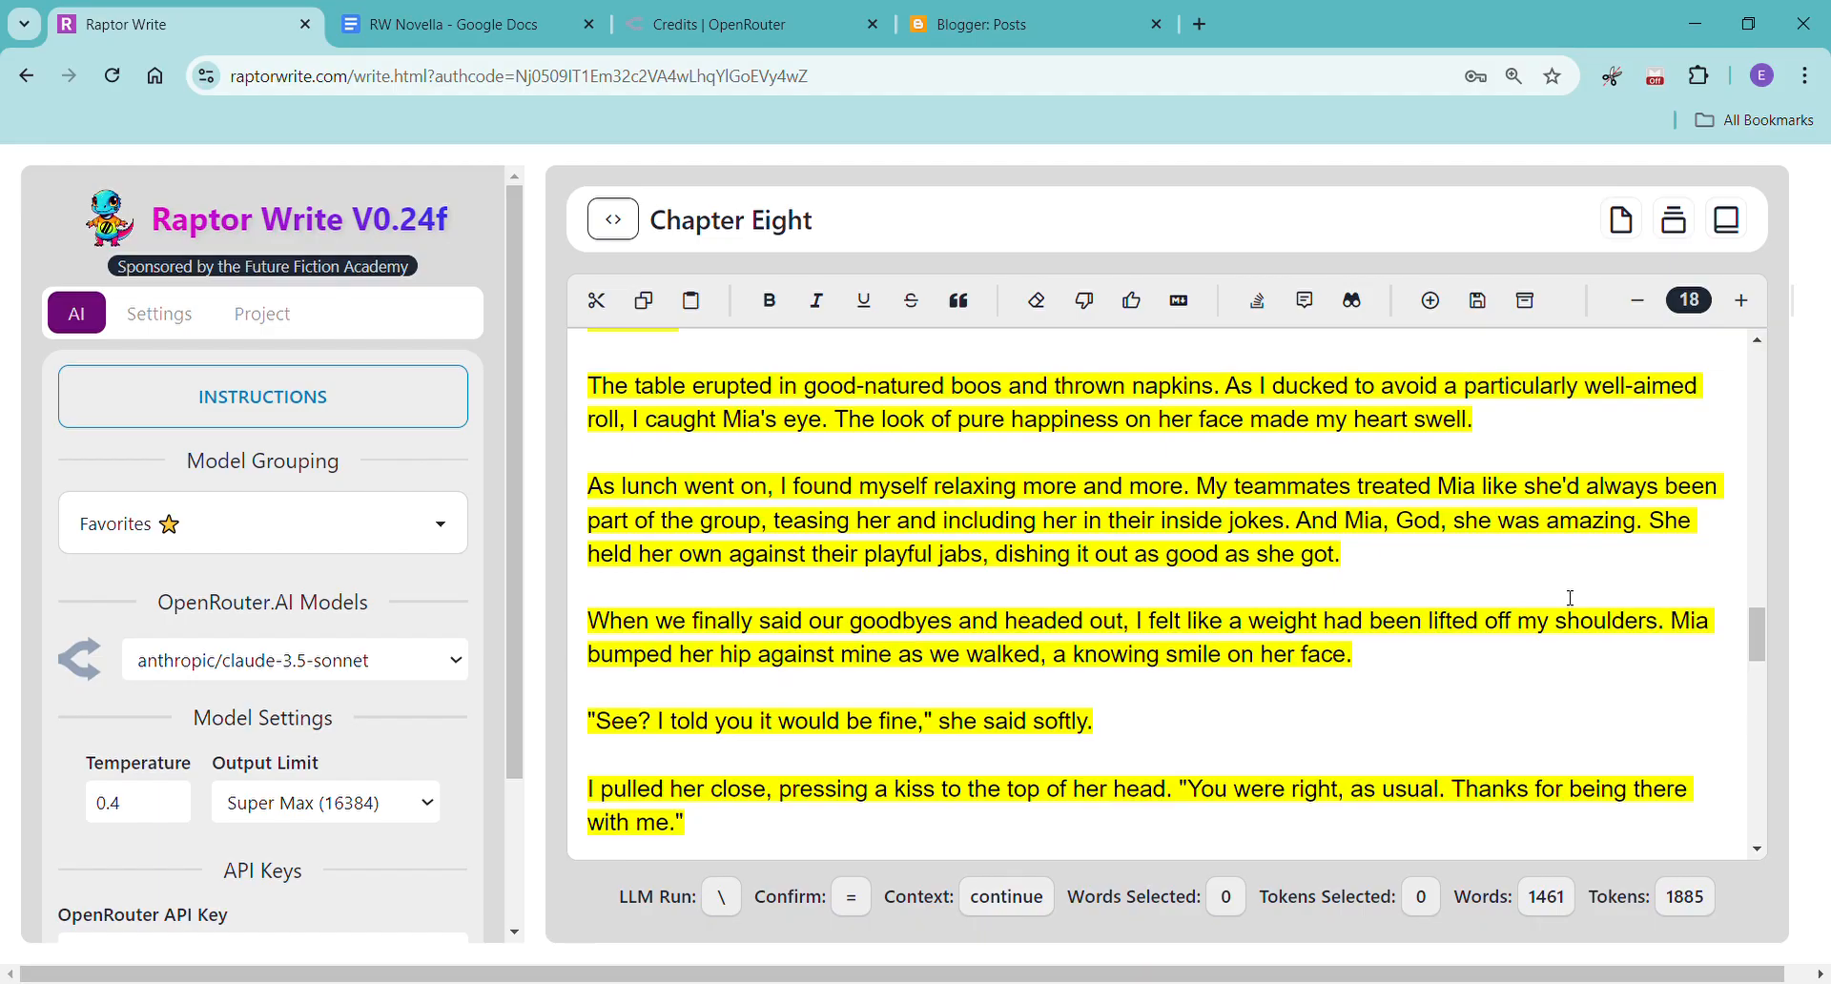
pyautogui.scroll(-2, 1570, 598)
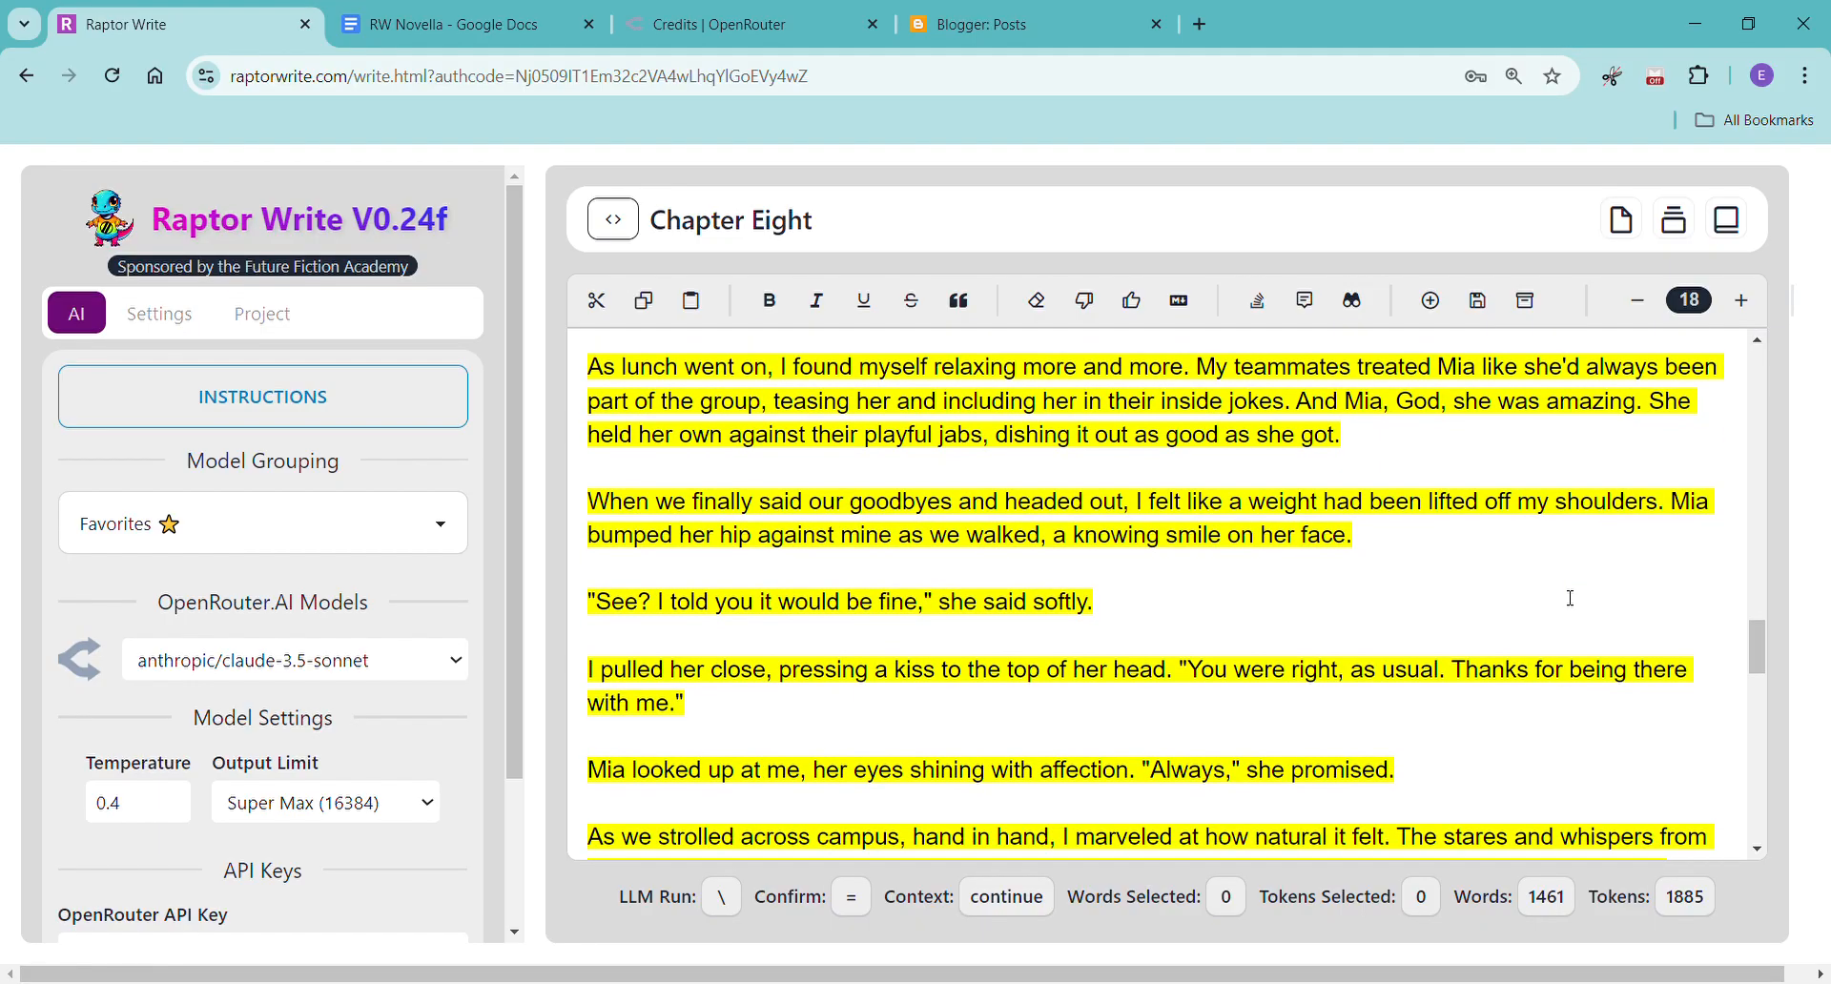
pyautogui.scroll(-5, 1570, 598)
pyautogui.scroll(-10, 1570, 598)
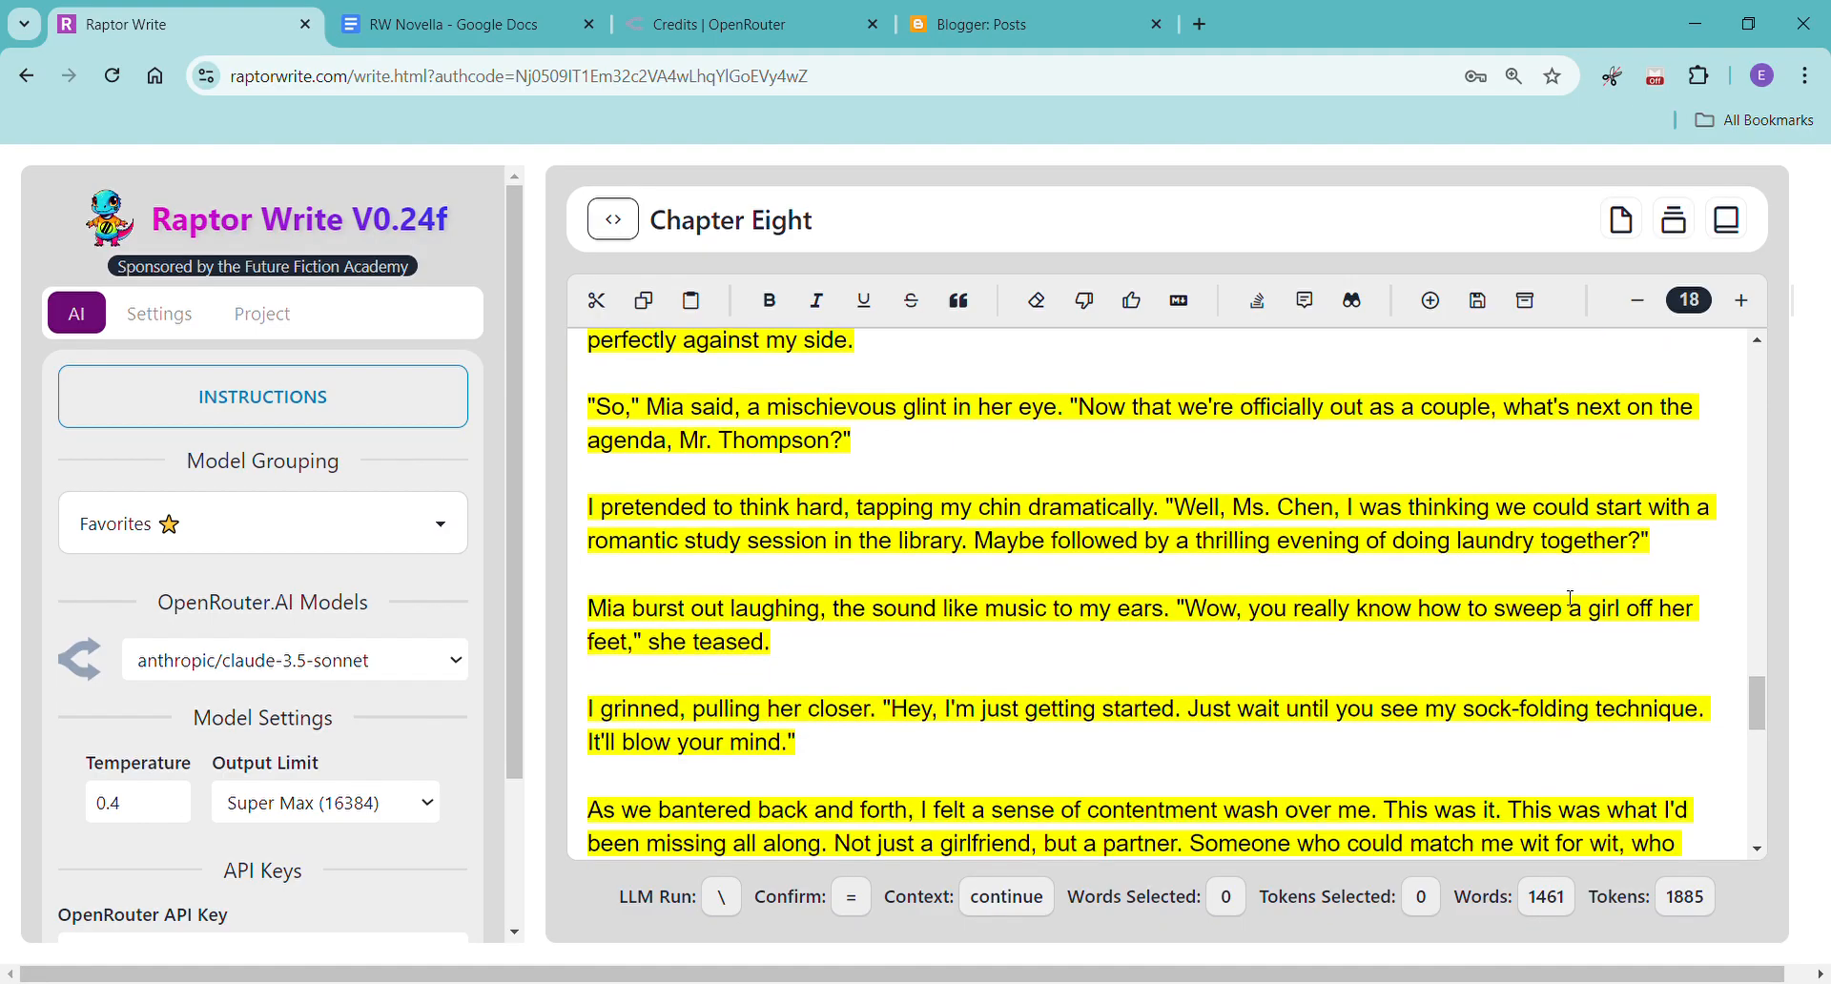
pyautogui.scroll(-8, 1570, 598)
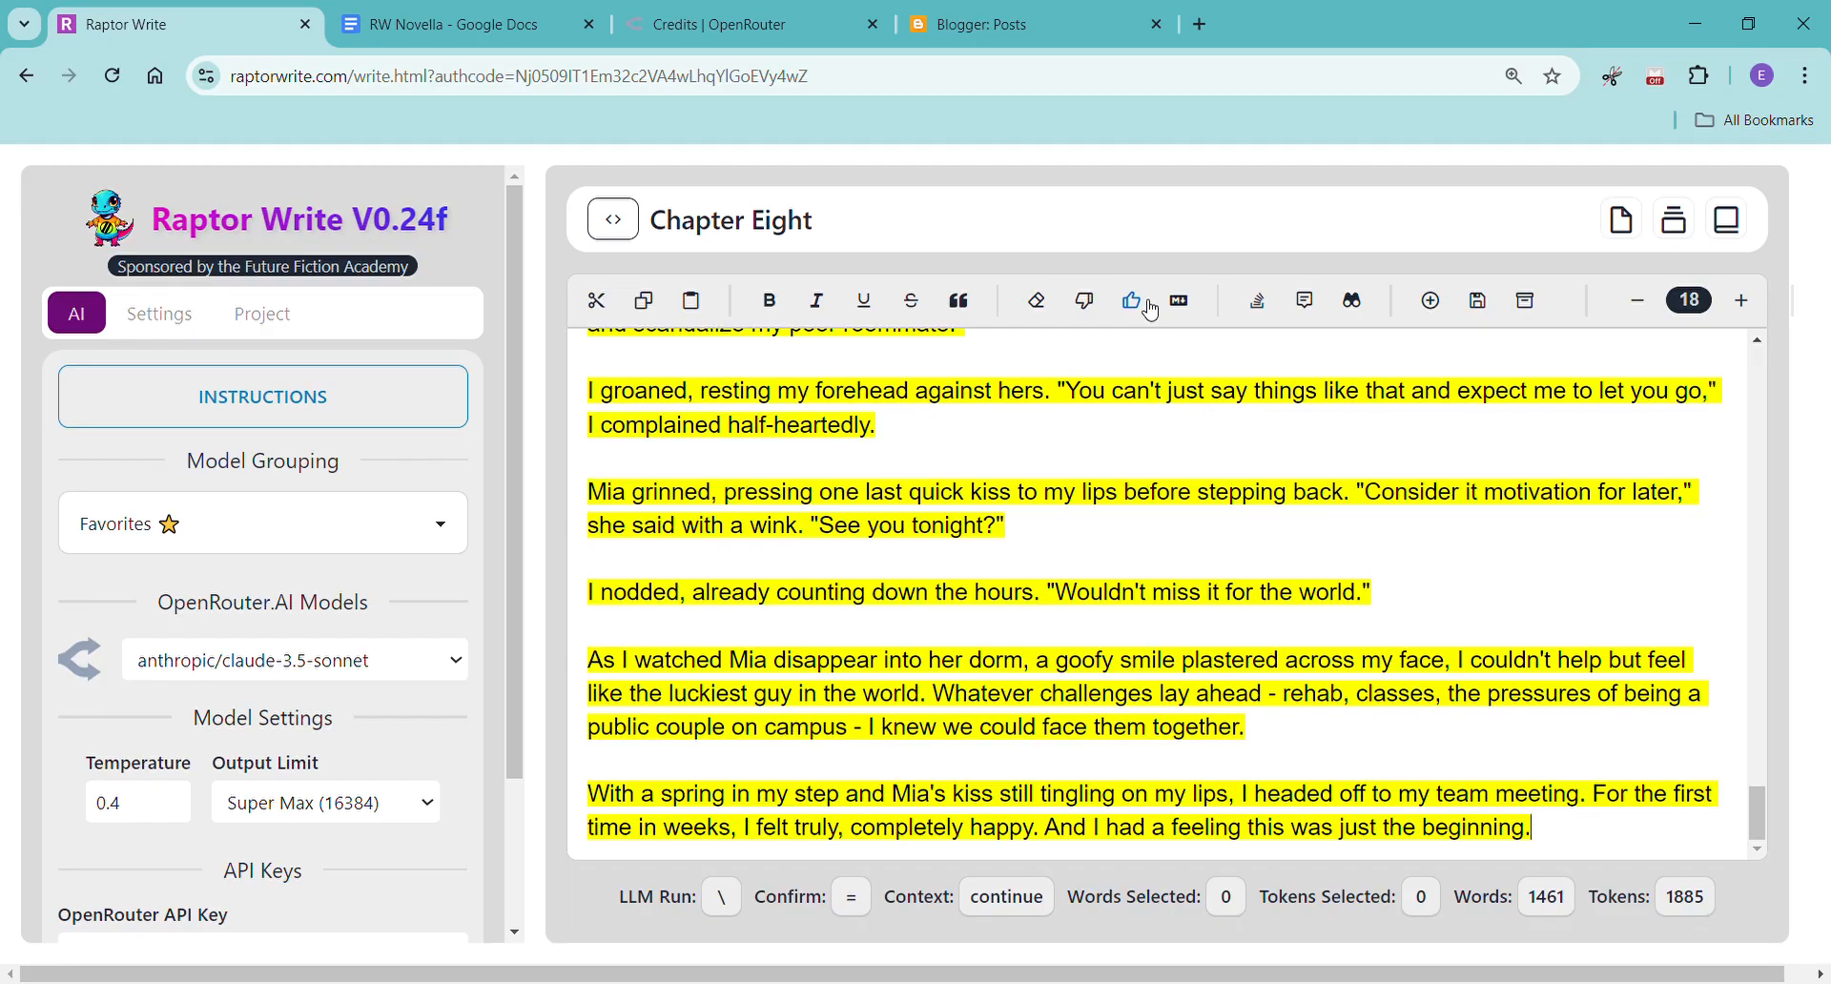
# Accept the generated text, and paste the whole chapter without formatting into the RW Novella document in Google Docs.
pyautogui.click(1151, 310)
pyautogui.click(1000, 717)
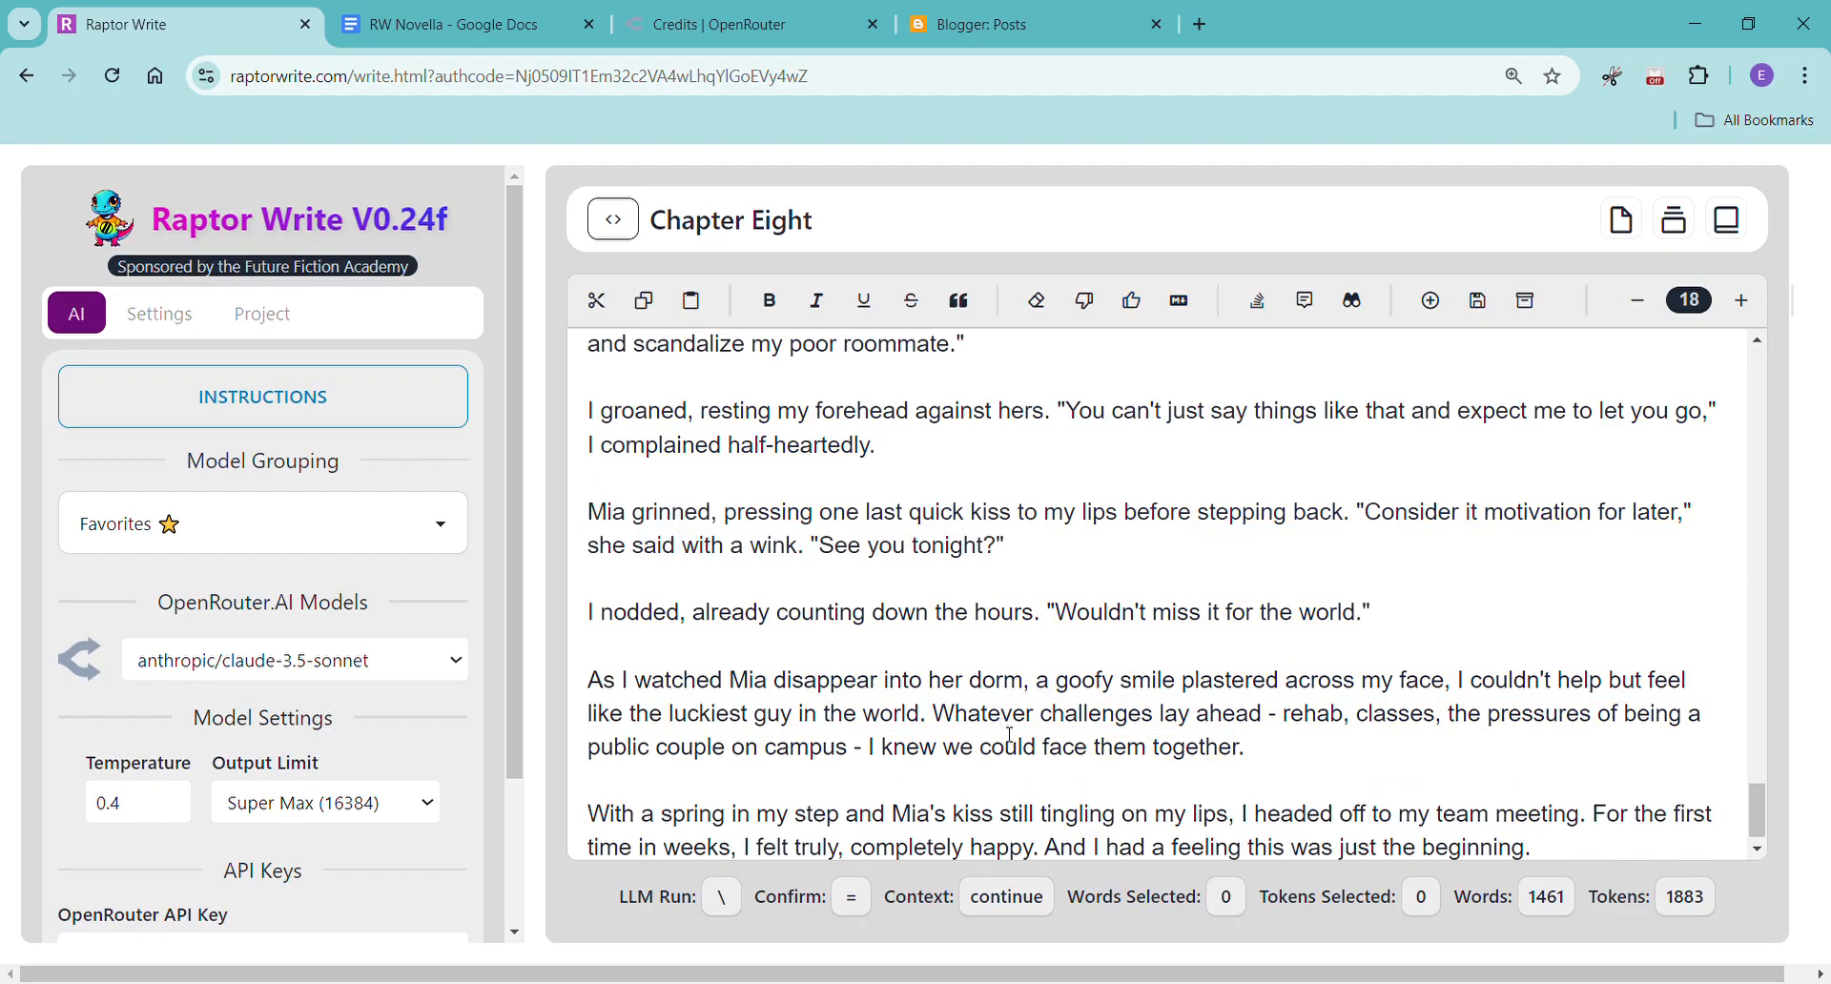
pyautogui.hotkey('ctrl', 'a')
pyautogui.click(401, 24)
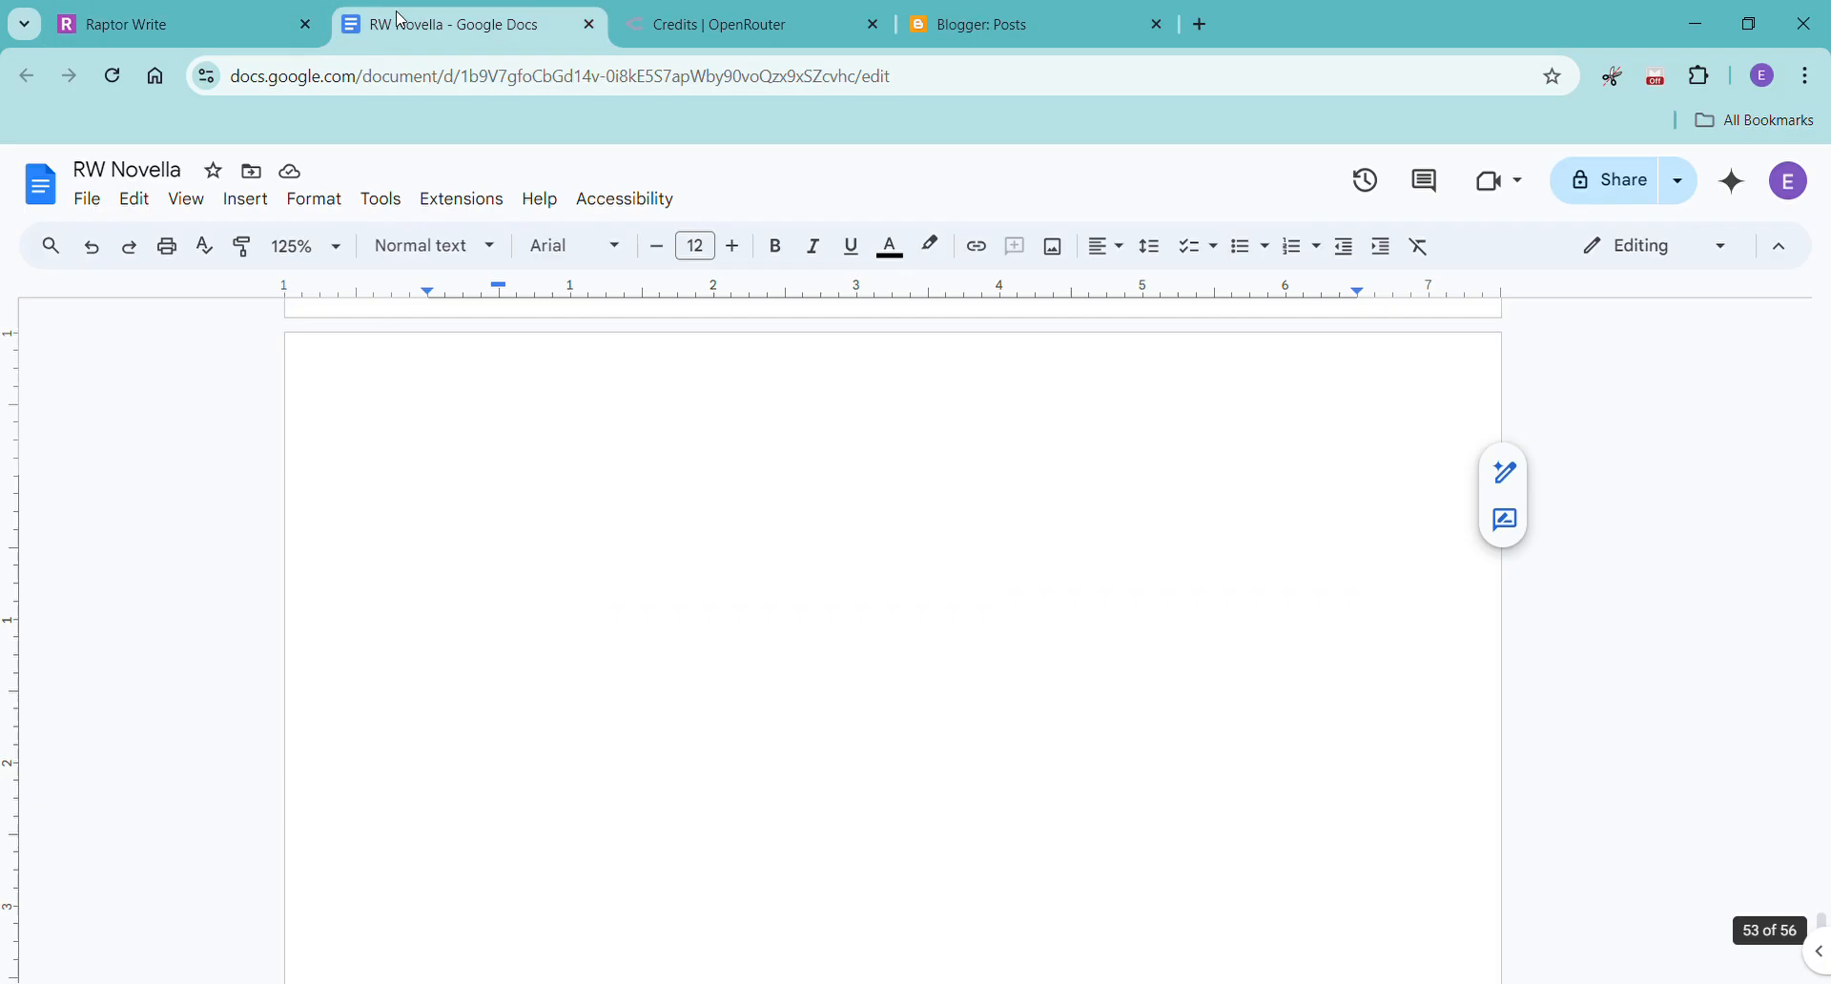
pyautogui.rightClick(503, 485)
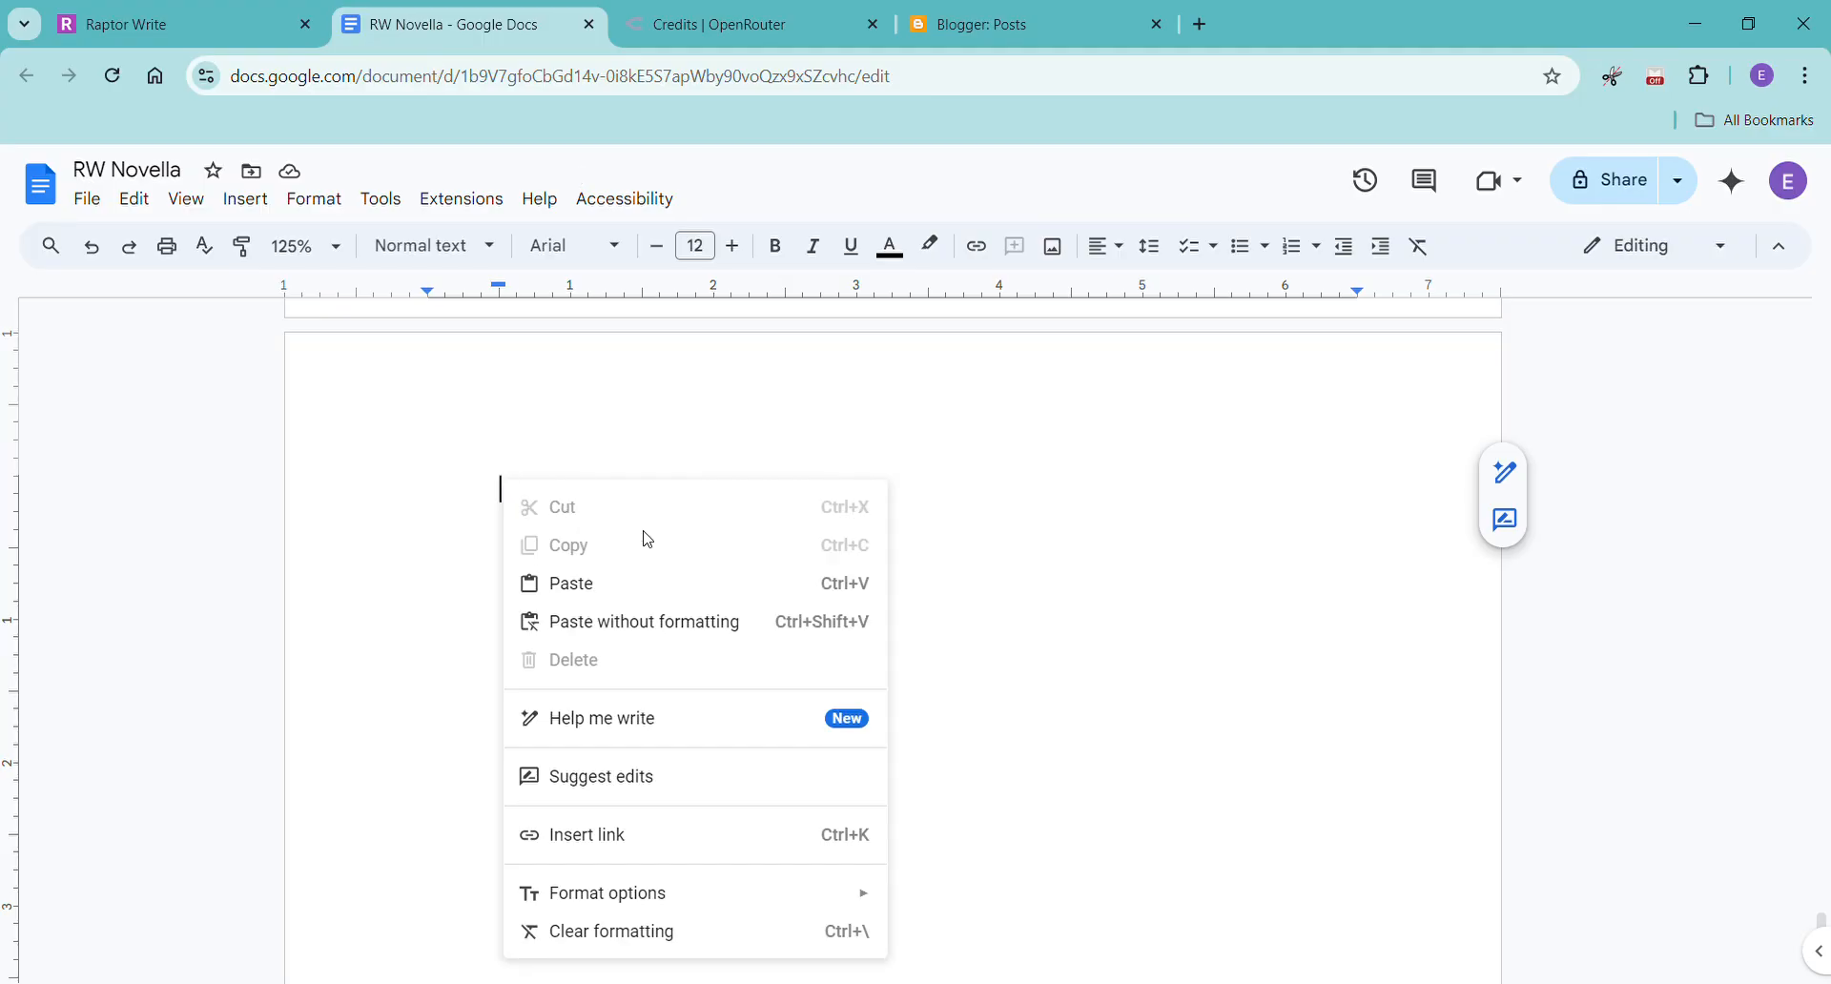
pyautogui.click(697, 624)
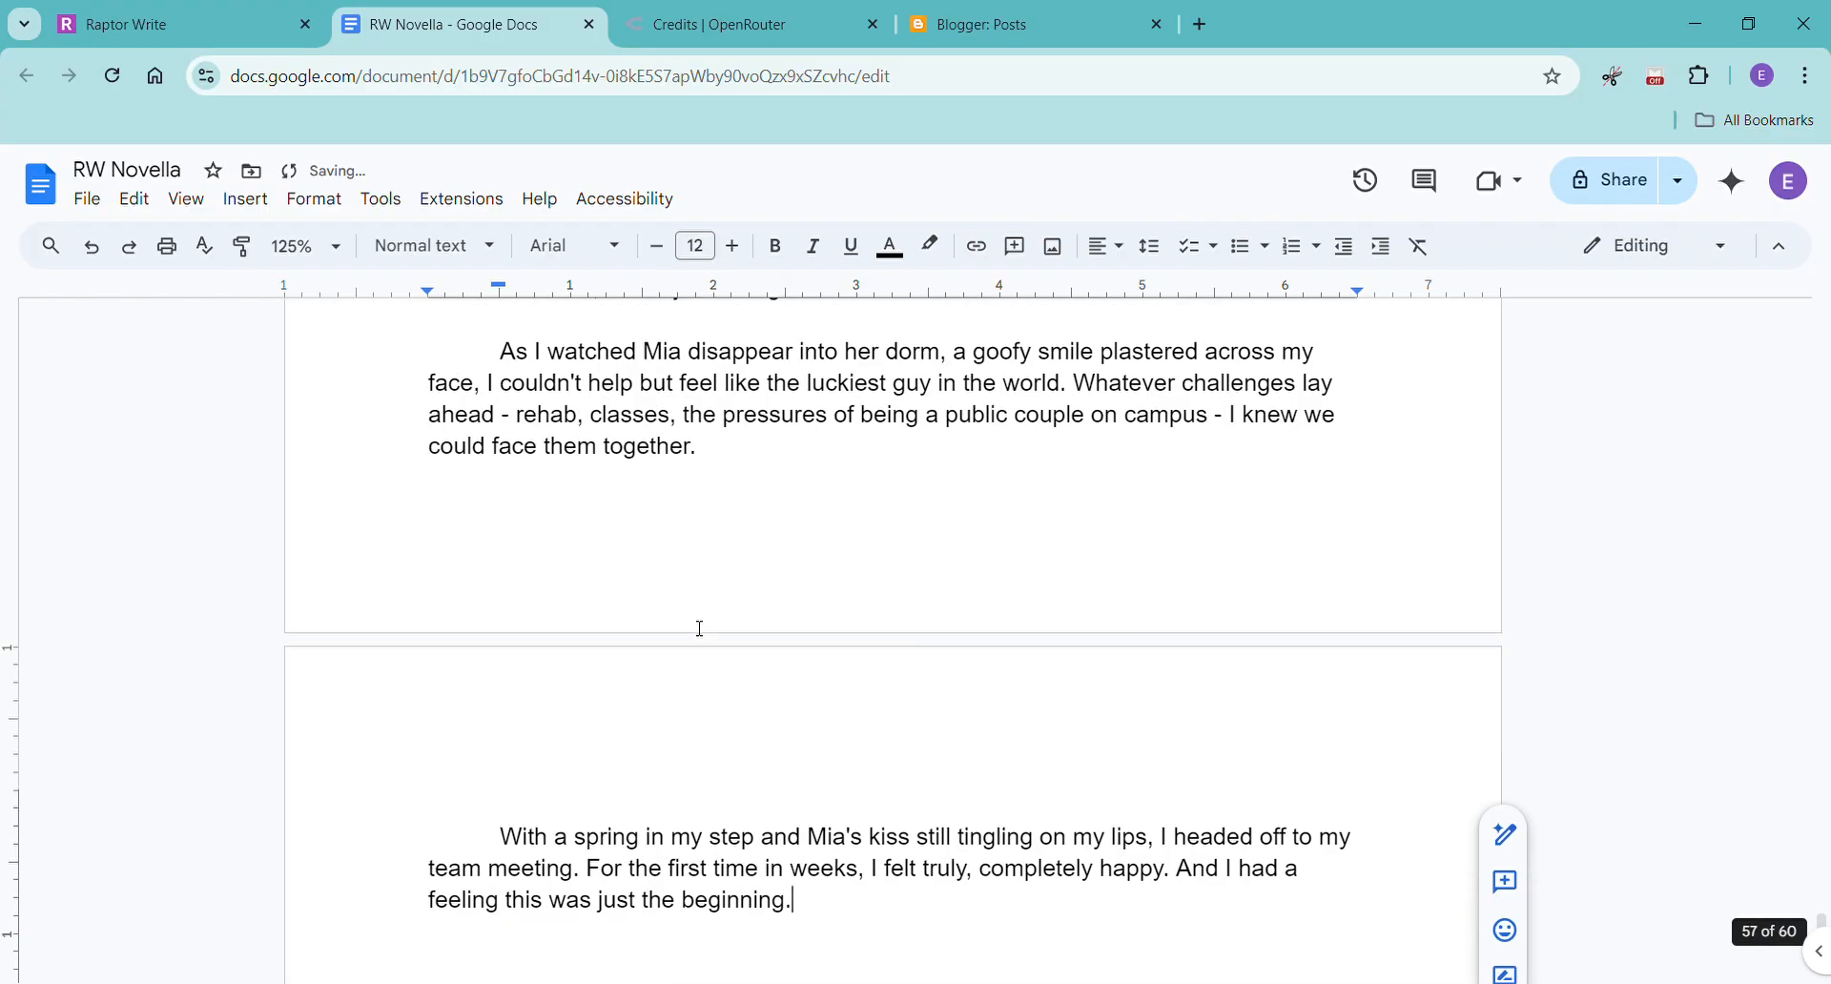
# Insert a page break after the last paragraph of the pasted Chapter Eight.
pyautogui.hotkey('ctrl', 'Return')
pyautogui.scroll(17, 826, 491)
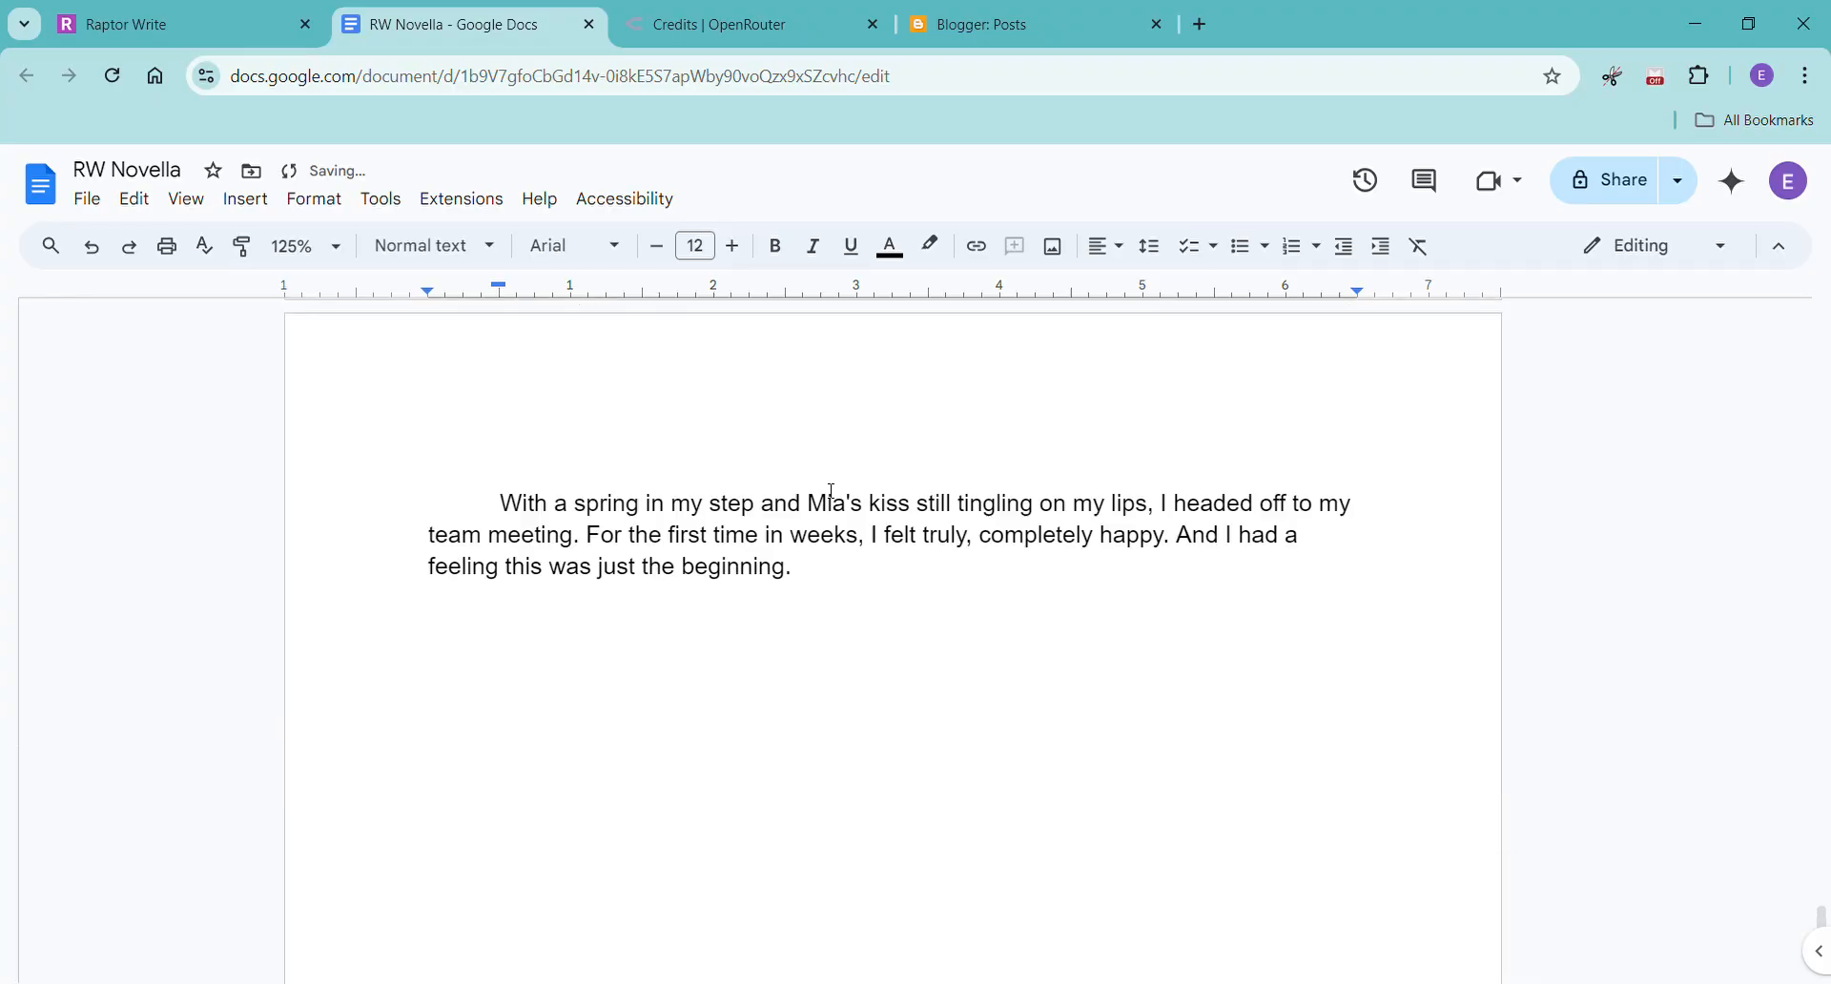
pyautogui.scroll(-10, 832, 495)
pyautogui.scroll(-10, 836, 569)
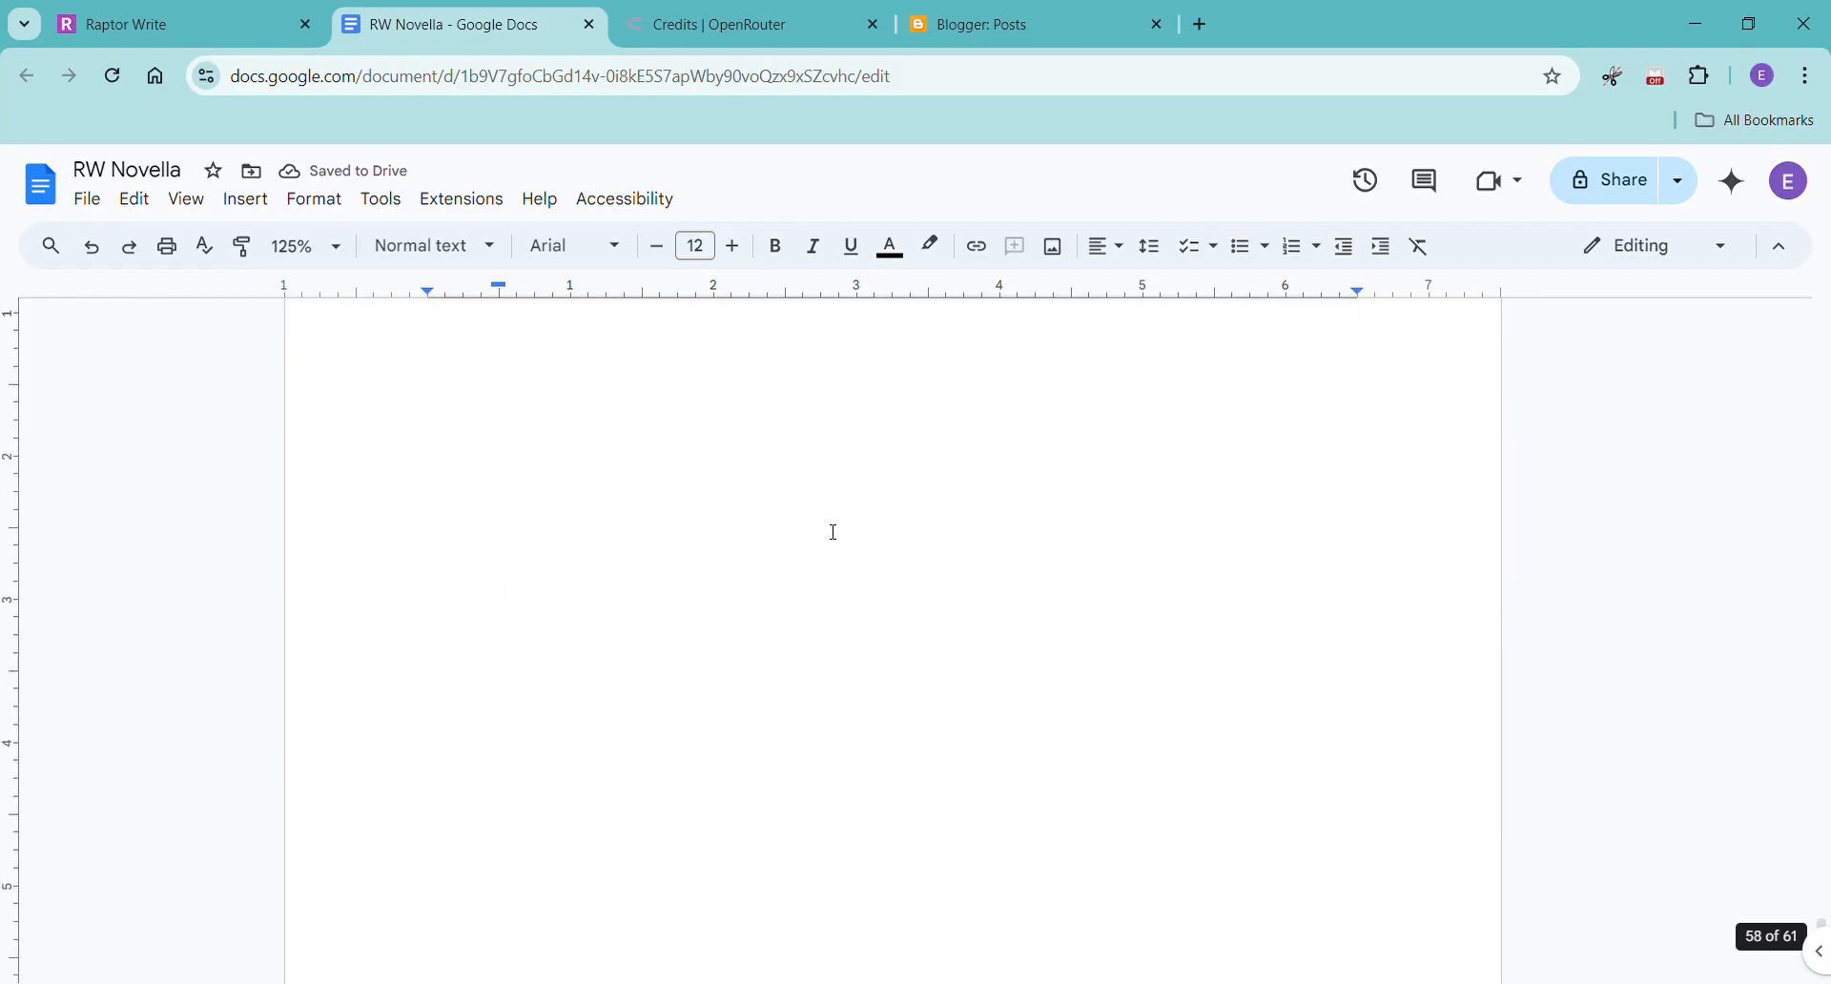
pyautogui.click(134, 26)
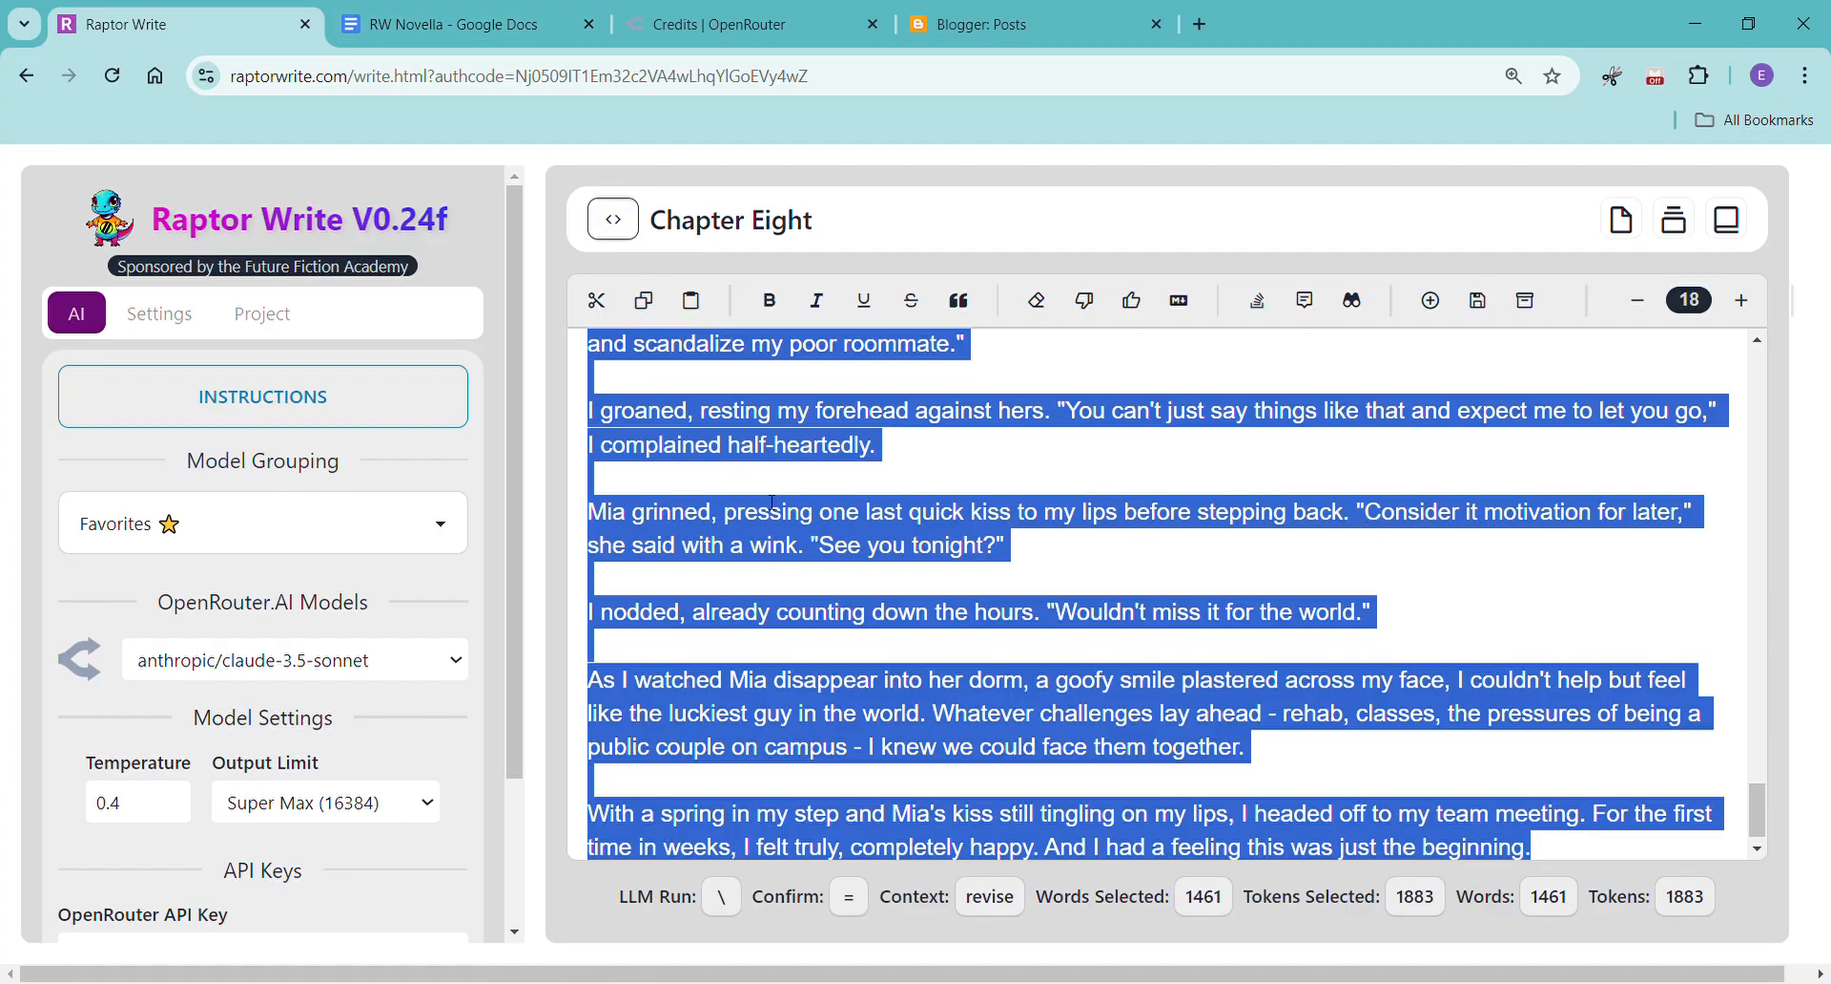
pyautogui.click(420, 29)
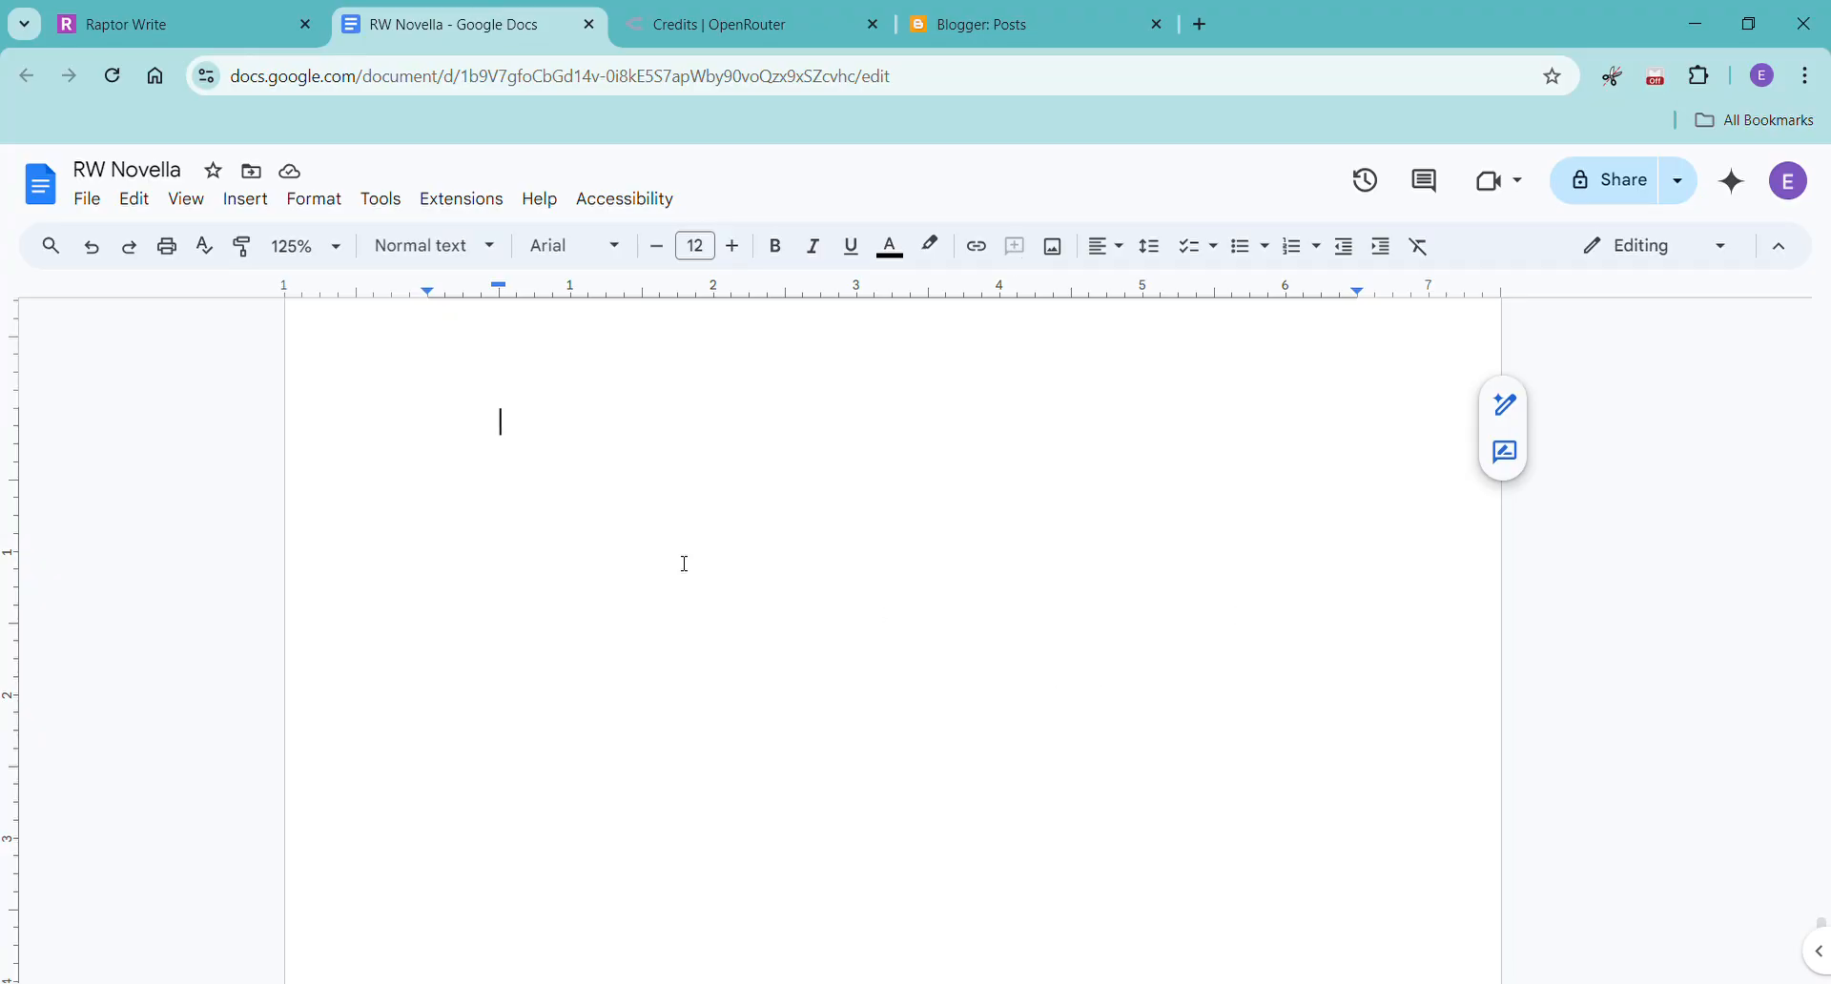
# Switch back to Raptor Write and add a new blank file to the project.
pyautogui.click(168, 25)
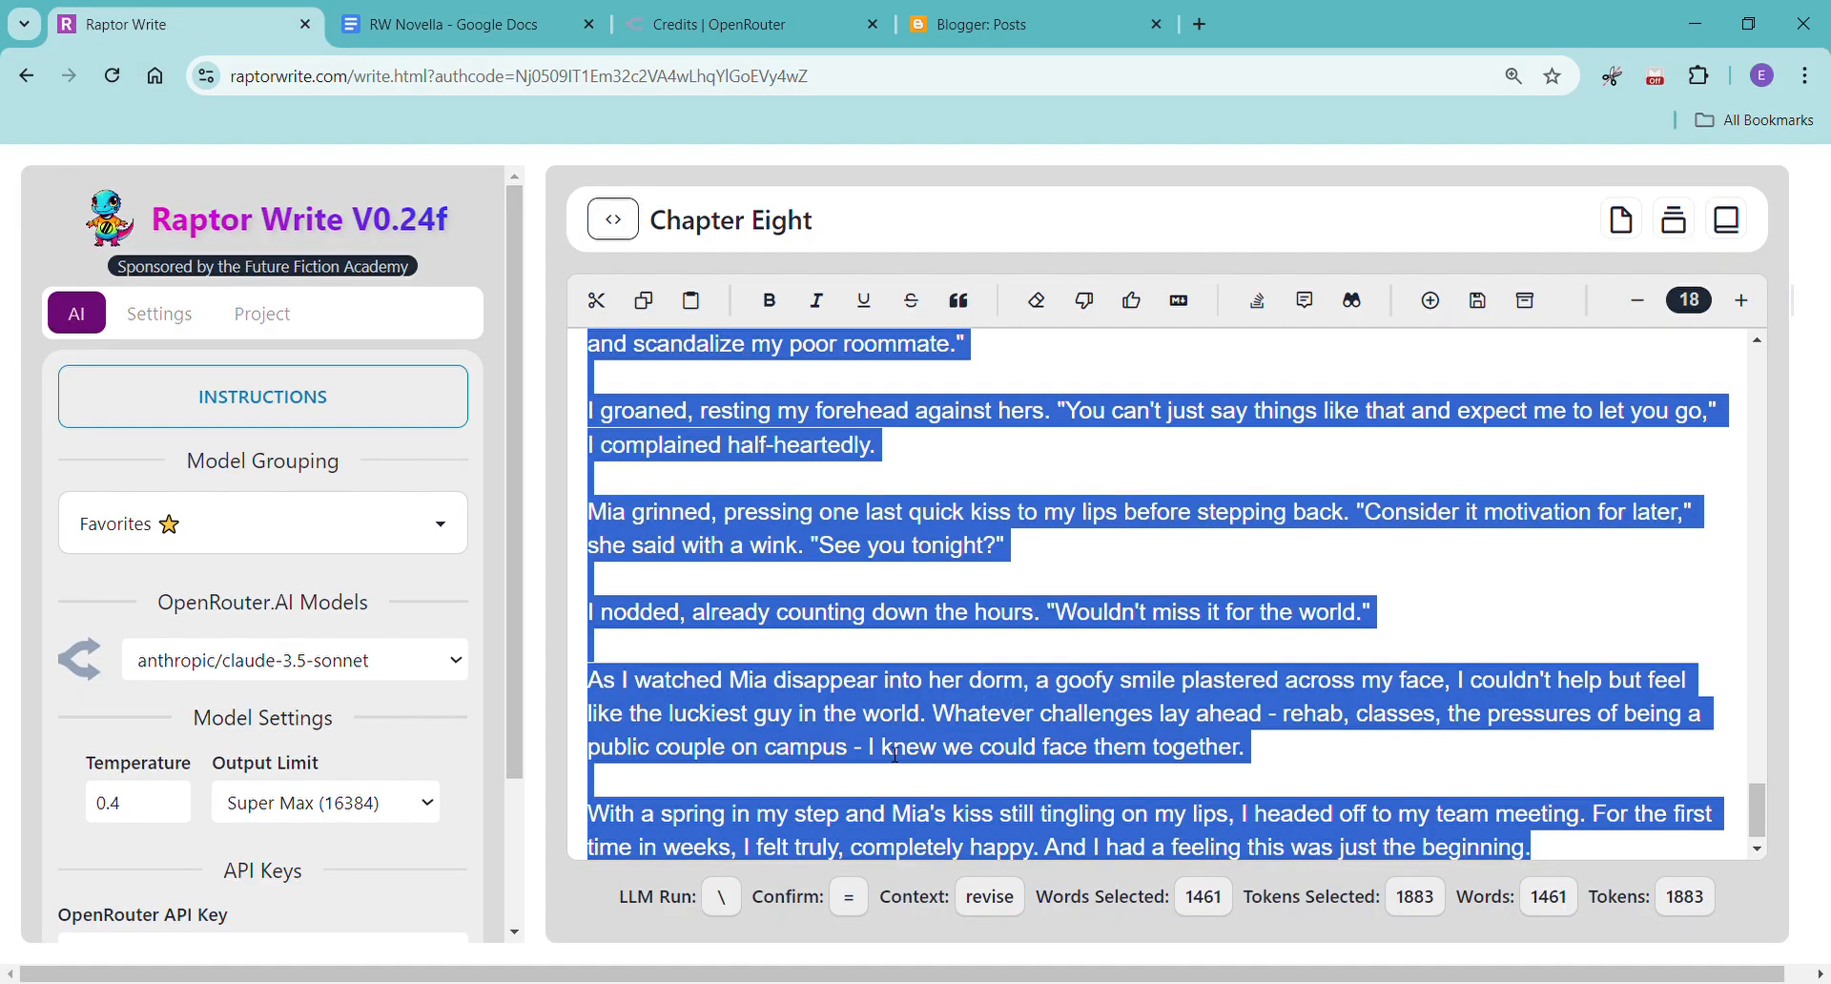
pyautogui.click(707, 570)
pyautogui.click(284, 317)
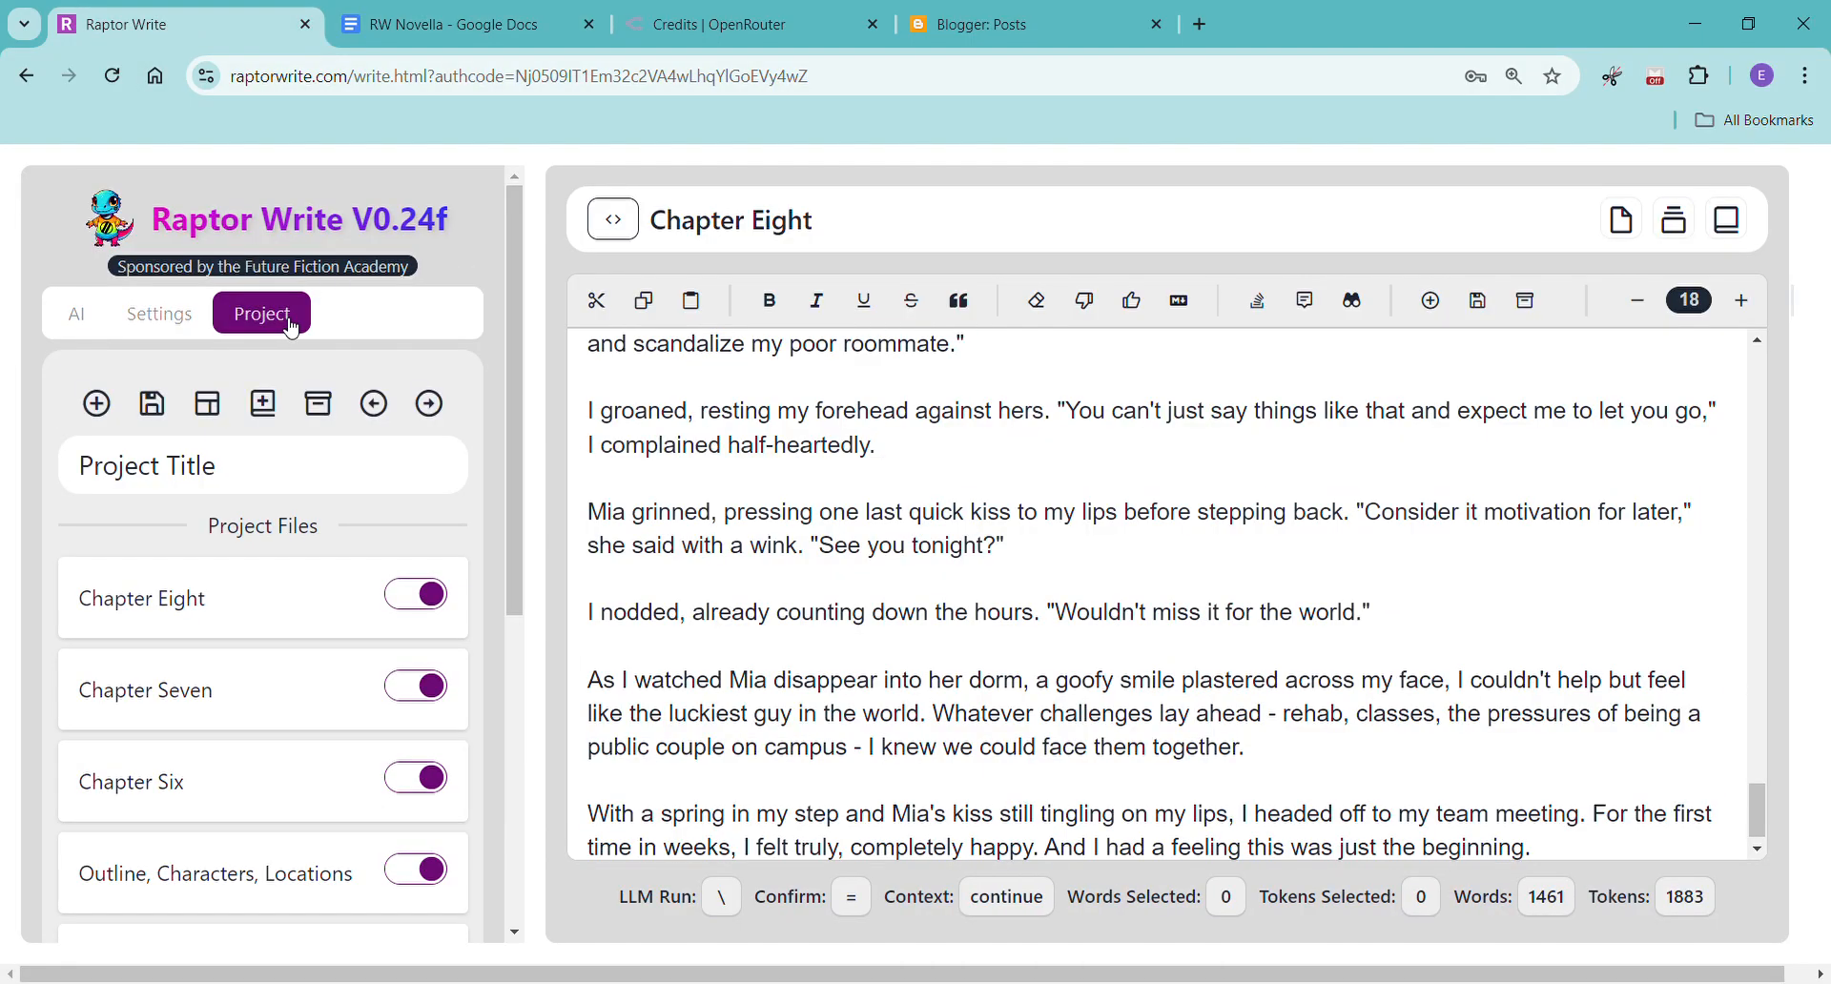
pyautogui.click(96, 404)
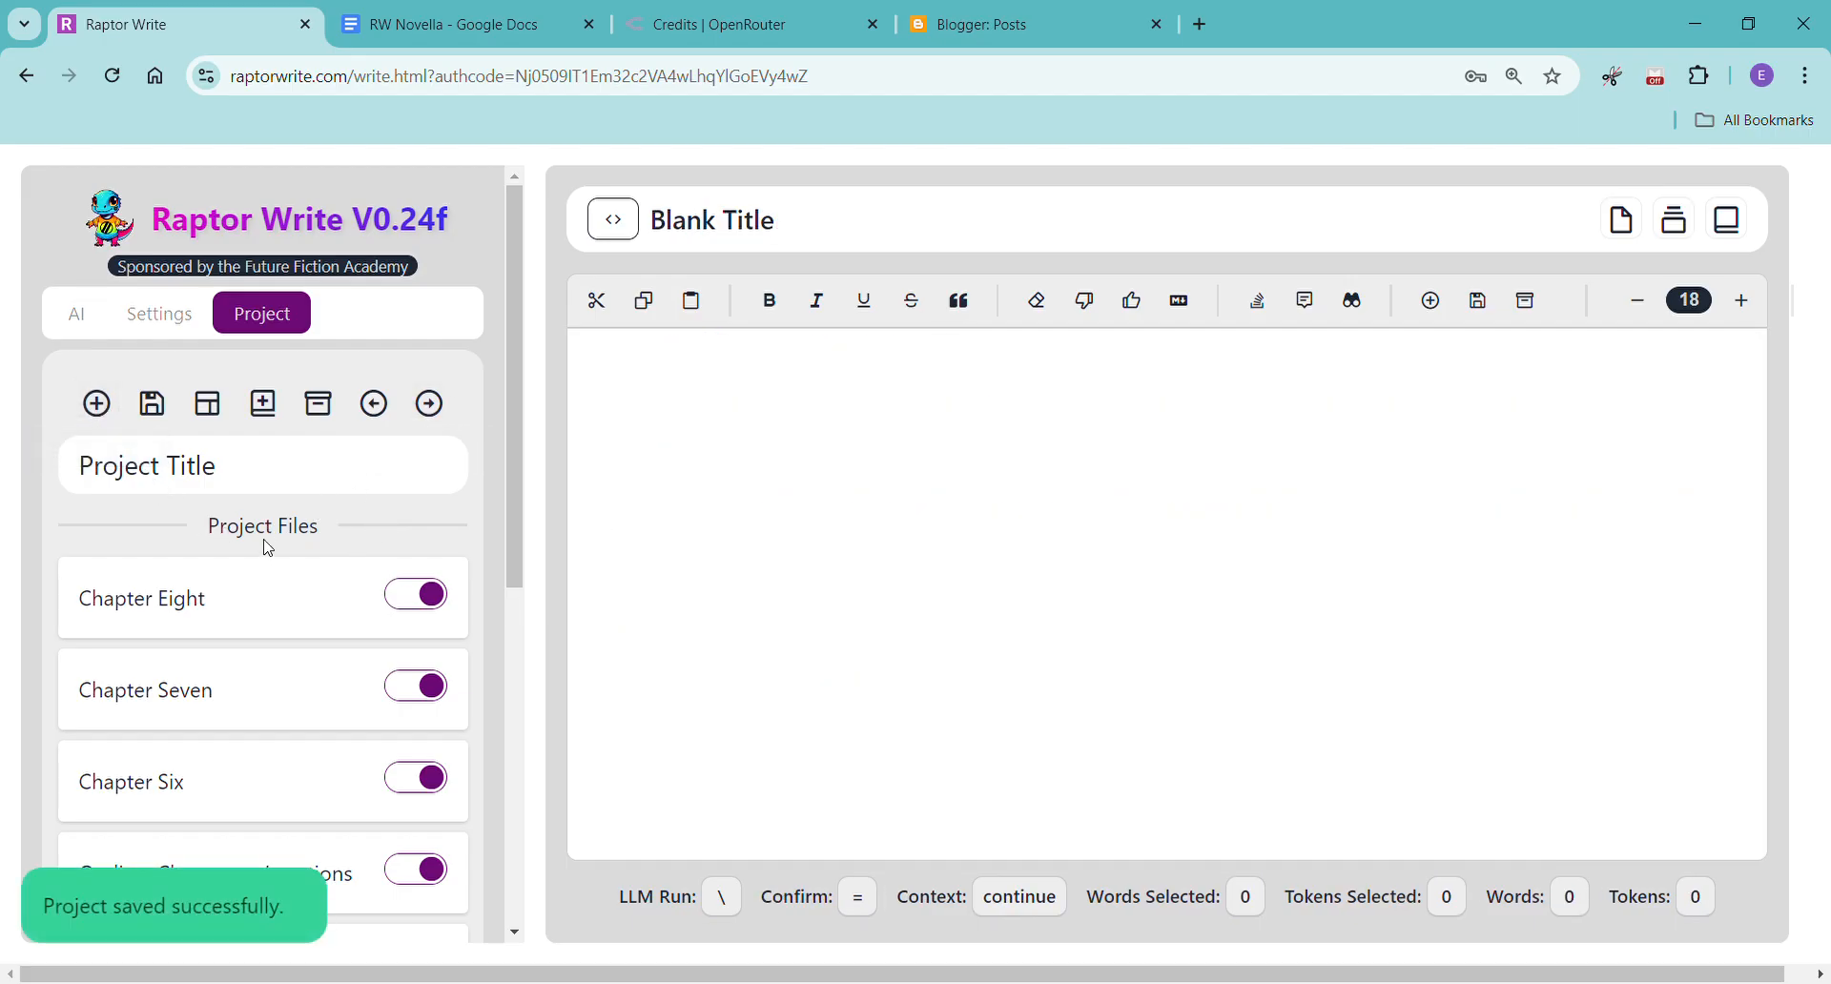
# Move the blank file above Chapter Eight in the project files and turn it on as context.
pyautogui.scroll(-7, 248, 645)
pyautogui.moveTo(123, 879); pyautogui.dragTo(150, 251)
pyautogui.scroll(3, 252, 494)
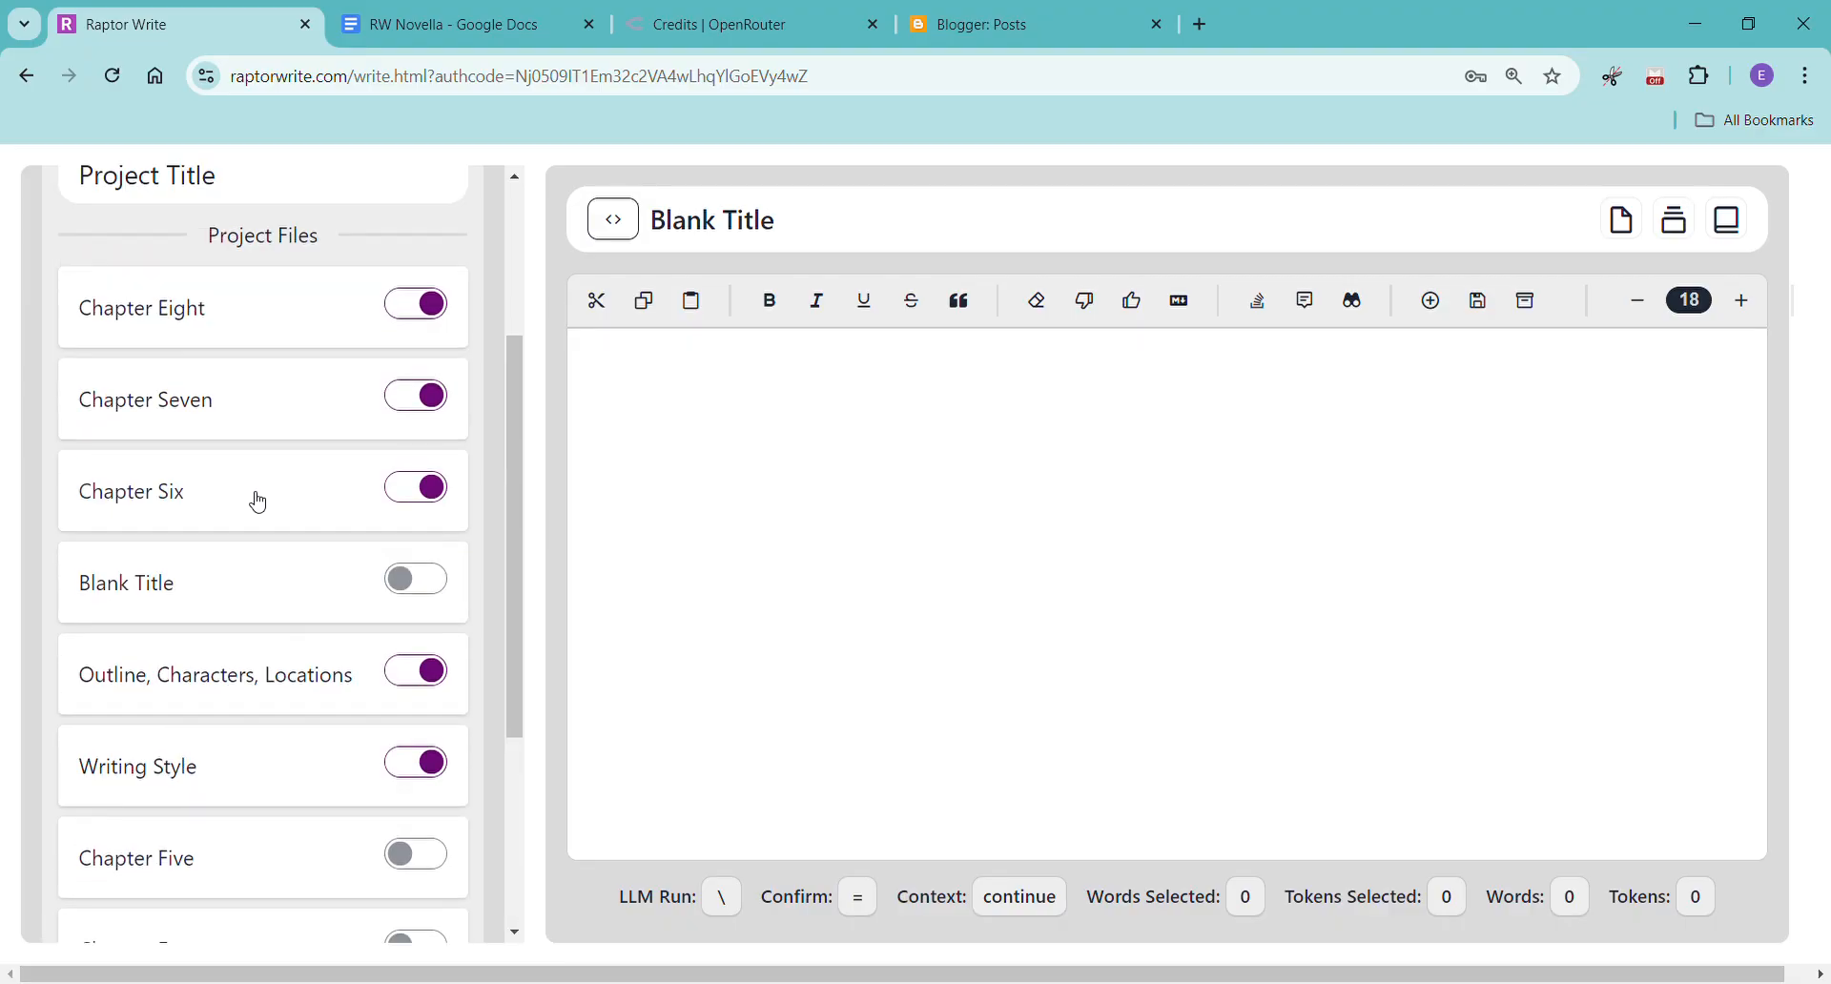
pyautogui.moveTo(124, 593); pyautogui.dragTo(123, 295)
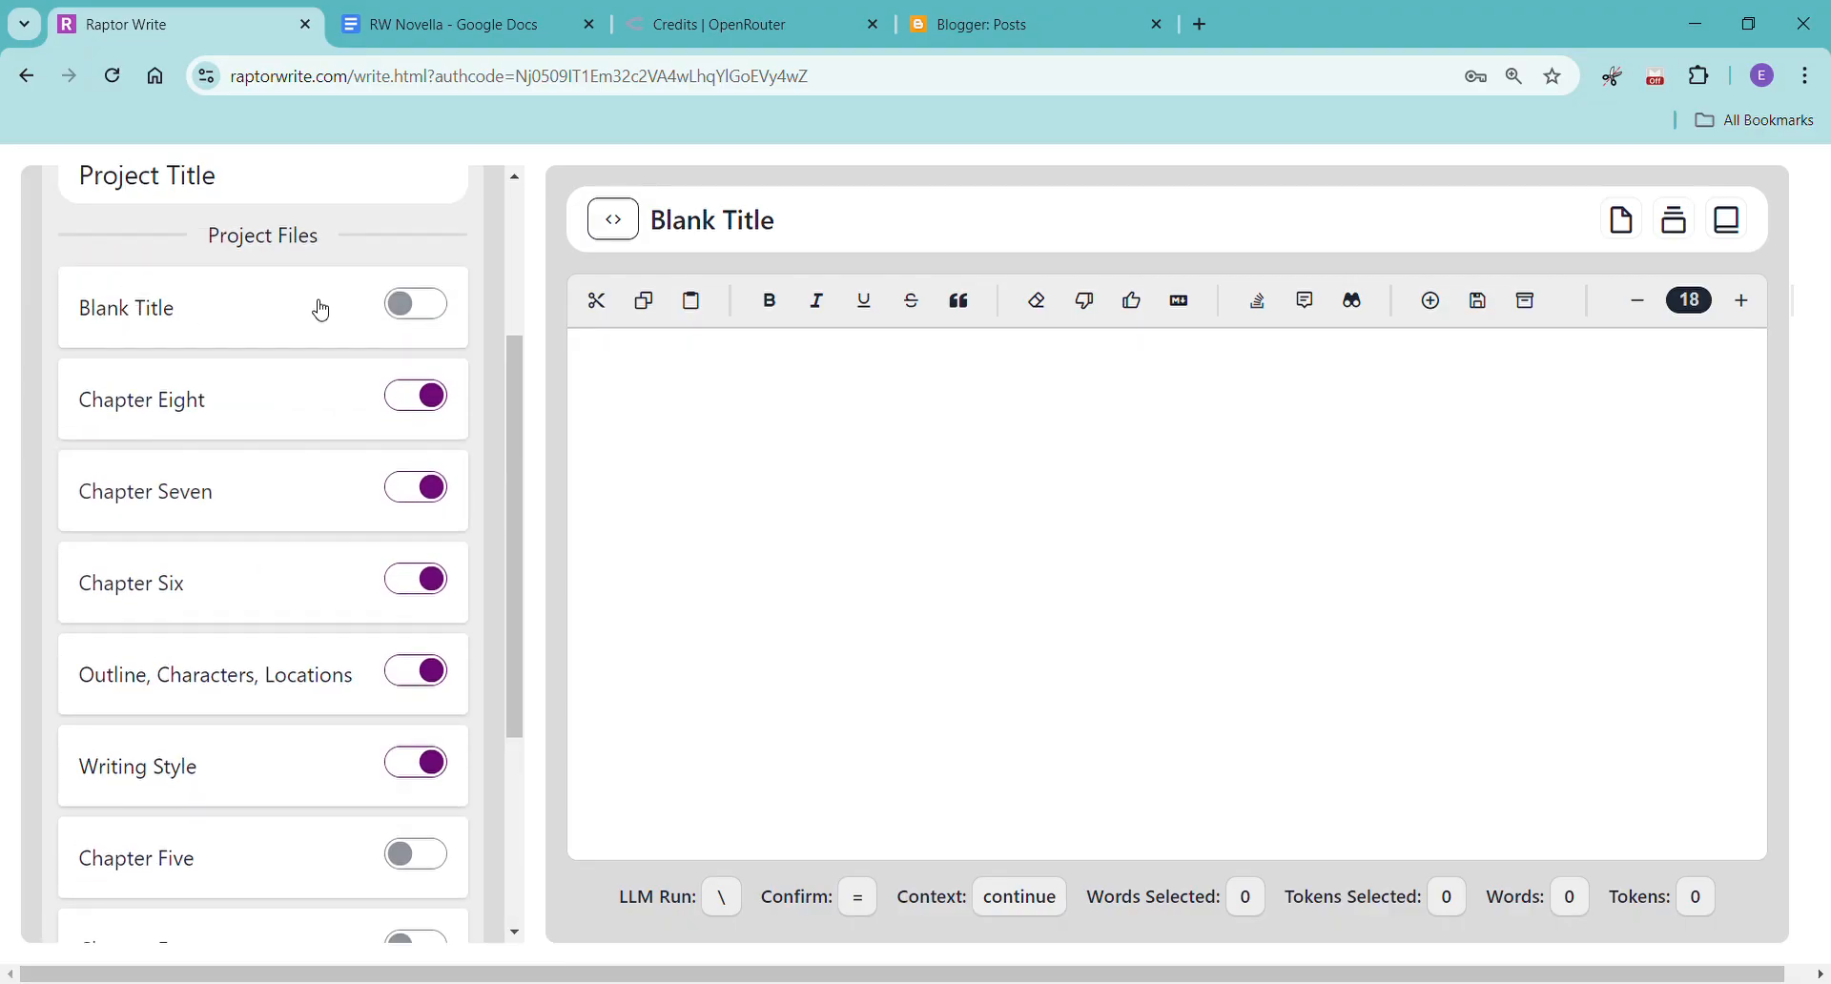
pyautogui.click(431, 304)
# Rename the blank file as Chapter 9.
pyautogui.click(732, 227)
pyautogui.tripleClick(734, 229)
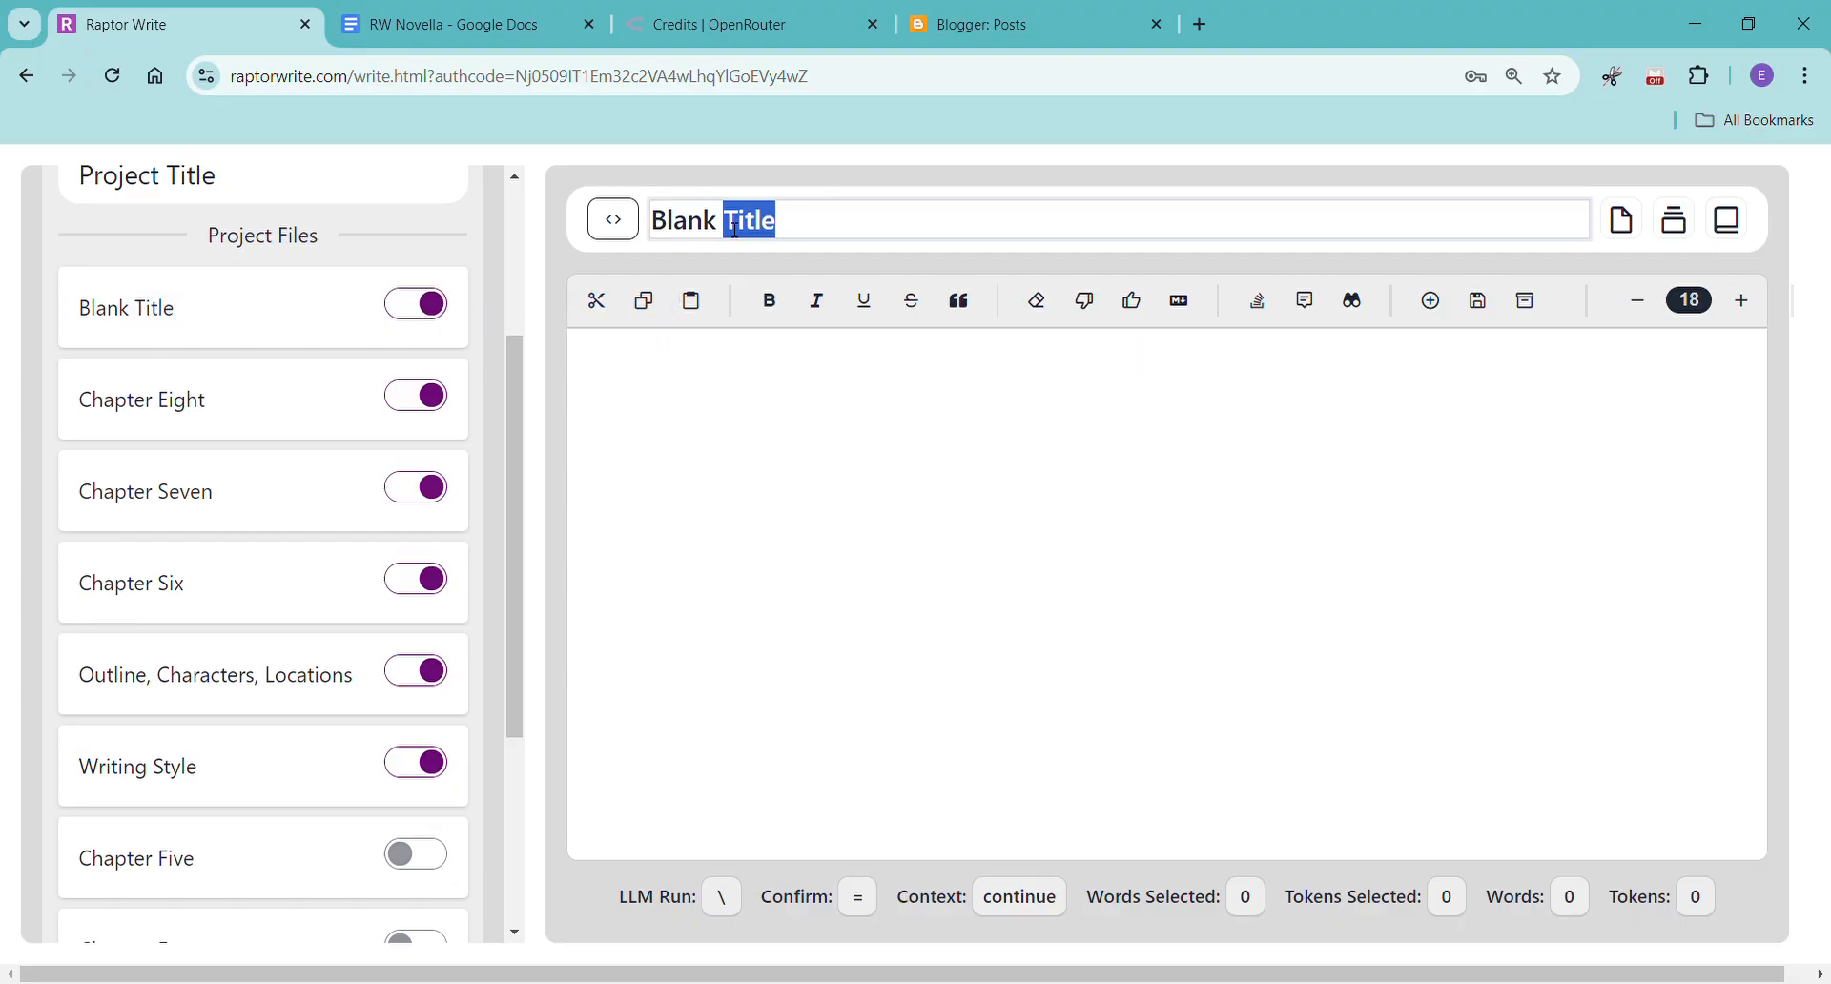
pyautogui.write('Qhapter 9')
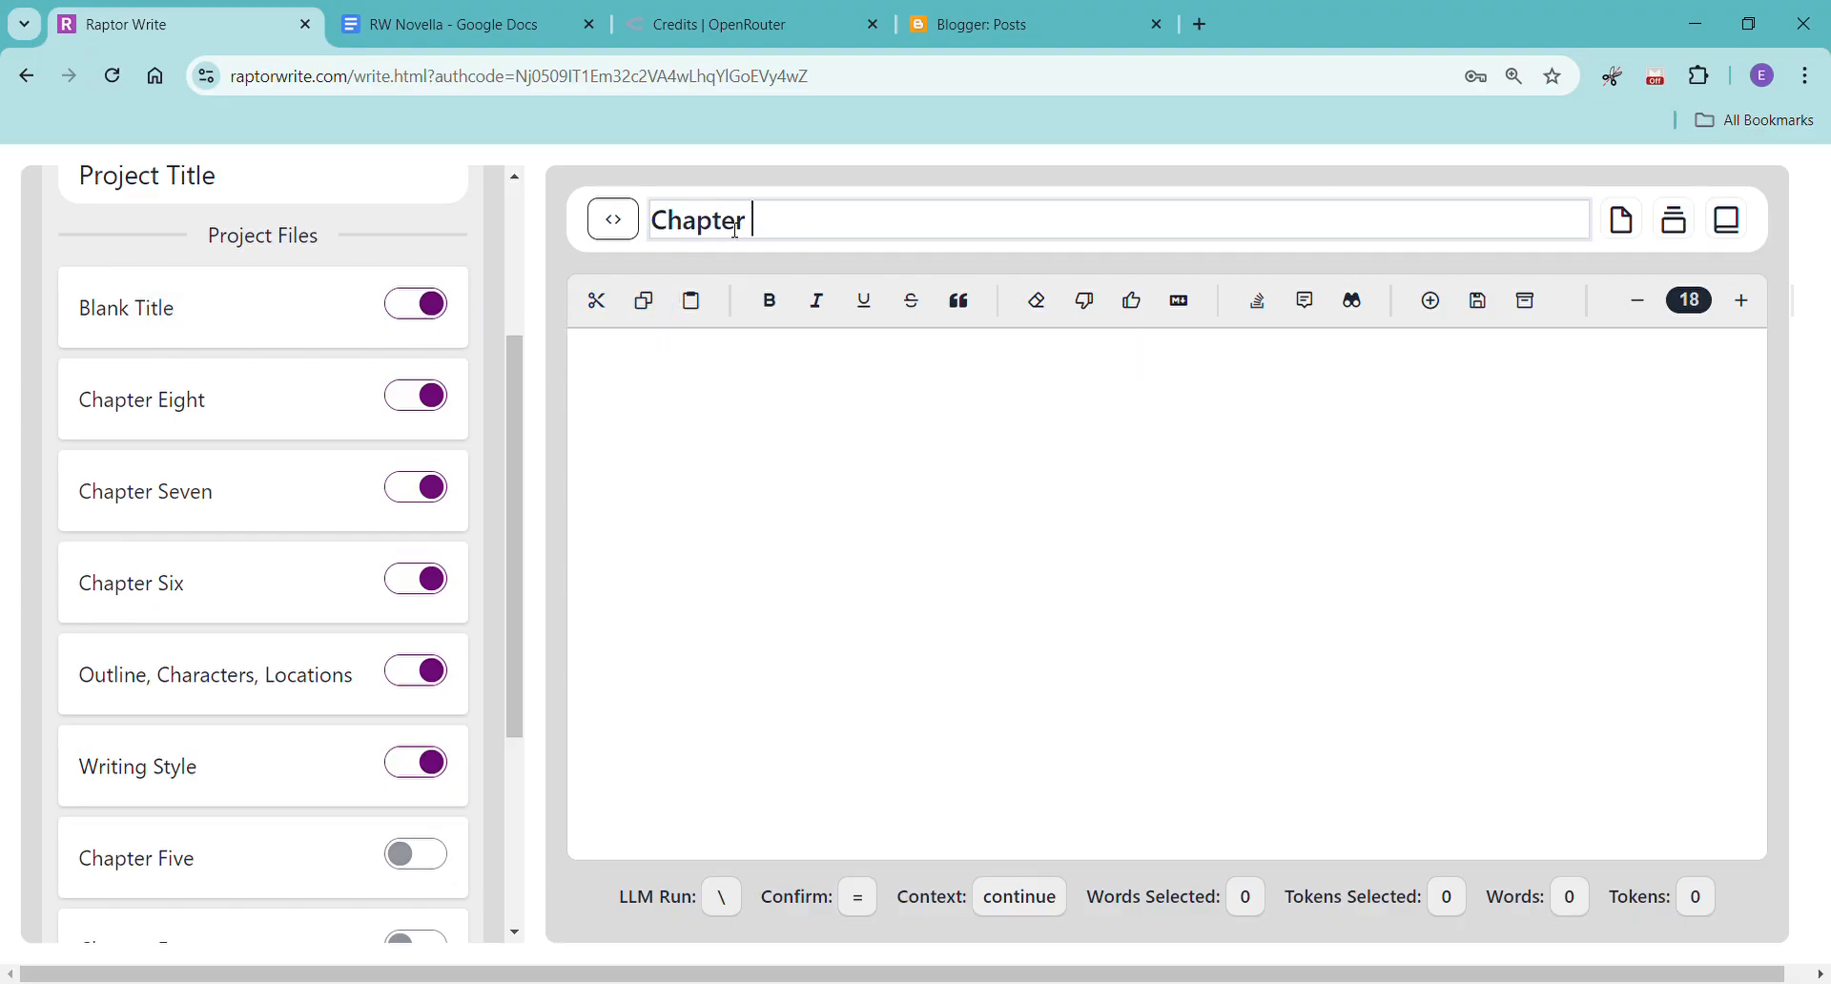
pyautogui.click(993, 636)
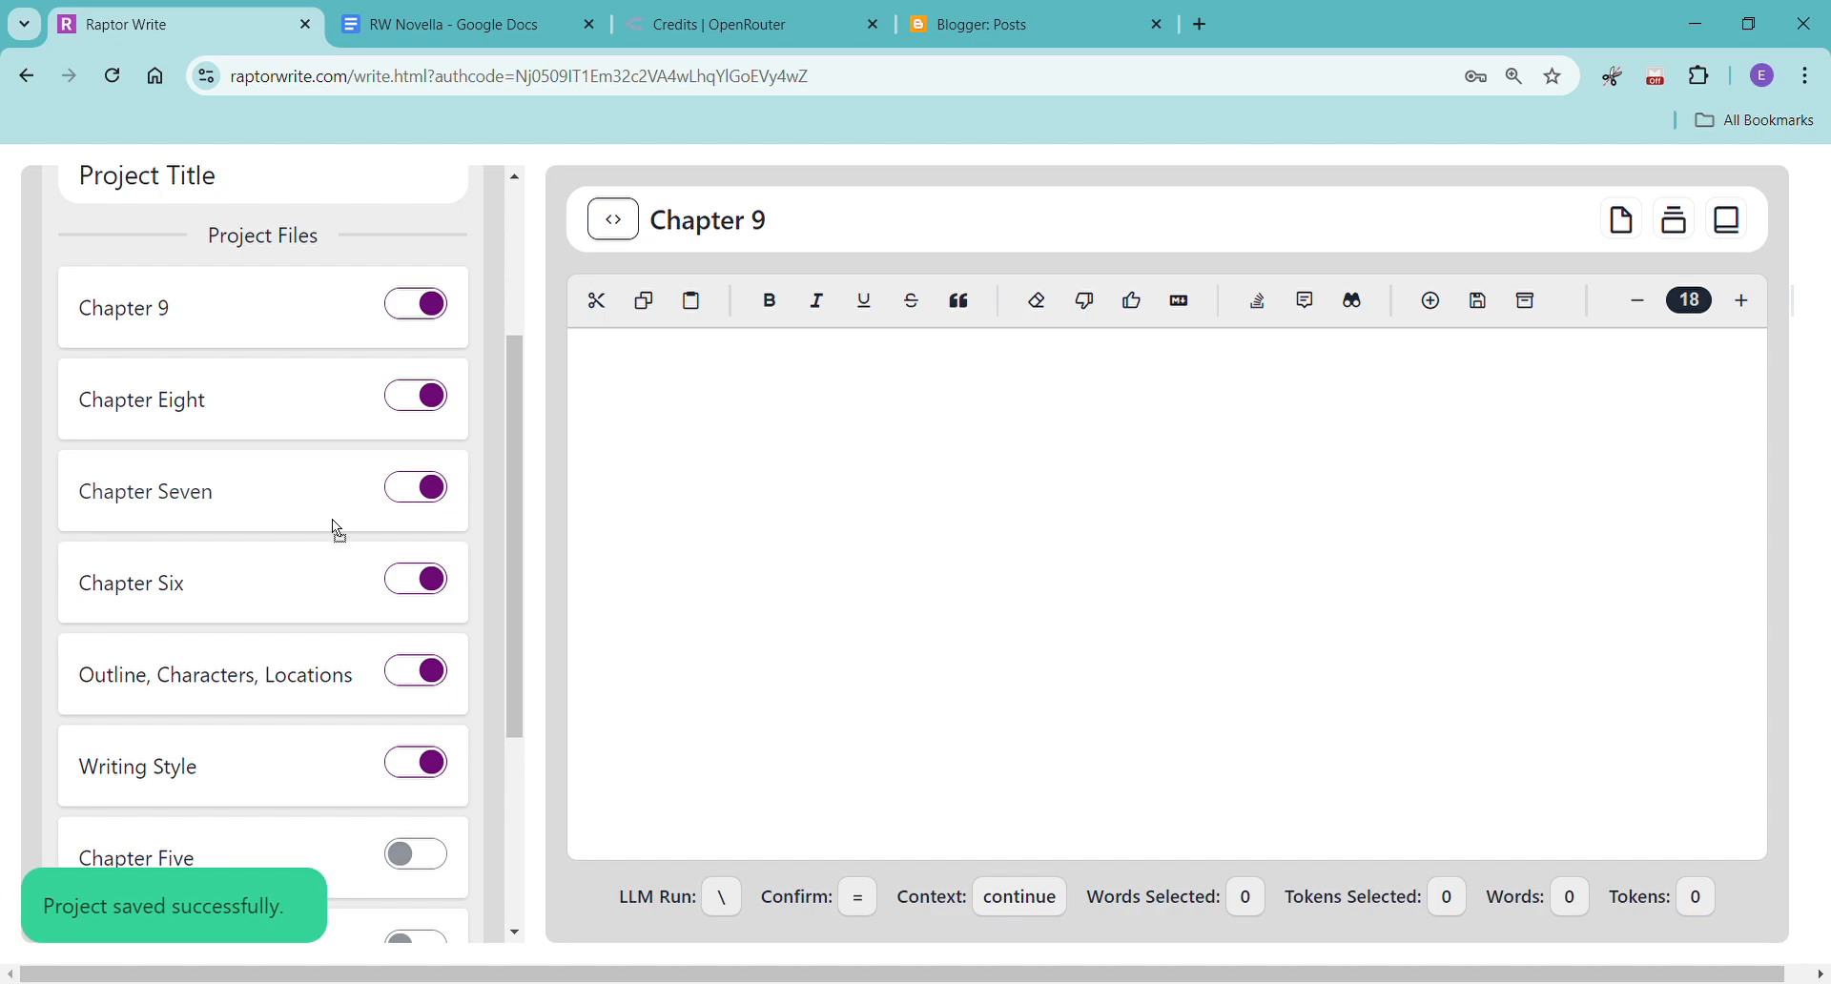
# Turn off Chapter Six as context and place it below Writing Style in the project files.
pyautogui.click(441, 585)
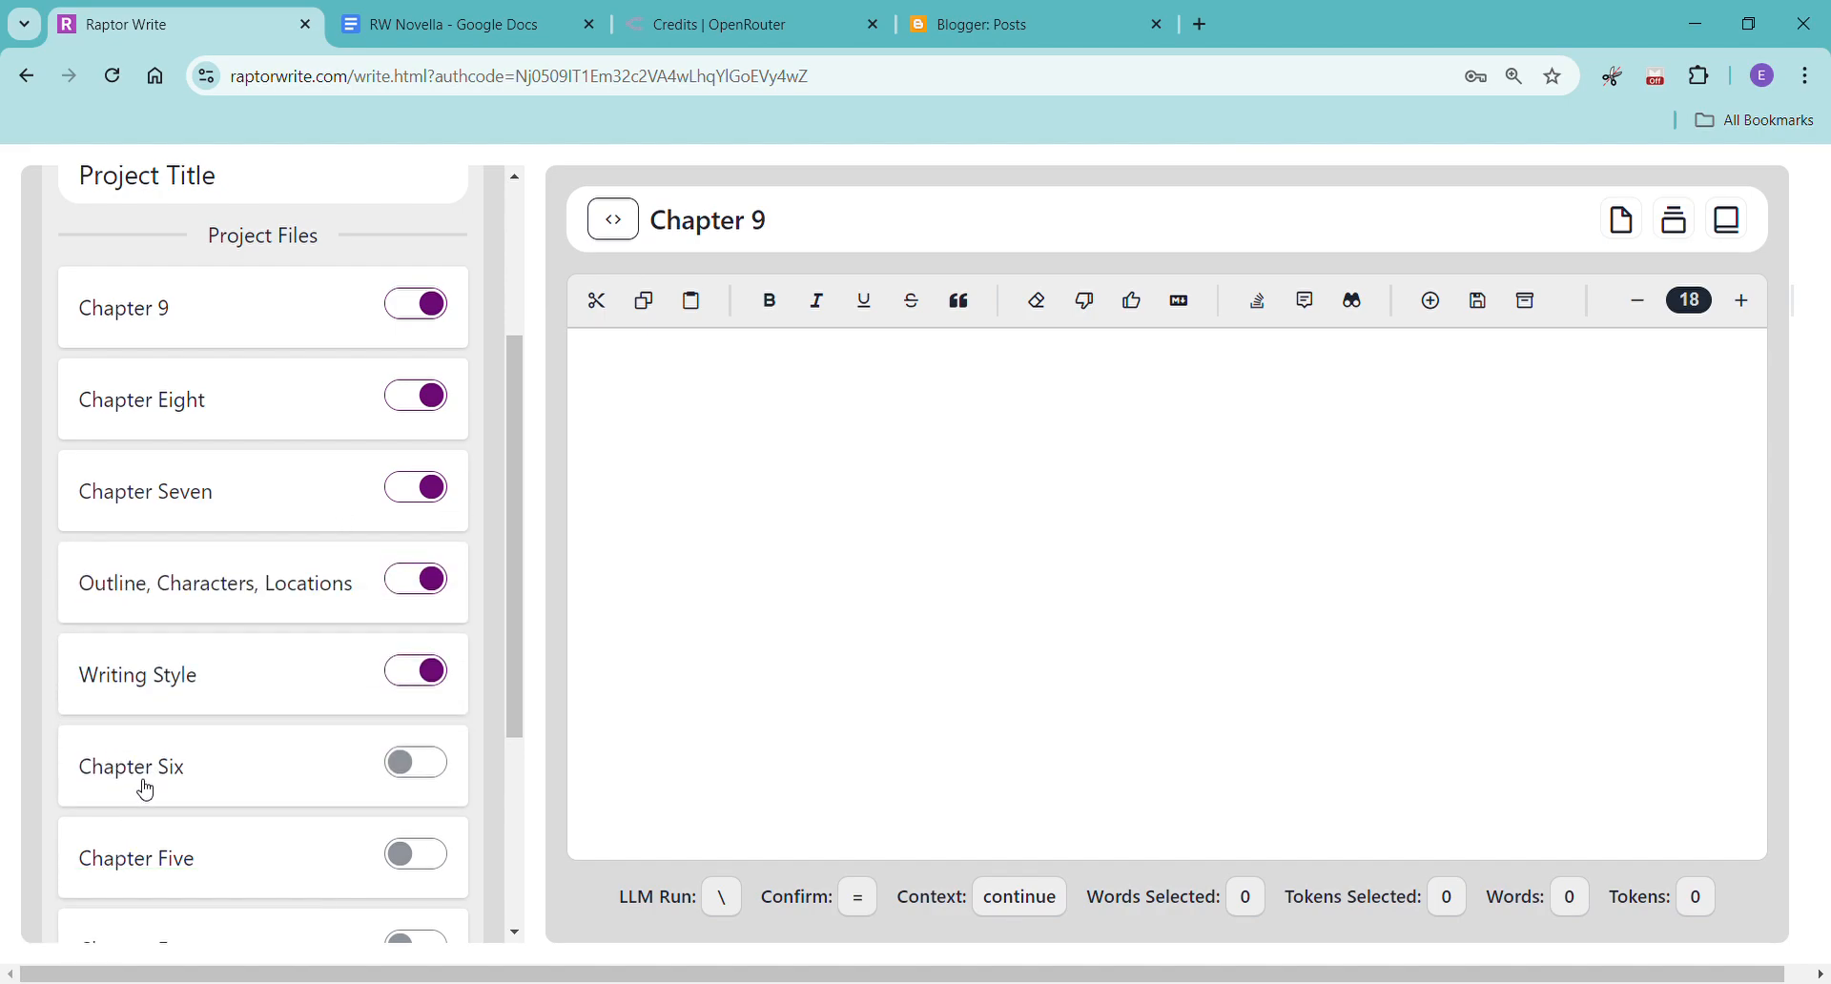
# Review the Chapter 9 entry in the Outline, Characters, Locations file for its POV and plot points.
pyautogui.click(270, 609)
pyautogui.scroll(-15, 998, 596)
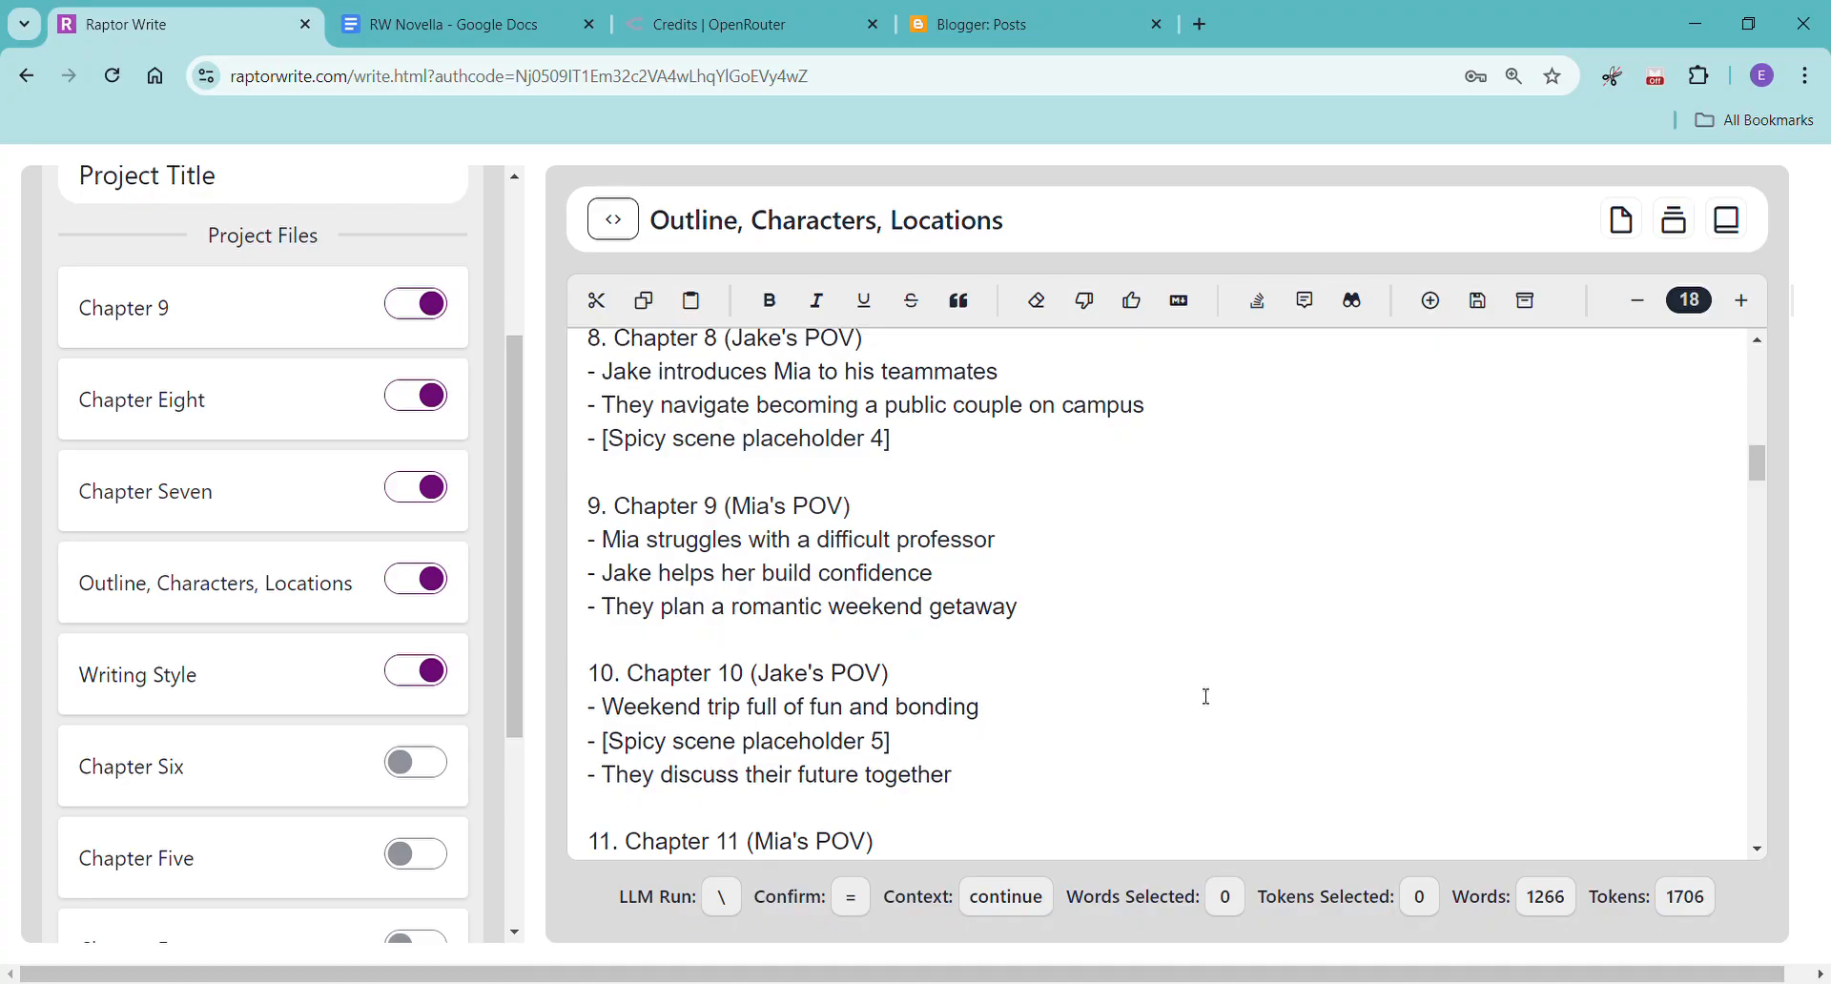
pyautogui.scroll(15, 1223, 696)
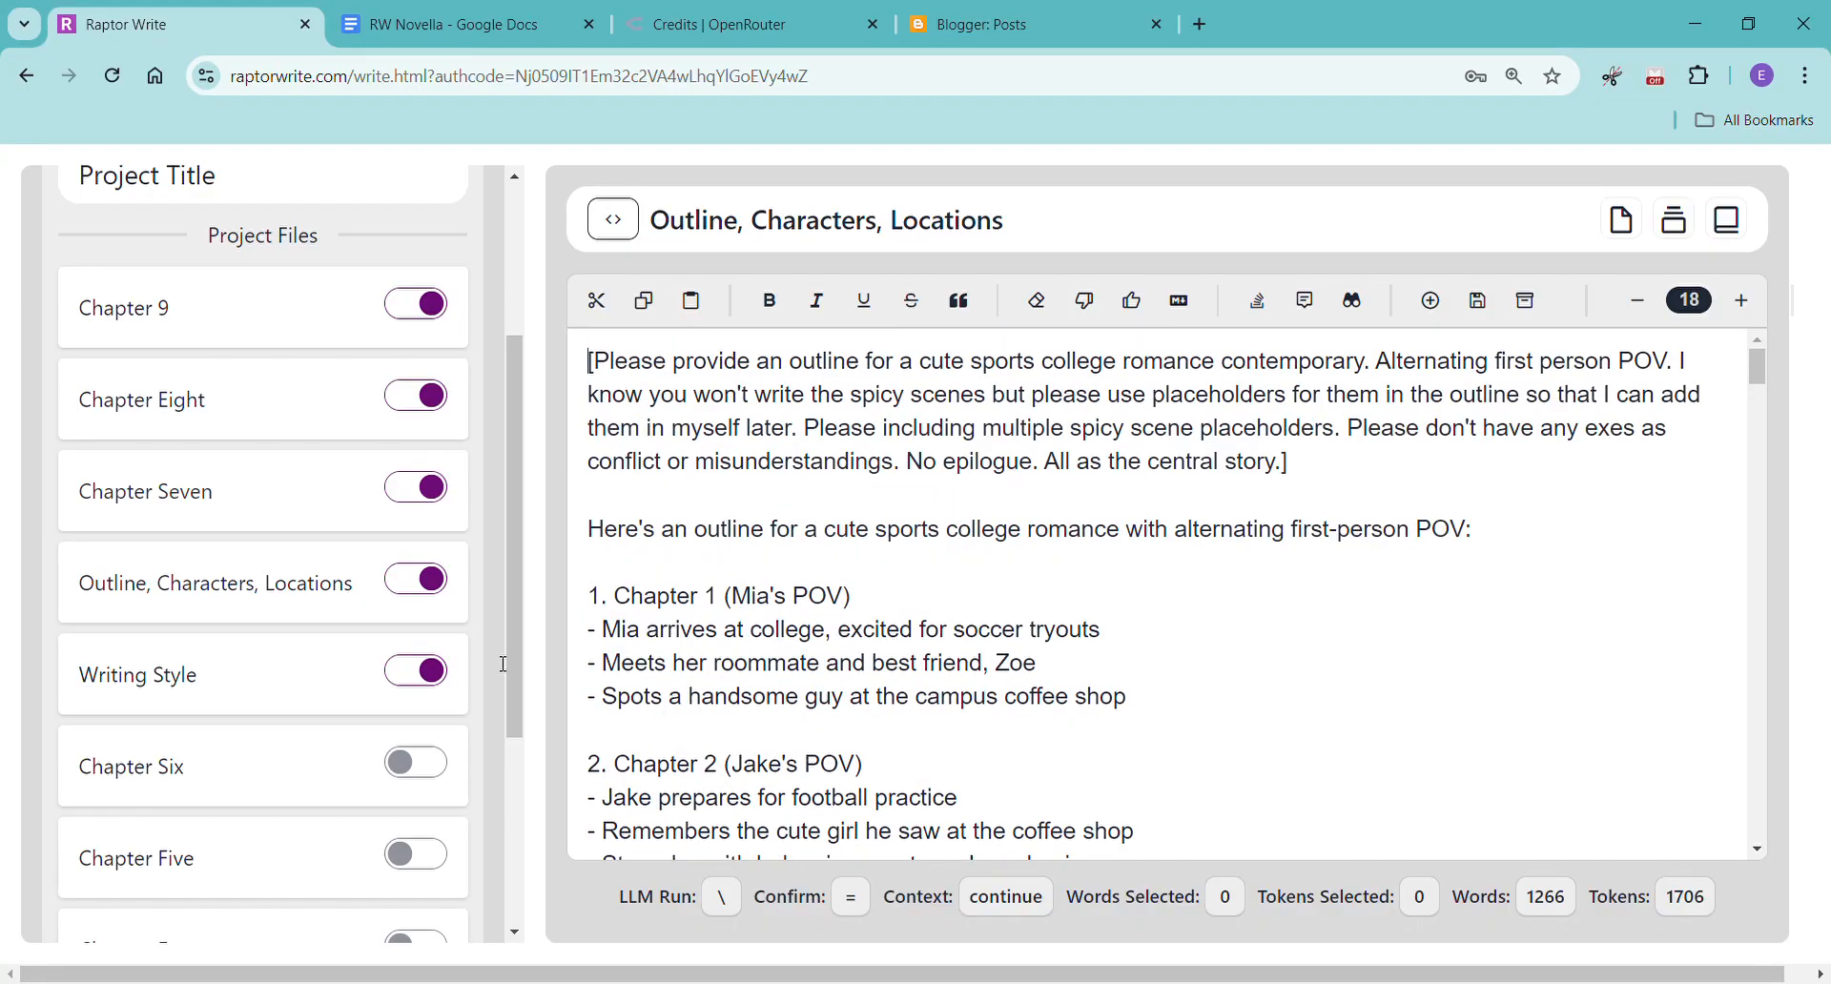
# In Chapter 9, enter "[Please write chapter 9, Mia's POV, first person, past tense, please make the chapter at least 2,000 words]" and generate the continuation.
pyautogui.click(281, 324)
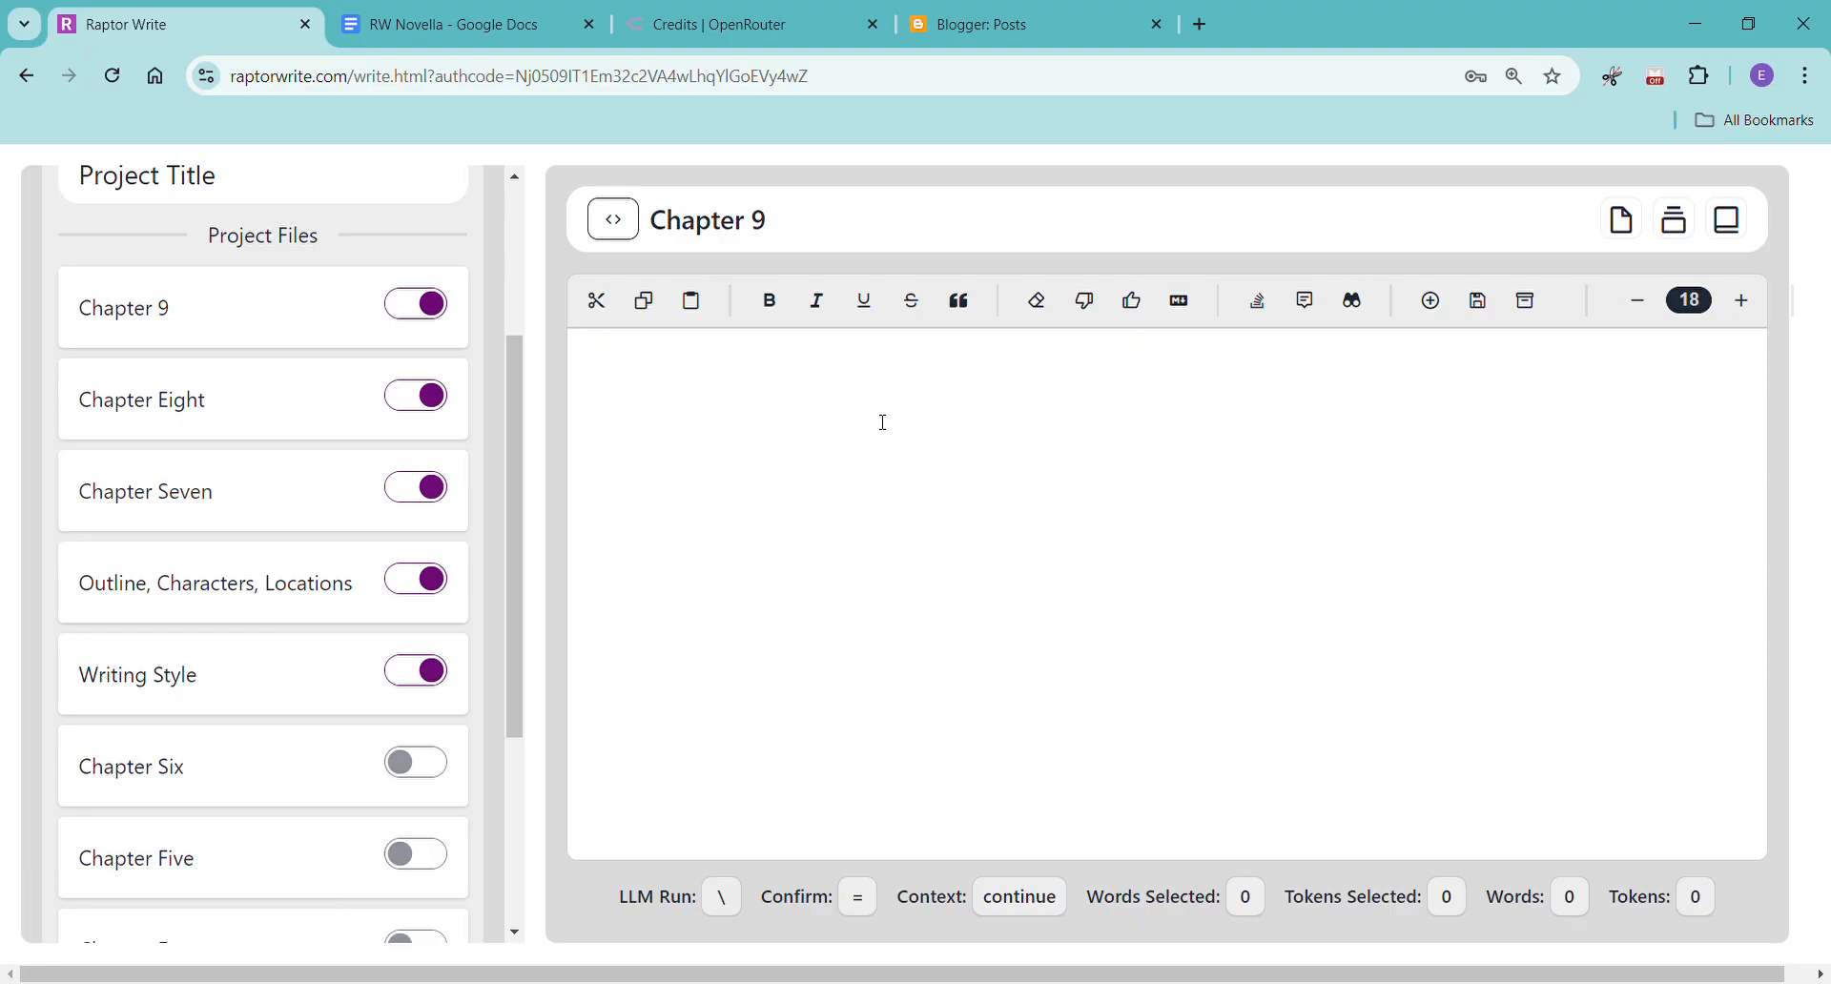
pyautogui.write('[Please write chapter ')
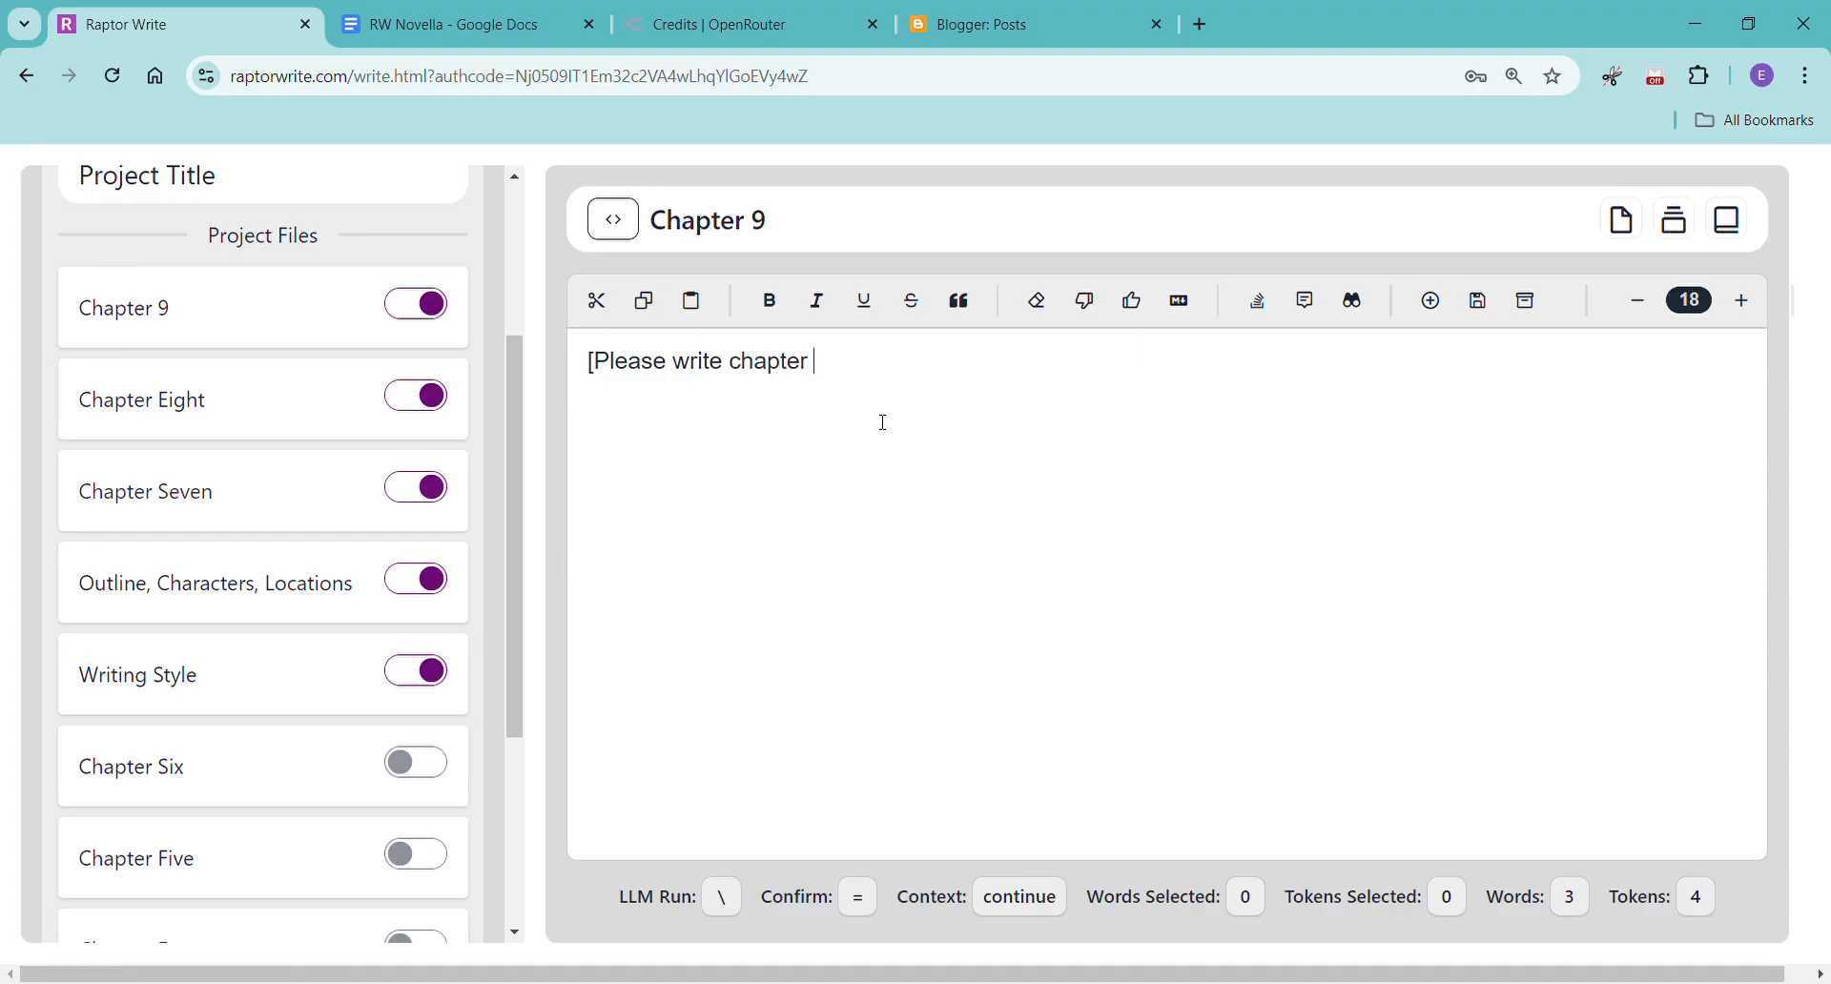
pyautogui.write("9, Mia's POV, first person")
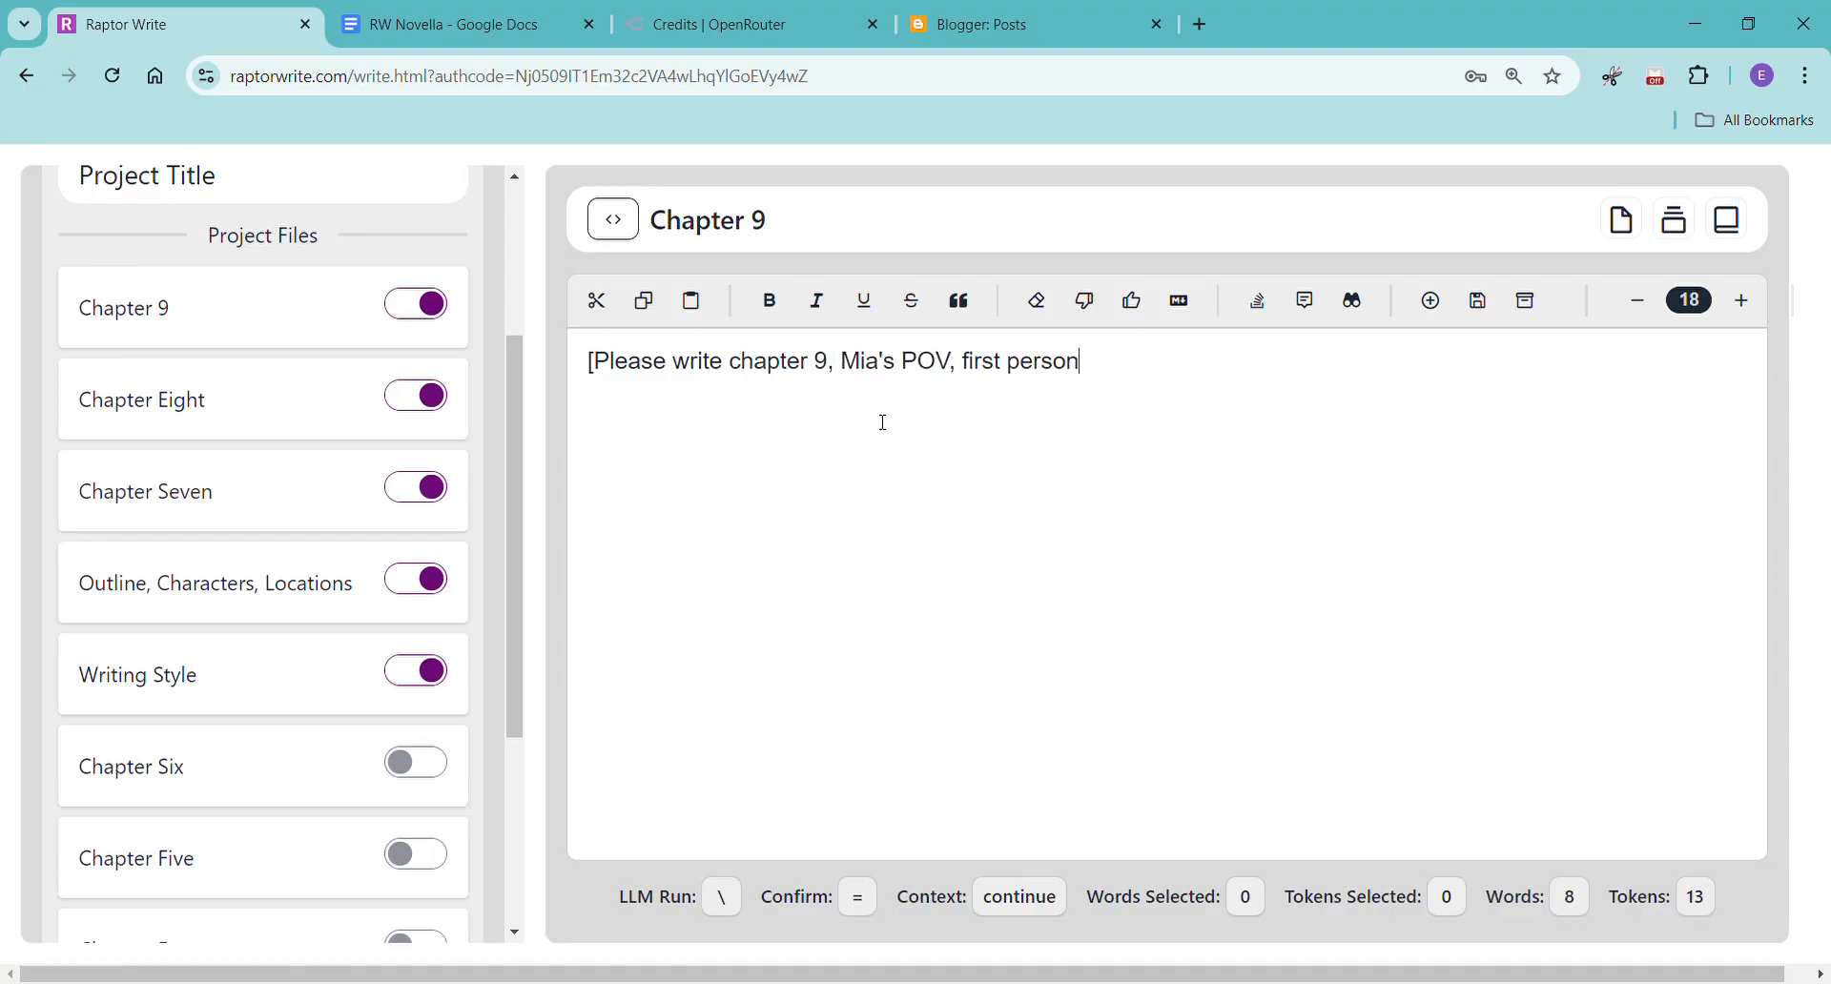
pyautogui.write(', past tense, ')
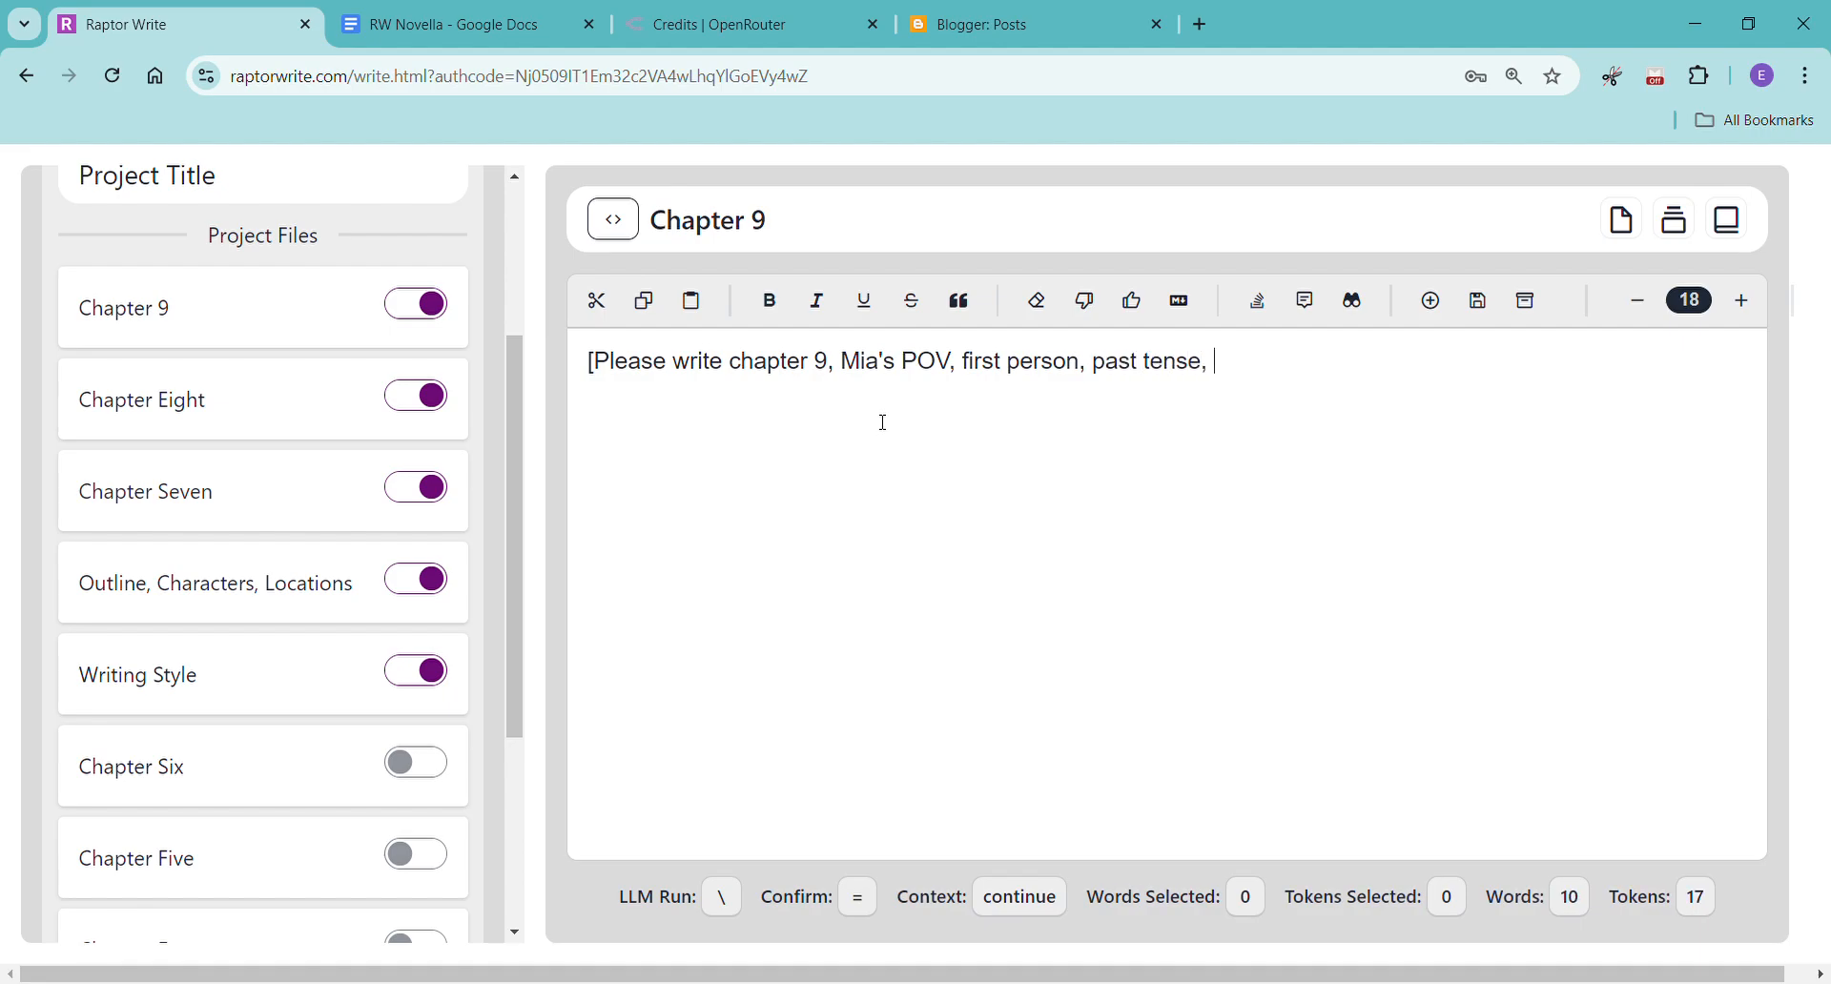
pyautogui.write('please ma')
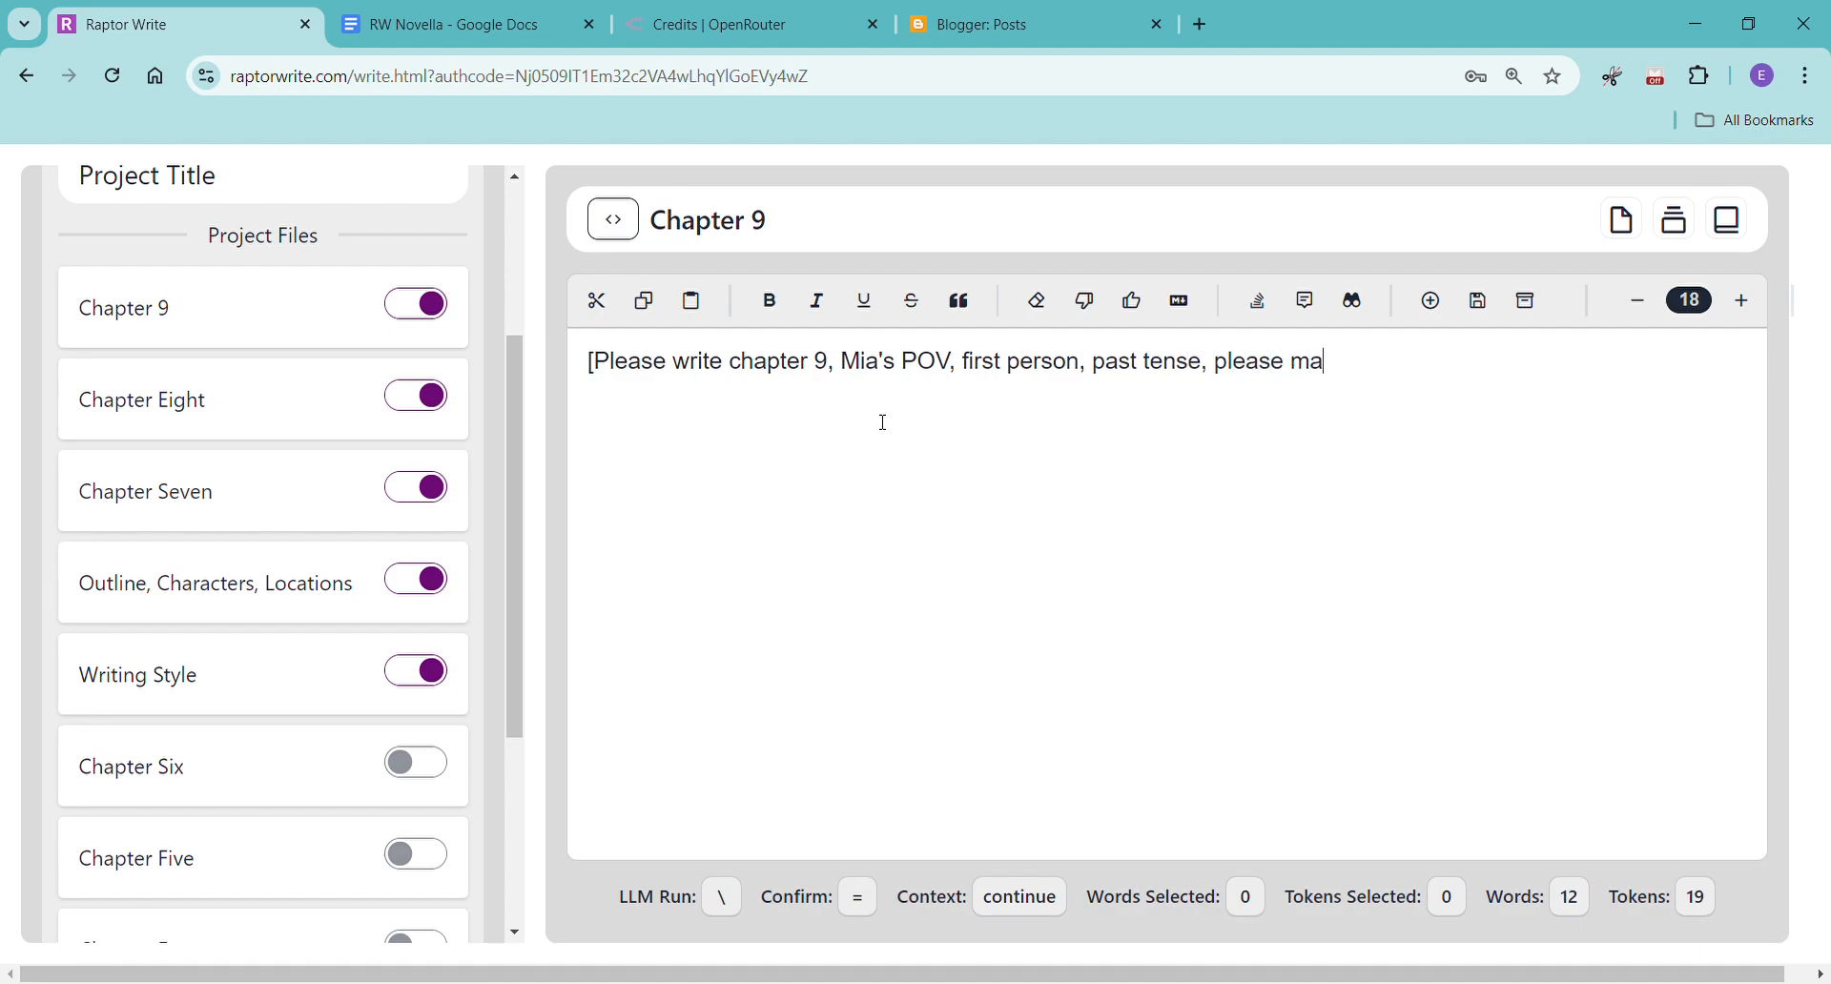
pyautogui.write('ke the chapter at ')
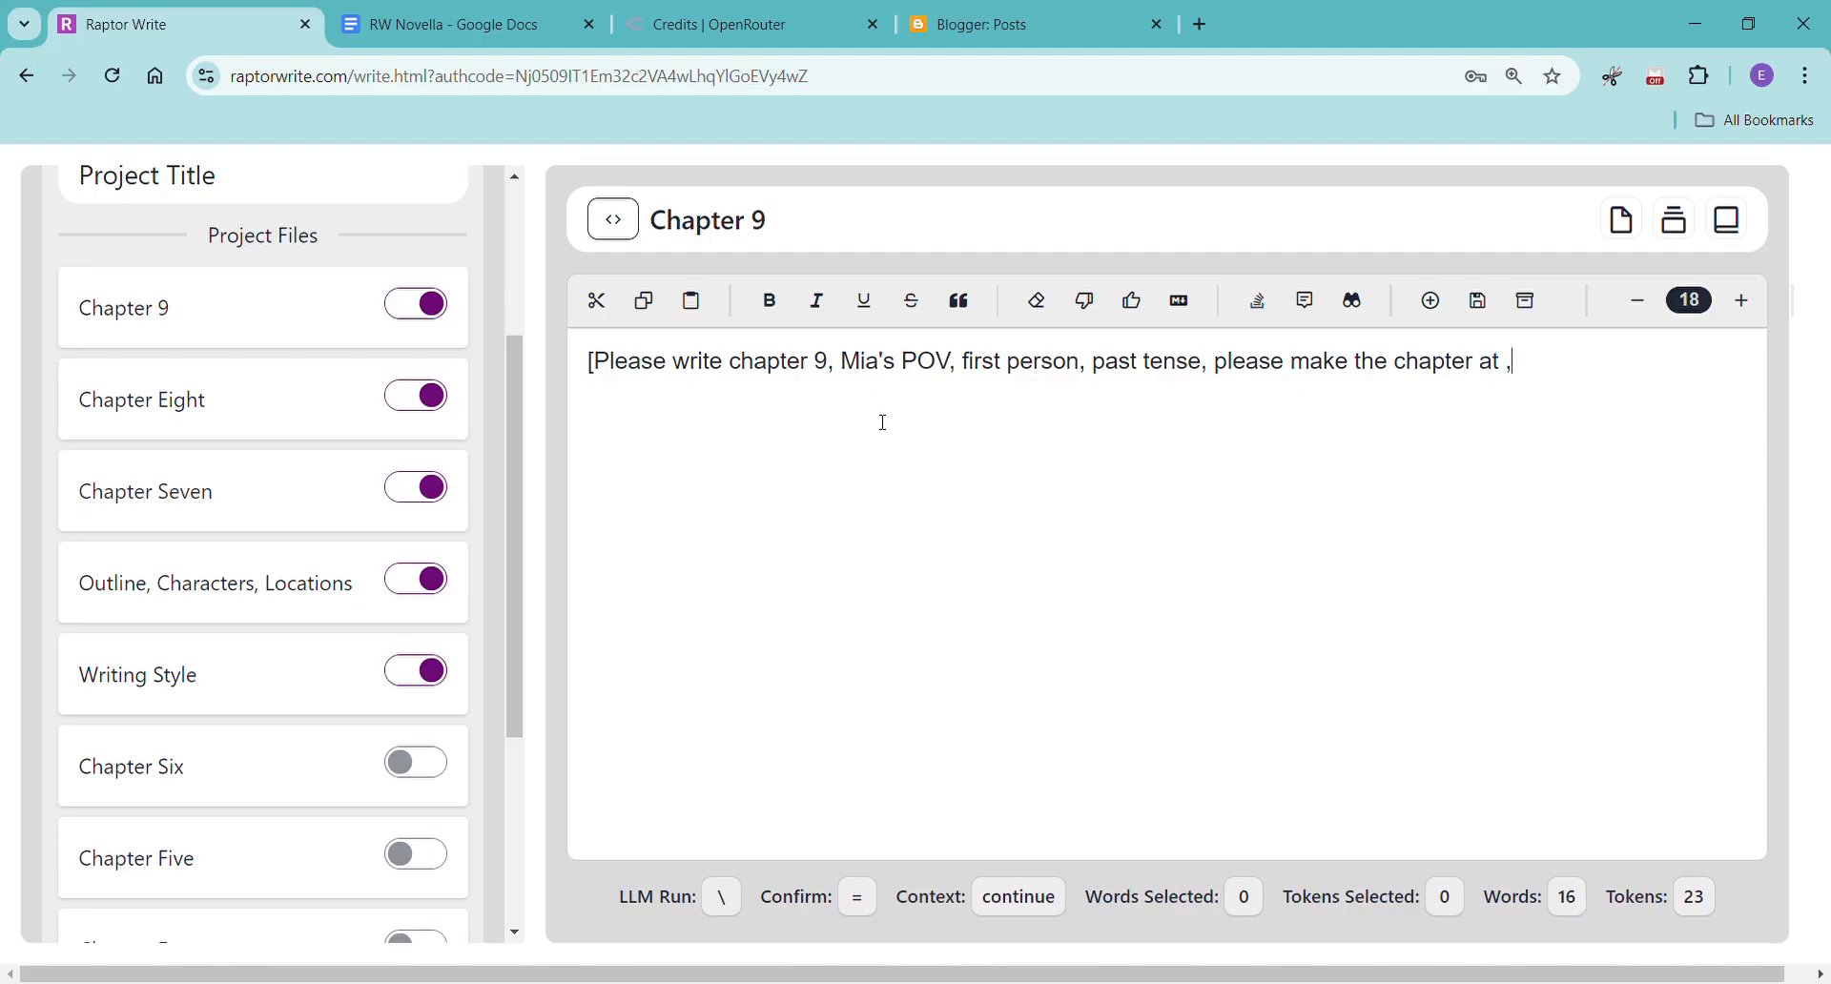
pyautogui.write('least 2,000 words')
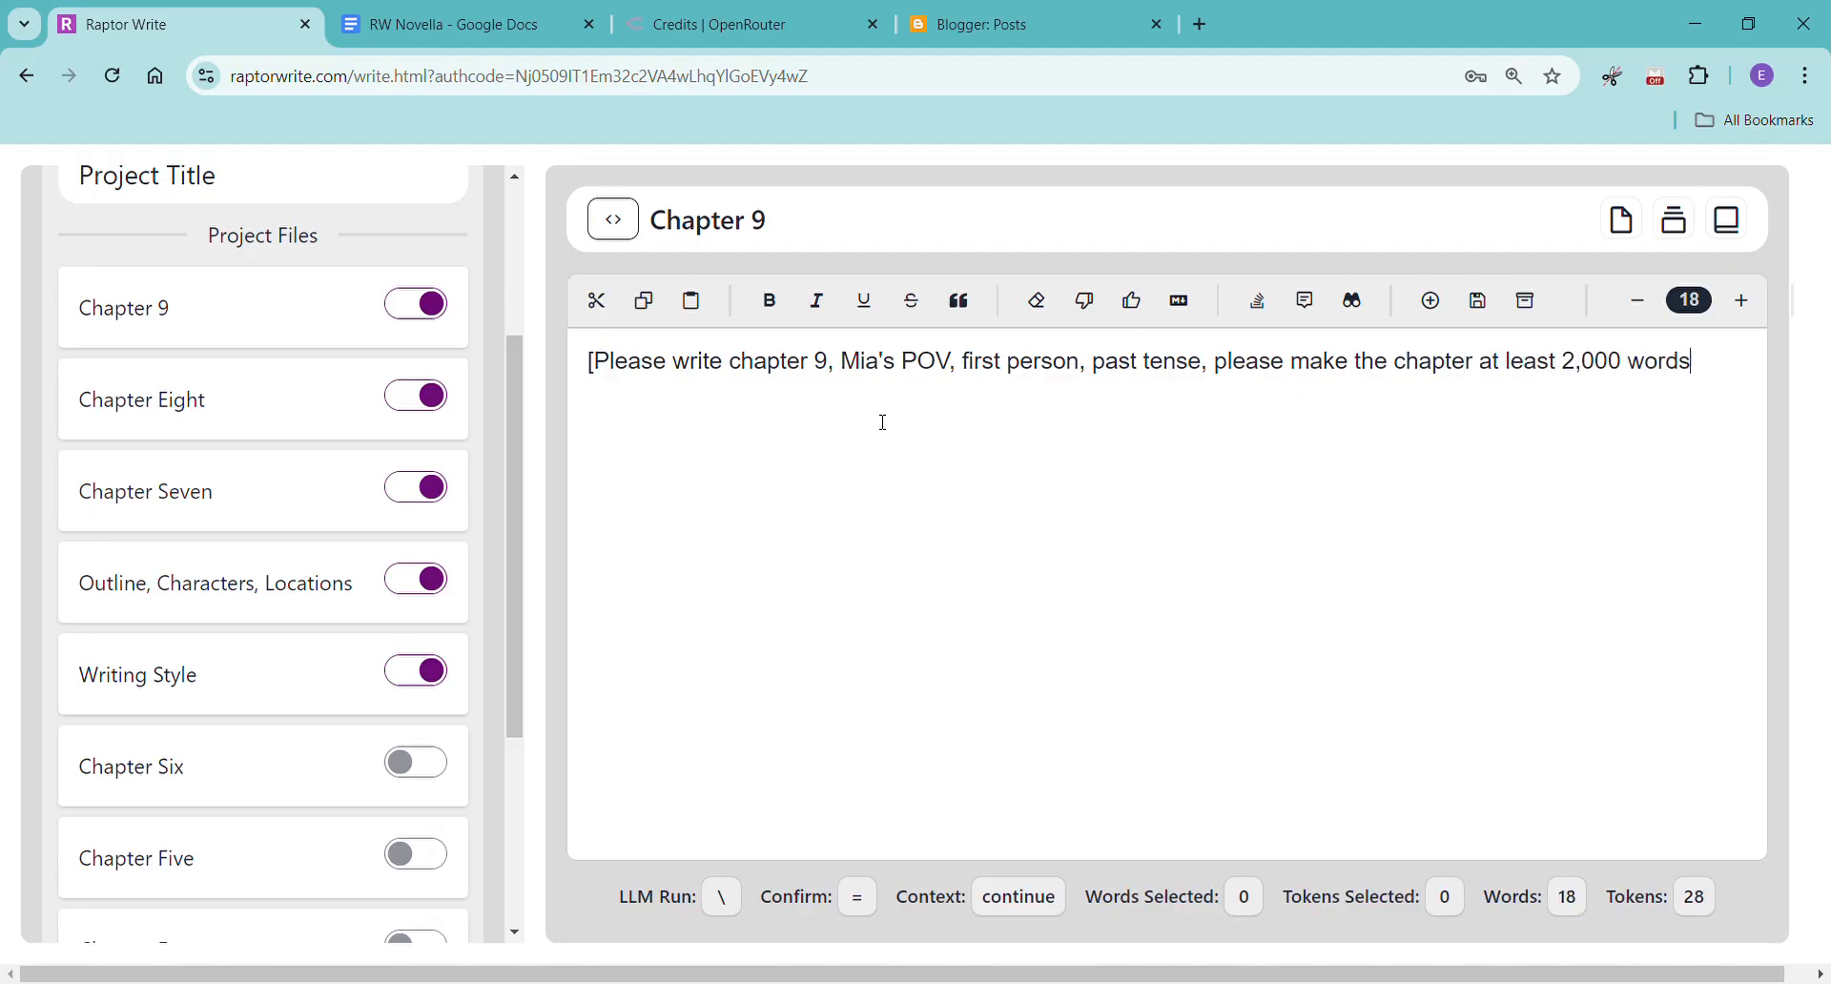
pyautogui.write(']')
pyautogui.rightClick(604, 437)
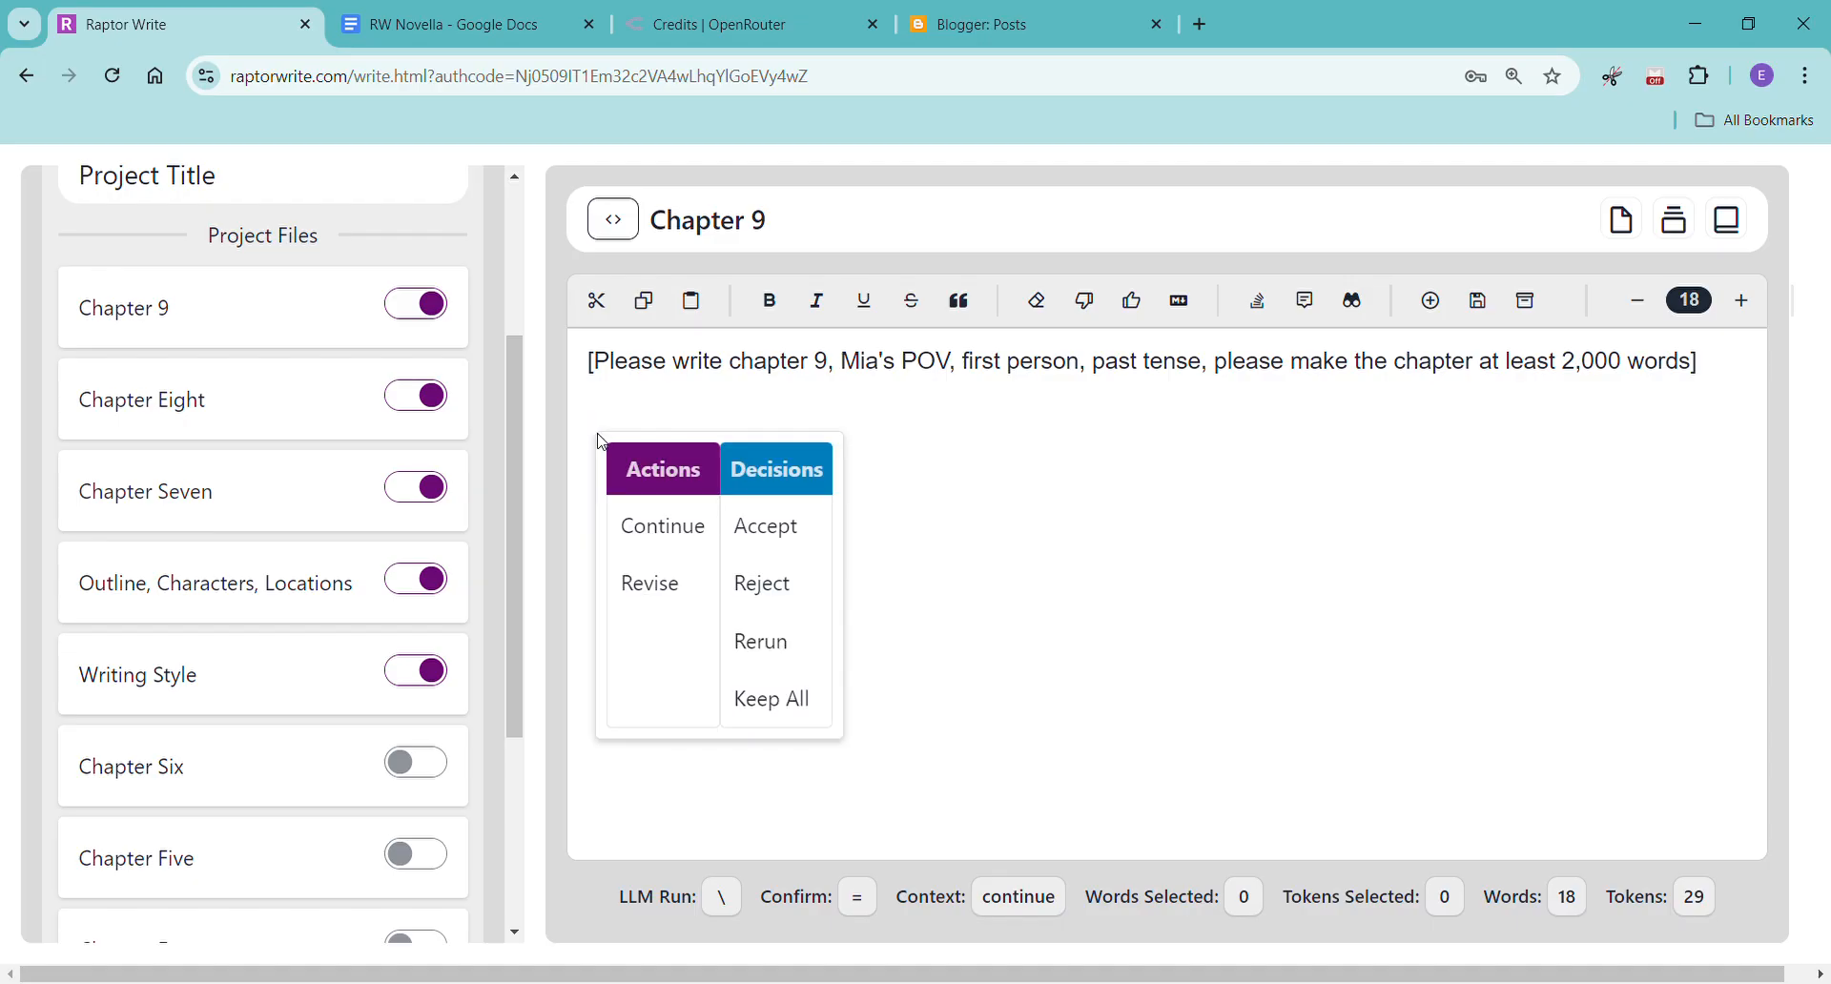
pyautogui.click(703, 538)
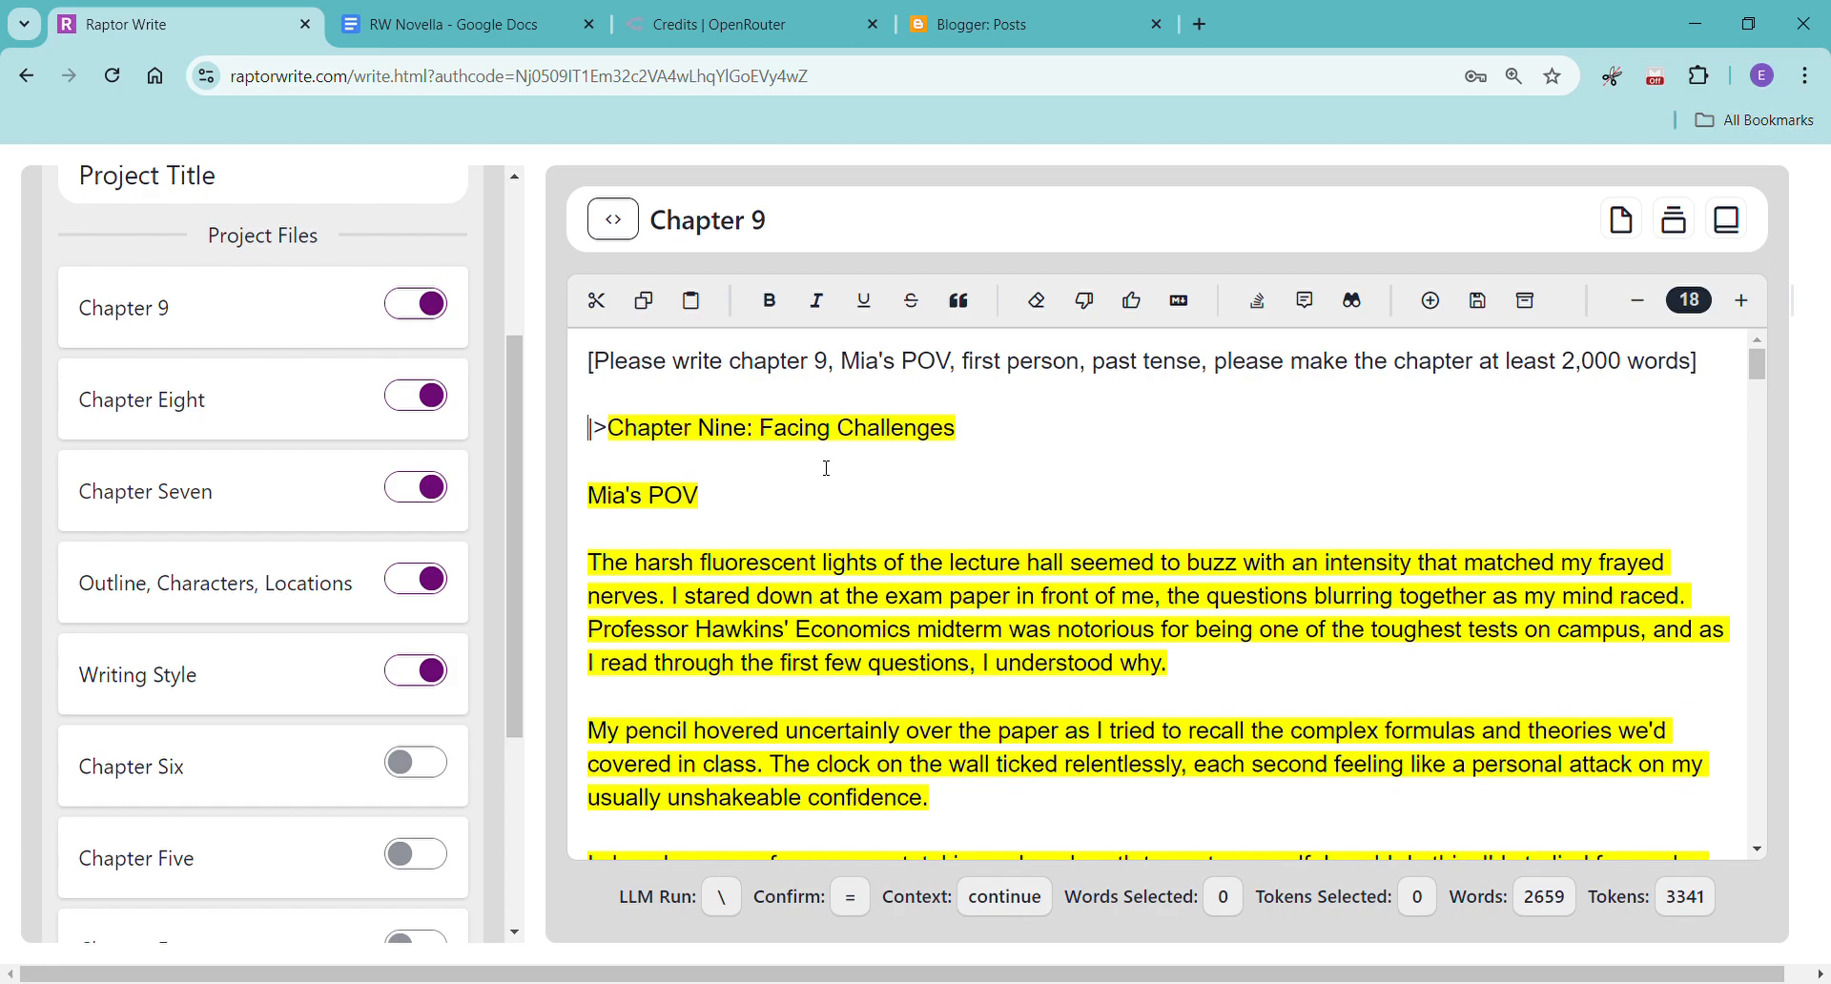
# Read through the generated Chapter 9 text from its opening to the final paragraph.
pyautogui.scroll(-8, 1007, 537)
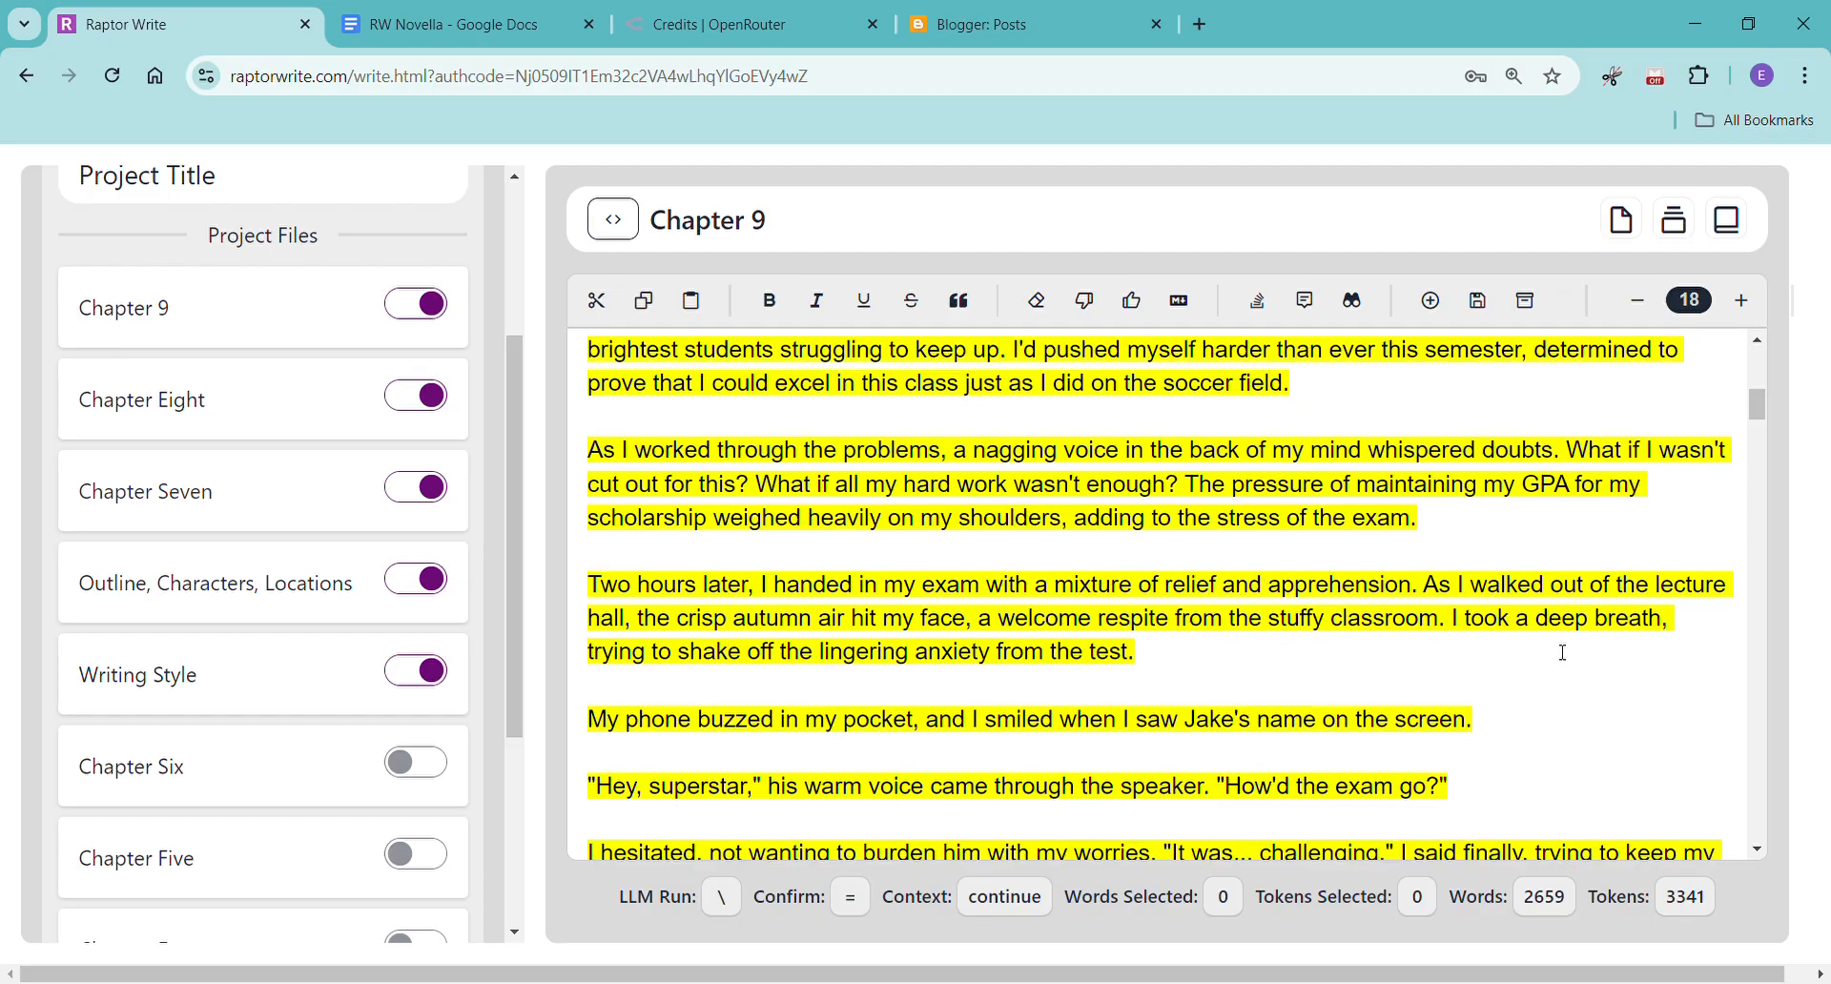
pyautogui.scroll(-3, 1547, 672)
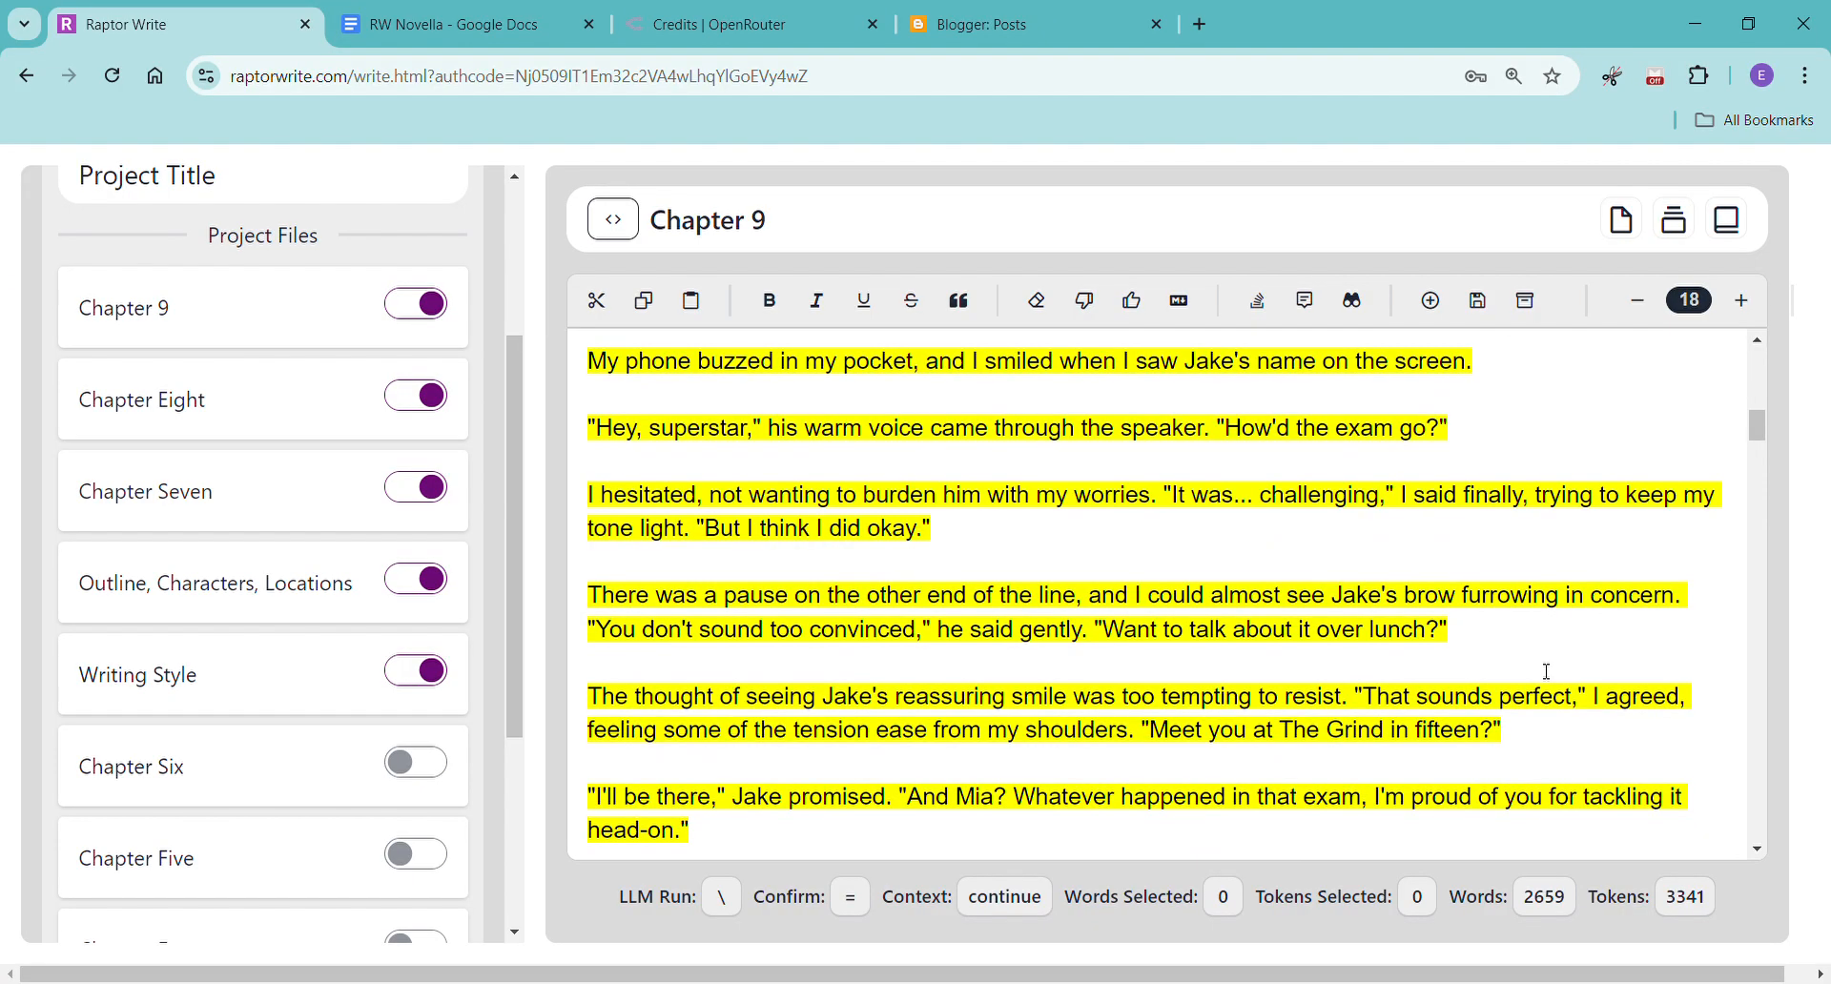
pyautogui.scroll(-3, 1547, 671)
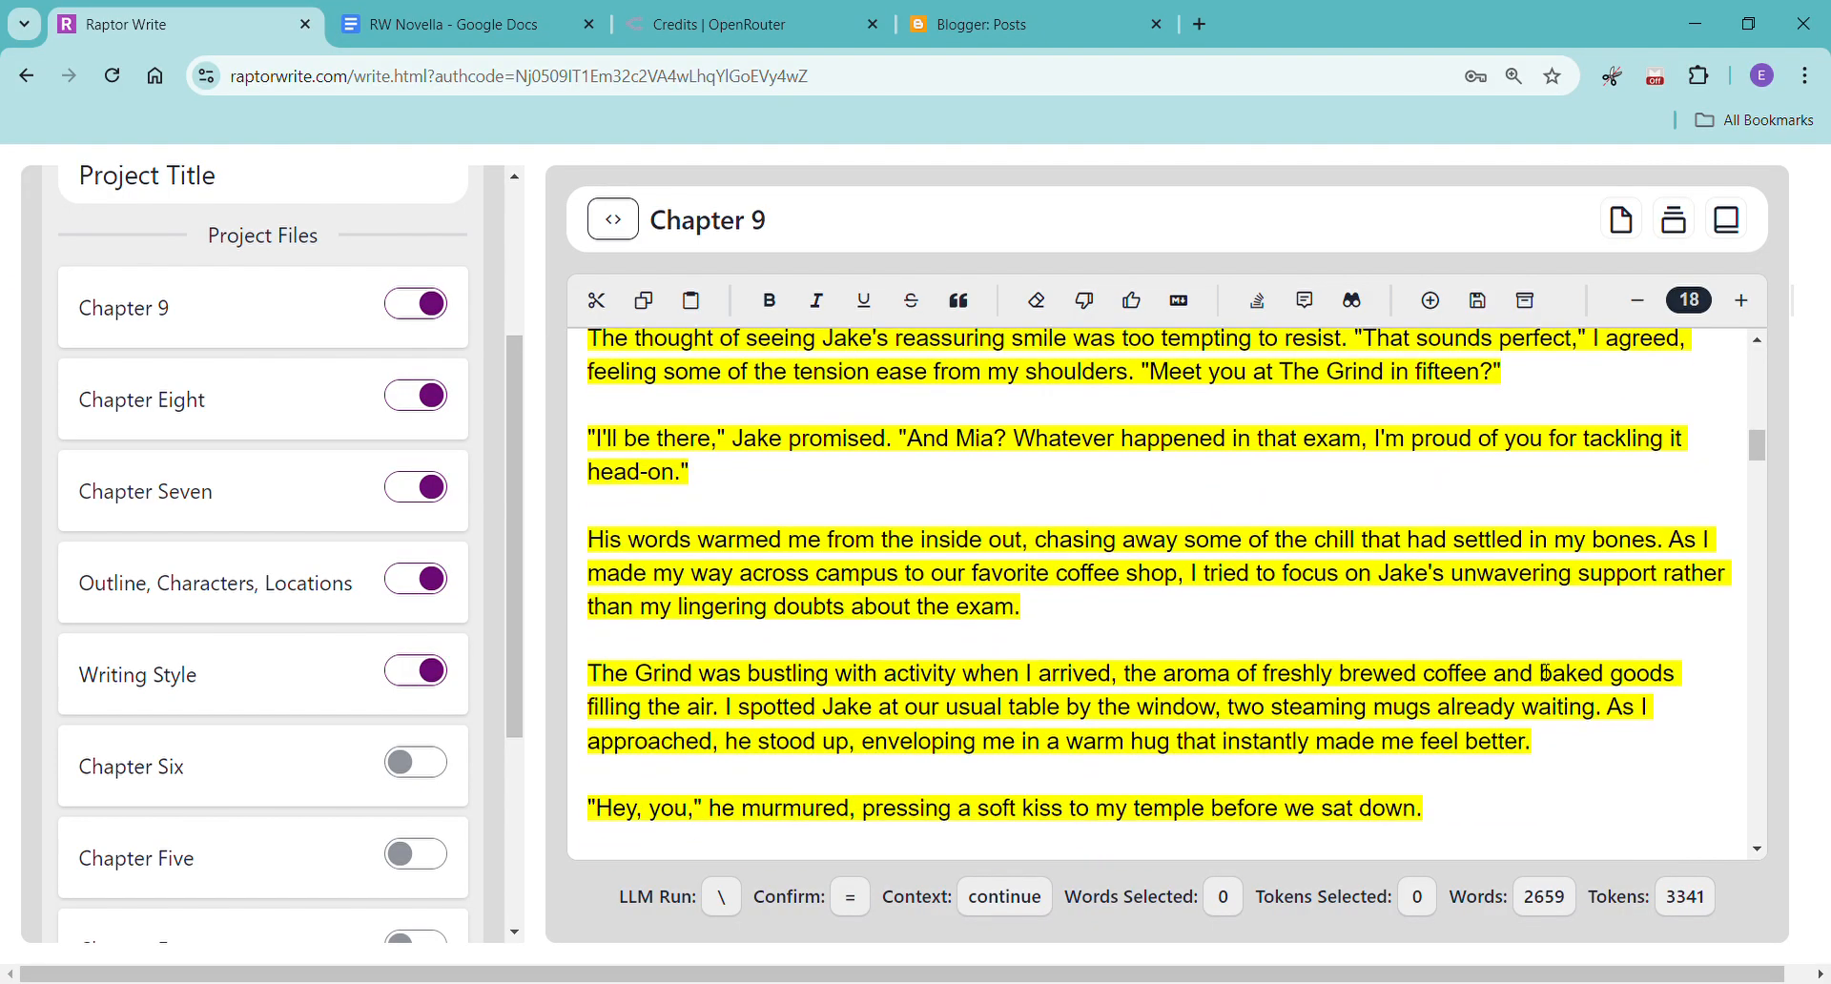
pyautogui.scroll(-2, 1548, 671)
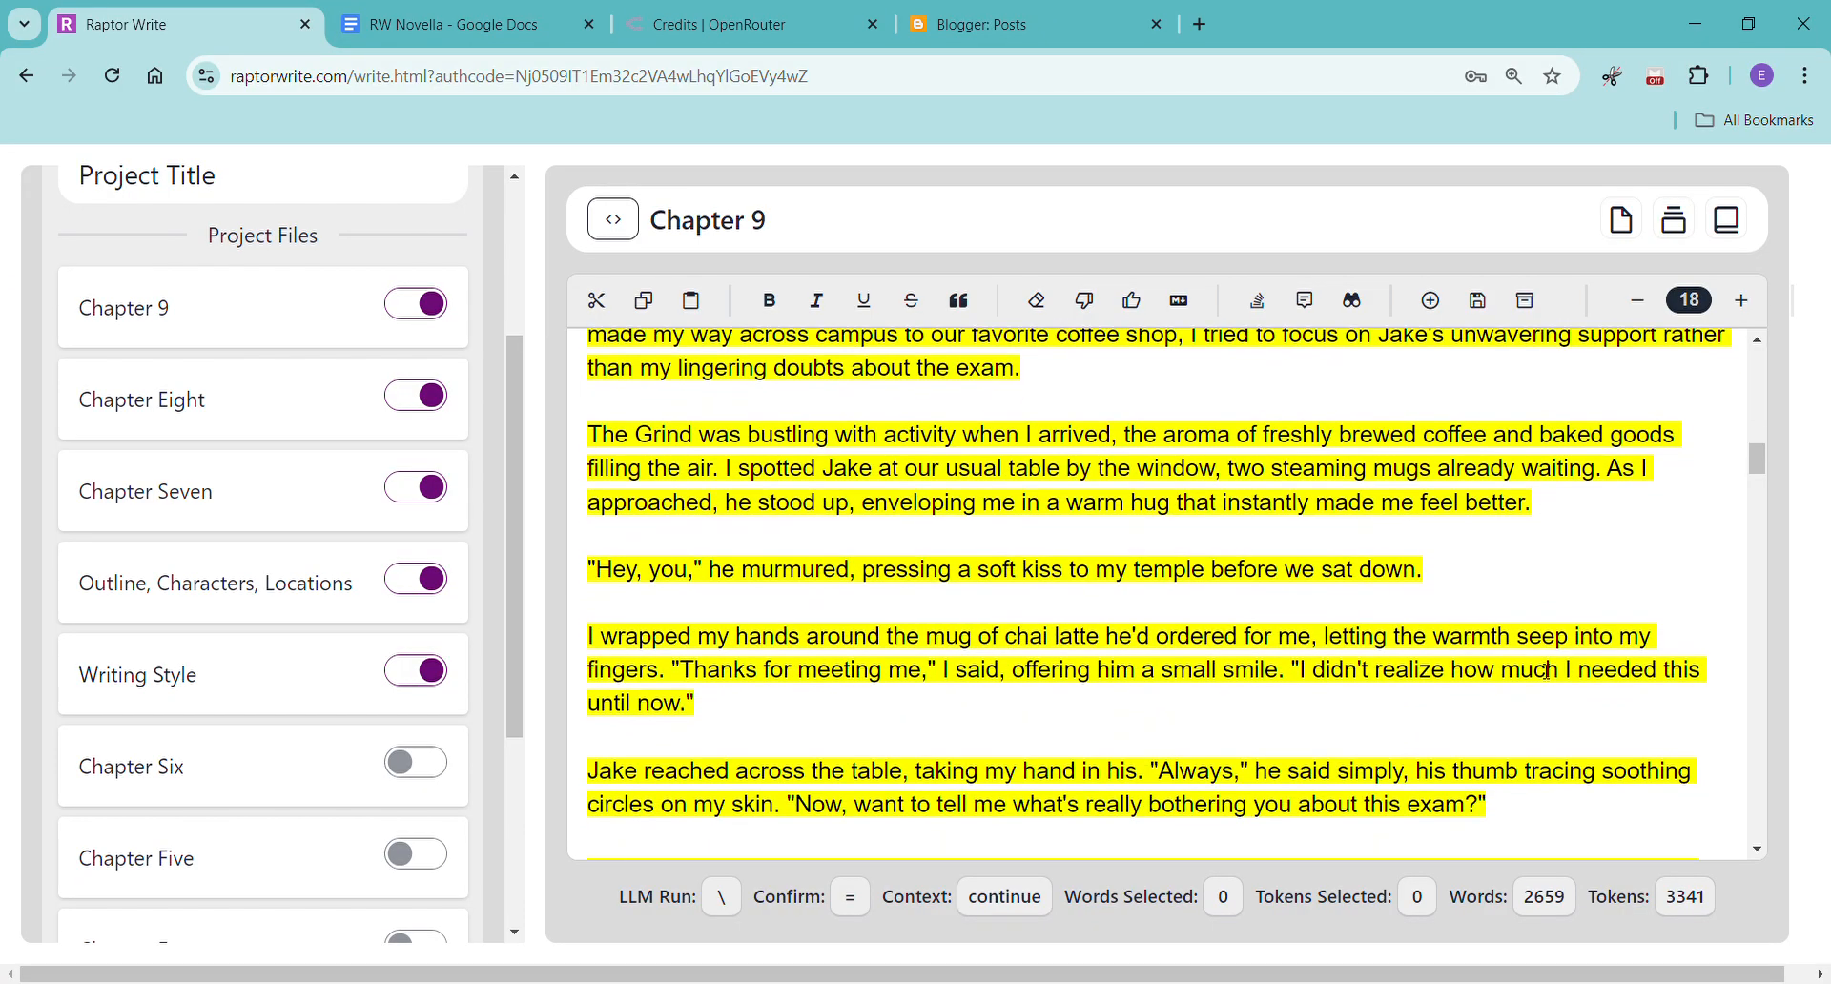
pyautogui.scroll(-3, 1547, 671)
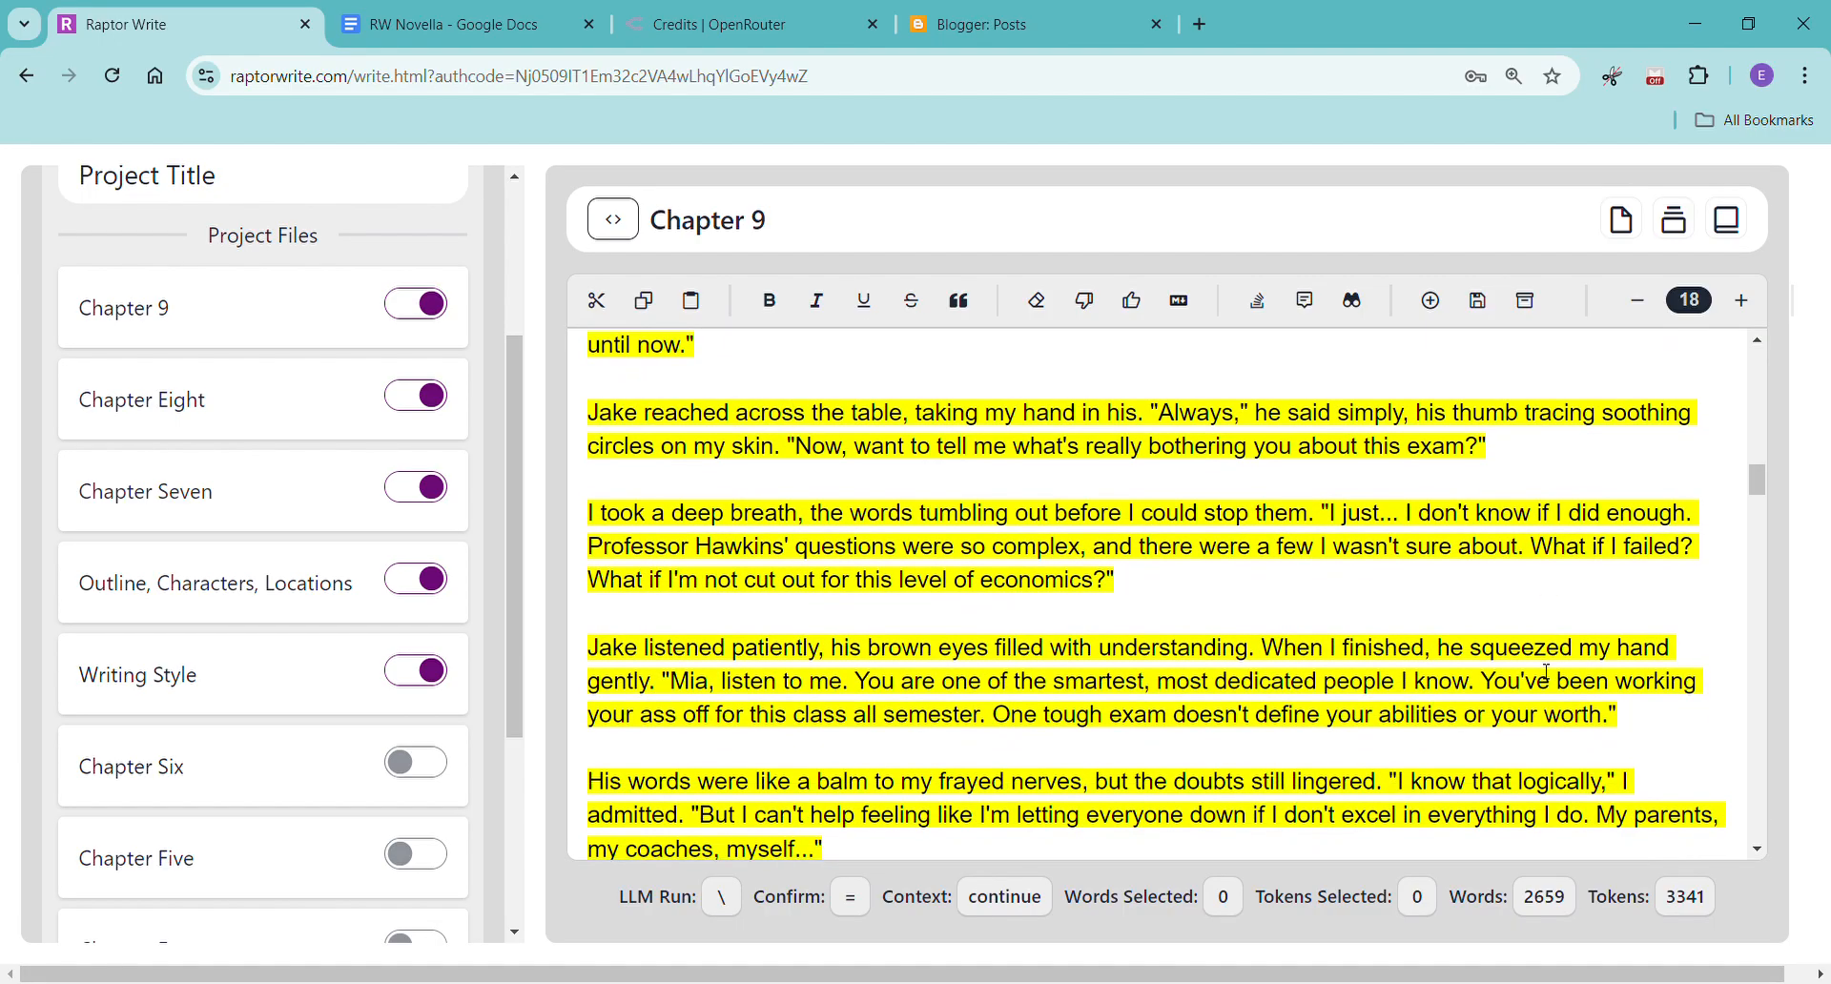
pyautogui.scroll(-2, 1547, 672)
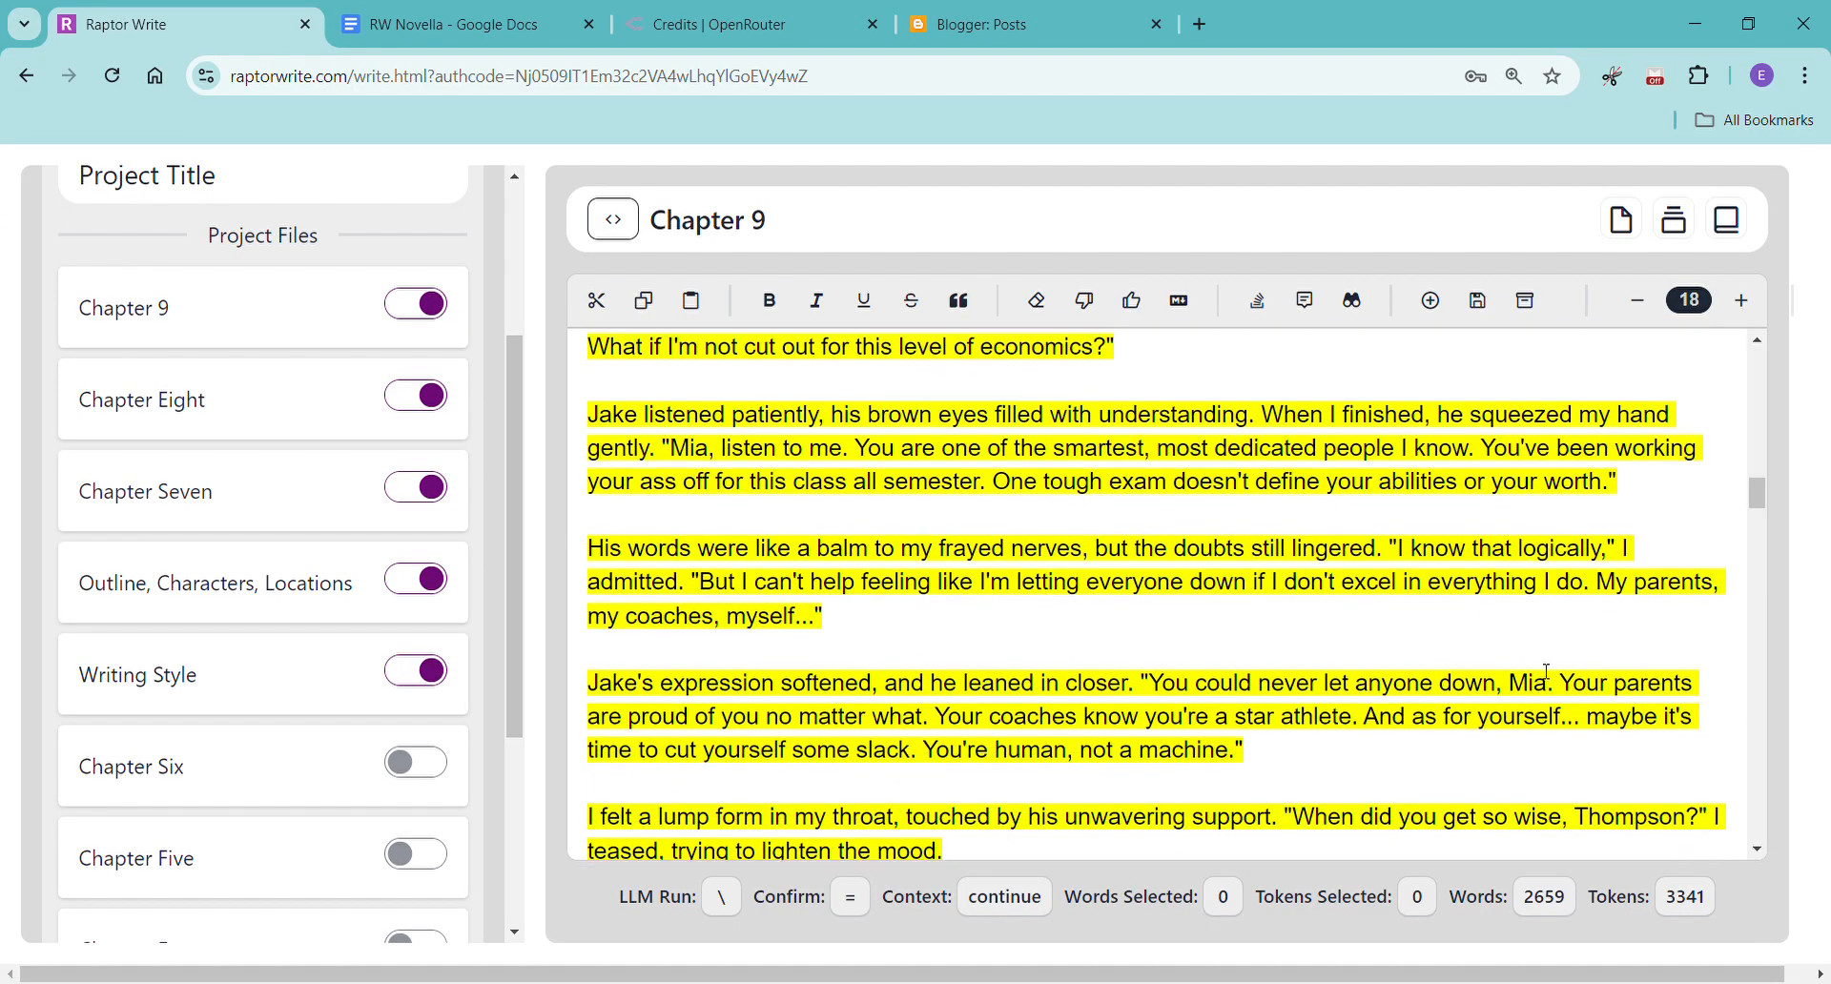
pyautogui.scroll(-2, 1547, 673)
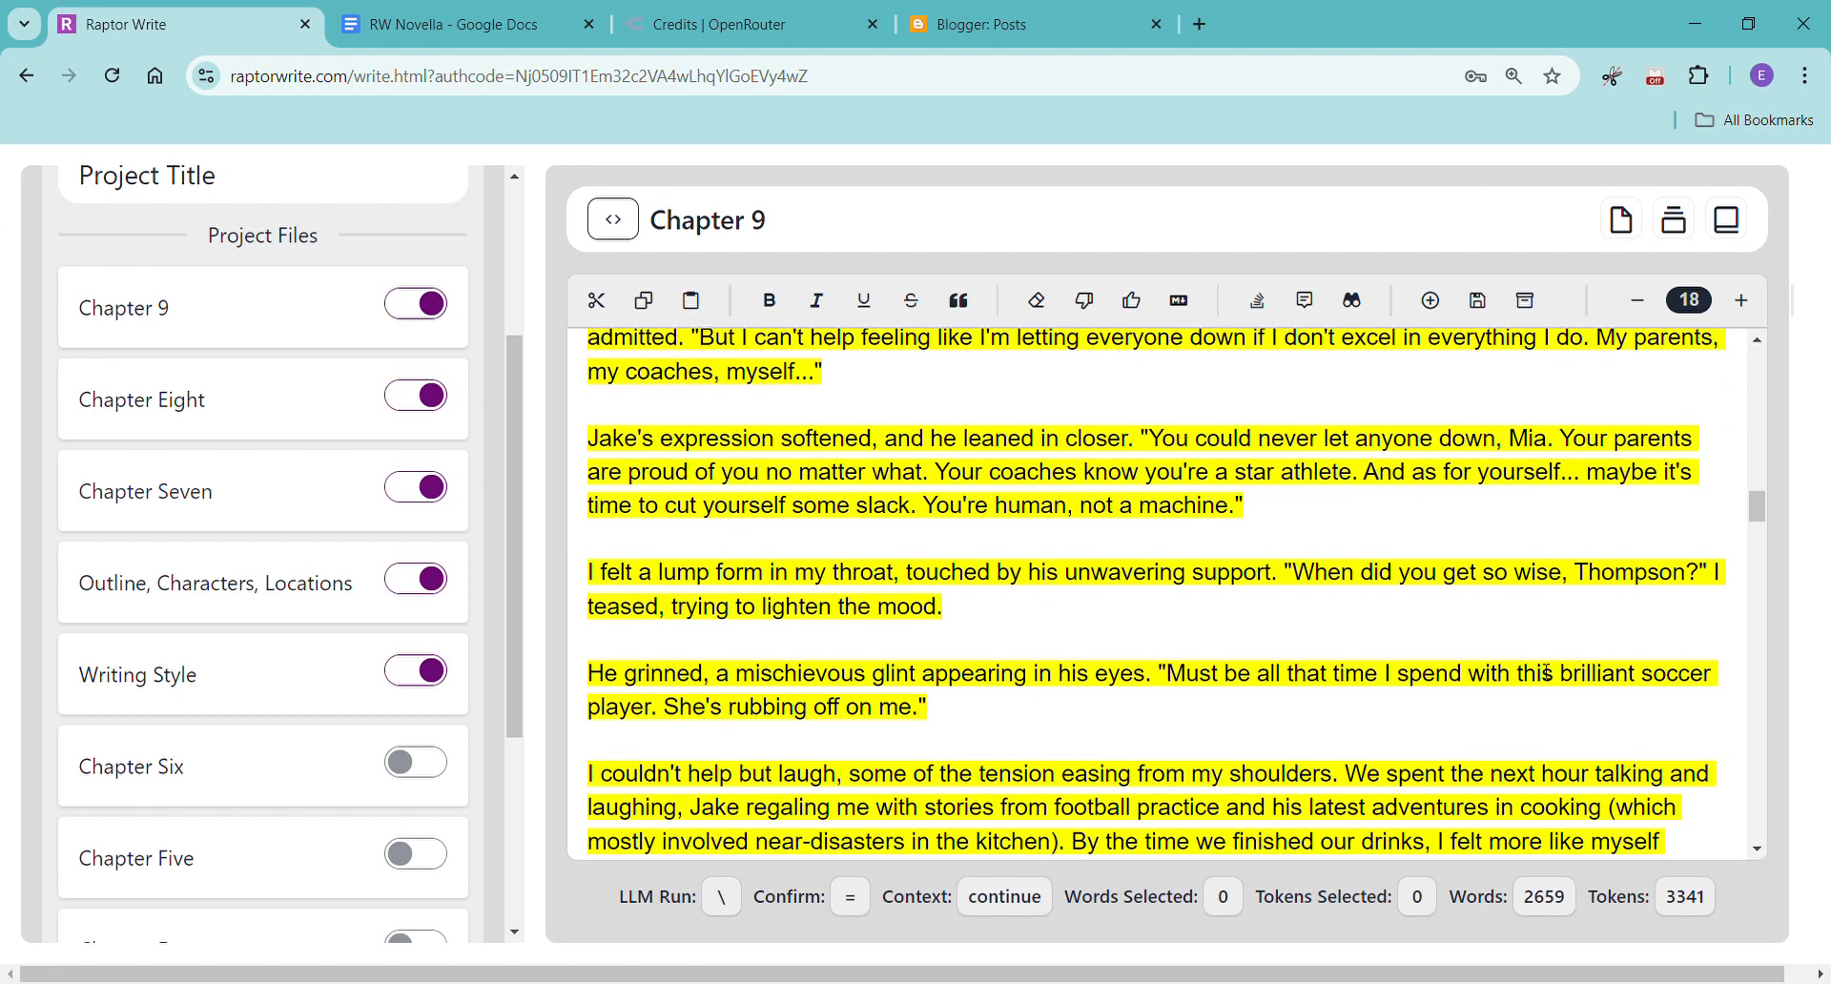
pyautogui.scroll(-4, 1547, 672)
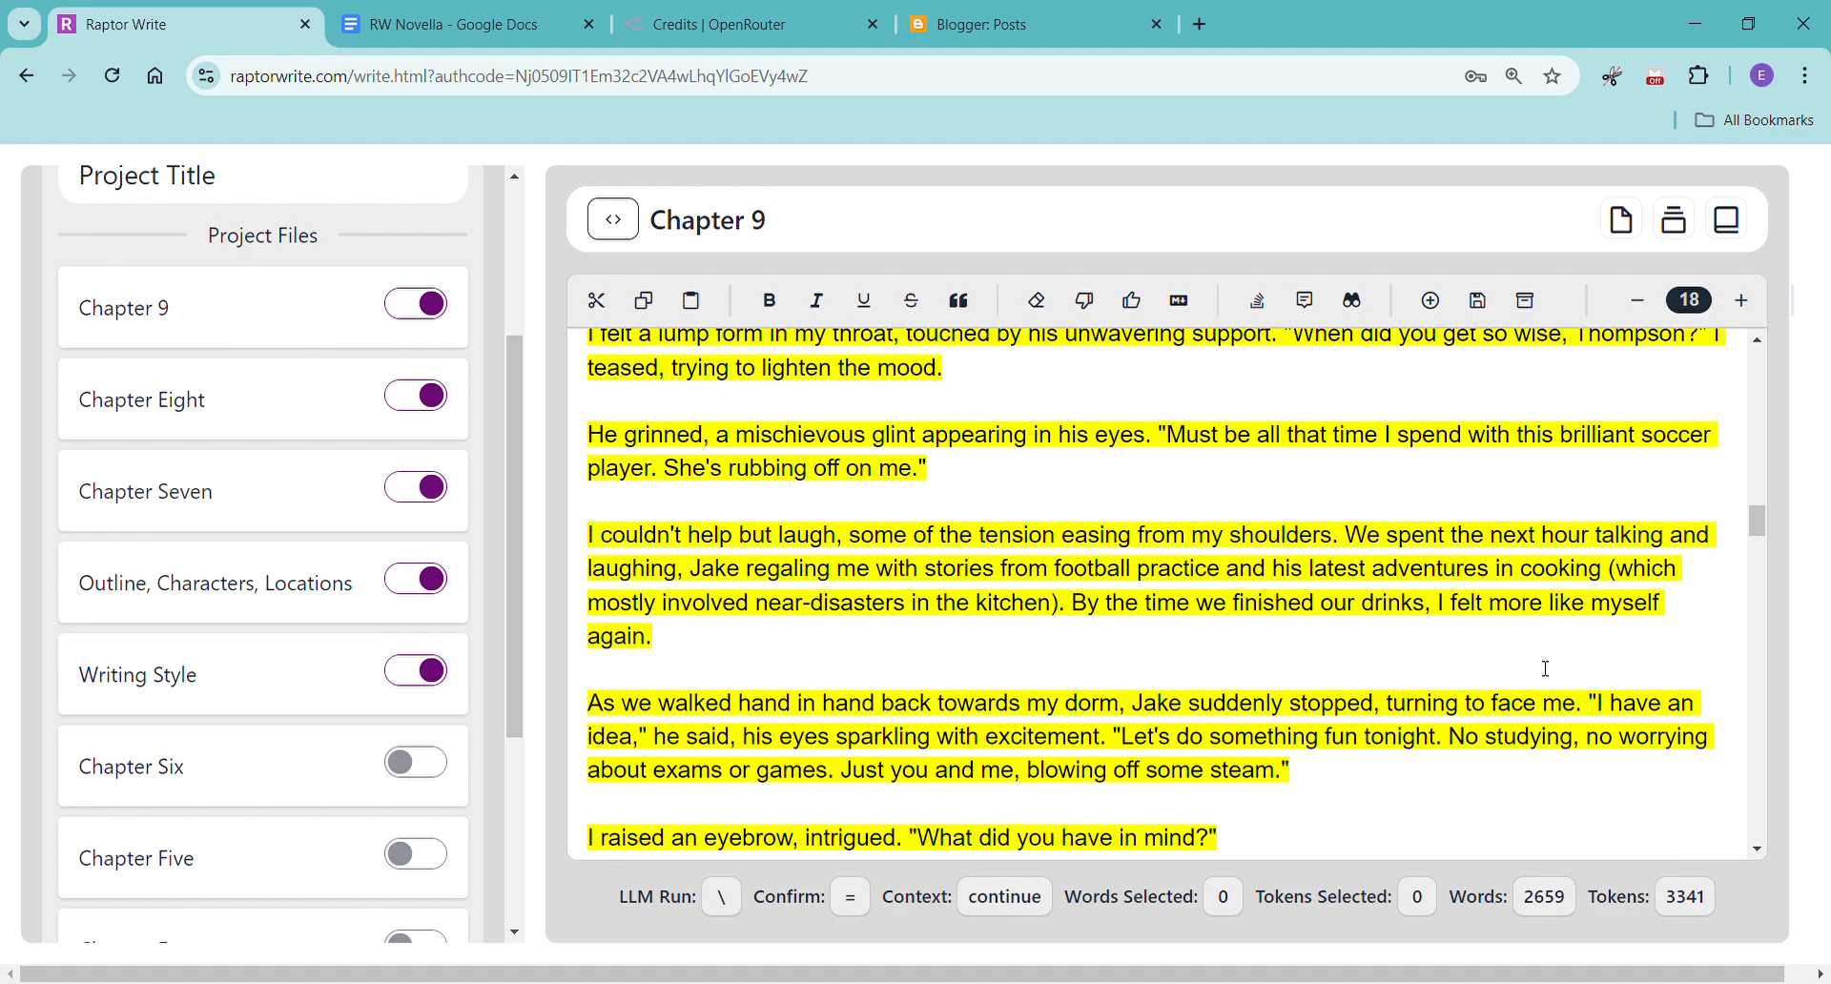
pyautogui.scroll(-1, 1547, 669)
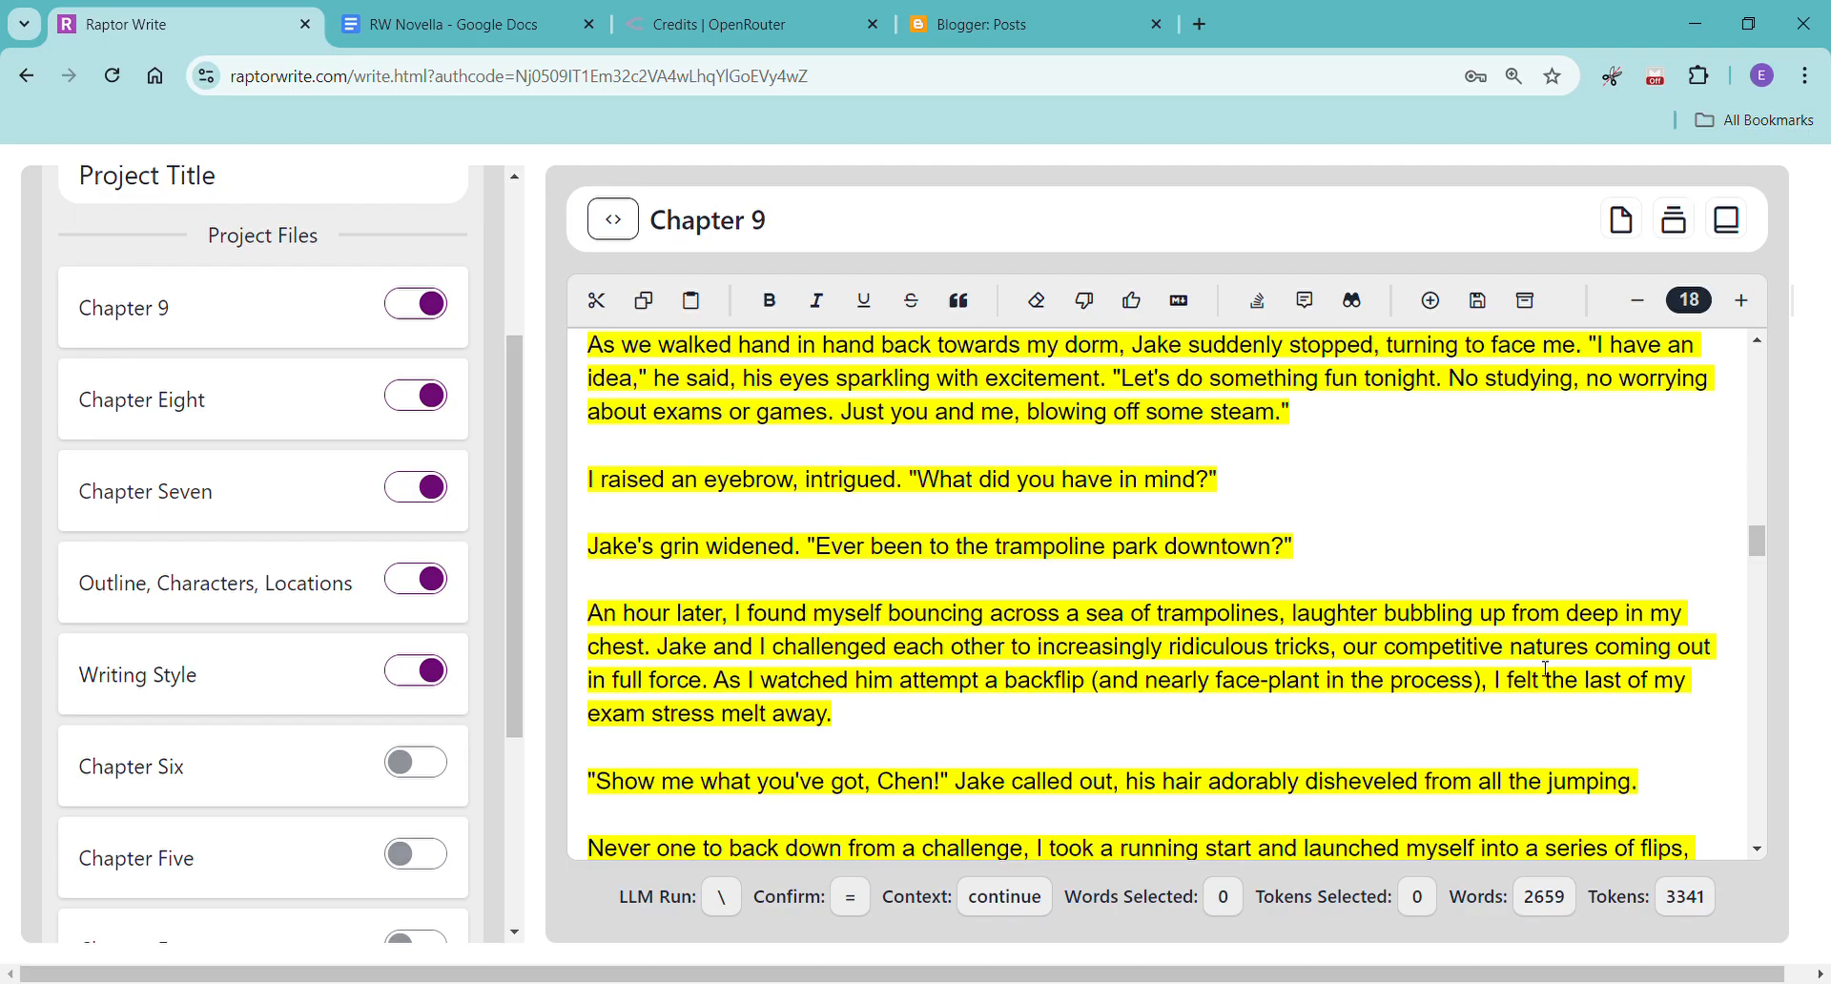
pyautogui.scroll(-2, 1548, 667)
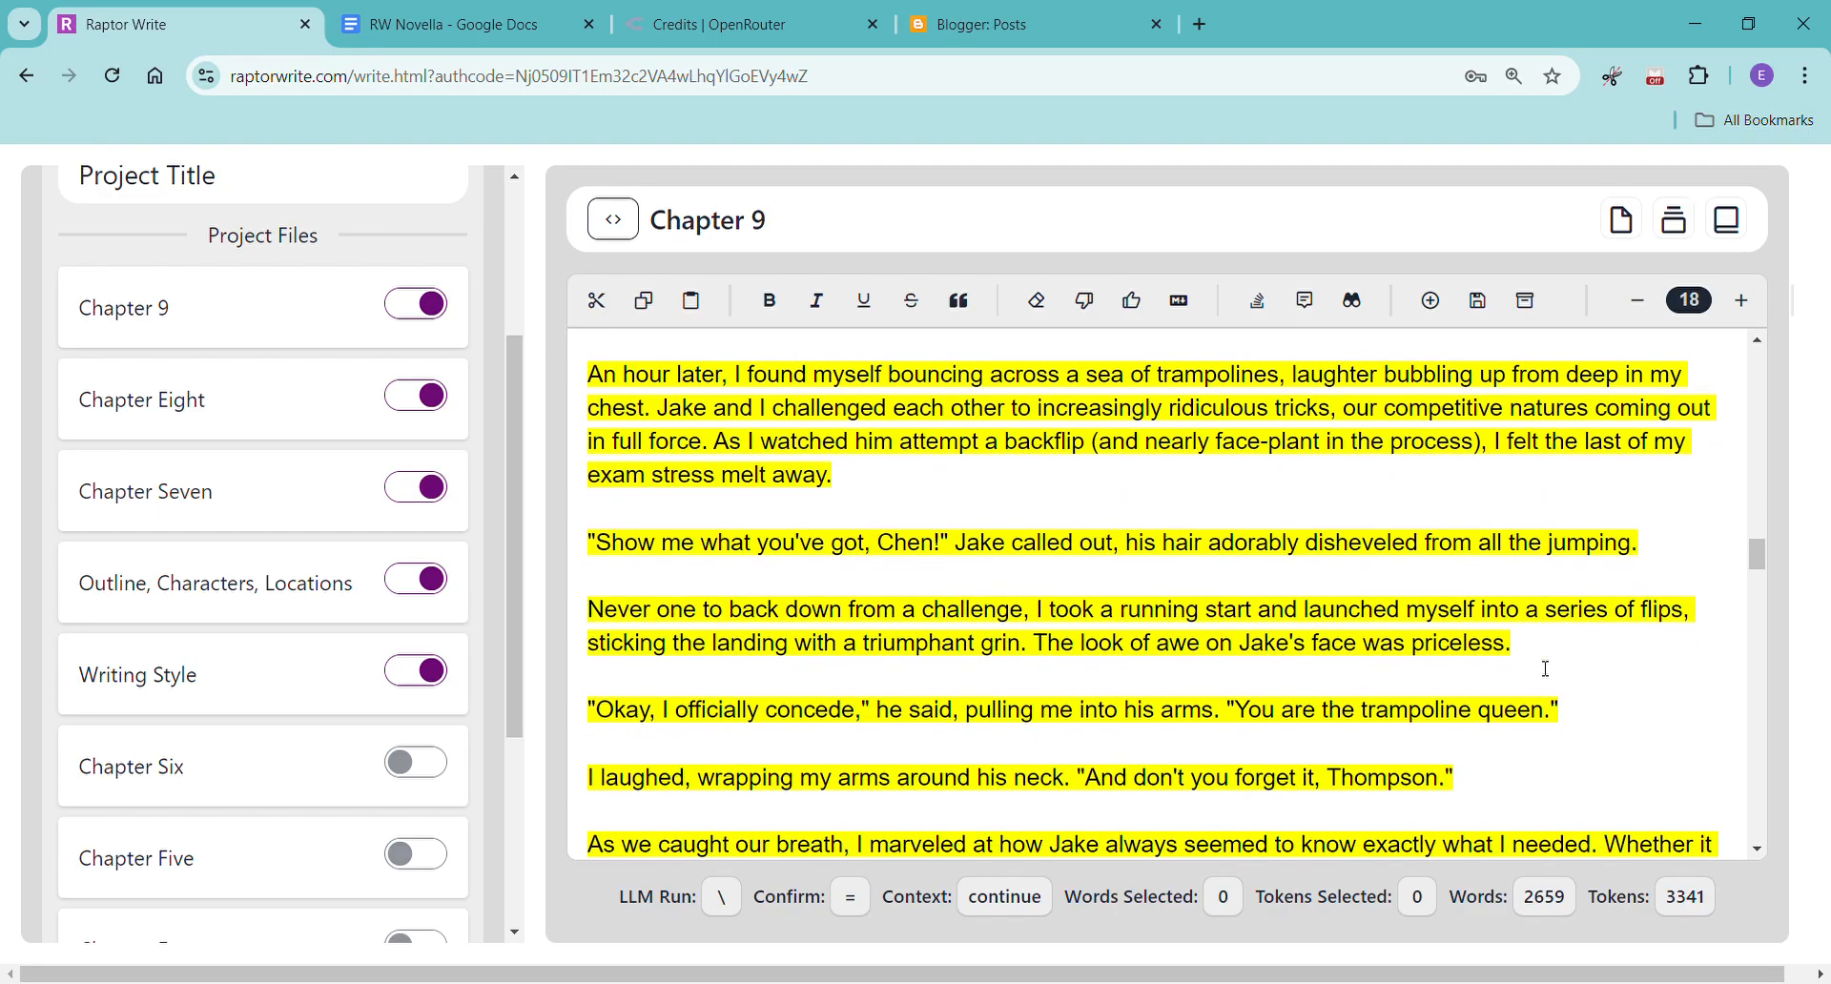
pyautogui.scroll(-1, 1547, 669)
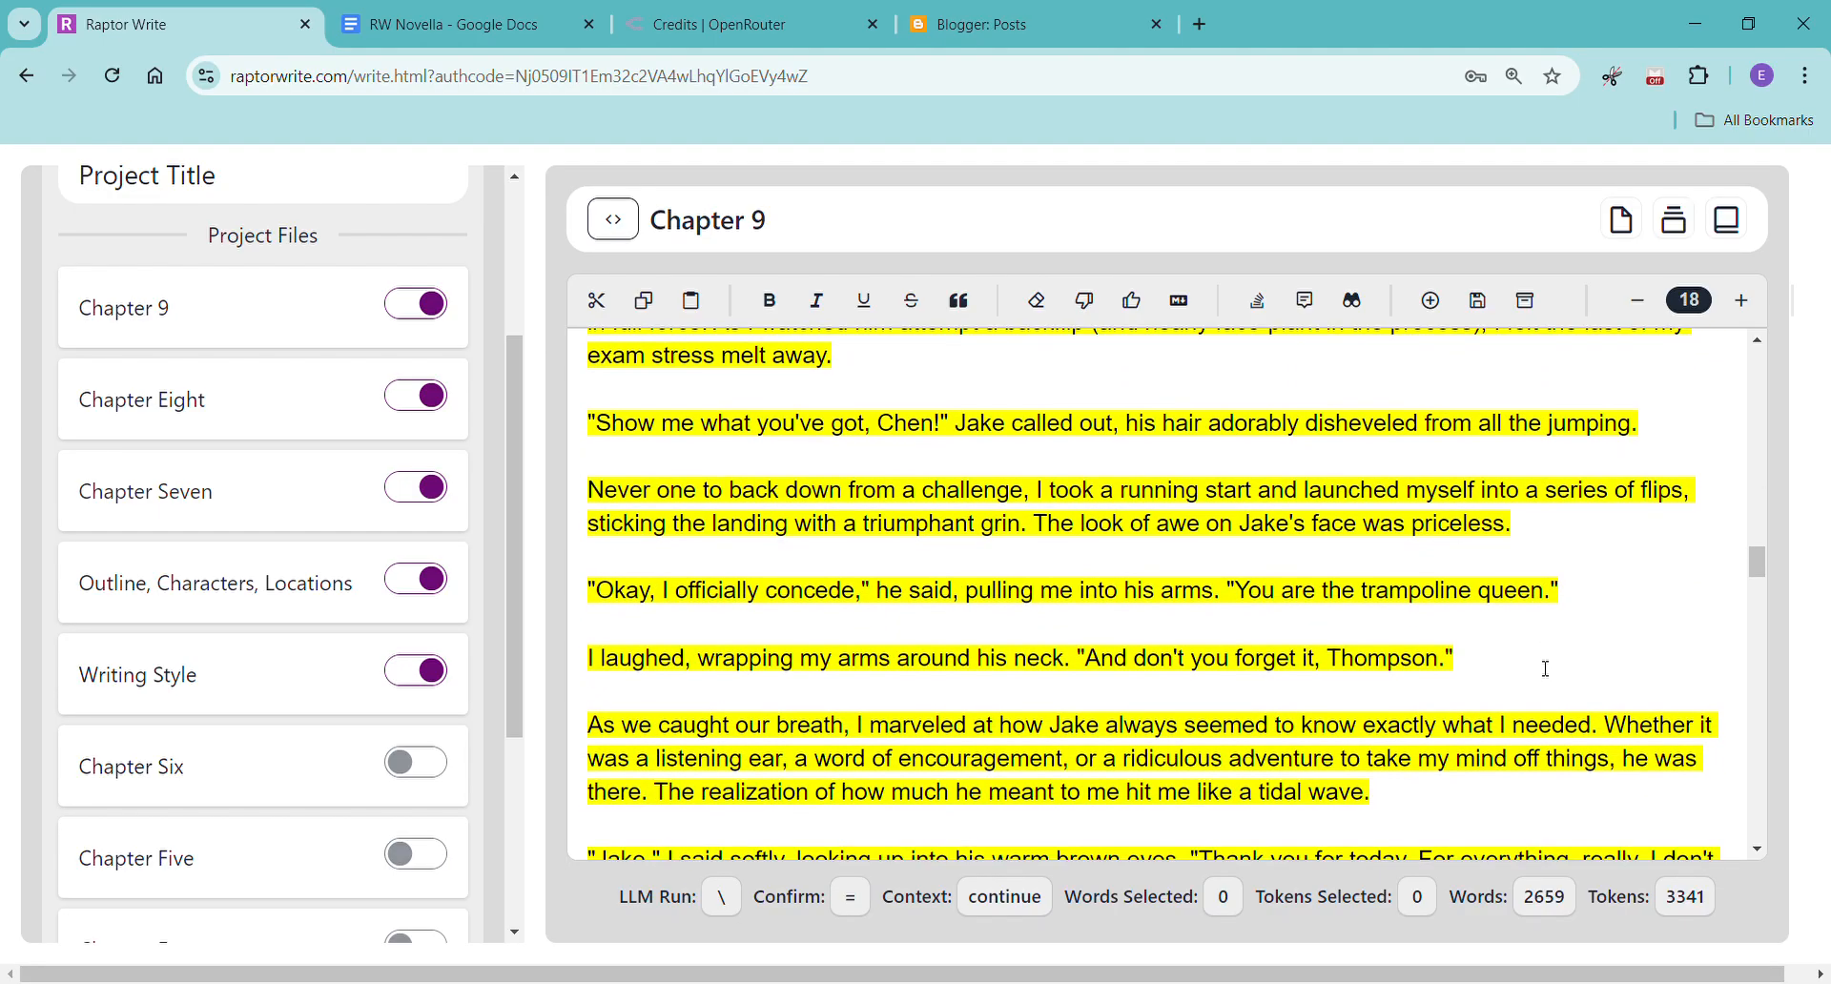
pyautogui.scroll(-2, 1547, 669)
pyautogui.scroll(-4, 1547, 670)
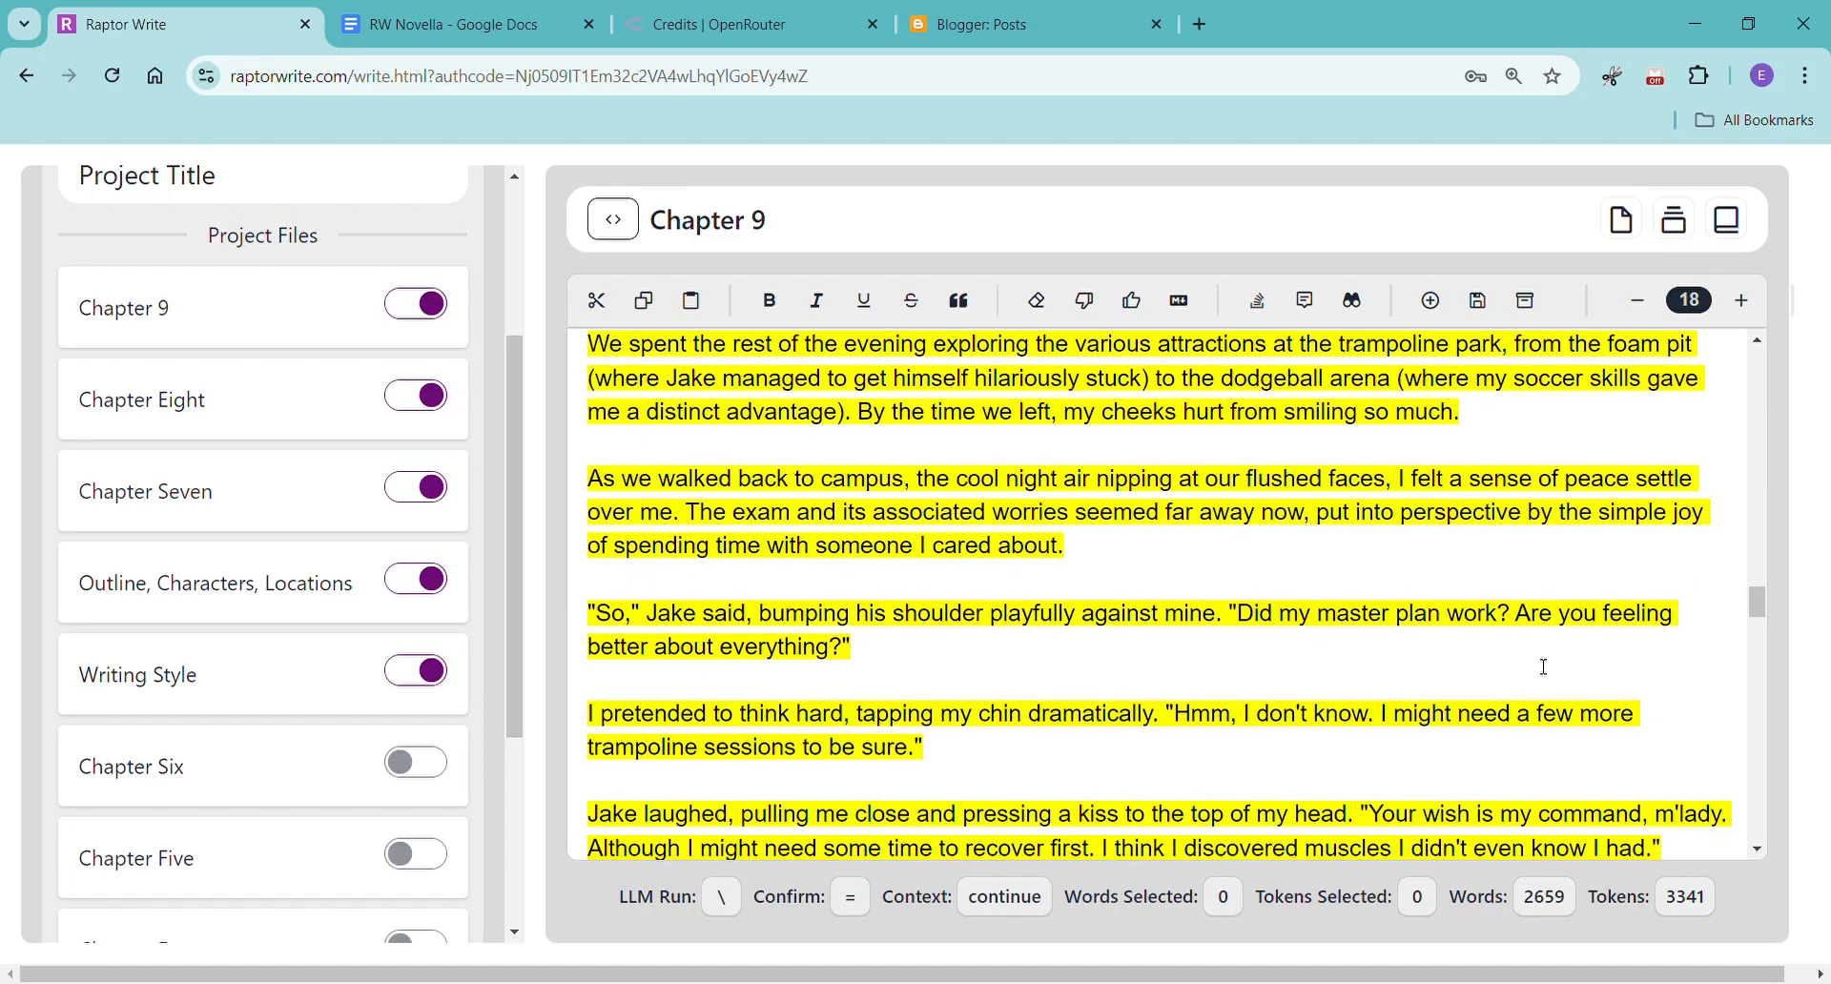
pyautogui.scroll(-2, 1545, 668)
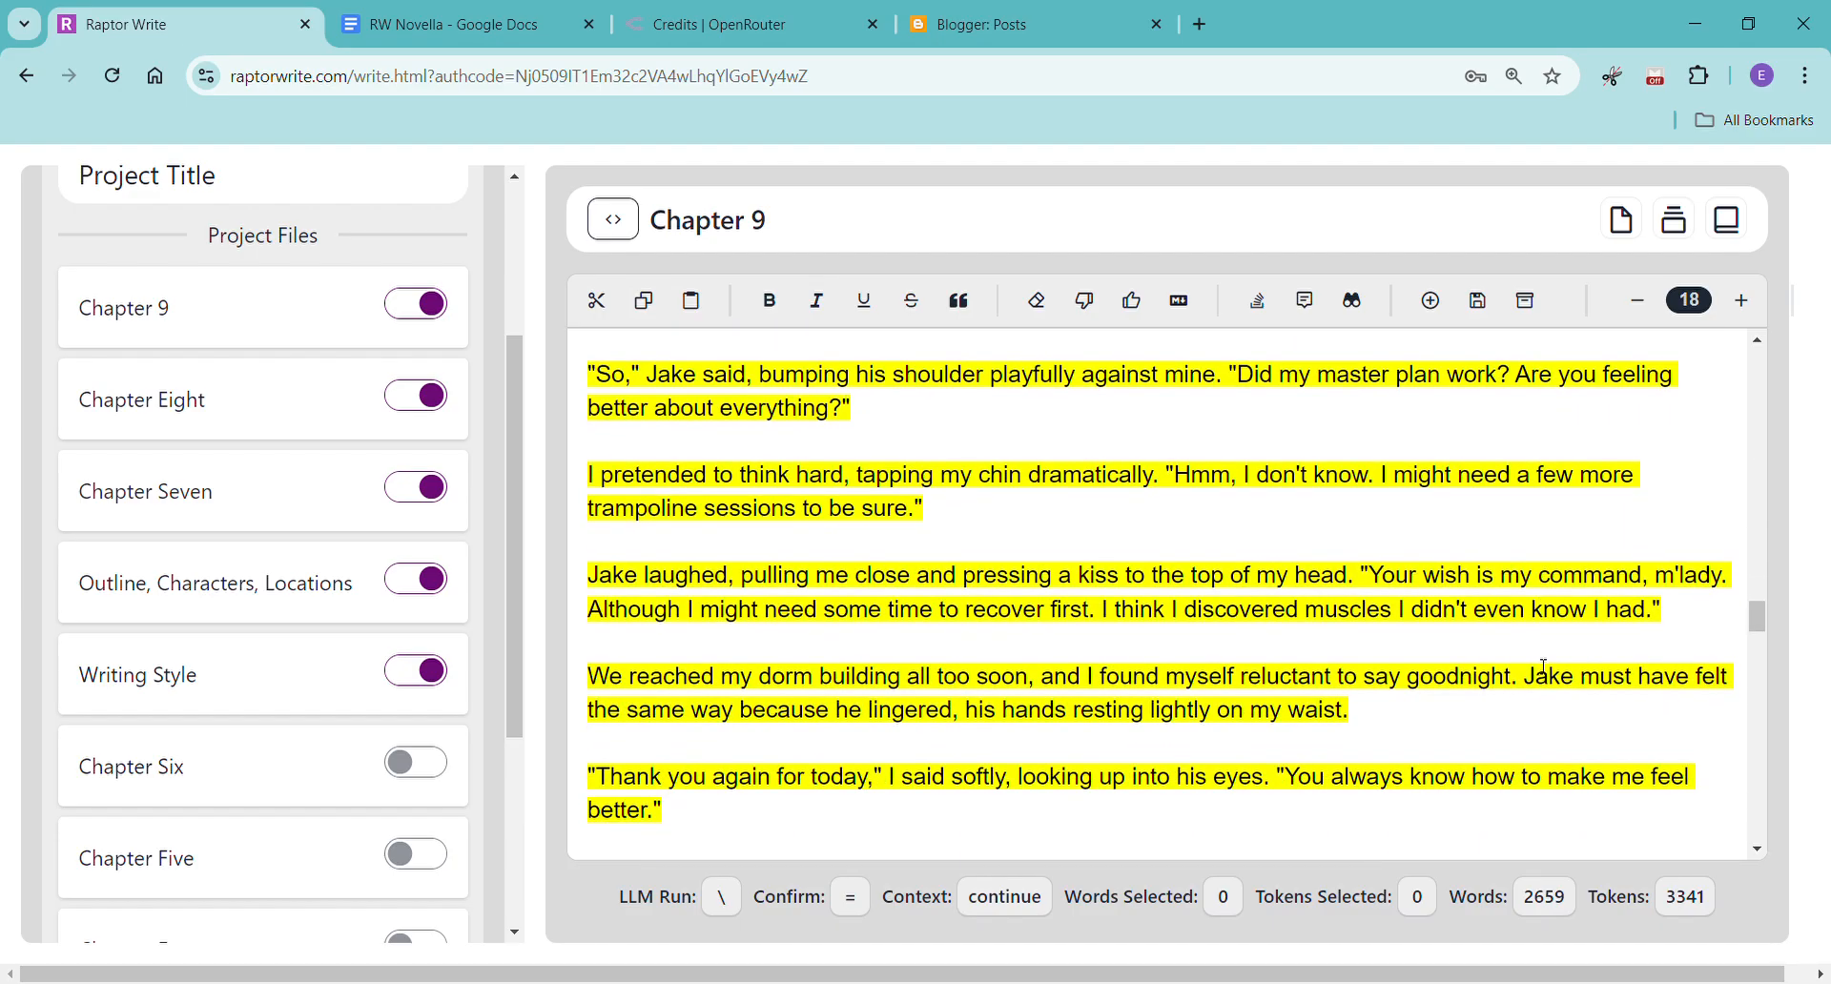
pyautogui.scroll(-5, 1545, 667)
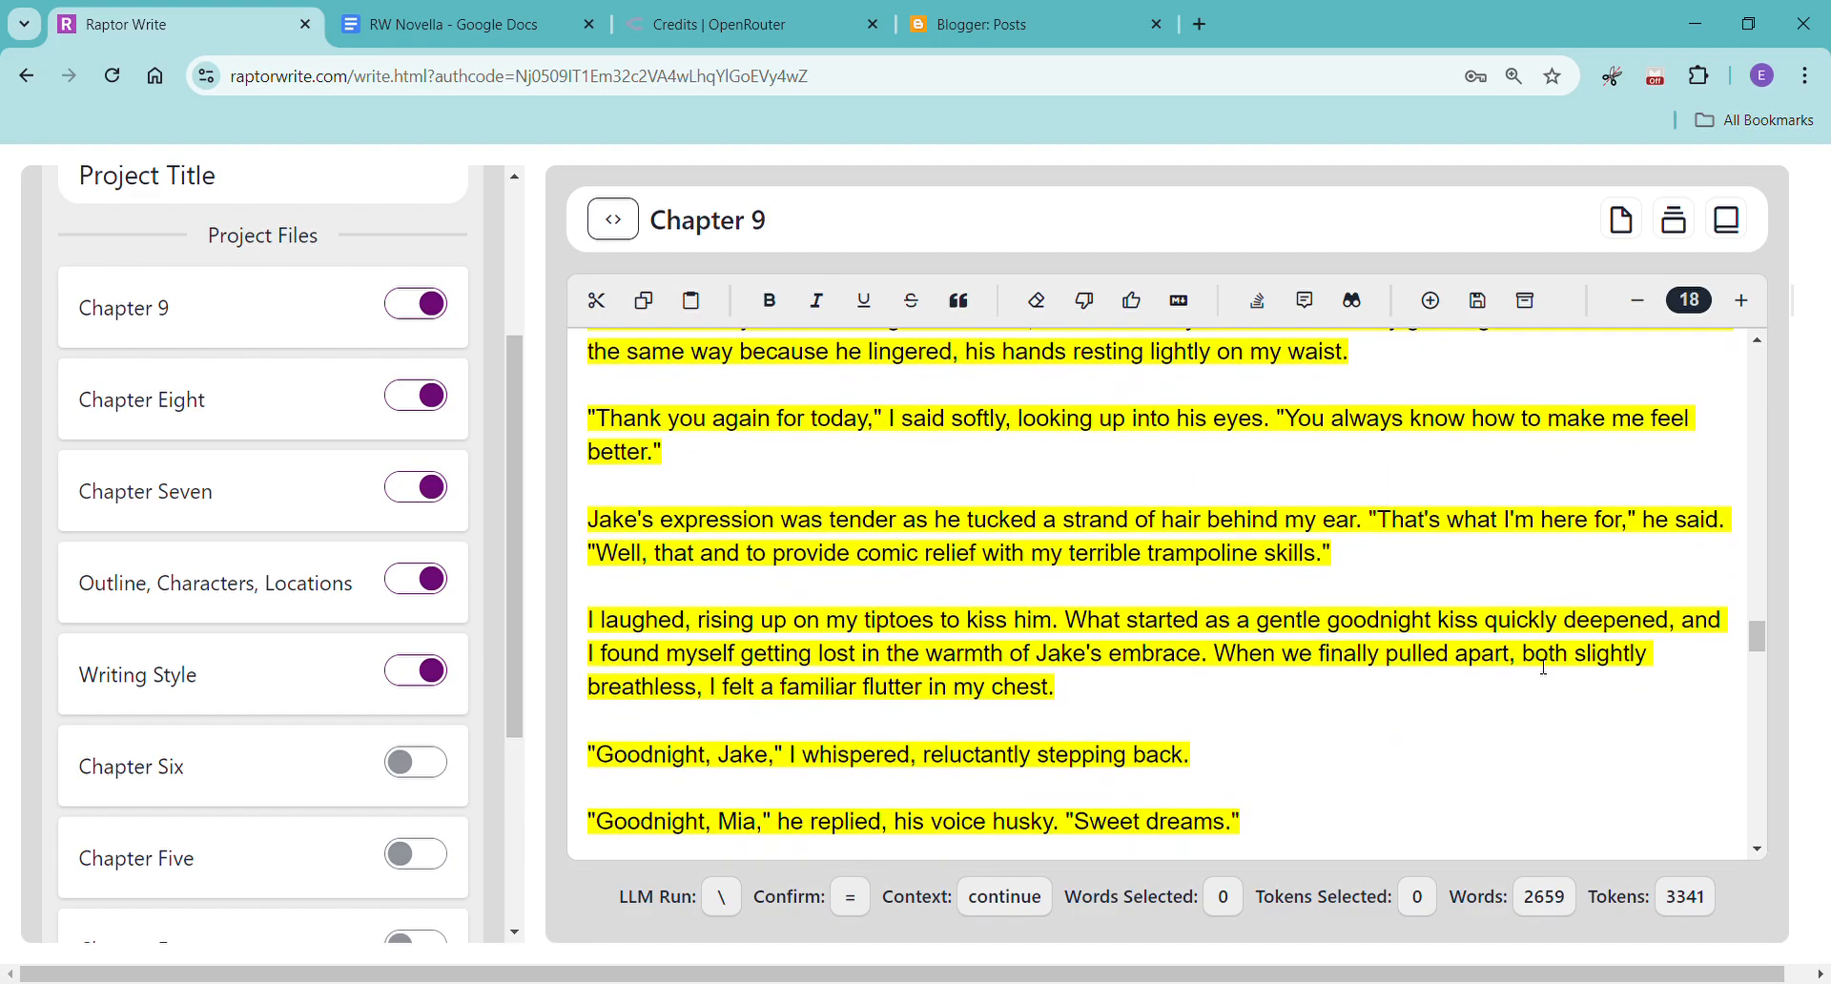
pyautogui.scroll(-2, 1545, 667)
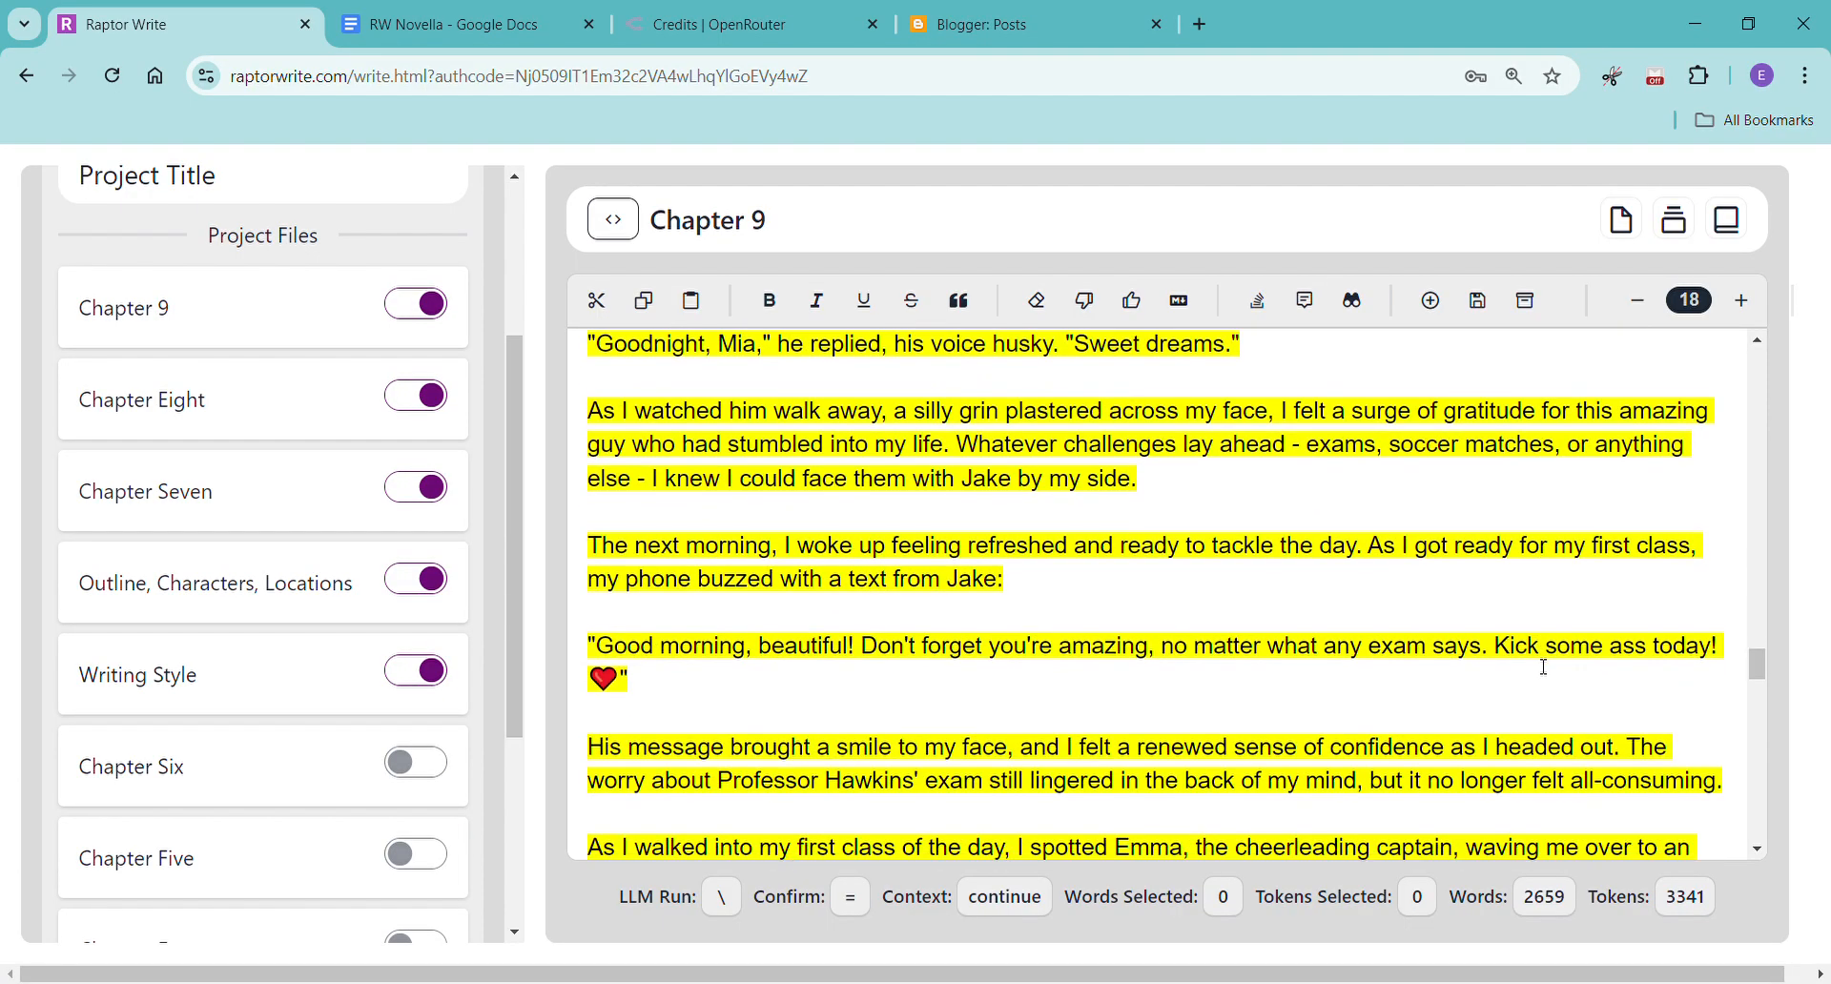
pyautogui.scroll(-2, 1545, 667)
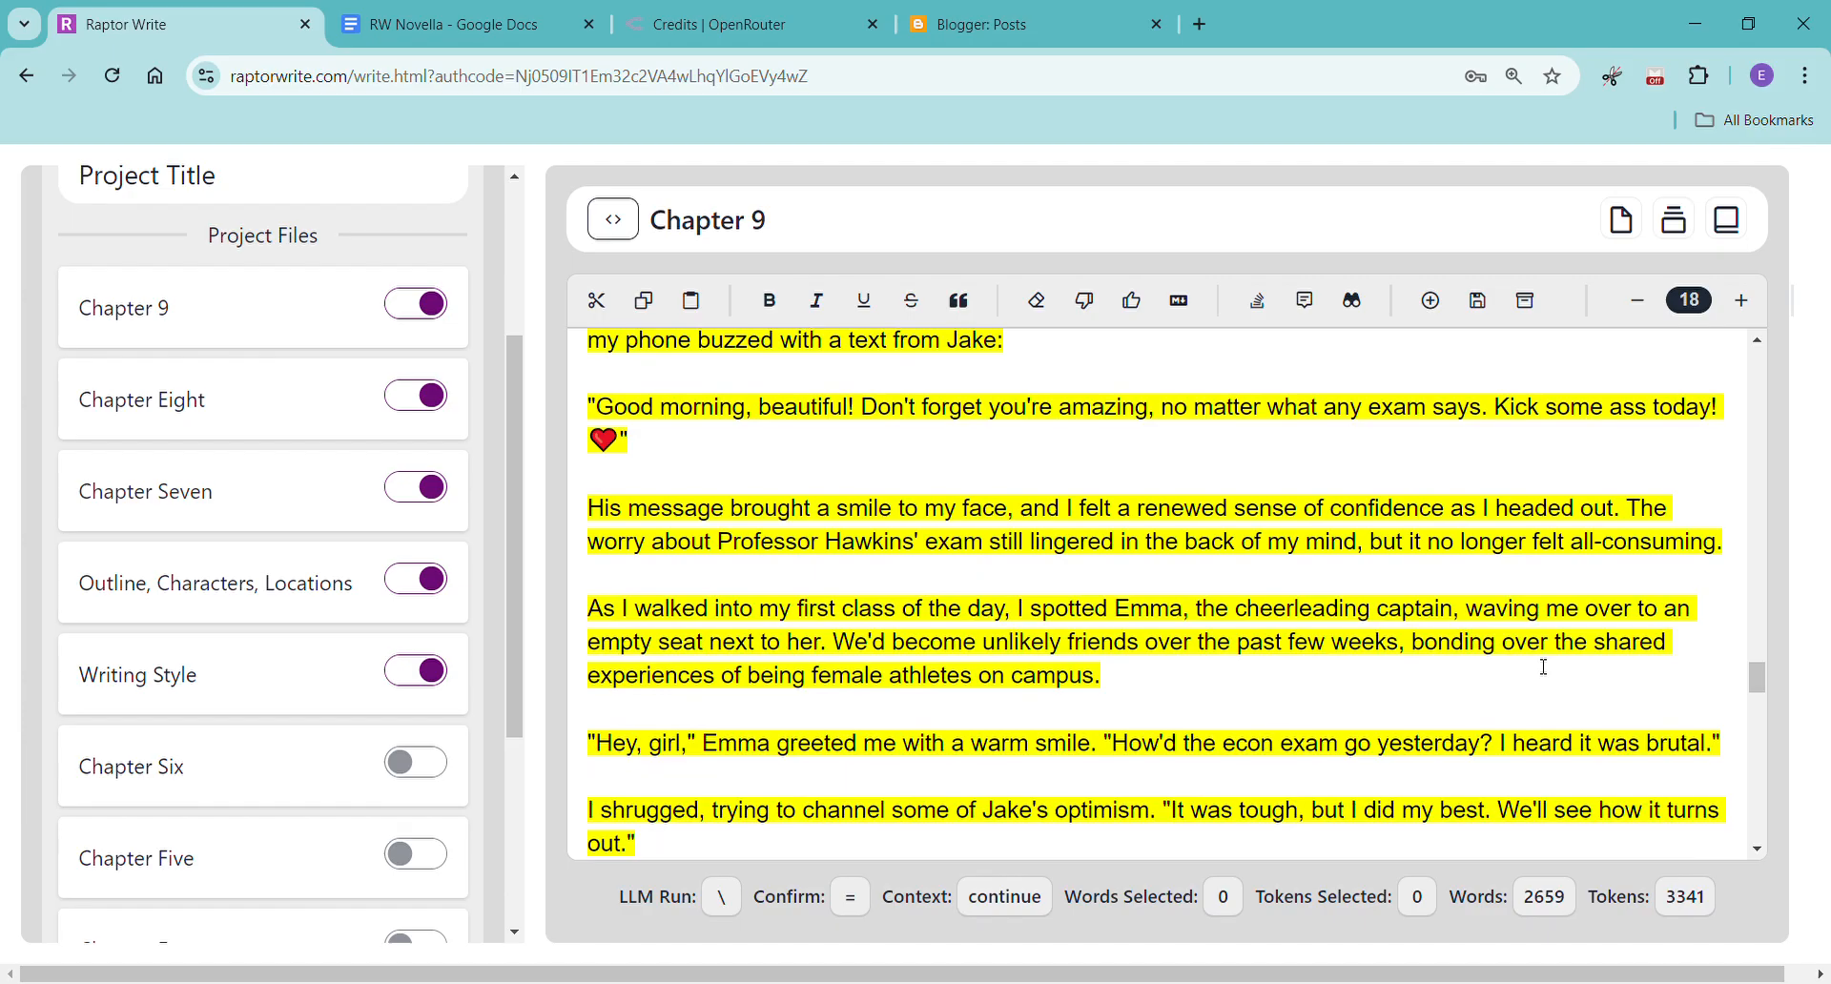
pyautogui.scroll(-1, 1545, 668)
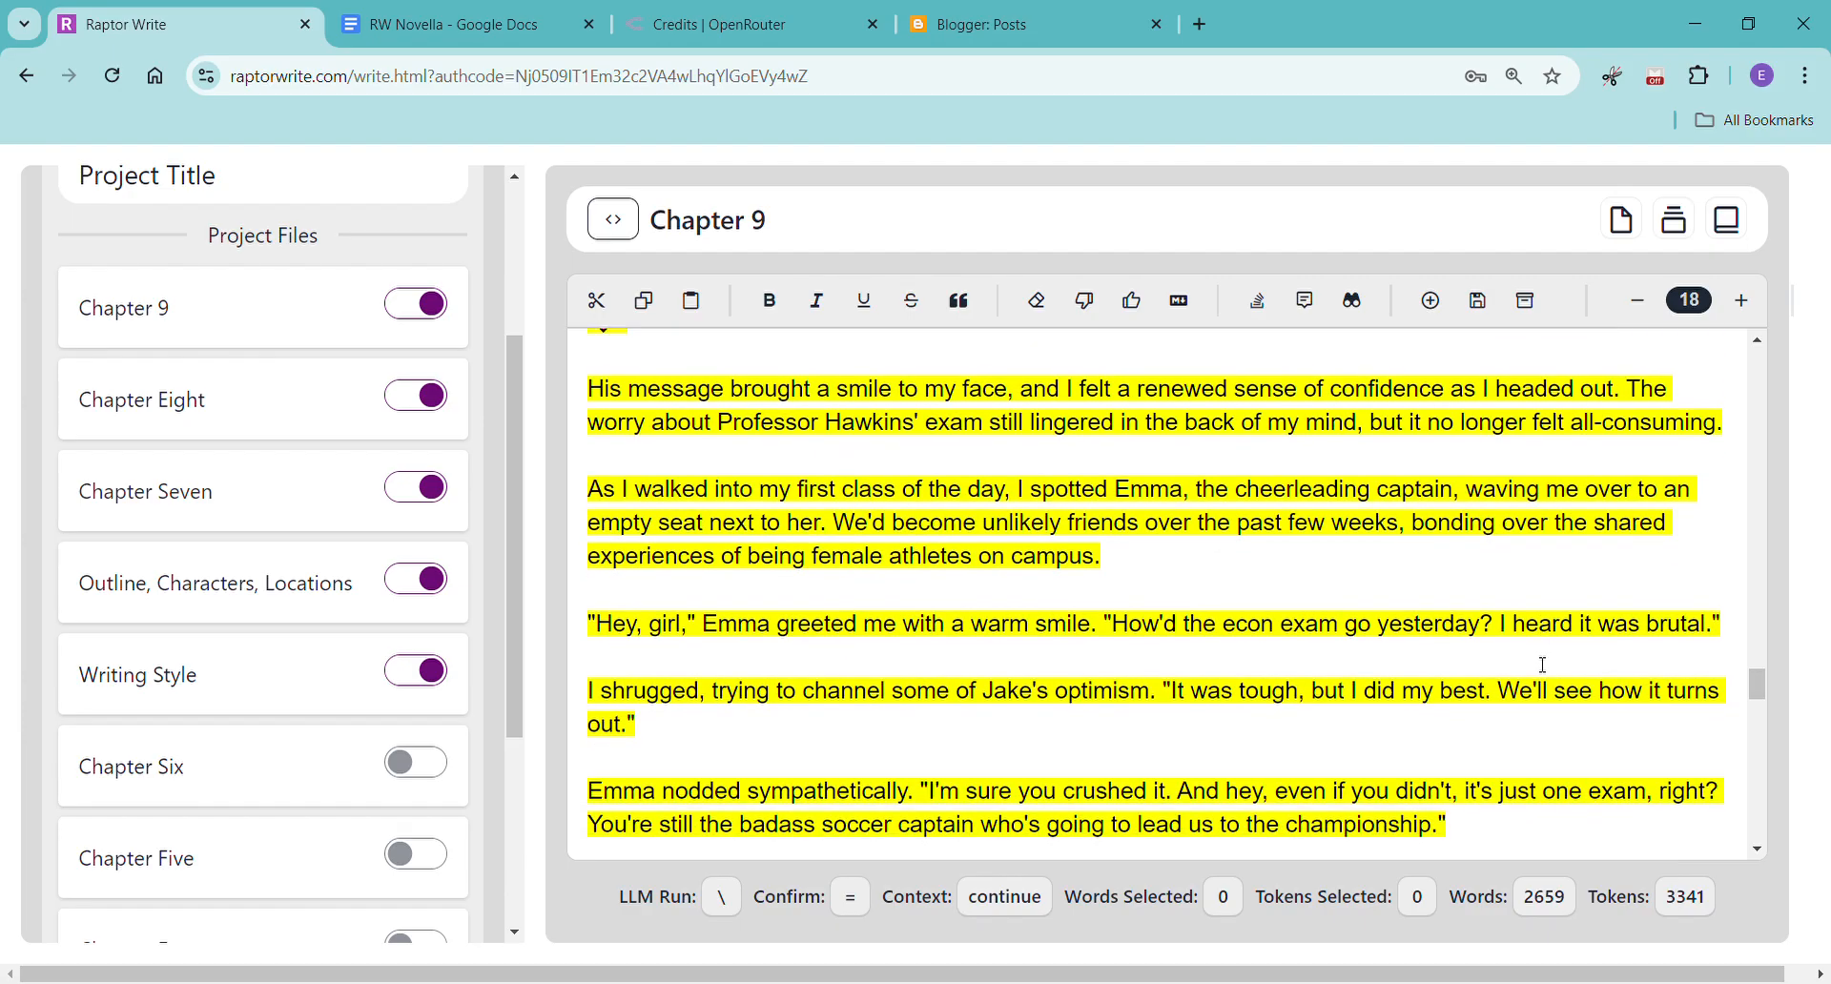
pyautogui.scroll(-3, 1543, 665)
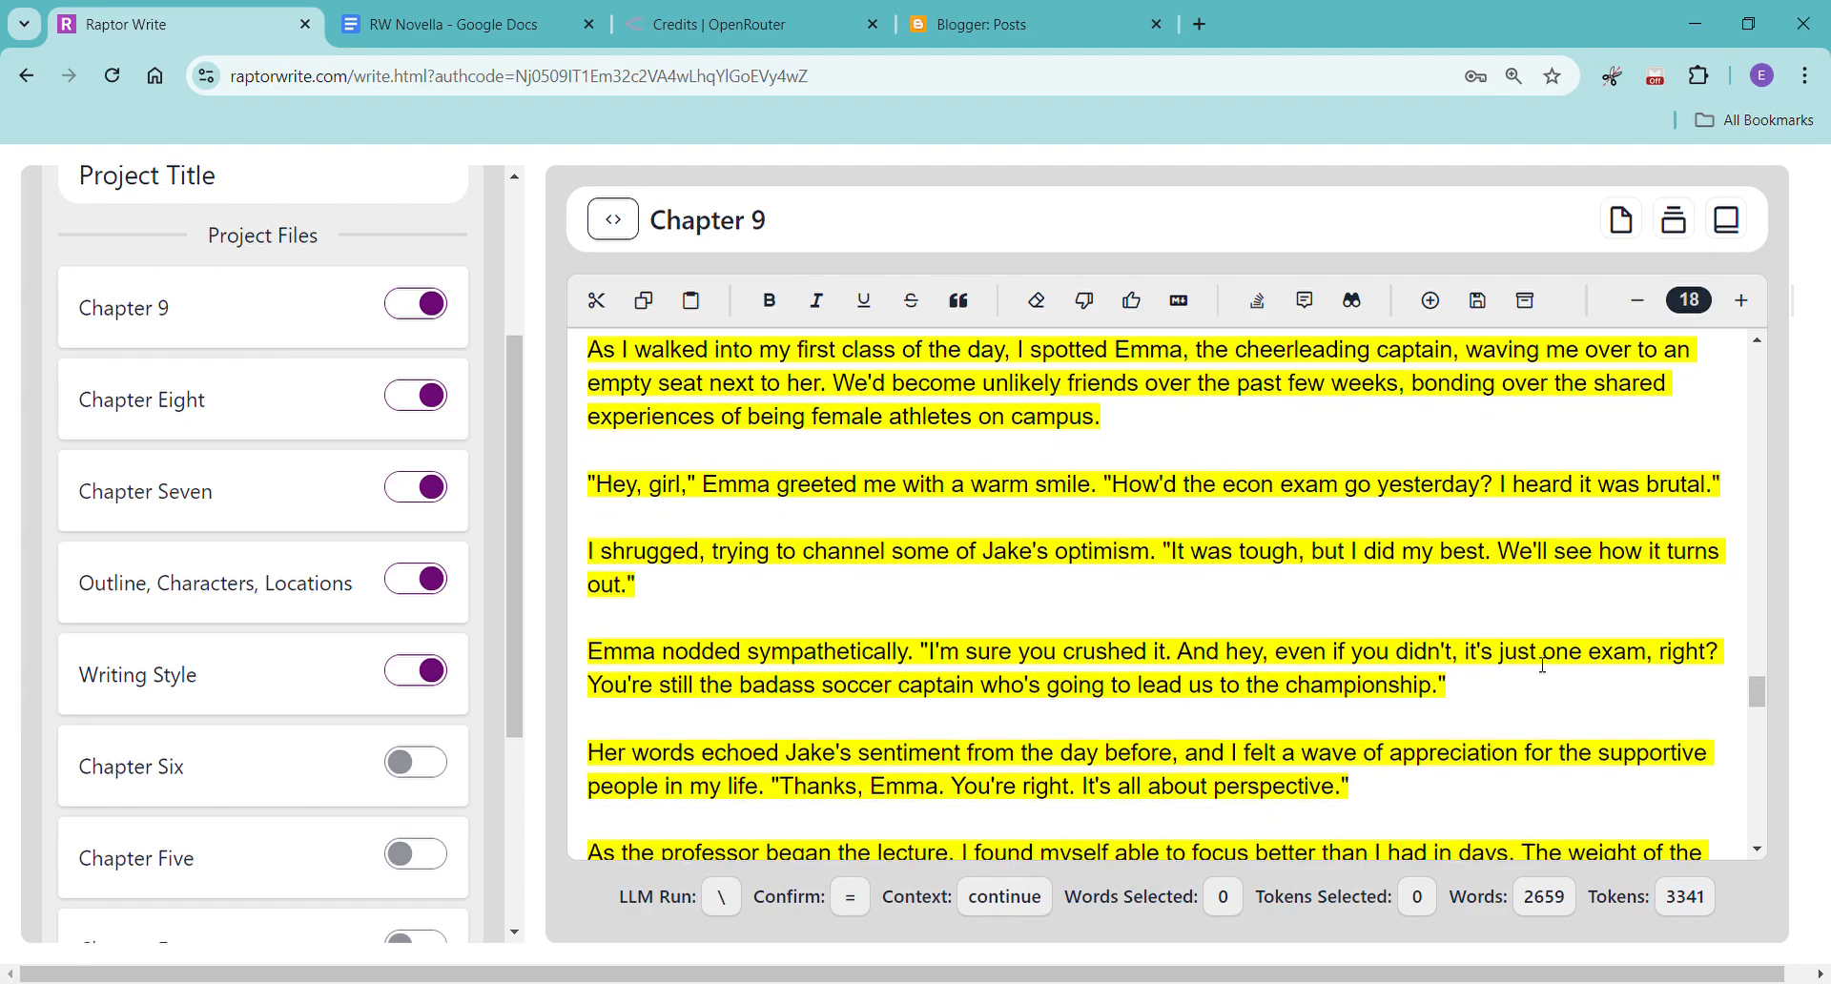
pyautogui.scroll(-2, 1543, 666)
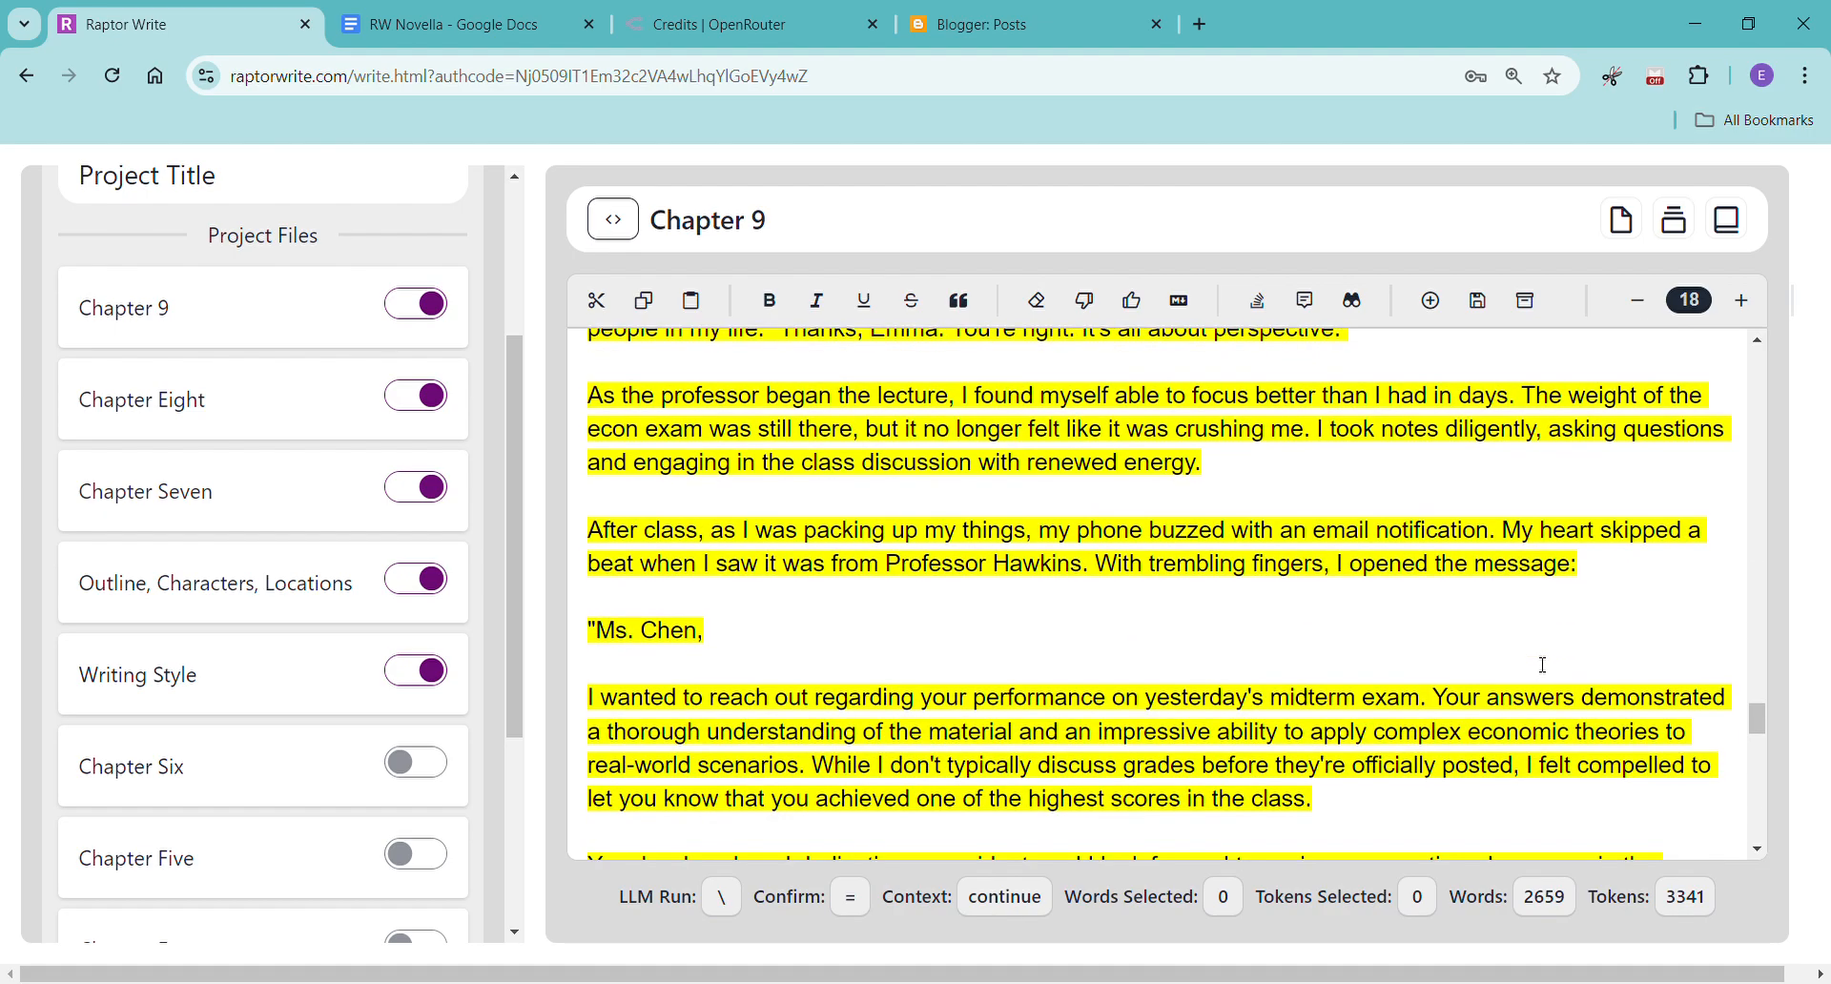
pyautogui.scroll(-3, 1543, 665)
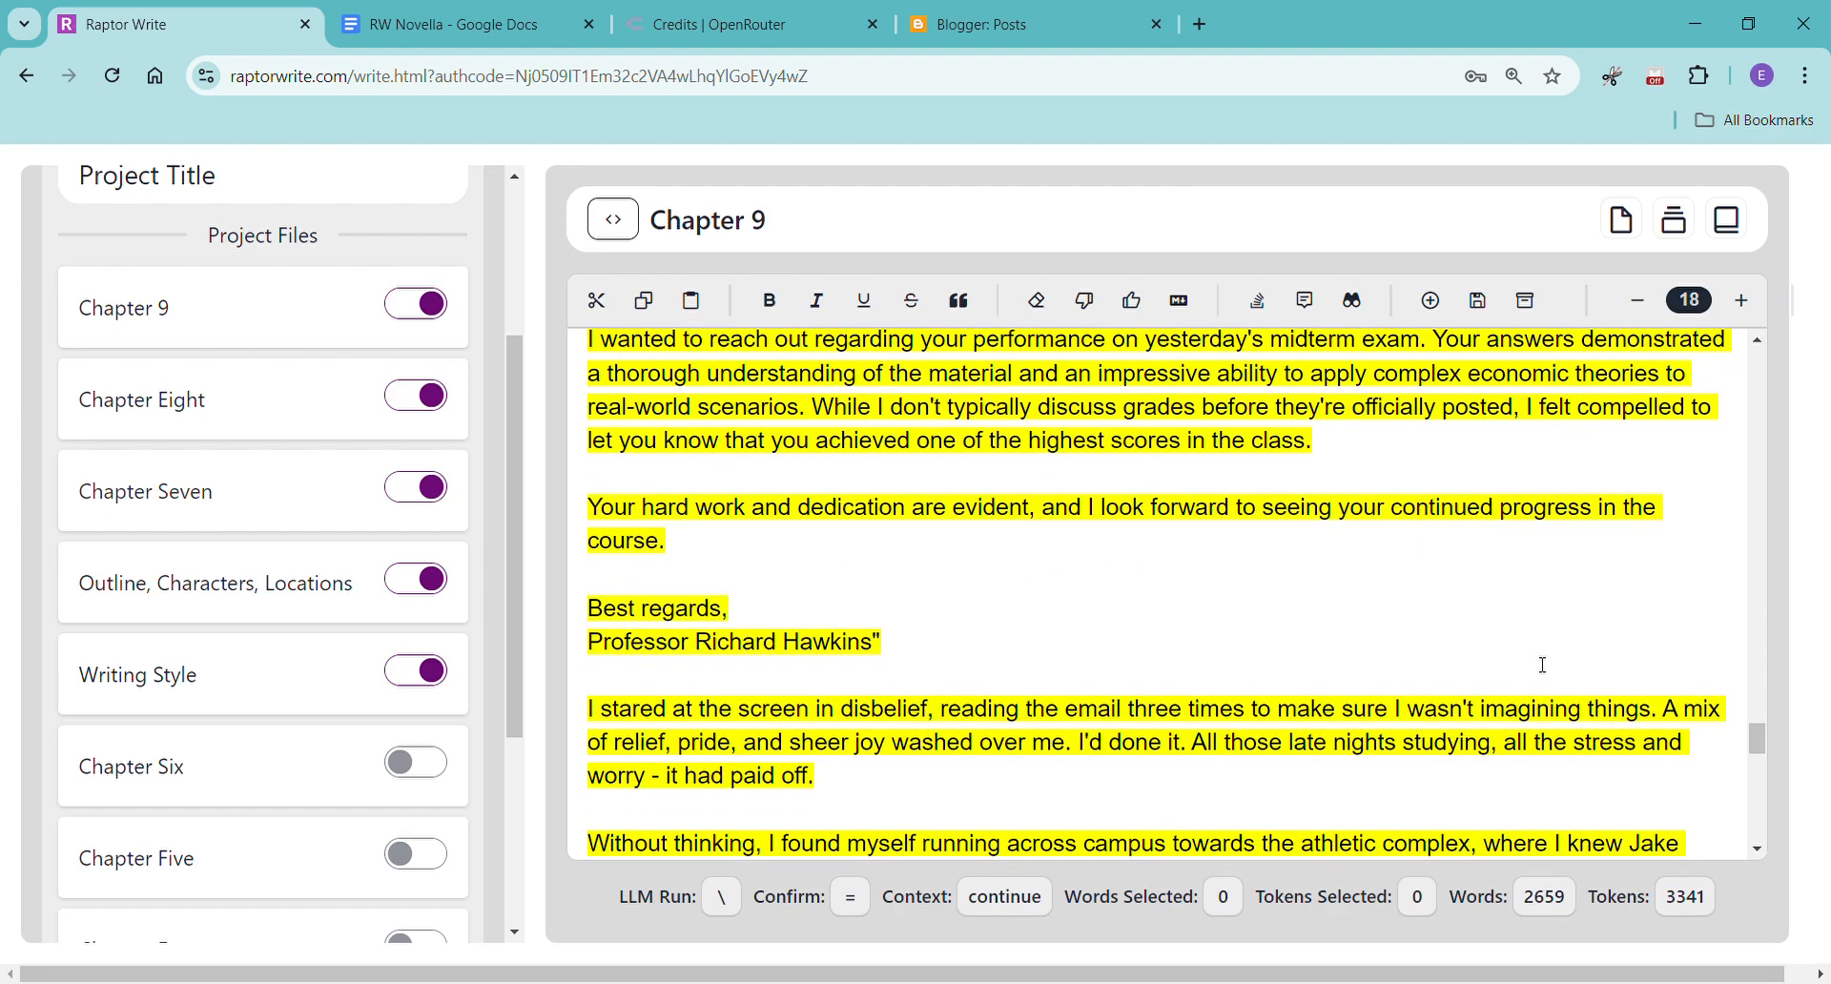
pyautogui.scroll(-2, 1543, 665)
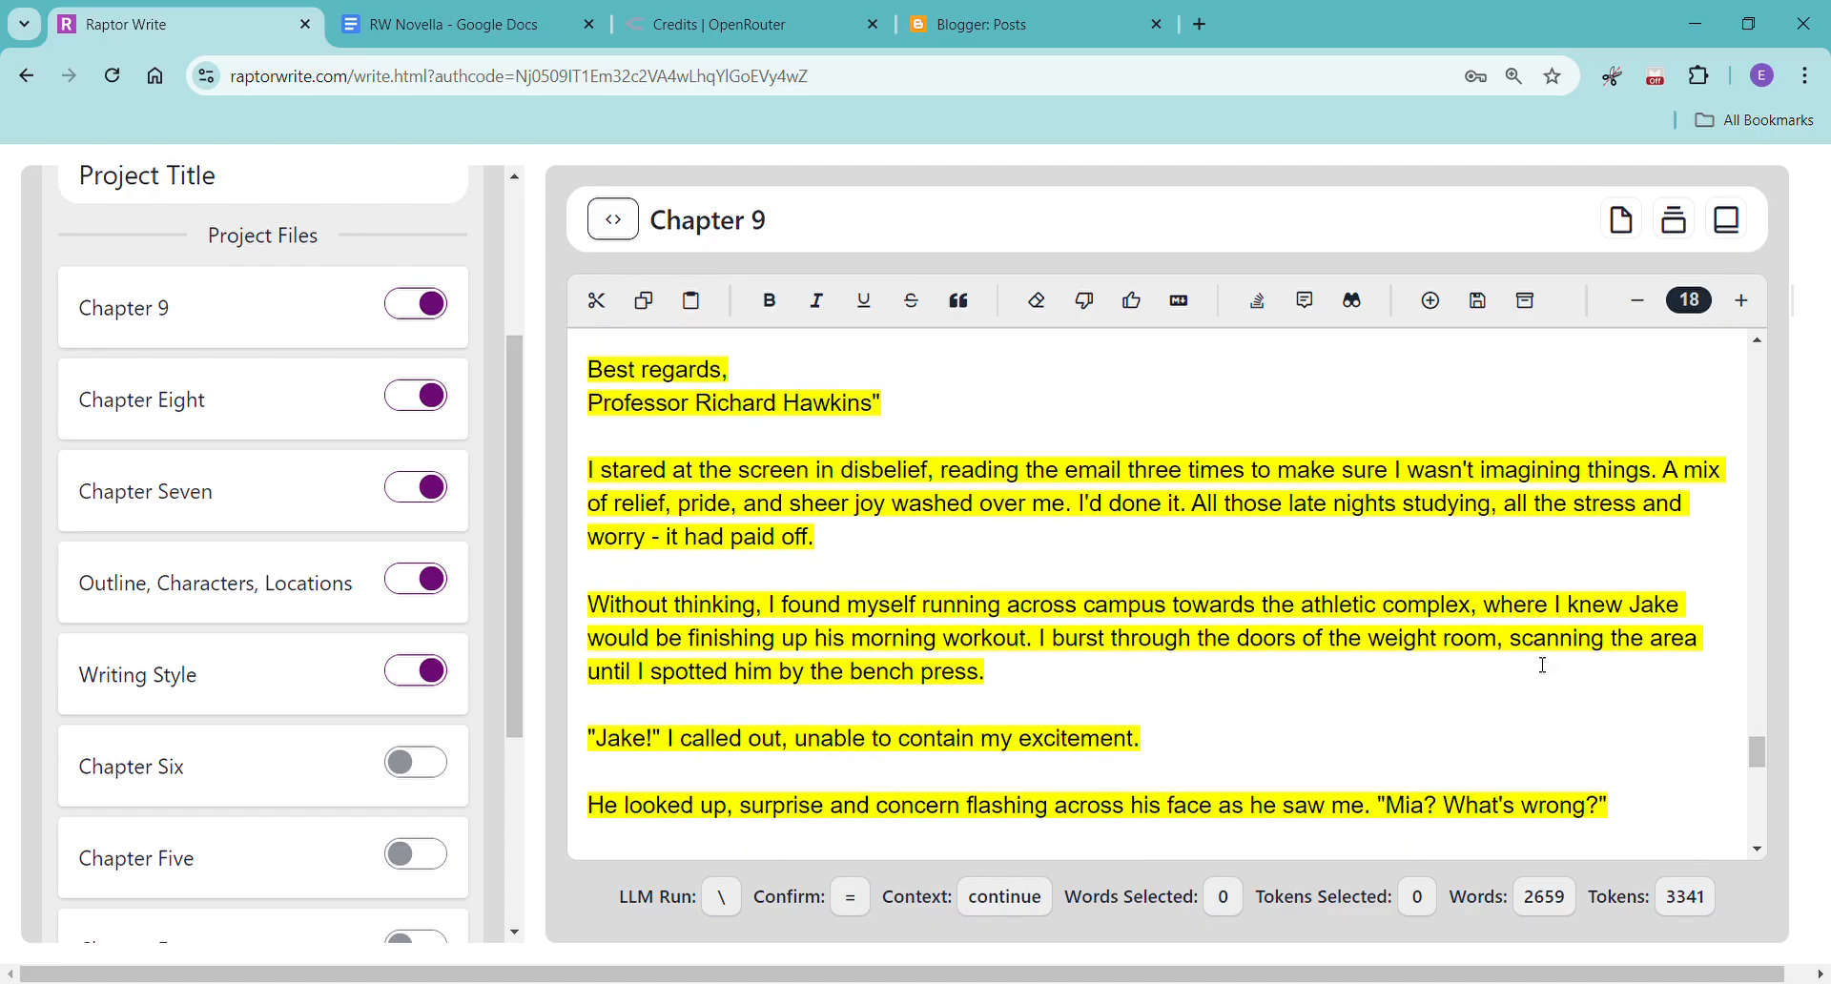
pyautogui.scroll(-3, 1543, 665)
pyautogui.scroll(-4, 1544, 664)
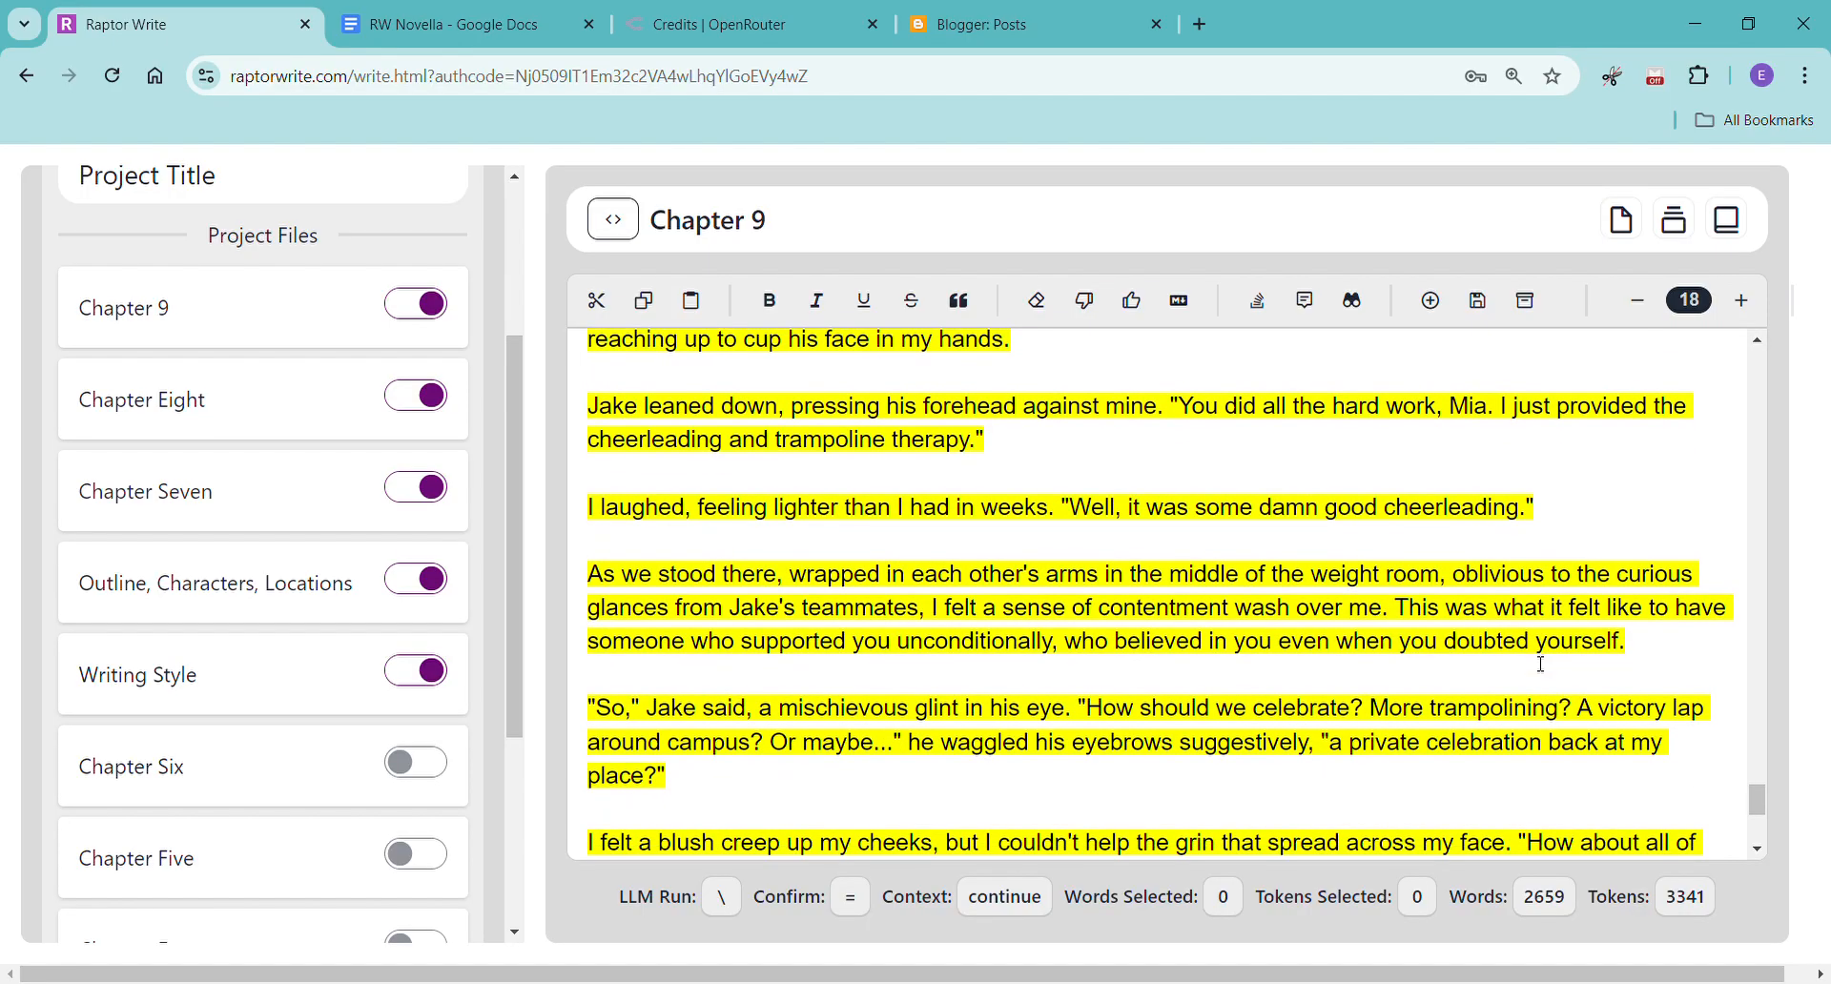
pyautogui.scroll(-4, 1543, 665)
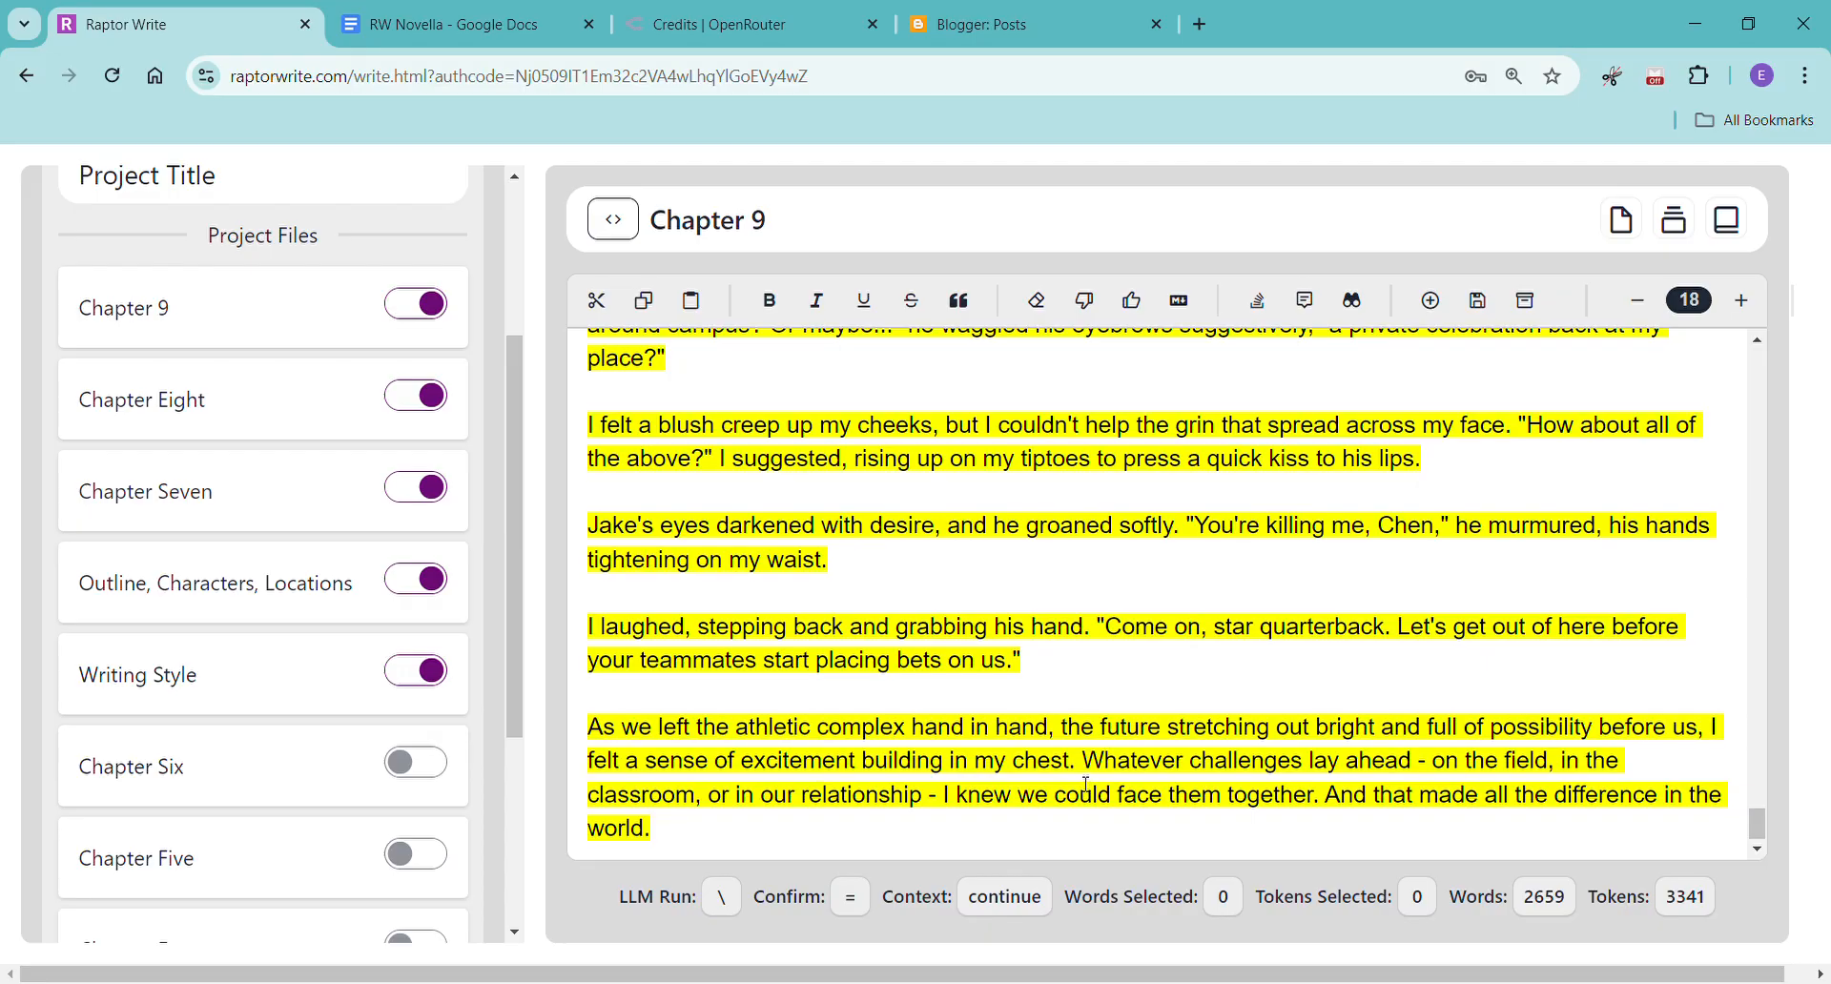
# Accept the generated Chapter 9 text and copy the whole chapter into the RW Novella document in Google Docs.
pyautogui.click(1132, 301)
pyautogui.hotkey('ctrl', 'a')
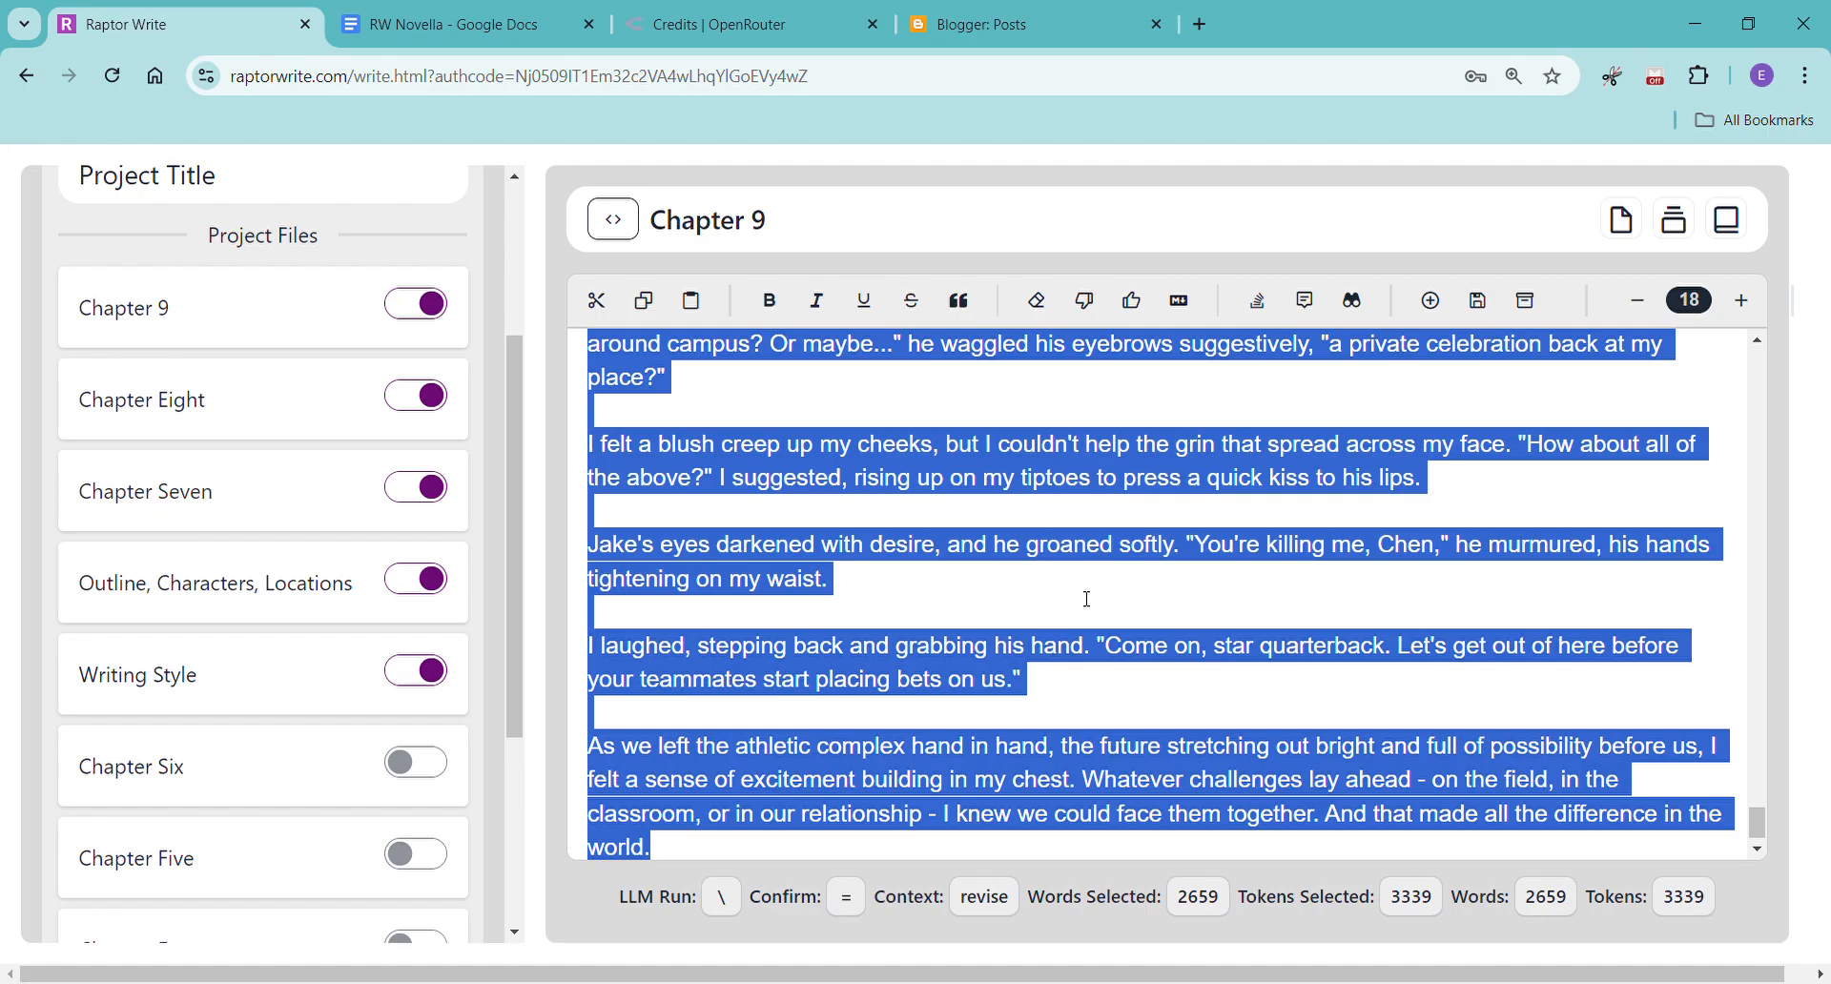
pyautogui.click(462, 17)
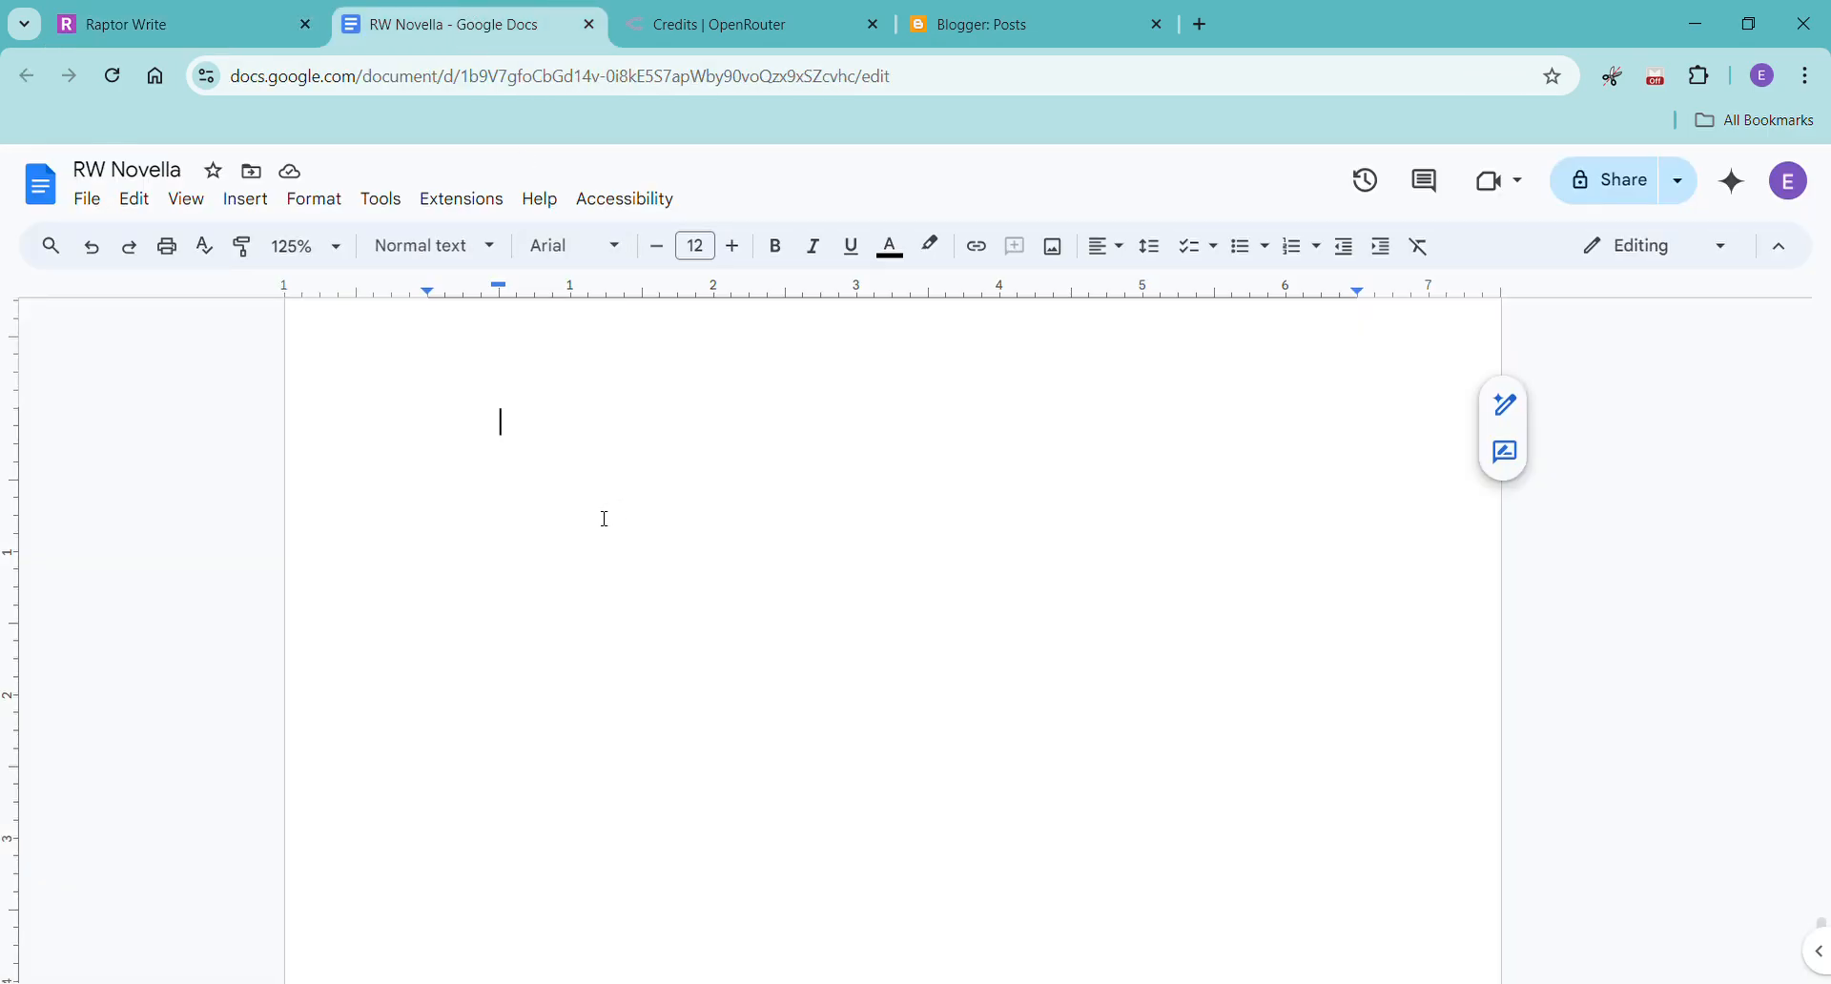
pyautogui.rightClick(514, 440)
pyautogui.click(628, 577)
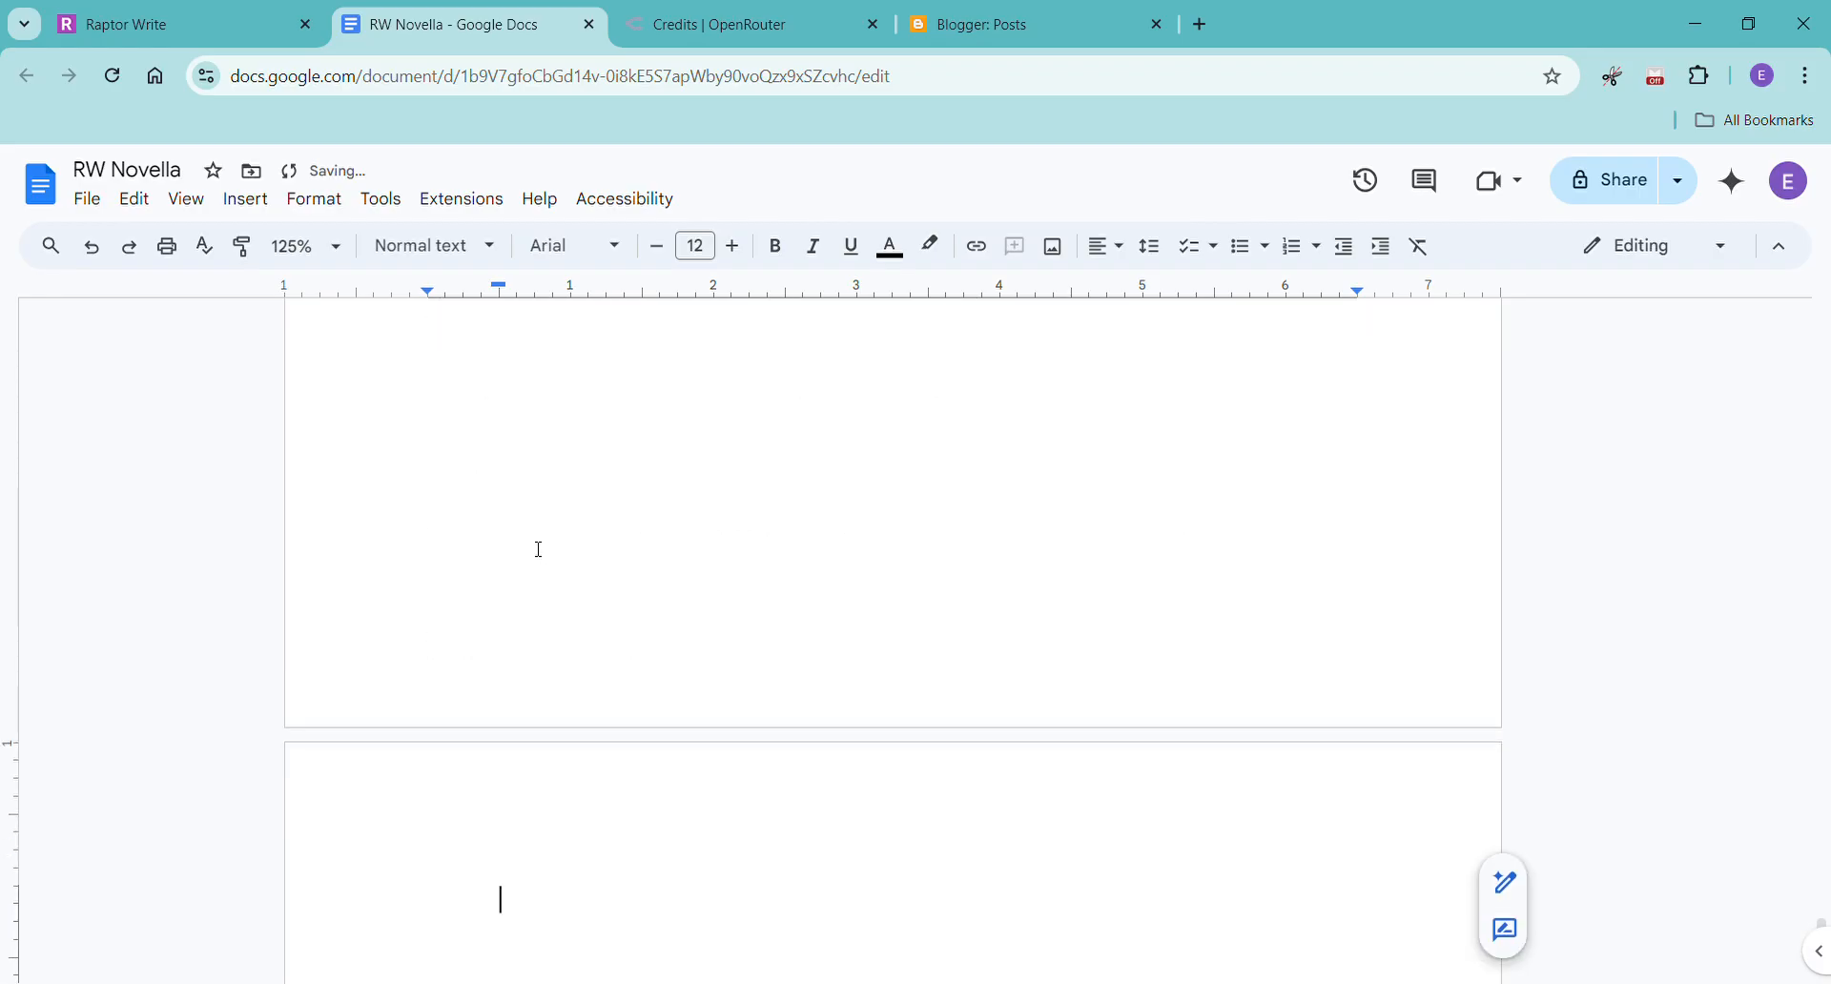
# Switch back to Raptor Write and rename the Chapter 9 document as "Chapter Nine".
pyautogui.click(152, 24)
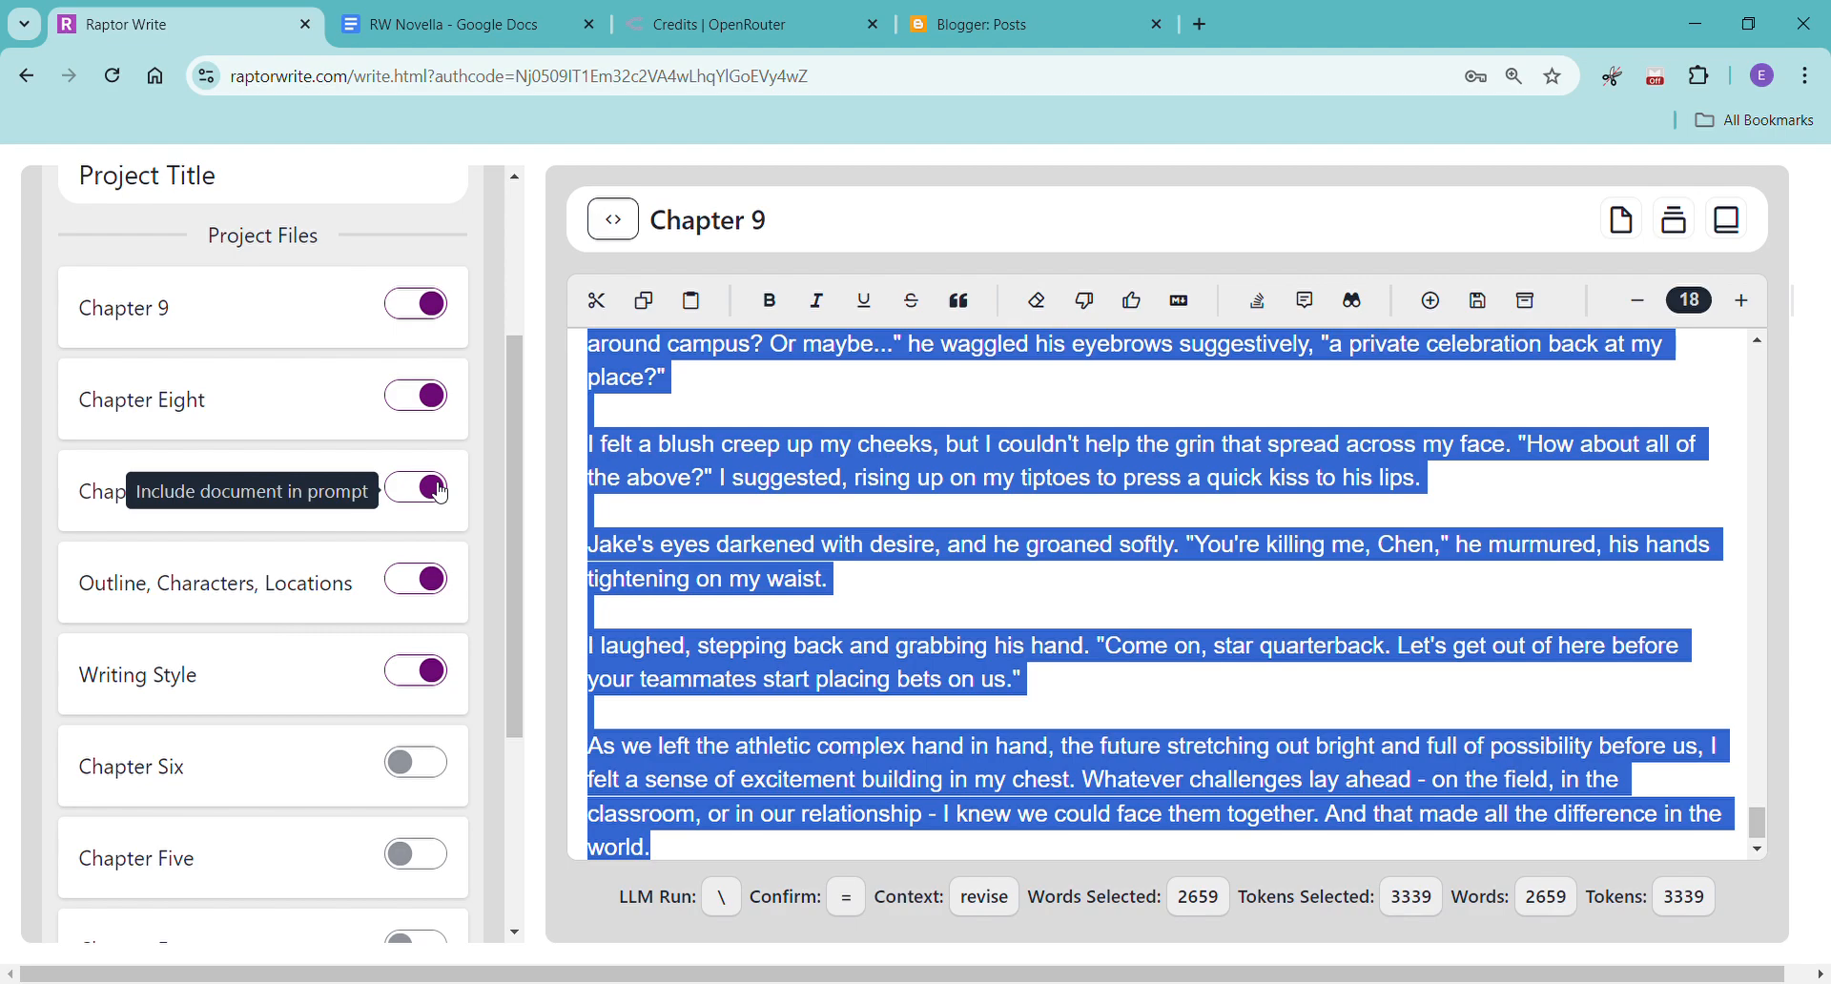
pyautogui.click(853, 234)
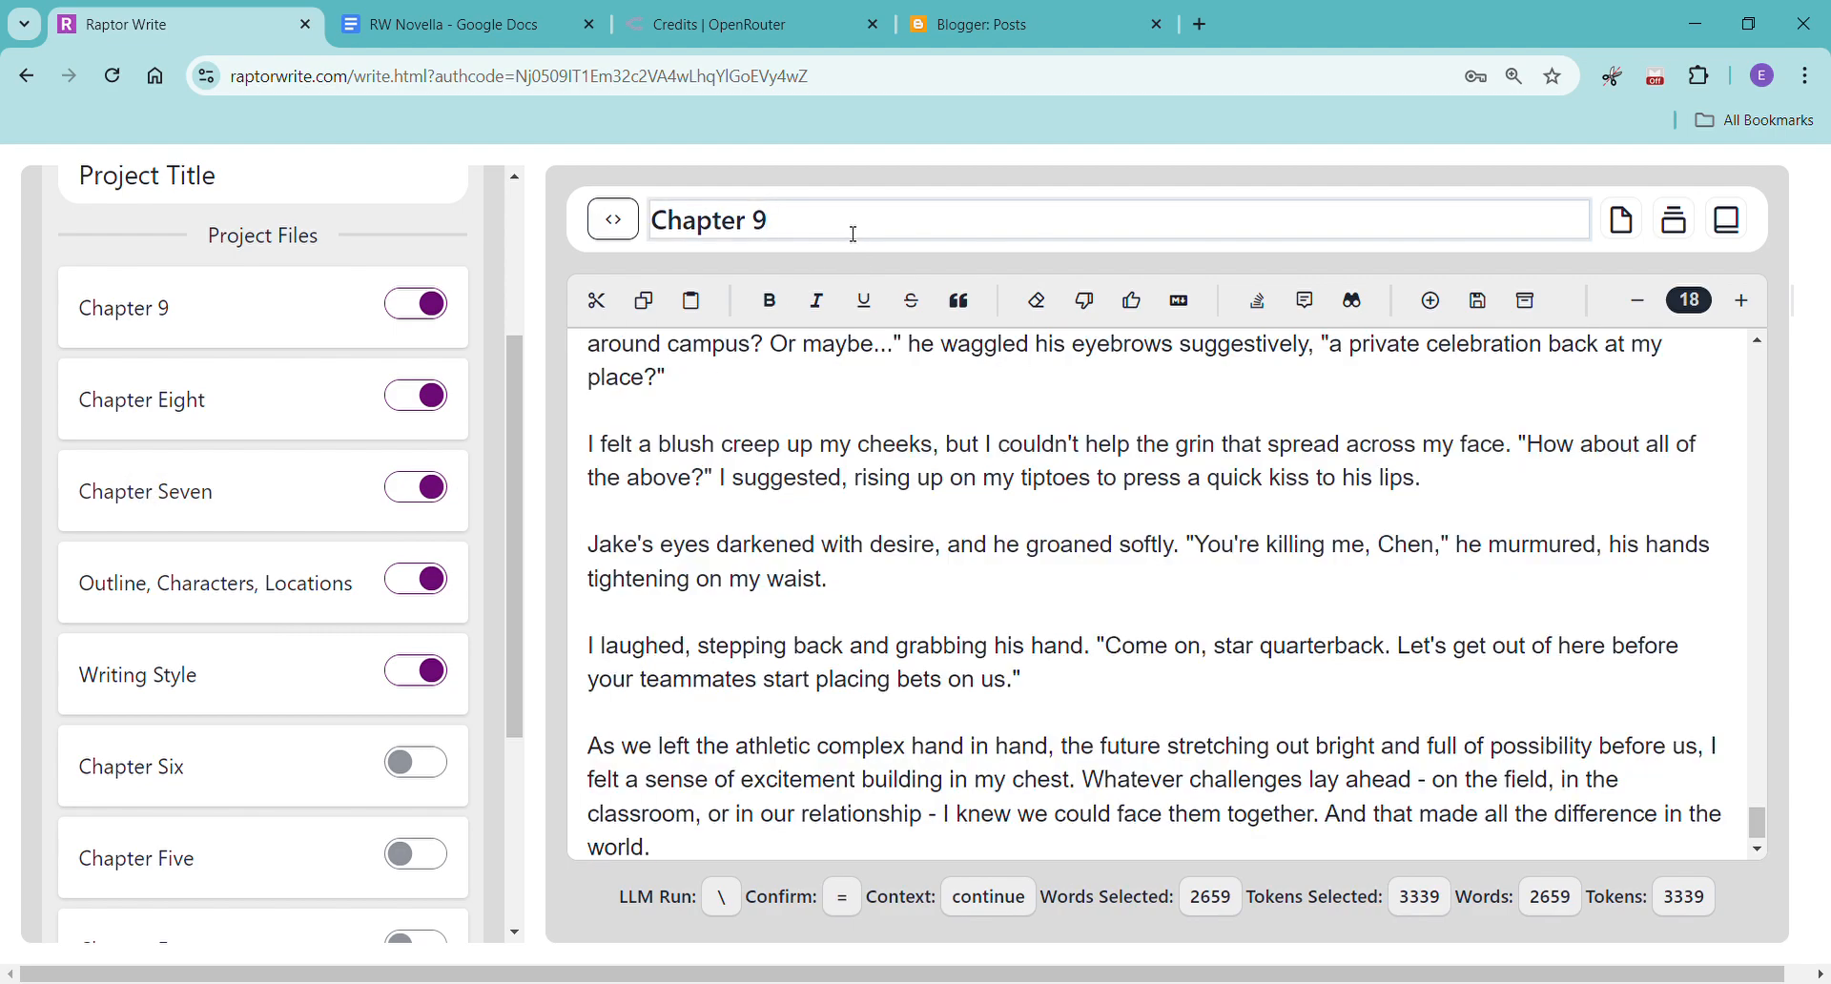
pyautogui.press('BackSpace')
pyautogui.write('Nine')
pyautogui.click(645, 573)
pyautogui.click(786, 500)
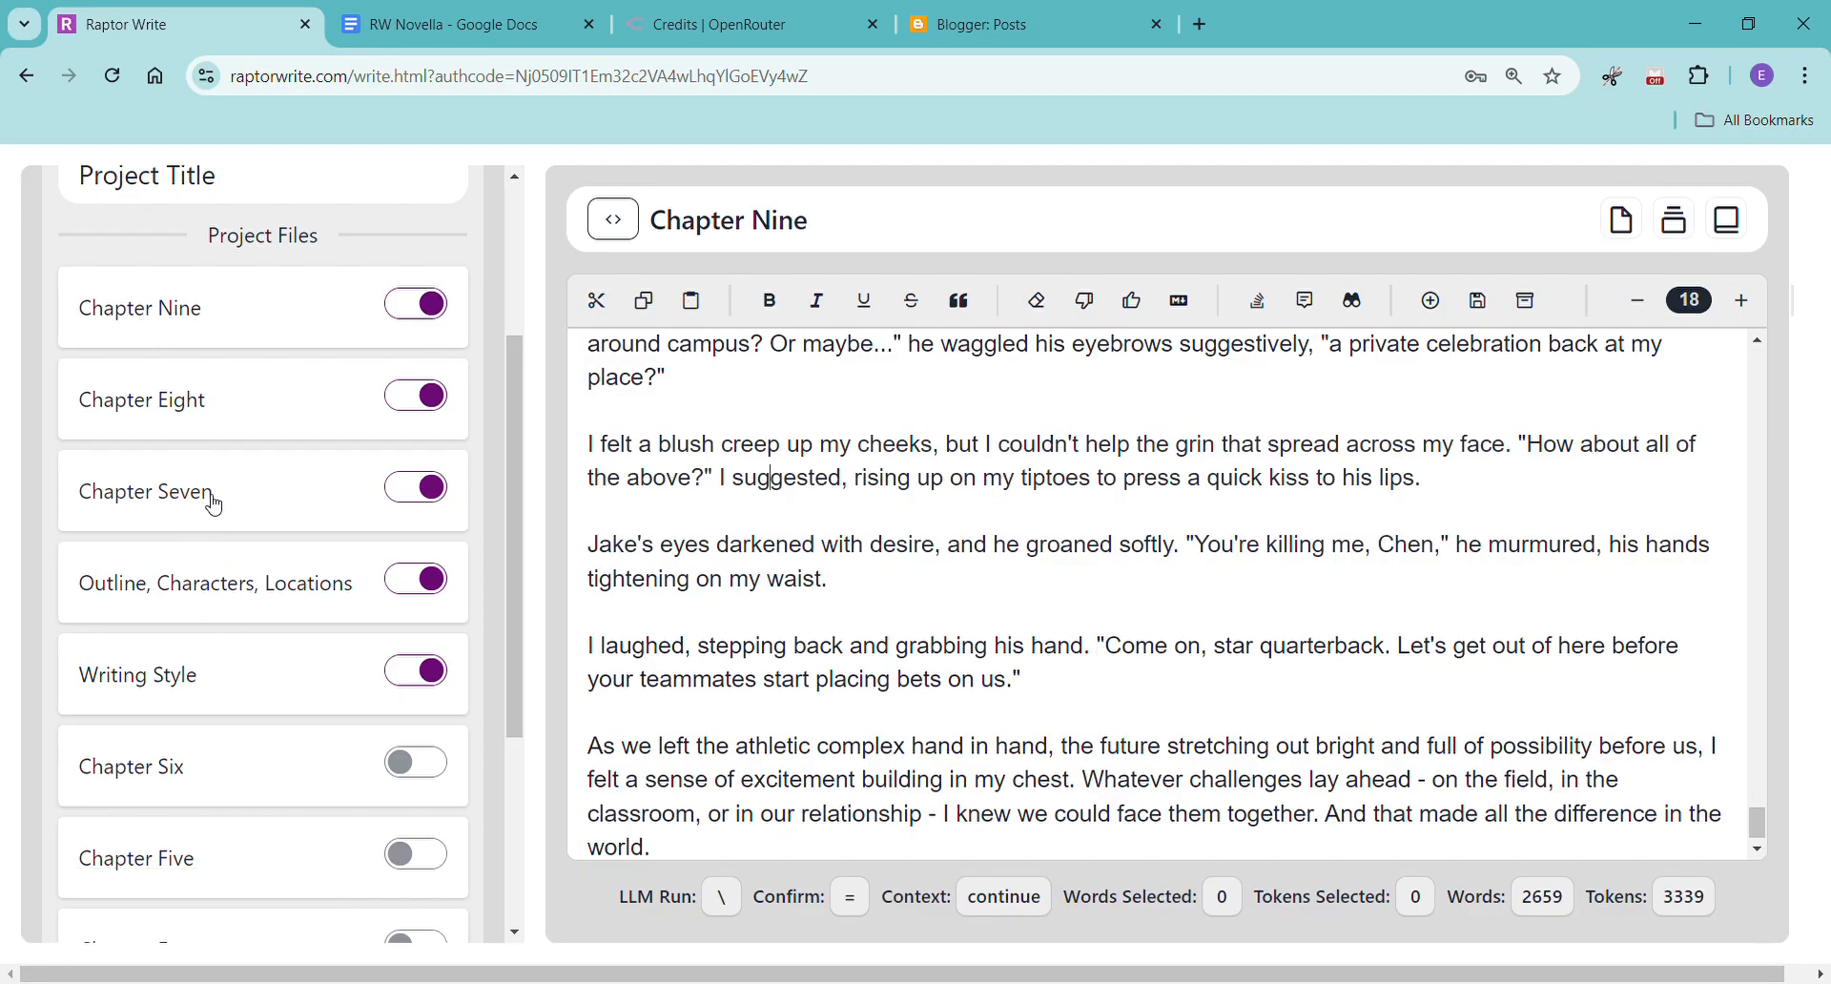
# Place Chapter Seven below Writing Style in the project files and turn it off as context.
pyautogui.moveTo(208, 500); pyautogui.dragTo(208, 626)
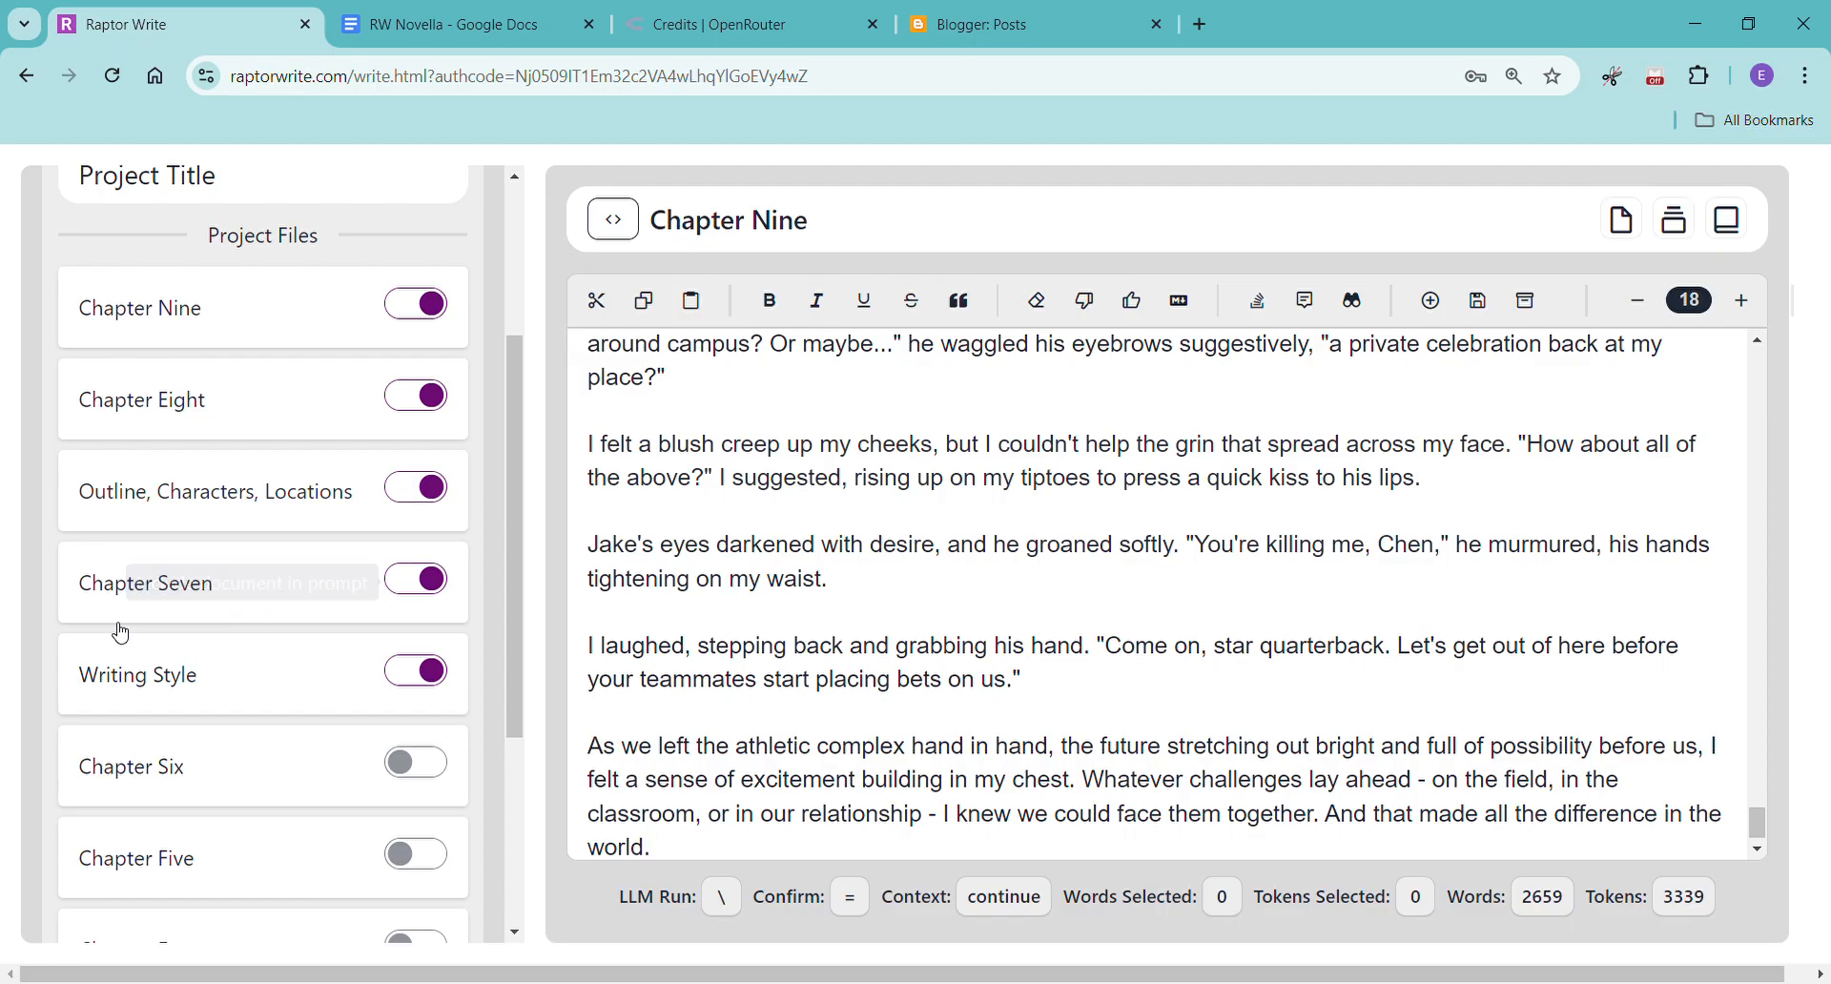
pyautogui.moveTo(110, 590); pyautogui.dragTo(123, 699)
pyautogui.click(416, 671)
pyautogui.scroll(-4, 276, 594)
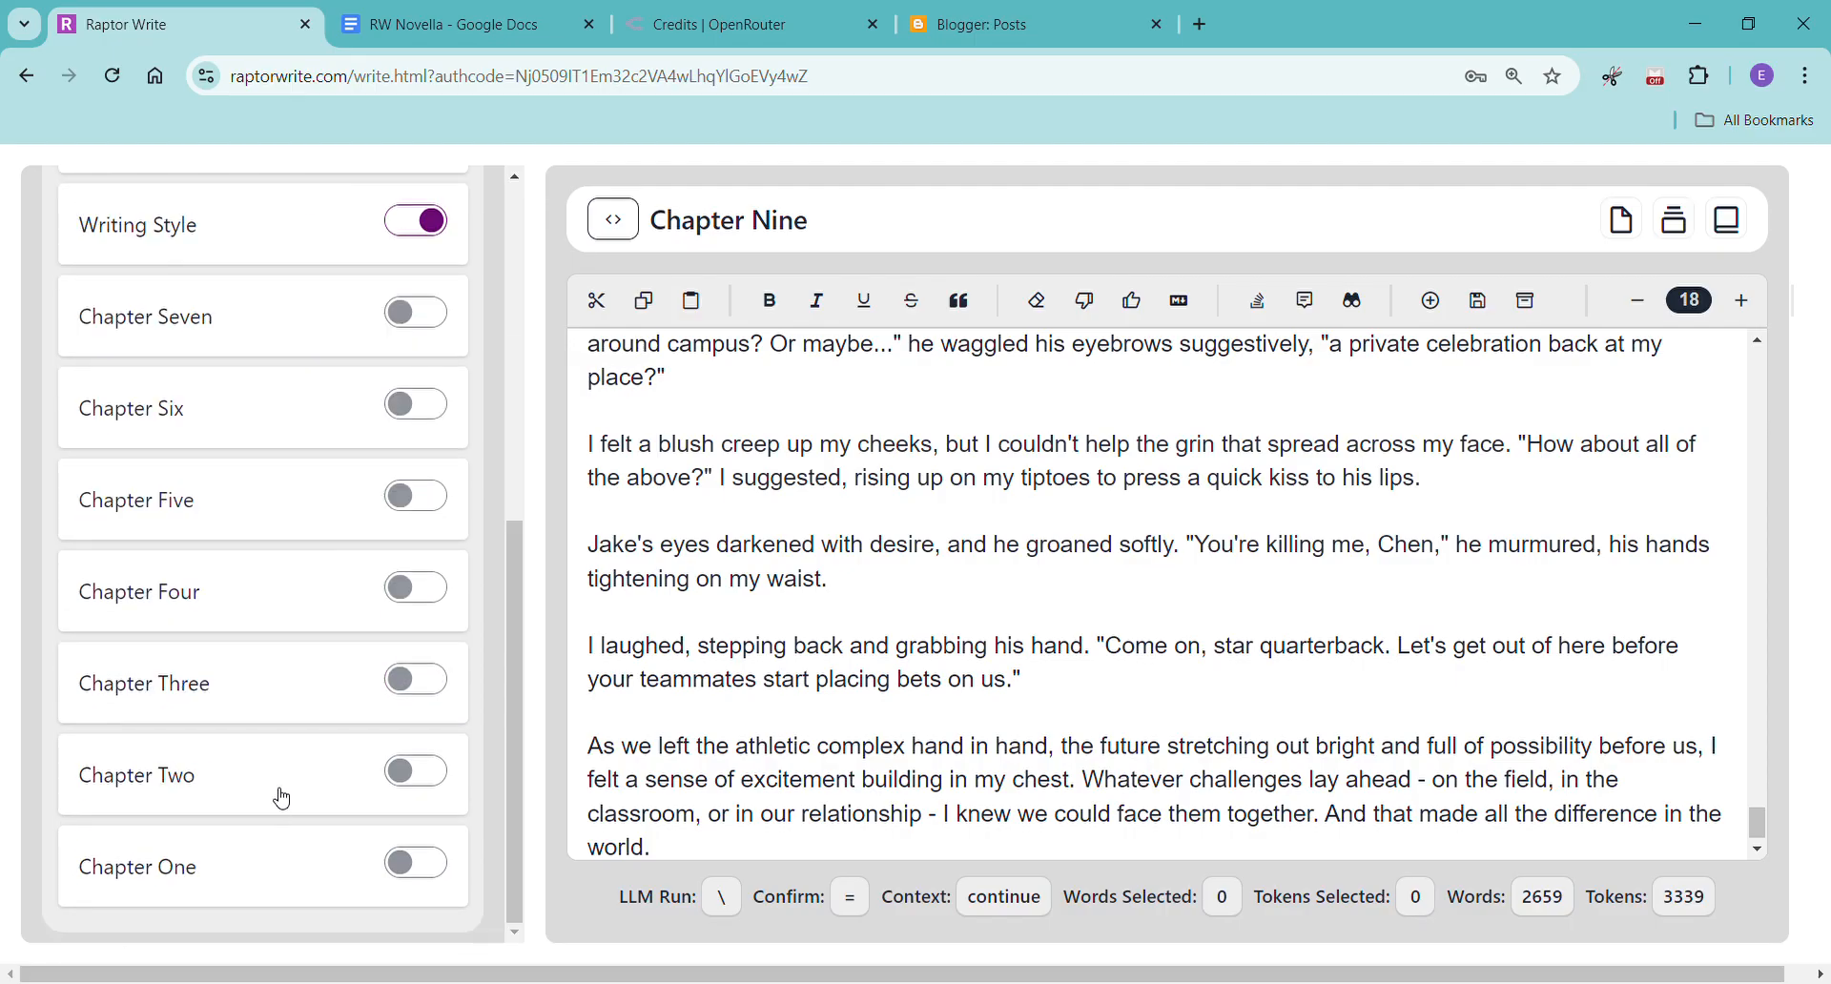
# Create a new document and place it above Chapter Nine at the start of the project files.
pyautogui.scroll(7, 278, 814)
pyautogui.click(96, 403)
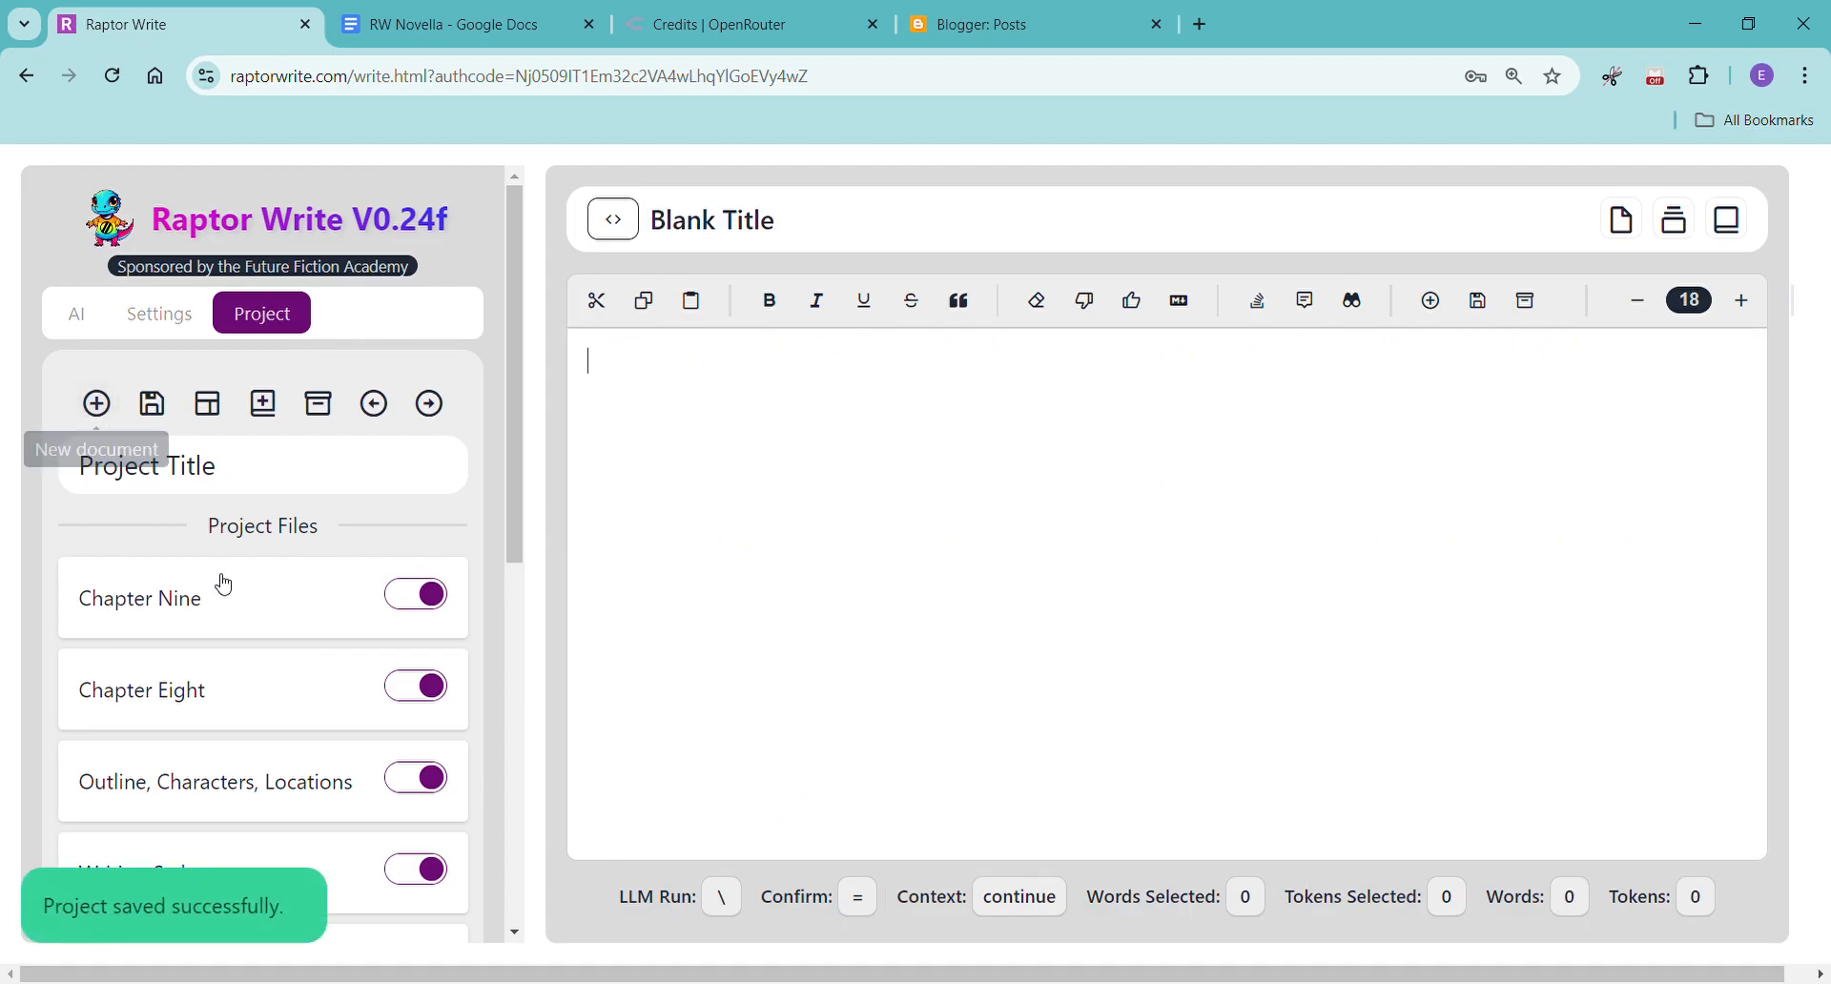
pyautogui.scroll(-8, 245, 581)
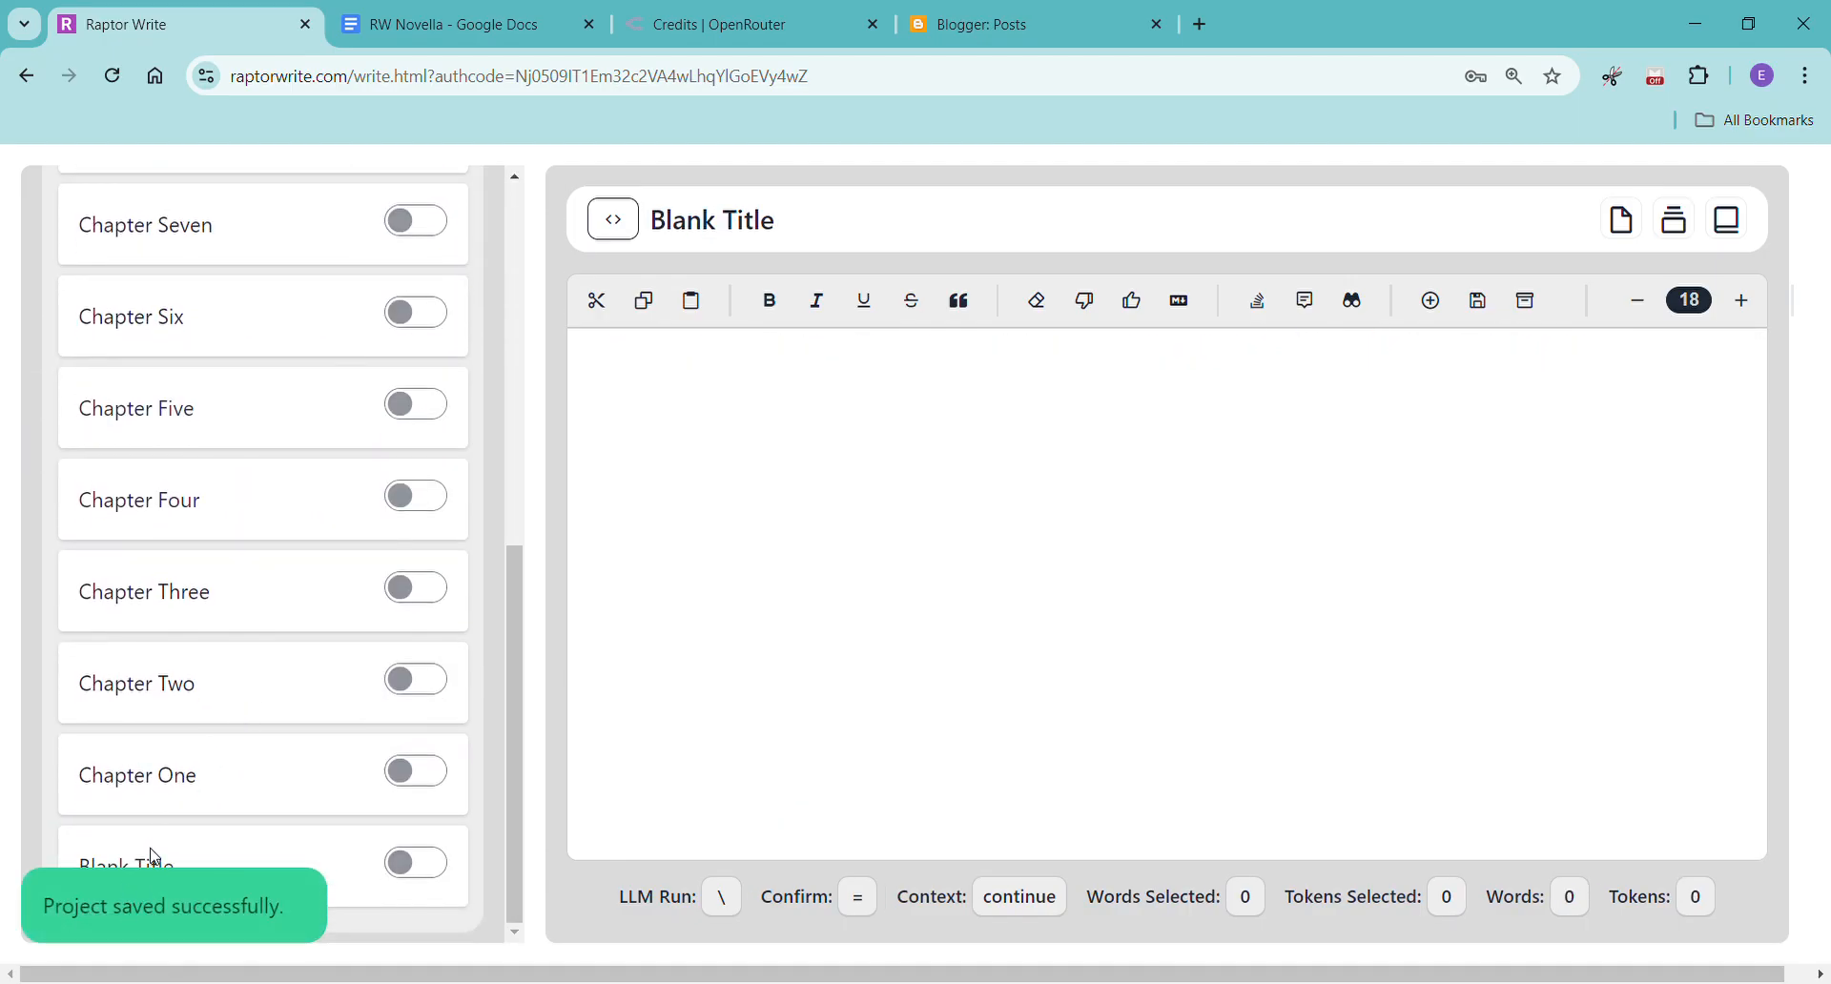
pyautogui.moveTo(184, 477); pyautogui.dragTo(209, 184)
pyautogui.scroll(5, 196, 544)
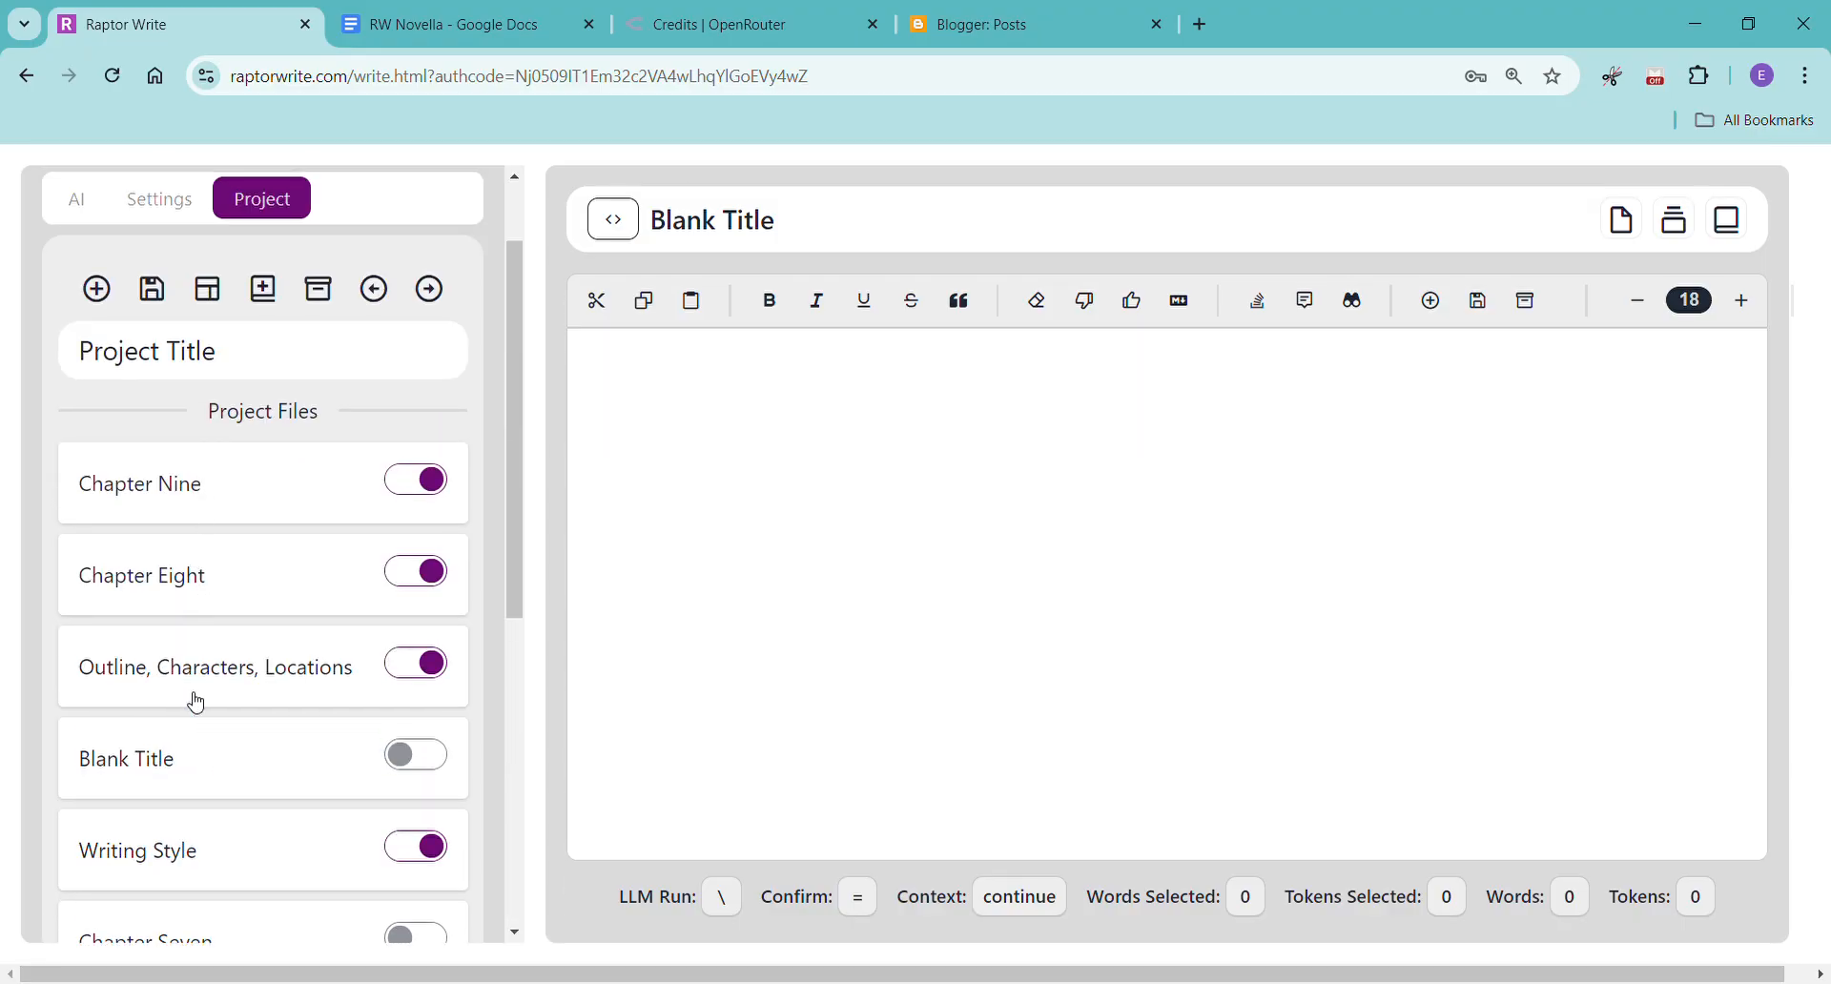
pyautogui.moveTo(164, 760); pyautogui.dragTo(181, 474)
# Title the new blank document "Chapter Ten" and include it in the prompt context.
pyautogui.click(903, 225)
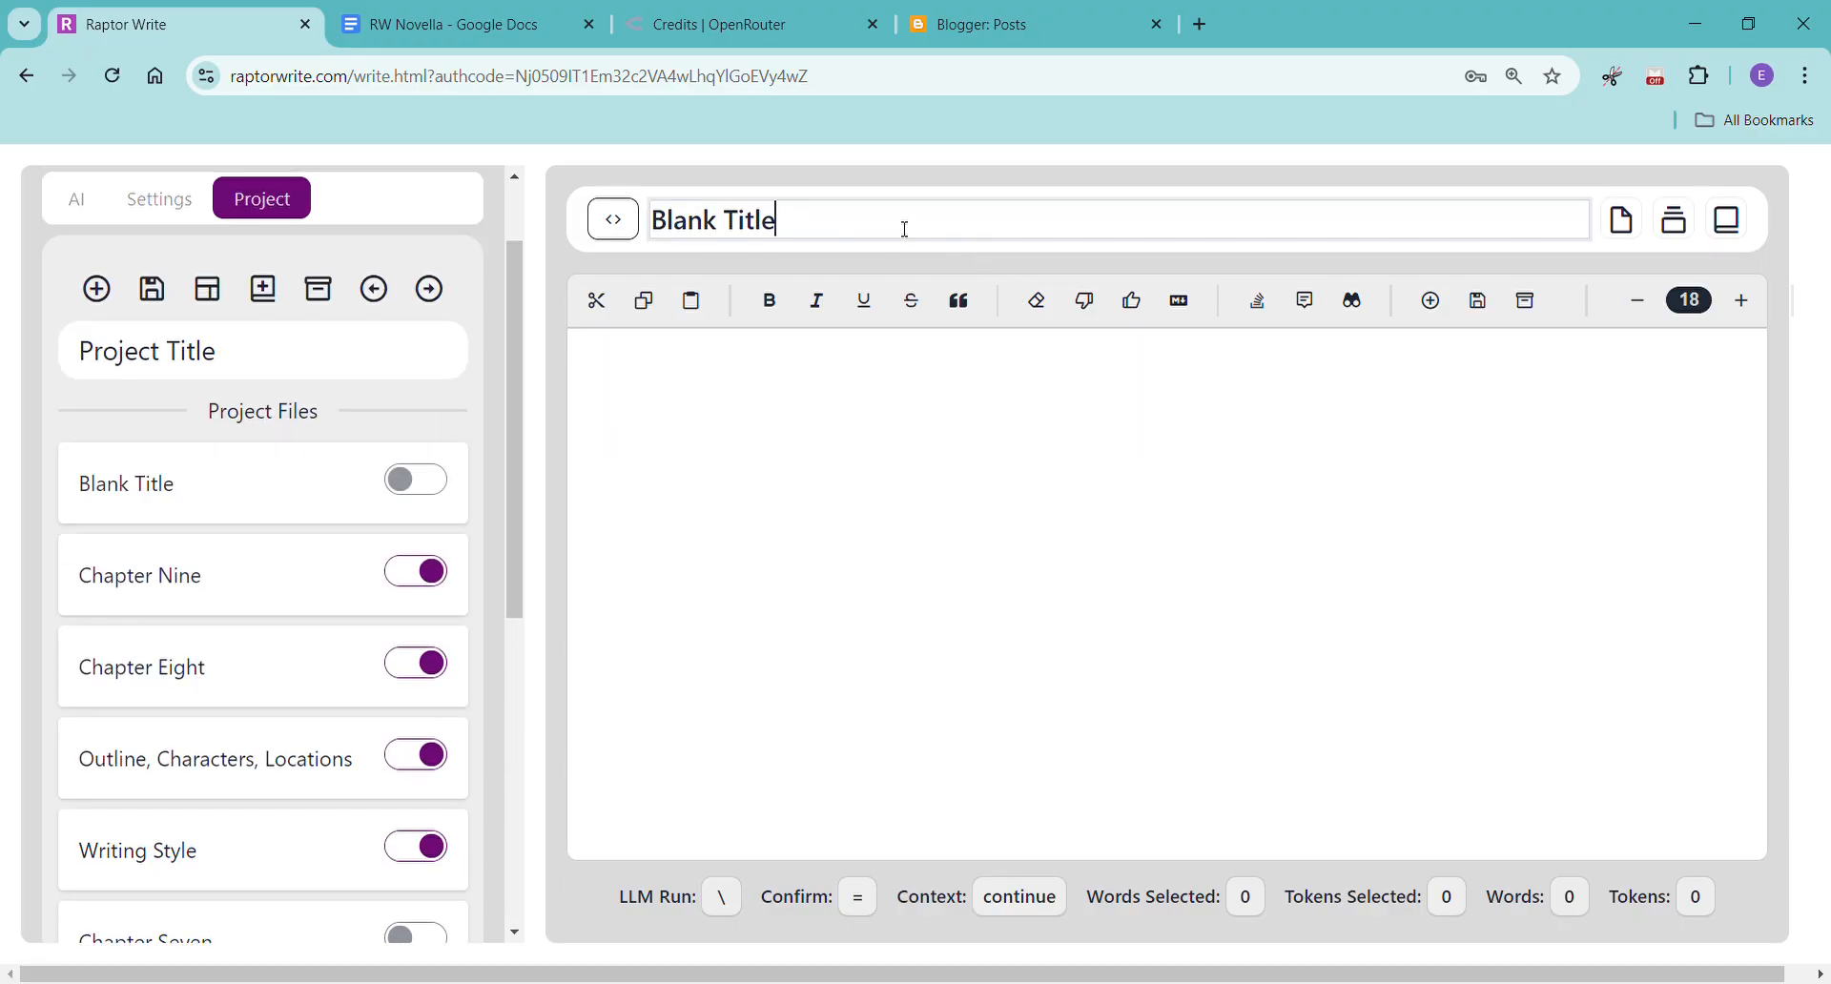
pyautogui.moveTo(903, 225); pyautogui.dragTo(615, 271)
pyautogui.write('Chapter 10')
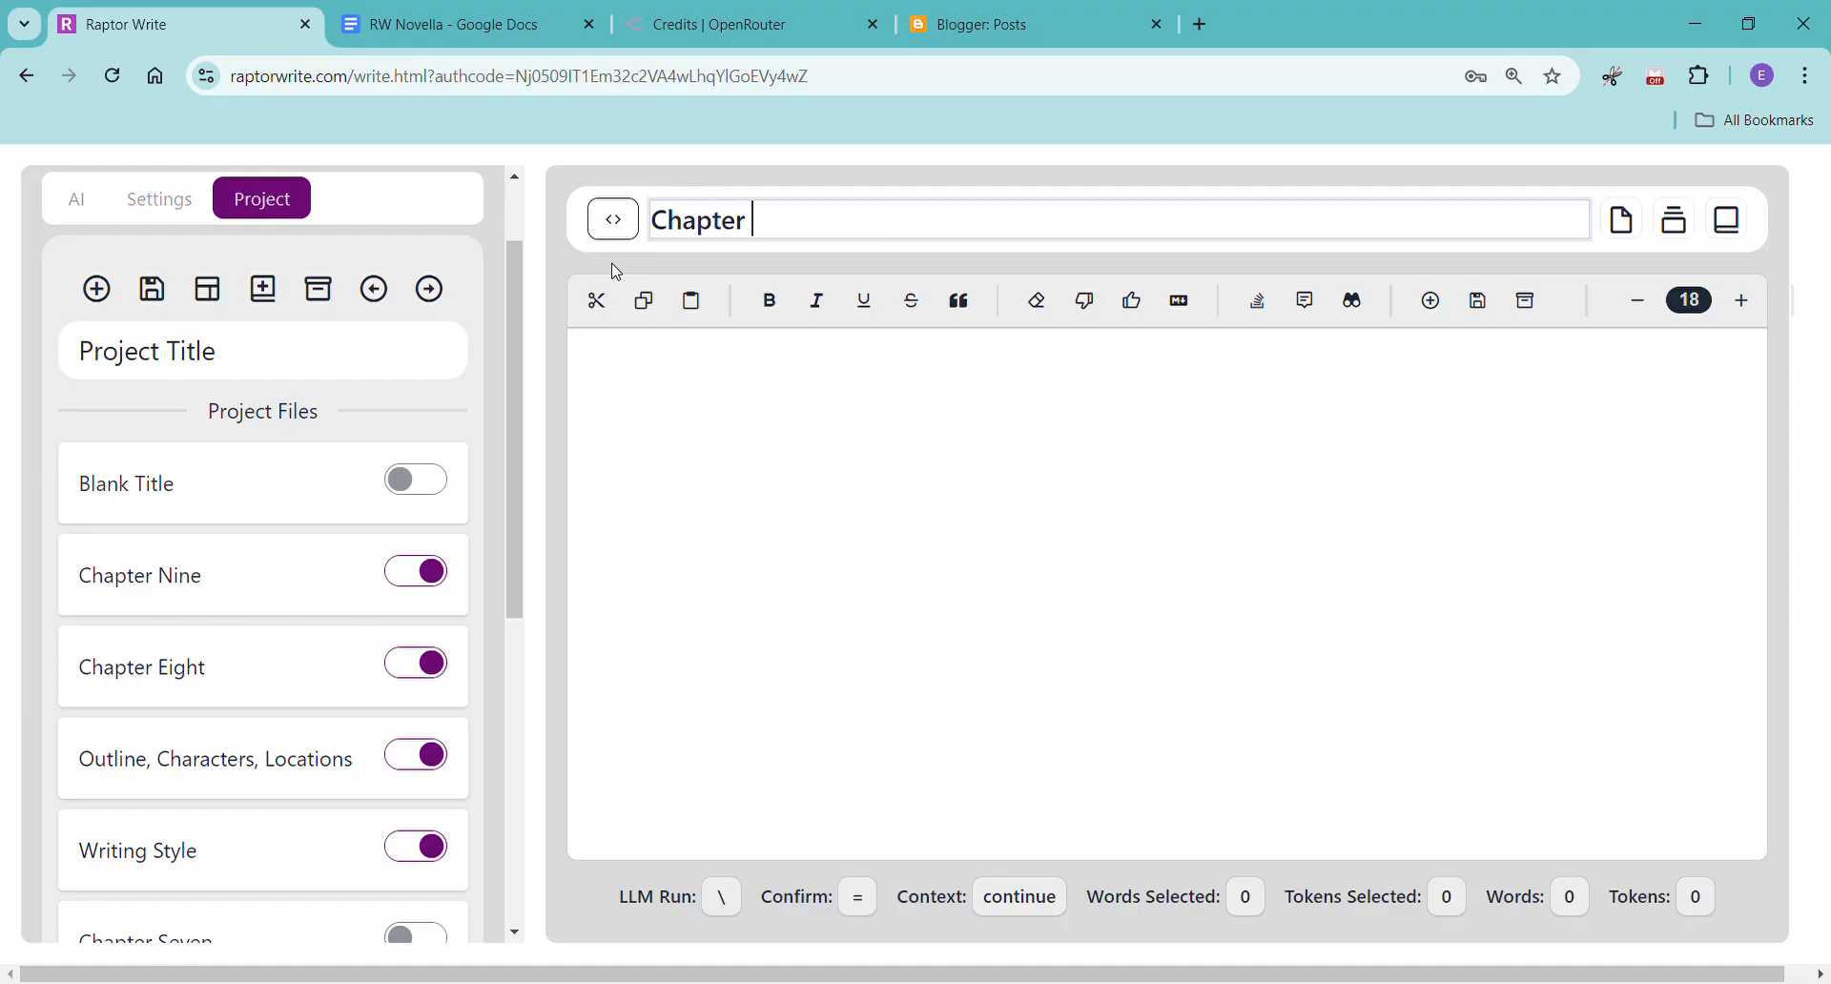
pyautogui.press('BackSpace')
pyautogui.press('BackSpace')
pyautogui.write('Ten')
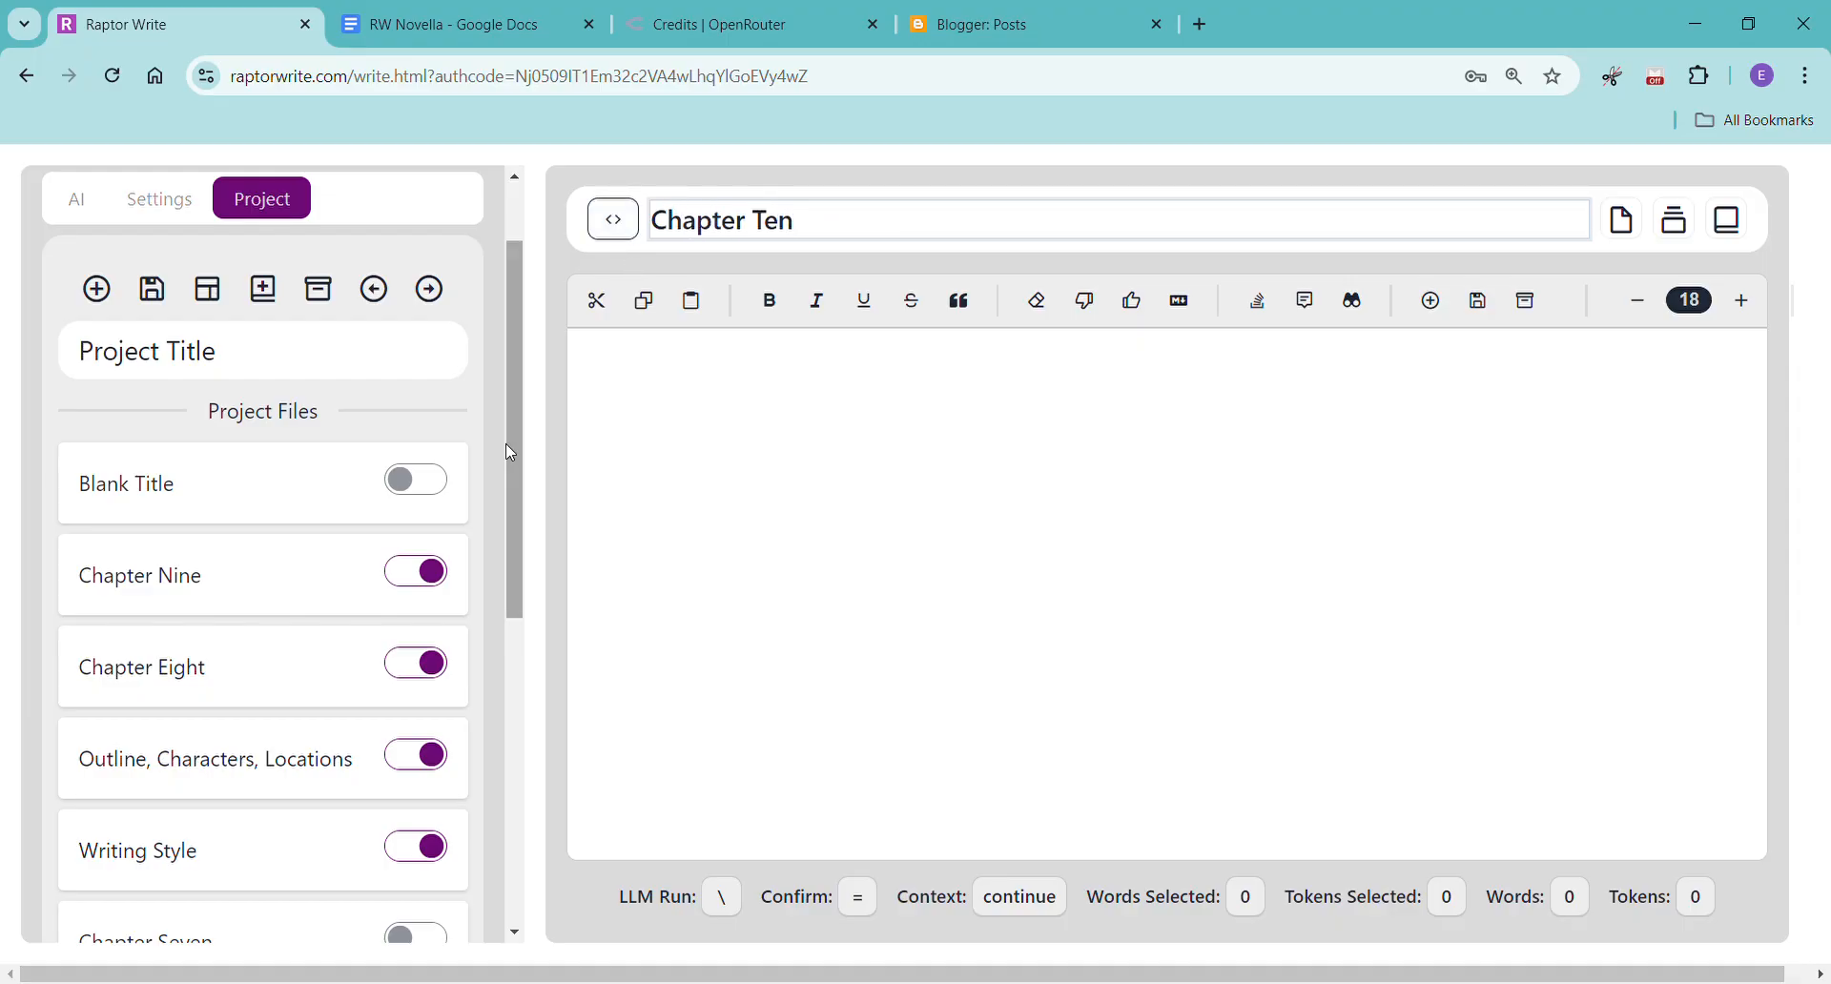
pyautogui.press('Return')
pyautogui.click(429, 484)
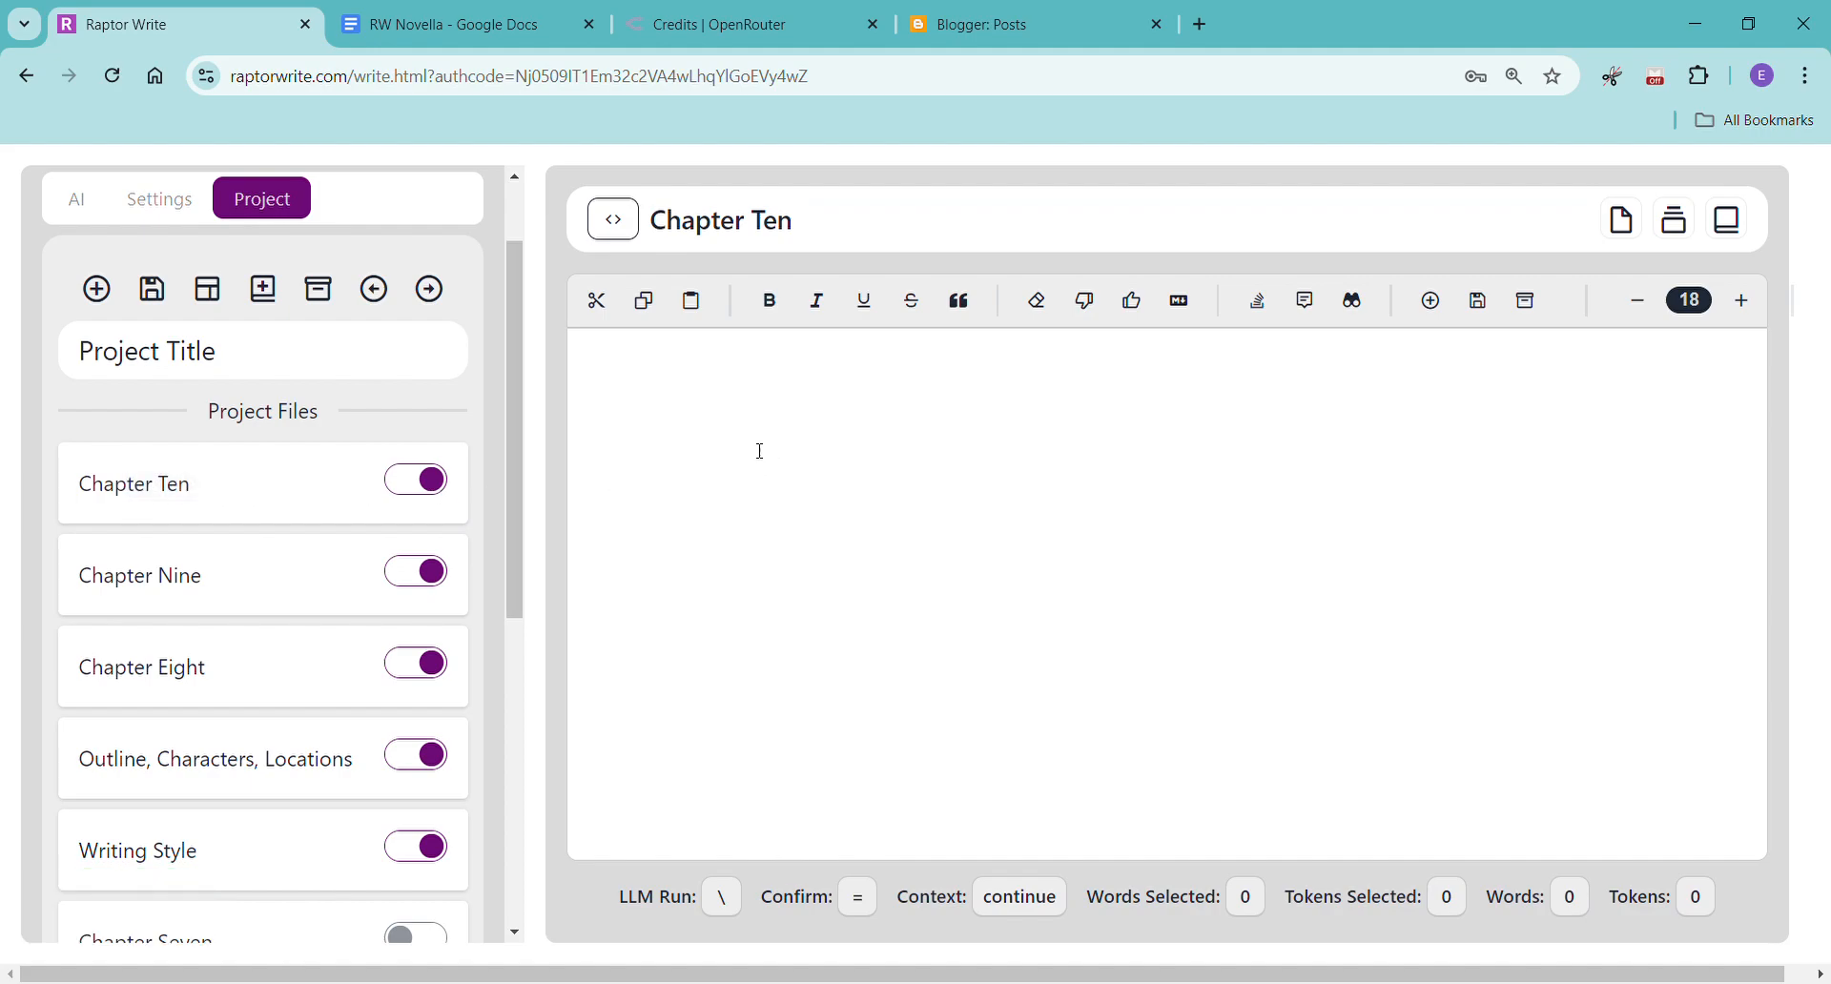
# Review the Chapter 10 to 12 entries in the Outline, Characters, Locations file for their POVs and plot points.
pyautogui.click(277, 760)
pyautogui.scroll(-5, 1091, 651)
pyautogui.scroll(-10, 1090, 652)
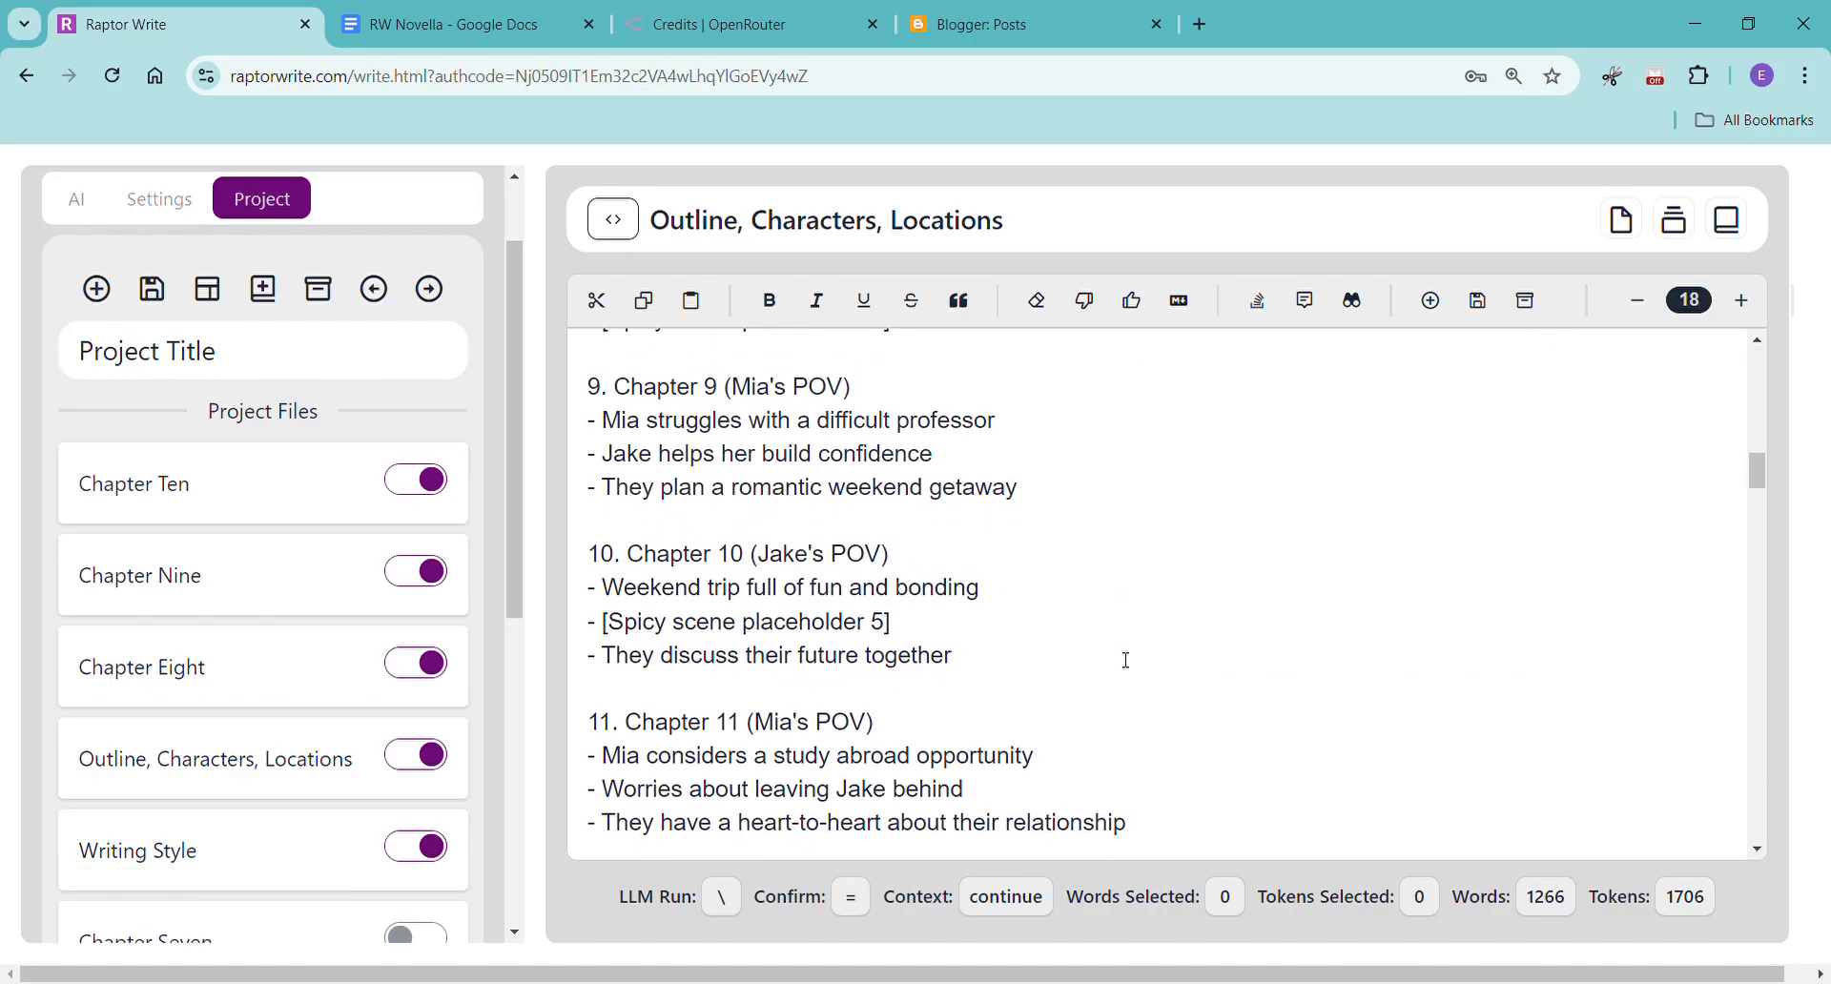
pyautogui.click(238, 517)
pyautogui.click(652, 392)
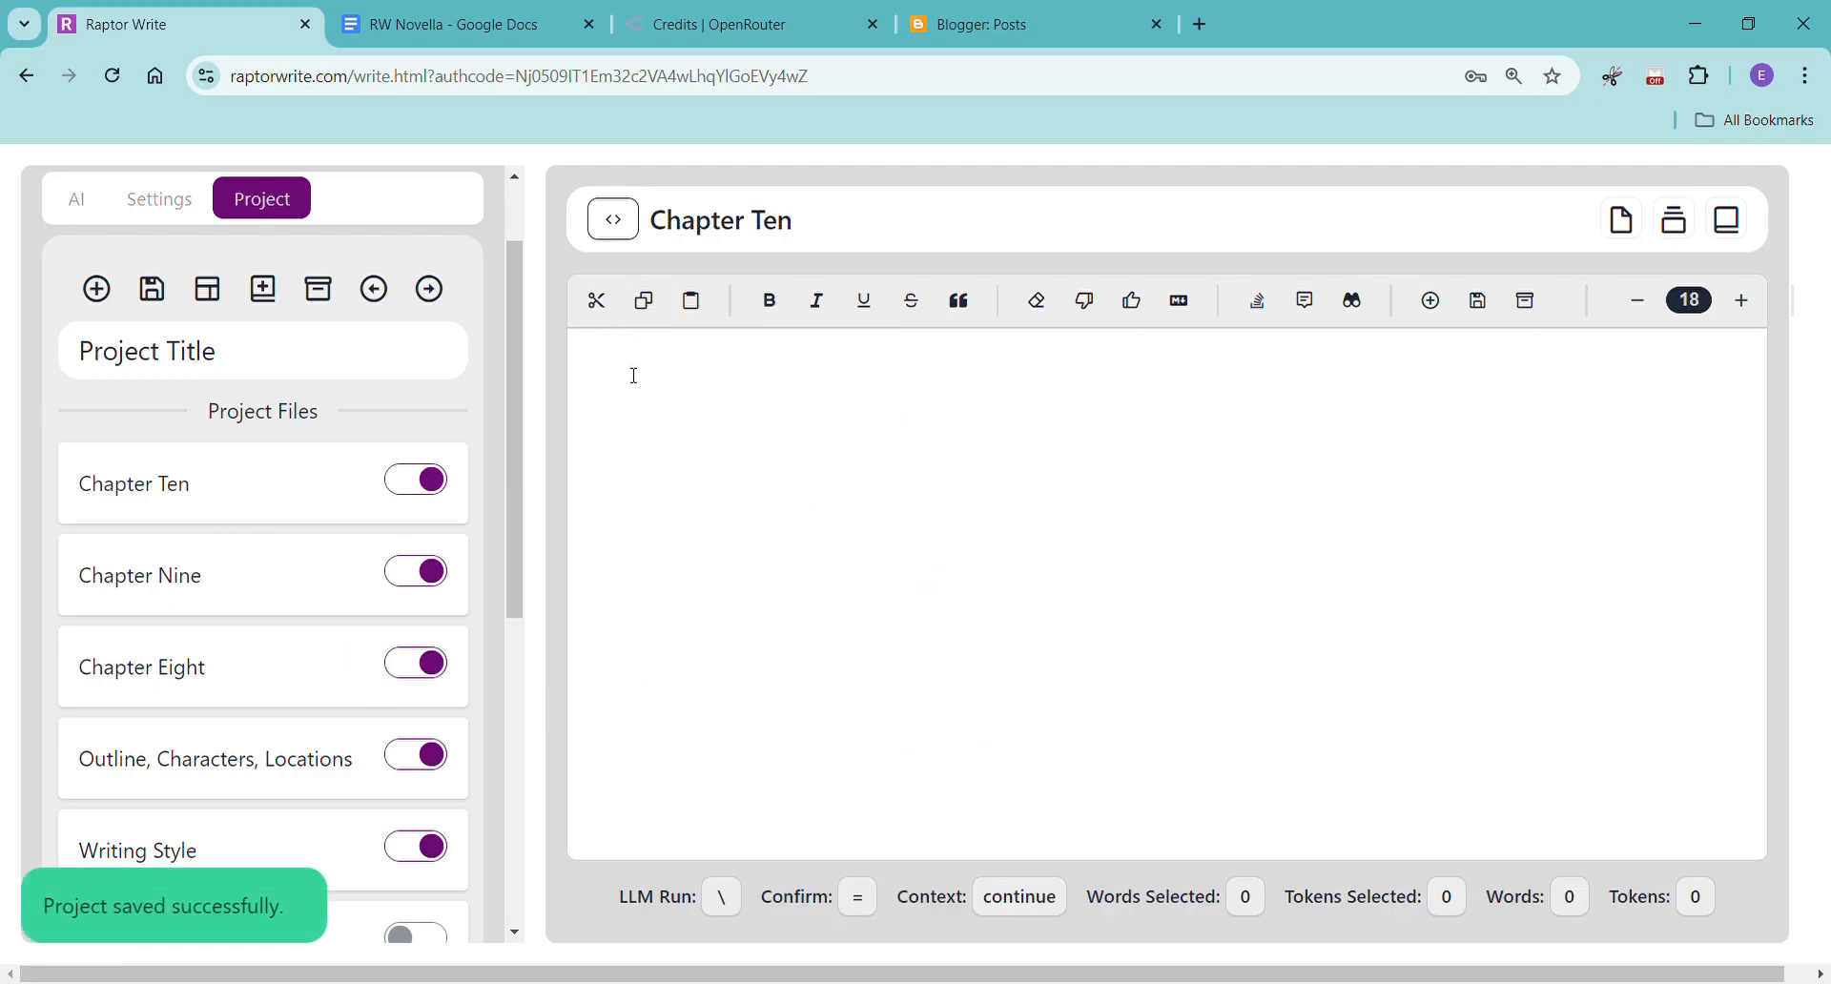
pyautogui.click(196, 760)
pyautogui.scroll(-1, 883, 658)
pyautogui.scroll(-12, 882, 658)
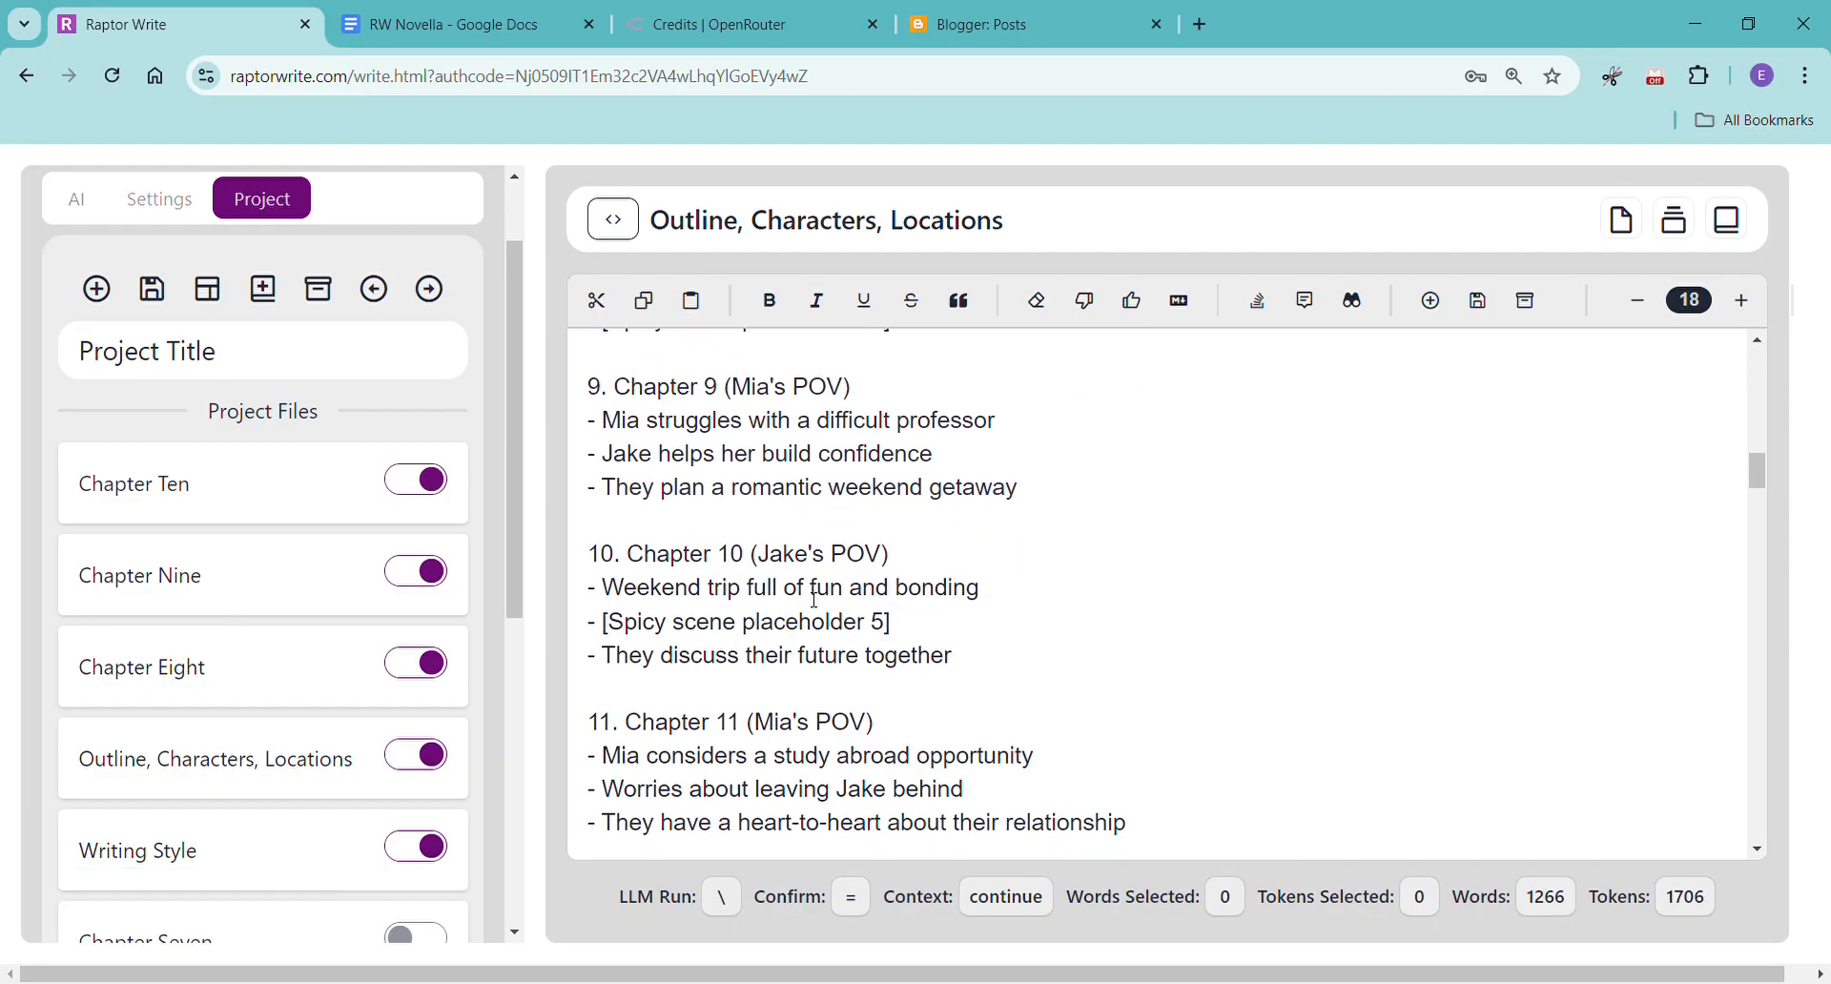
pyautogui.scroll(-1, 815, 598)
pyautogui.scroll(-1, 815, 601)
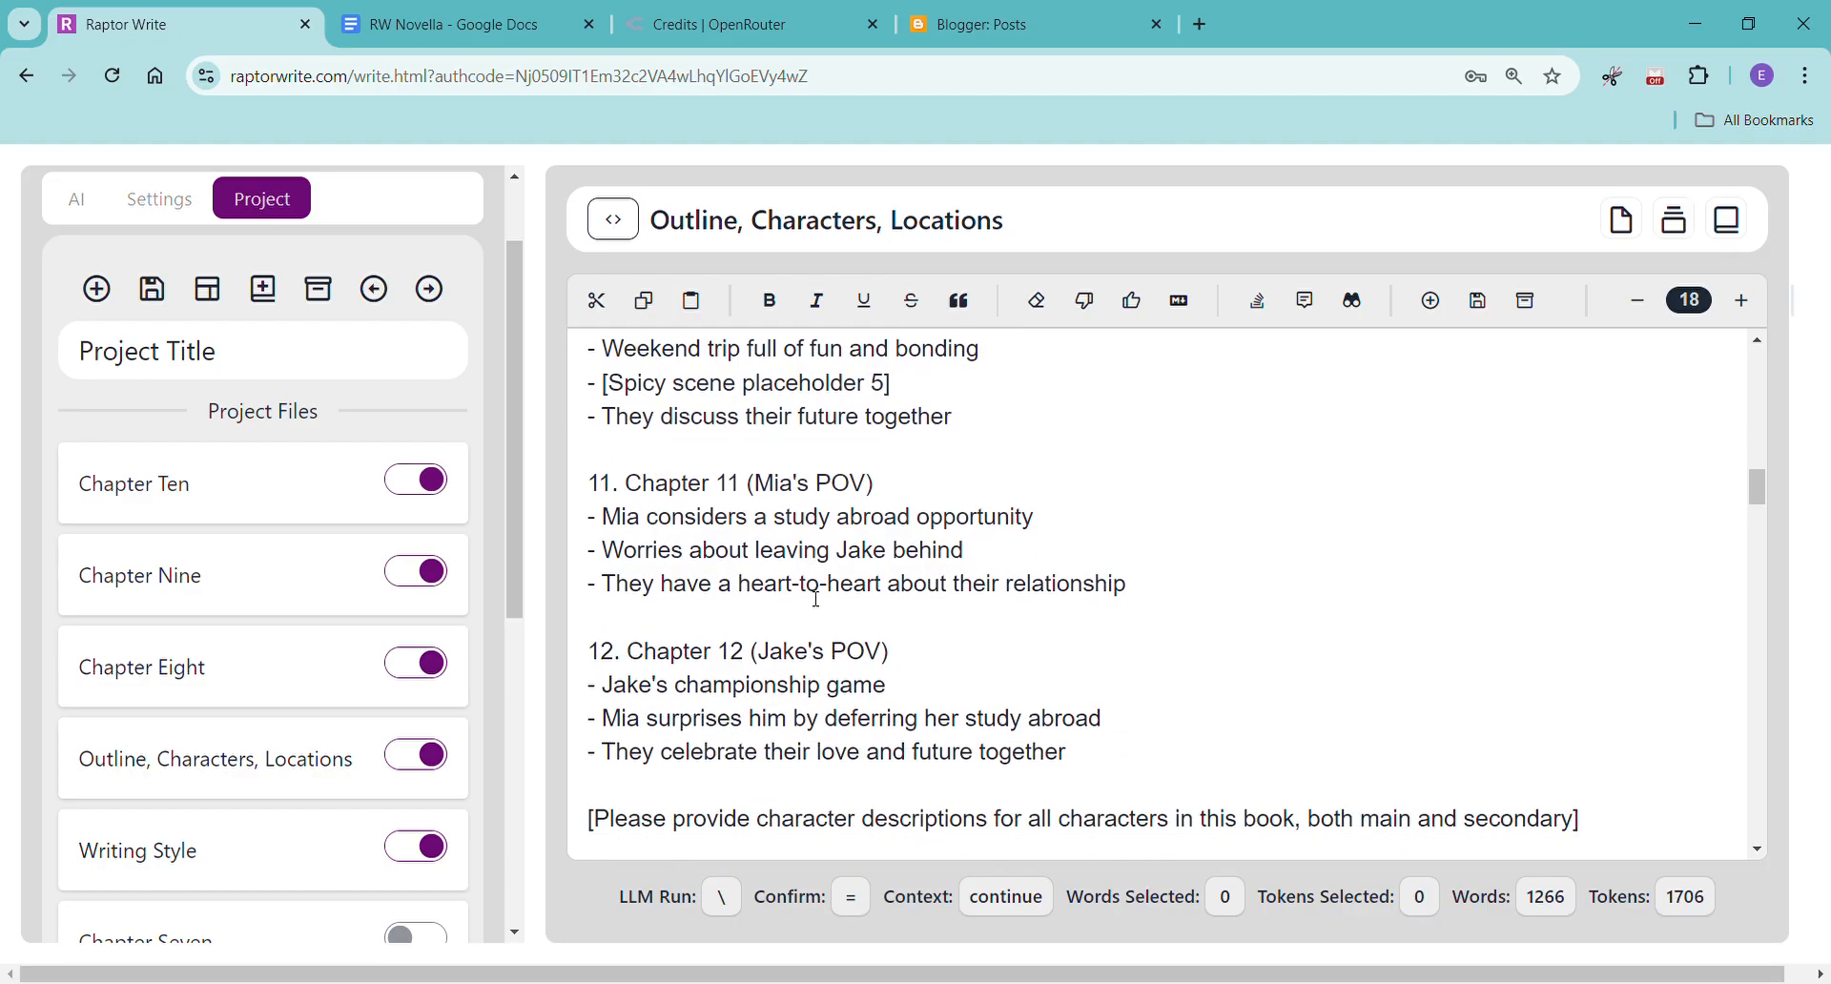
# In Chapter Ten, enter "[Please write chapter 10, Jake's first person pov past tense, please make it at least 2,000 words]" and generate the continuation.
pyautogui.click(167, 512)
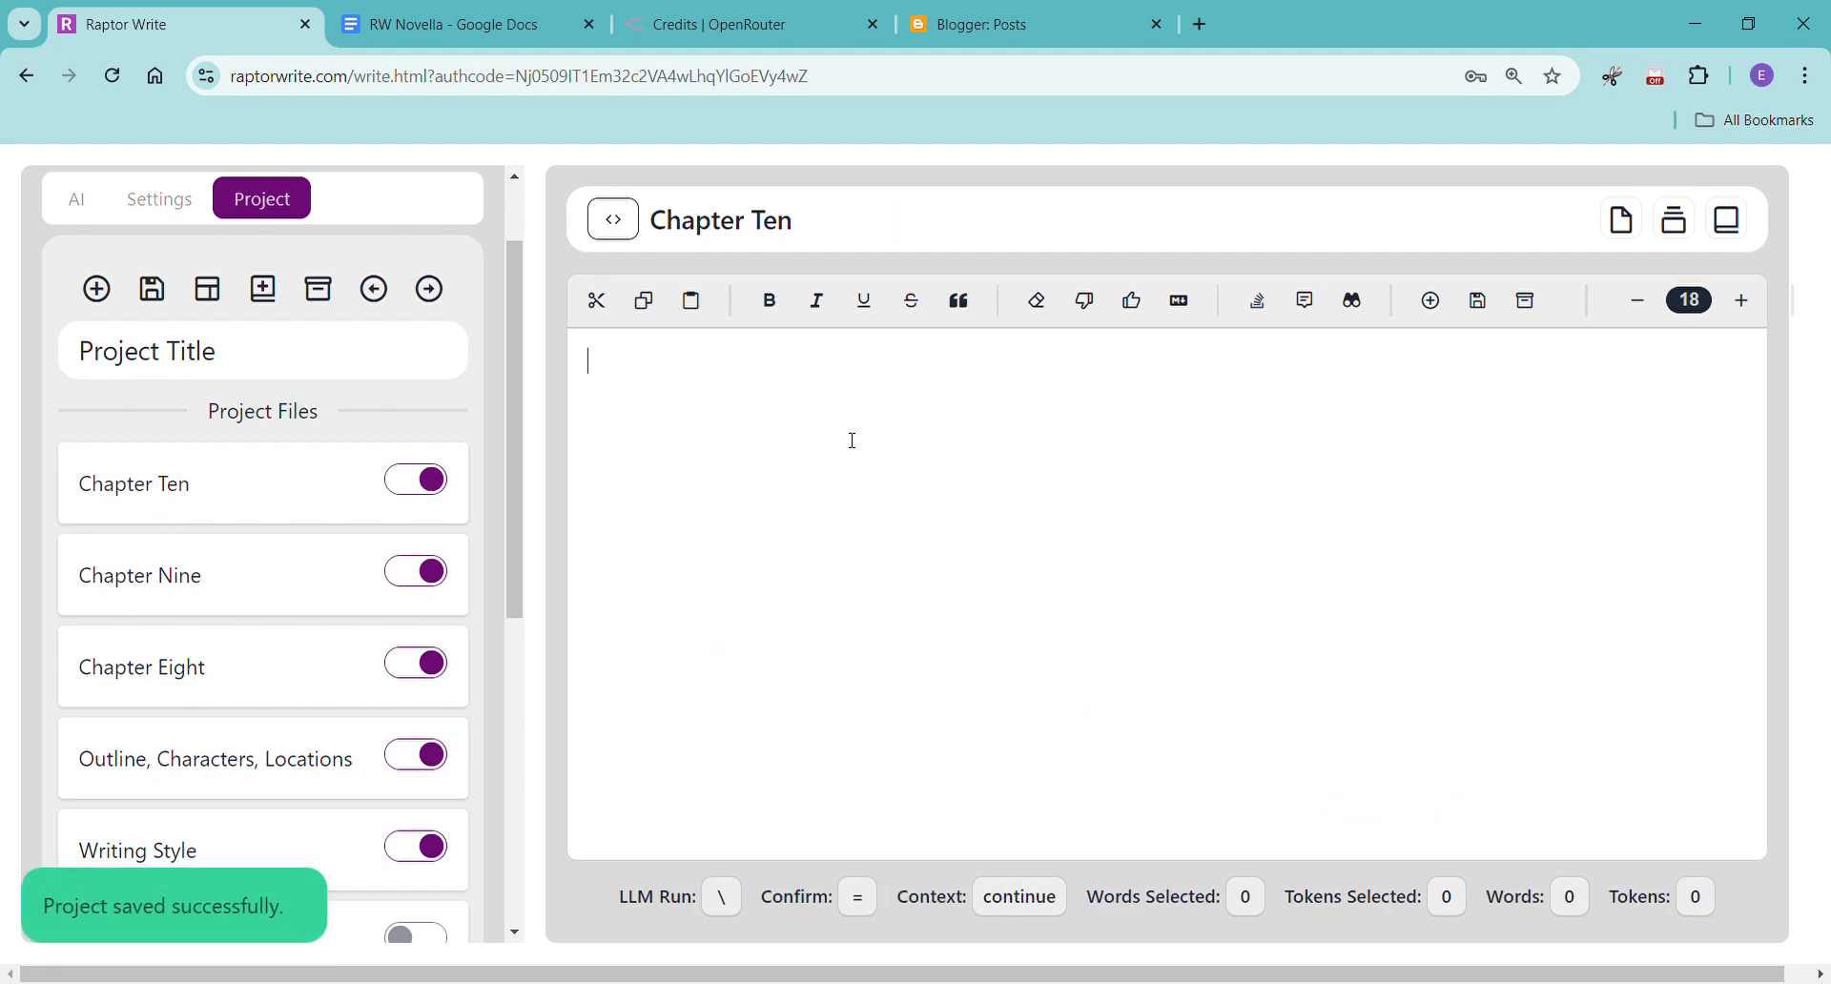
pyautogui.write('I')
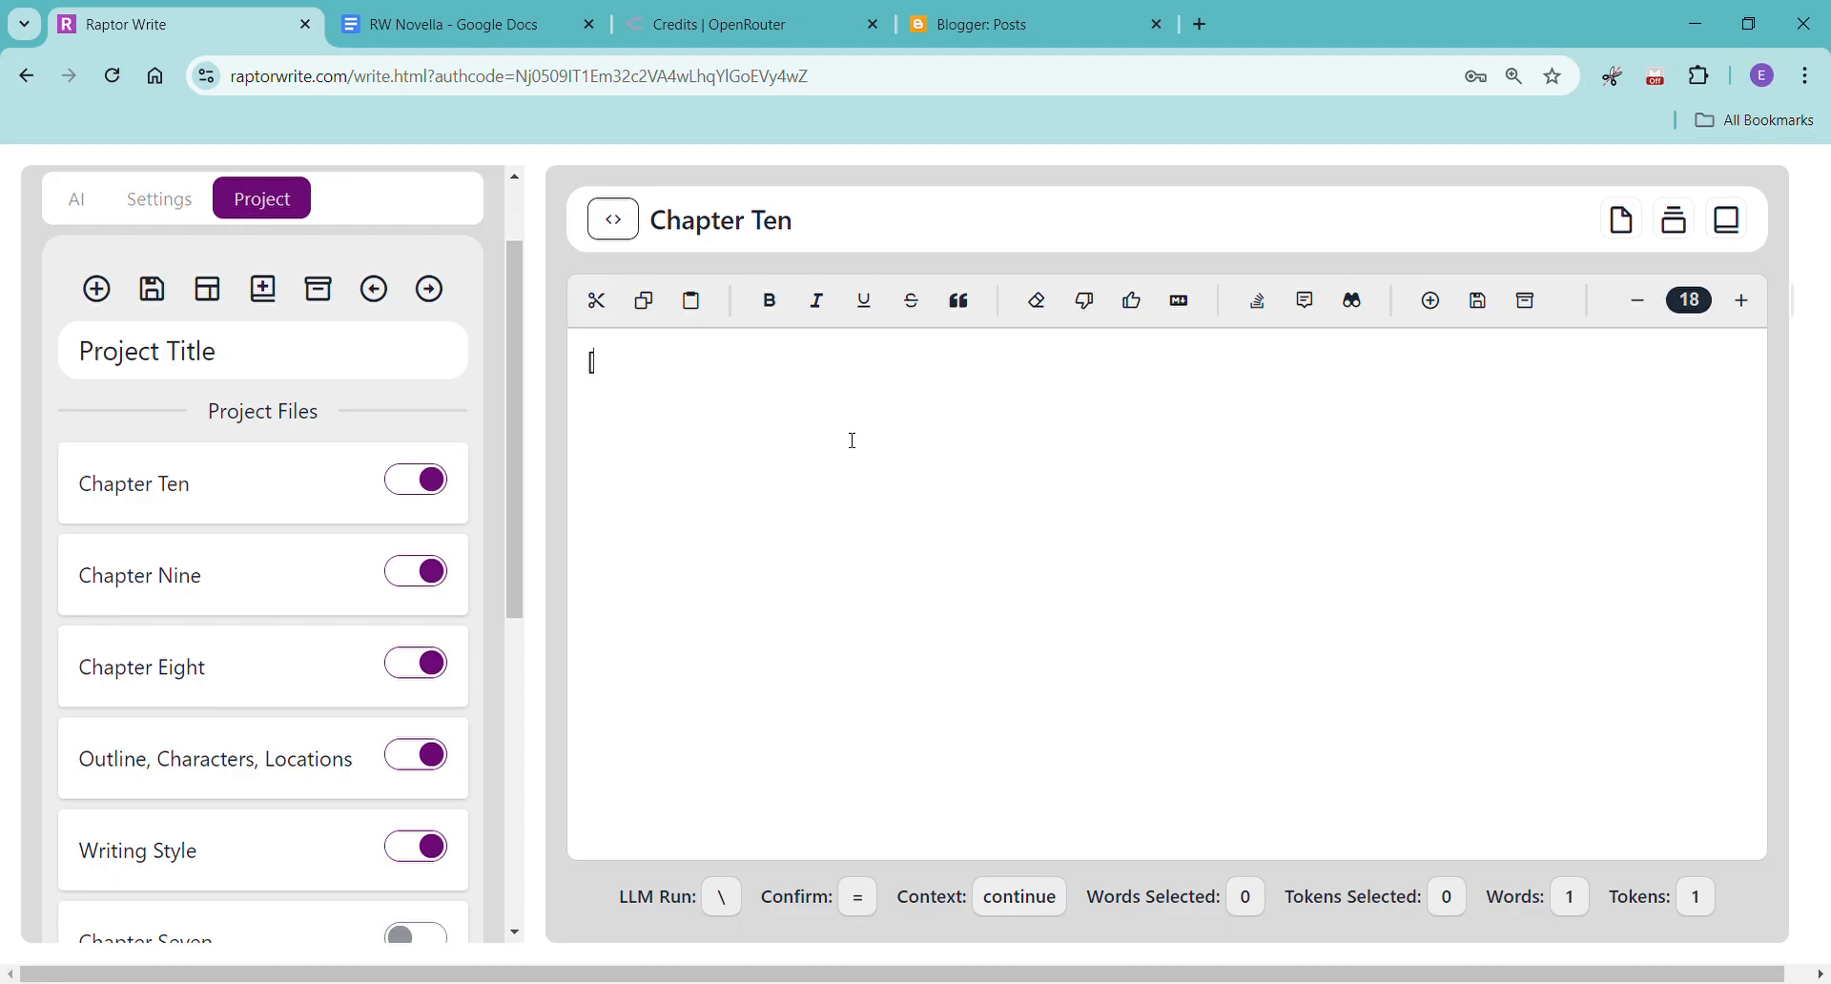
pyautogui.write('Please write chapter 10, J')
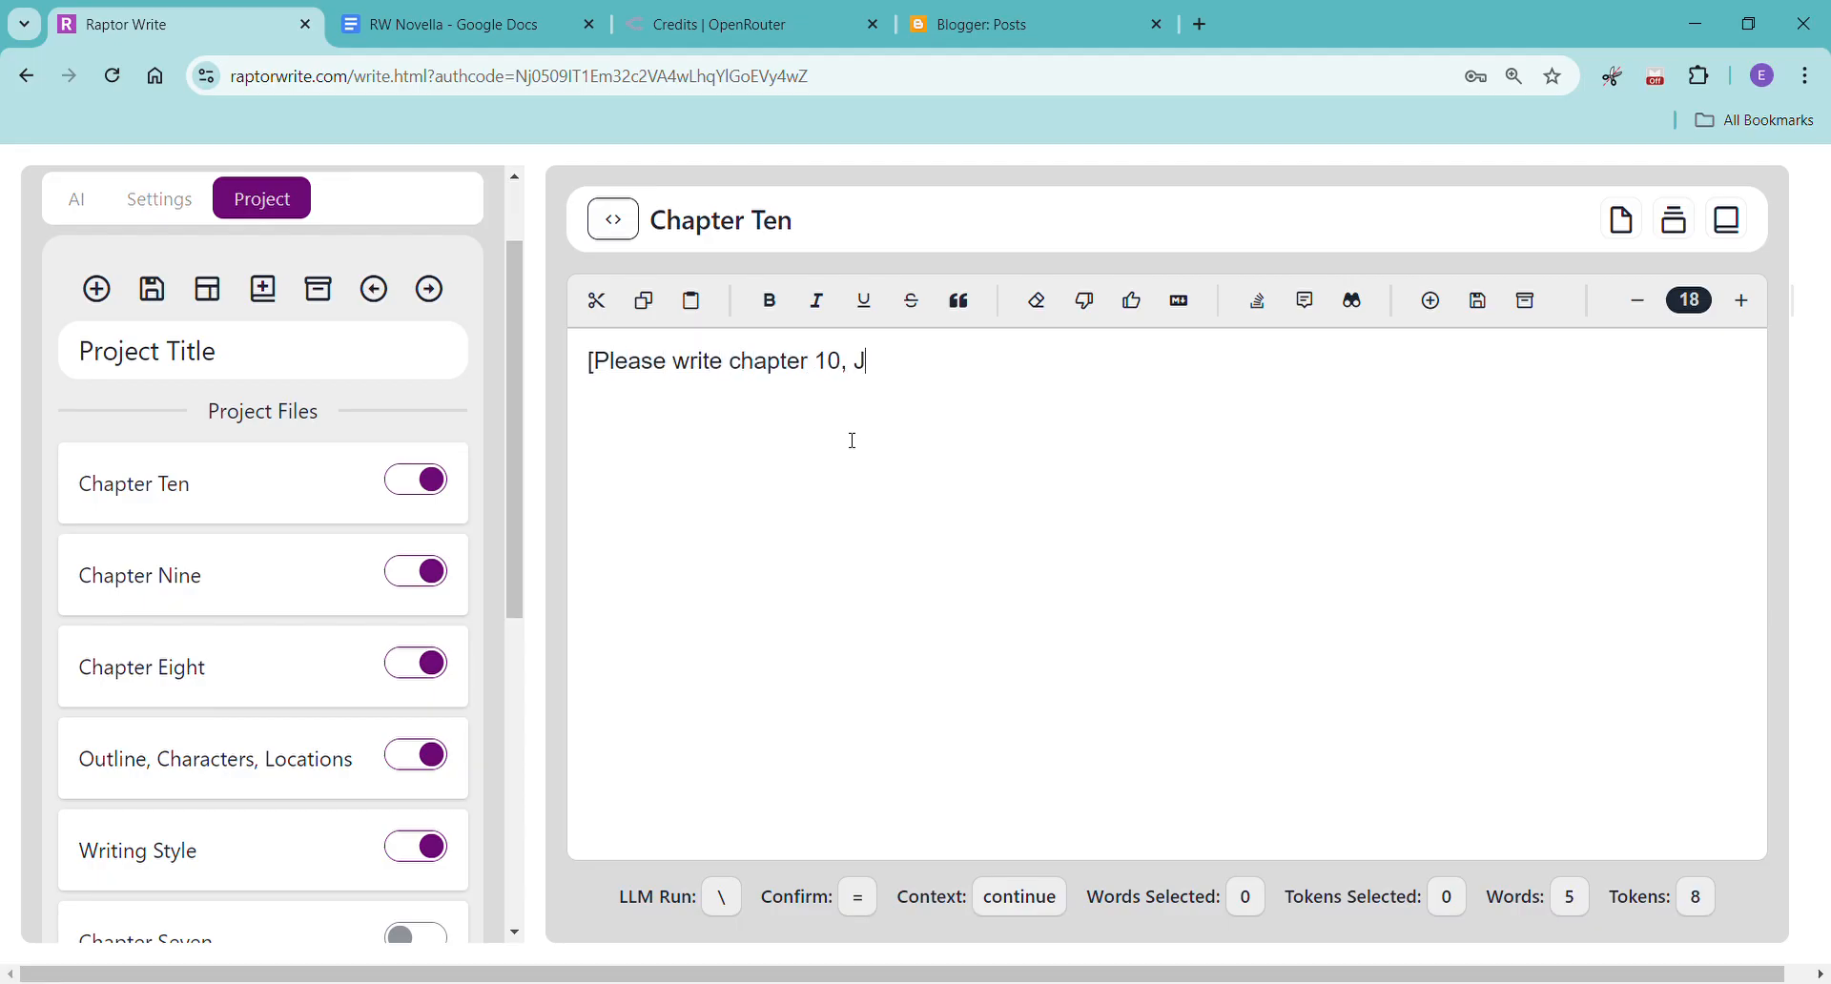
pyautogui.write("ake's first perso")
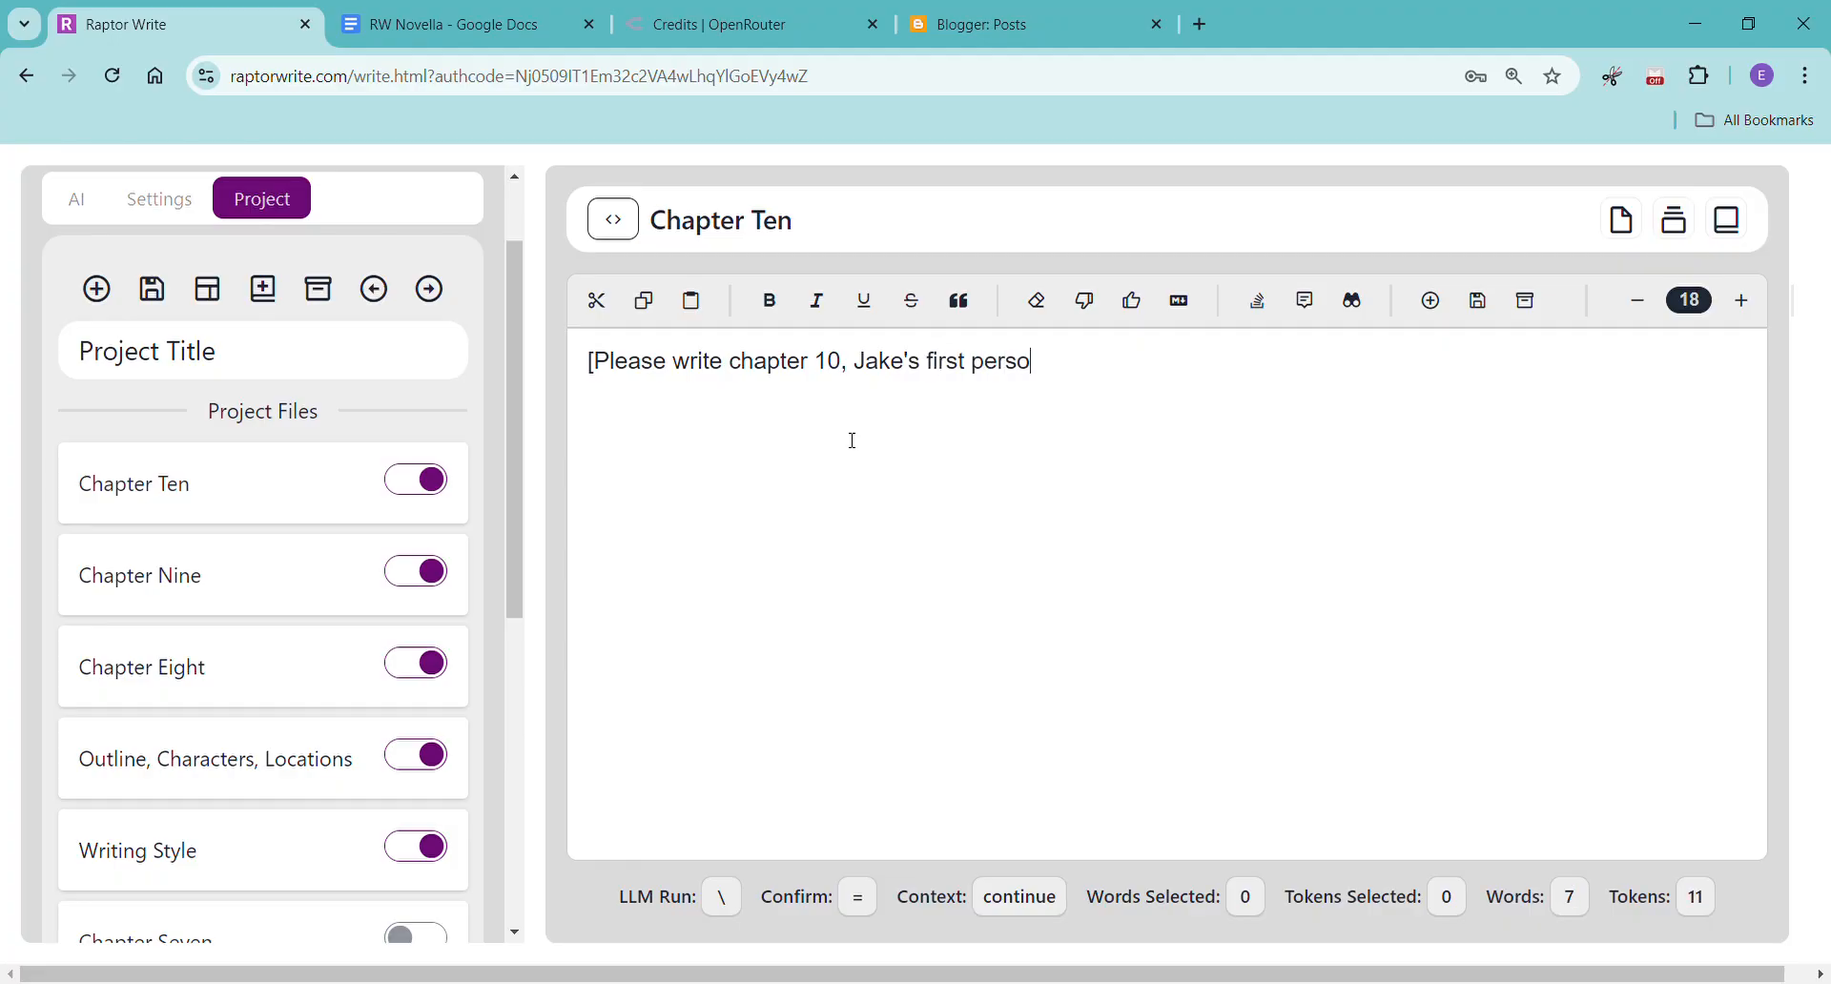
pyautogui.write('n pOV,')
pyautogui.press('BackSpace')
pyautogui.press('BackSpace')
pyautogui.press('BackSpace')
pyautogui.press('BackSpace')
pyautogui.write('ov')
pyautogui.write(', please')
pyautogui.press('BackSpace')
pyautogui.press('BackSpace')
pyautogui.press('BackSpace')
pyautogui.press('BackSpace')
pyautogui.press('BackSpace')
pyautogui.press('BackSpace')
pyautogui.press('BackSpace')
pyautogui.press('BackSpace')
pyautogui.write('past tense, please make it at least 2,000 words')
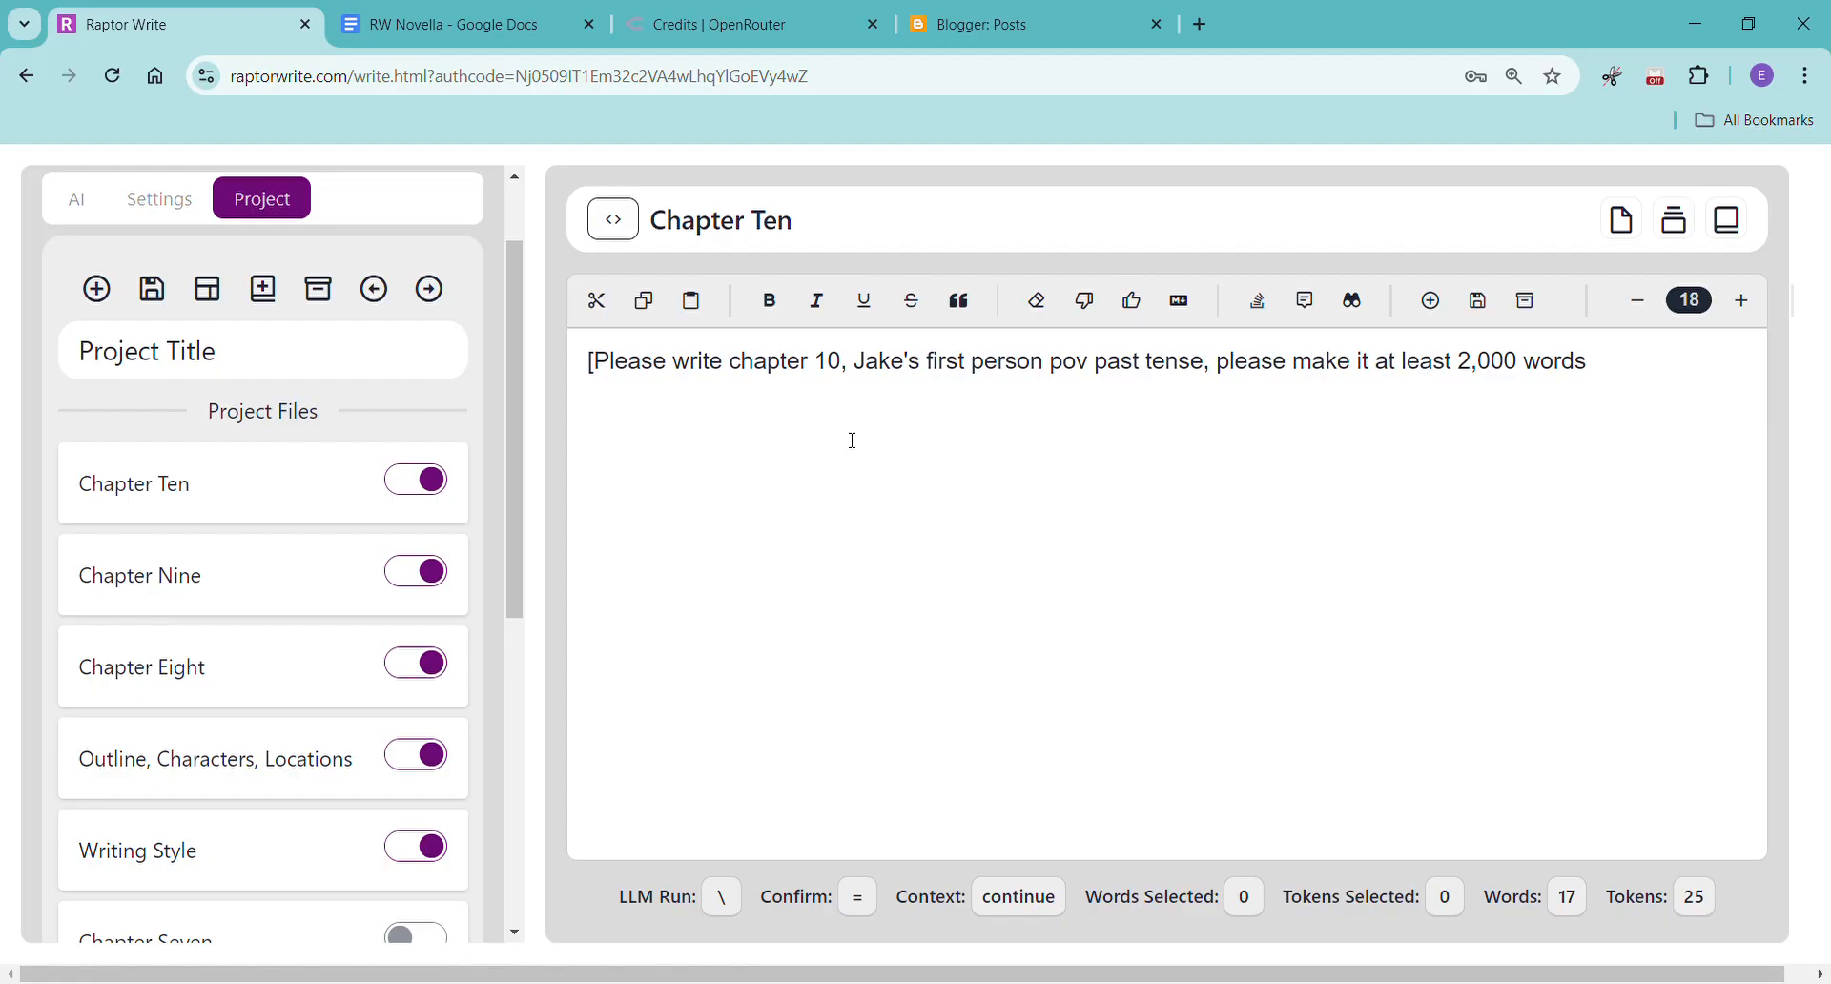
pyautogui.write(']')
pyautogui.rightClick(636, 448)
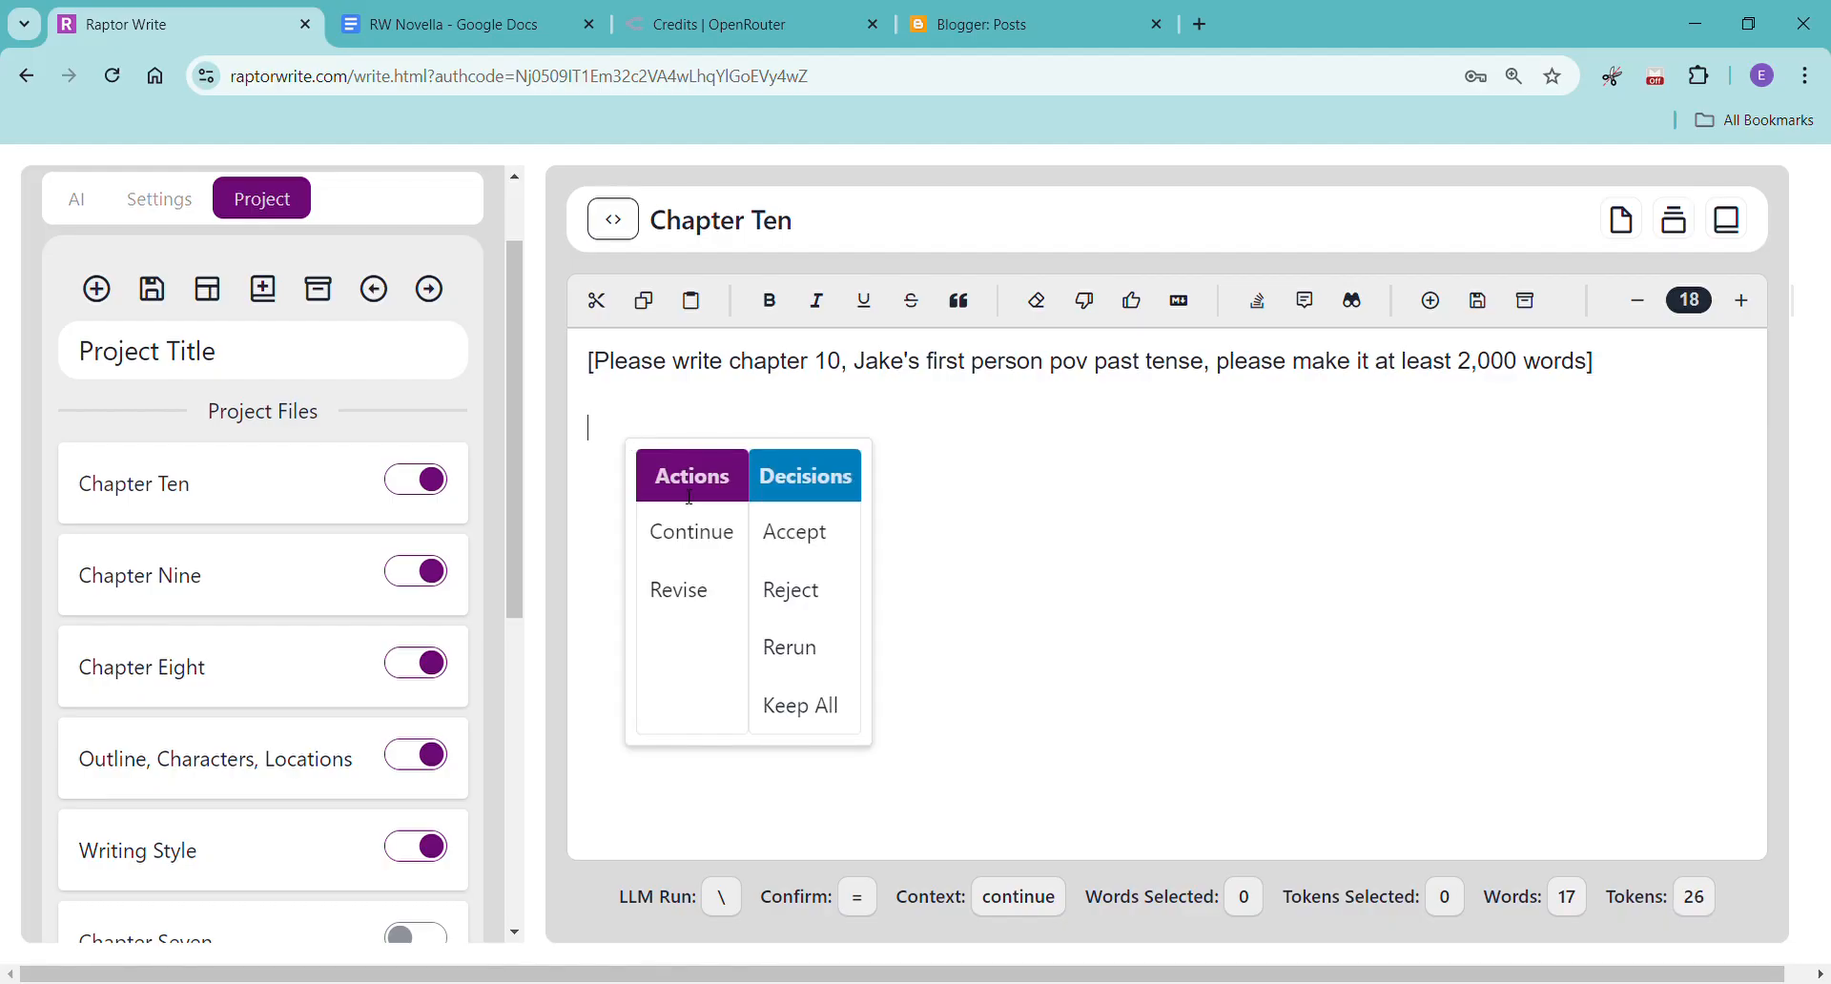
pyautogui.click(686, 534)
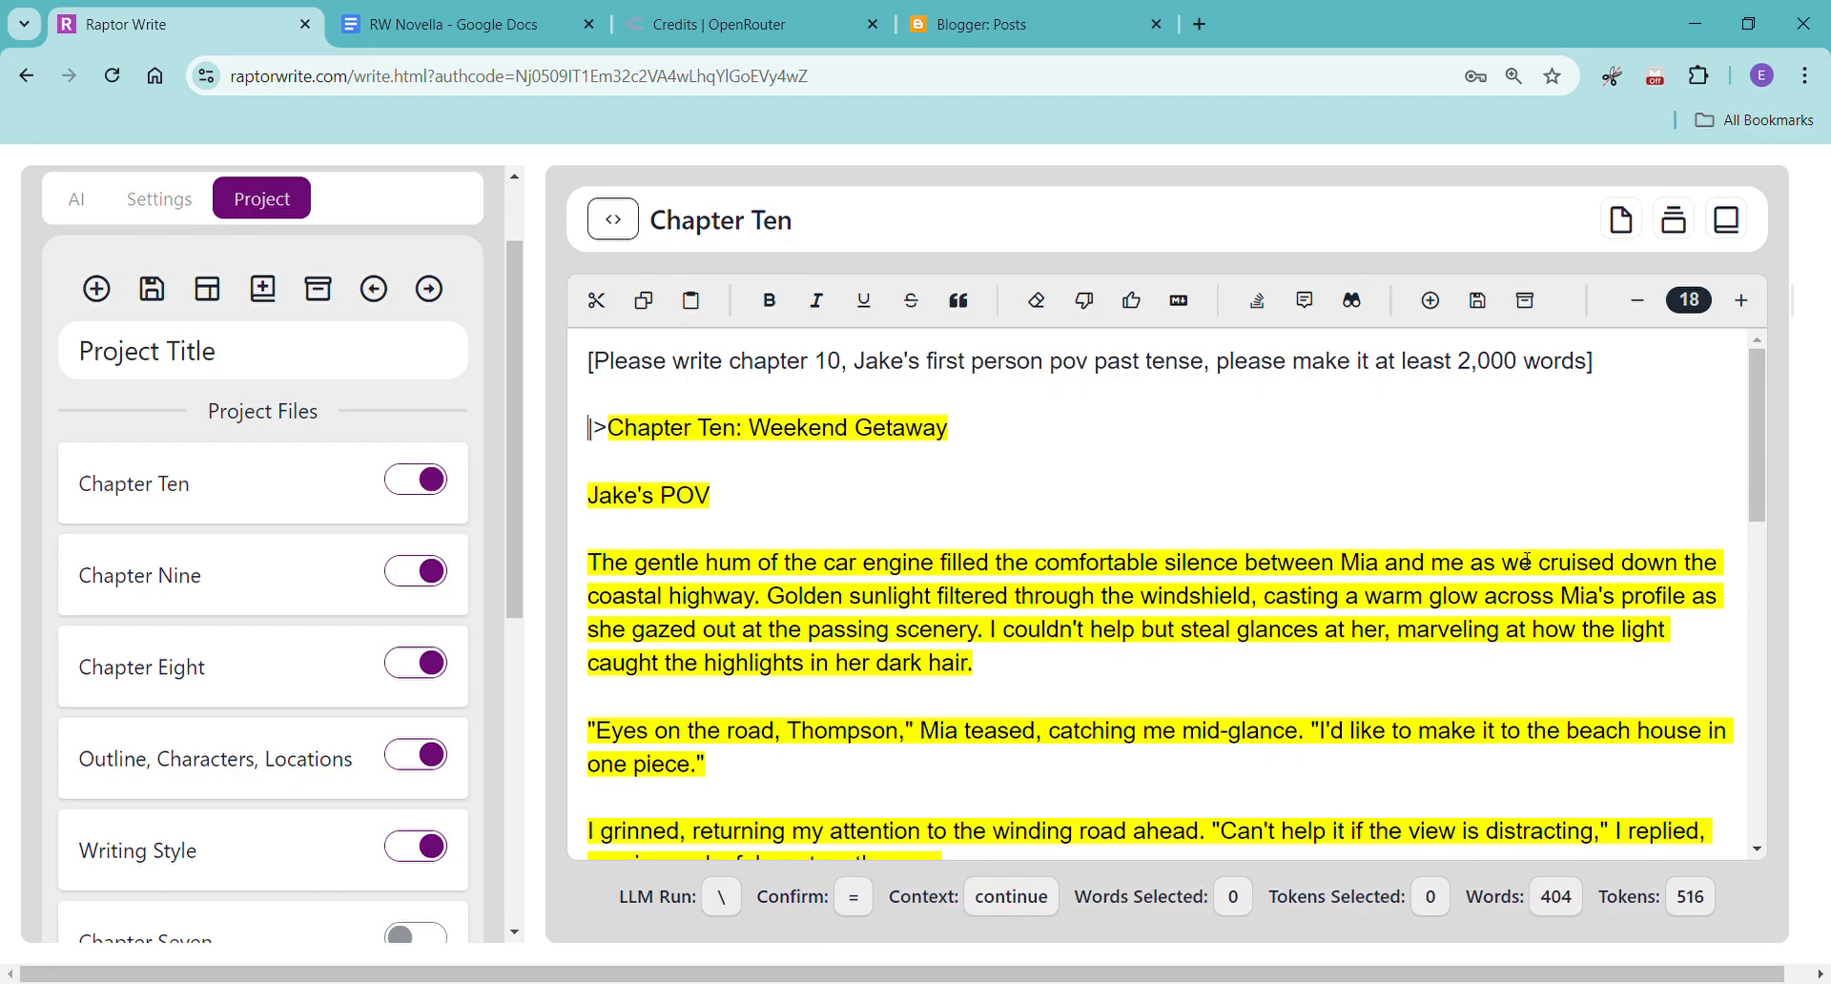
# Read the opening and beach scenes of the generated Chapter Ten while the text is still being written.
pyautogui.scroll(-5, 1527, 561)
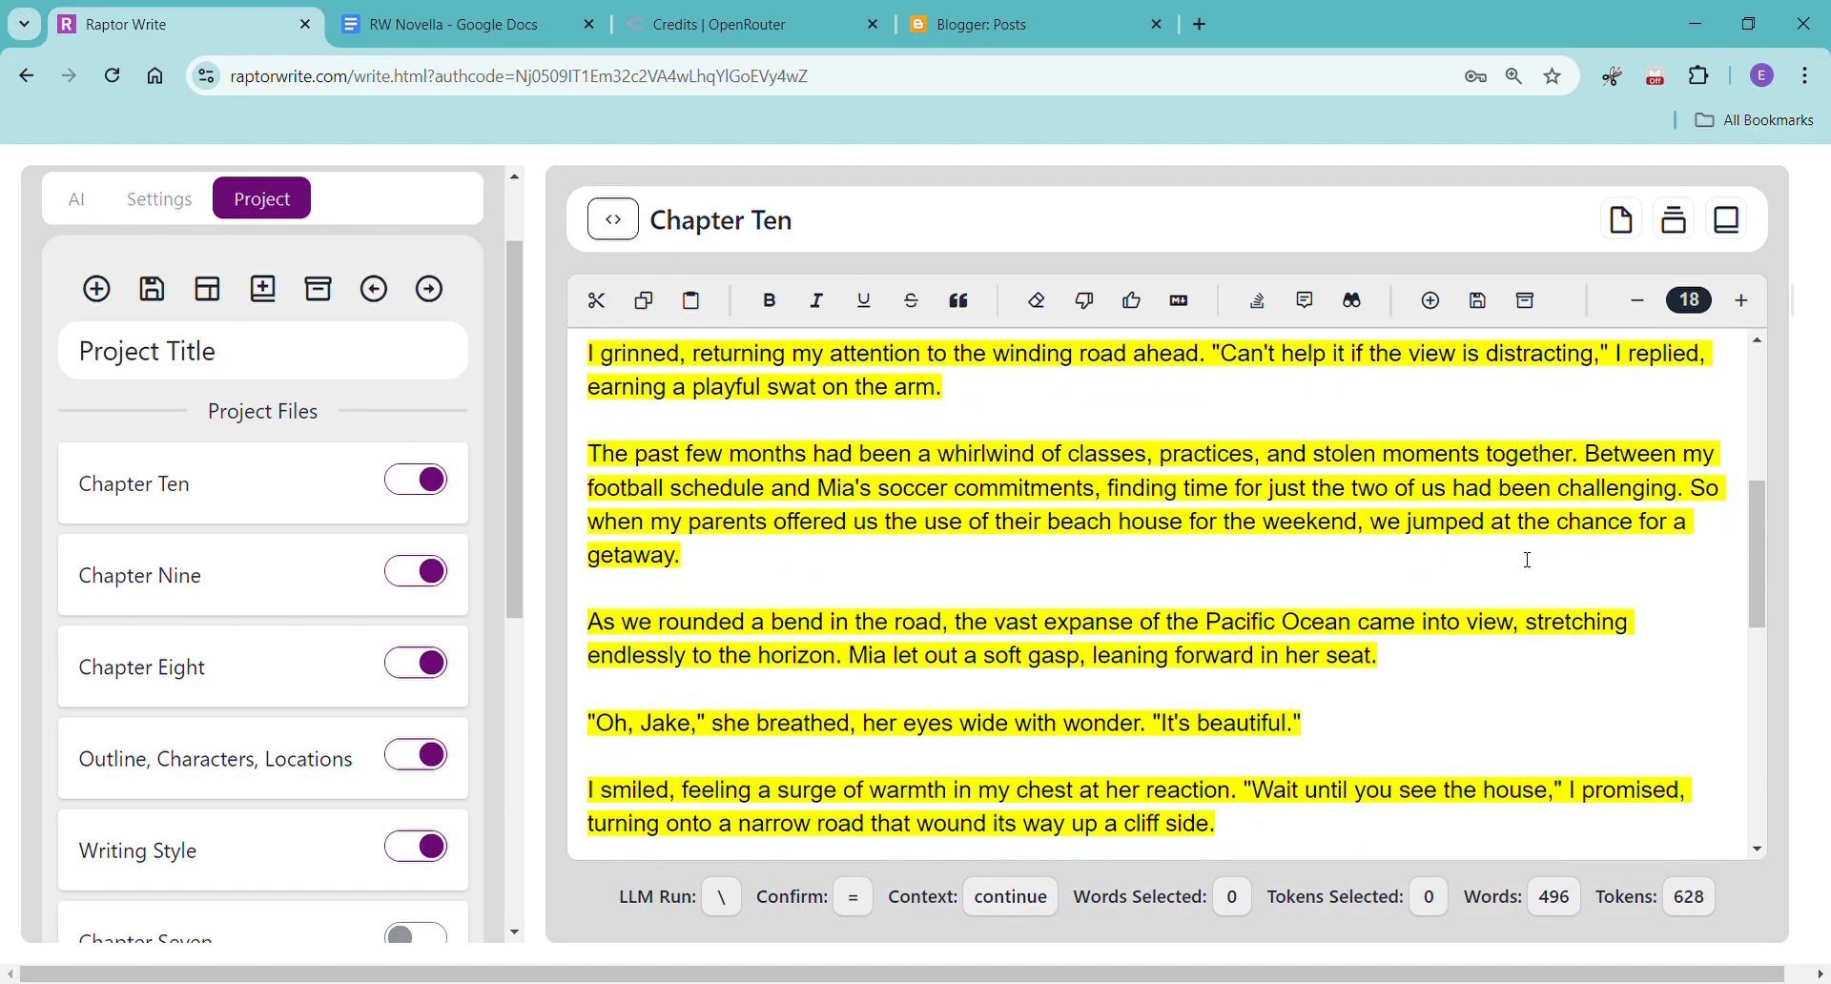
pyautogui.scroll(-3, 1527, 560)
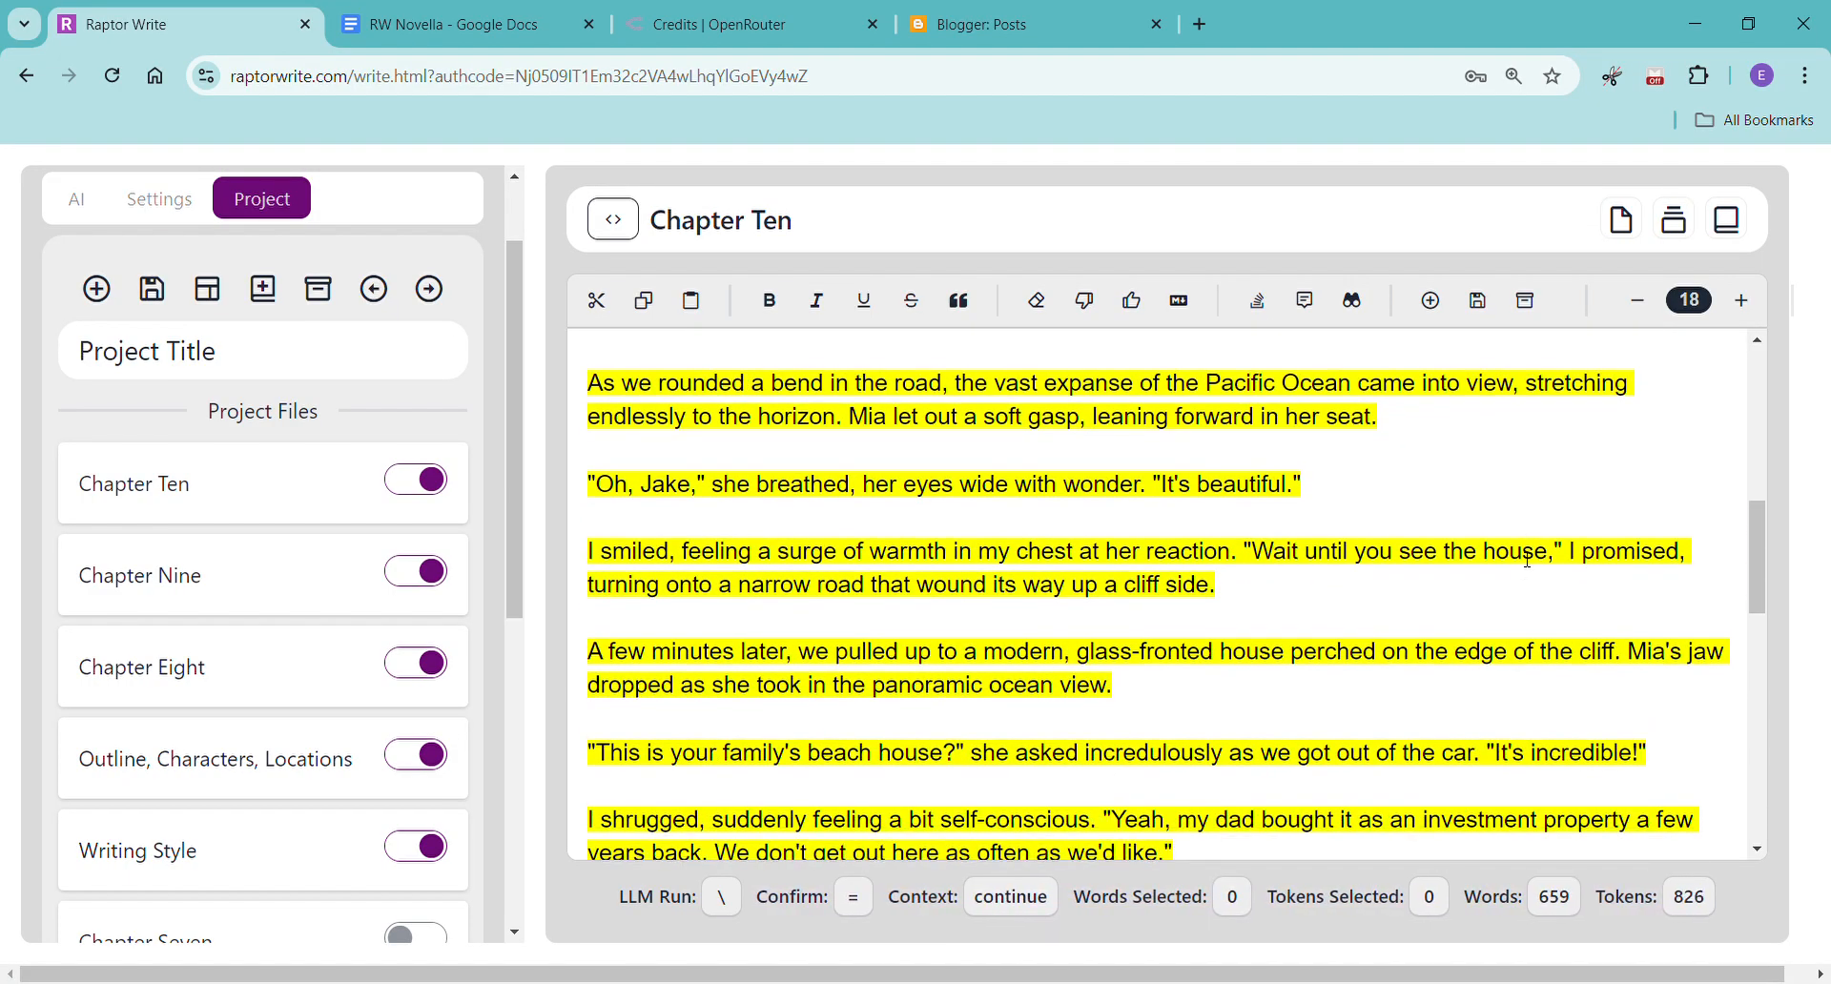
pyautogui.scroll(-1, 1531, 548)
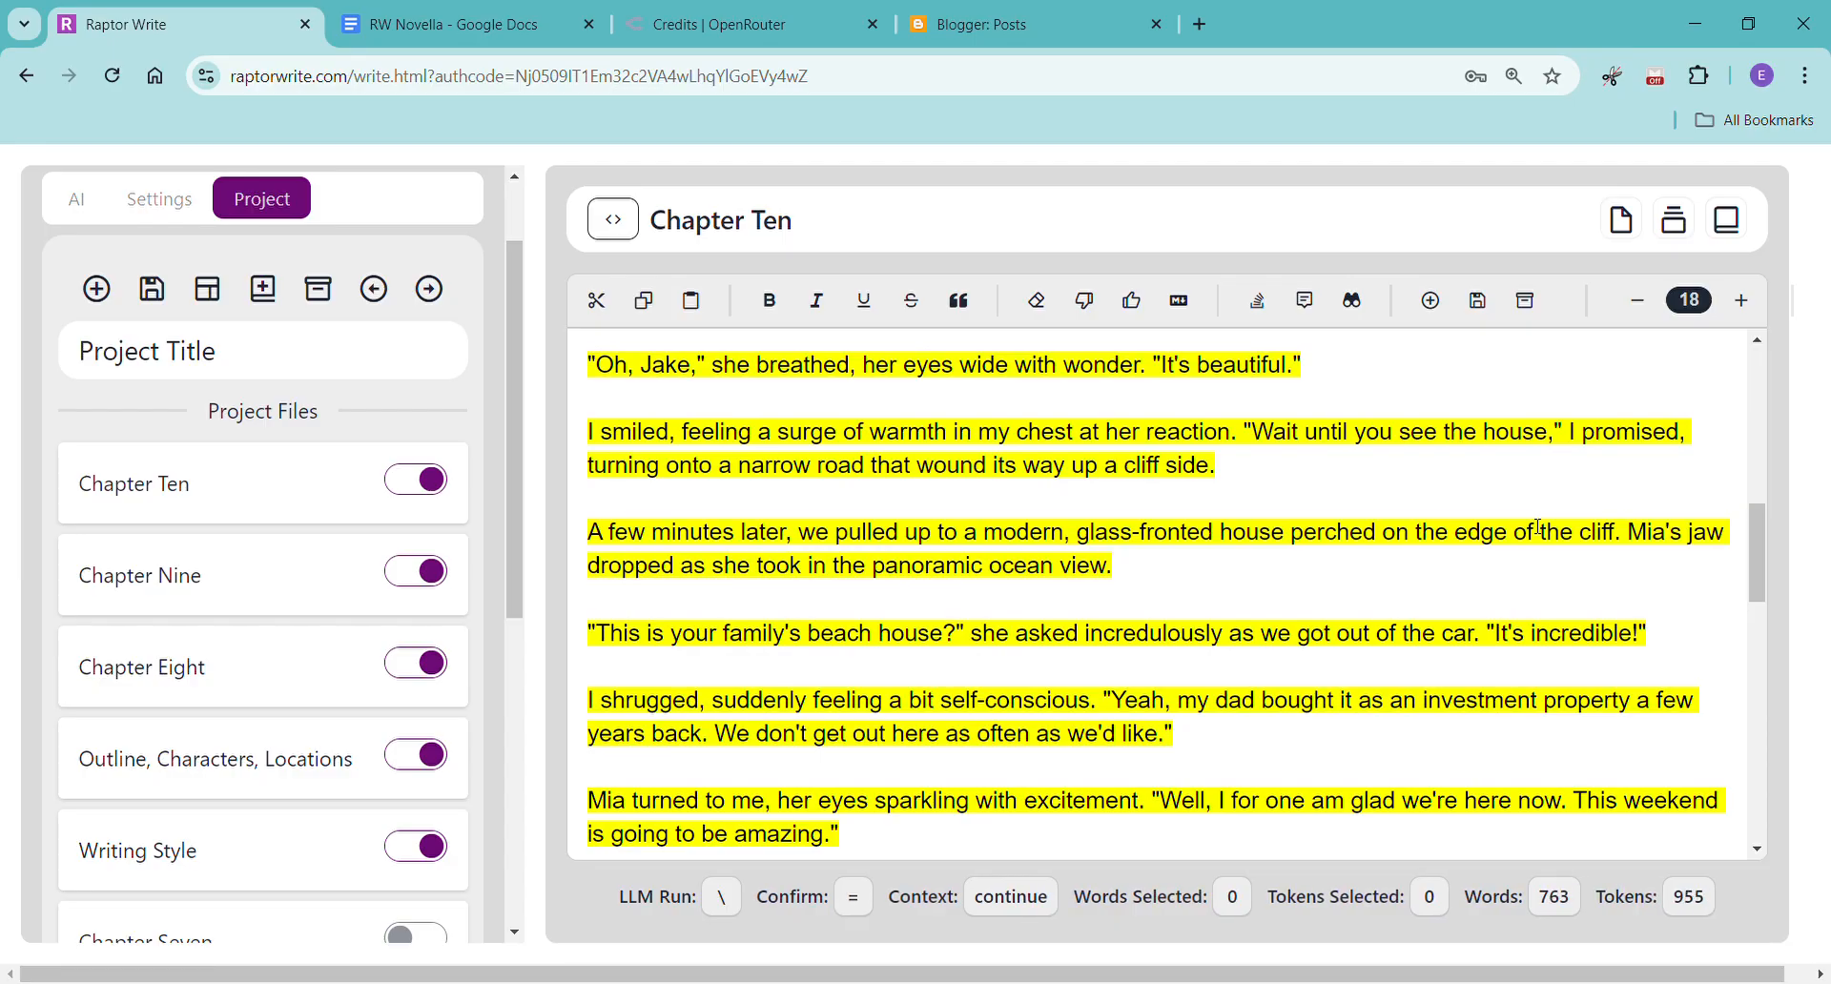
pyautogui.scroll(-2, 1538, 527)
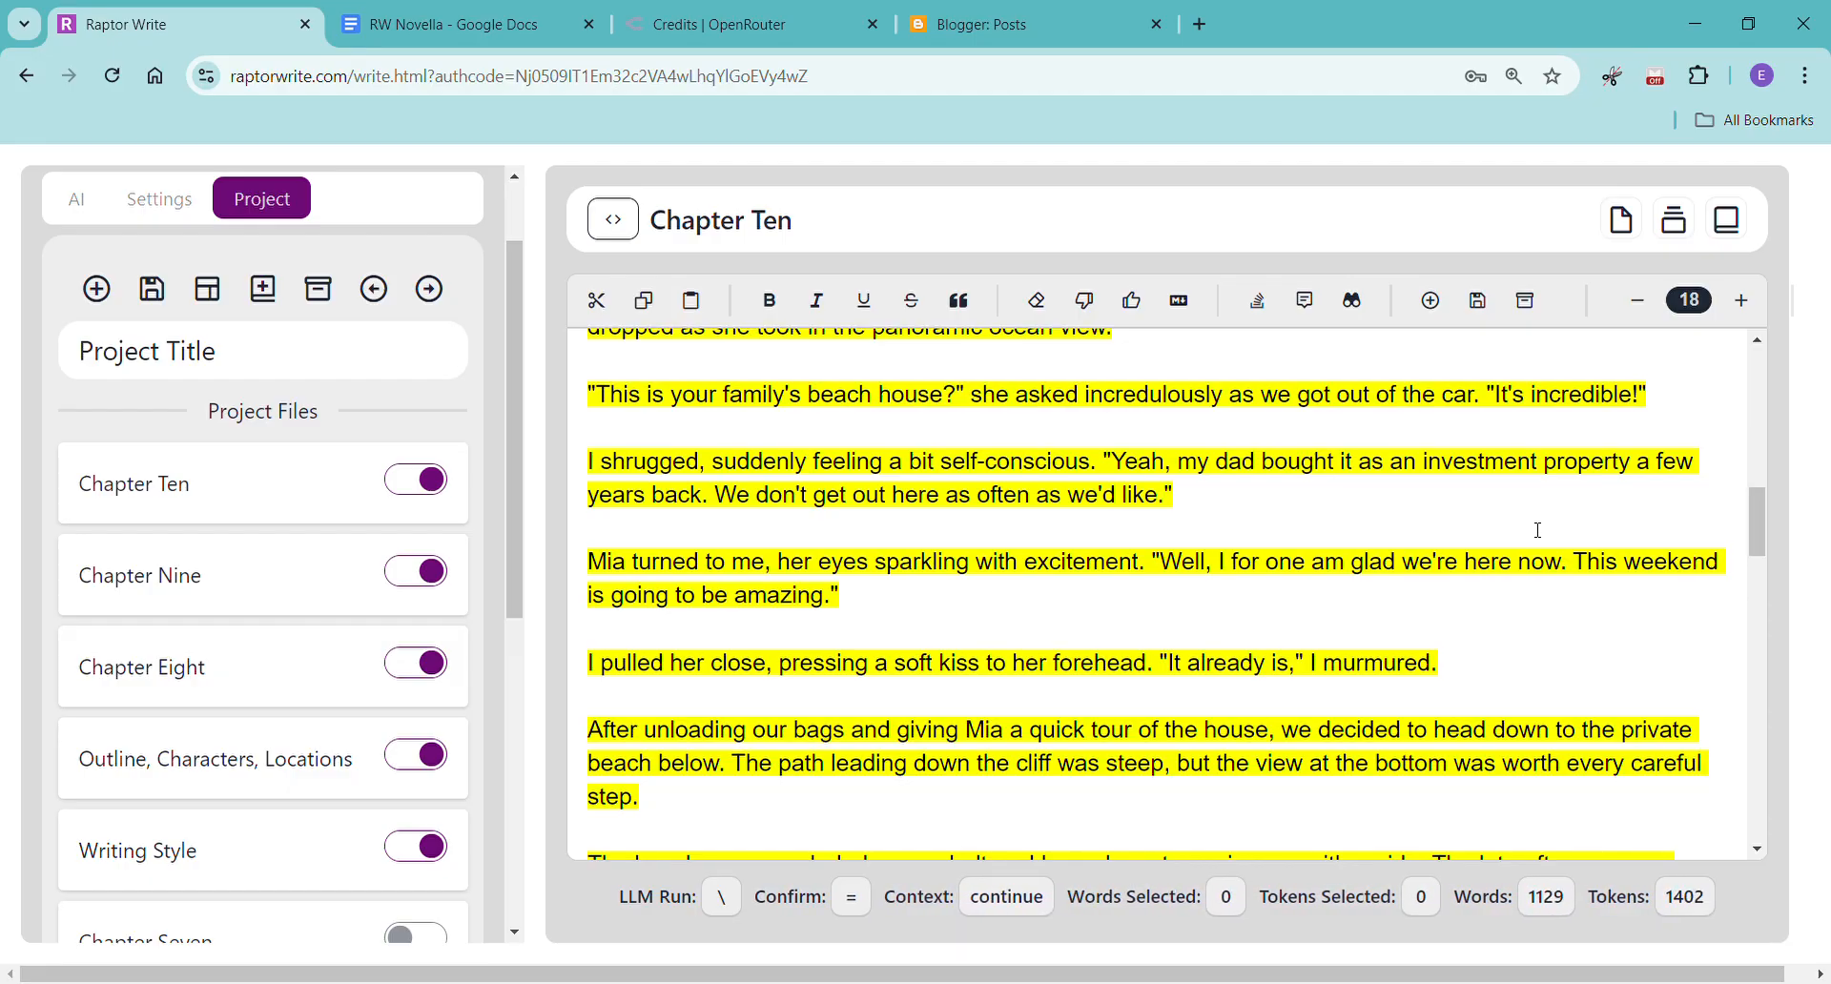
pyautogui.scroll(-1, 1538, 531)
pyautogui.scroll(-2, 1537, 530)
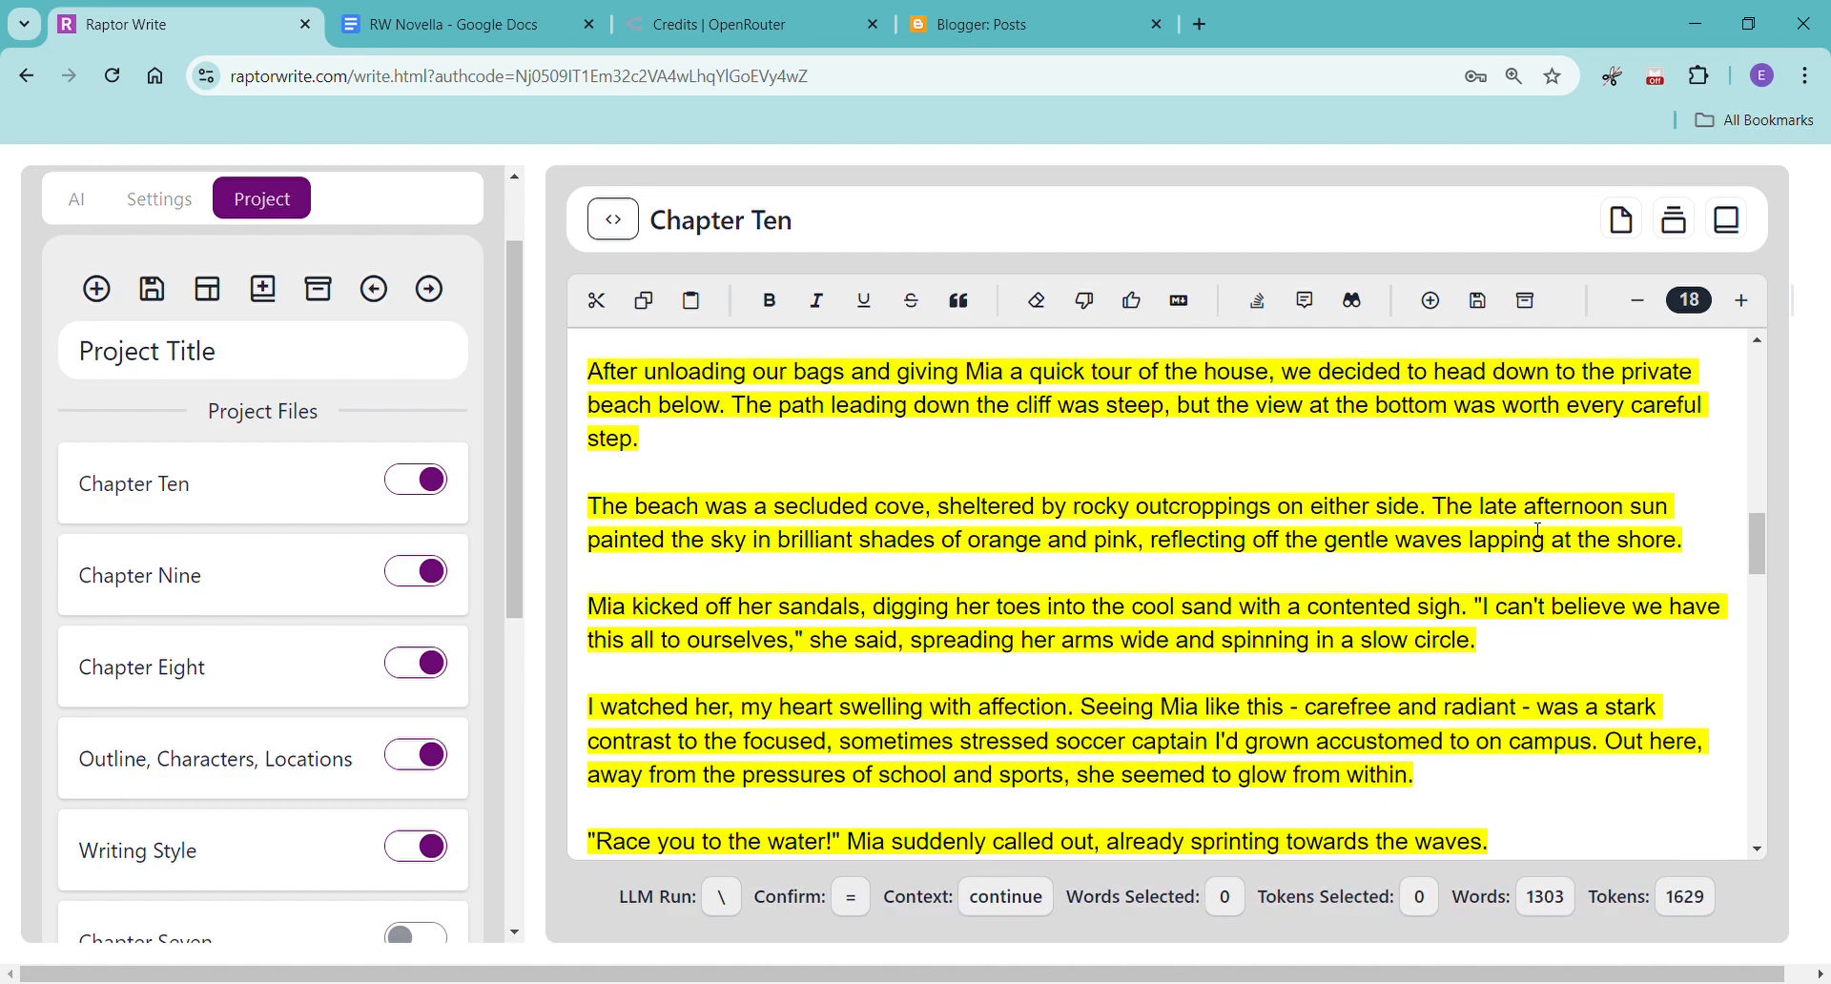
pyautogui.scroll(-1, 1537, 530)
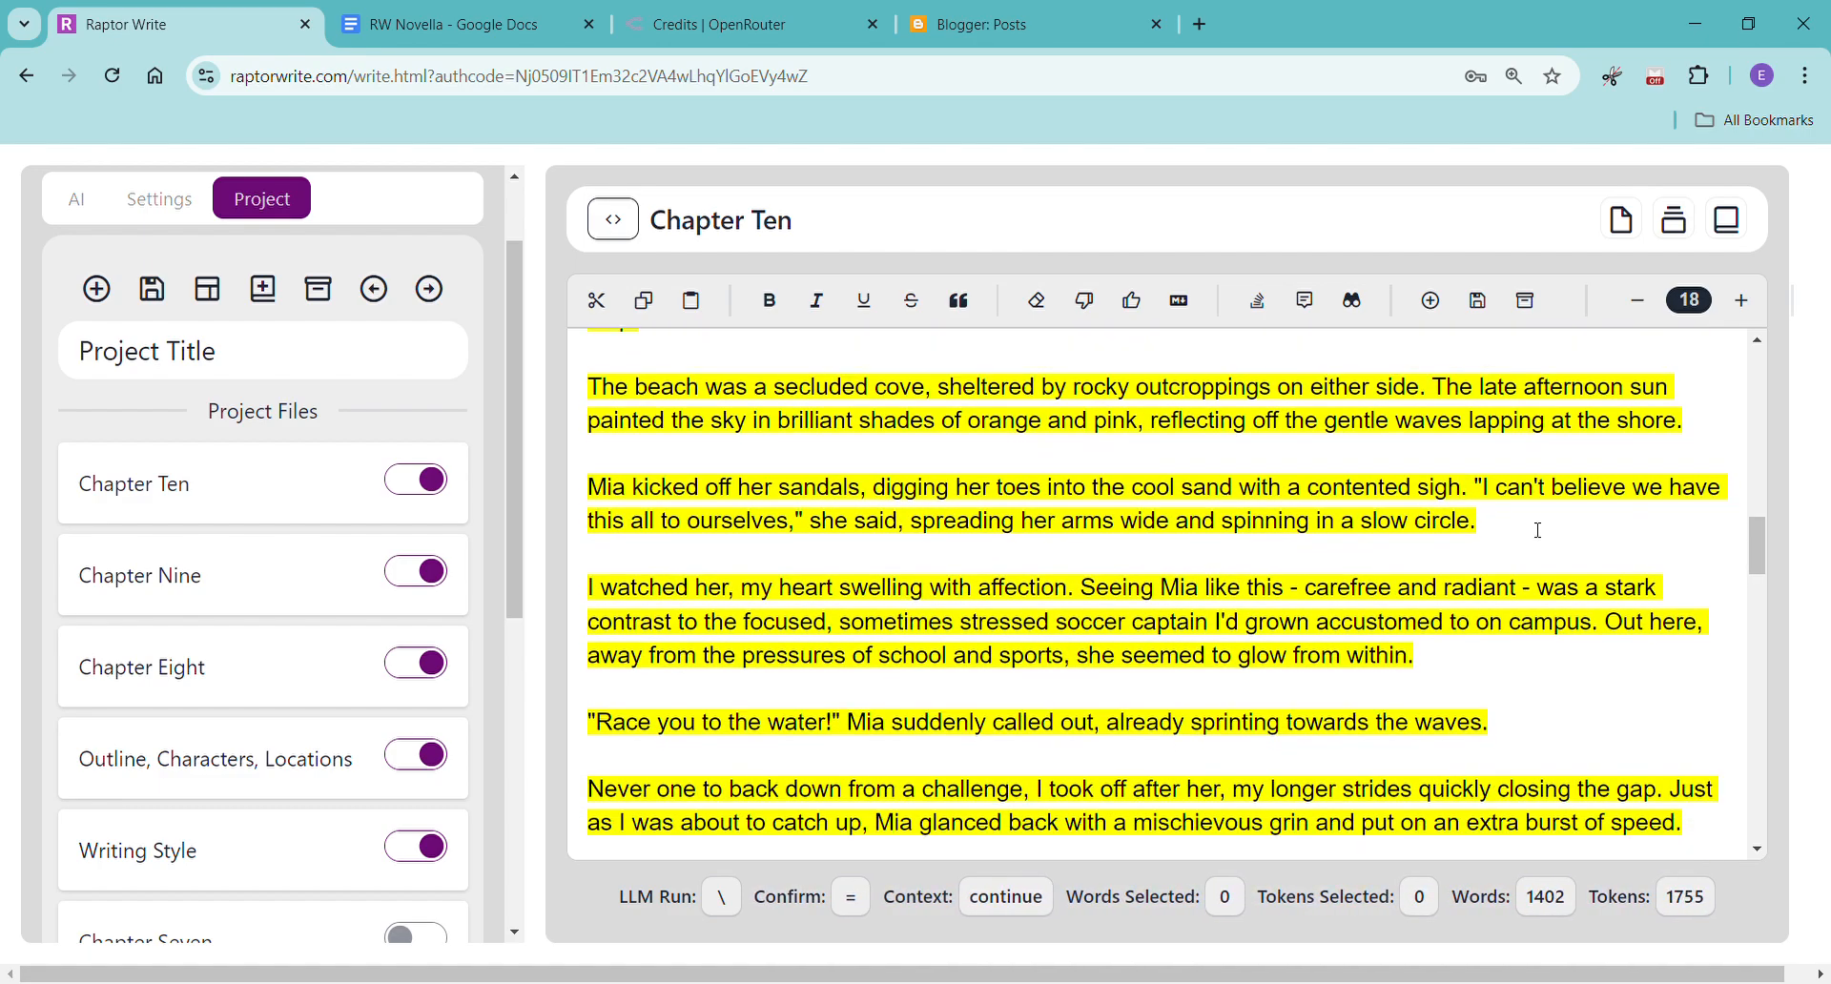
pyautogui.scroll(-3, 1537, 530)
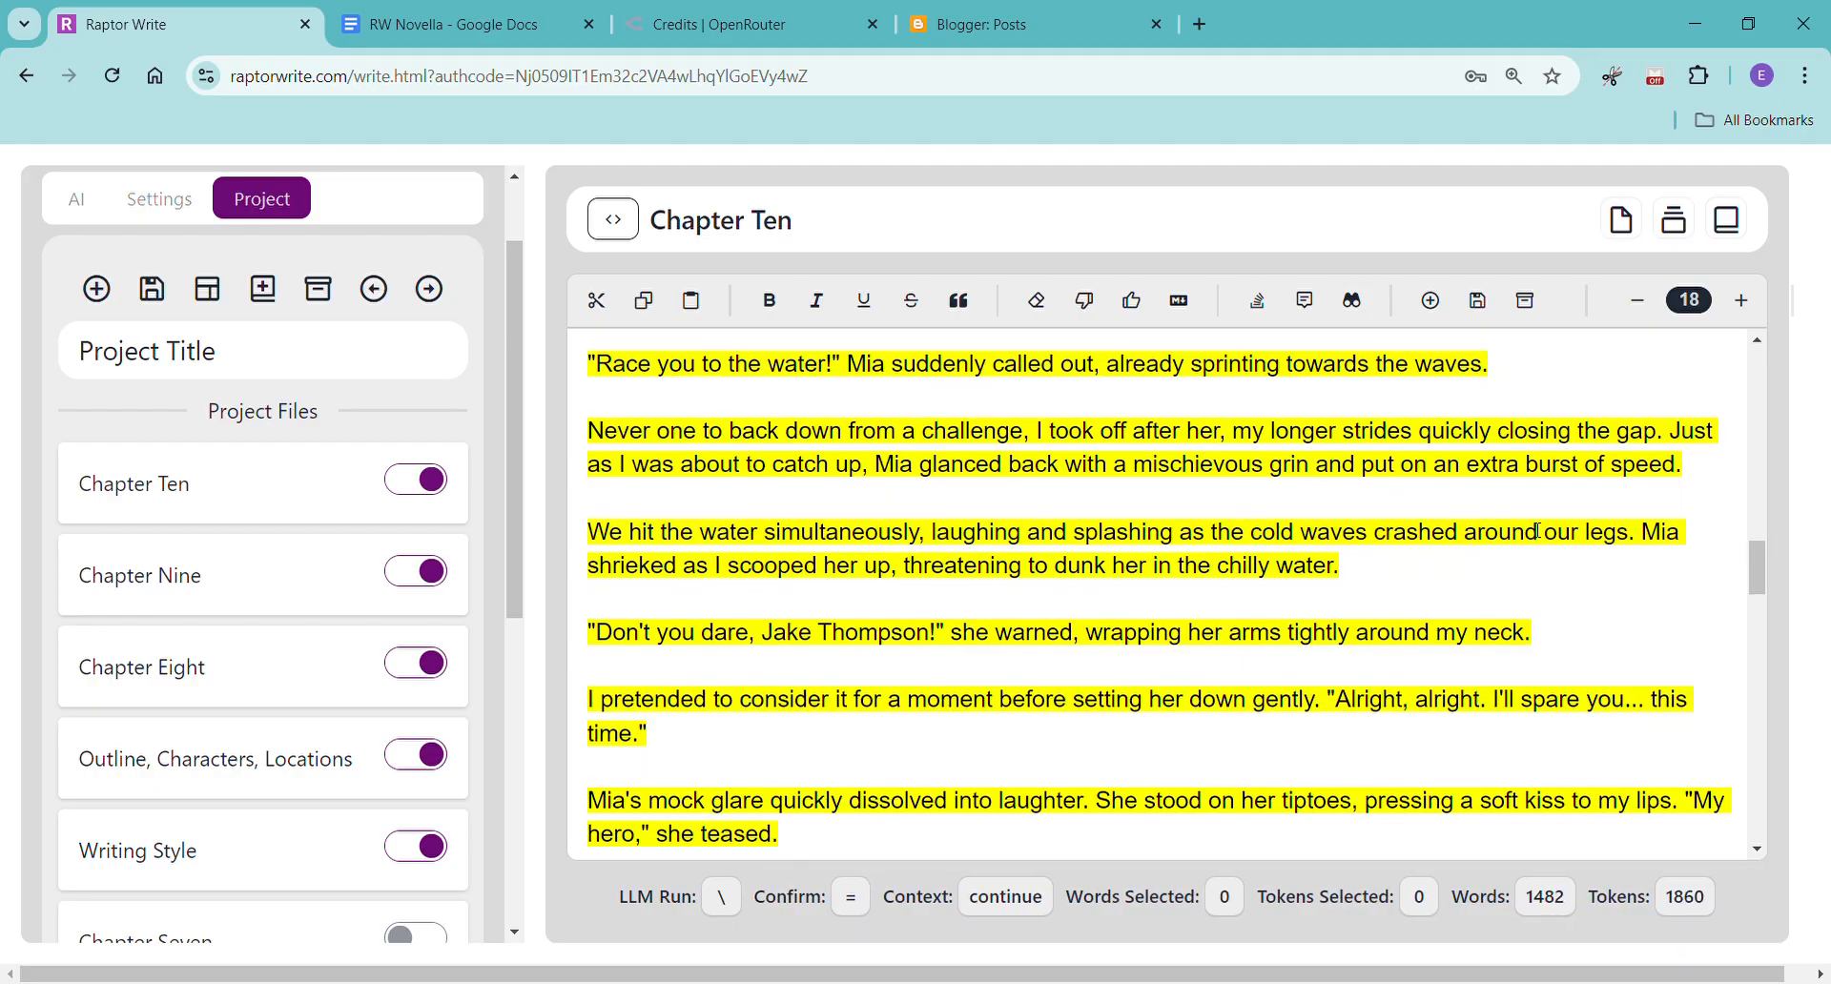
pyautogui.scroll(-2, 1538, 530)
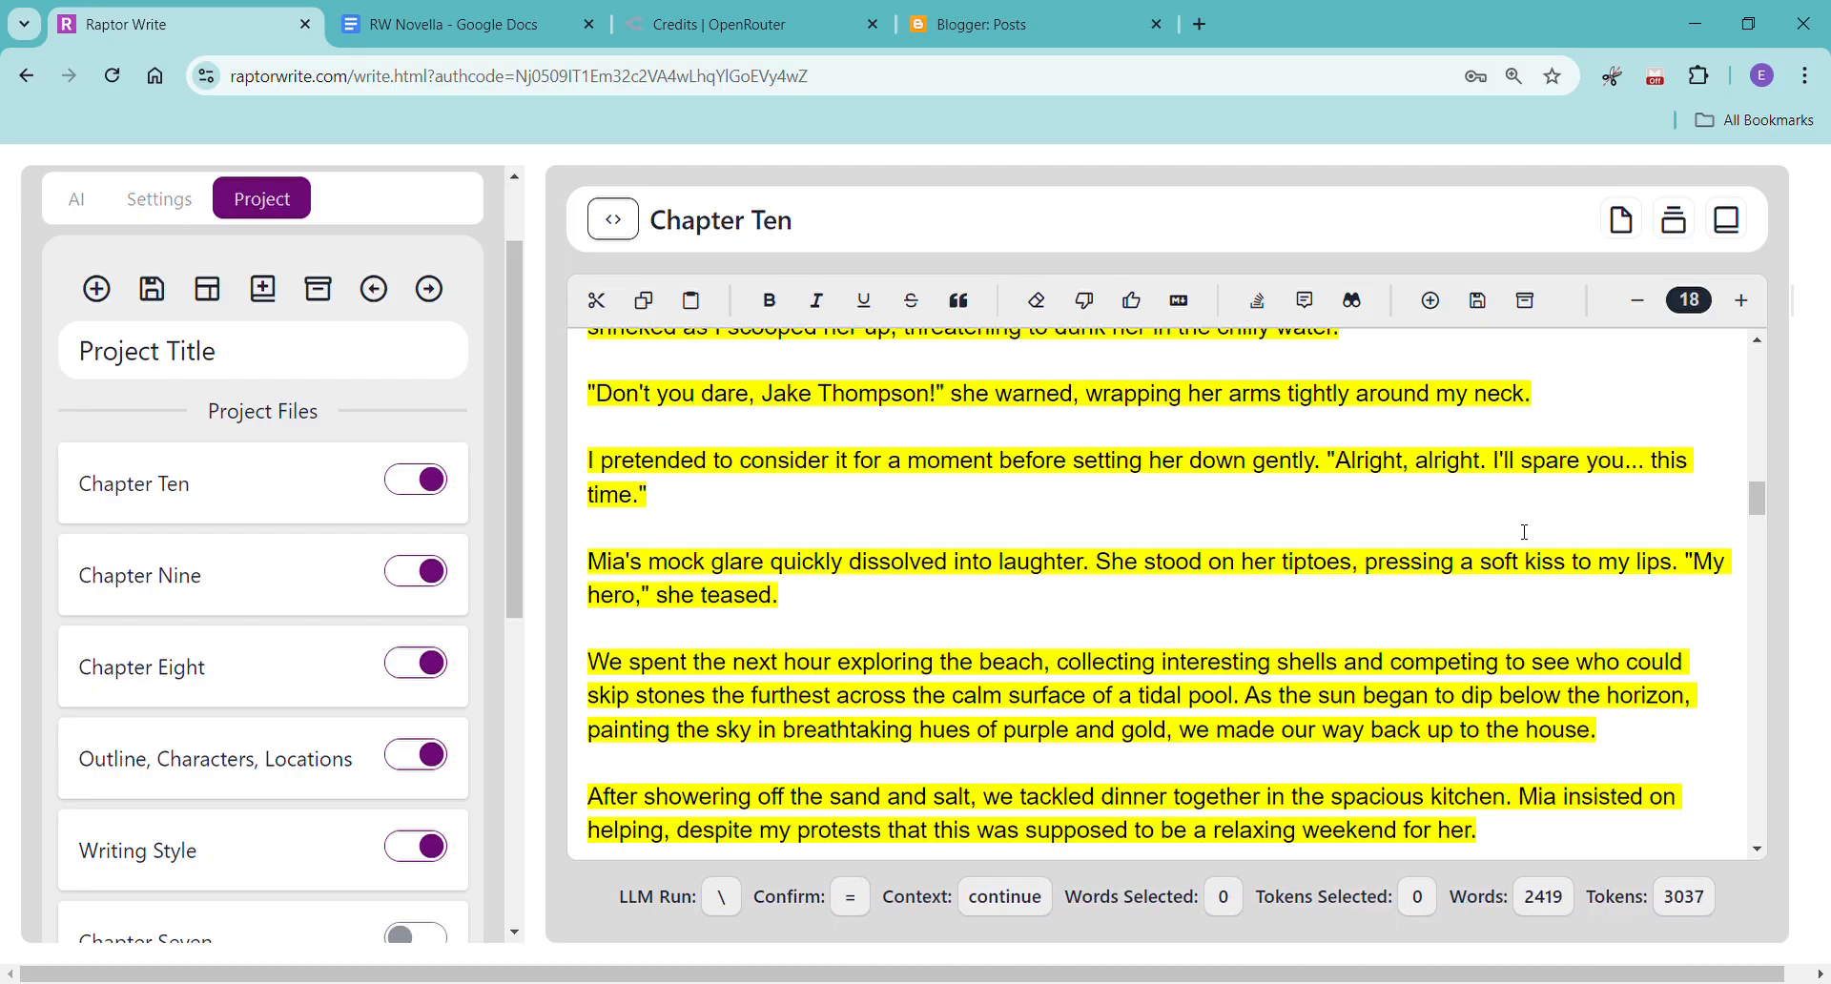
pyautogui.scroll(-3, 1524, 533)
pyautogui.scroll(-5, 1524, 532)
pyautogui.scroll(-5, 1524, 532)
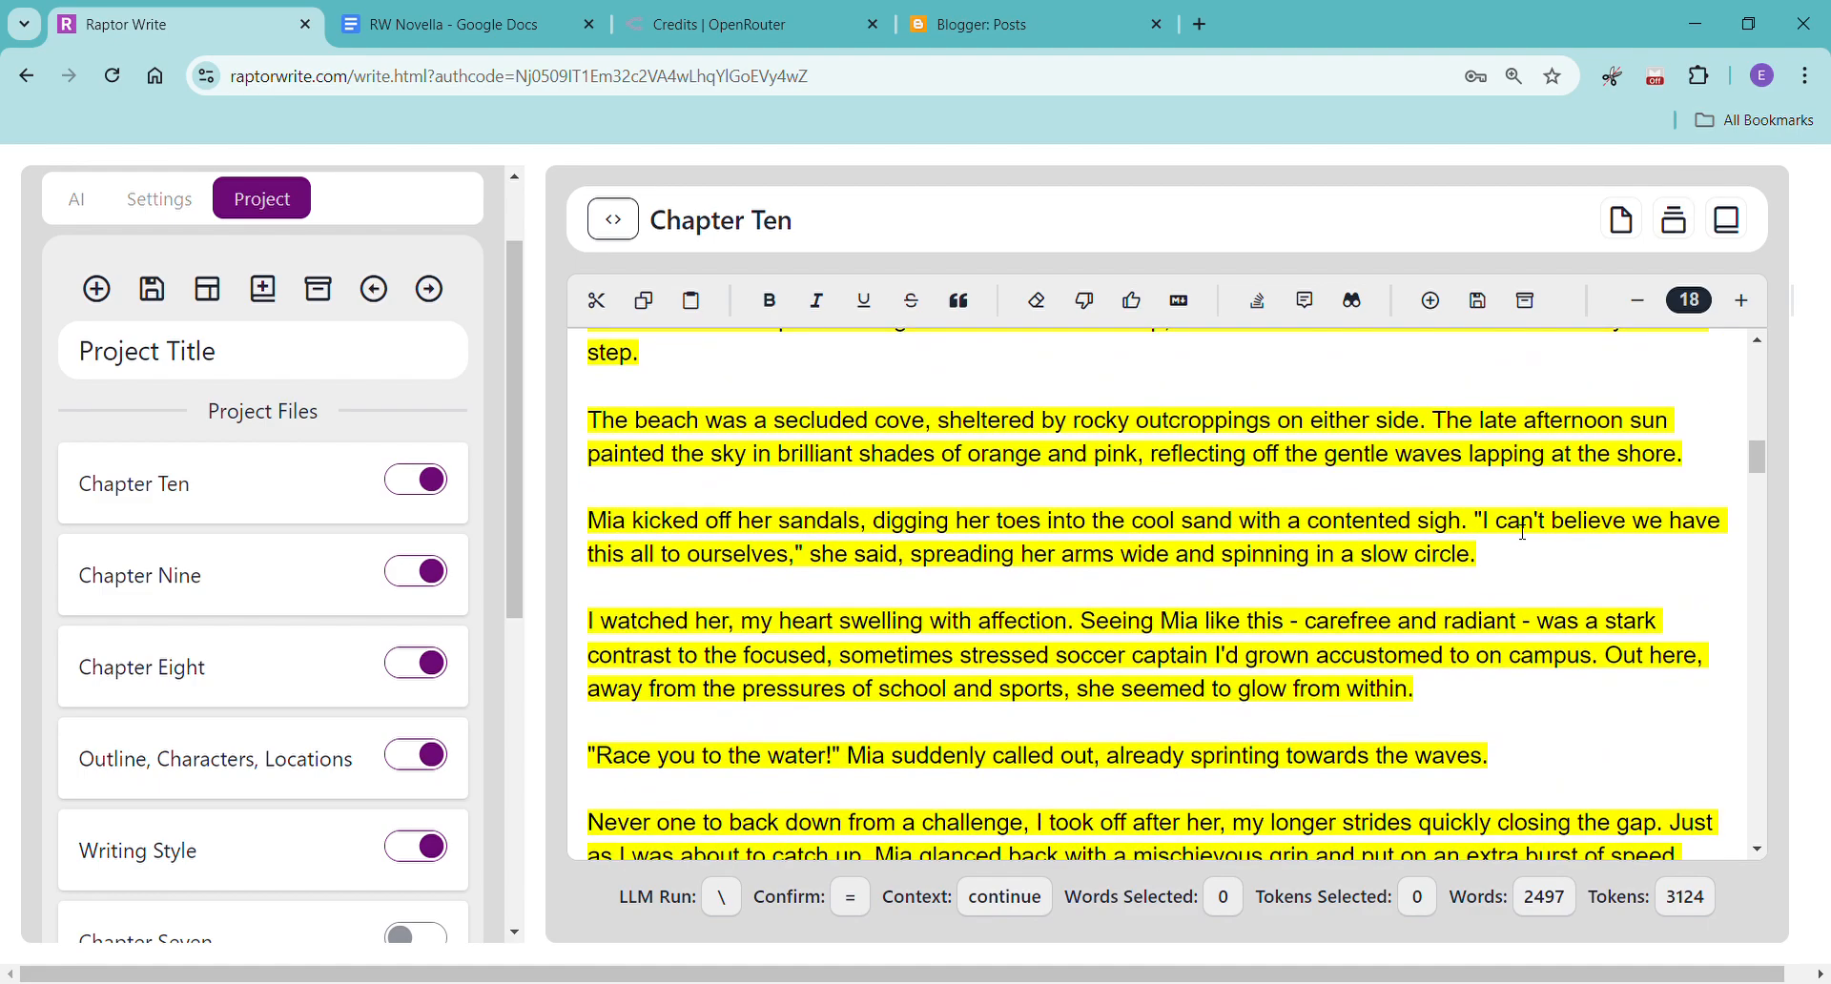
# Read Chapter Ten's dinner and evening conversation scenes, up to the passage around the spicy scene placeholder.
pyautogui.scroll(-8, 1524, 532)
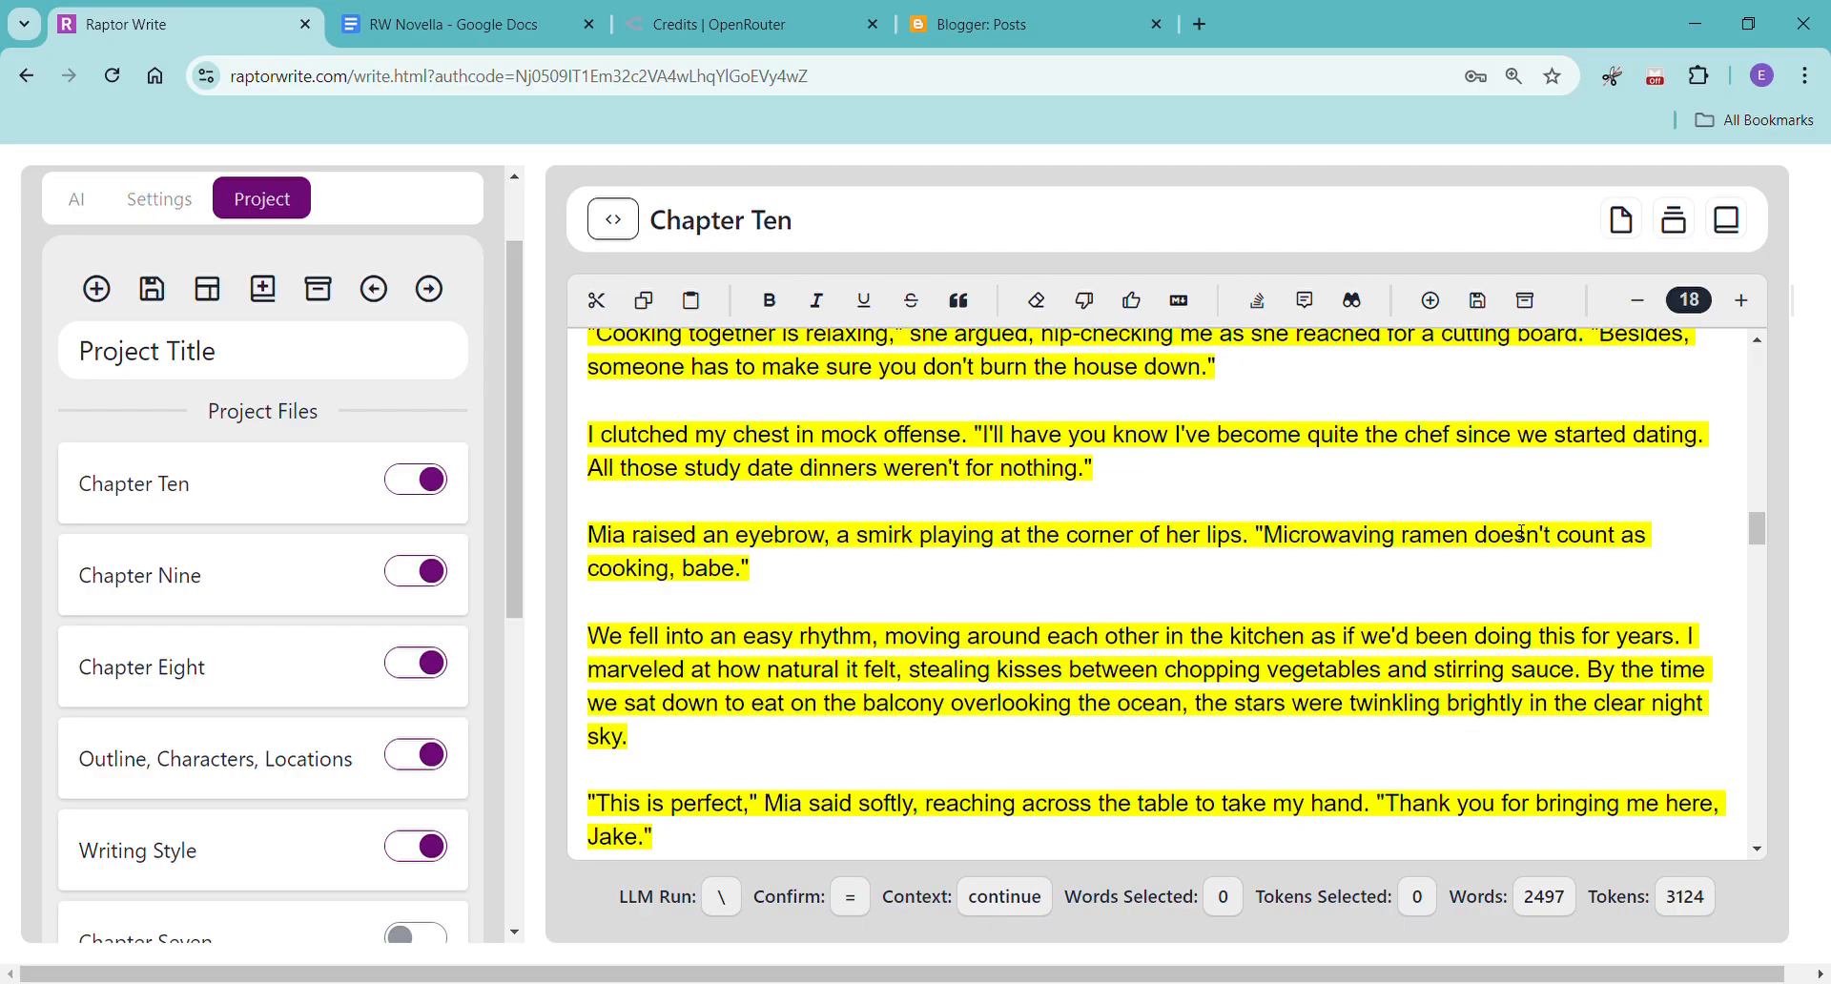
pyautogui.scroll(-6, 1522, 532)
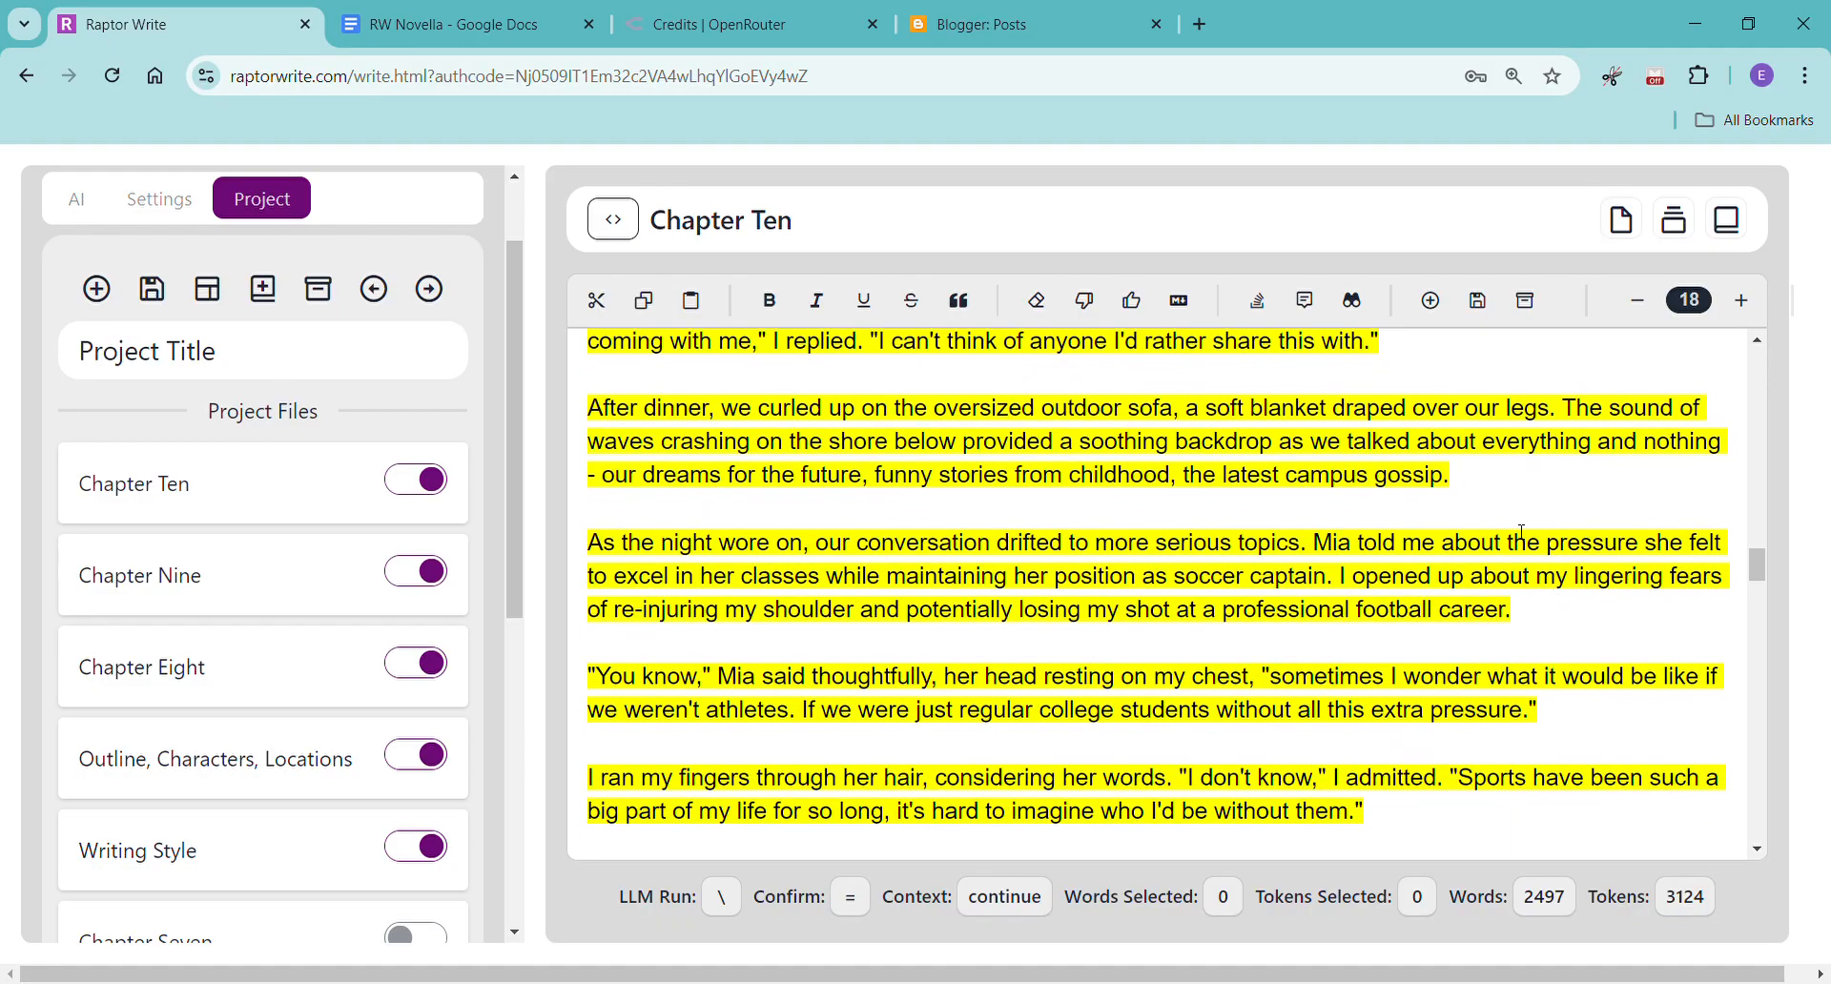
pyautogui.scroll(-3, 1522, 533)
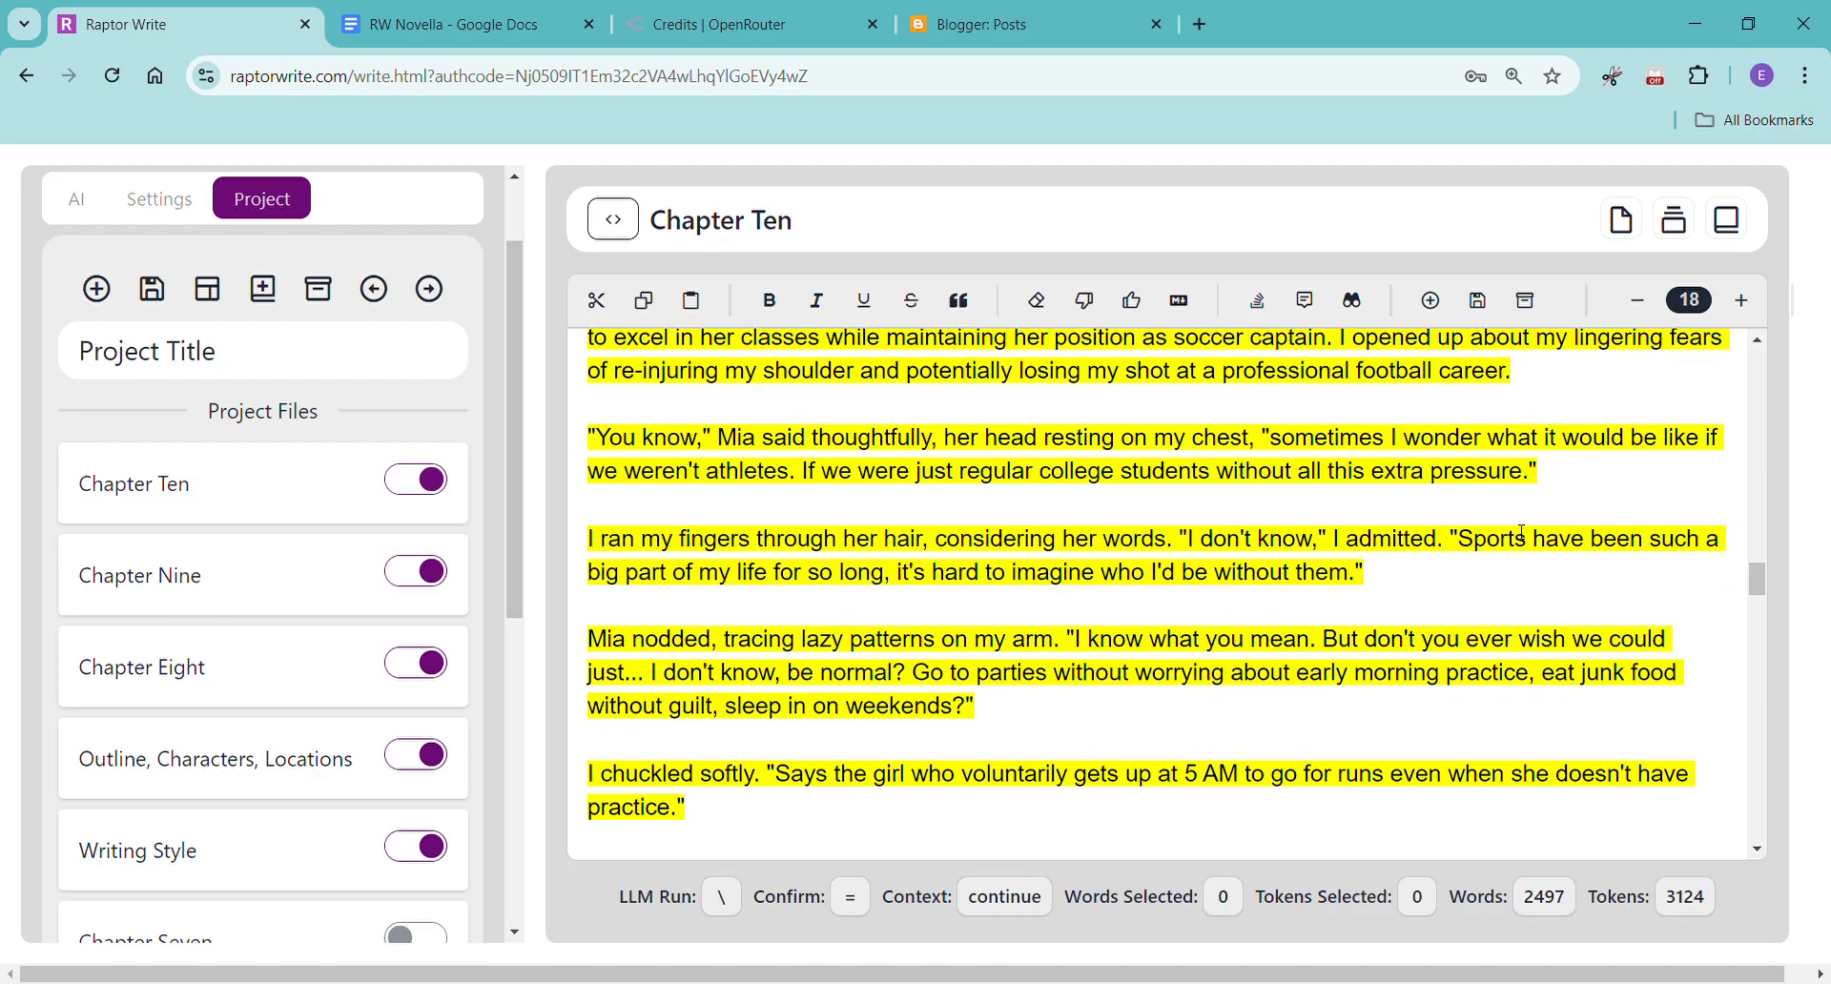
pyautogui.scroll(-3, 1522, 532)
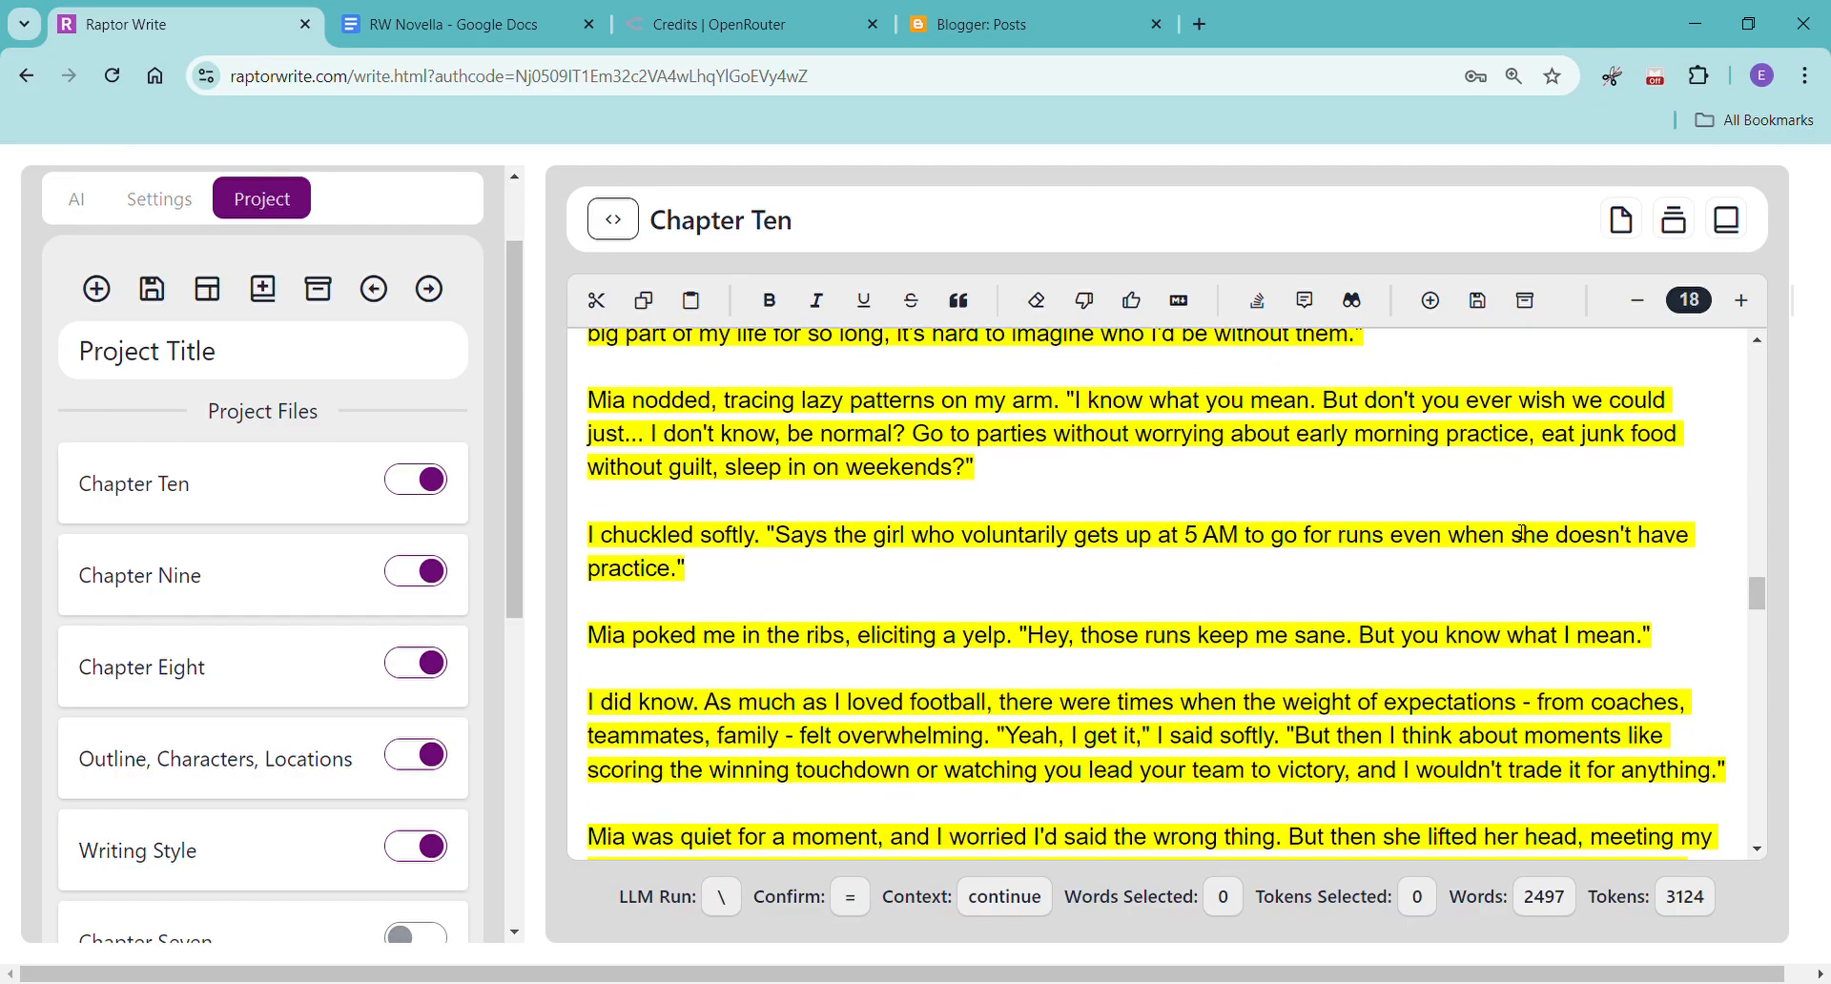
pyautogui.scroll(-3, 1522, 532)
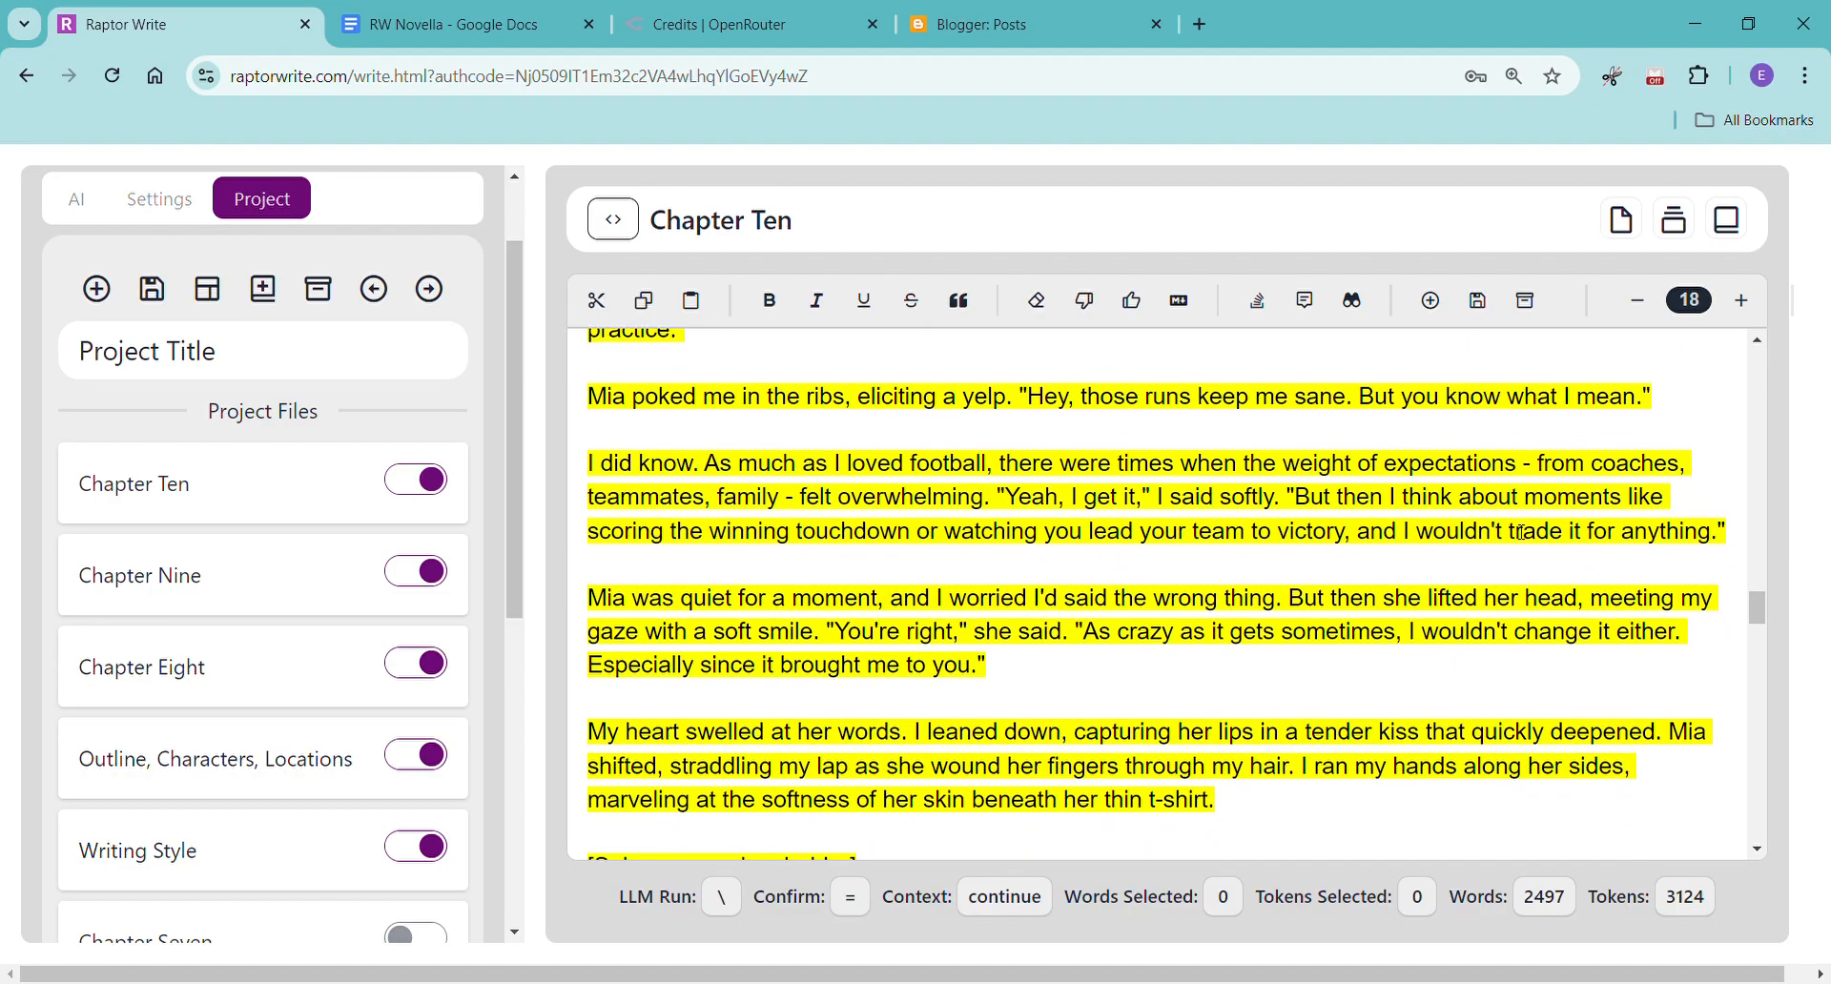
pyautogui.scroll(-3, 1522, 532)
pyautogui.scroll(-2, 1522, 533)
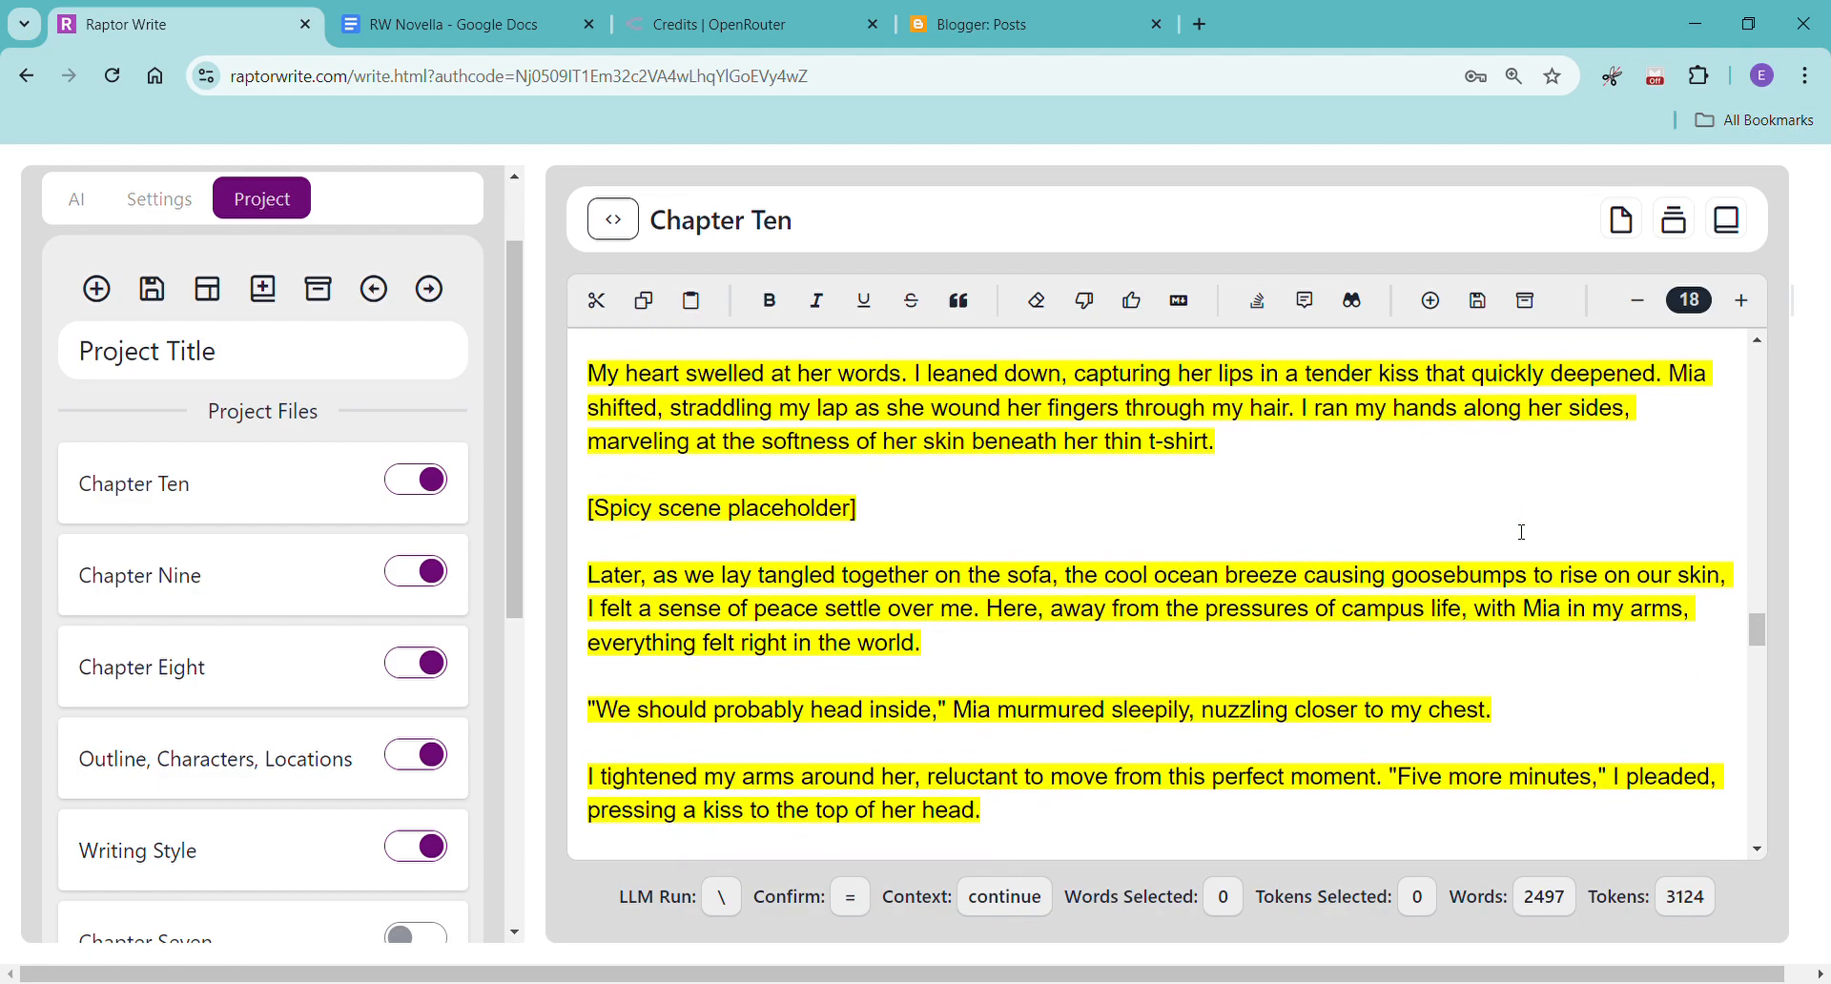
pyautogui.scroll(-2, 1522, 532)
pyautogui.scroll(2, 1523, 532)
pyautogui.scroll(2, 1522, 532)
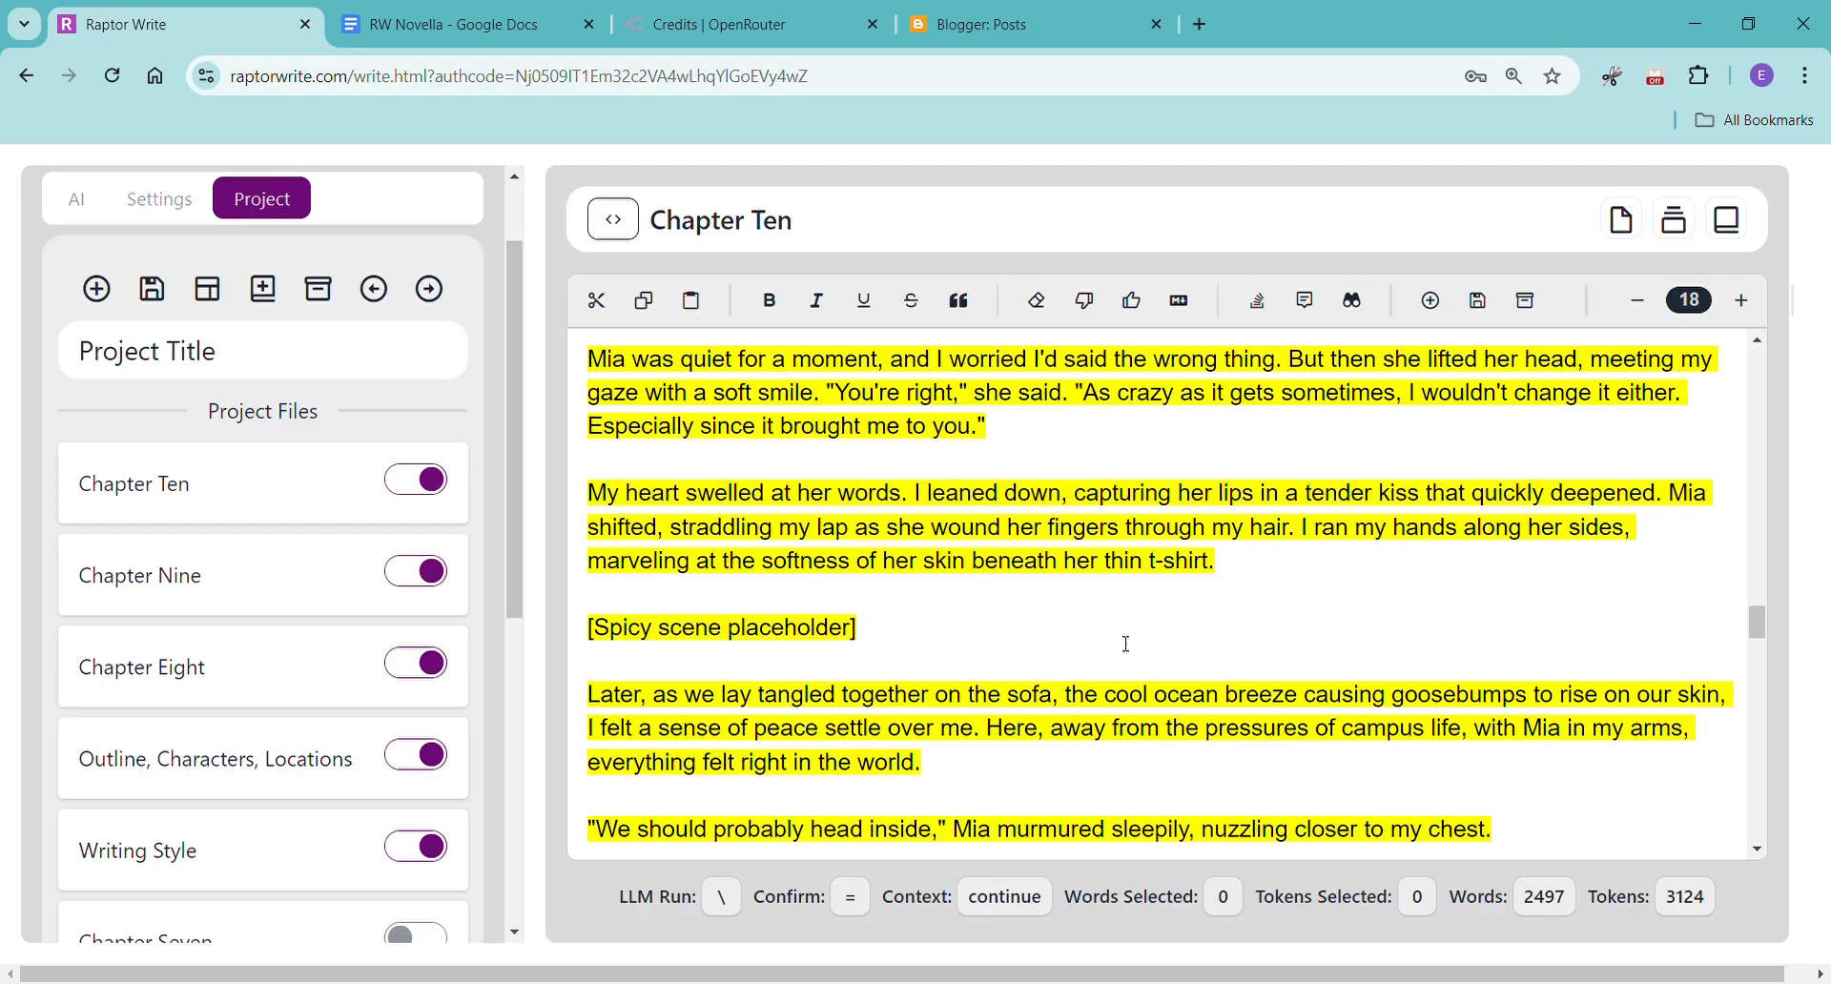
# Read the rest of Chapter Ten from the spicy scene placeholder through the closing drive home.
pyautogui.scroll(-3, 1133, 644)
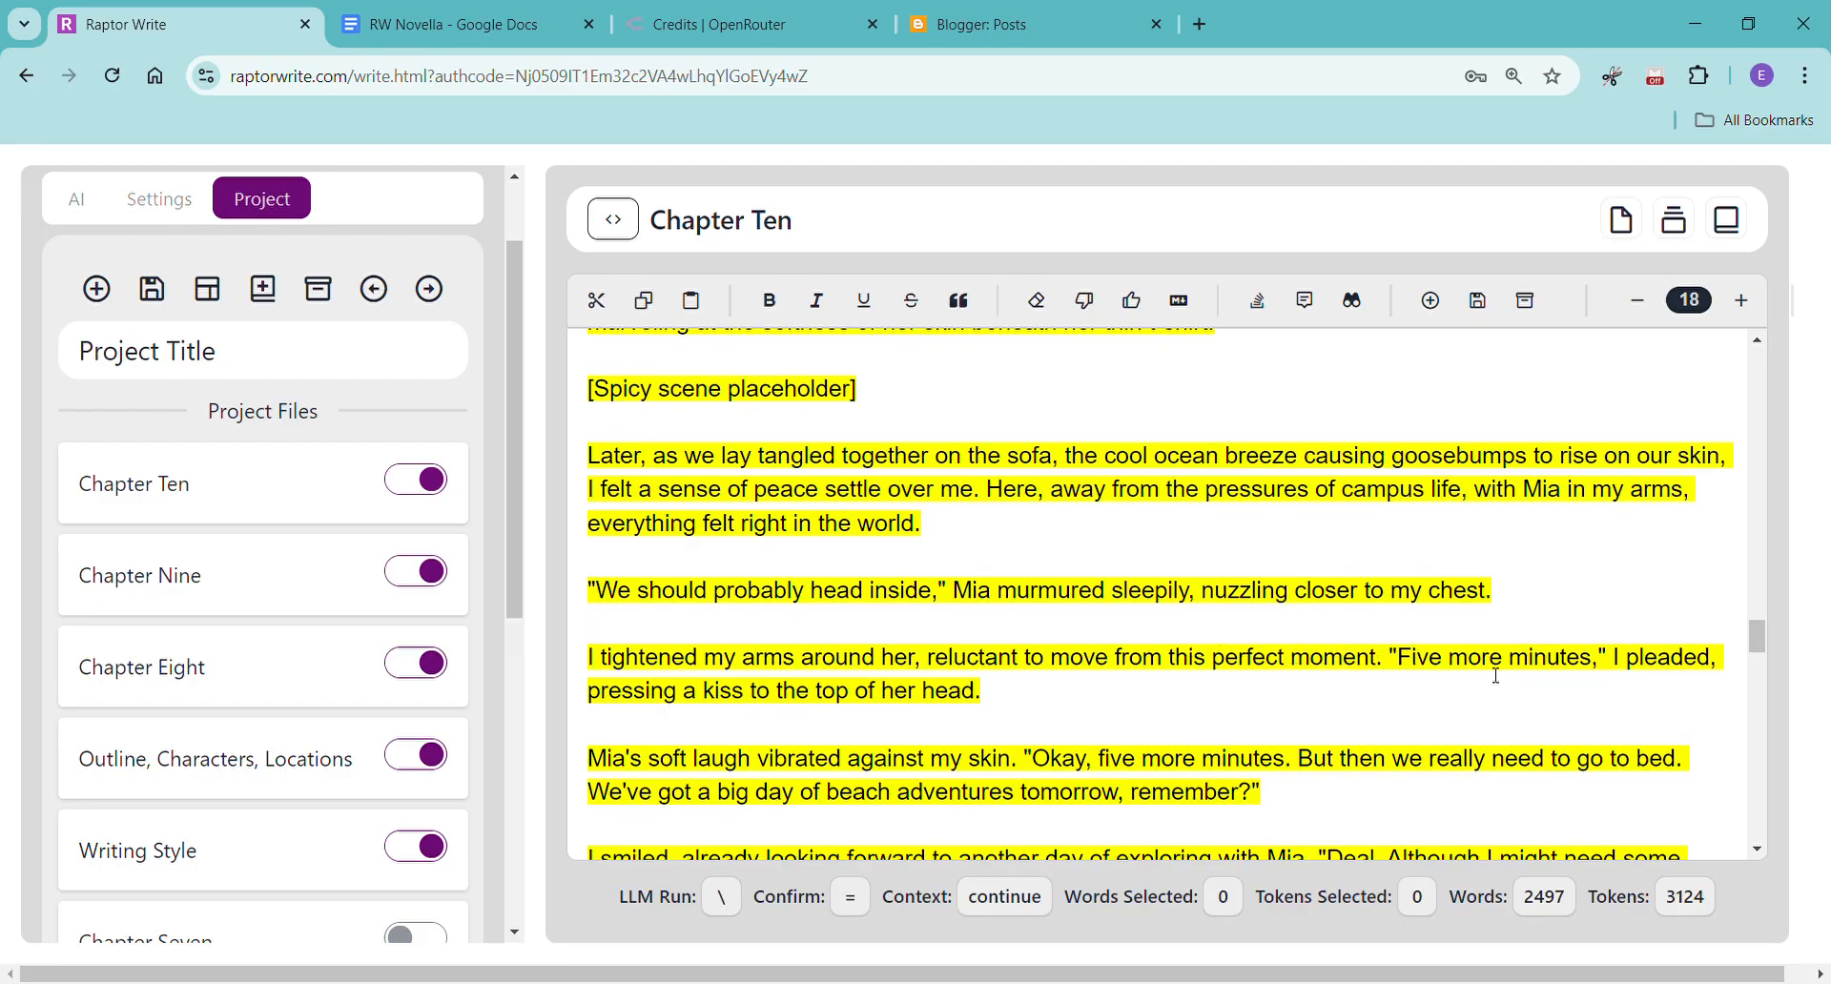
pyautogui.scroll(-6, 1496, 676)
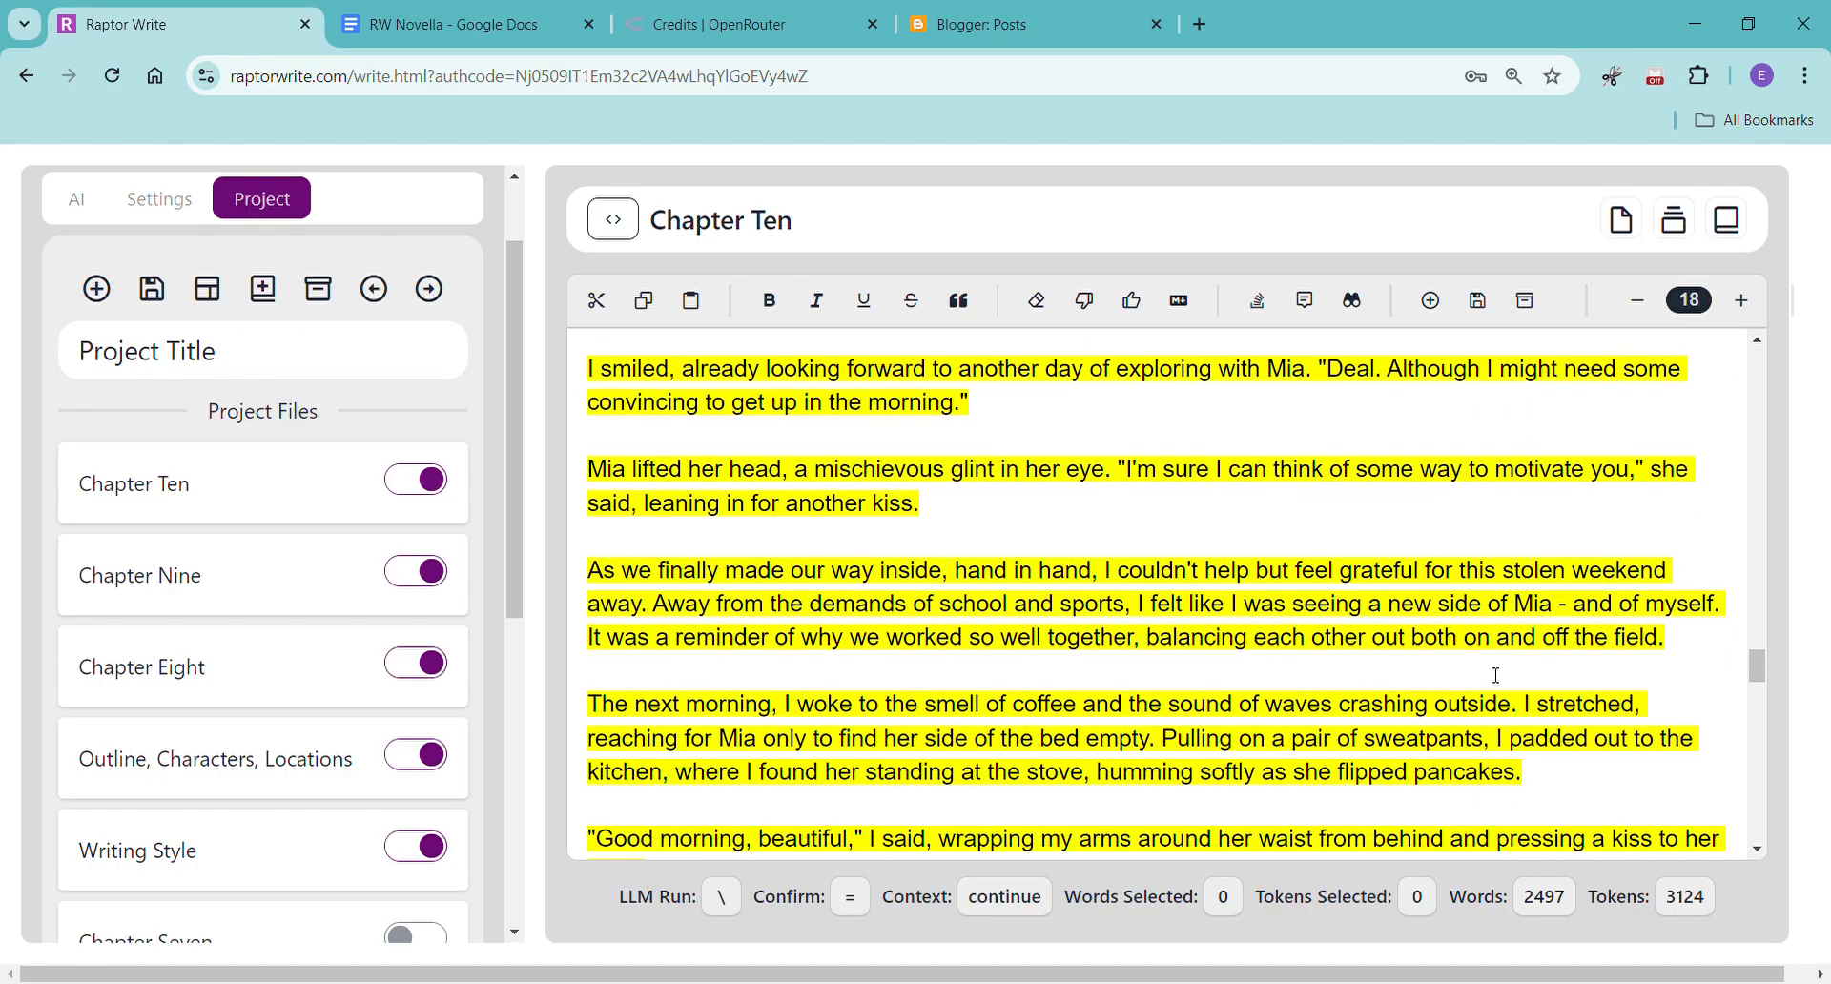
pyautogui.scroll(-1, 1496, 677)
pyautogui.scroll(-1, 1496, 676)
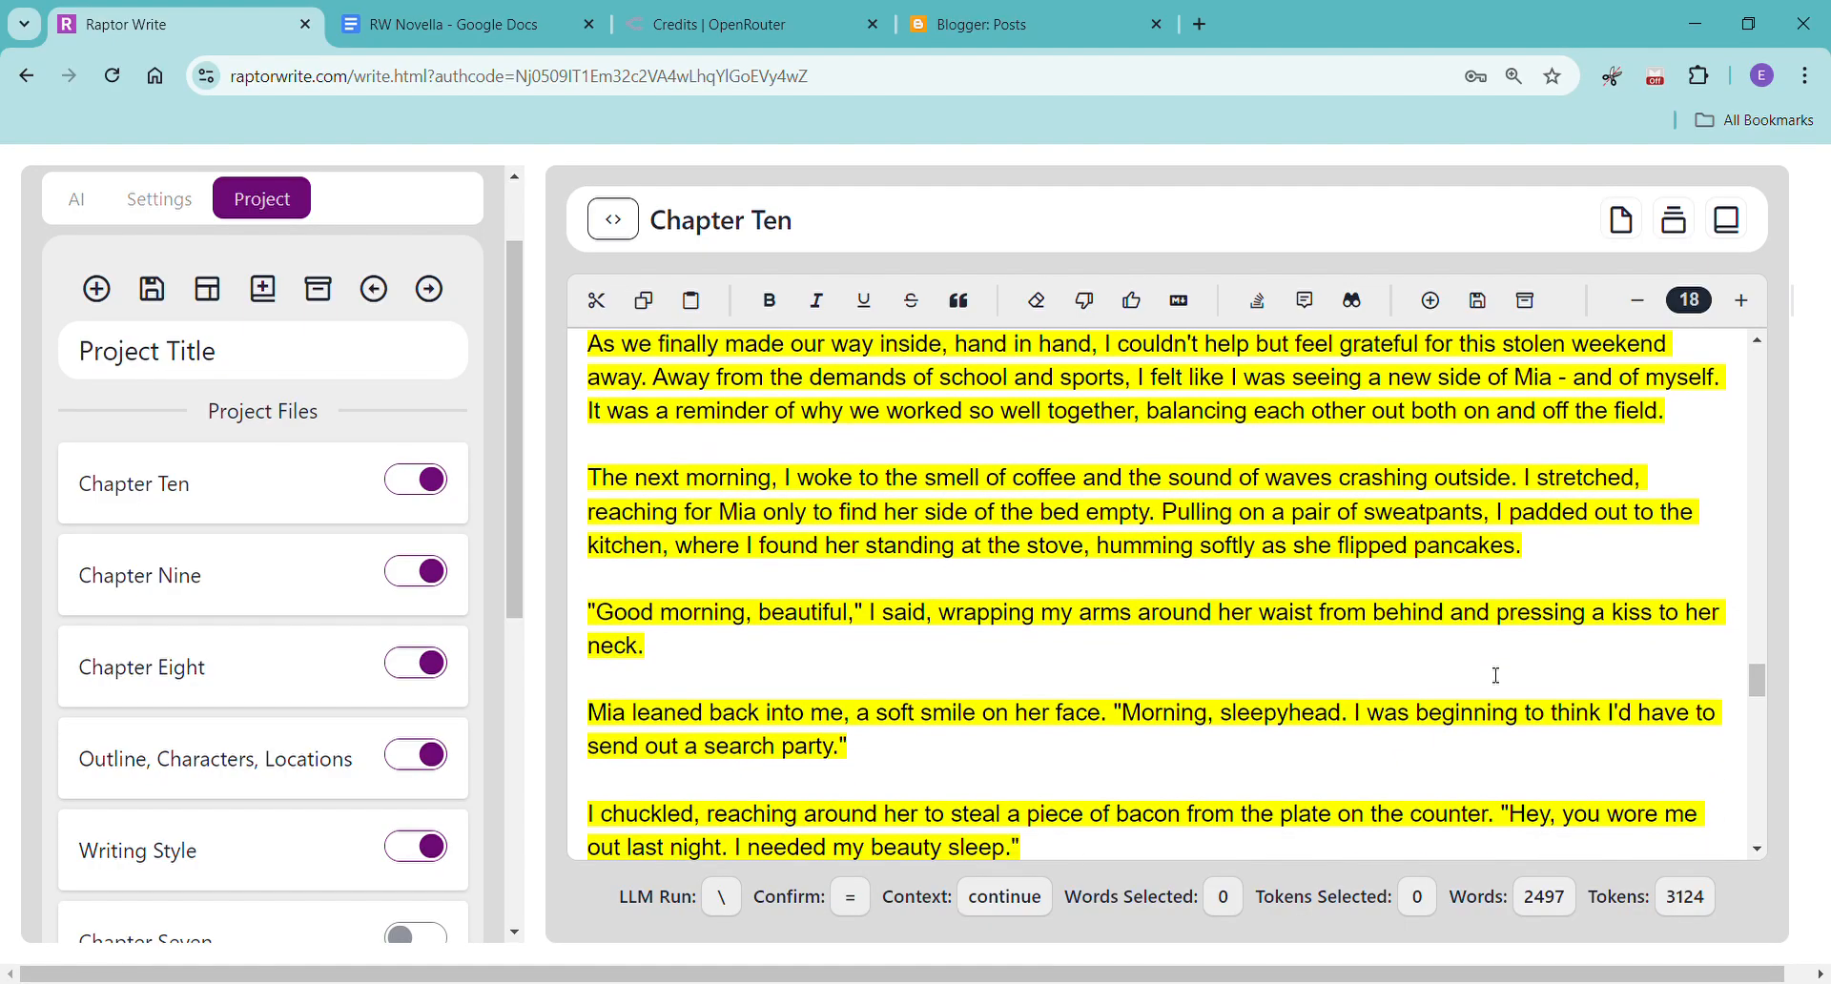
pyautogui.scroll(-6, 1497, 676)
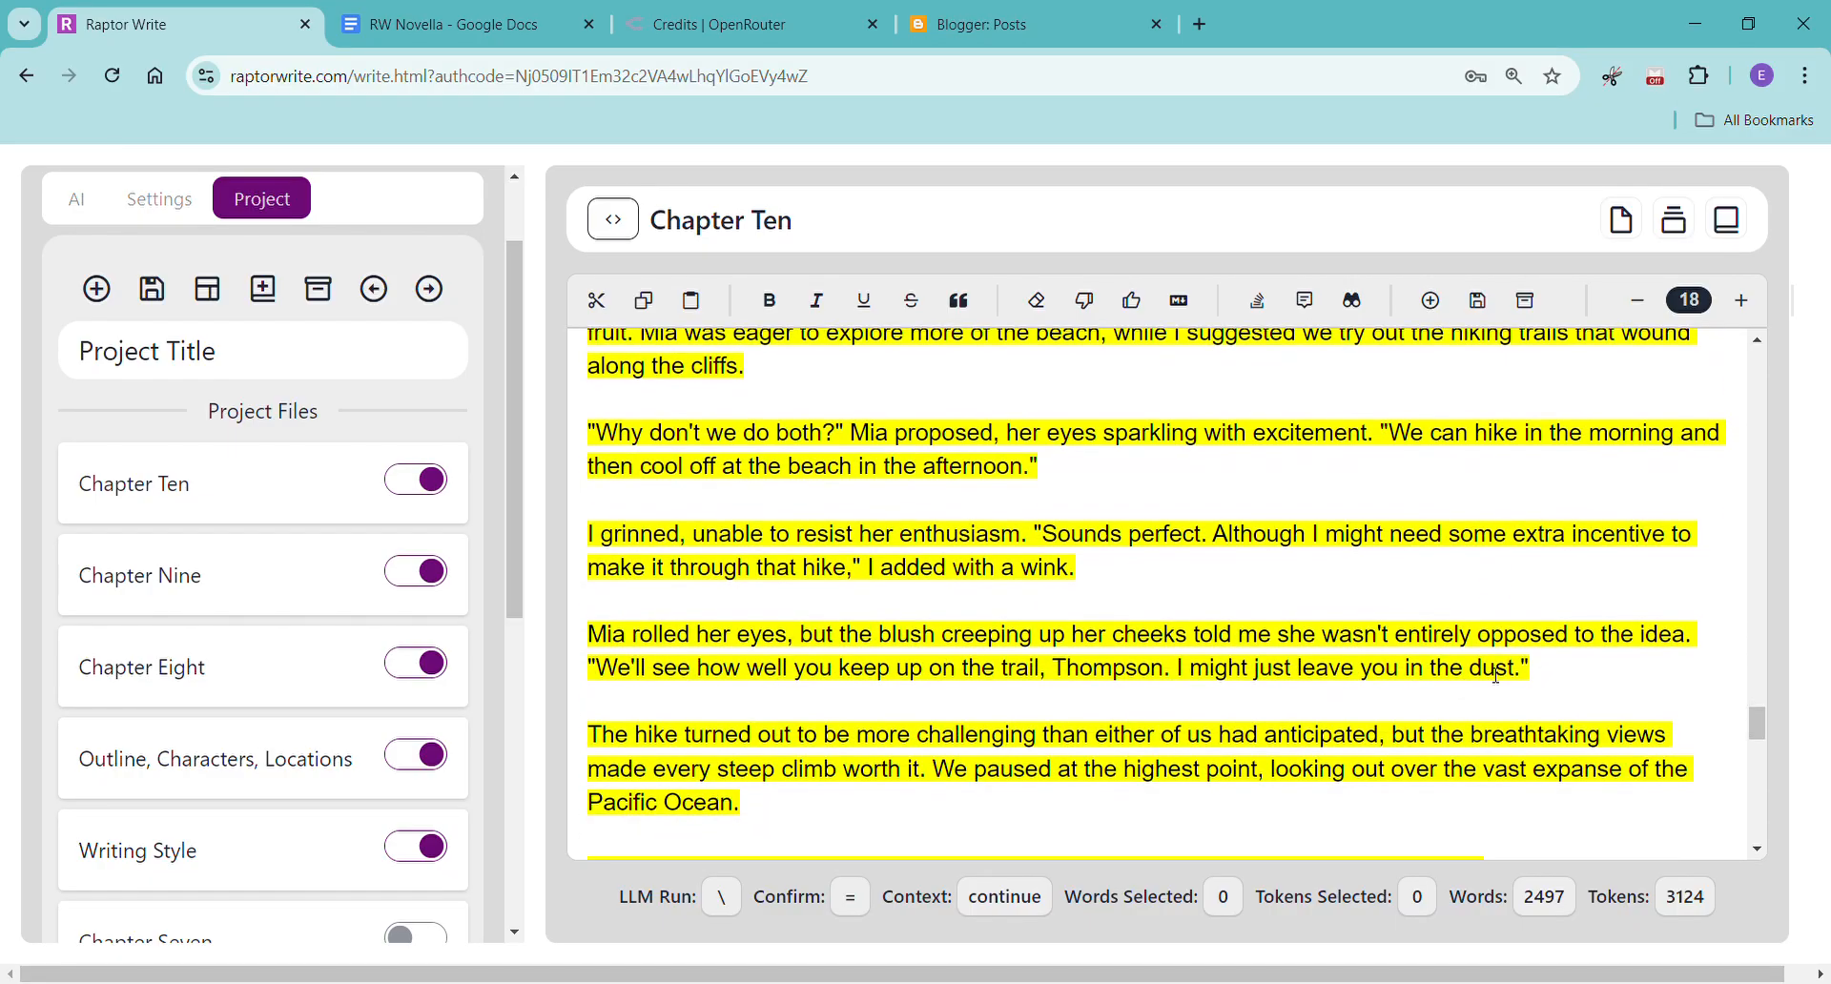
pyautogui.scroll(-2, 1497, 677)
pyautogui.scroll(-3, 1497, 677)
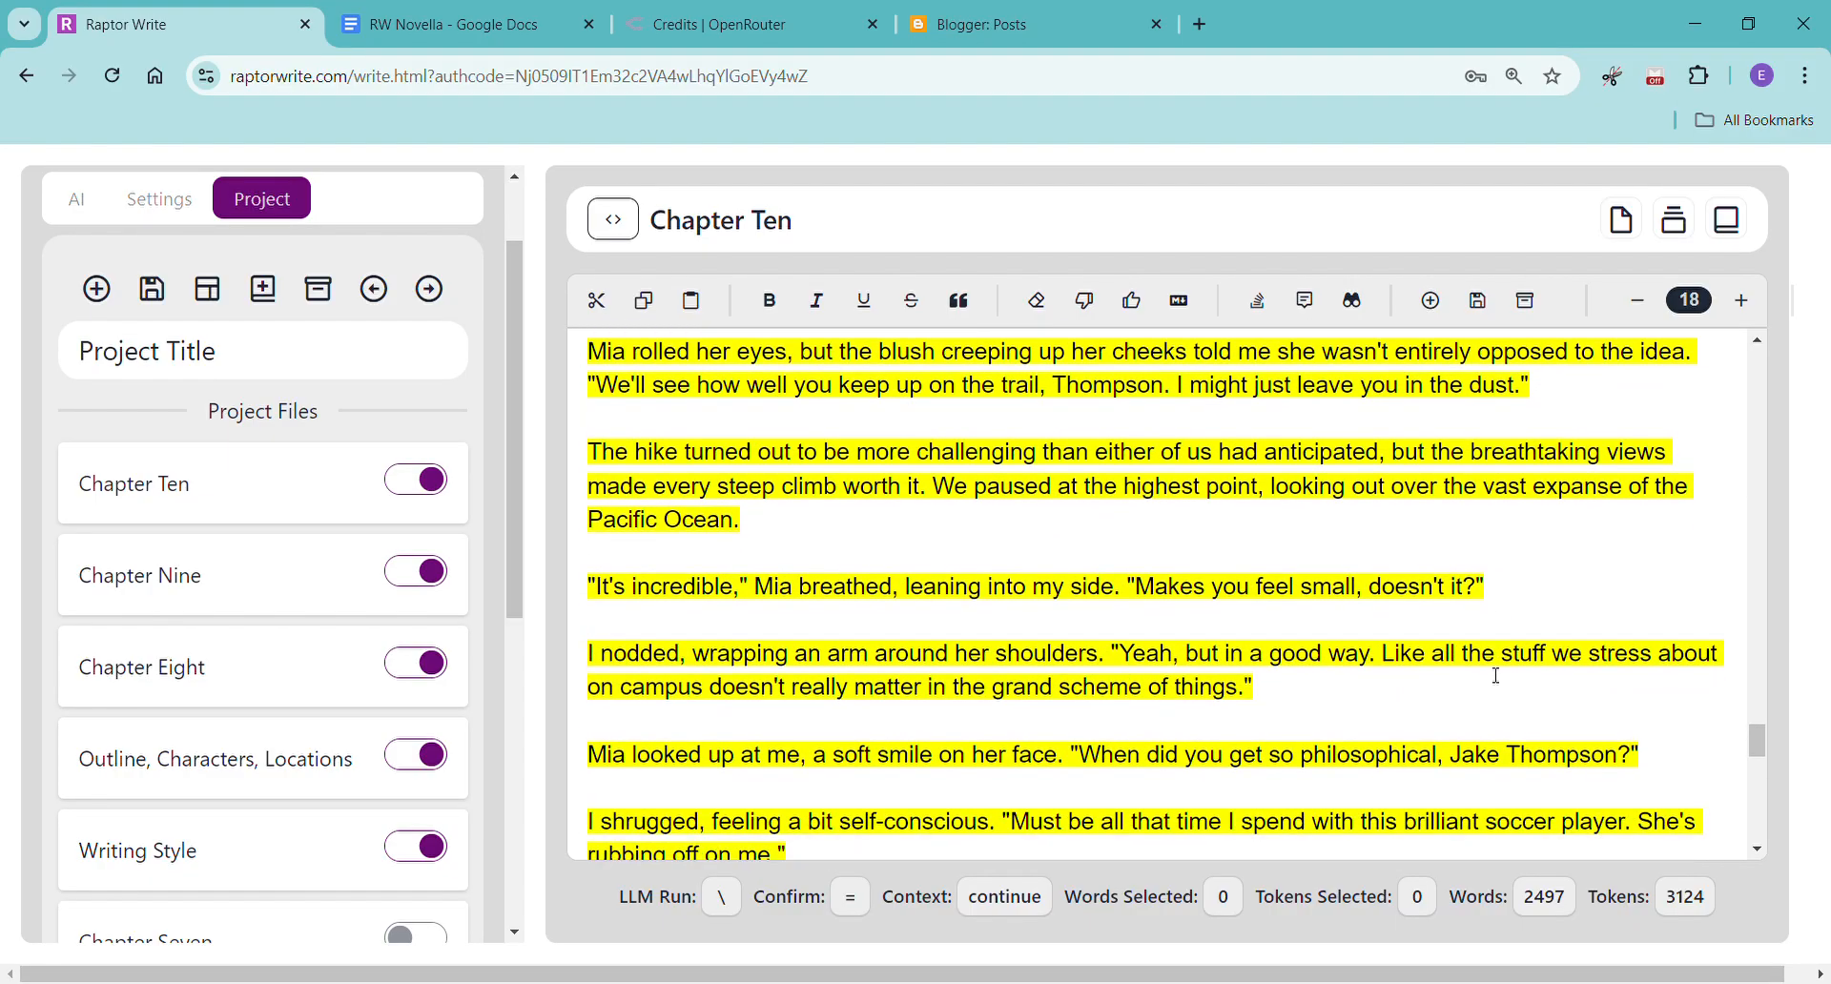
pyautogui.scroll(-6, 1497, 676)
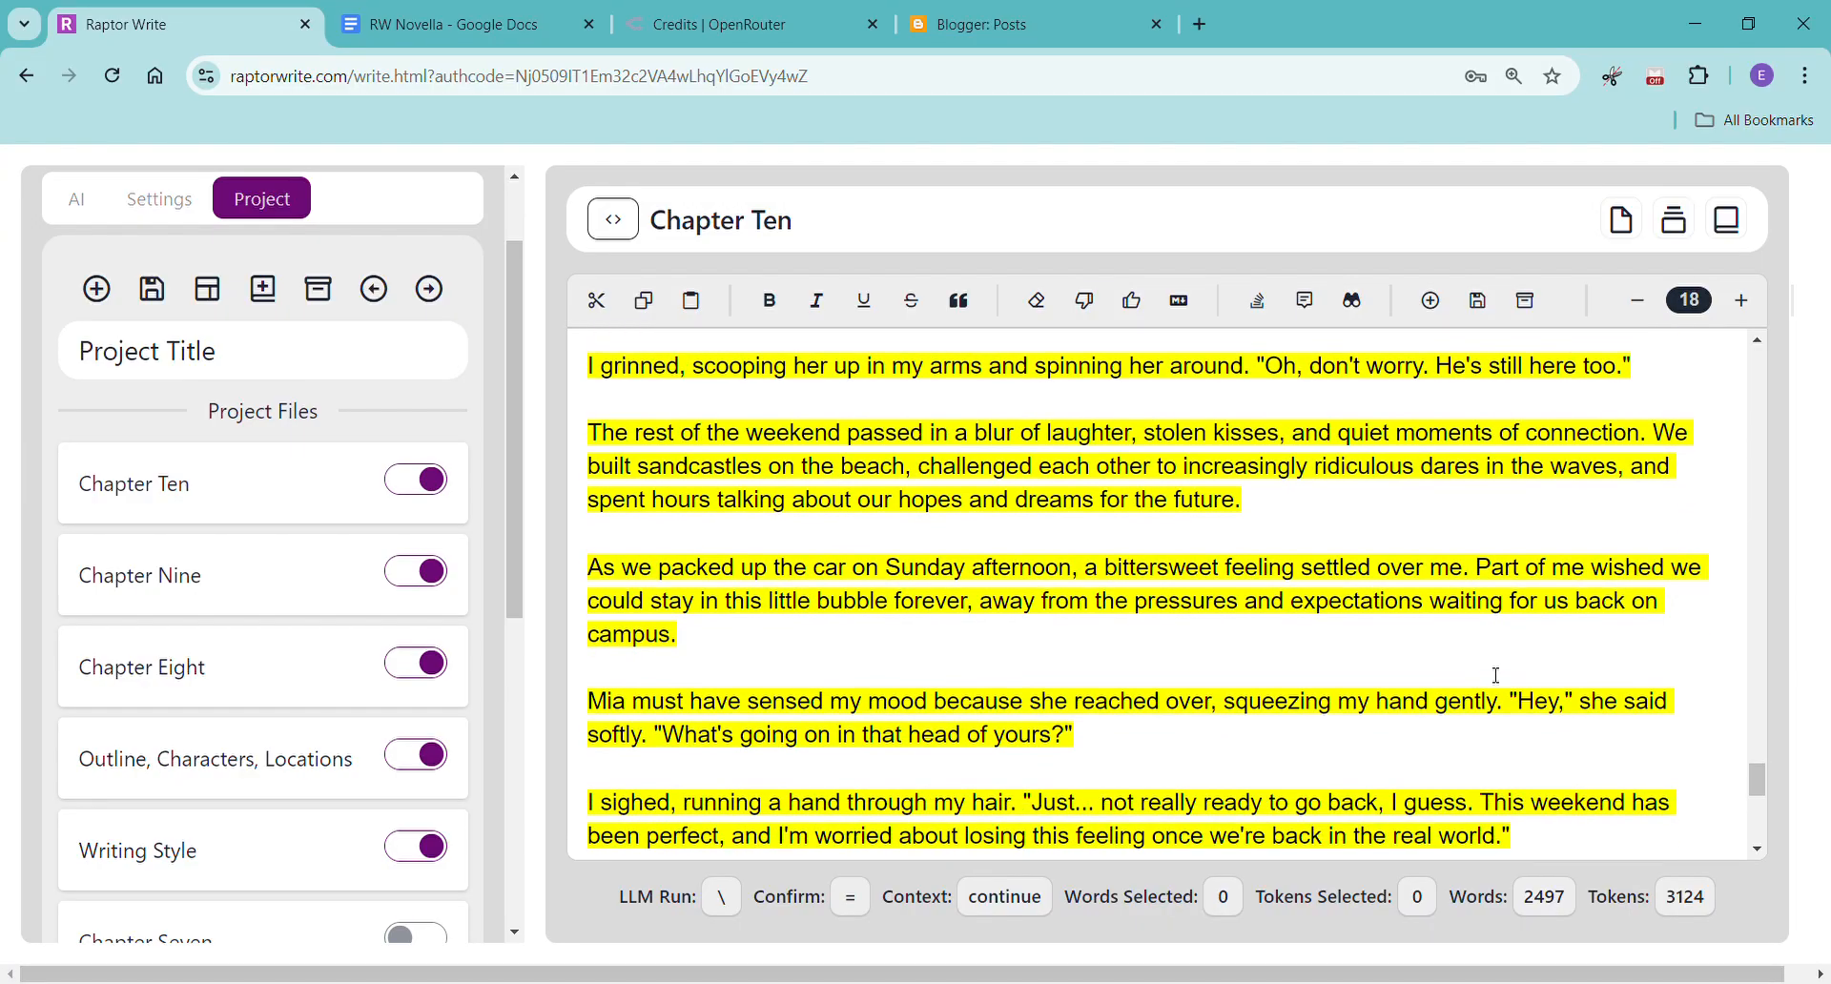
pyautogui.scroll(-3, 1497, 676)
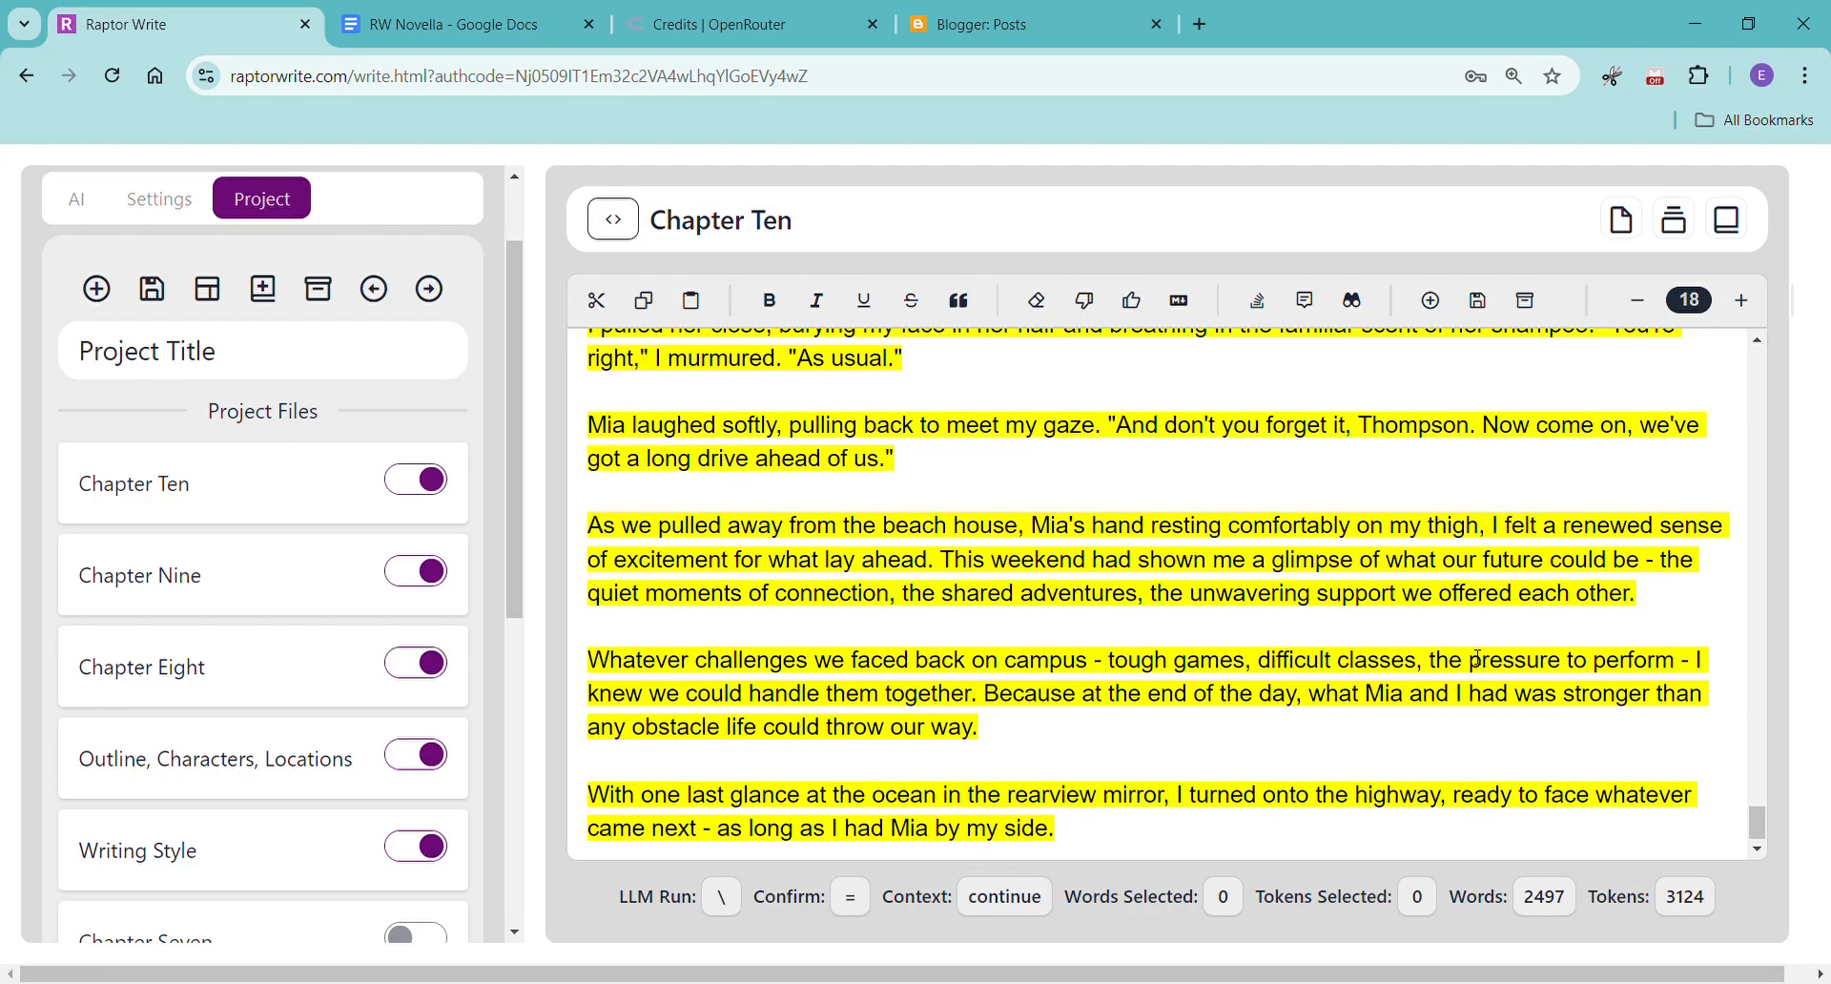
# Accept the generated Chapter Ten text and copy the whole chapter into the RW Novella document in Google Docs.
pyautogui.click(1150, 312)
pyautogui.hotkey('ctrl', 'a')
pyautogui.hotkey('ctrl', 'c')
pyautogui.click(458, 24)
pyautogui.rightClick(505, 914)
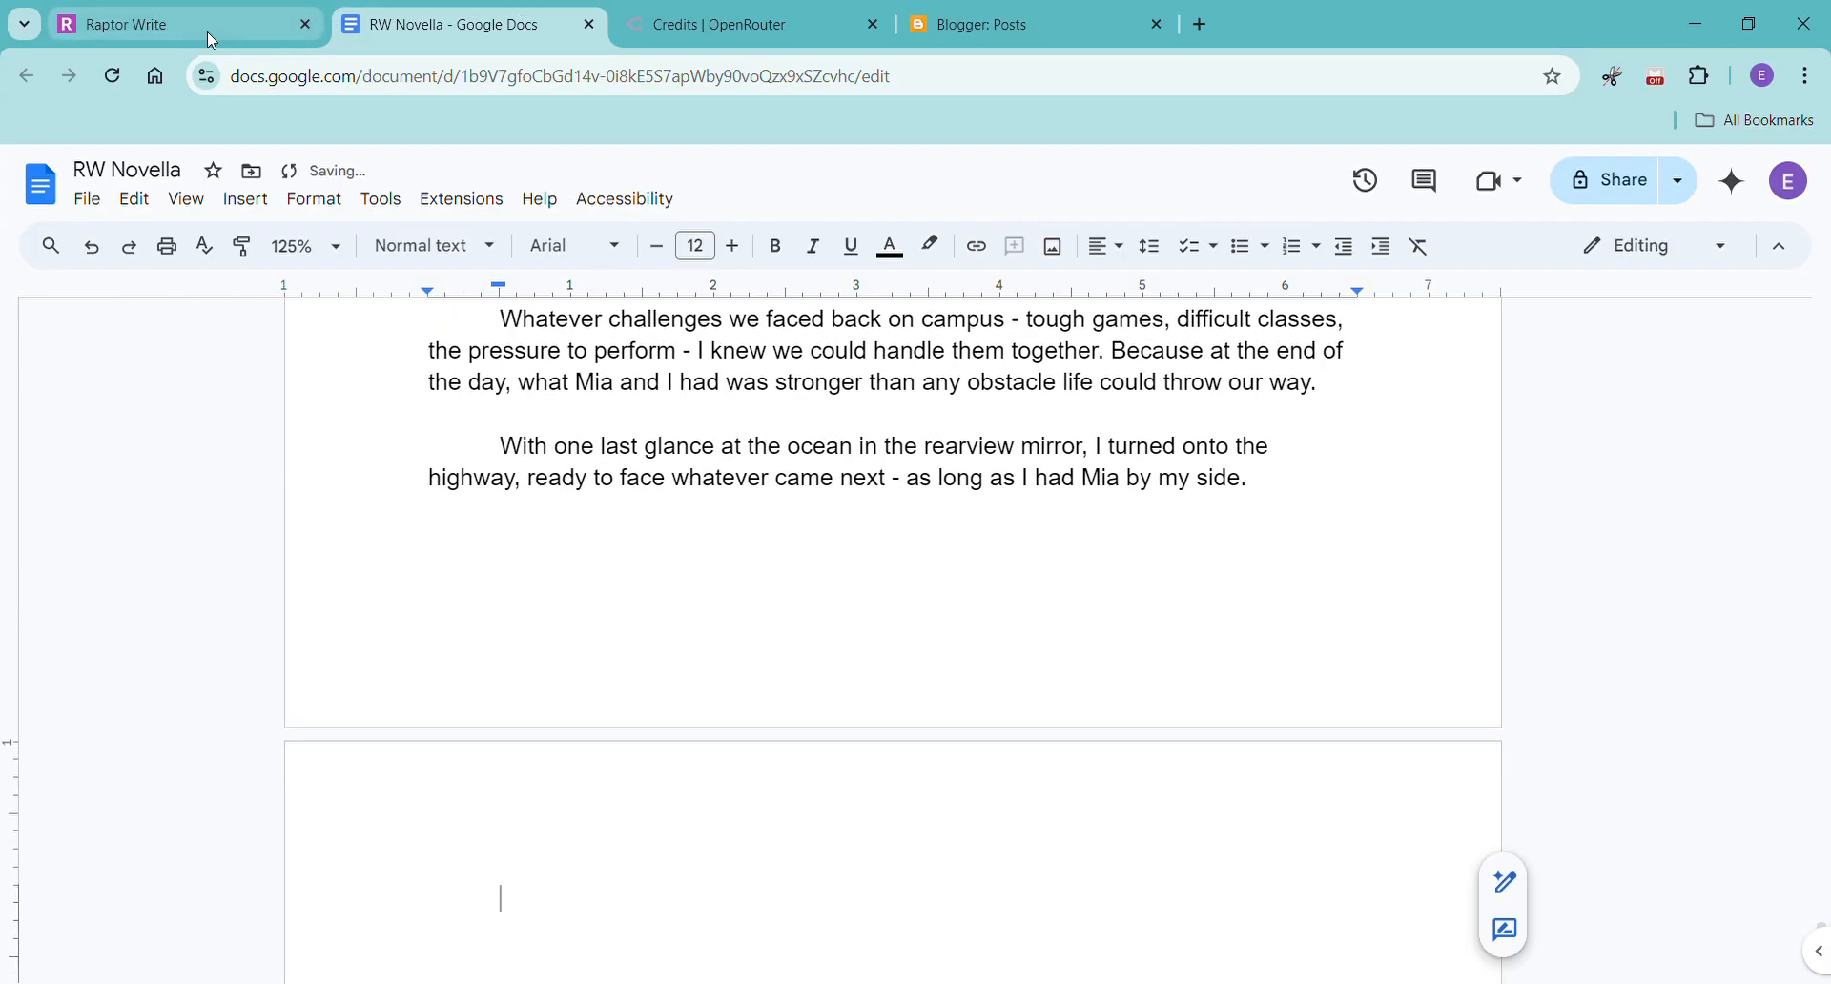
# Back in Raptor Write, move Chapter Eight below Writing Style in the project files and exclude it from the prompt context.
pyautogui.click(239, 25)
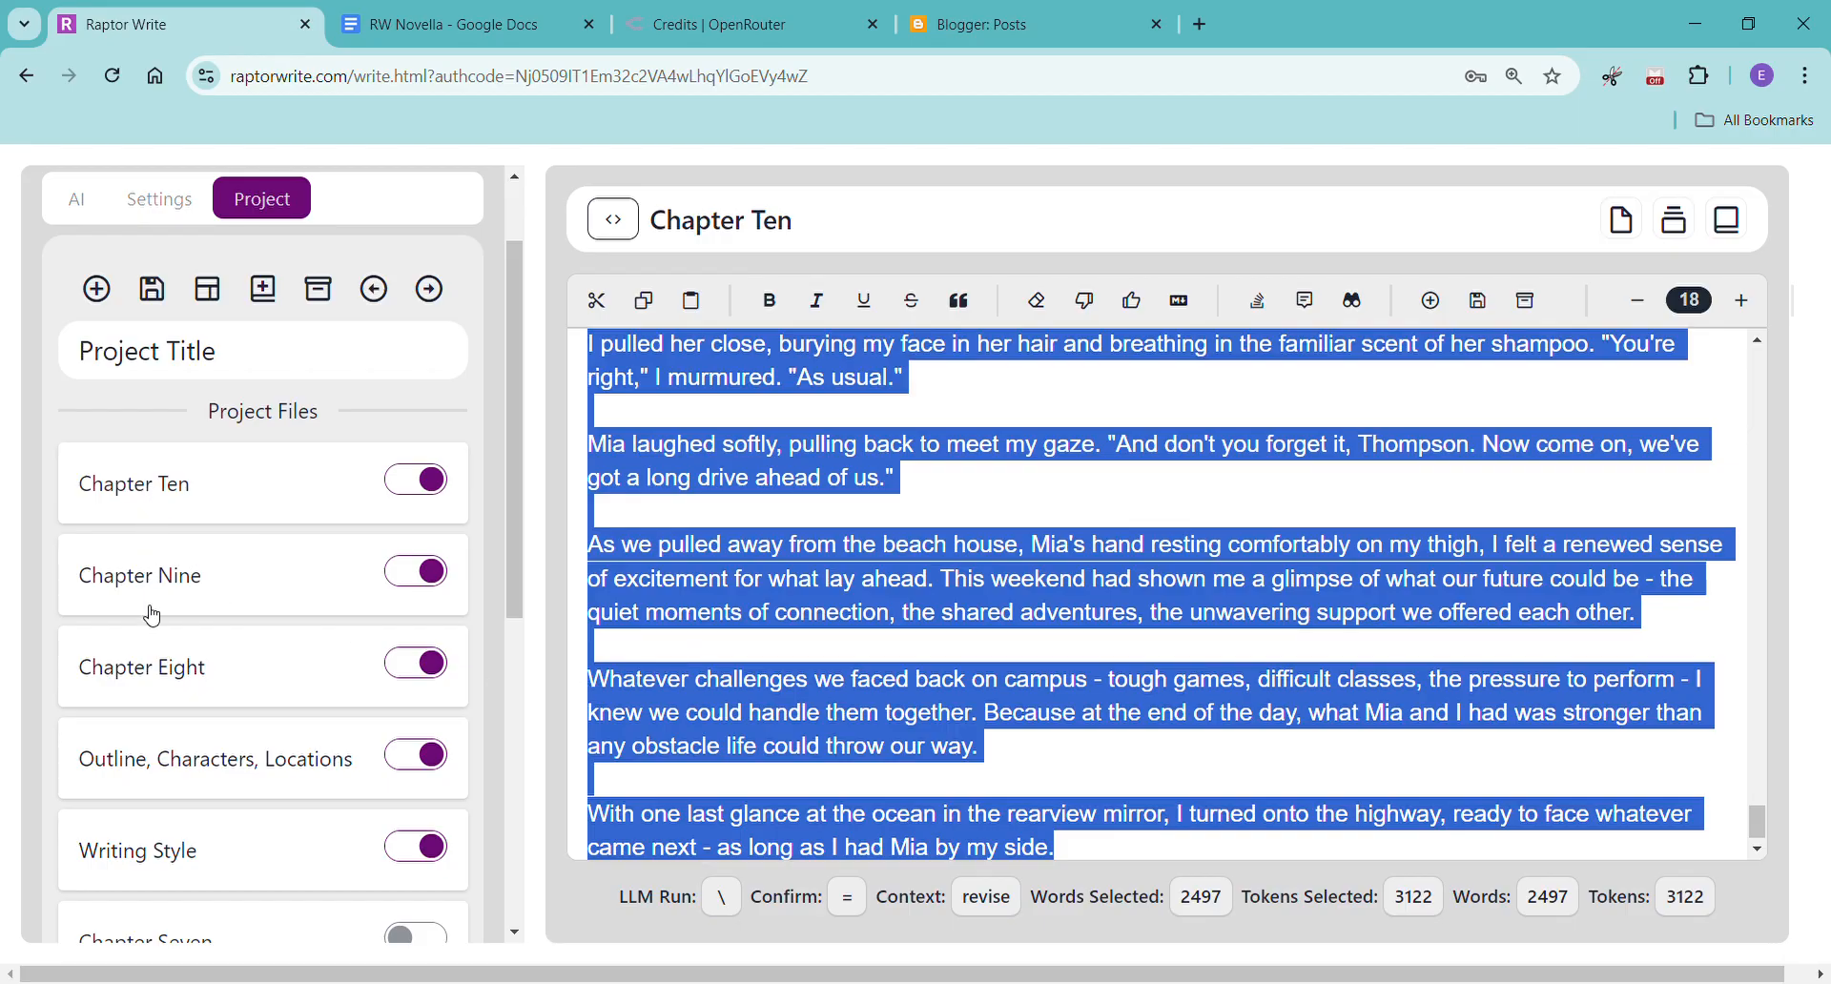
pyautogui.moveTo(143, 668); pyautogui.dragTo(116, 901)
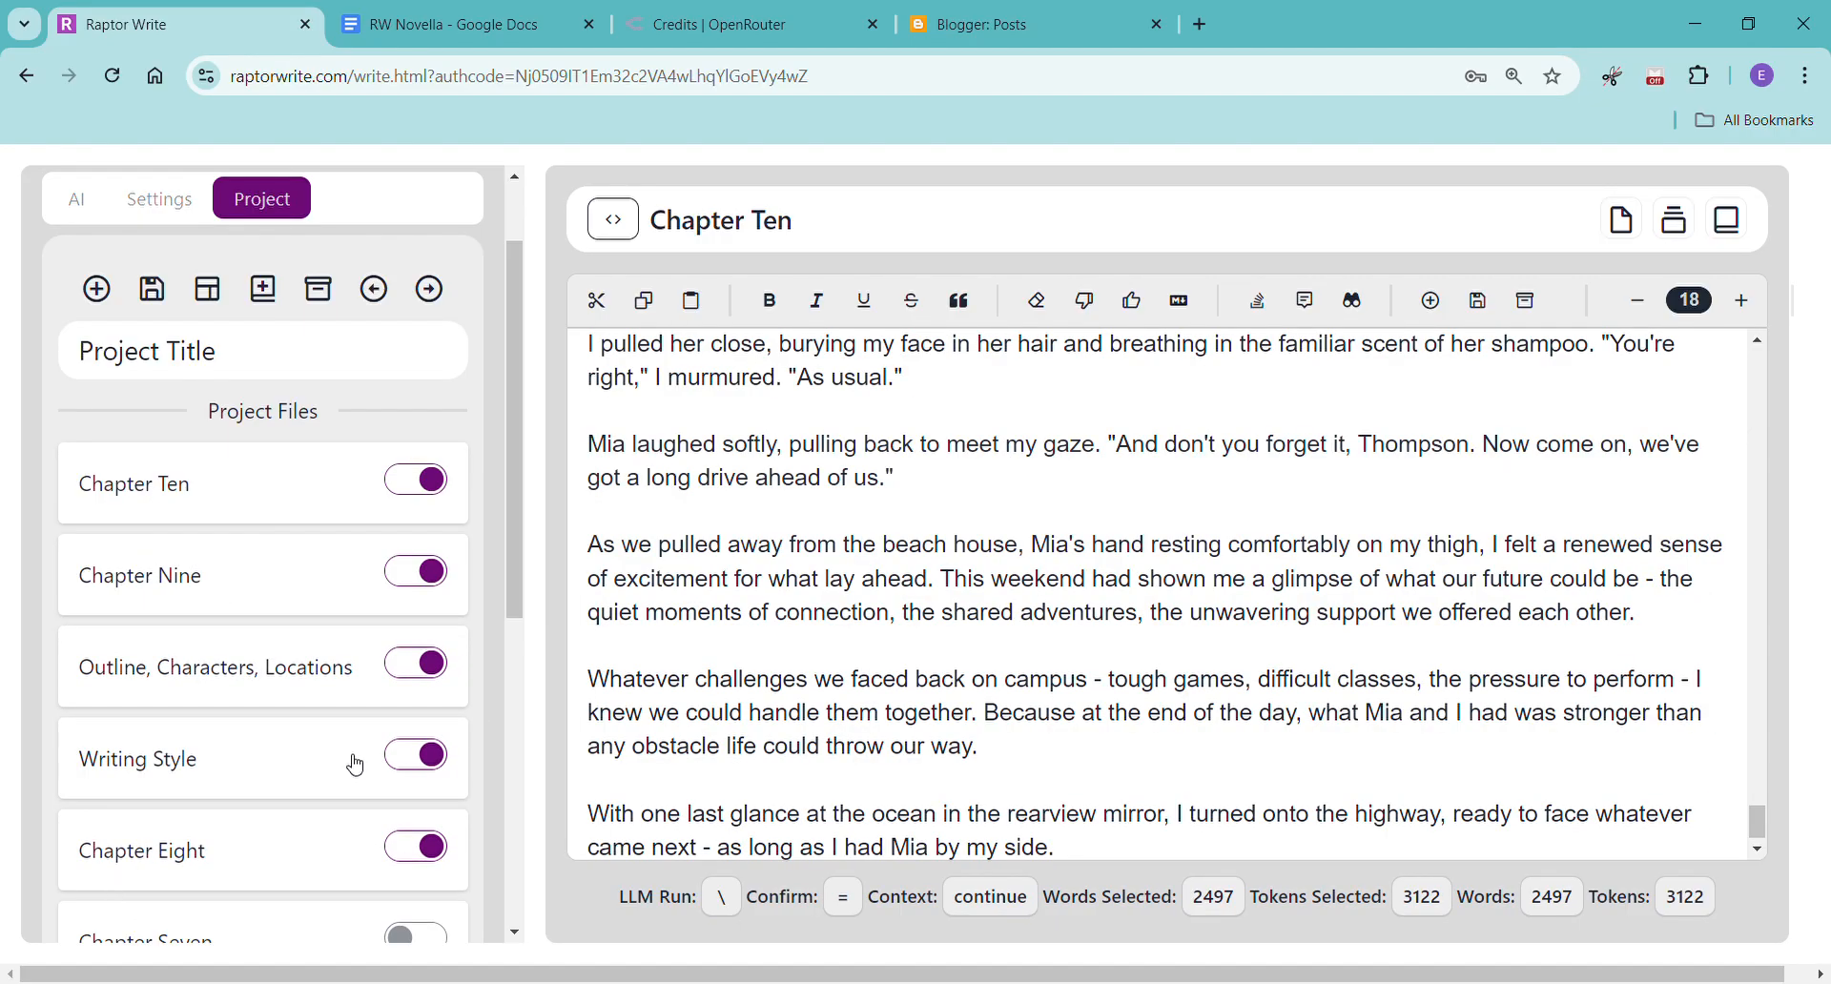
pyautogui.click(416, 856)
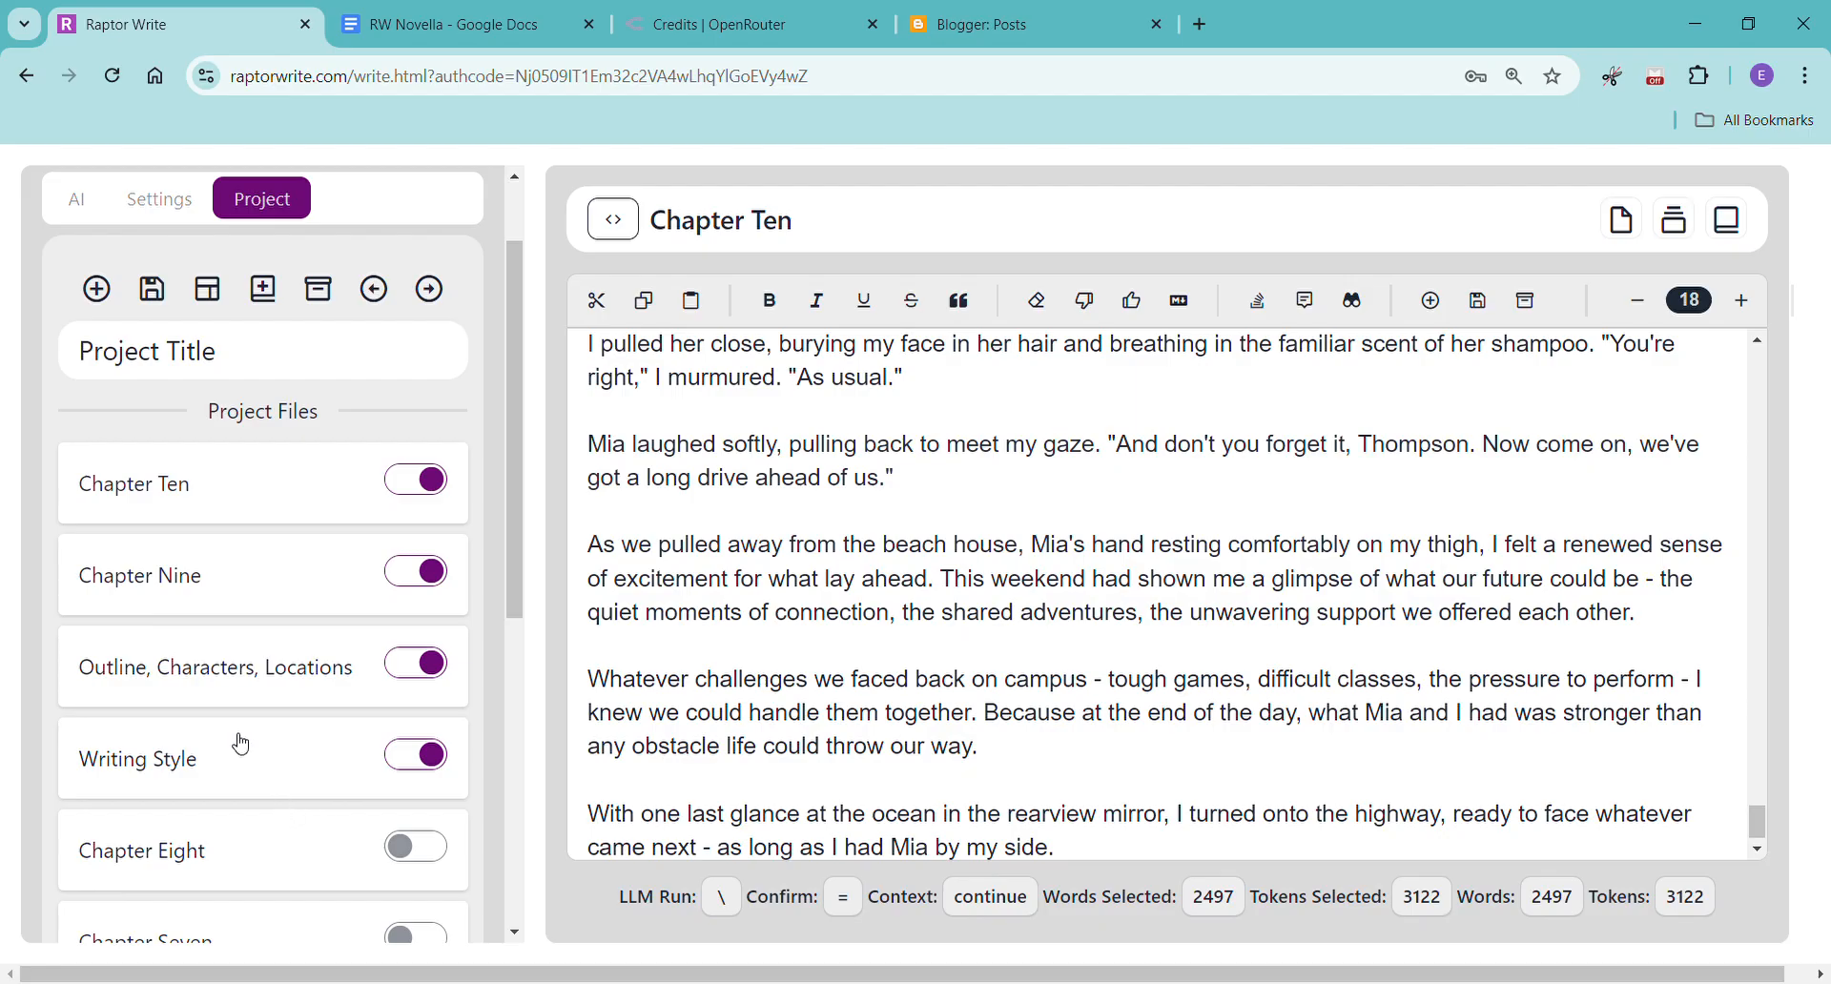
# Review the Chapter 11 and Chapter 12 entries in the Outline, Characters, Locations file.
pyautogui.click(219, 707)
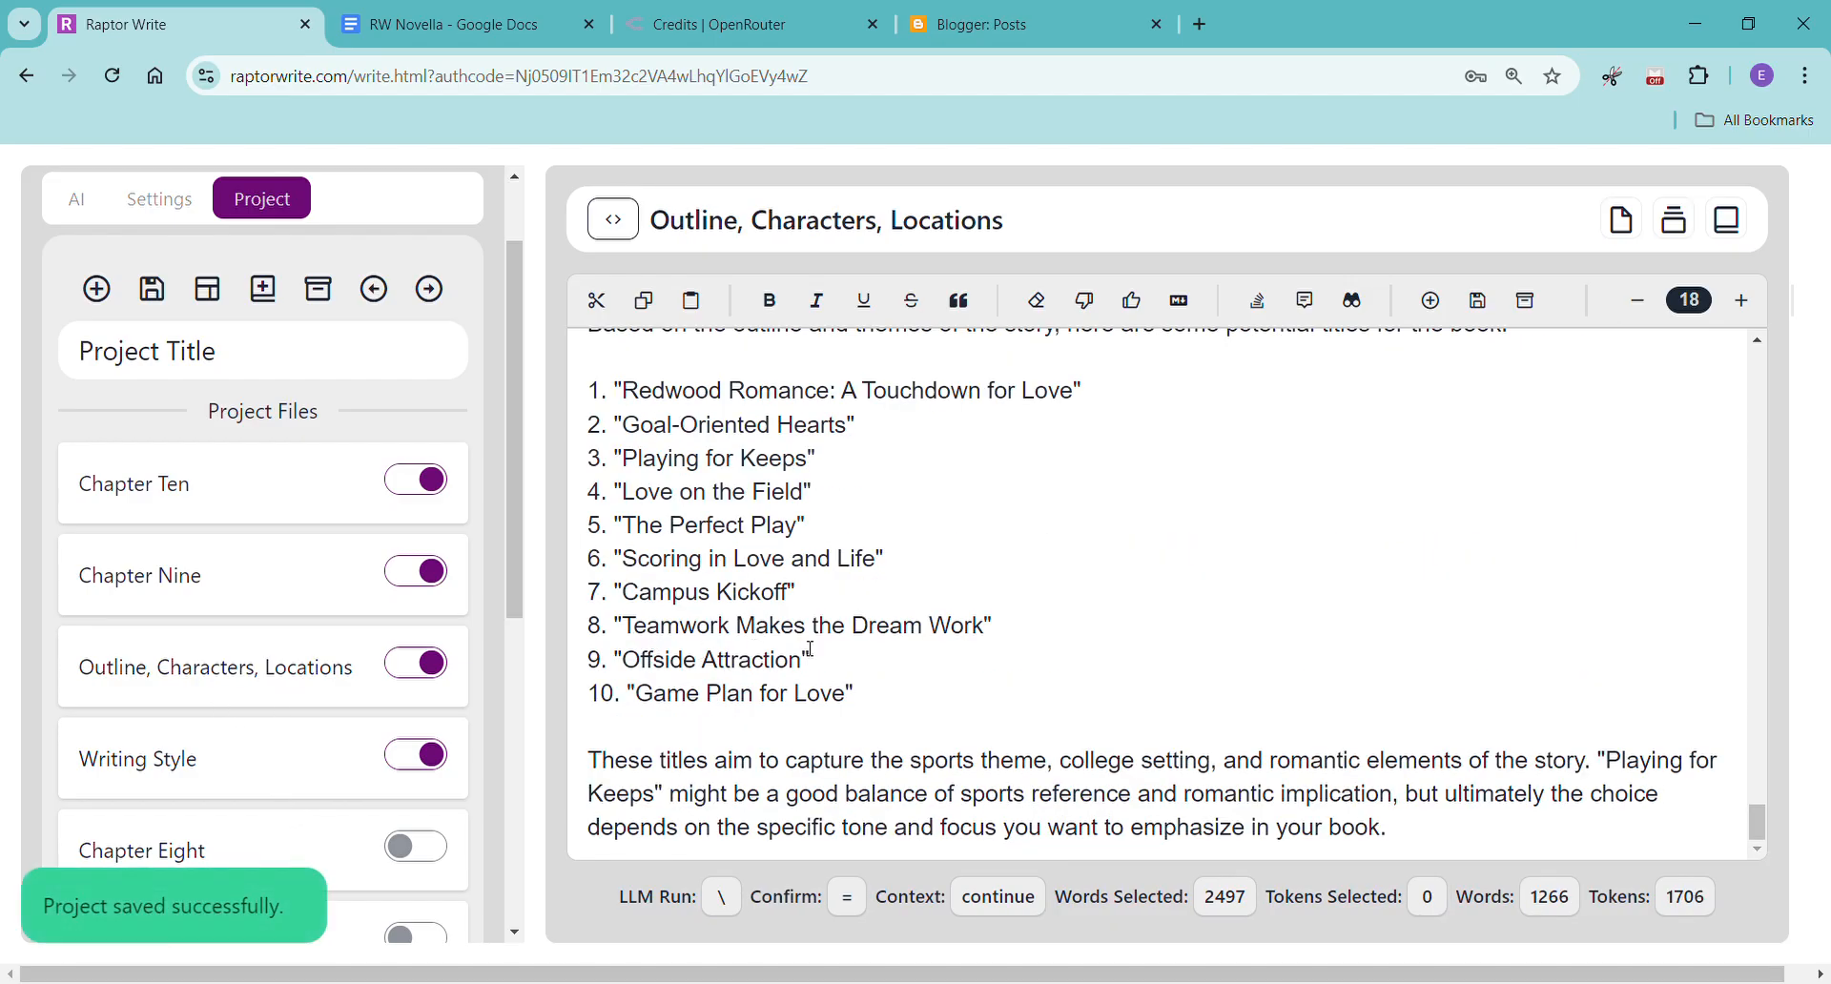
pyautogui.scroll(7, 979, 627)
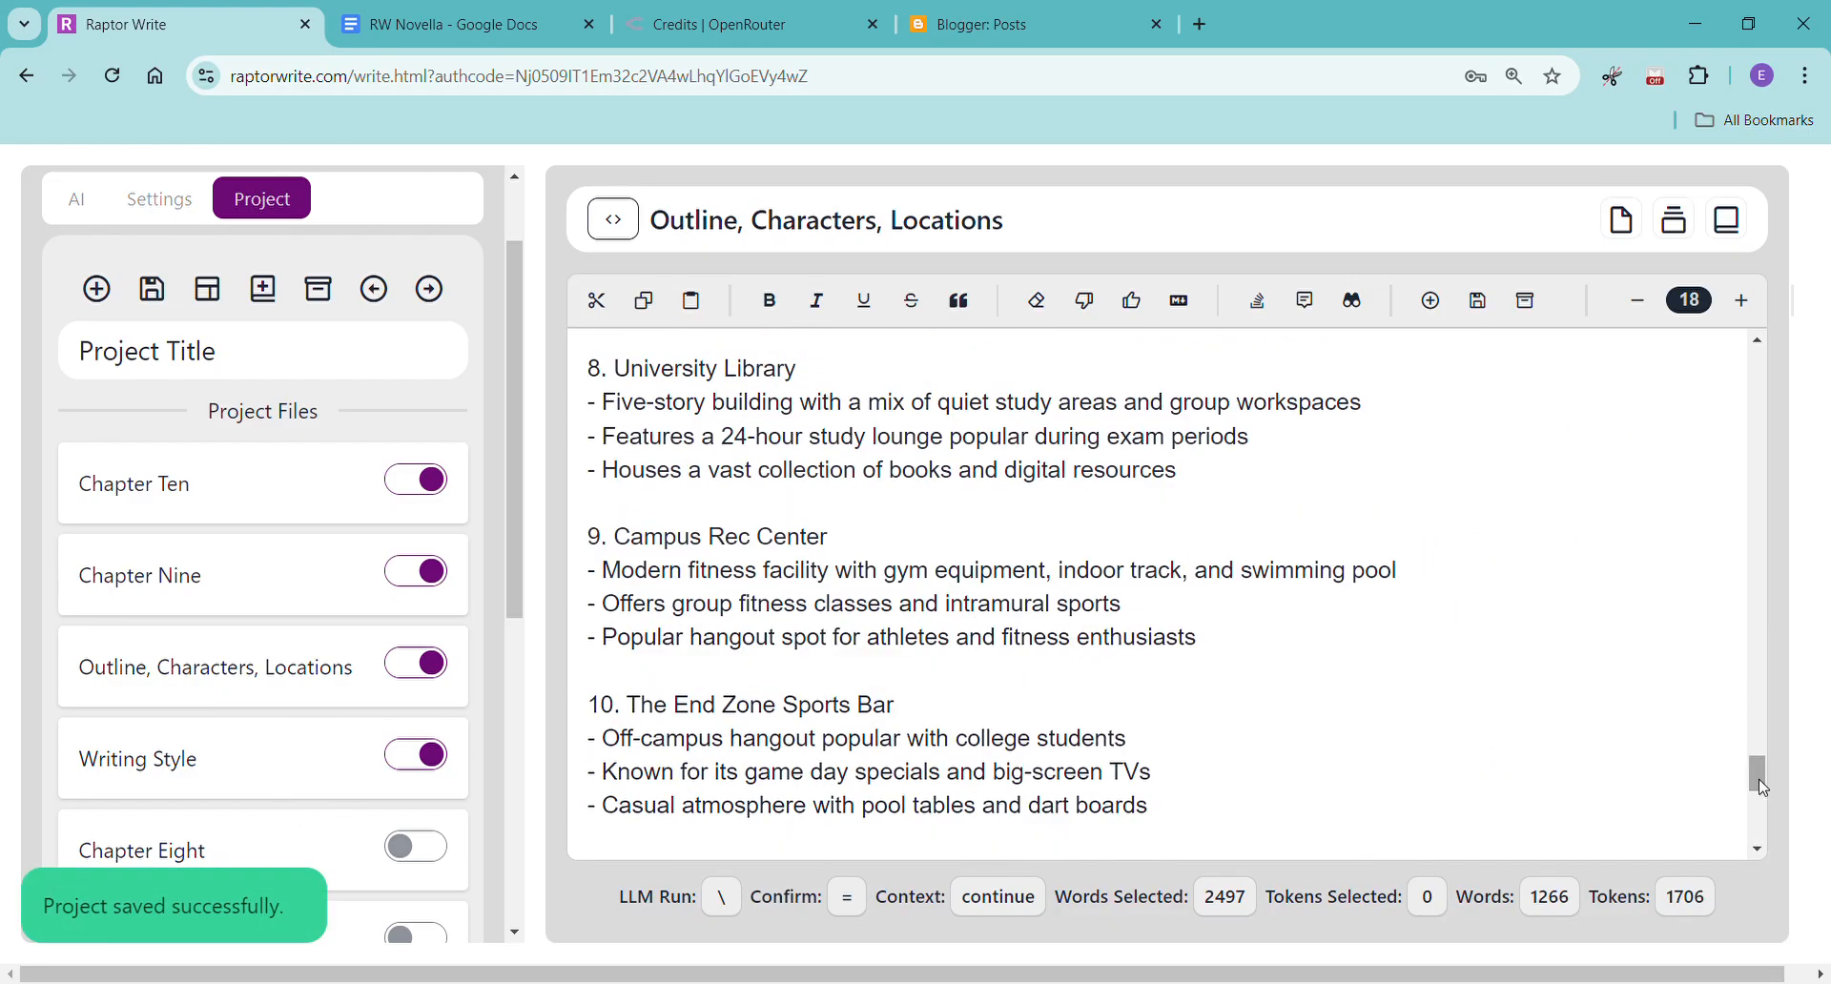
pyautogui.moveTo(1759, 776); pyautogui.dragTo(1741, 213)
pyautogui.moveTo(1749, 362); pyautogui.dragTo(1708, 503)
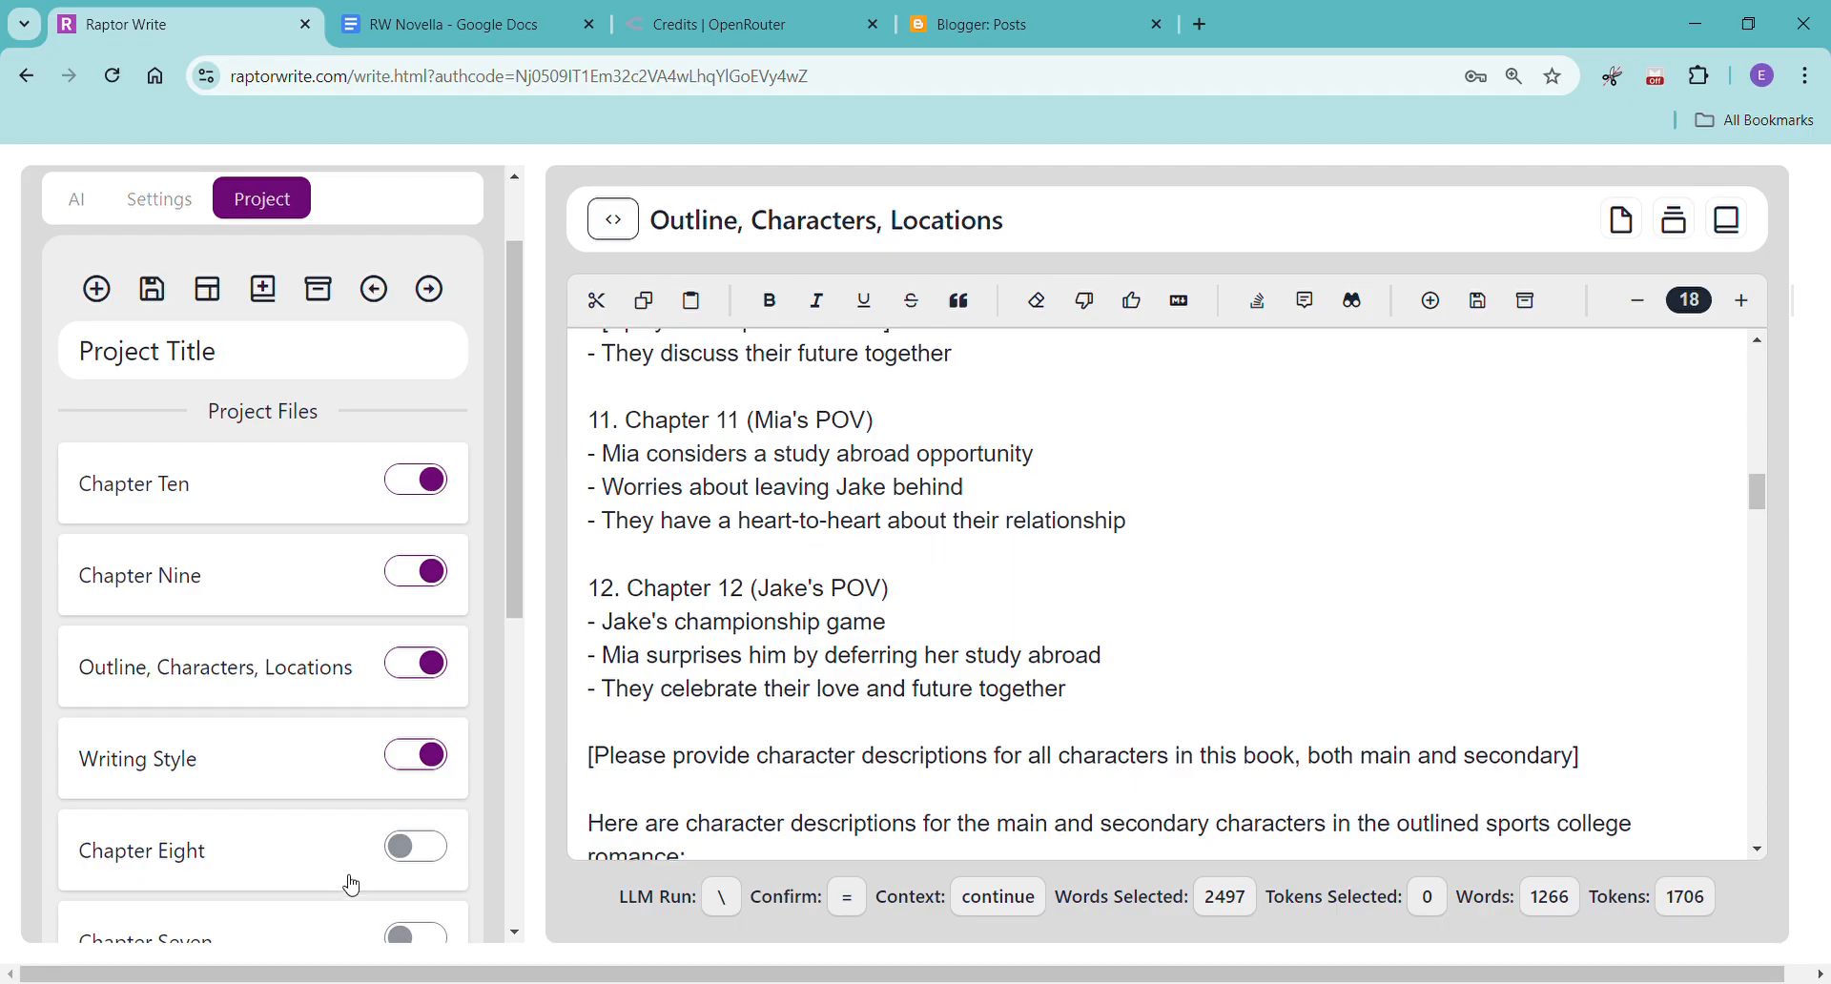
# Create a new project document and title it "Chapter Eleven".
pyautogui.scroll(-5, 347, 802)
pyautogui.scroll(10, 318, 801)
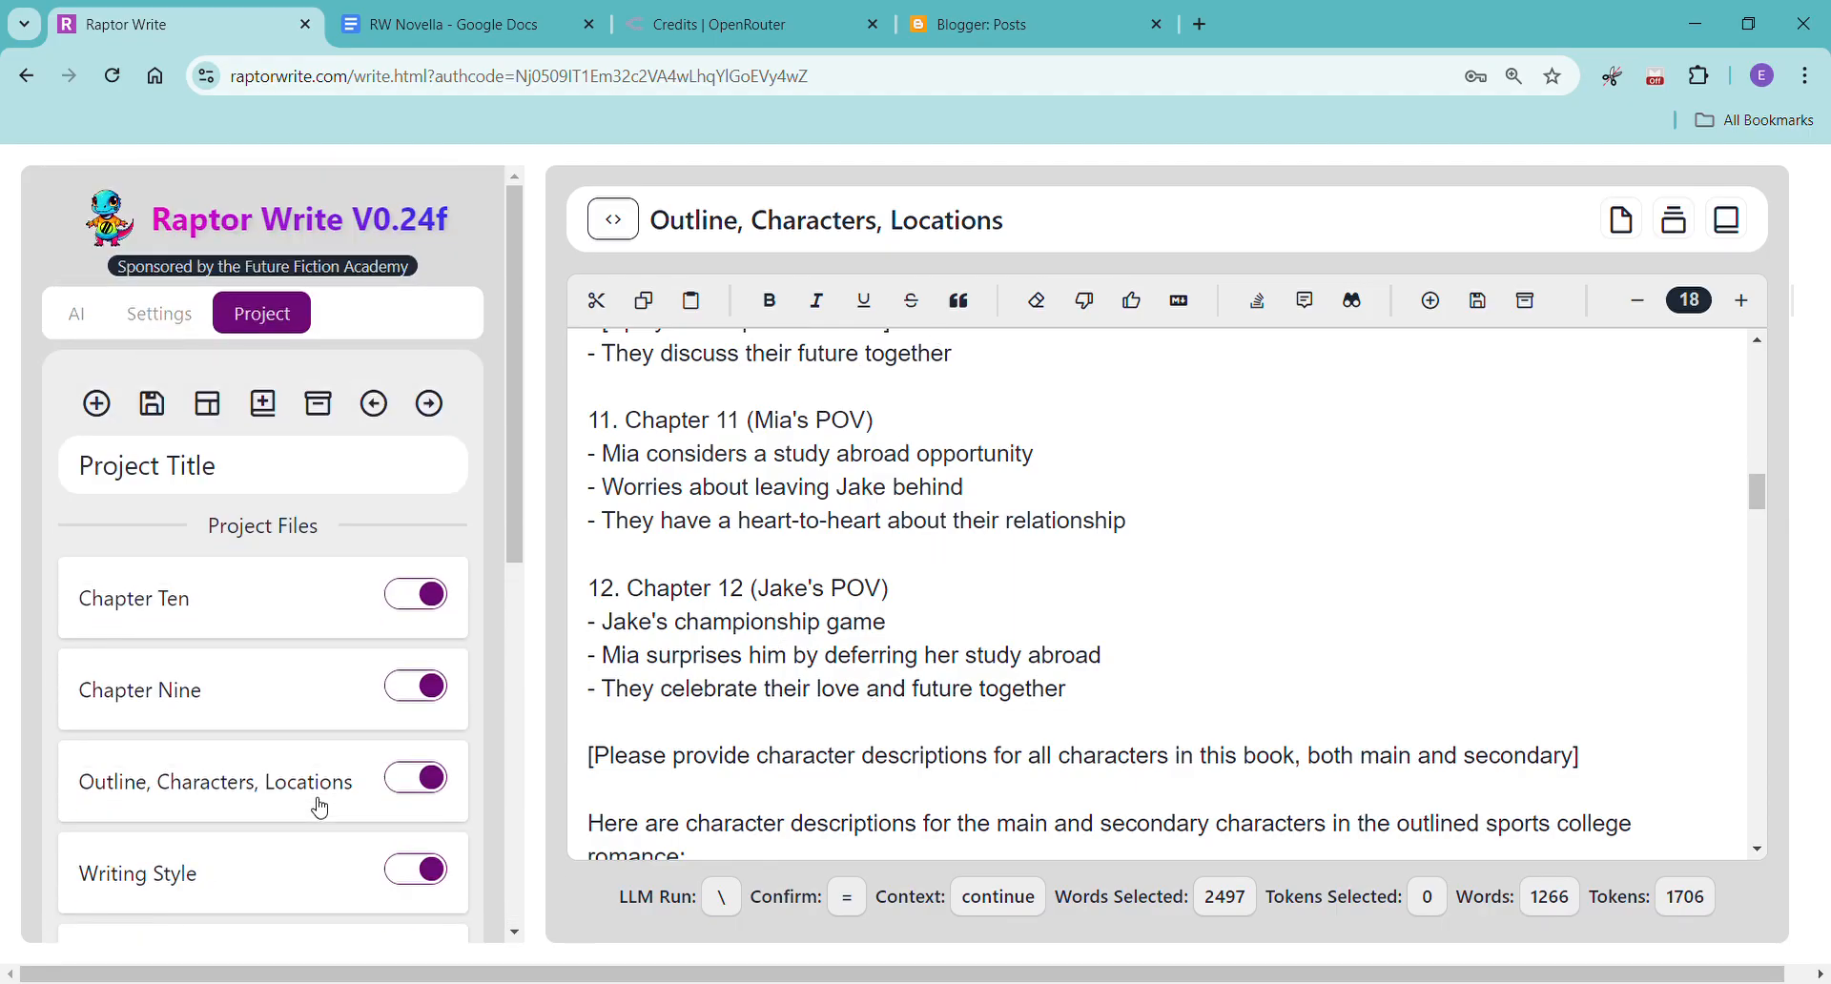
pyautogui.click(98, 408)
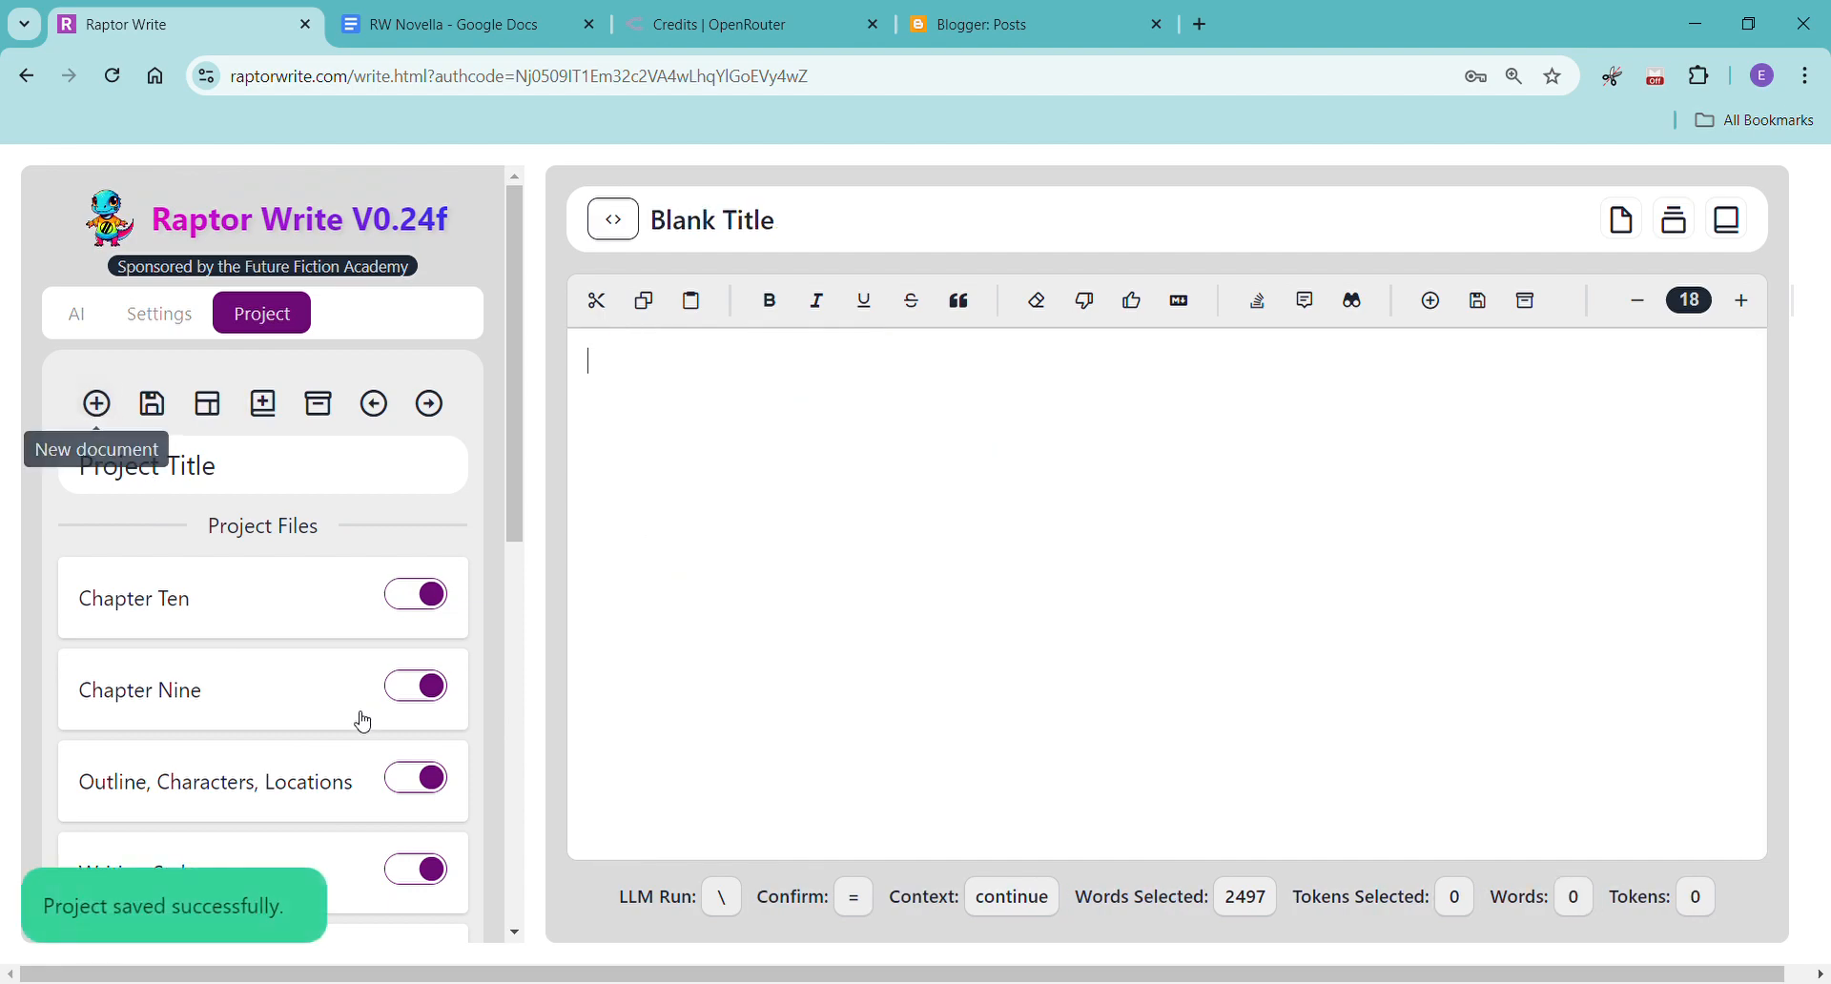
pyautogui.moveTo(842, 219); pyautogui.dragTo(609, 252)
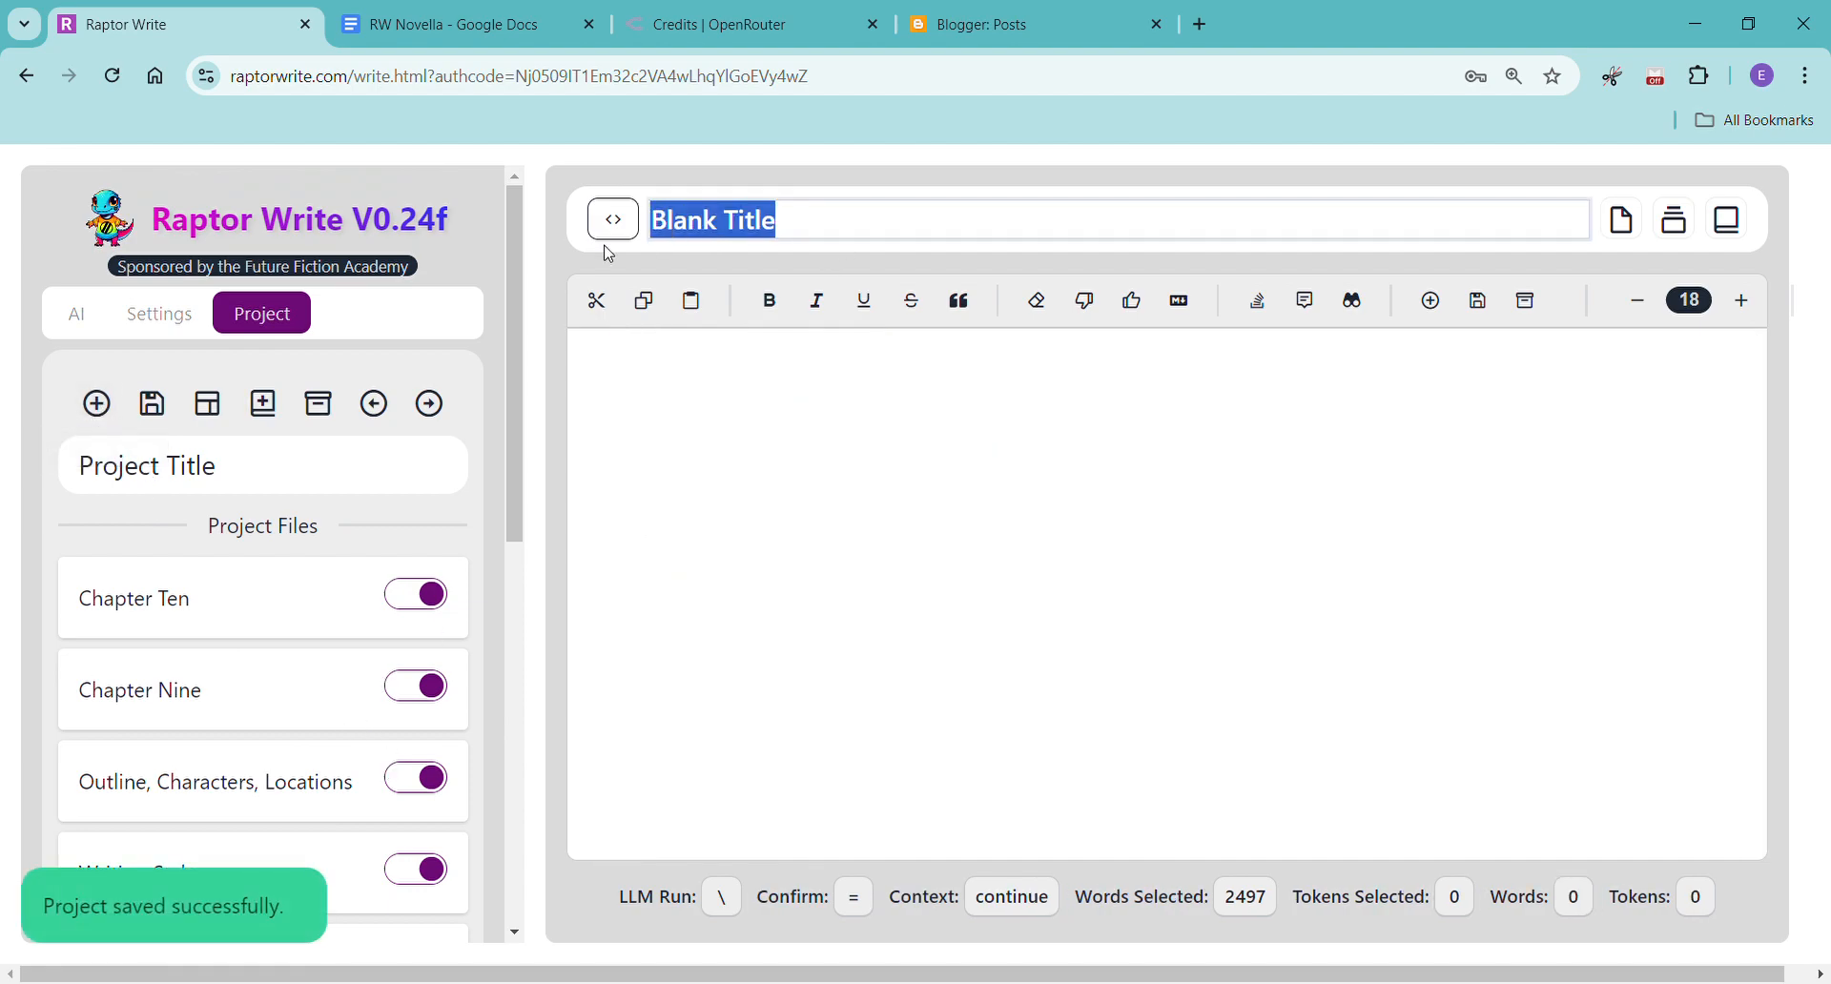
pyautogui.write('Chapter Eleven')
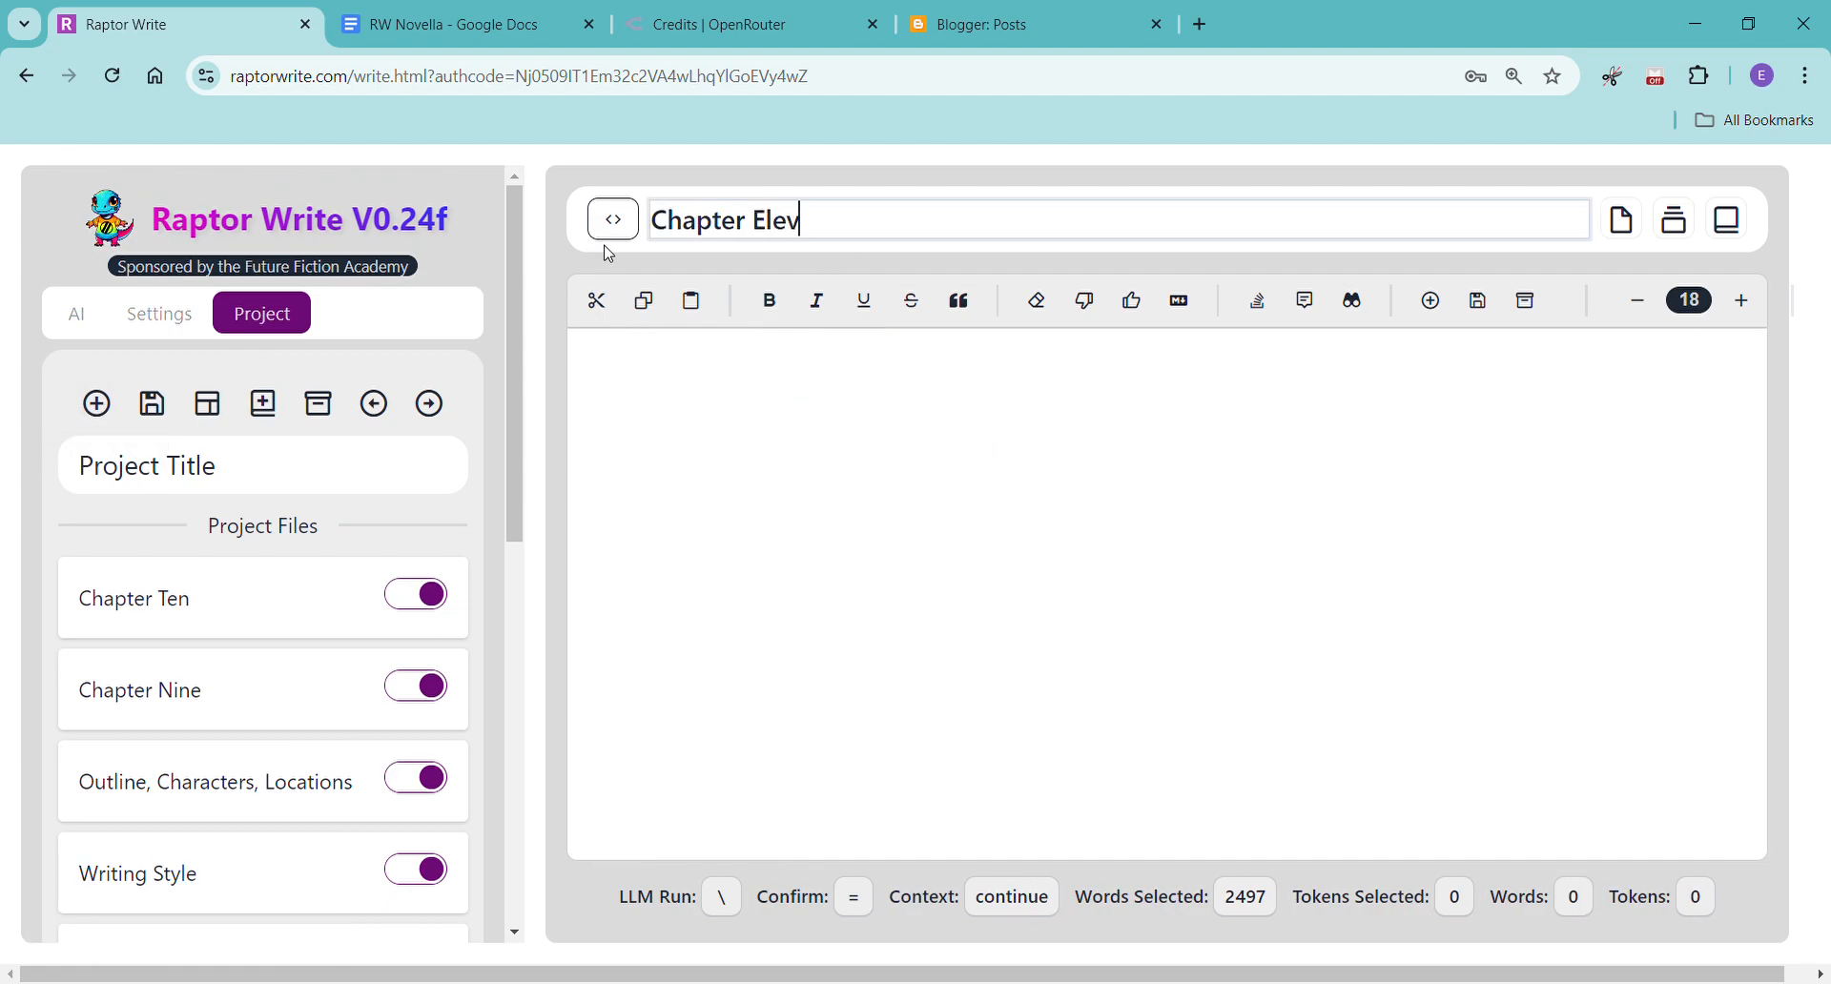
pyautogui.press('Return')
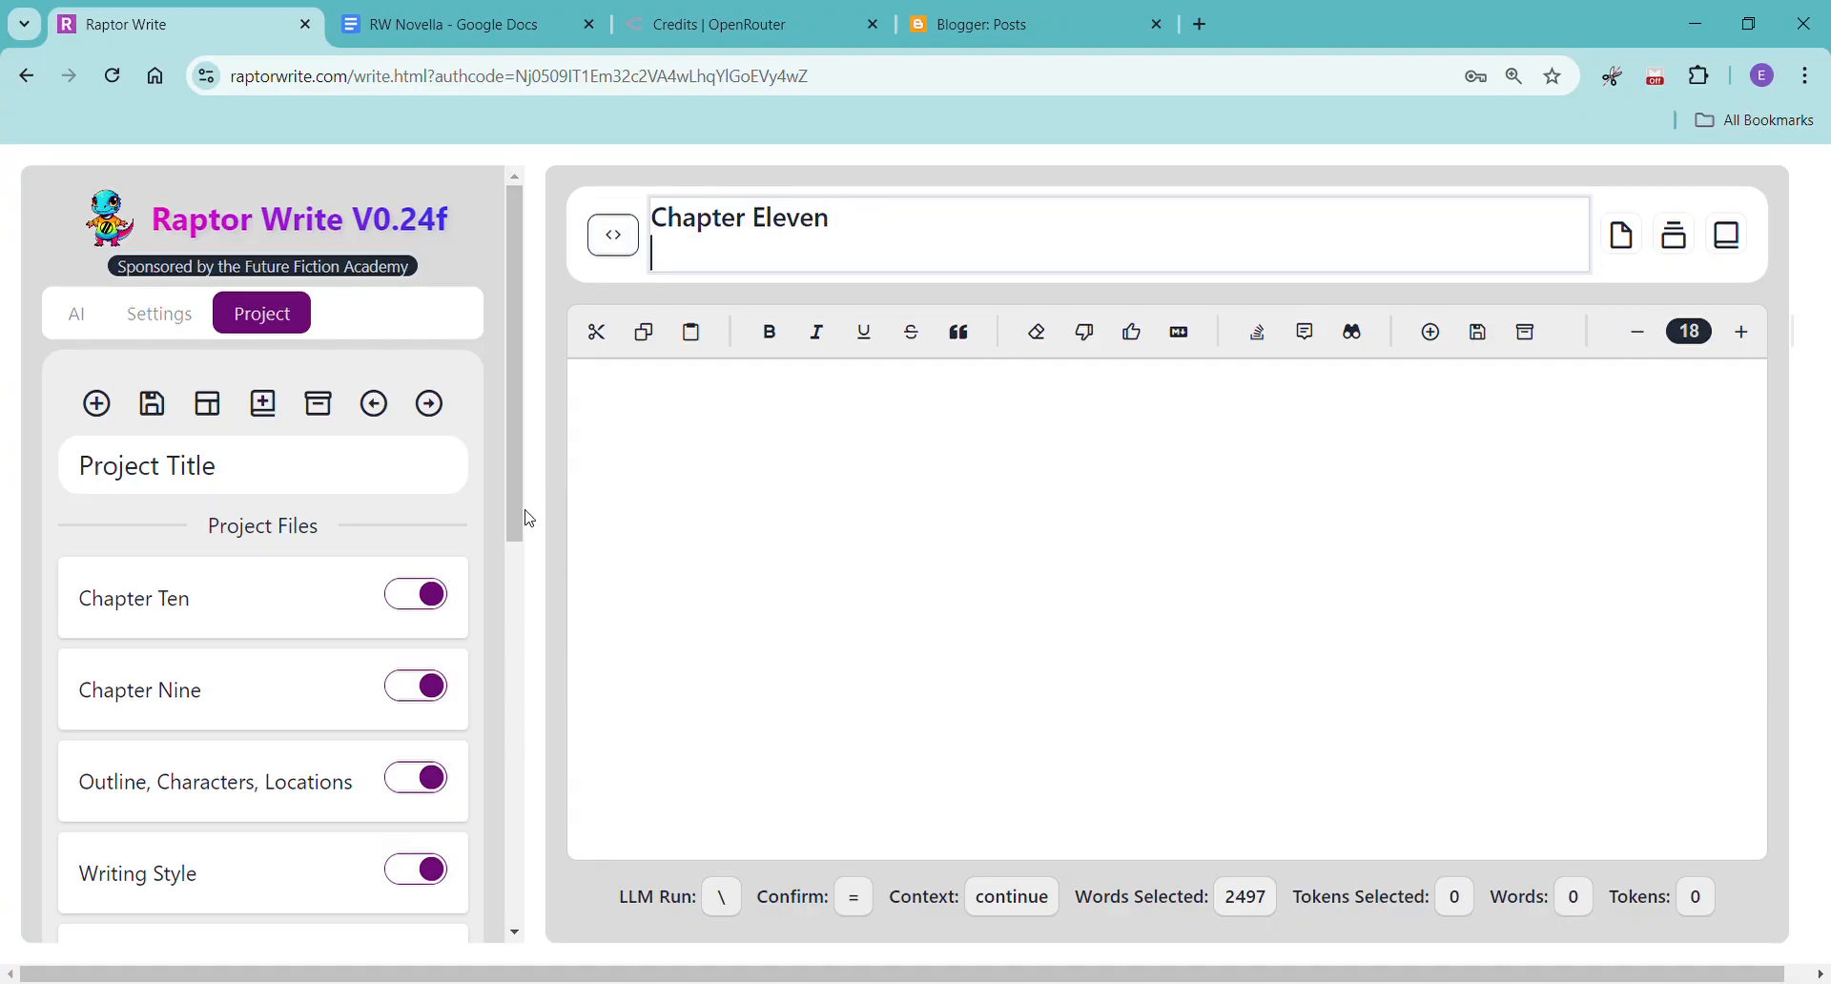
# Move the new Chapter Eleven document above Chapter Ten in the project files and include it in the prompt.
pyautogui.scroll(-6, 375, 627)
pyautogui.scroll(-3, 374, 627)
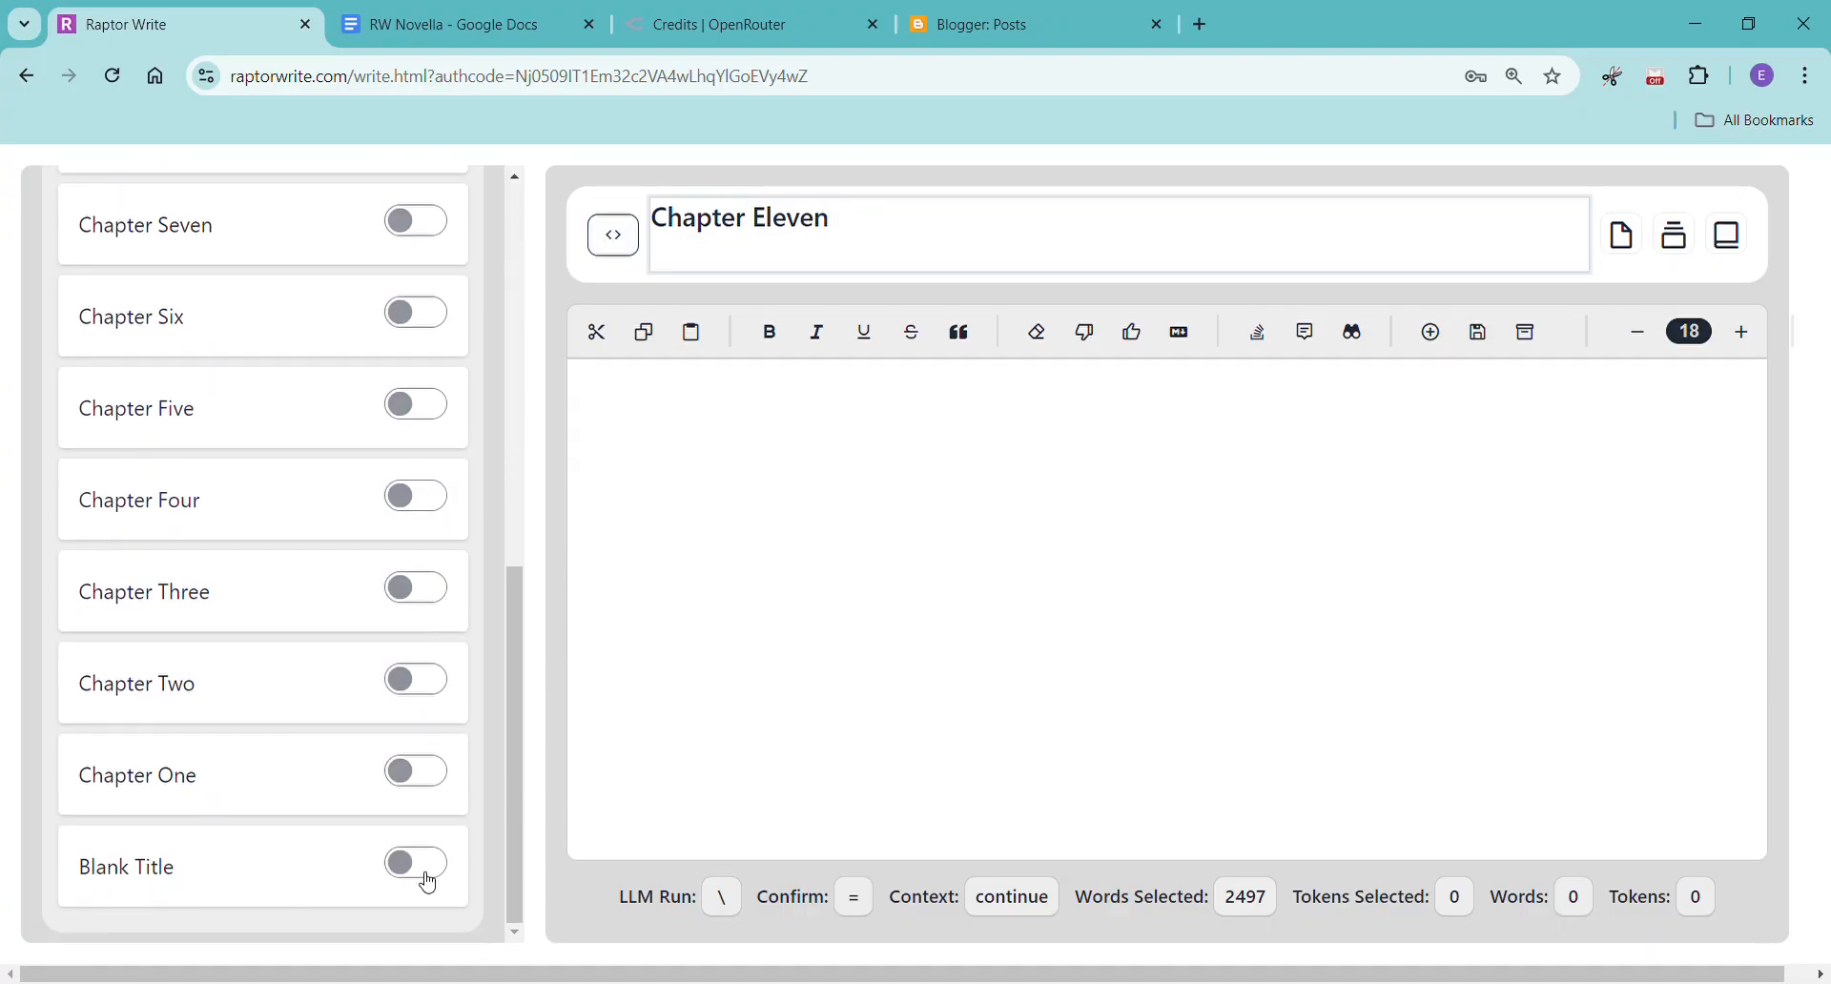
pyautogui.click(284, 797)
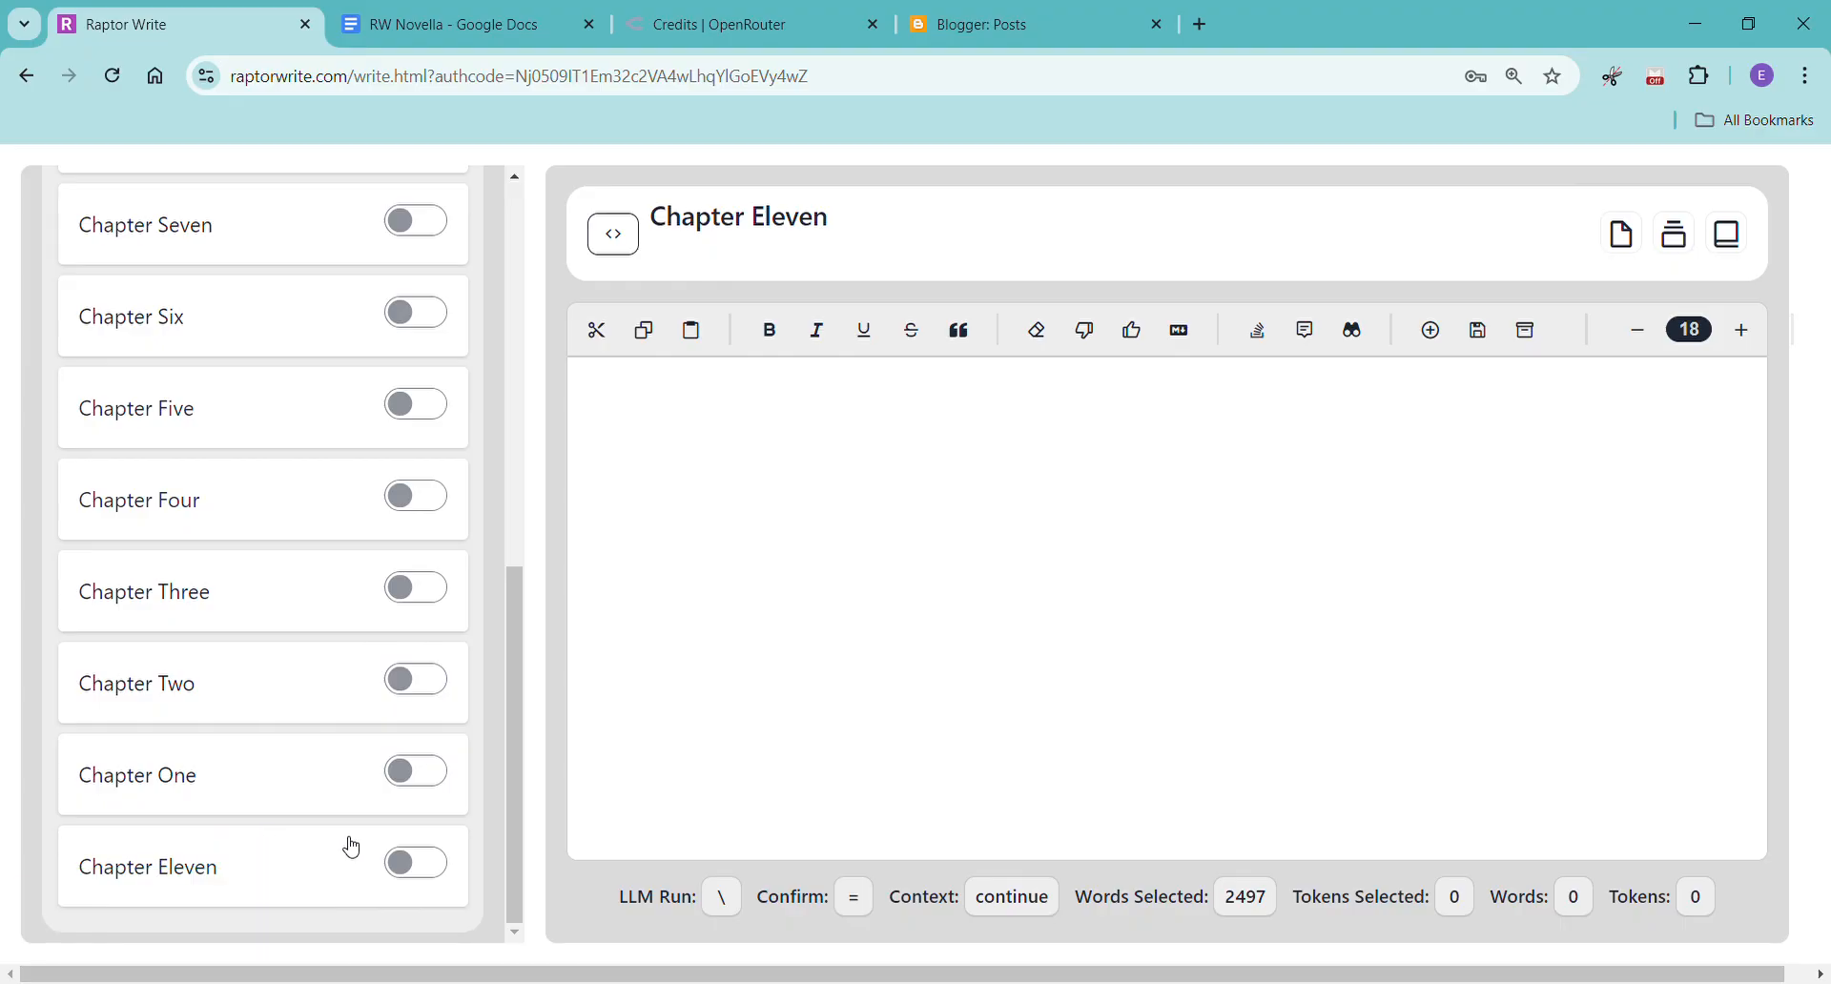
pyautogui.moveTo(286, 866); pyautogui.dragTo(226, 232)
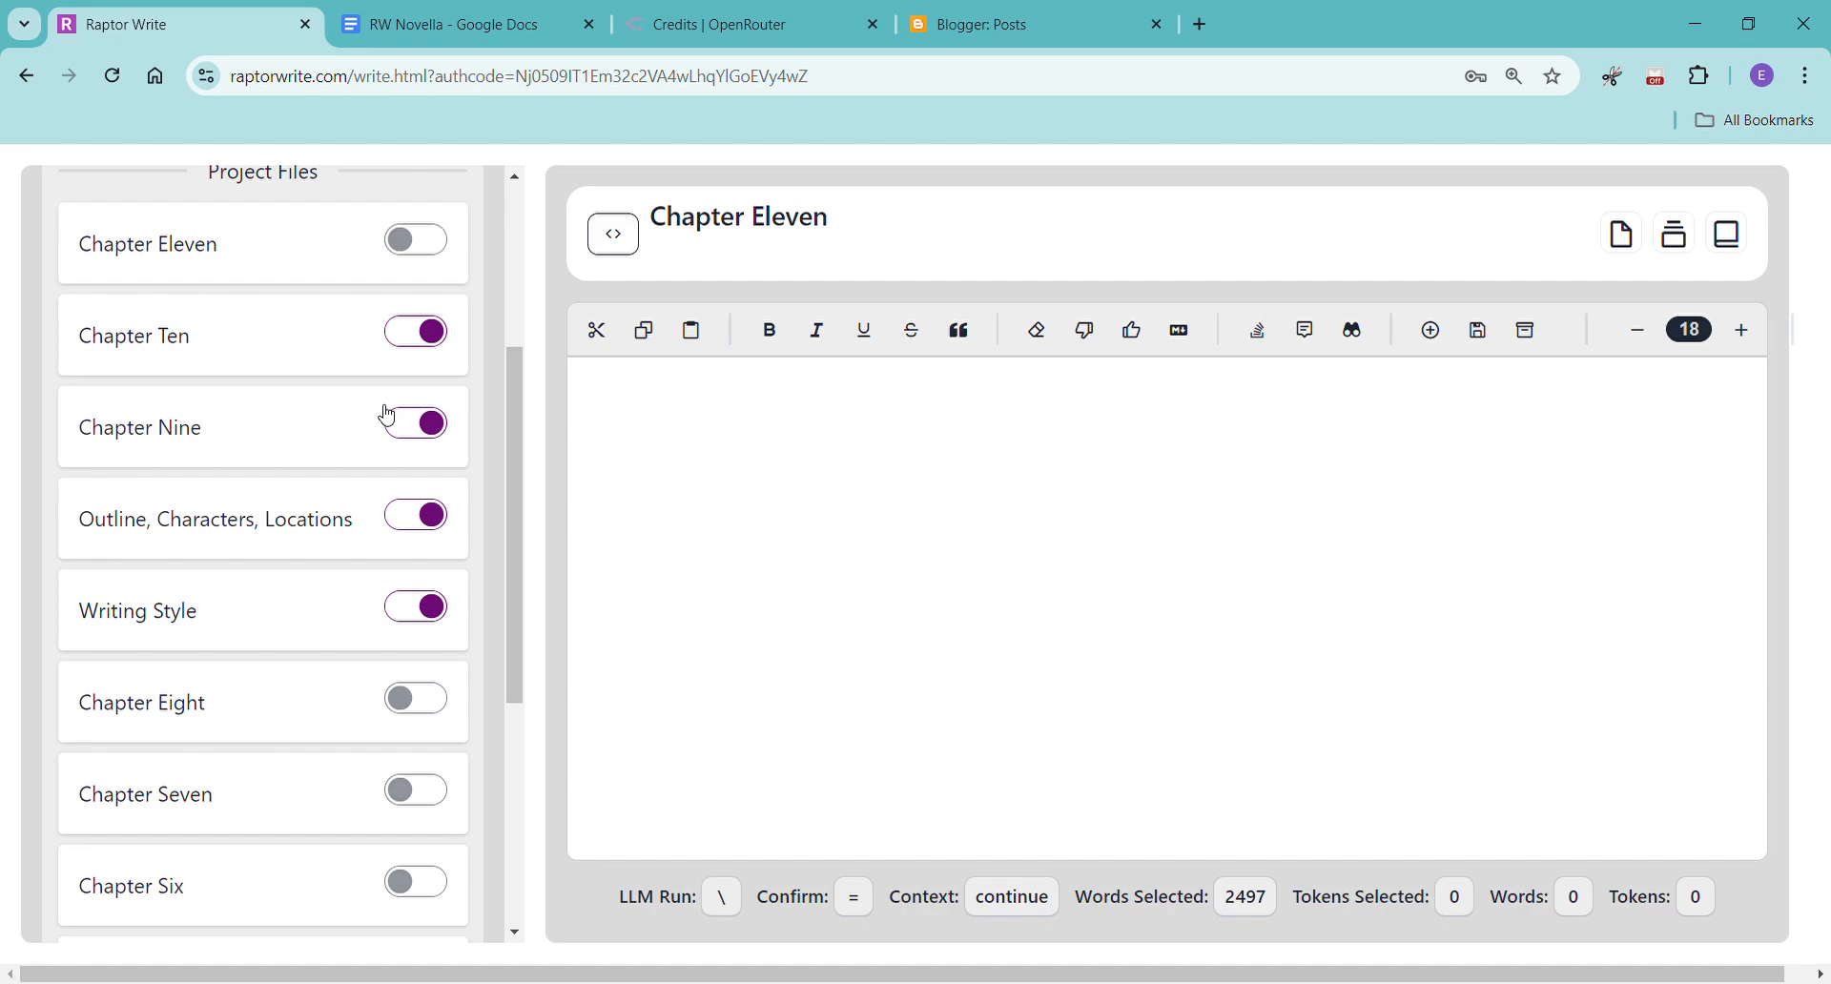
pyautogui.click(421, 248)
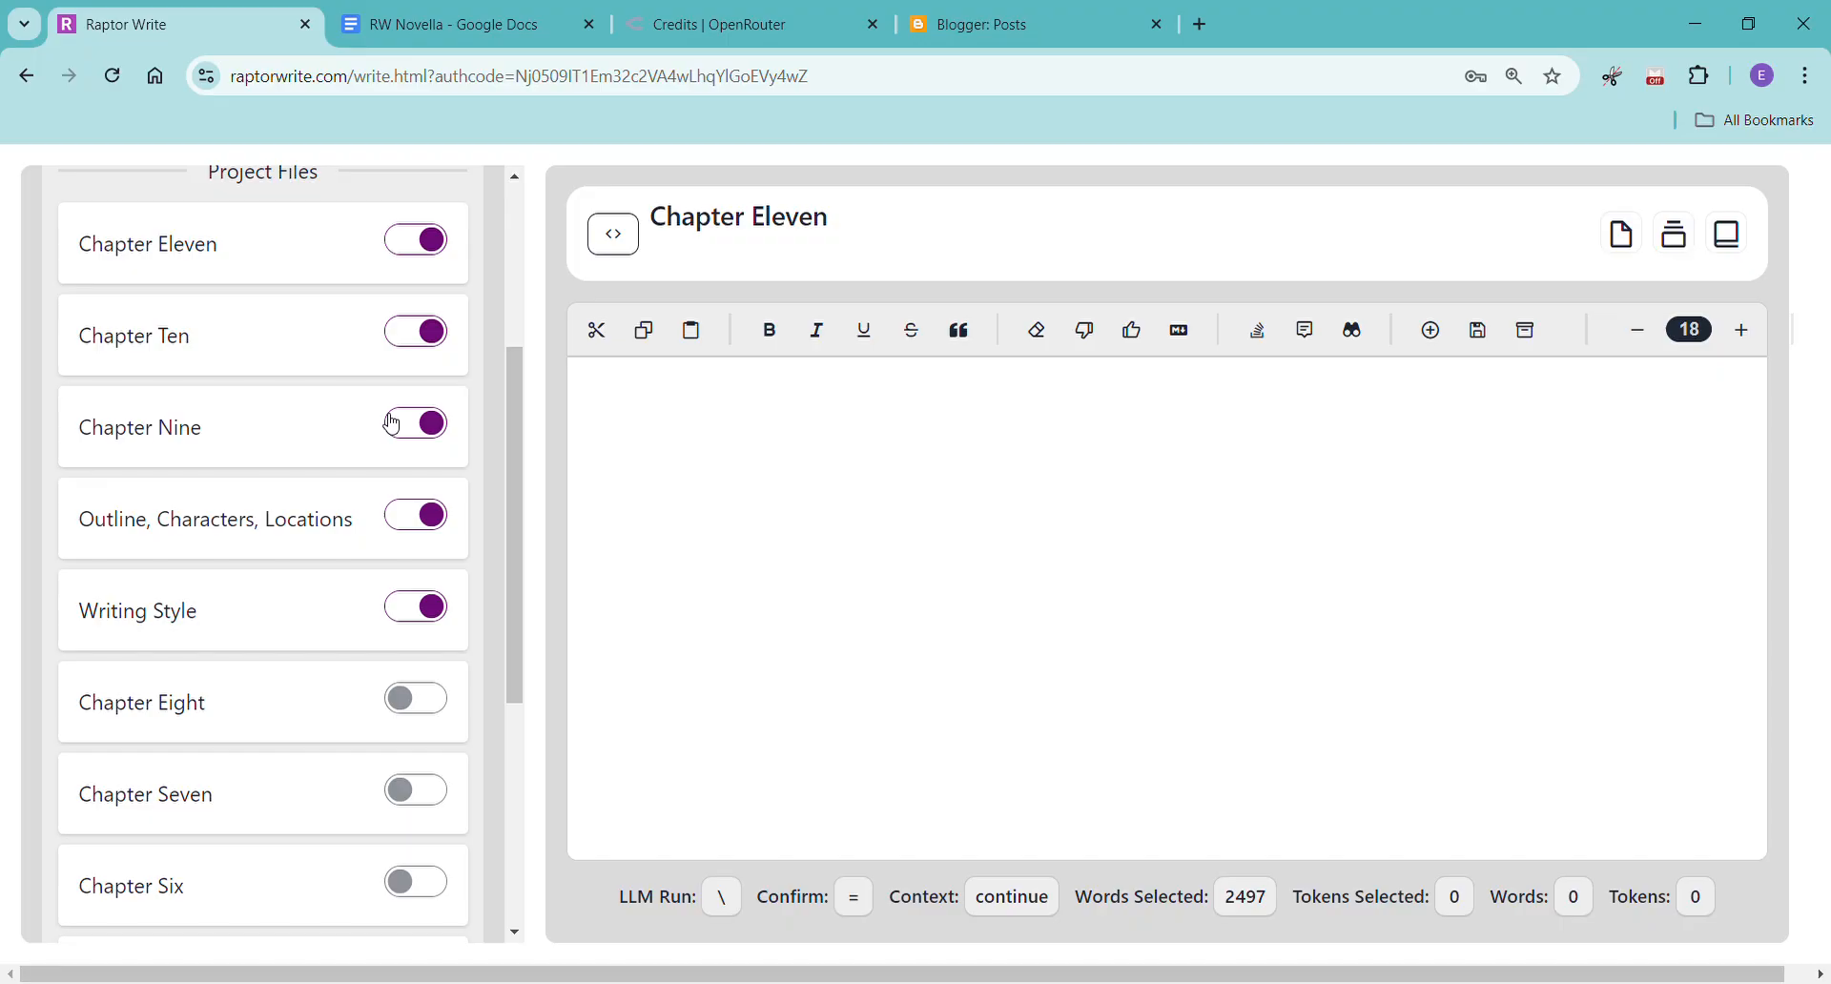
# Write the prompt "[Please write chapter 11, Mia's POV, first person past tense, please make it at least 2,000 words]" in Chapter Eleven.
pyautogui.click(747, 418)
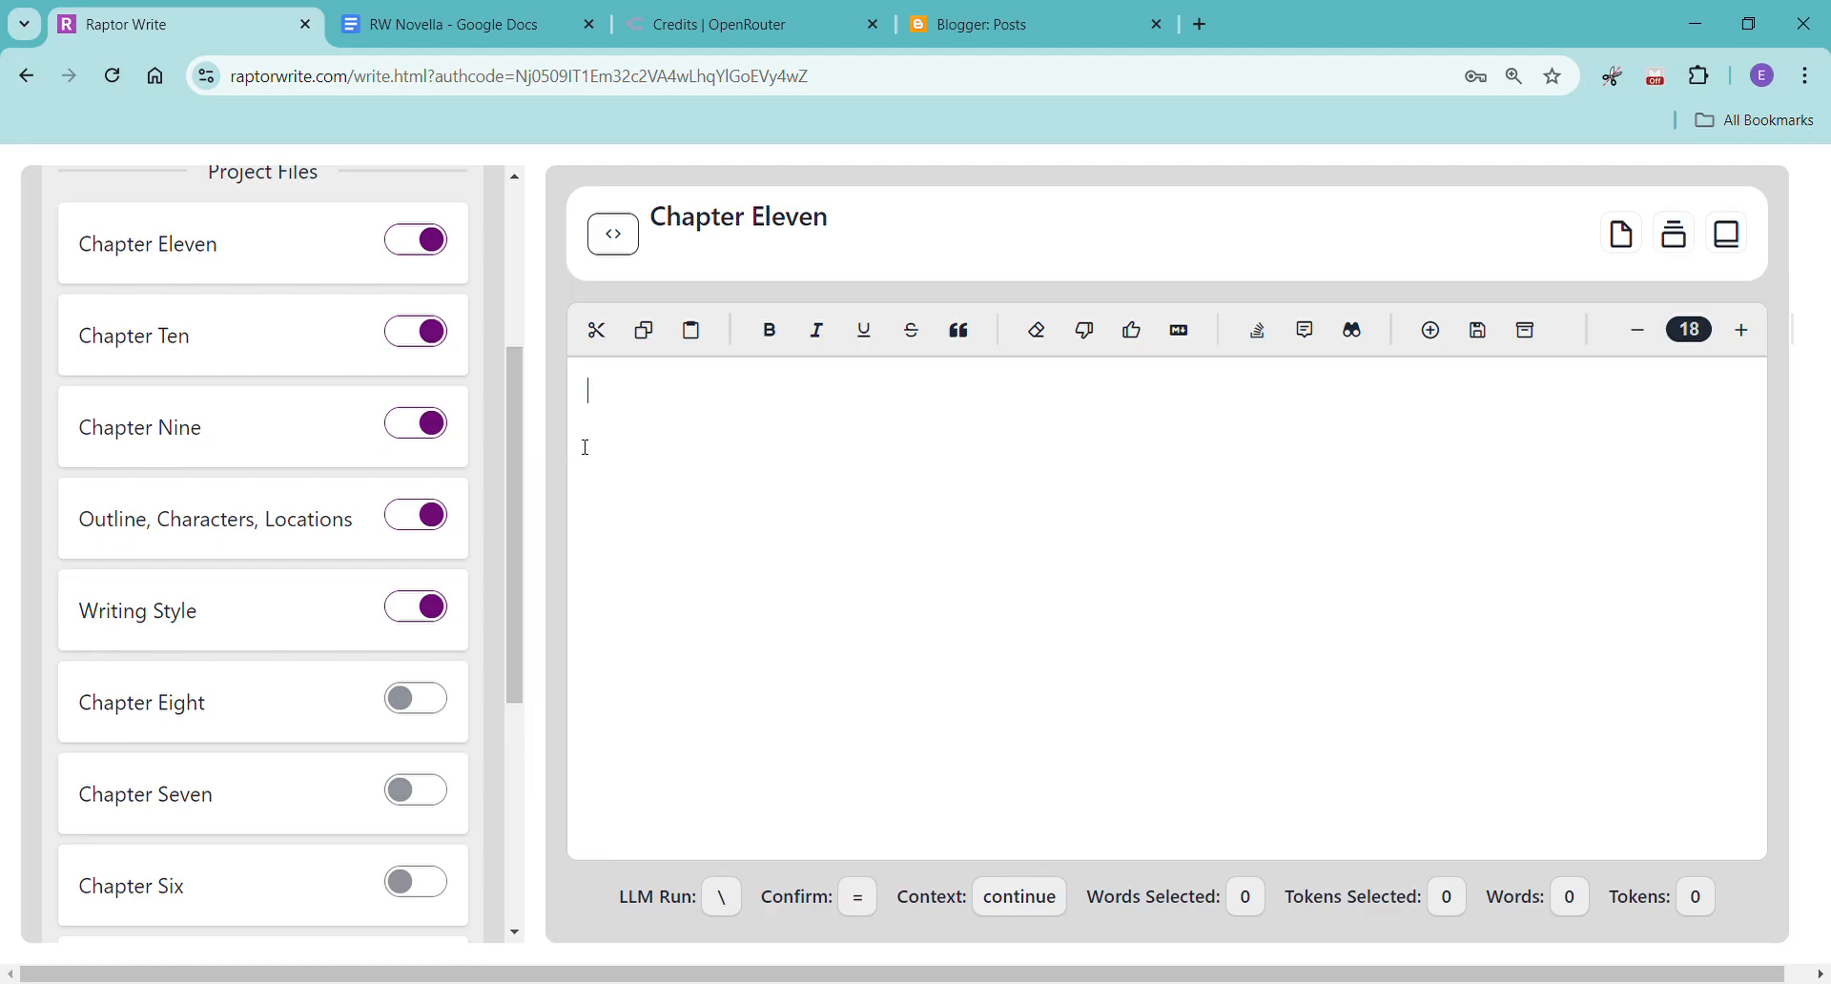
pyautogui.write("[Please write chapter 11, Mia's POV, first person past tense, please make it at least 2,000 words]")
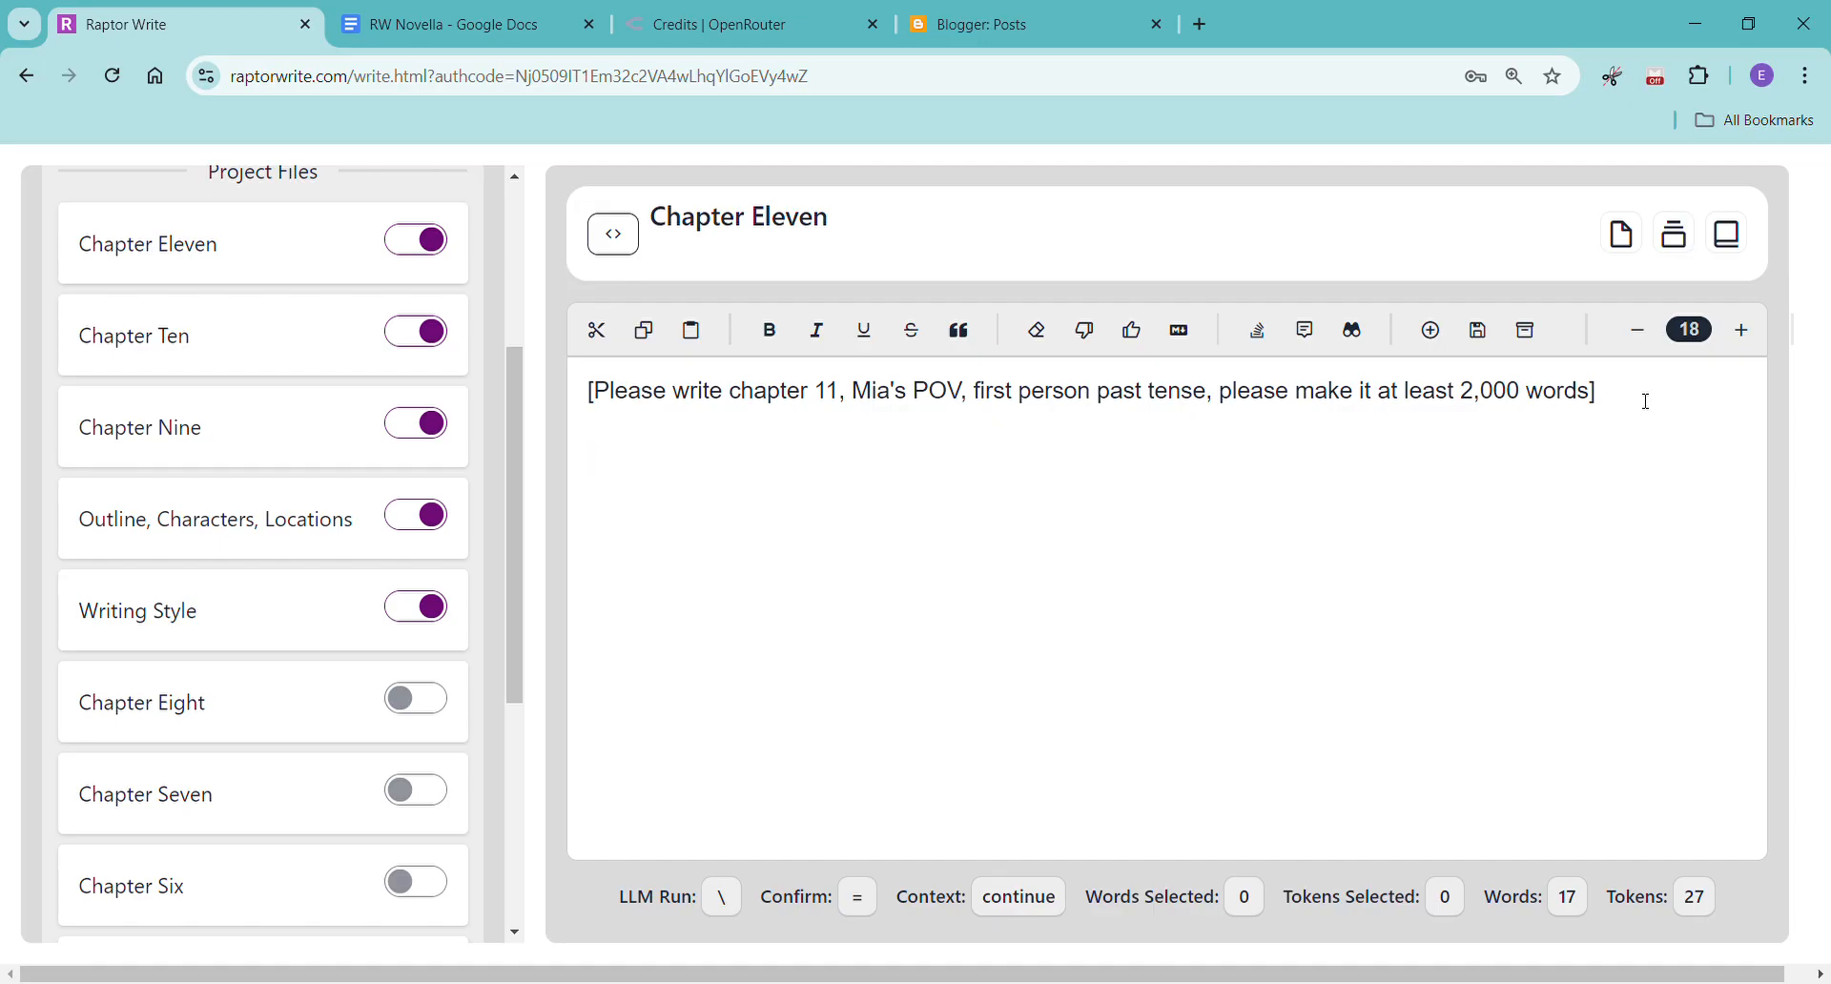
# Try to generate Chapter Eleven from the bracketed prompt with the Continue action.
pyautogui.scroll(1, 184, 315)
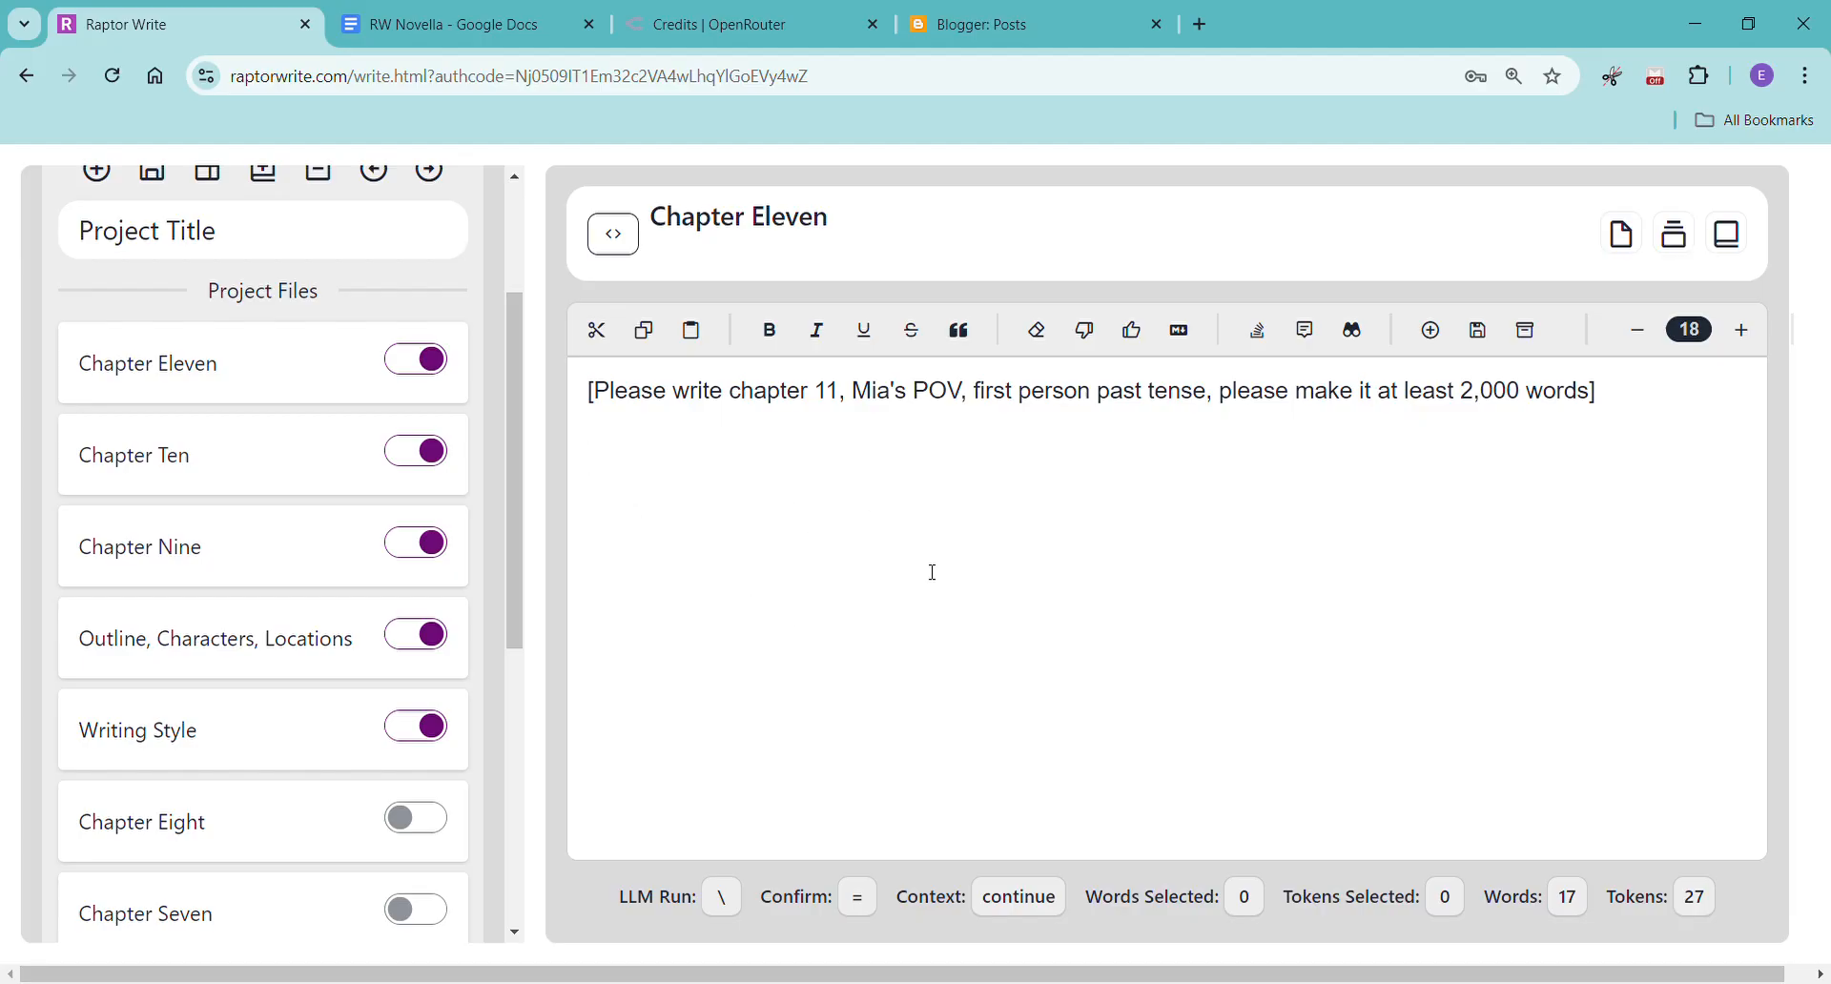
pyautogui.rightClick(628, 460)
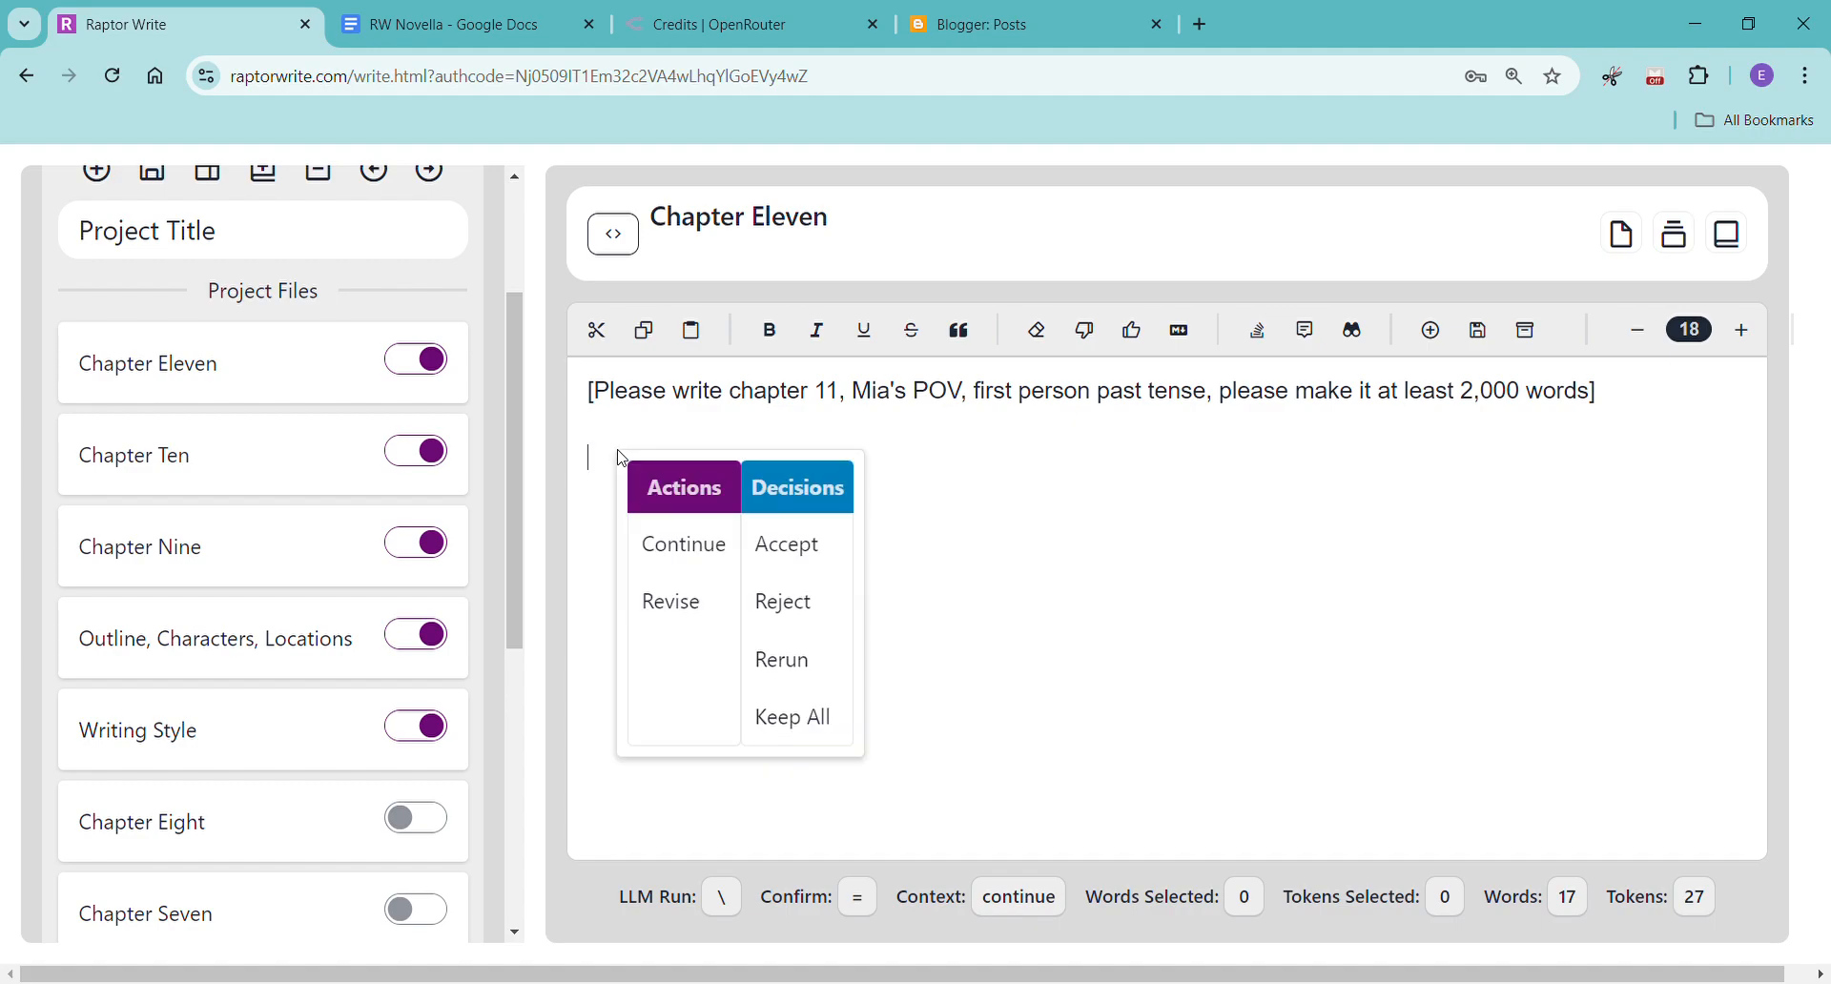
pyautogui.click(703, 553)
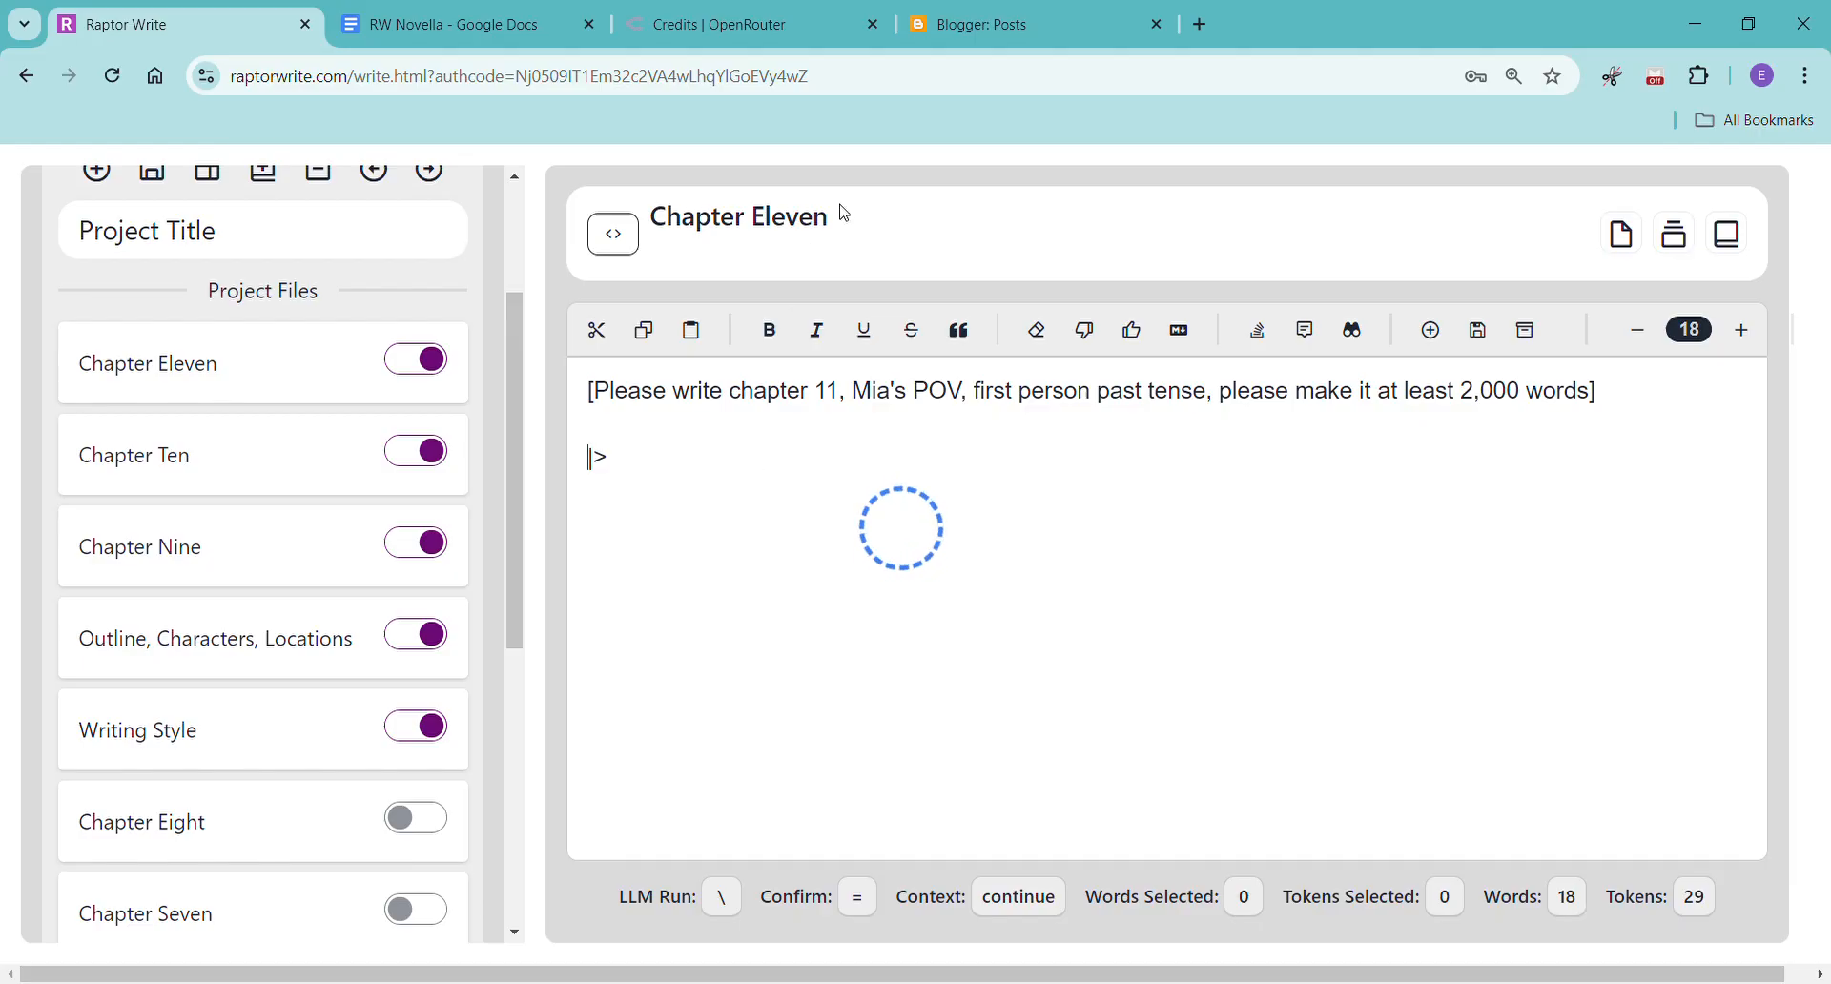
# Reload the page and choose the Favorites model grouping, anthropic/claude-3.5-sonnet, temperature 0.4 and output limit Super Max (16384).
pyautogui.click(114, 85)
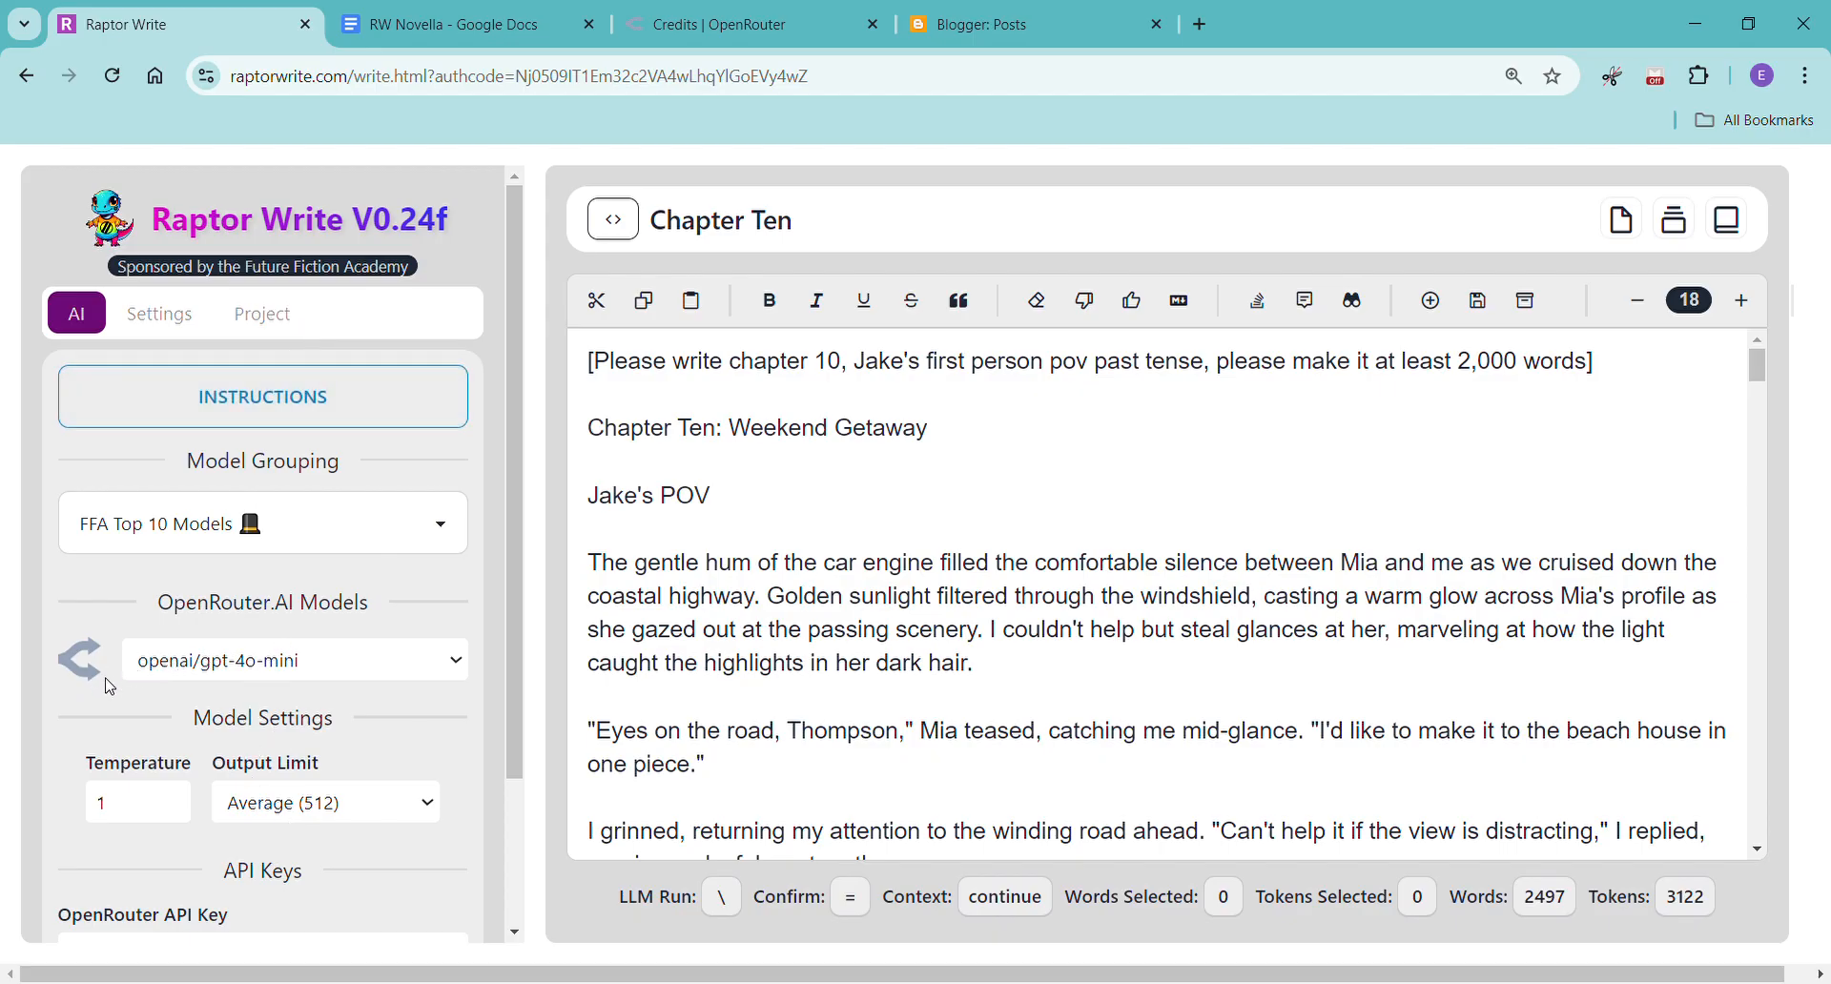
pyautogui.click(159, 708)
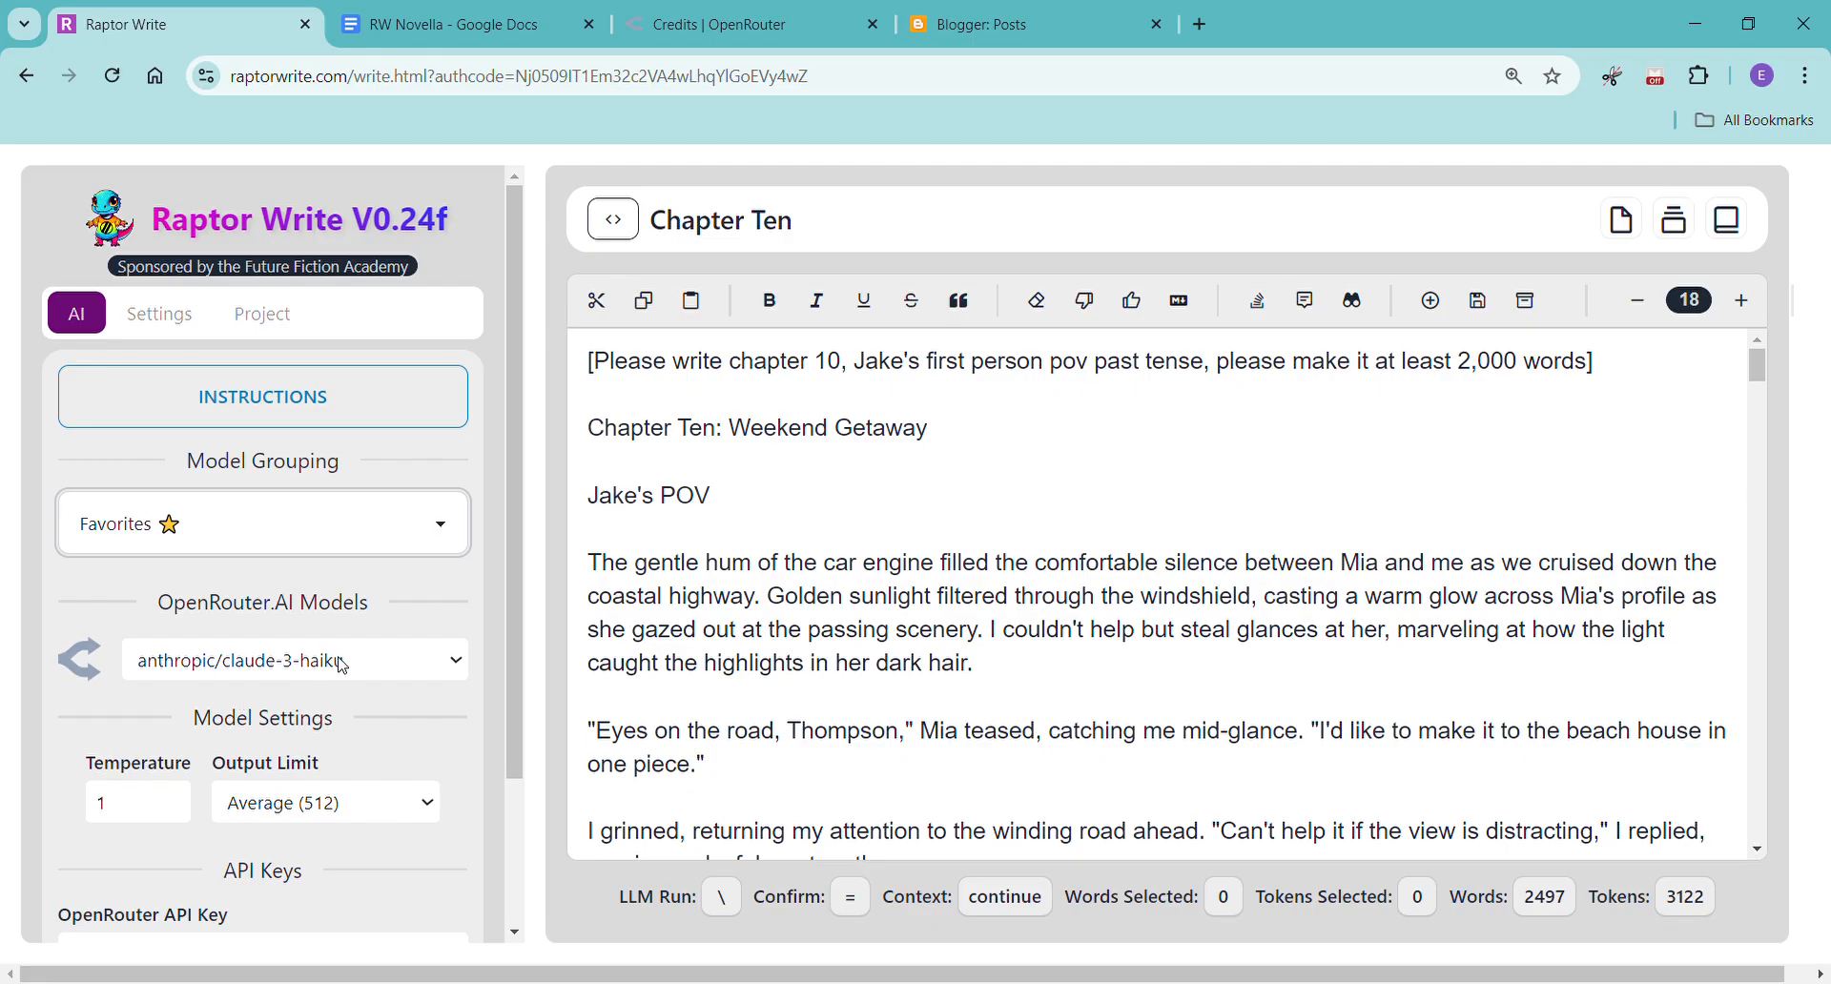
pyautogui.click(310, 732)
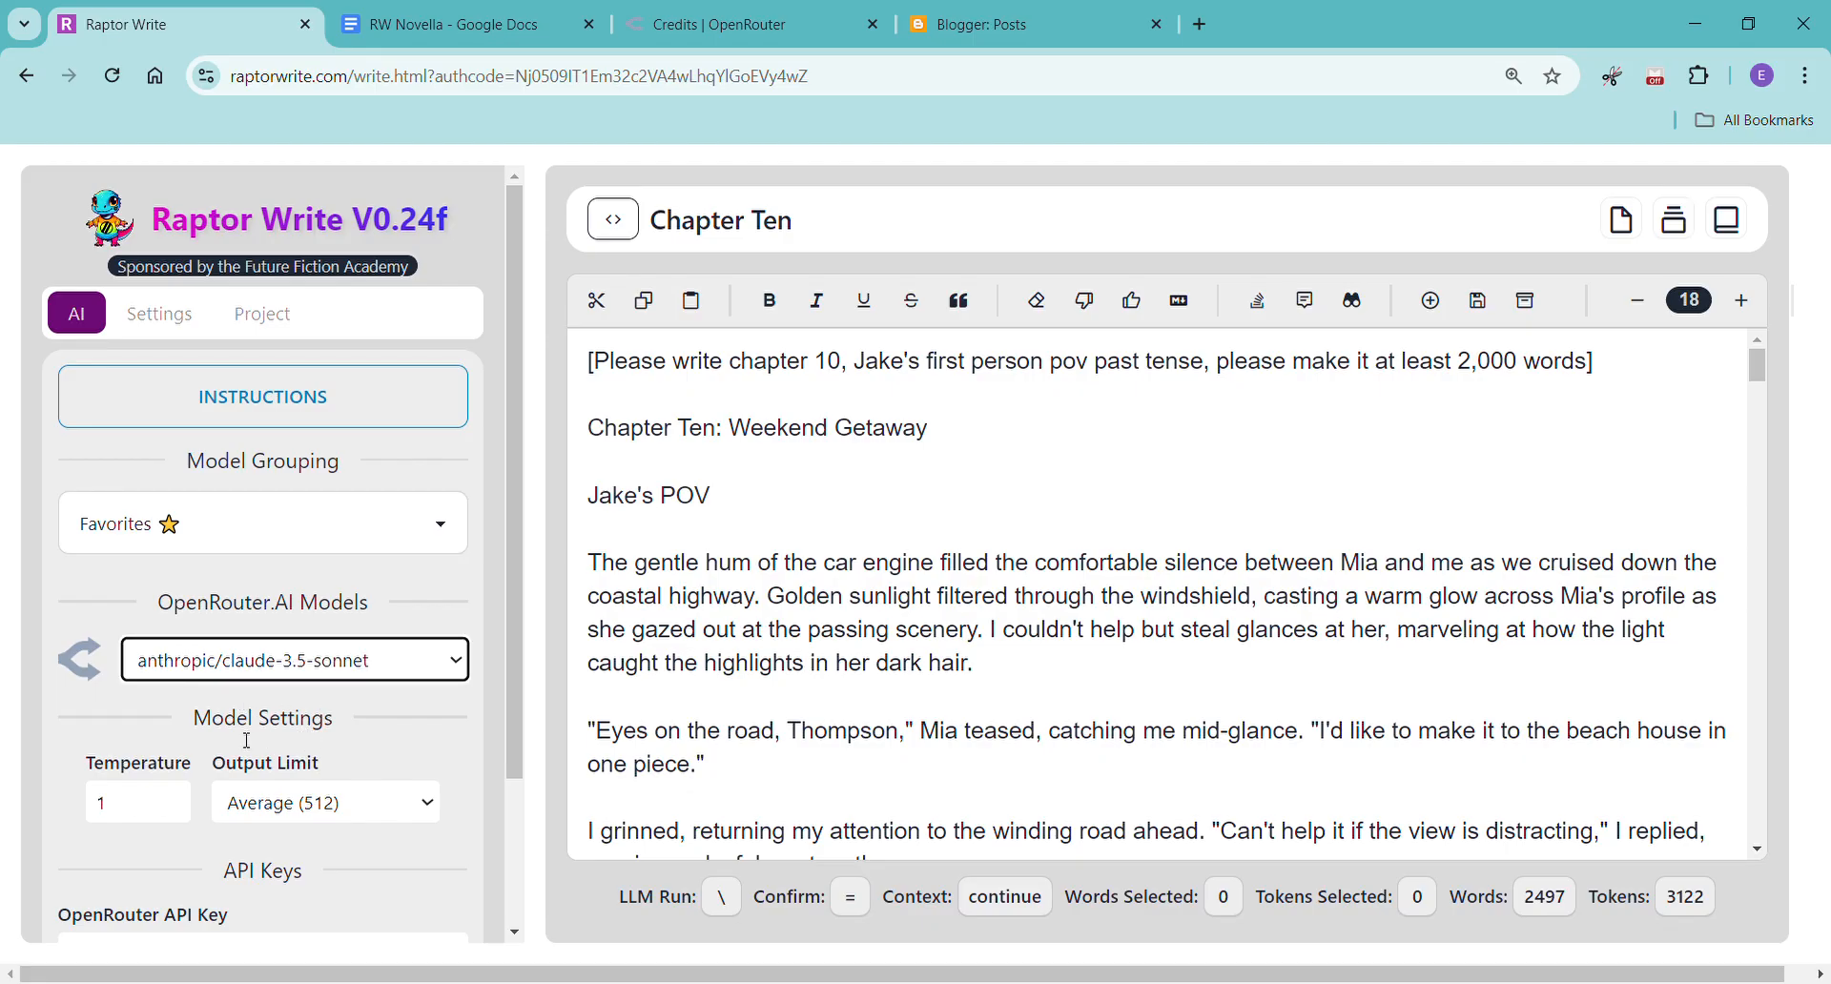
pyautogui.click(151, 814)
pyautogui.click(170, 810)
pyautogui.click(170, 810)
pyautogui.click(171, 809)
pyautogui.click(171, 810)
pyautogui.click(171, 809)
pyautogui.click(170, 809)
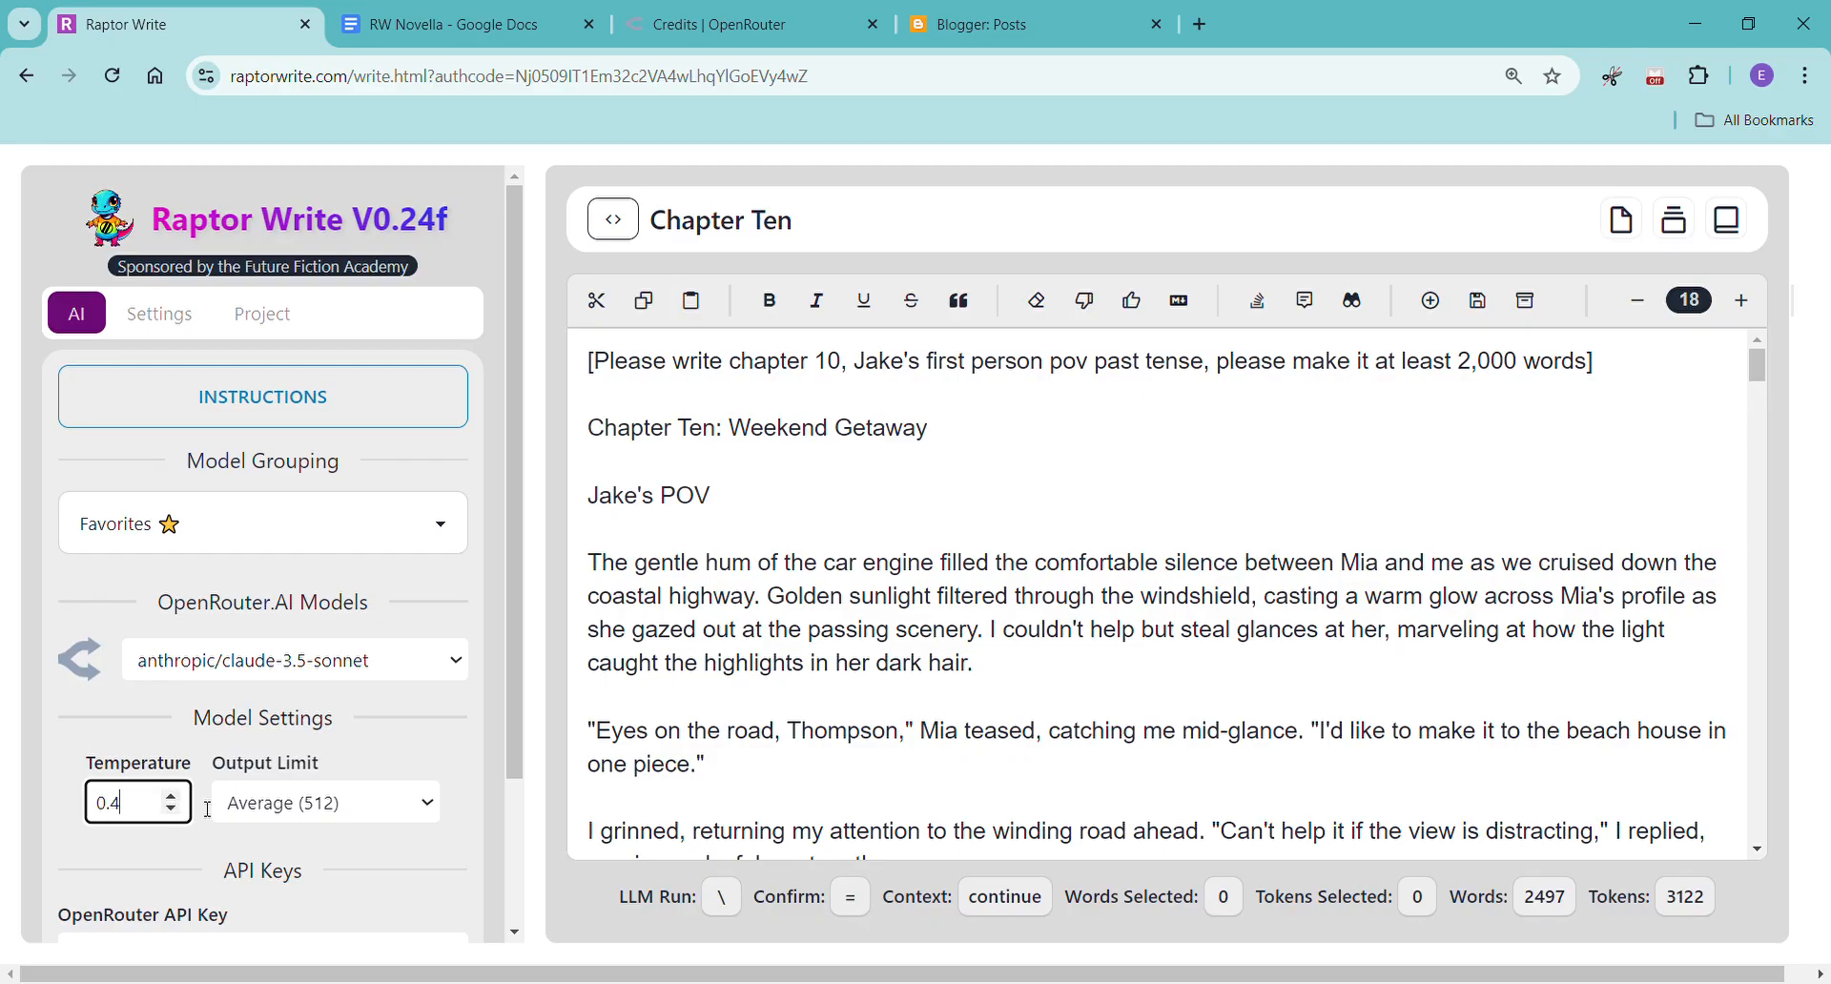
pyautogui.click(324, 768)
pyautogui.click(810, 687)
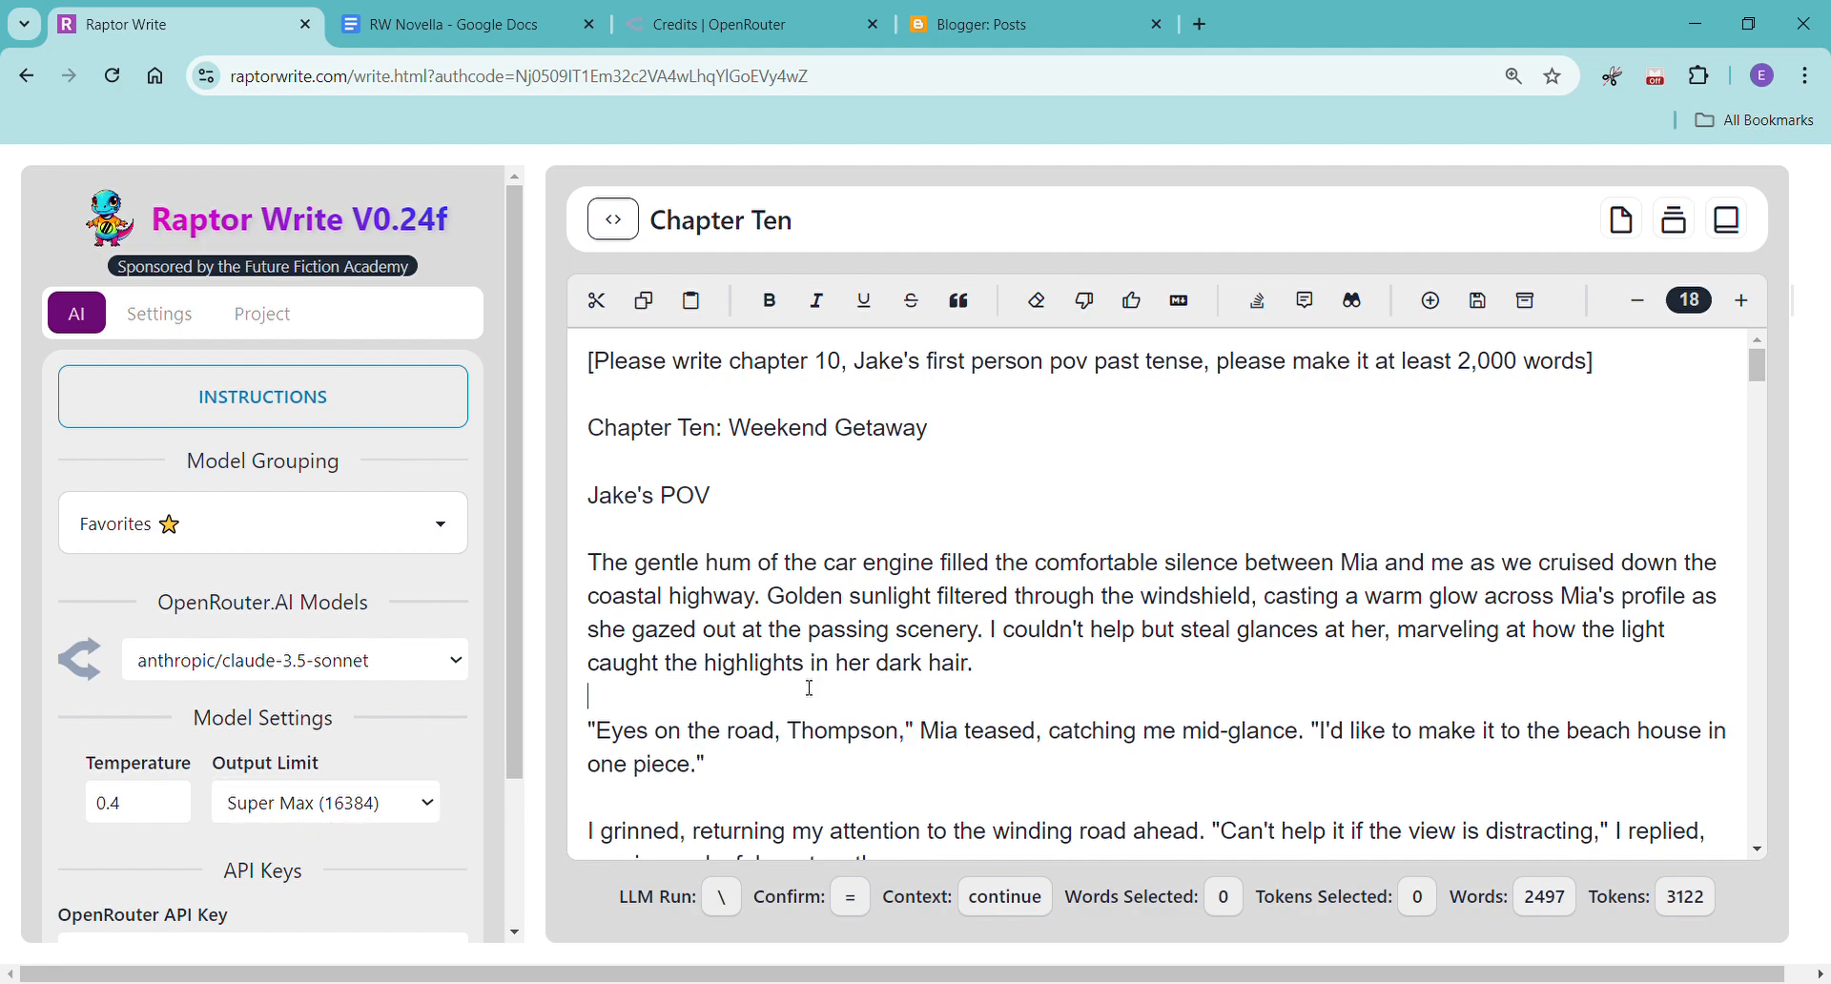
# Move Chapter Eleven from the end of the project files to the first place, above Chapter Ten.
pyautogui.click(284, 321)
pyautogui.scroll(-8, 318, 703)
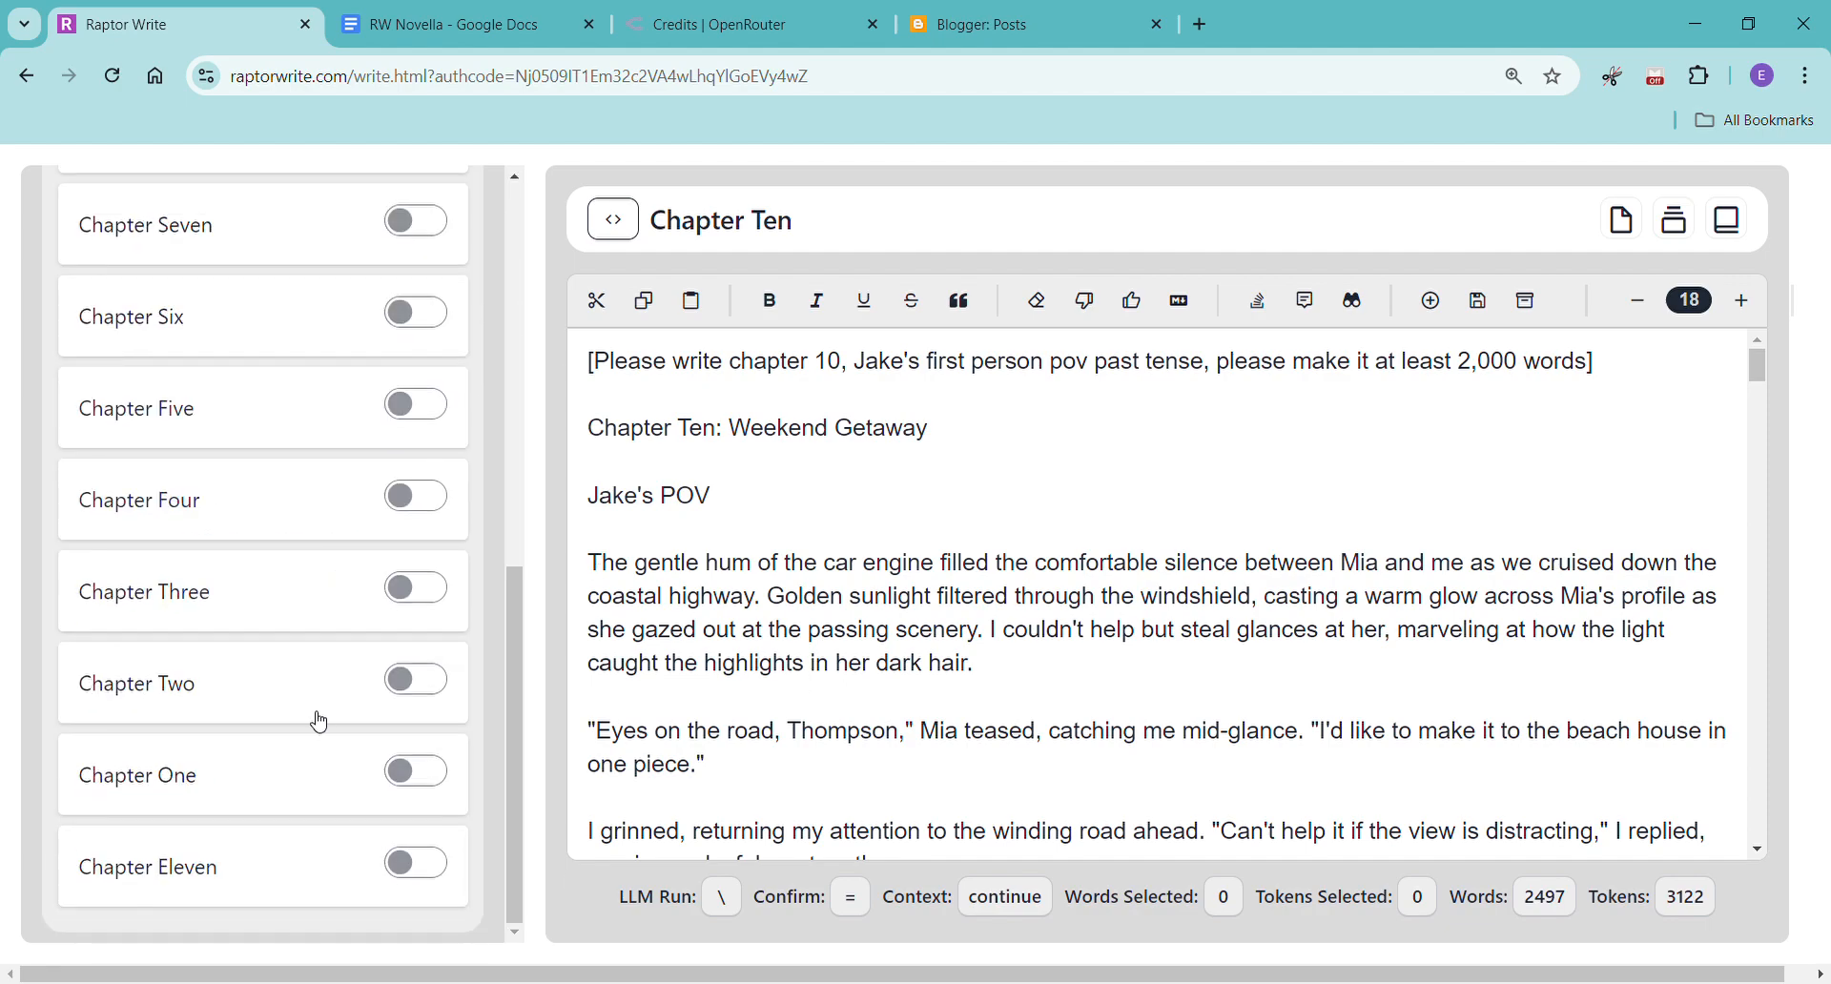
pyautogui.moveTo(250, 753); pyautogui.dragTo(277, 299)
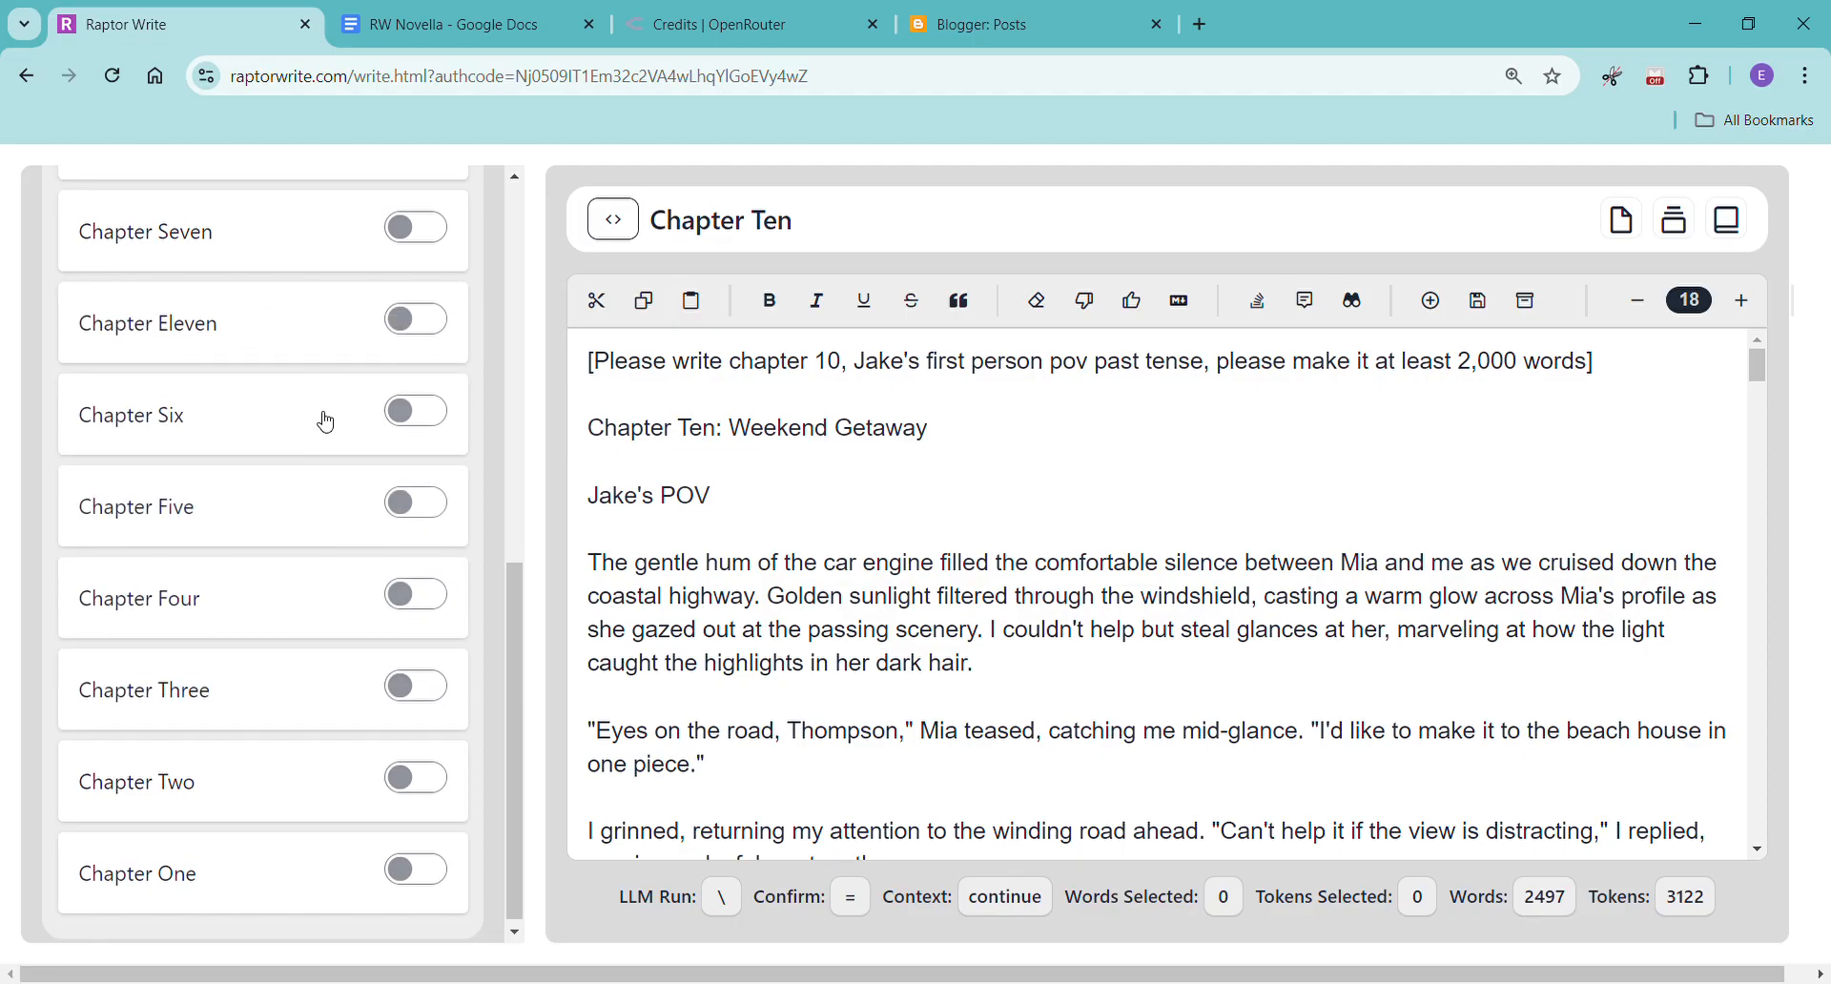
pyautogui.scroll(4, 324, 413)
pyautogui.moveTo(210, 705); pyautogui.dragTo(204, 241)
pyautogui.scroll(5, 239, 430)
pyautogui.moveTo(197, 716); pyautogui.dragTo(195, 608)
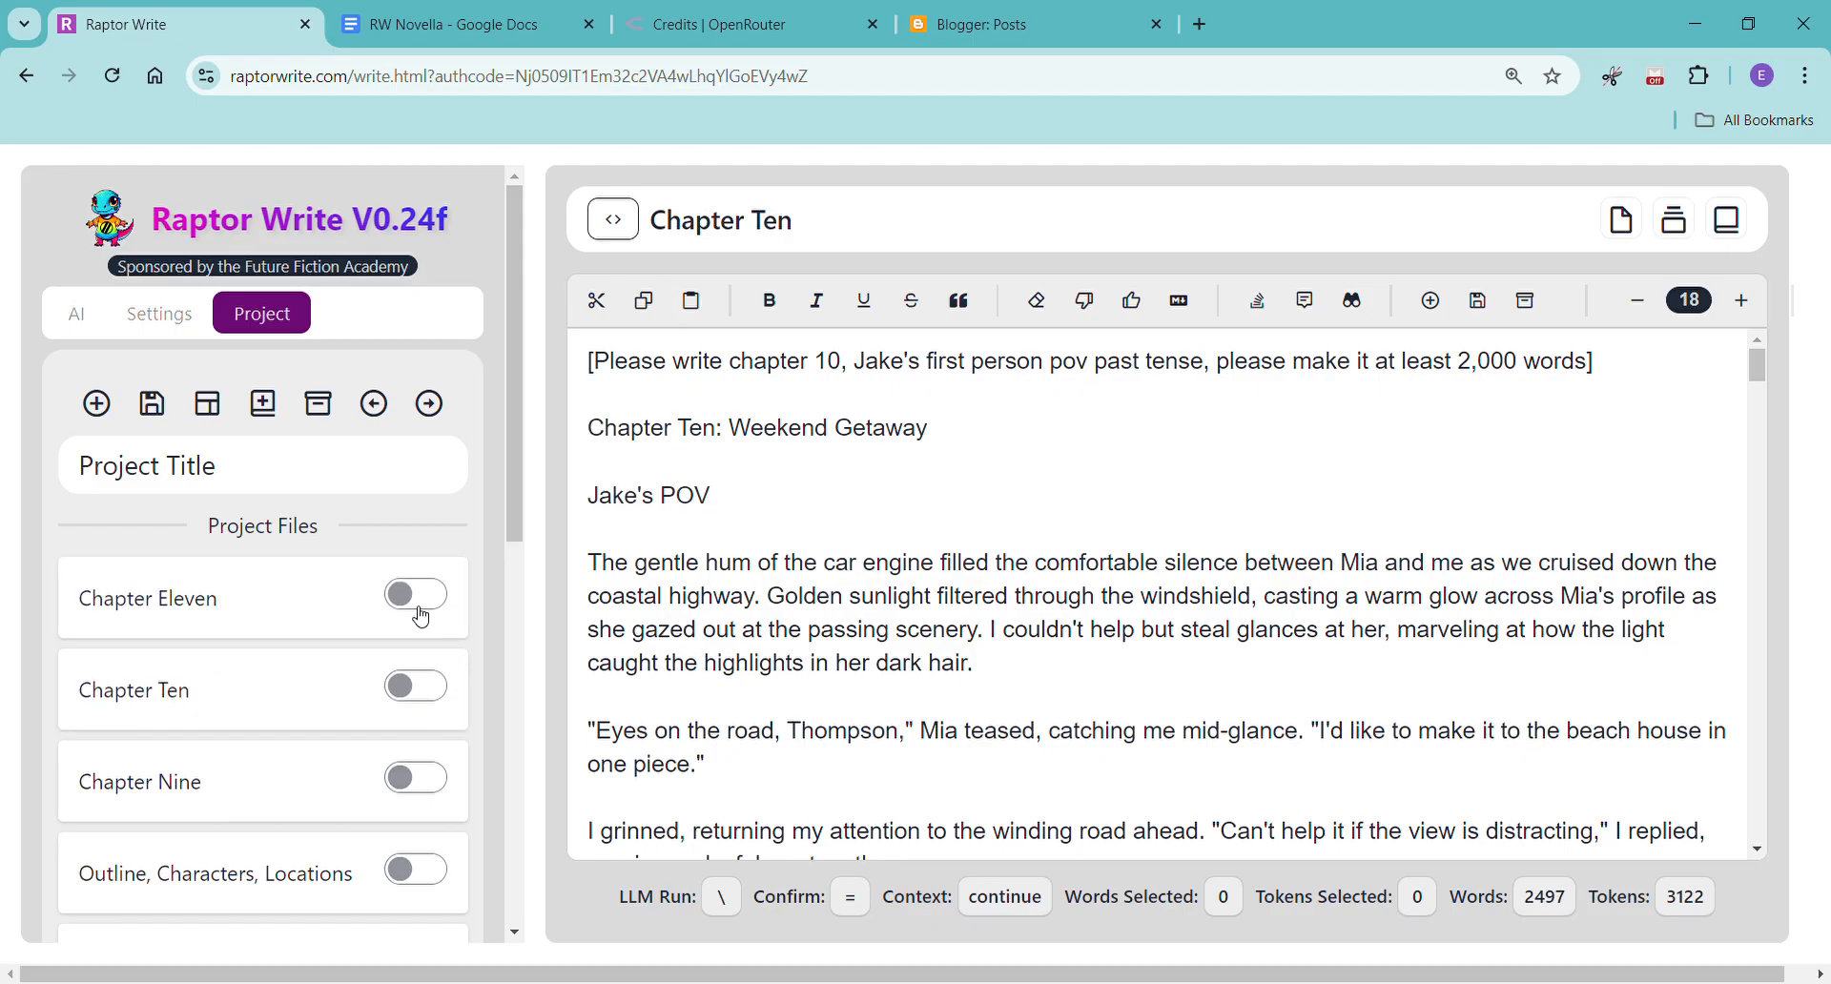
# Include Chapter Ten, Chapter Nine, Outline, Characters, Locations, Writing Style and Chapter Eleven in the prompt context.
pyautogui.click(419, 686)
pyautogui.click(420, 777)
pyautogui.click(410, 863)
pyautogui.scroll(-3, 415, 840)
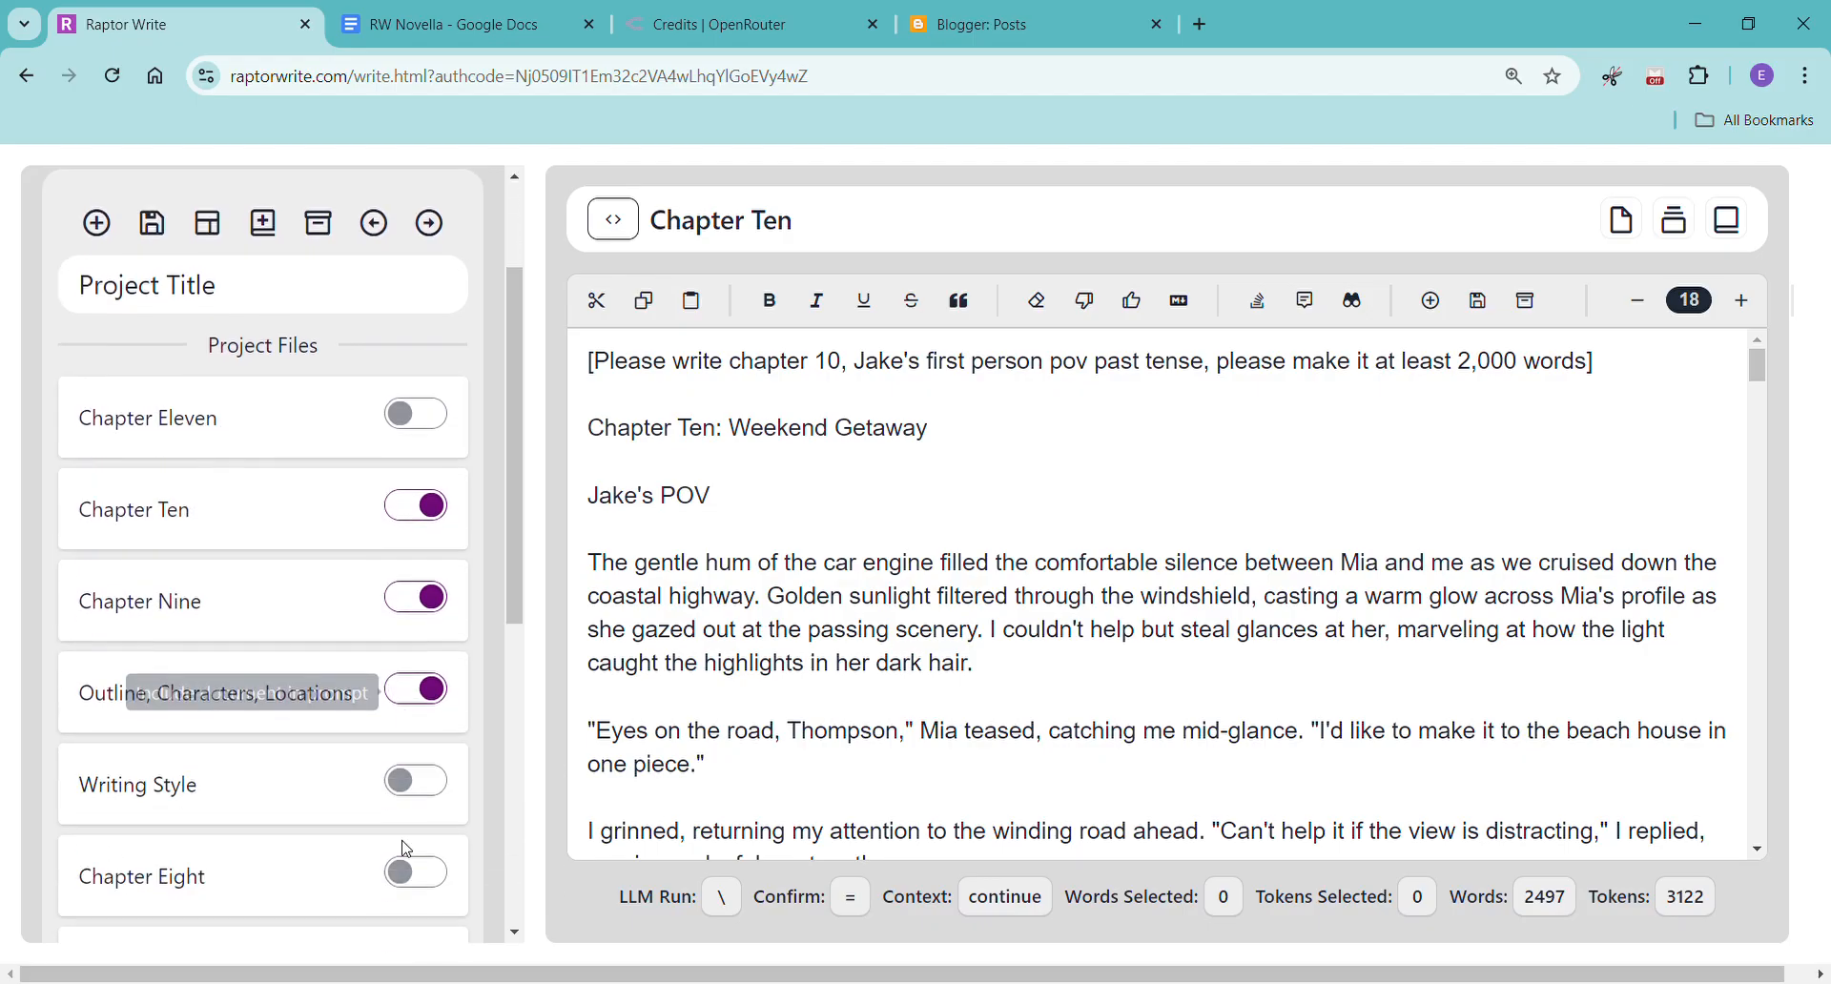
pyautogui.click(446, 751)
pyautogui.scroll(2, 446, 751)
pyautogui.click(417, 842)
pyautogui.click(413, 475)
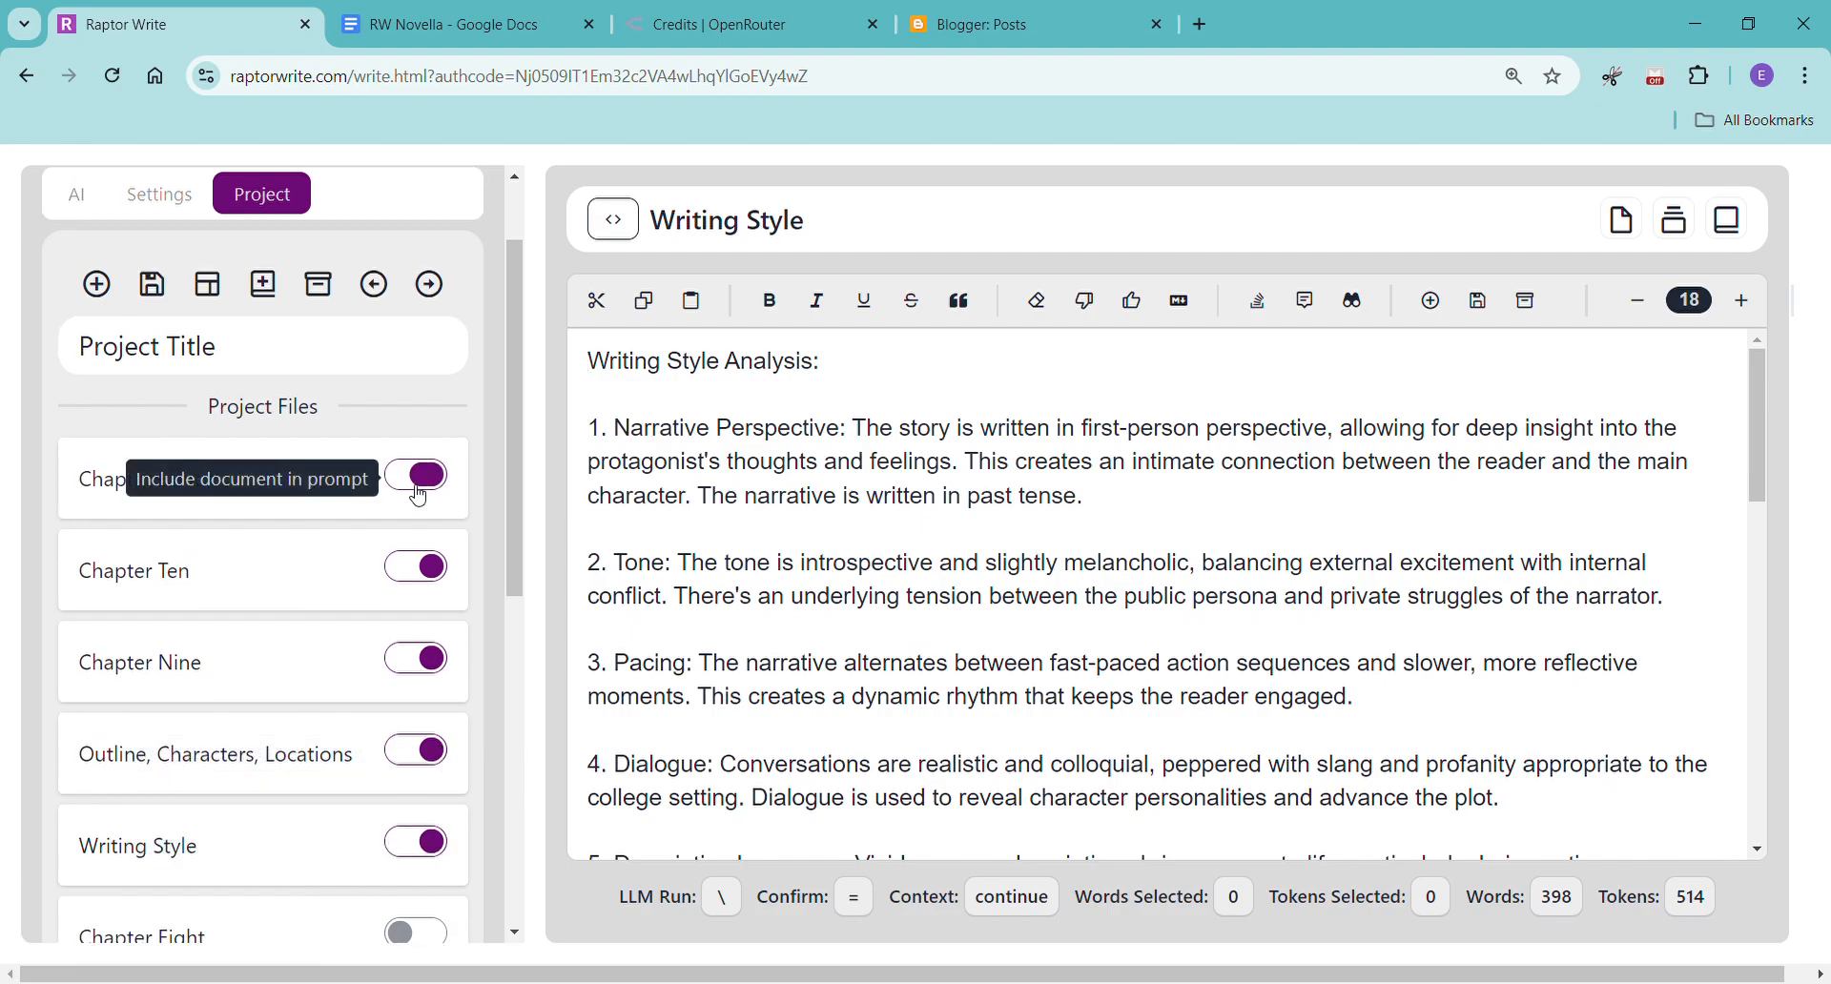
# Copy the bracketed prompt from Chapter Ten into Chapter Eleven and change it to chapter 11 and Mia's first person pov.
pyautogui.click(295, 480)
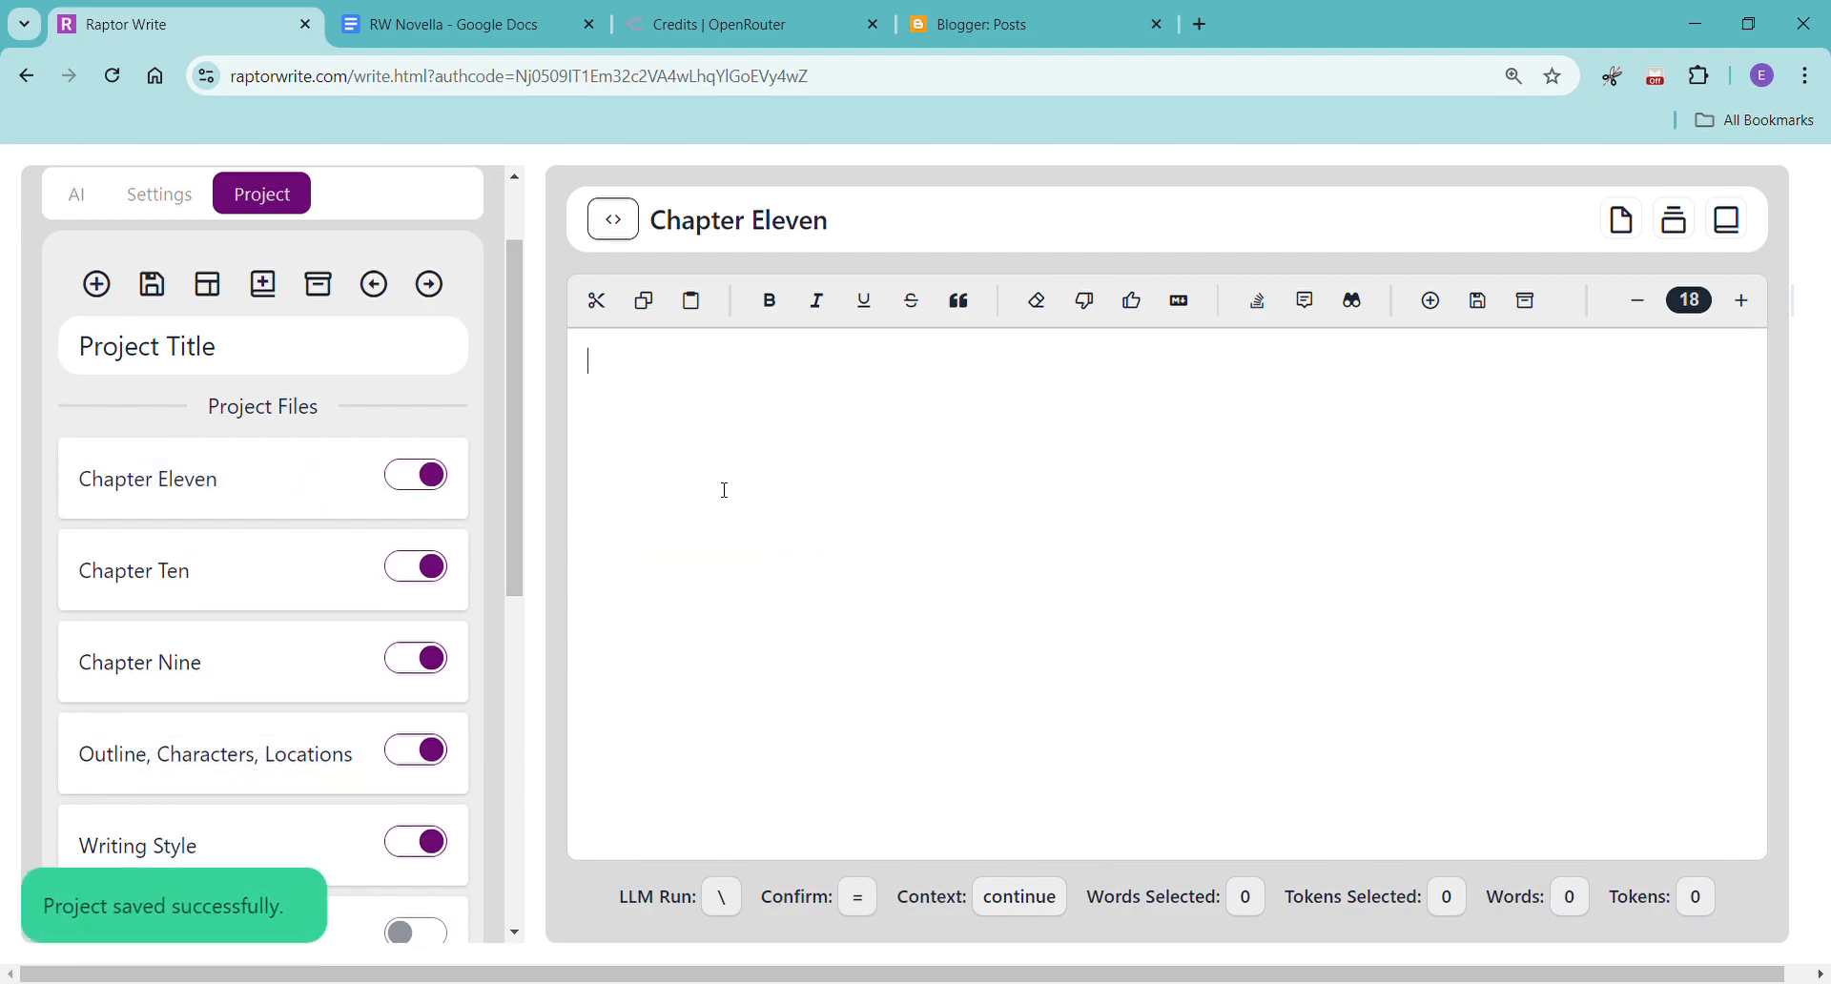
pyautogui.click(299, 601)
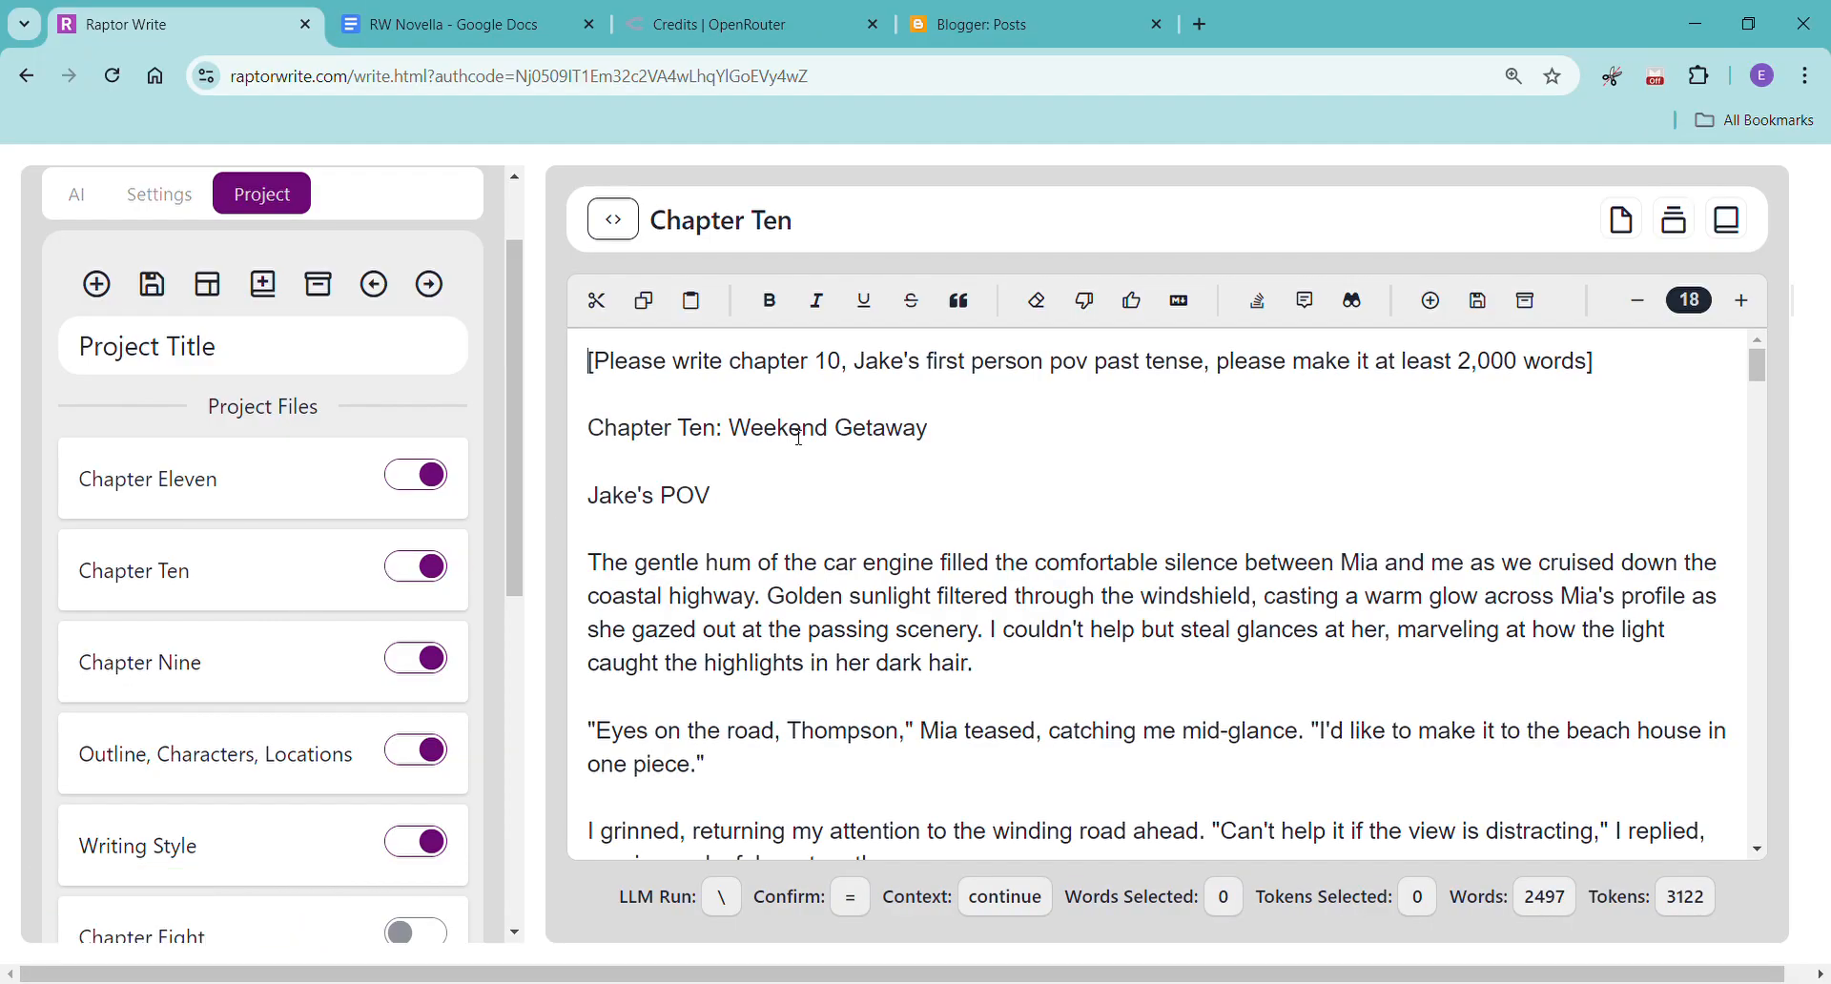
pyautogui.moveTo(1610, 363); pyautogui.dragTo(531, 385)
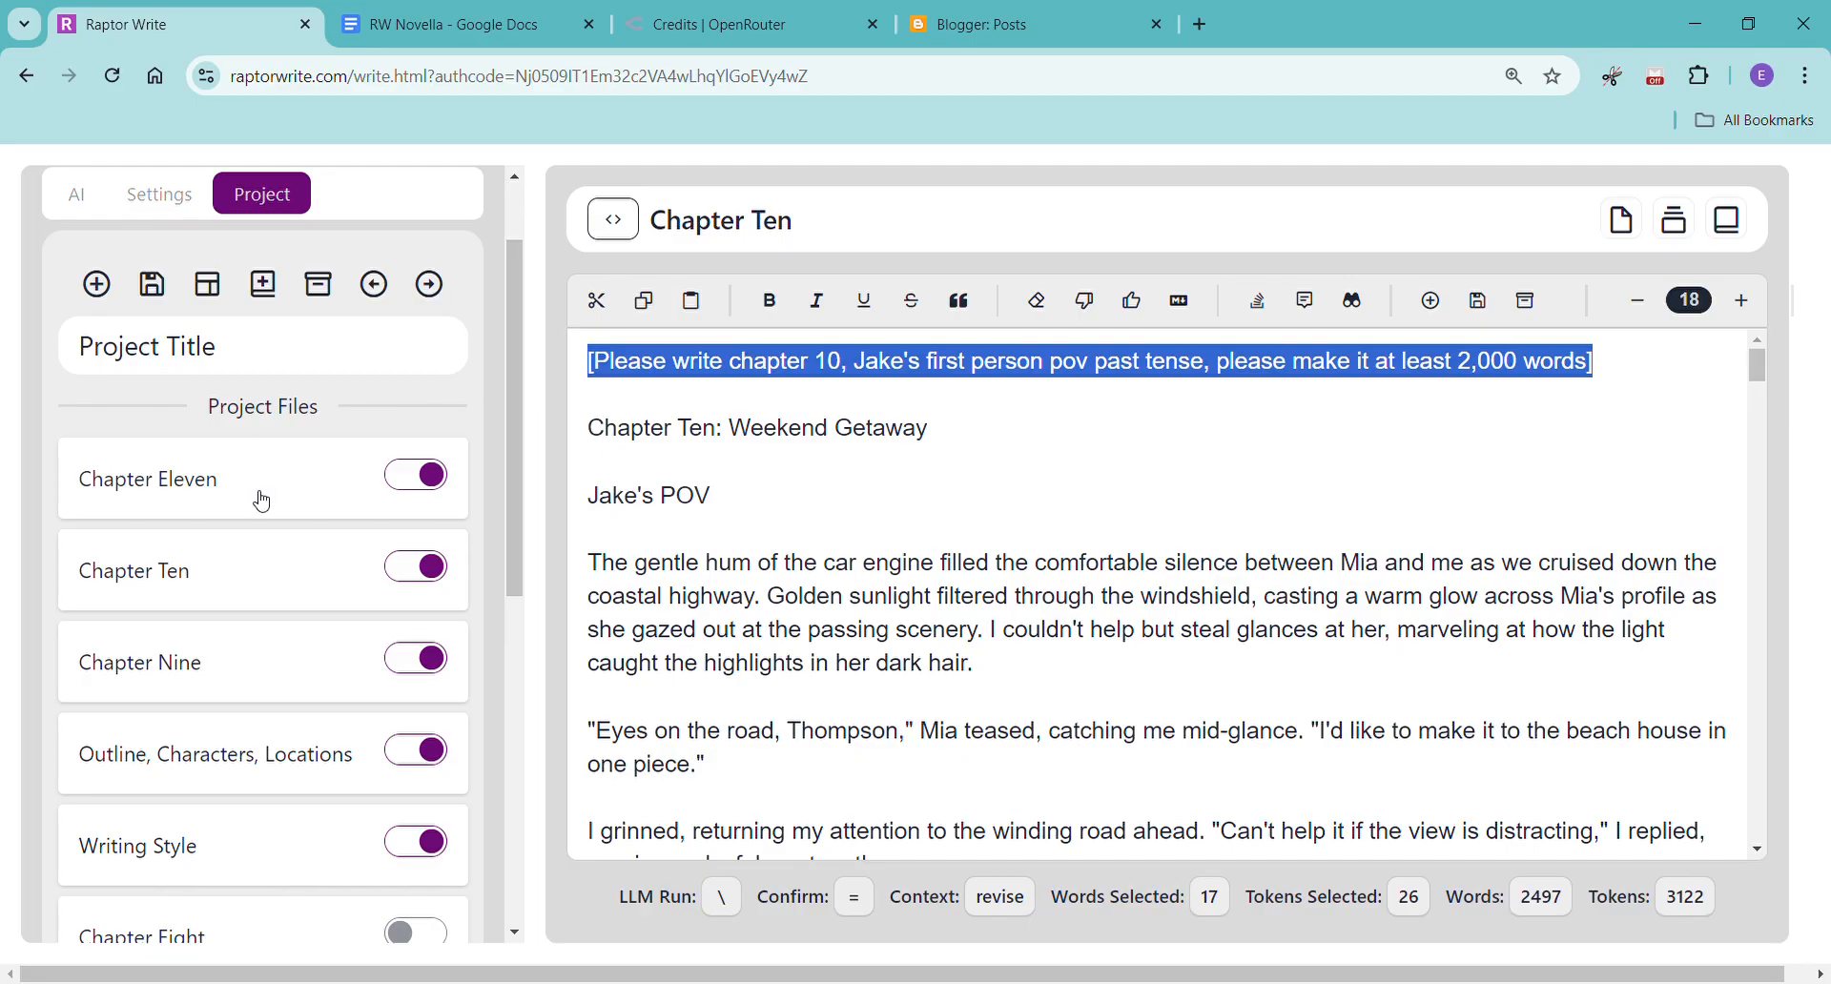
pyautogui.click(359, 499)
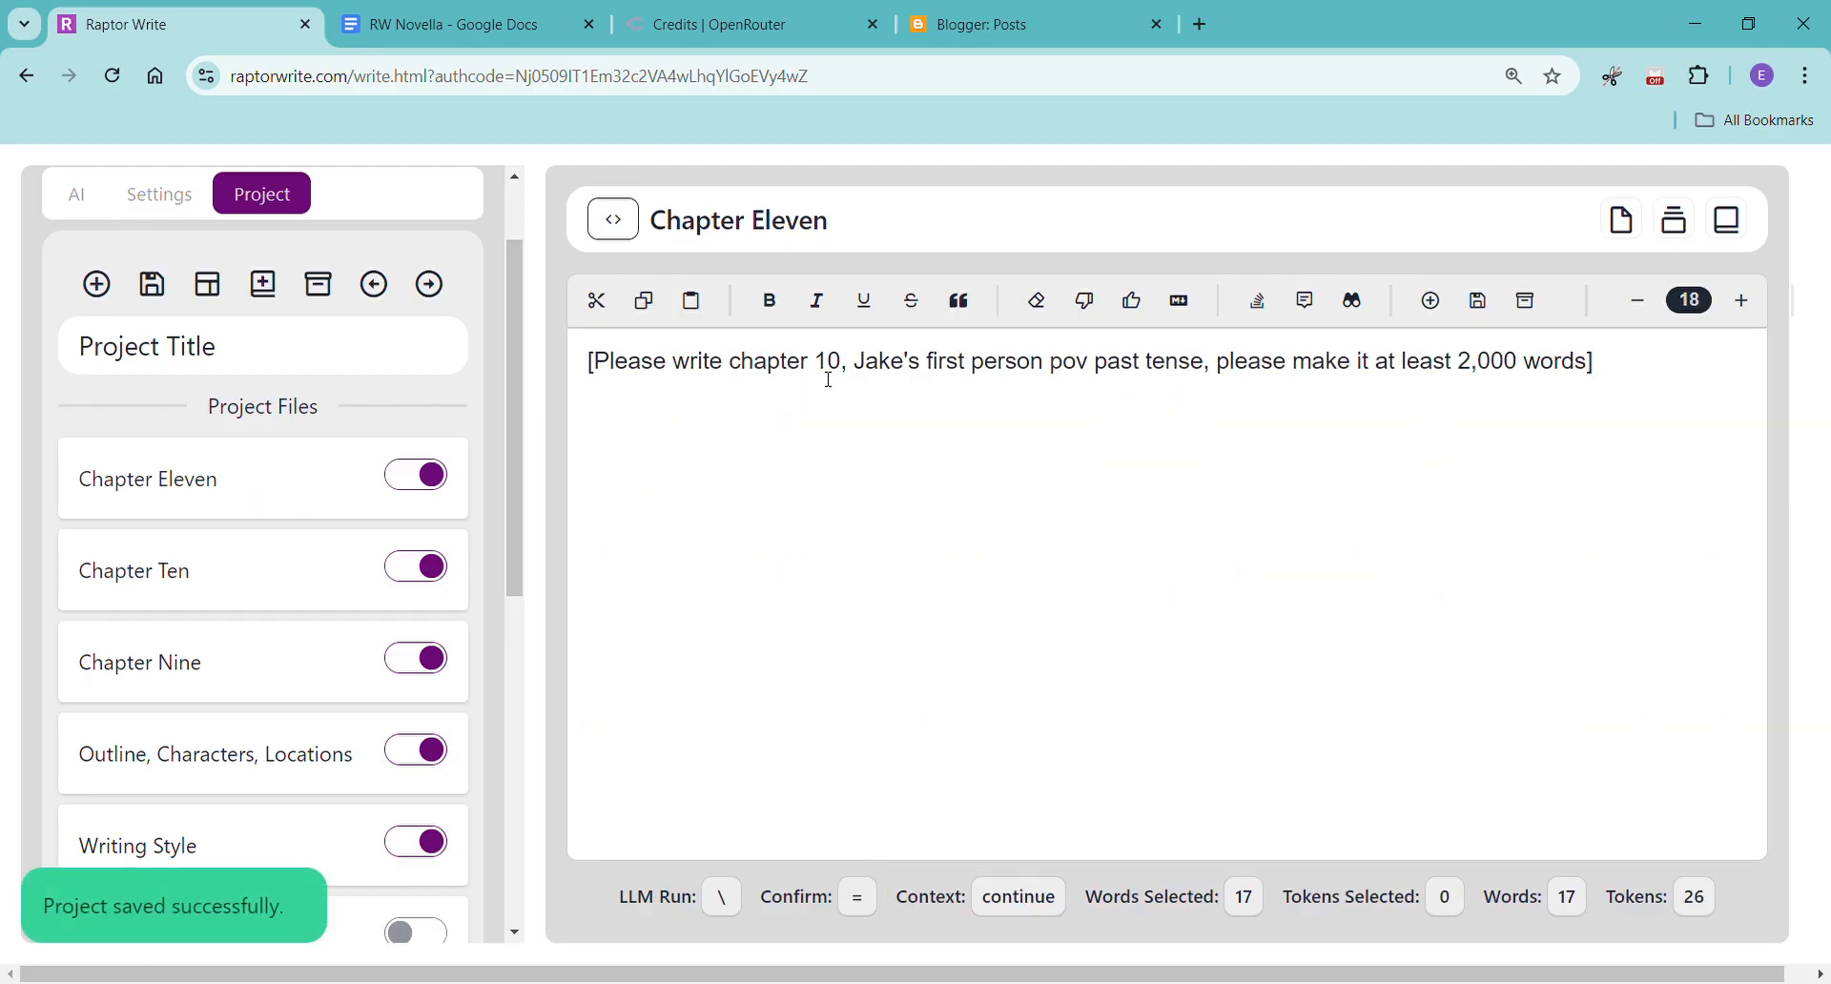
pyautogui.moveTo(827, 365); pyautogui.dragTo(911, 375)
pyautogui.write('1, ')
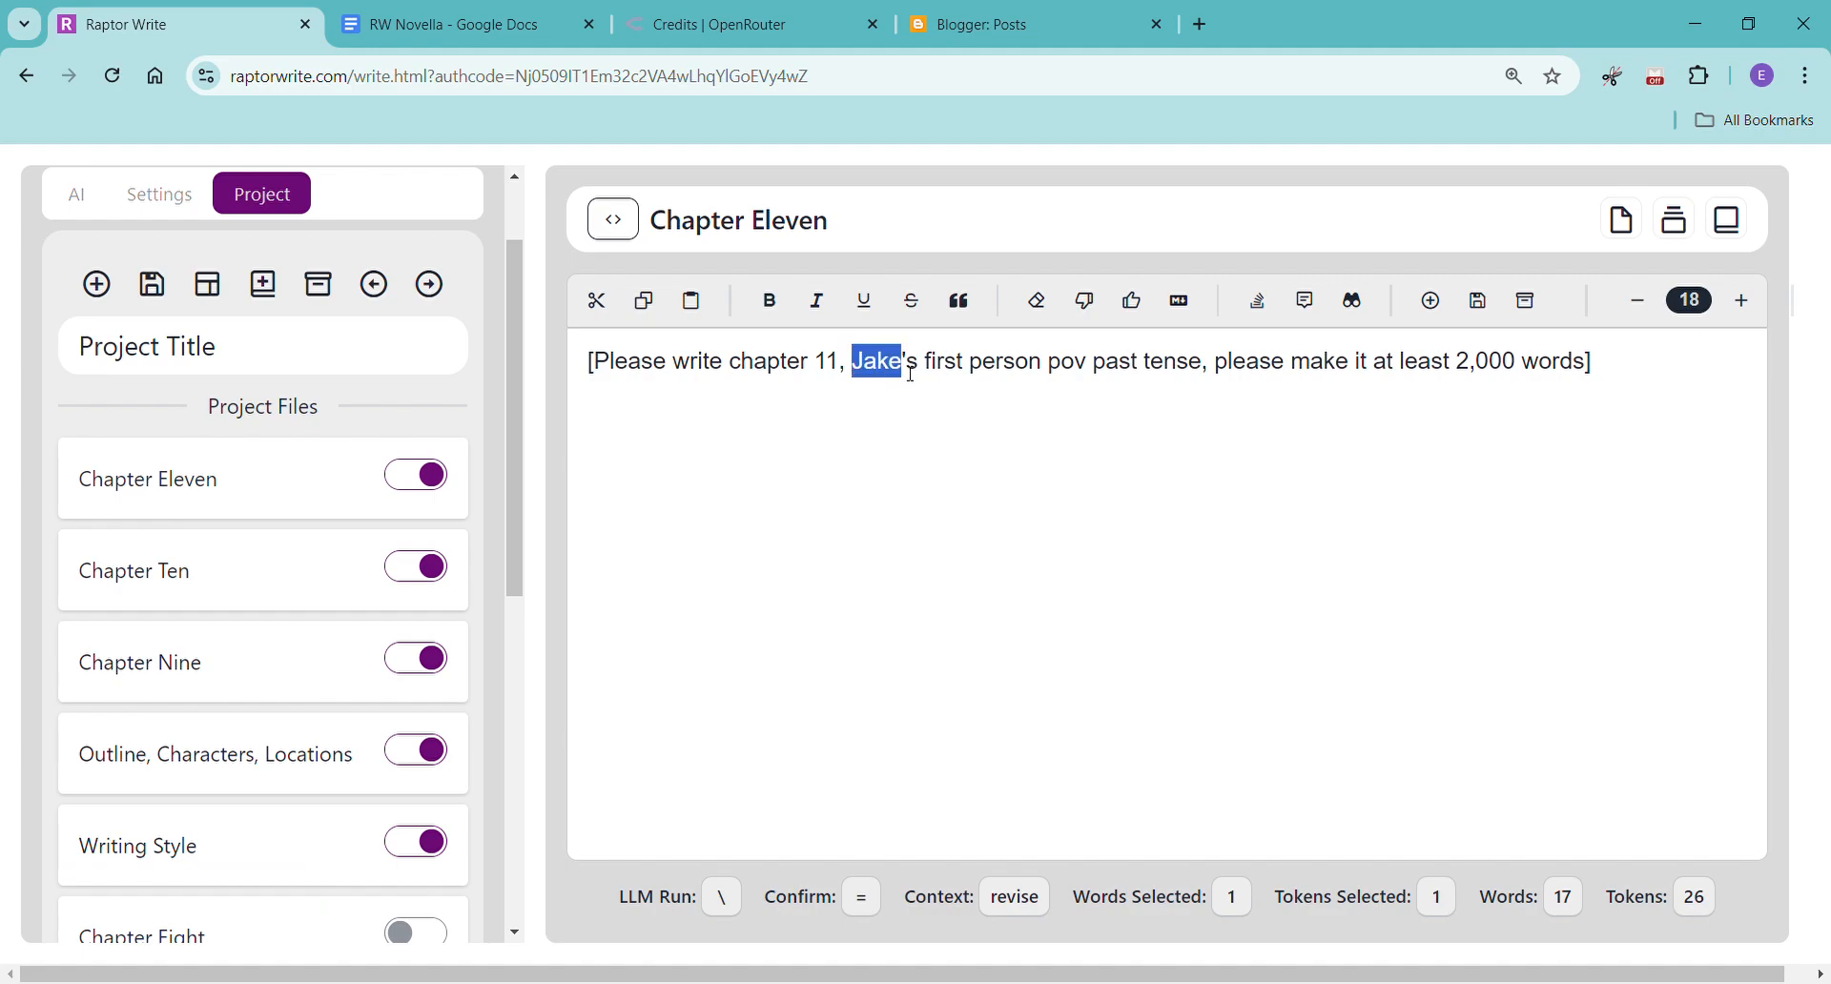
pyautogui.write('Mia')
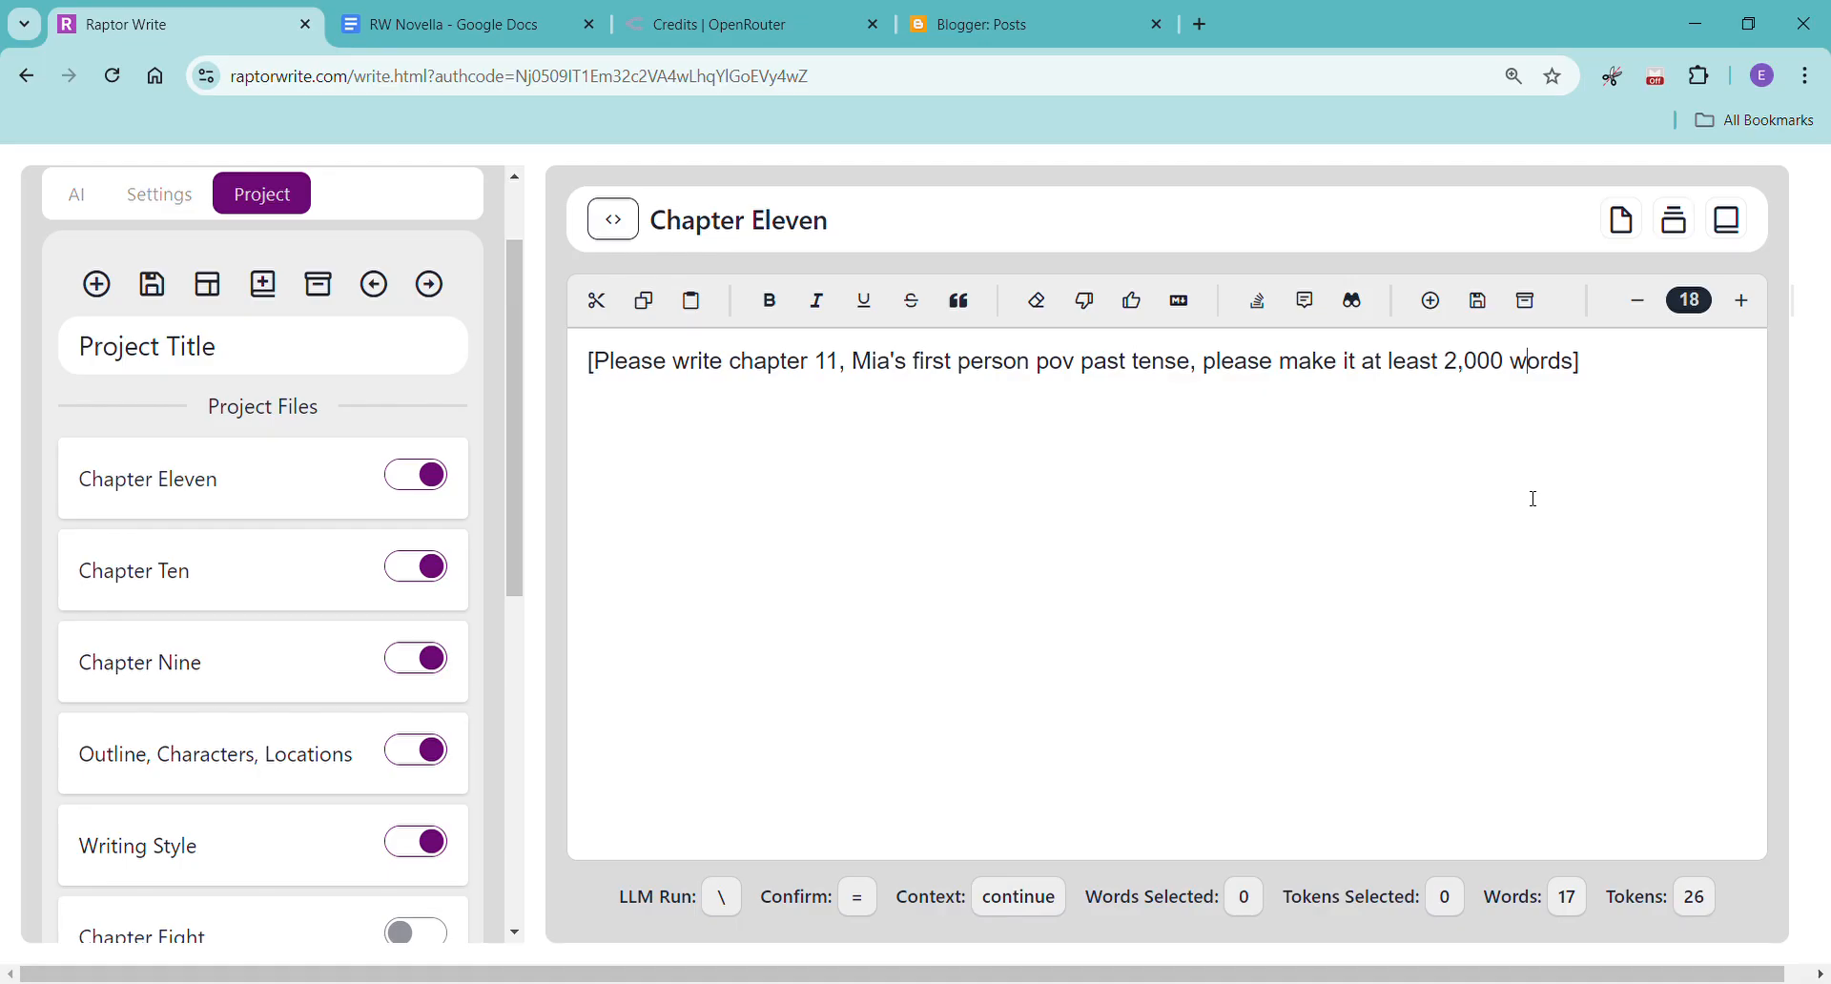
# Generate the Chapter Eleven text below the prompt with the Continue action.
pyautogui.click(1671, 385)
pyautogui.rightClick(630, 463)
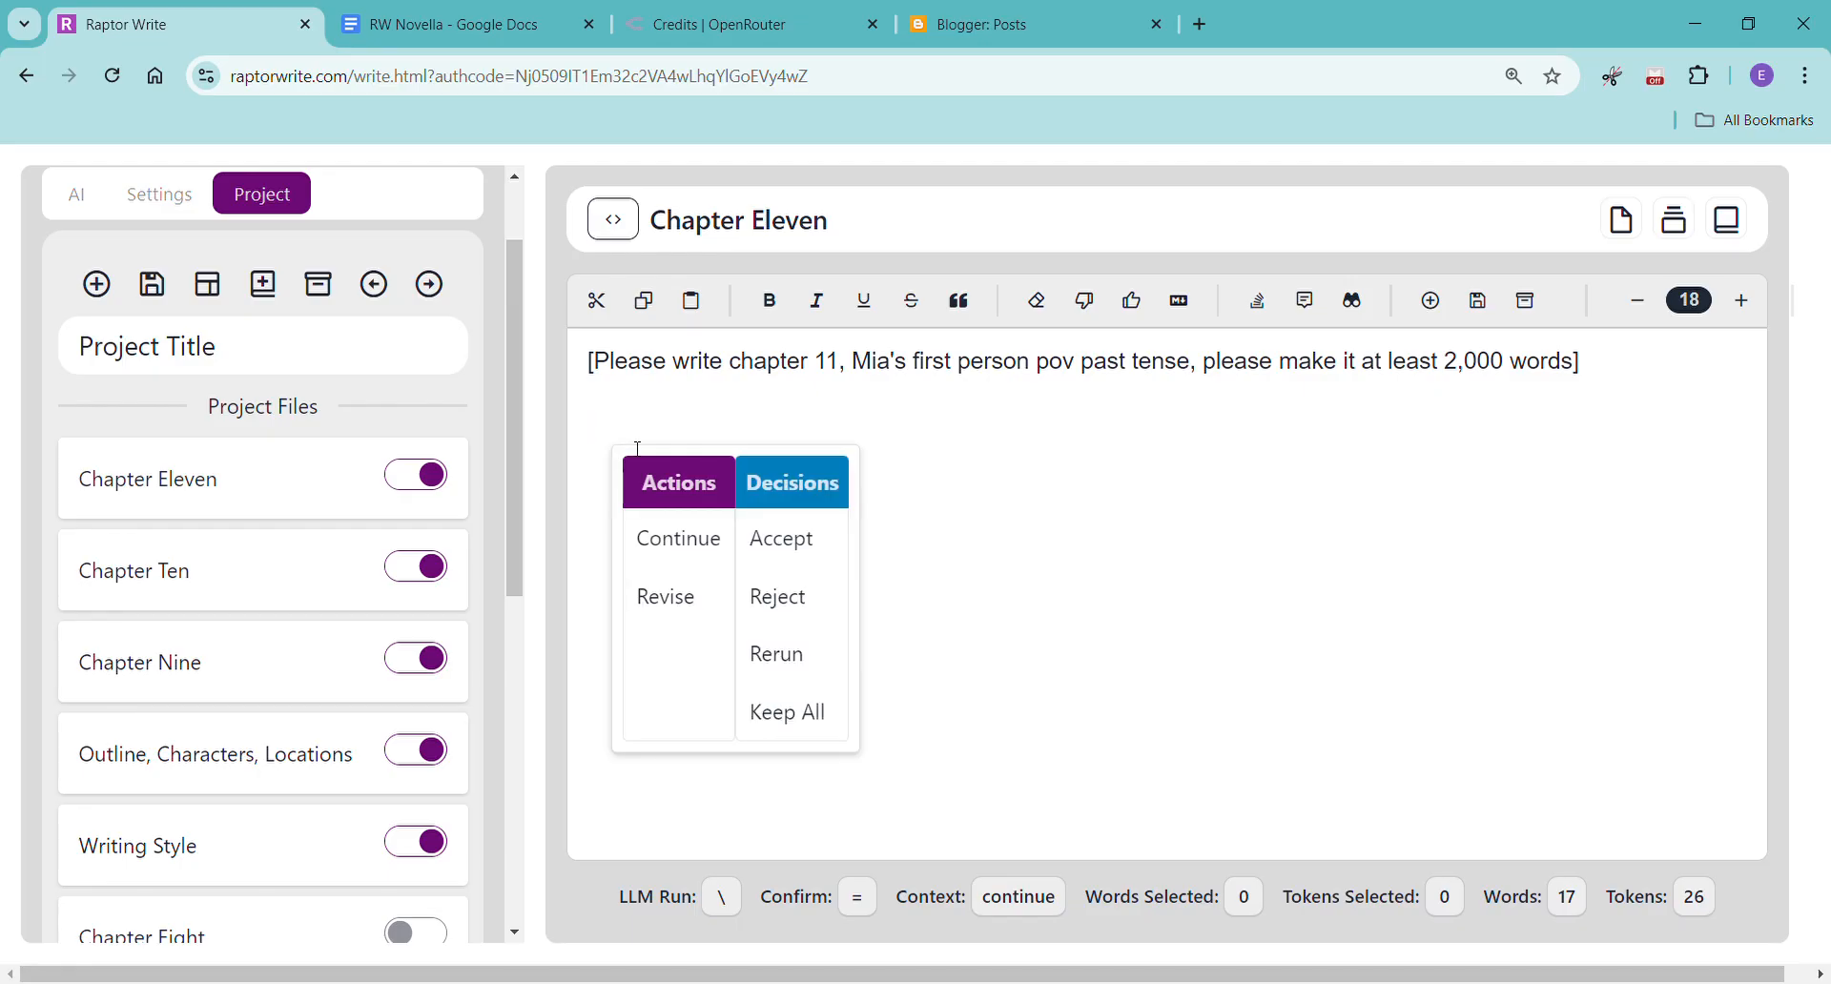
pyautogui.click(708, 540)
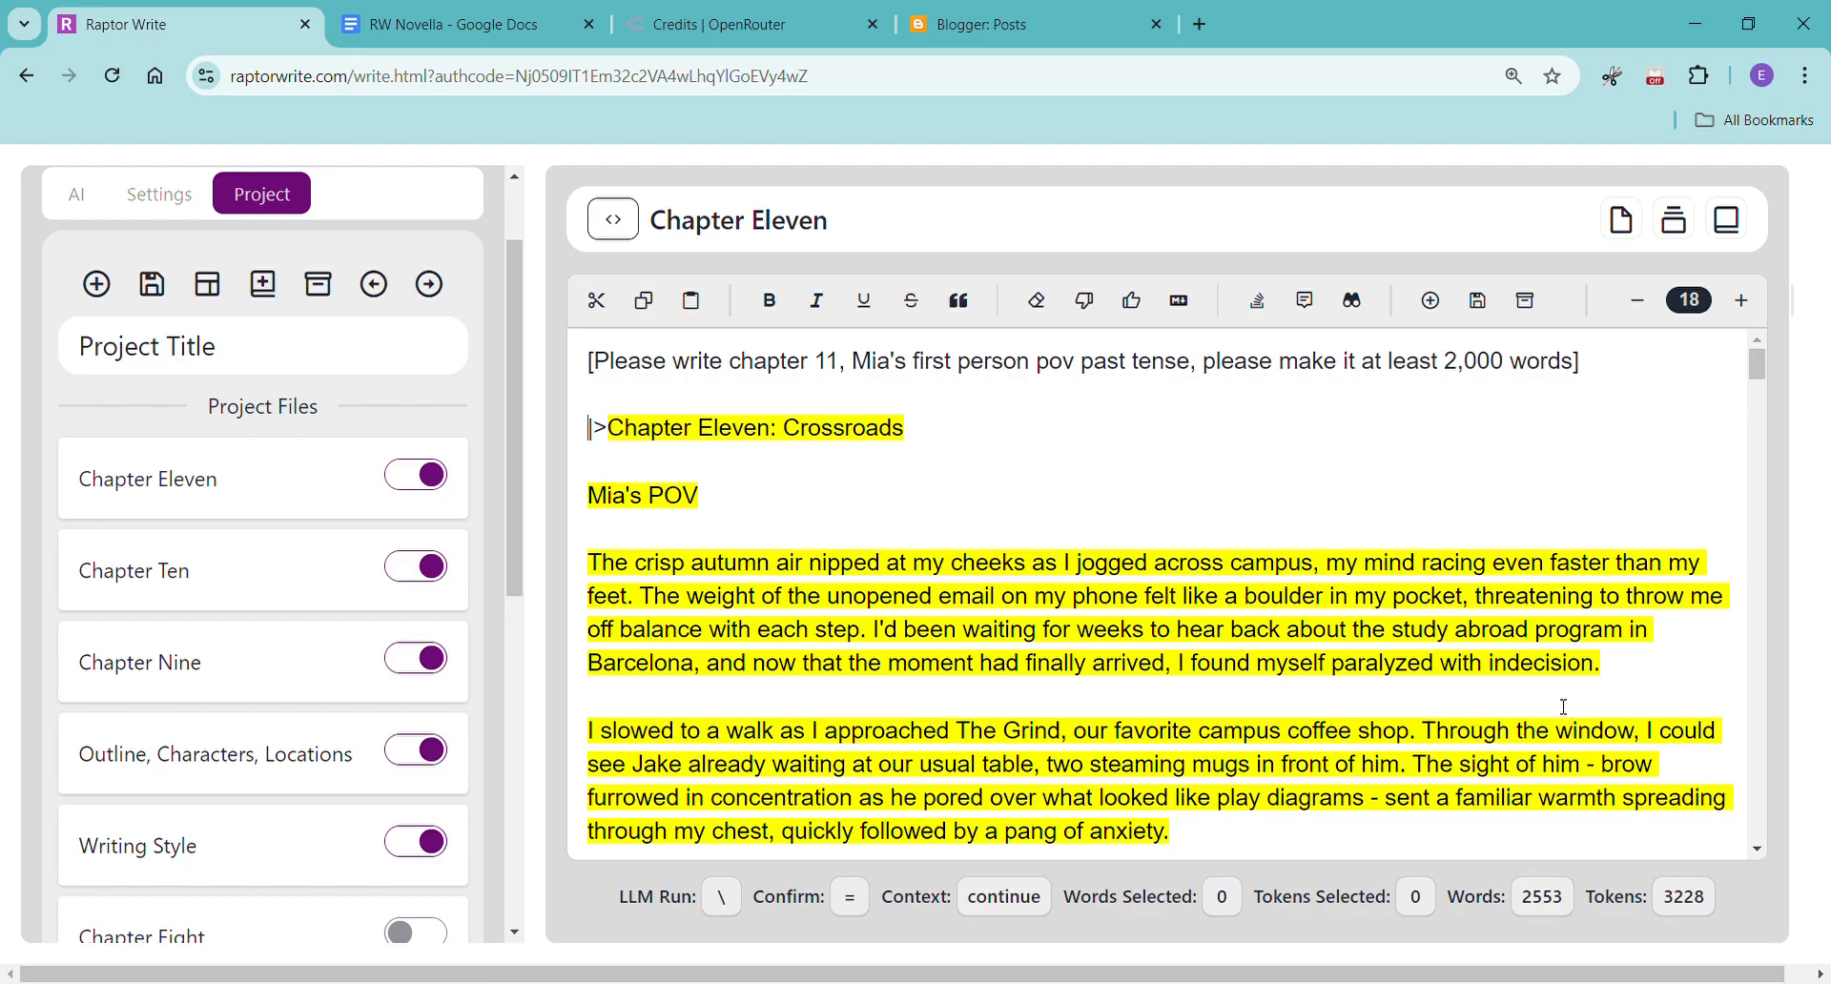
# Read through the generated Chapter Eleven text down to its closing paragraph.
pyautogui.scroll(-10, 1588, 672)
pyautogui.scroll(-15, 1595, 665)
pyautogui.scroll(-10, 1595, 665)
pyautogui.scroll(-15, 1594, 665)
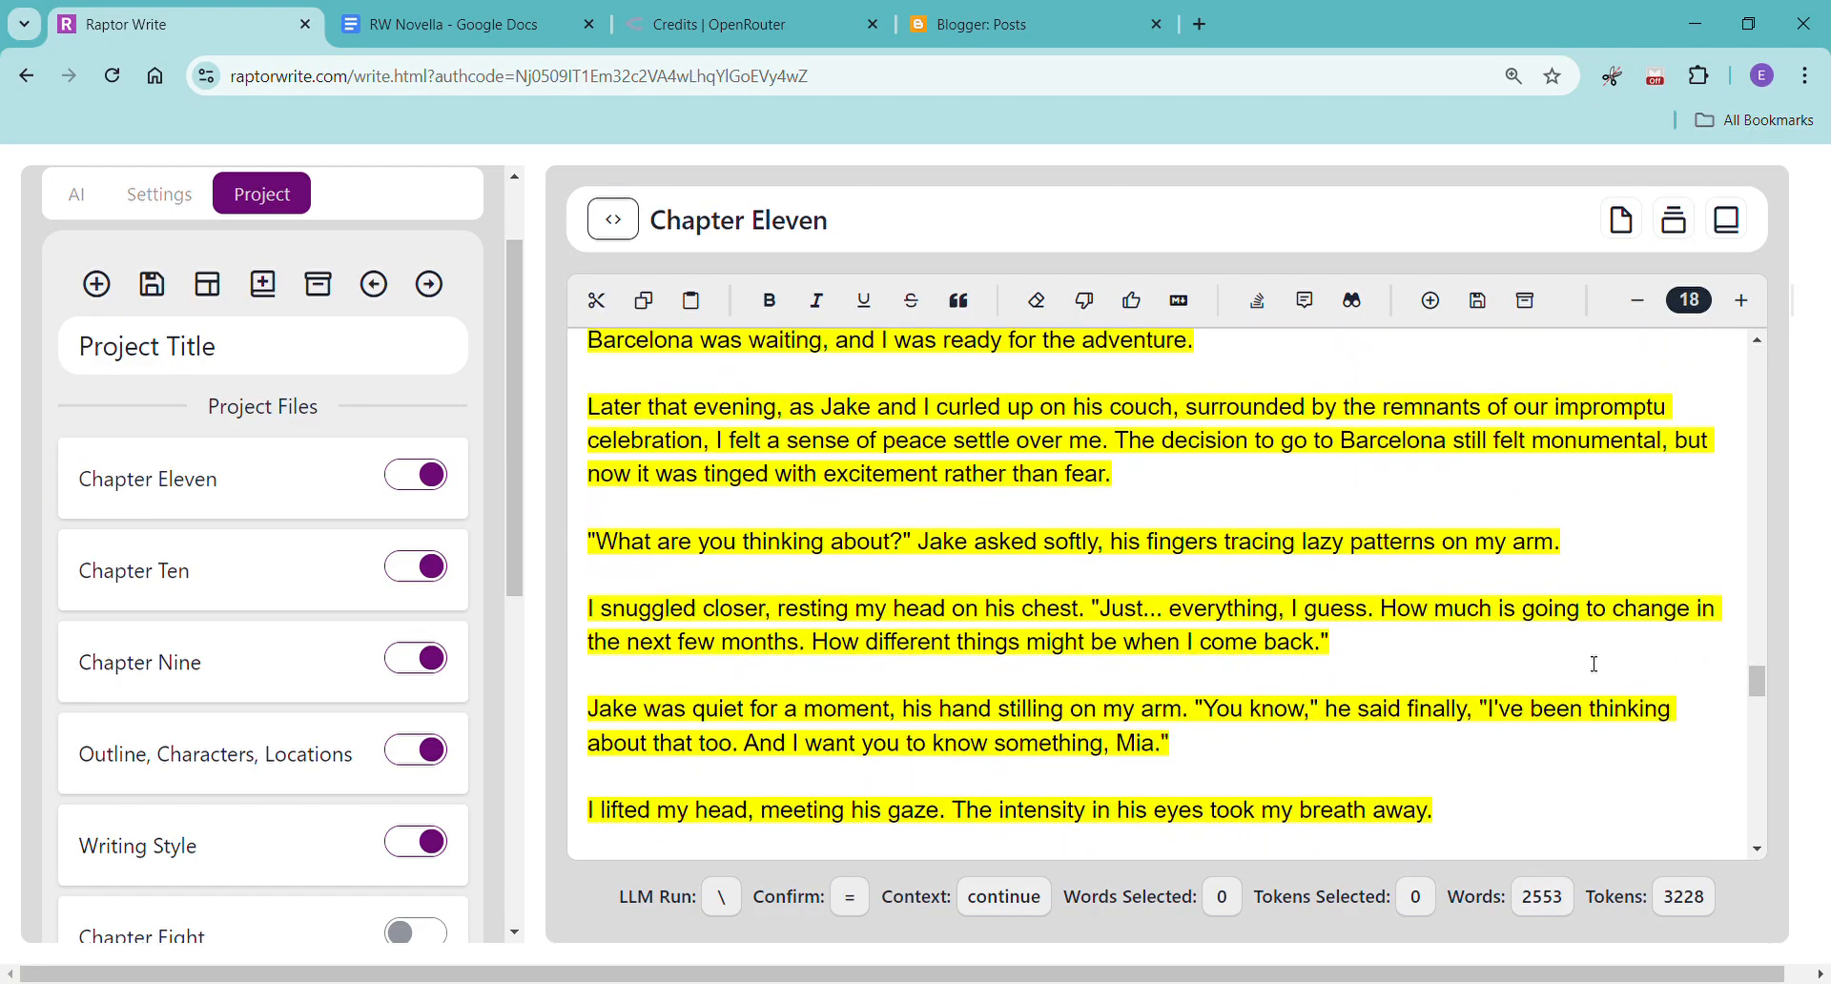
pyautogui.scroll(-5, 1595, 664)
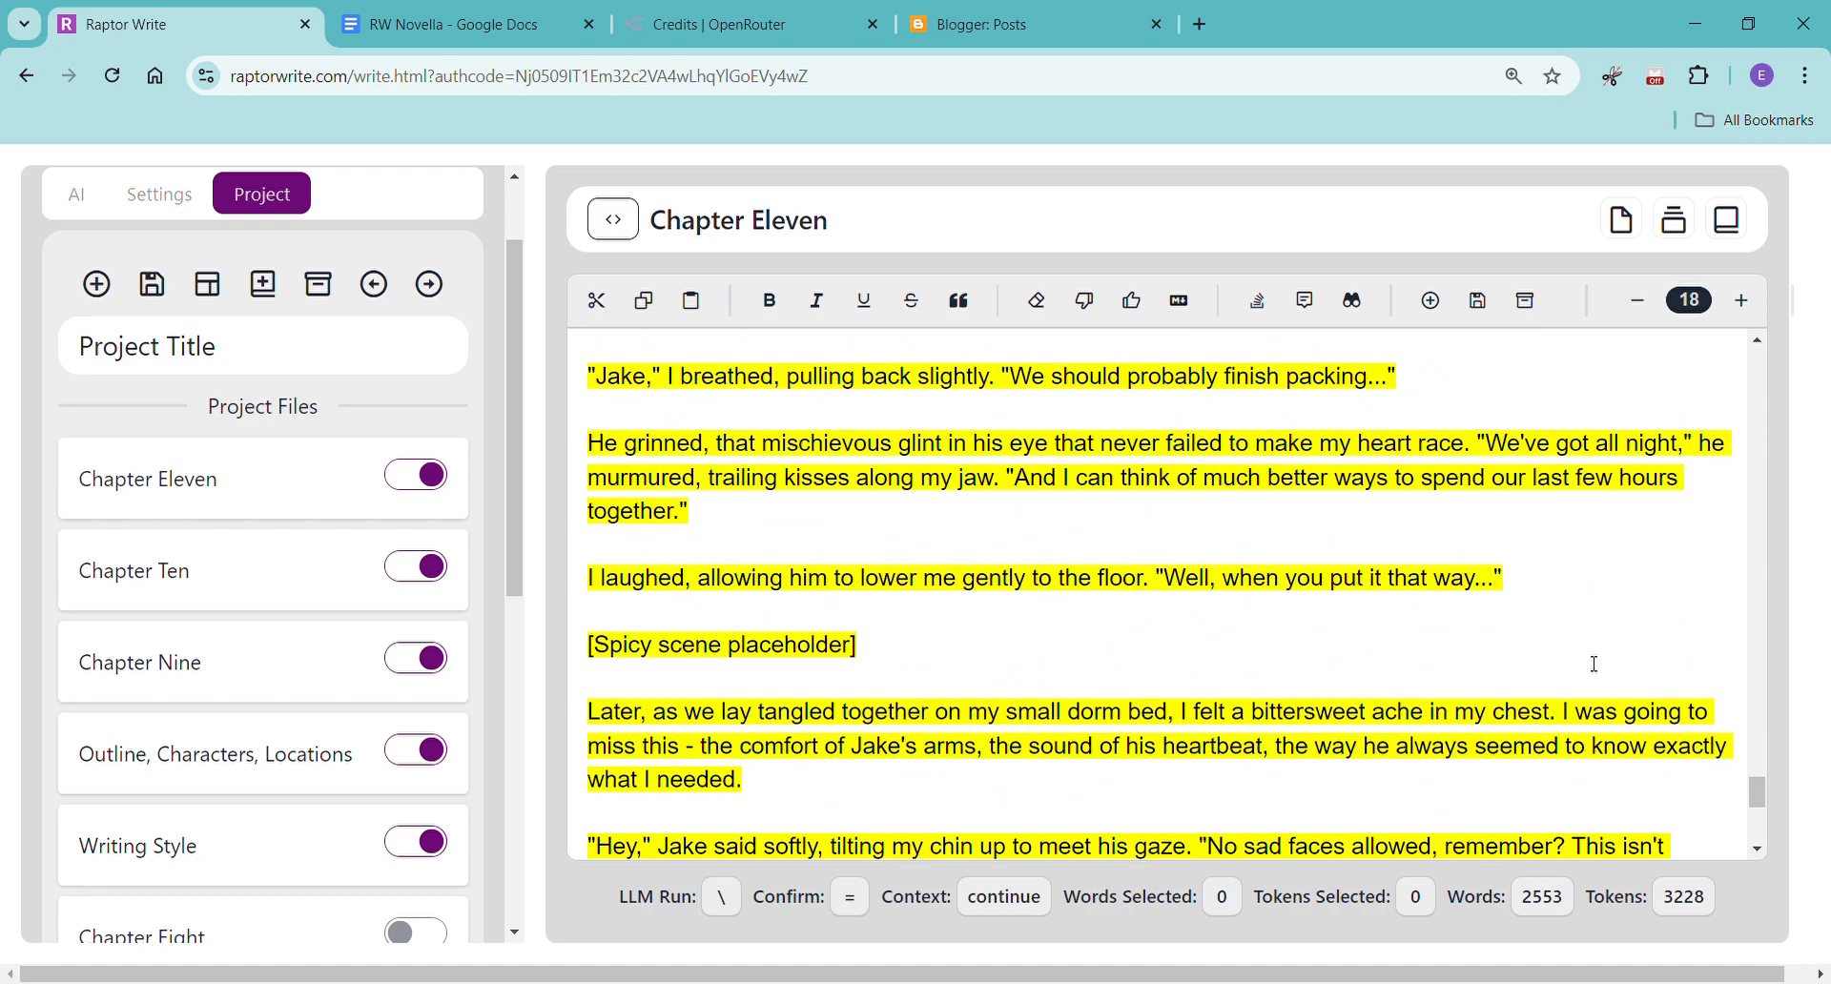
pyautogui.scroll(-5, 1595, 665)
pyautogui.scroll(-3, 1594, 665)
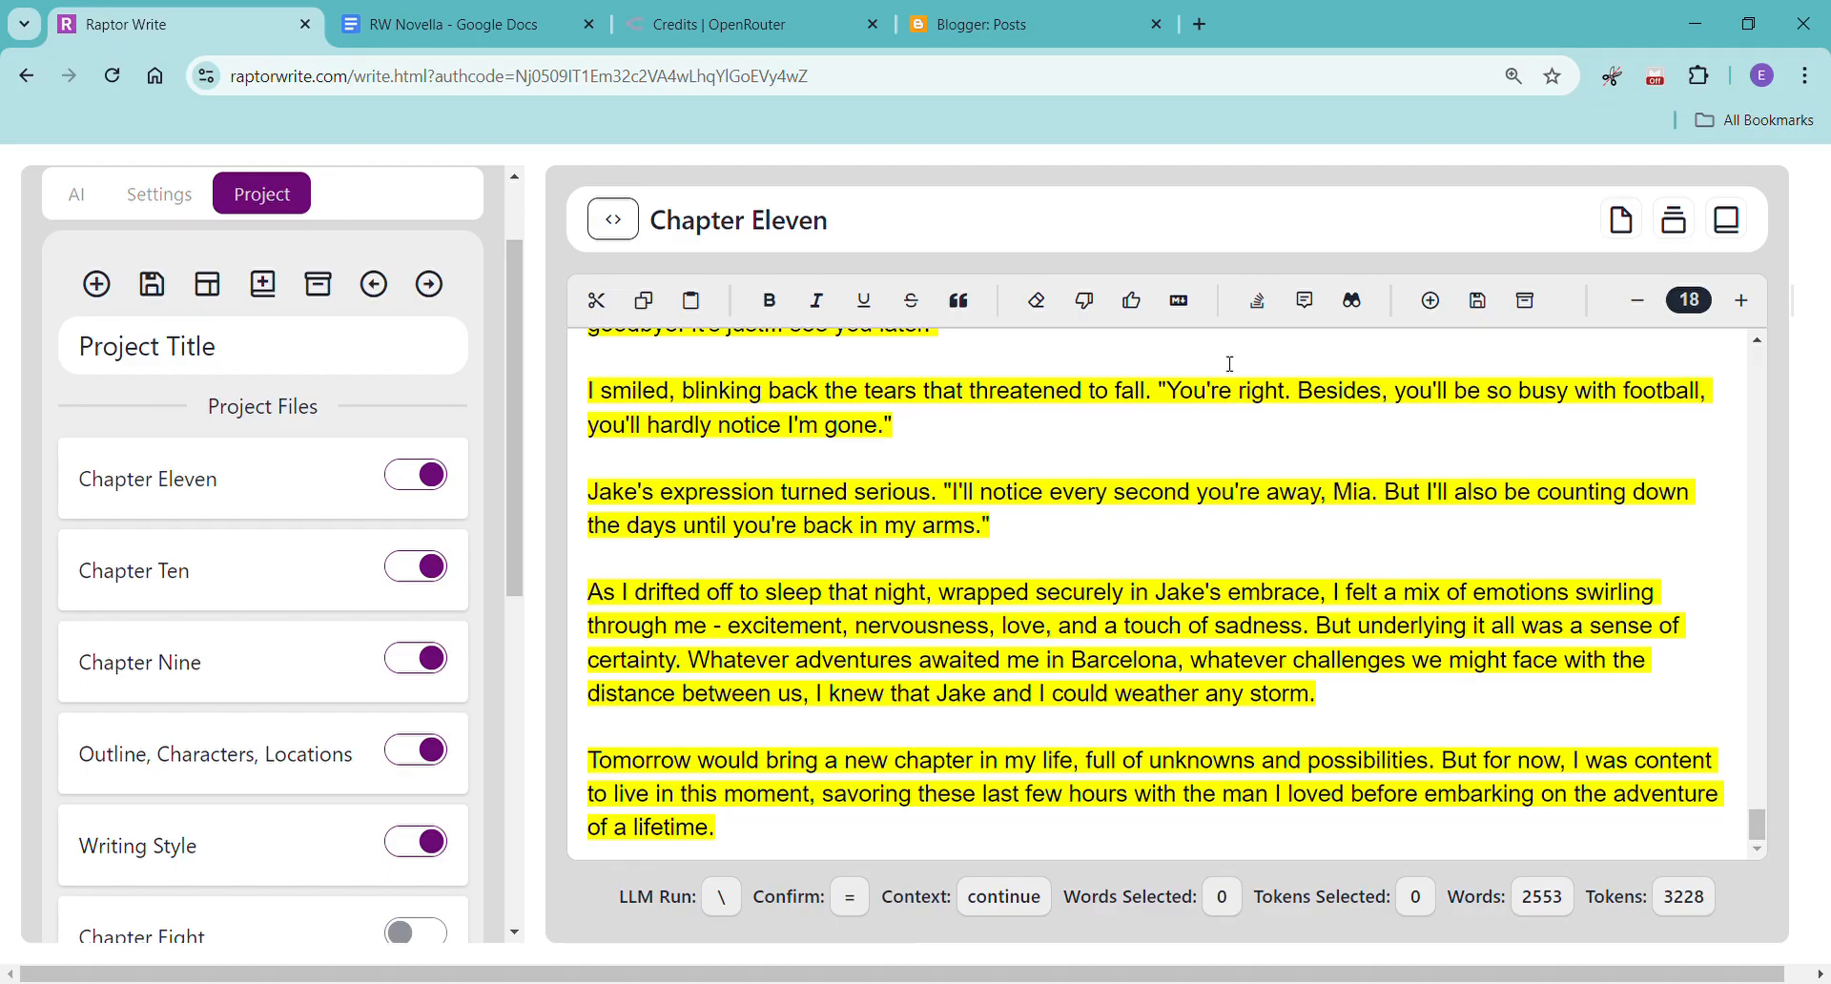
pyautogui.hotkey('ctrl', 'z')
pyautogui.hotkey('ctrl', 'a')
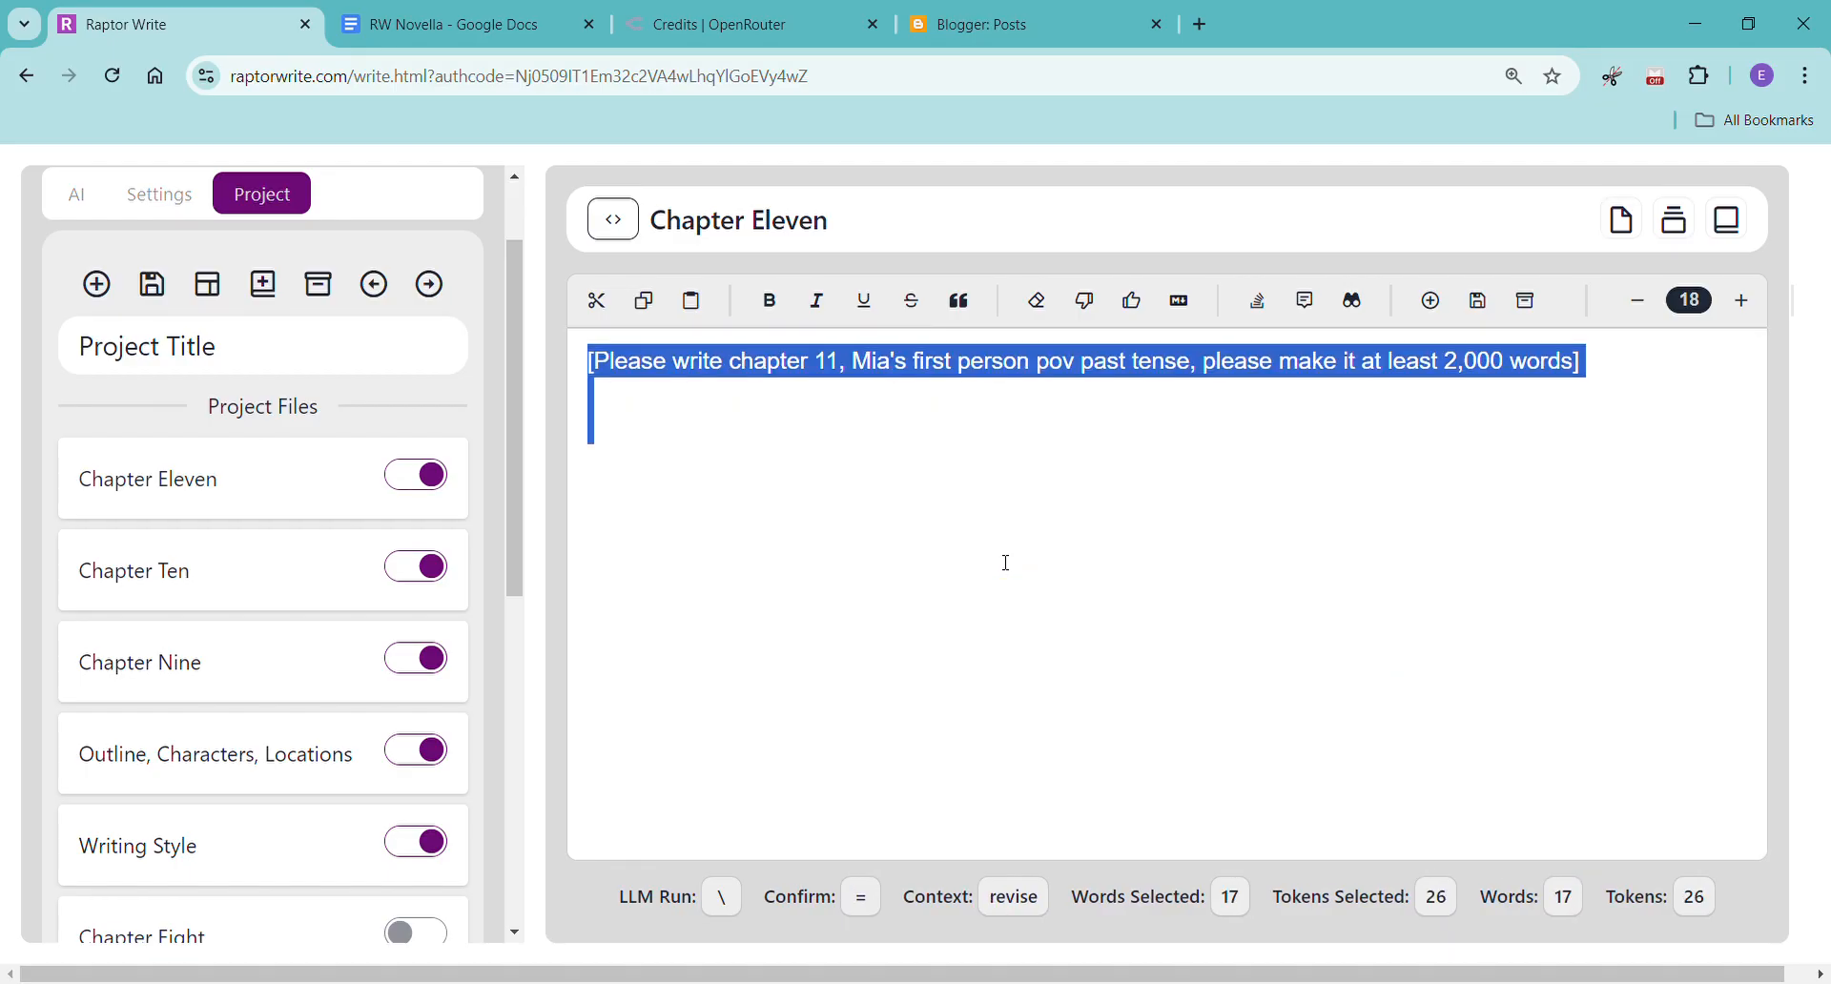
pyautogui.hotkey('ctrl', 'y')
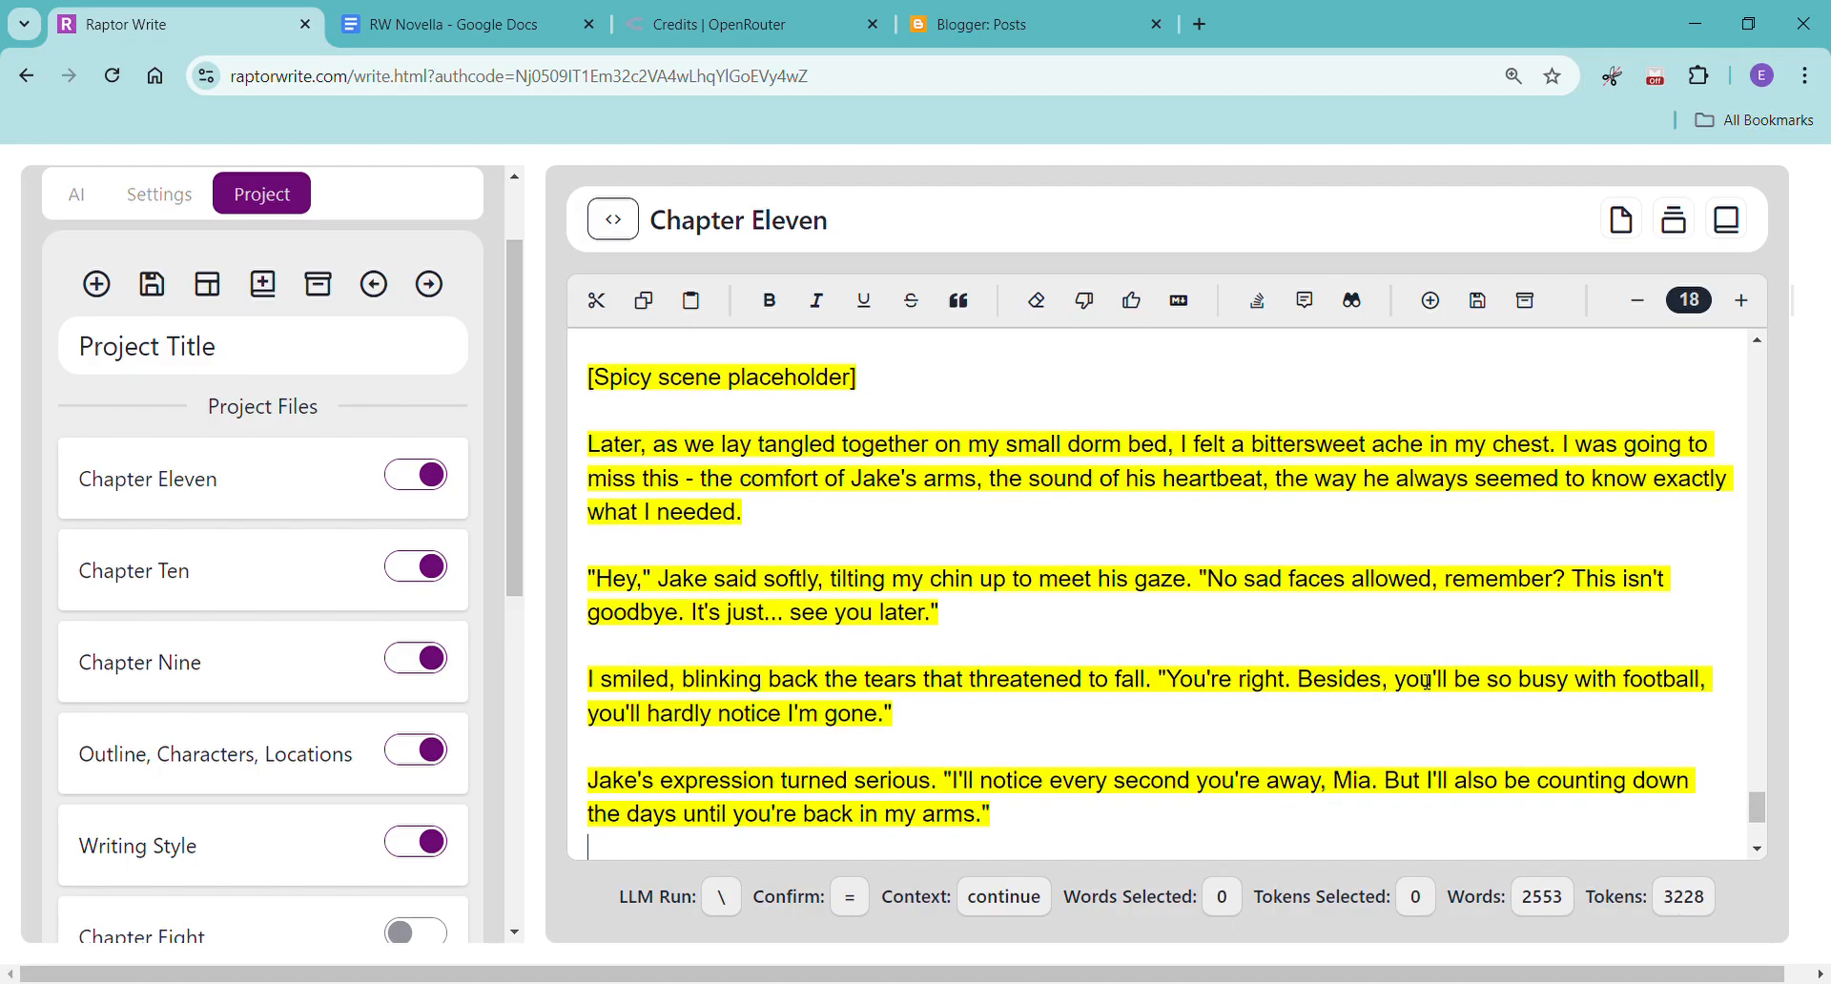
# Accept the generated Chapter Eleven text and copy it into the RW Novella Google Doc without formatting, followed by a page break.
pyautogui.click(1135, 303)
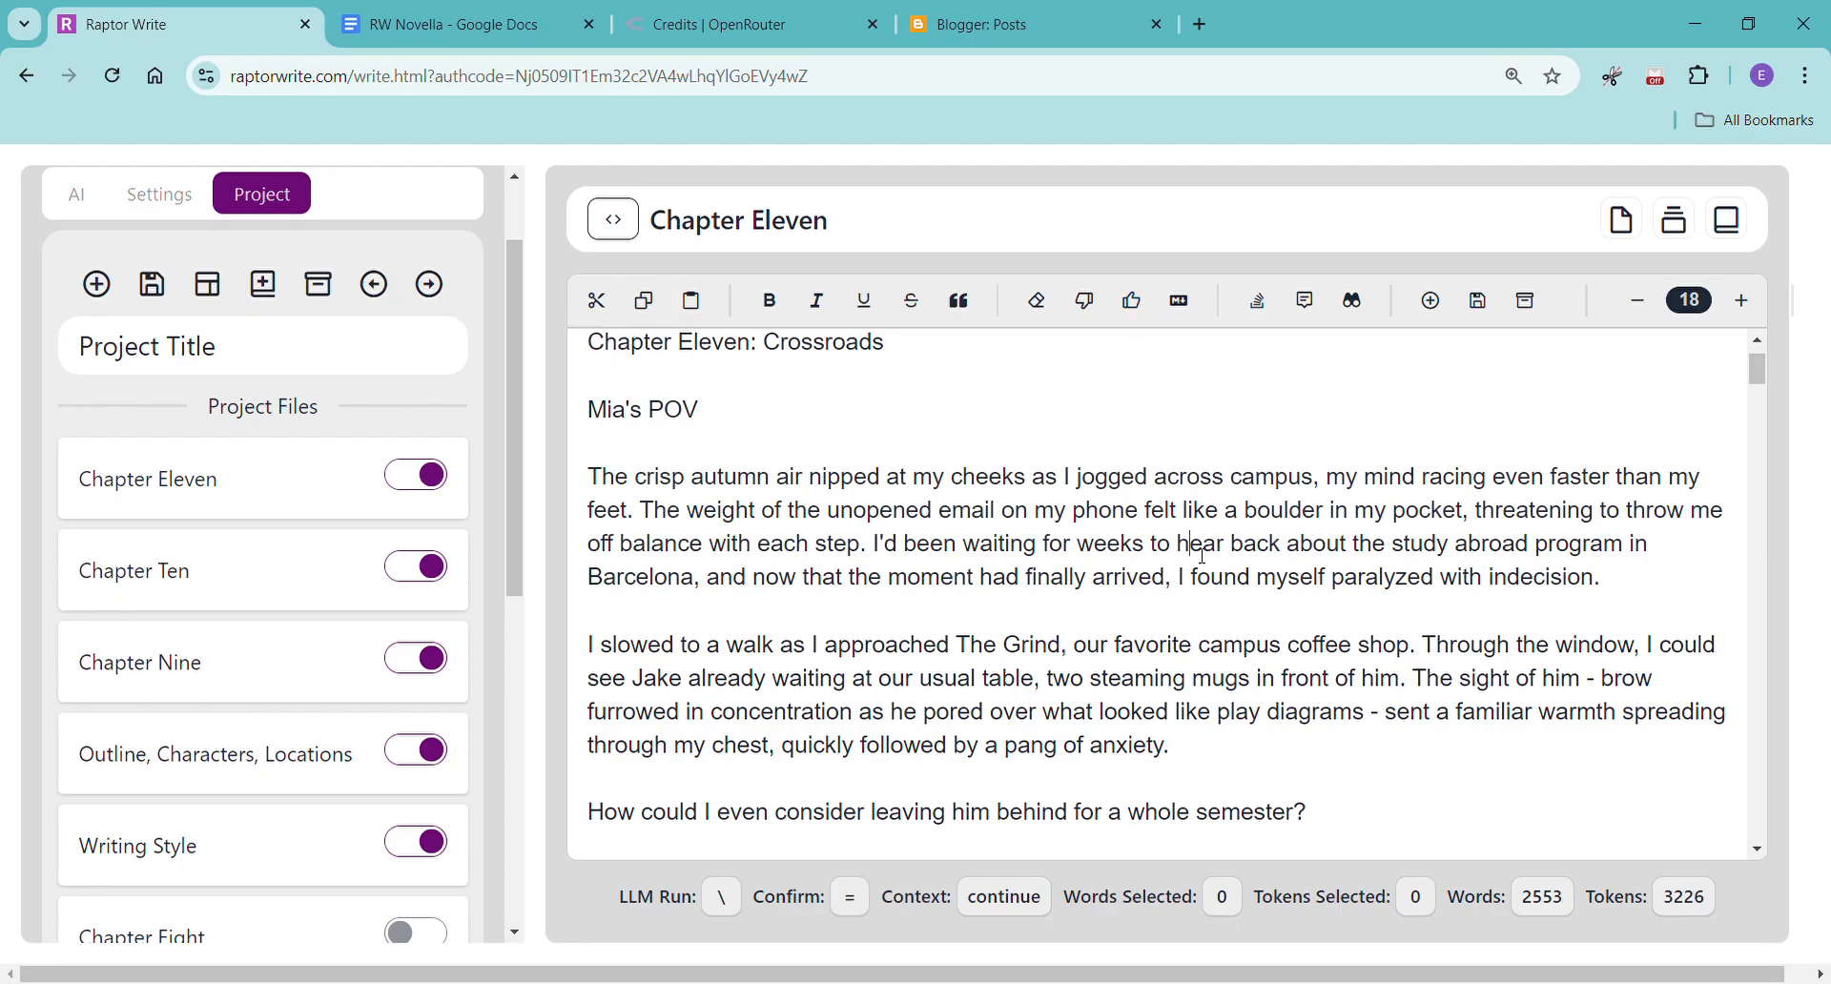
pyautogui.hotkey('ctrl', 'a')
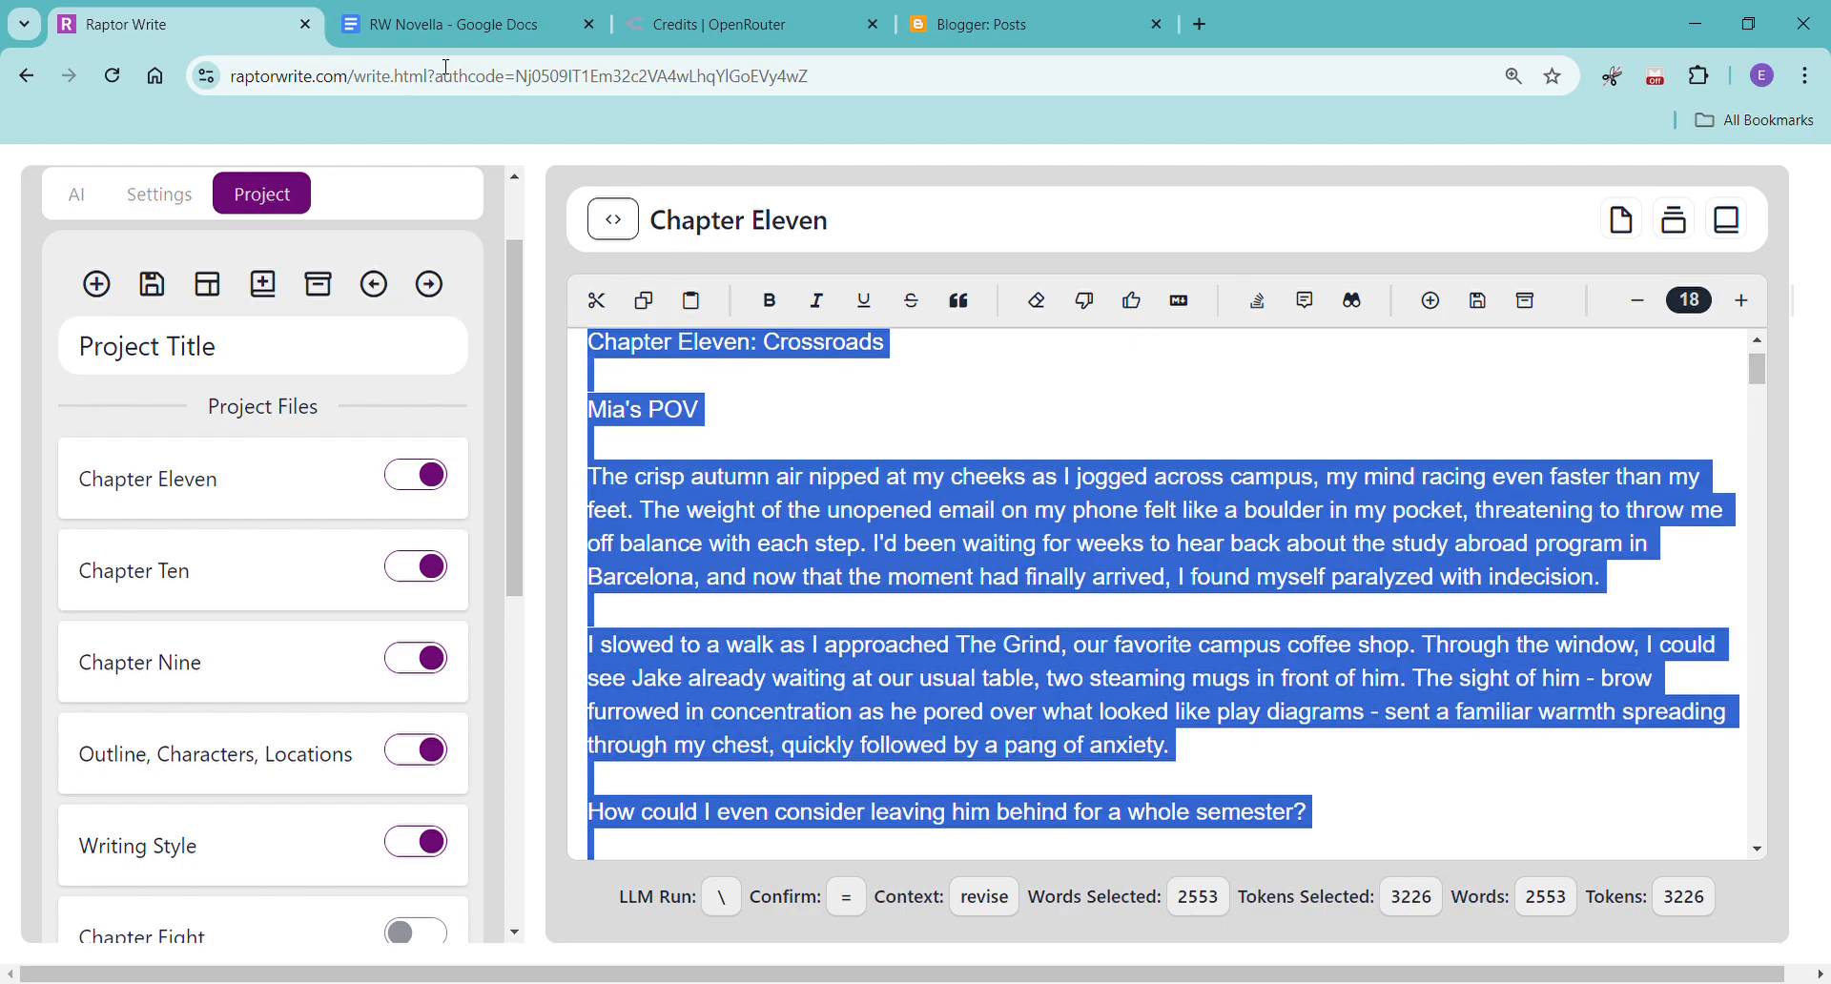
pyautogui.click(445, 25)
pyautogui.rightClick(520, 921)
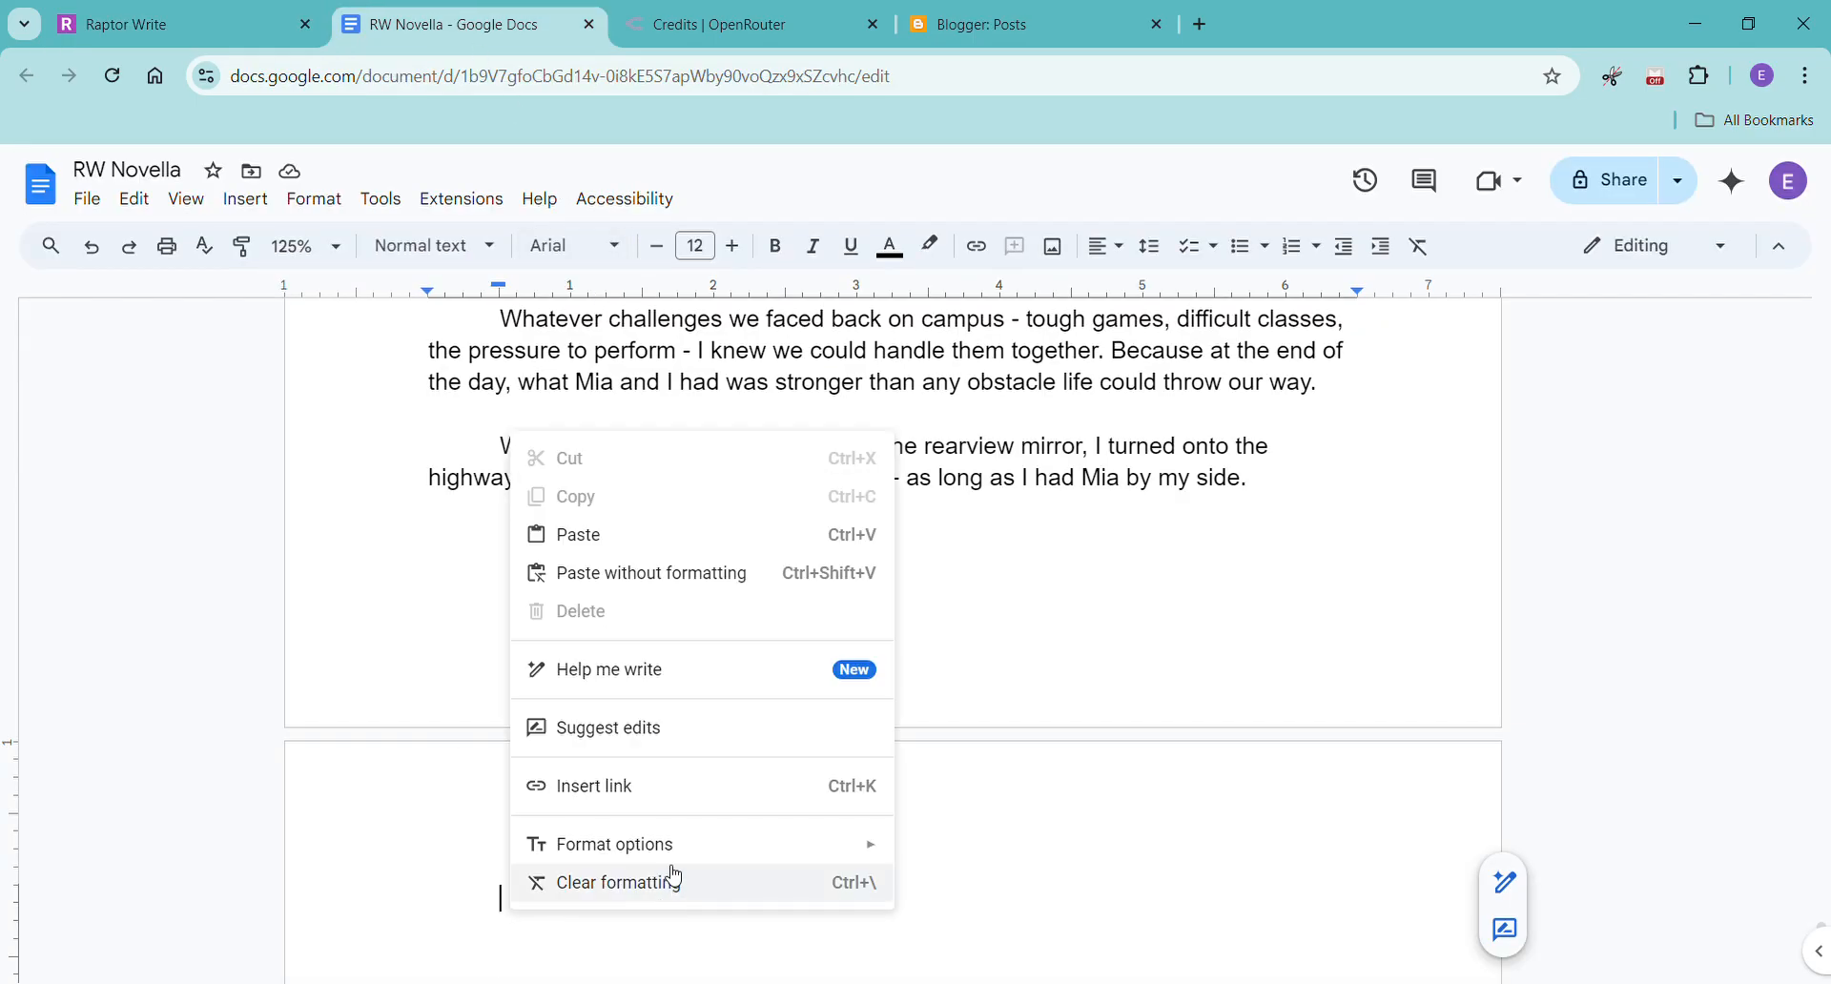
pyautogui.click(683, 593)
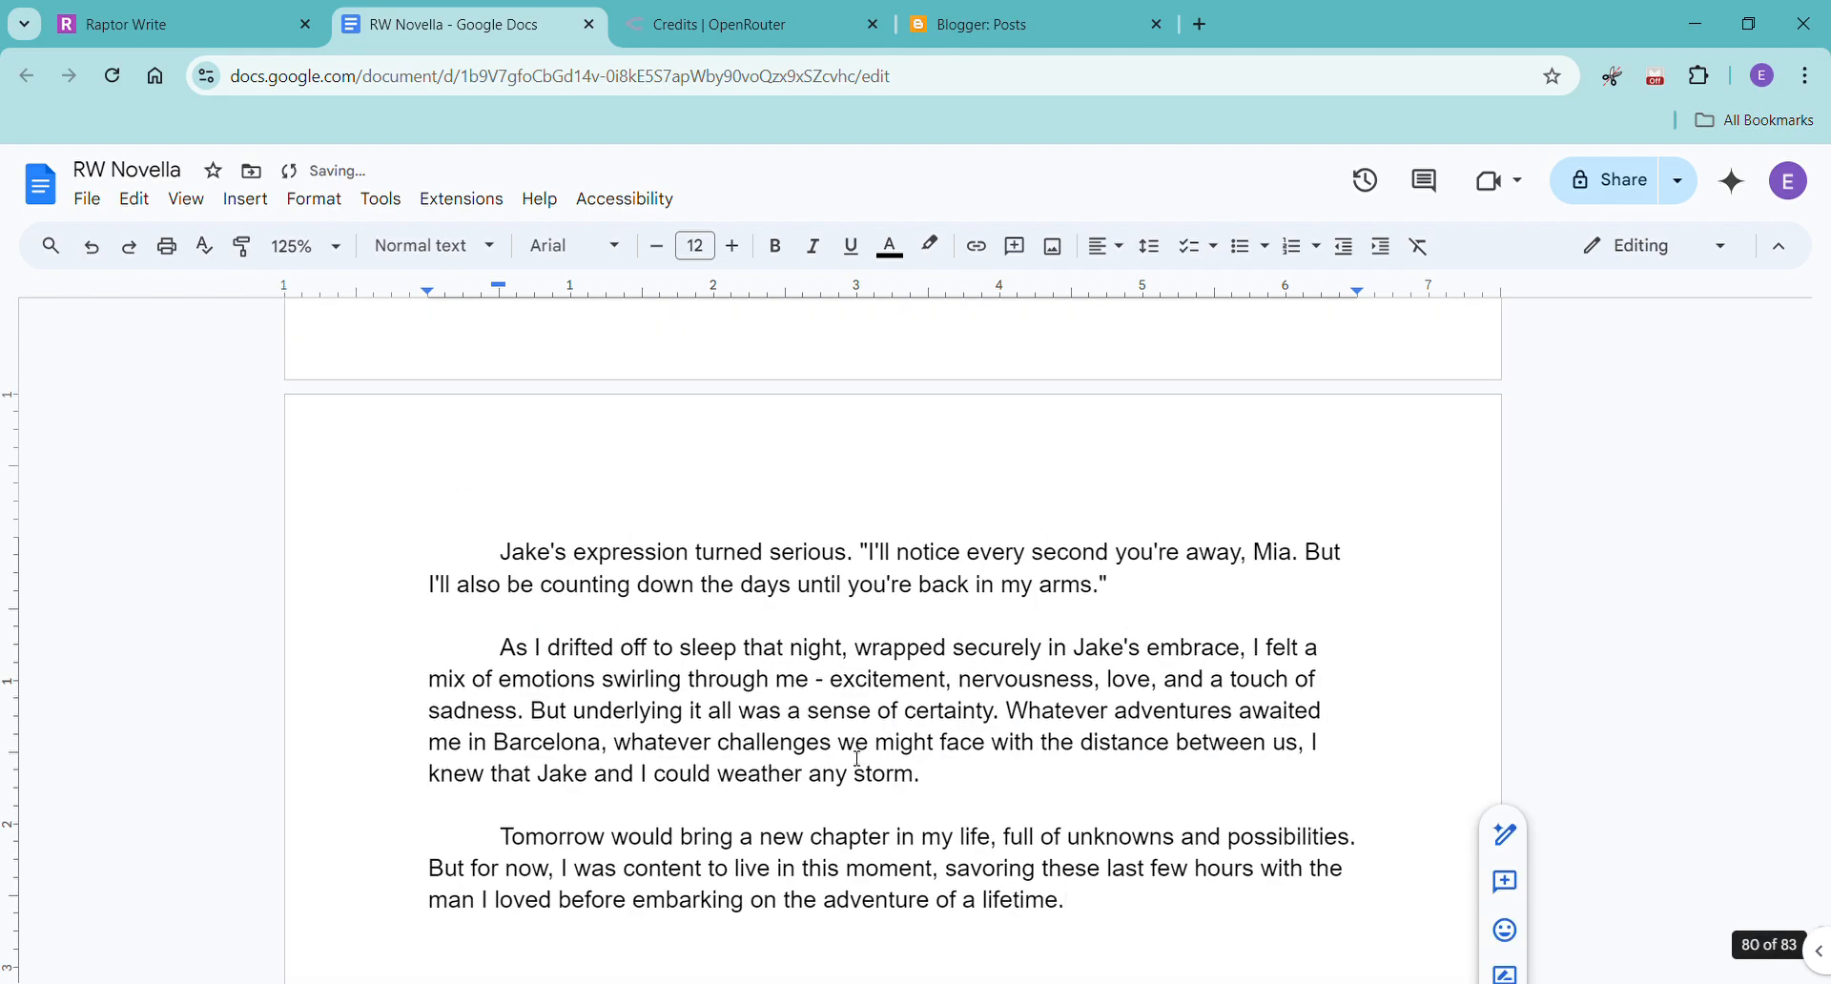
pyautogui.hotkey('ctrl', 'Return')
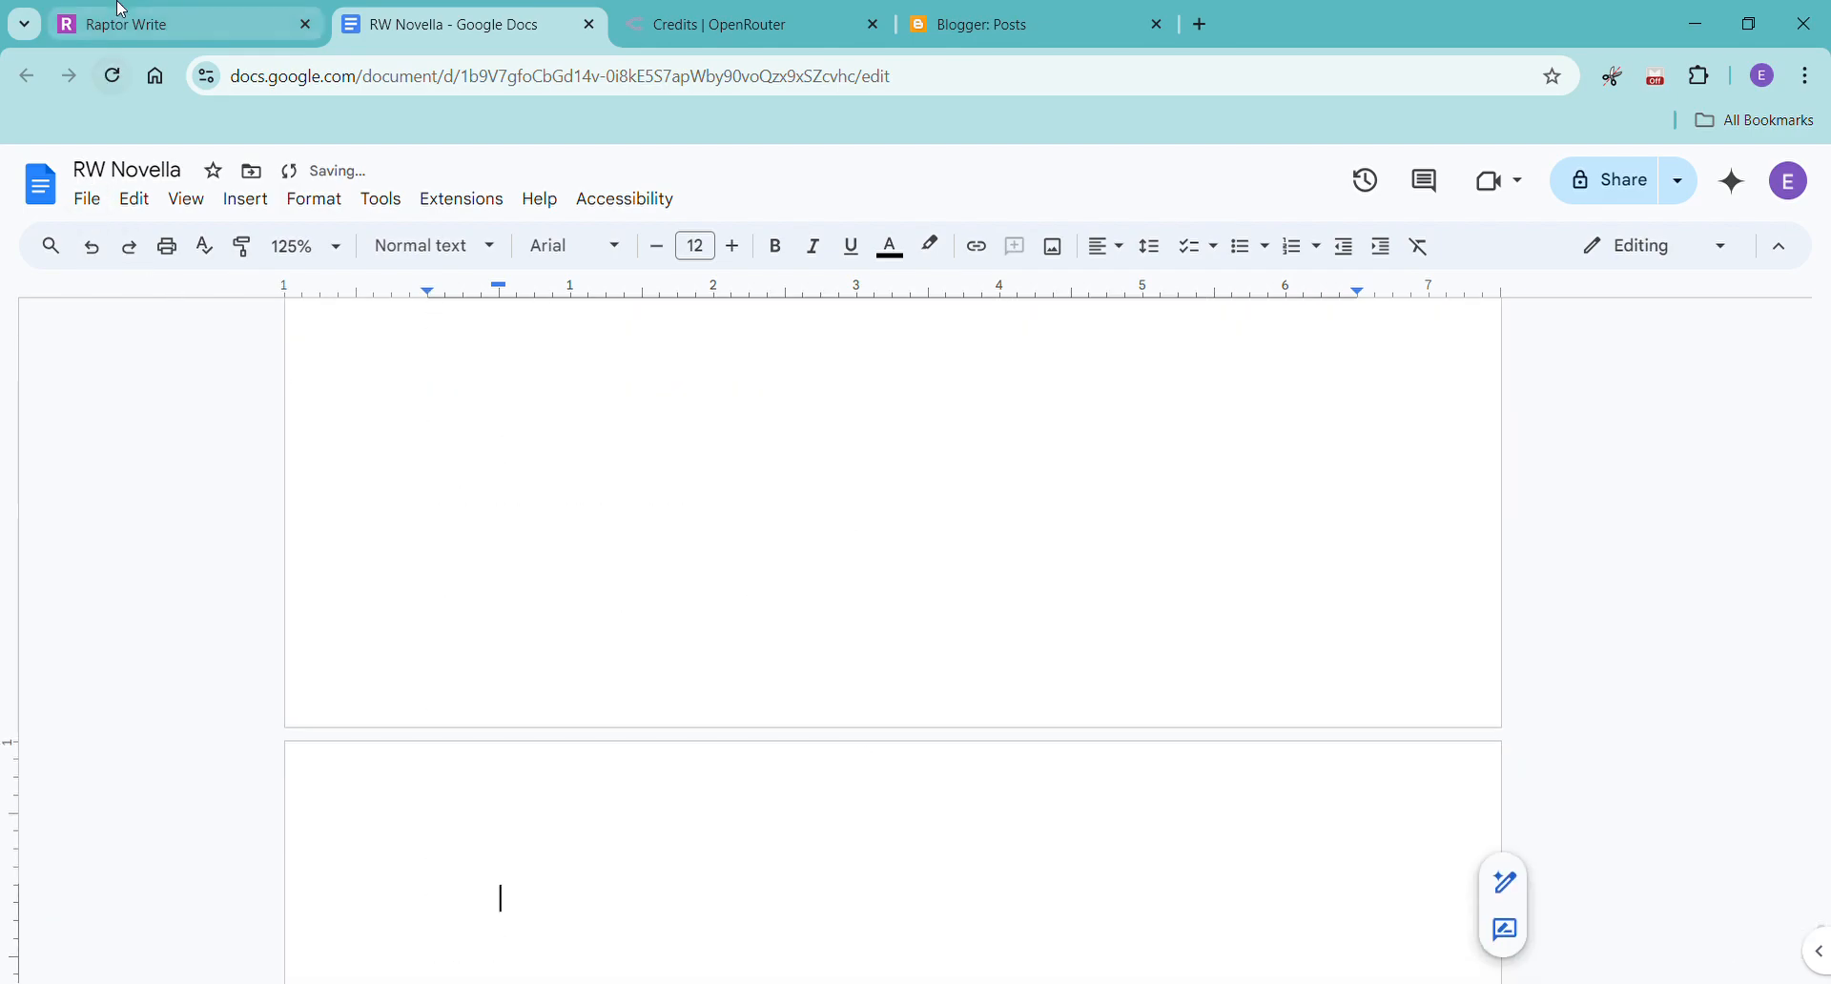
# Back in Raptor Write, exclude Chapter Nine from the prompt context and move it directly above Chapter Eight in the project files.
pyautogui.click(123, 11)
pyautogui.click(439, 673)
pyautogui.moveTo(204, 653); pyautogui.dragTo(164, 914)
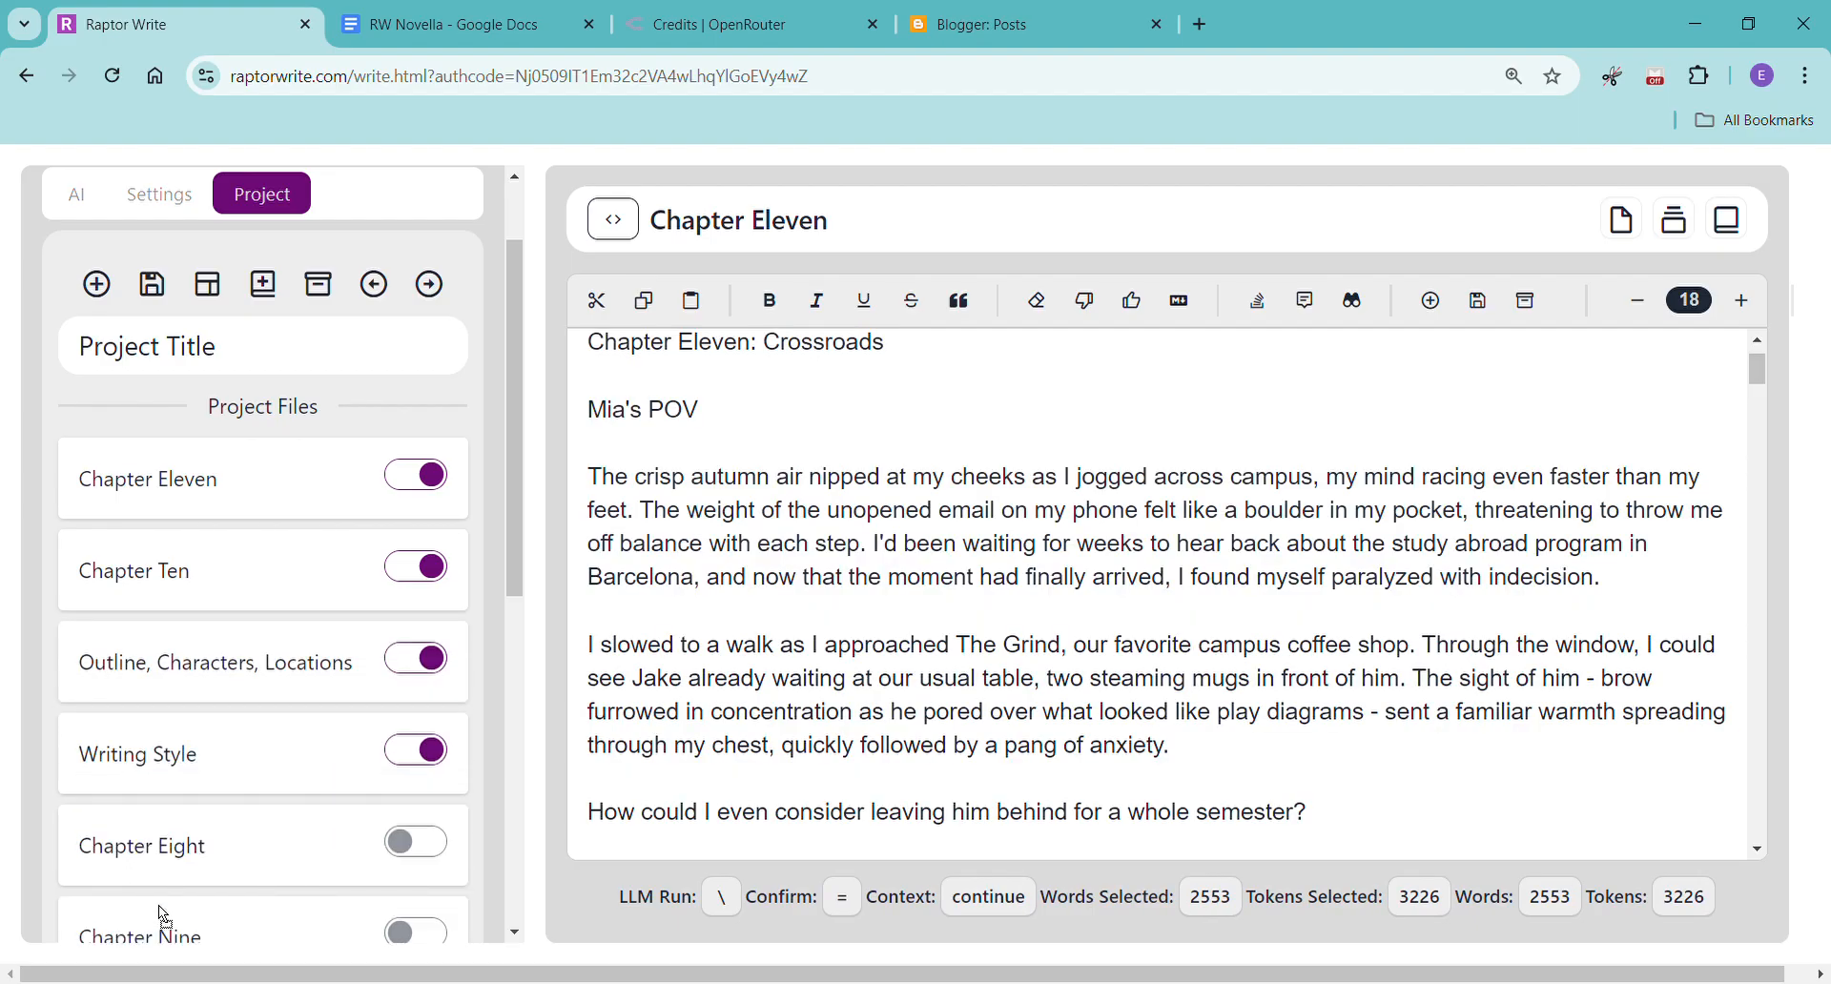
pyautogui.scroll(-5, 269, 743)
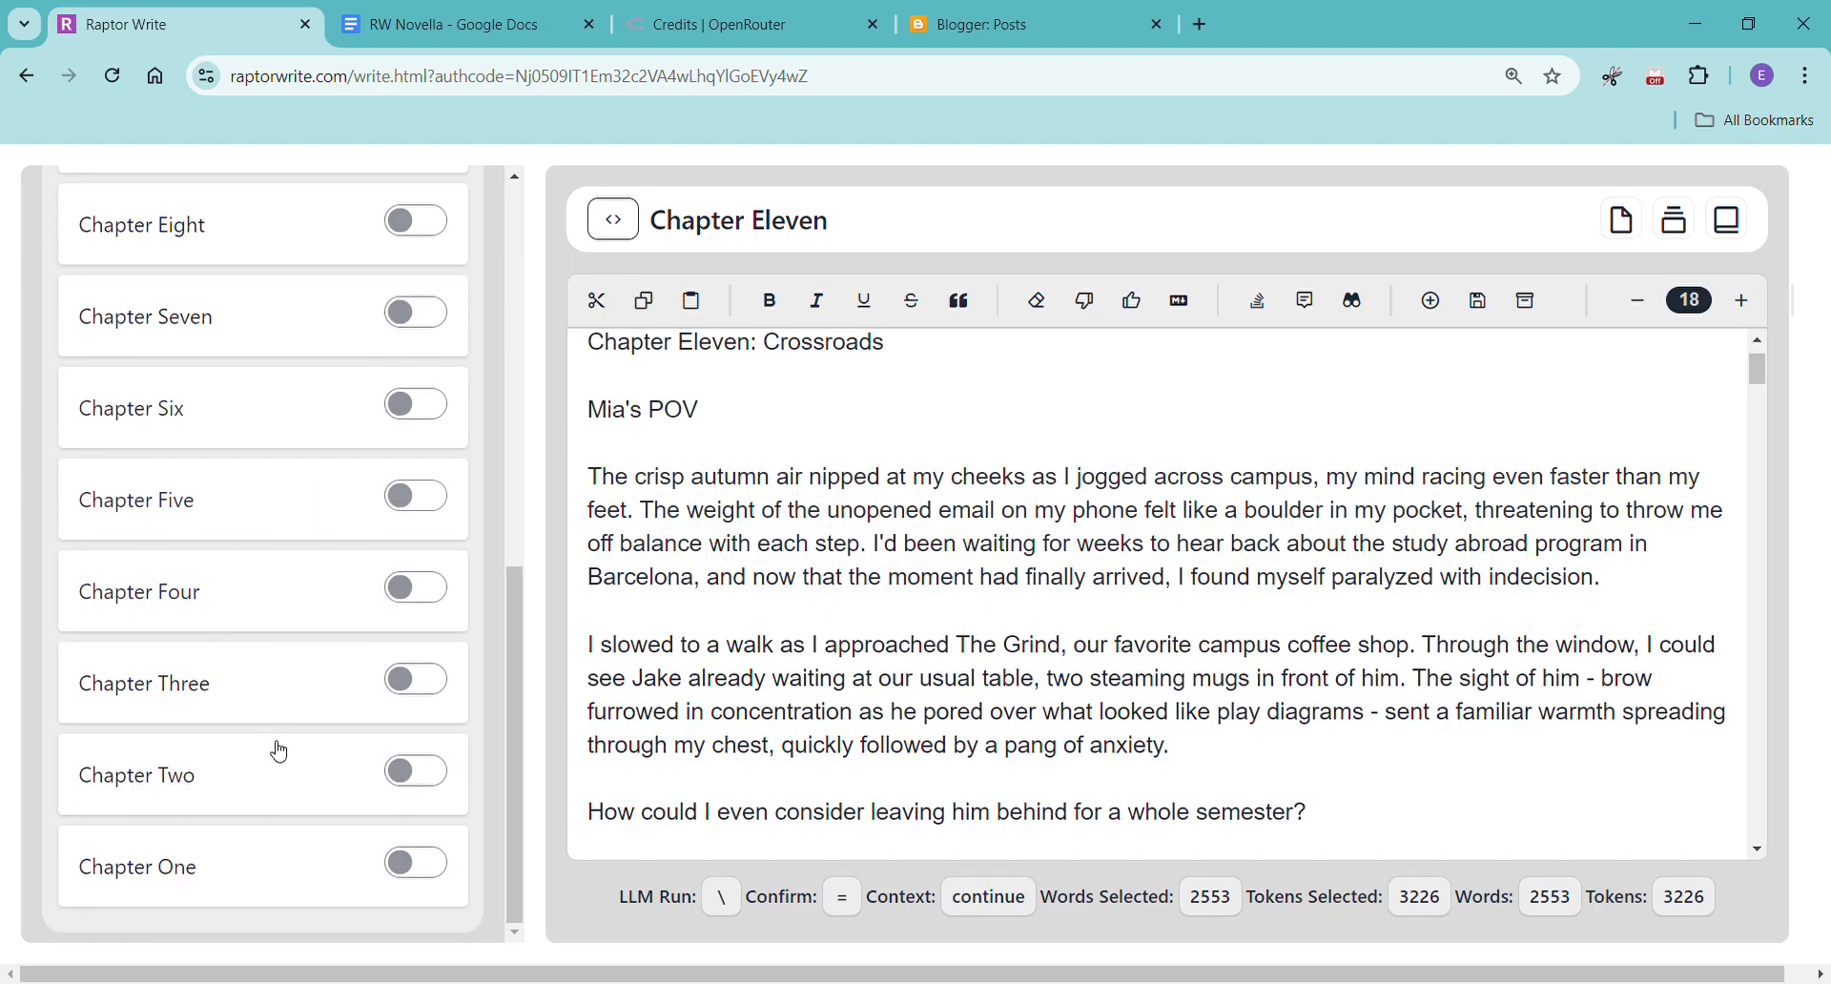
# Create a new document and move it above Chapter Eleven at the start of the project files.
pyautogui.scroll(9, 267, 782)
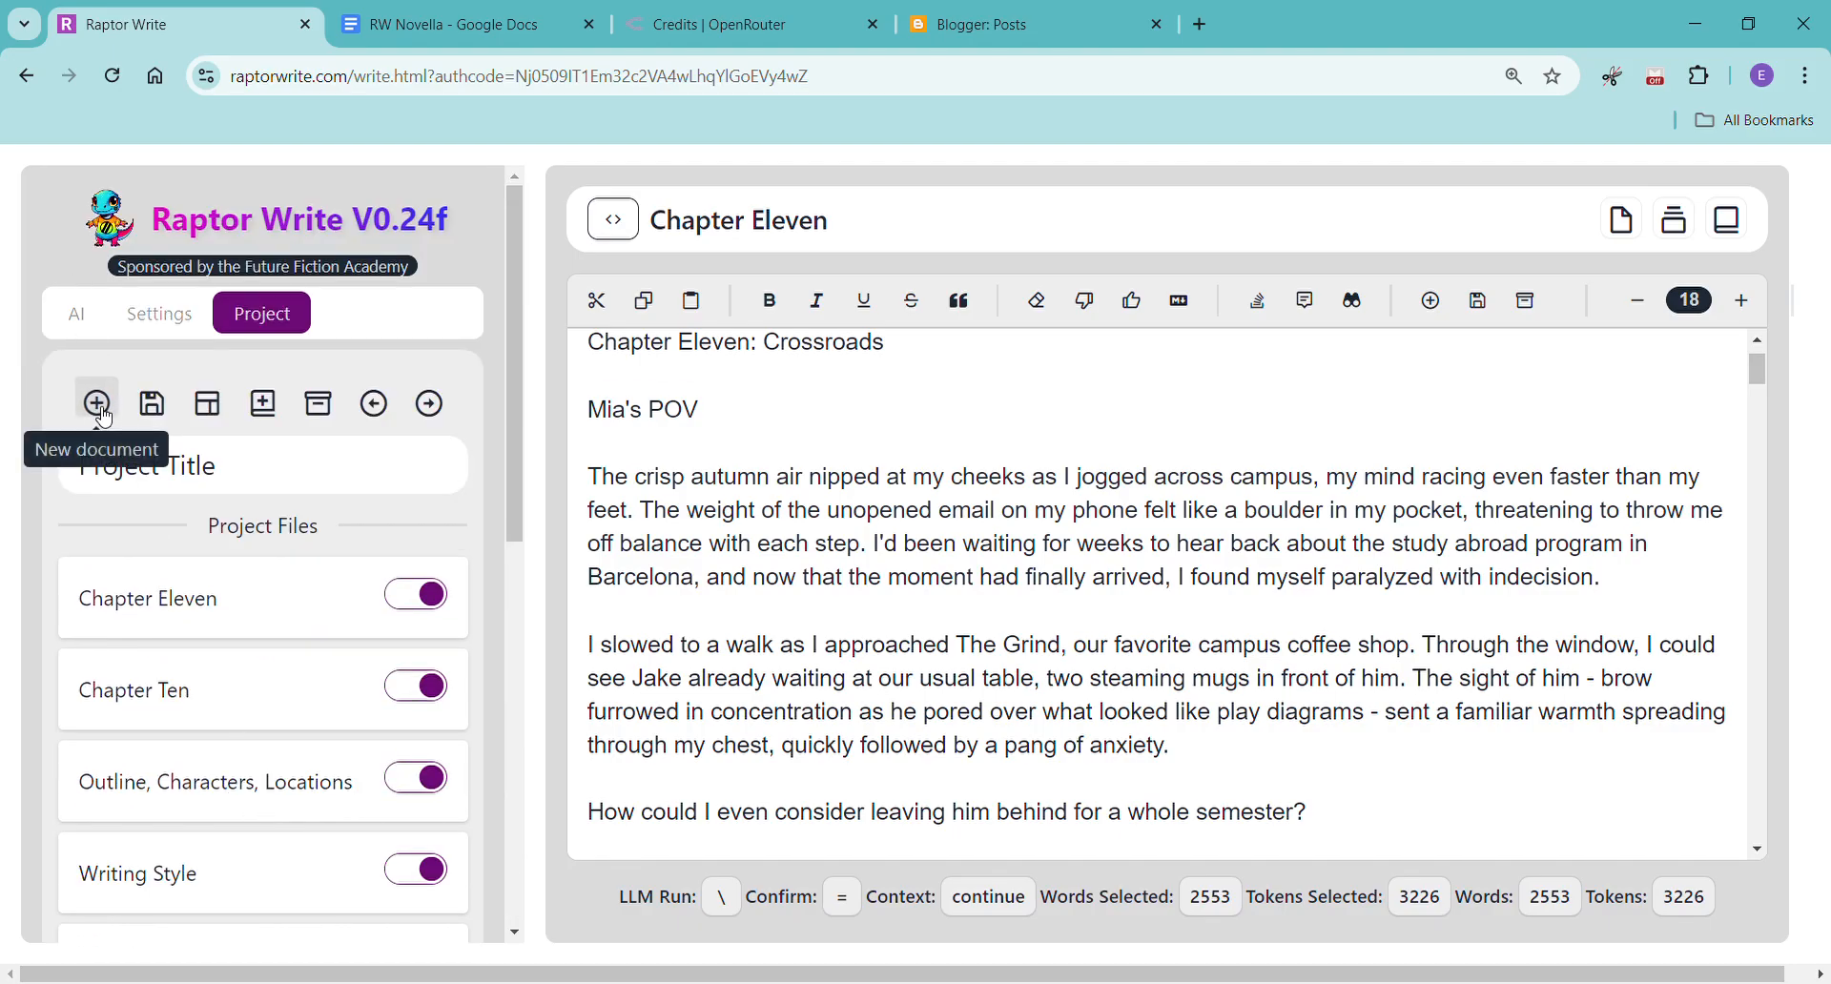
pyautogui.click(98, 407)
pyautogui.scroll(-10, 197, 620)
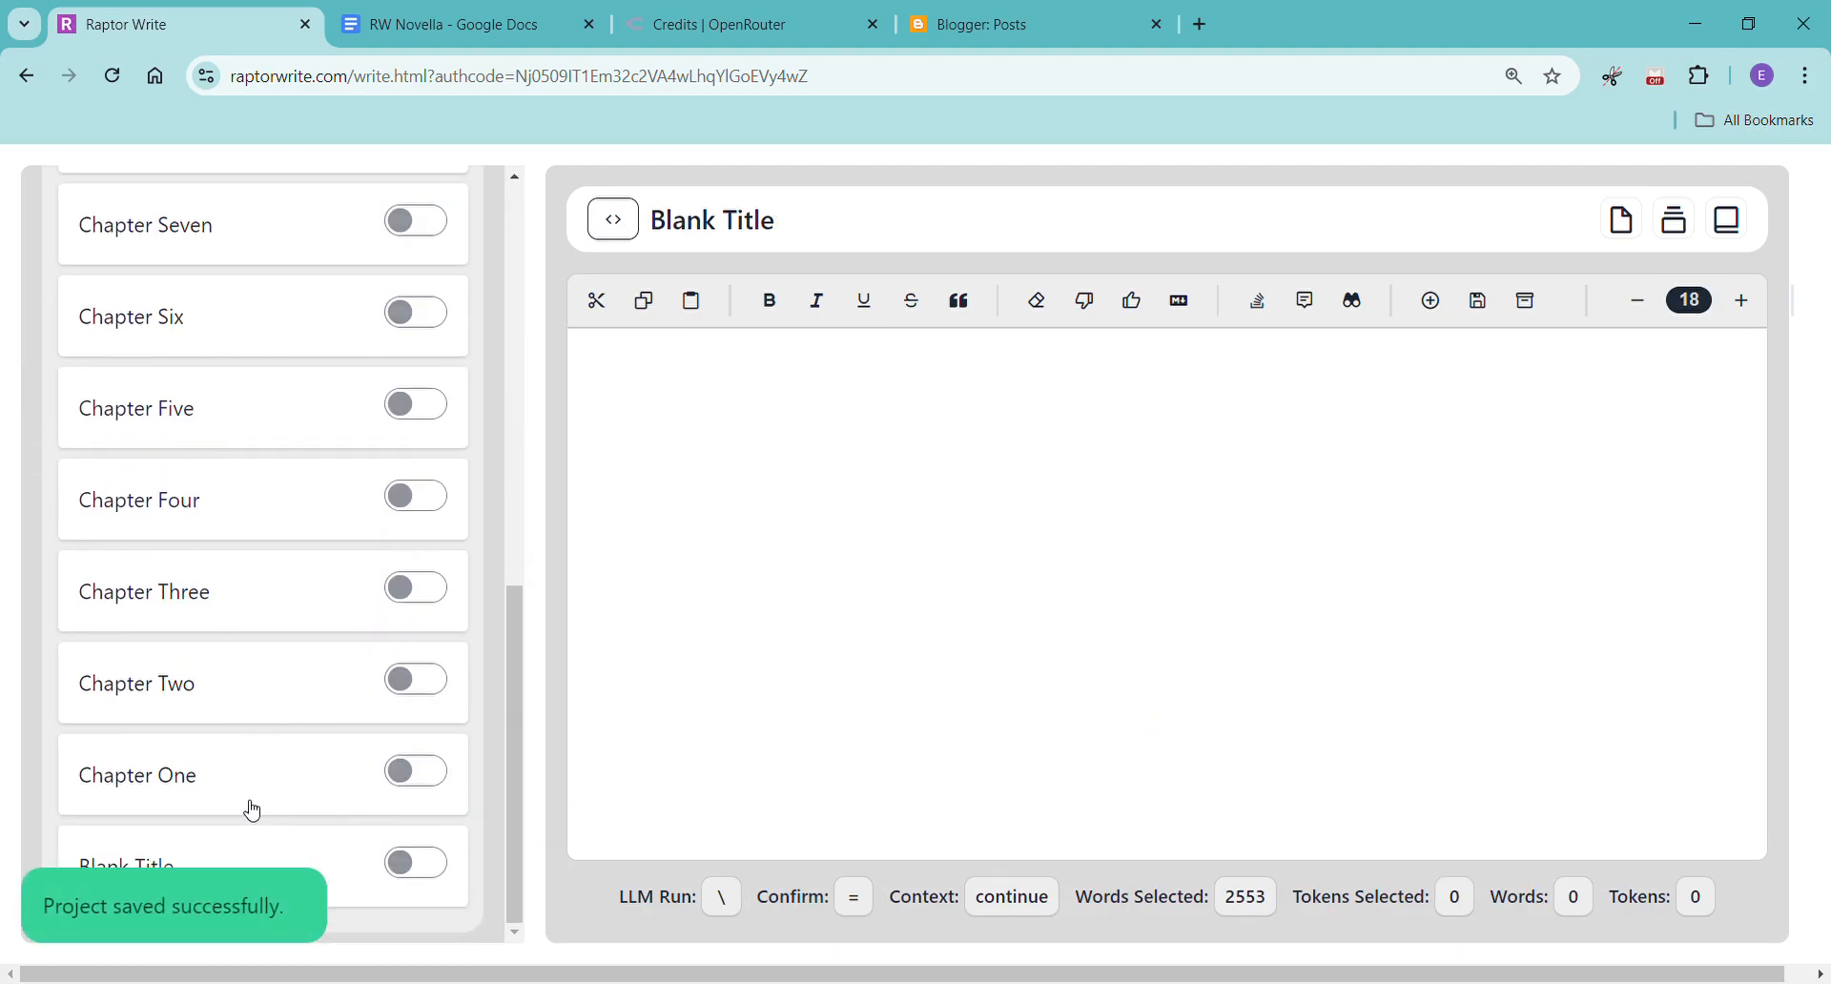
pyautogui.moveTo(184, 866); pyautogui.dragTo(209, 233)
pyautogui.scroll(6, 197, 651)
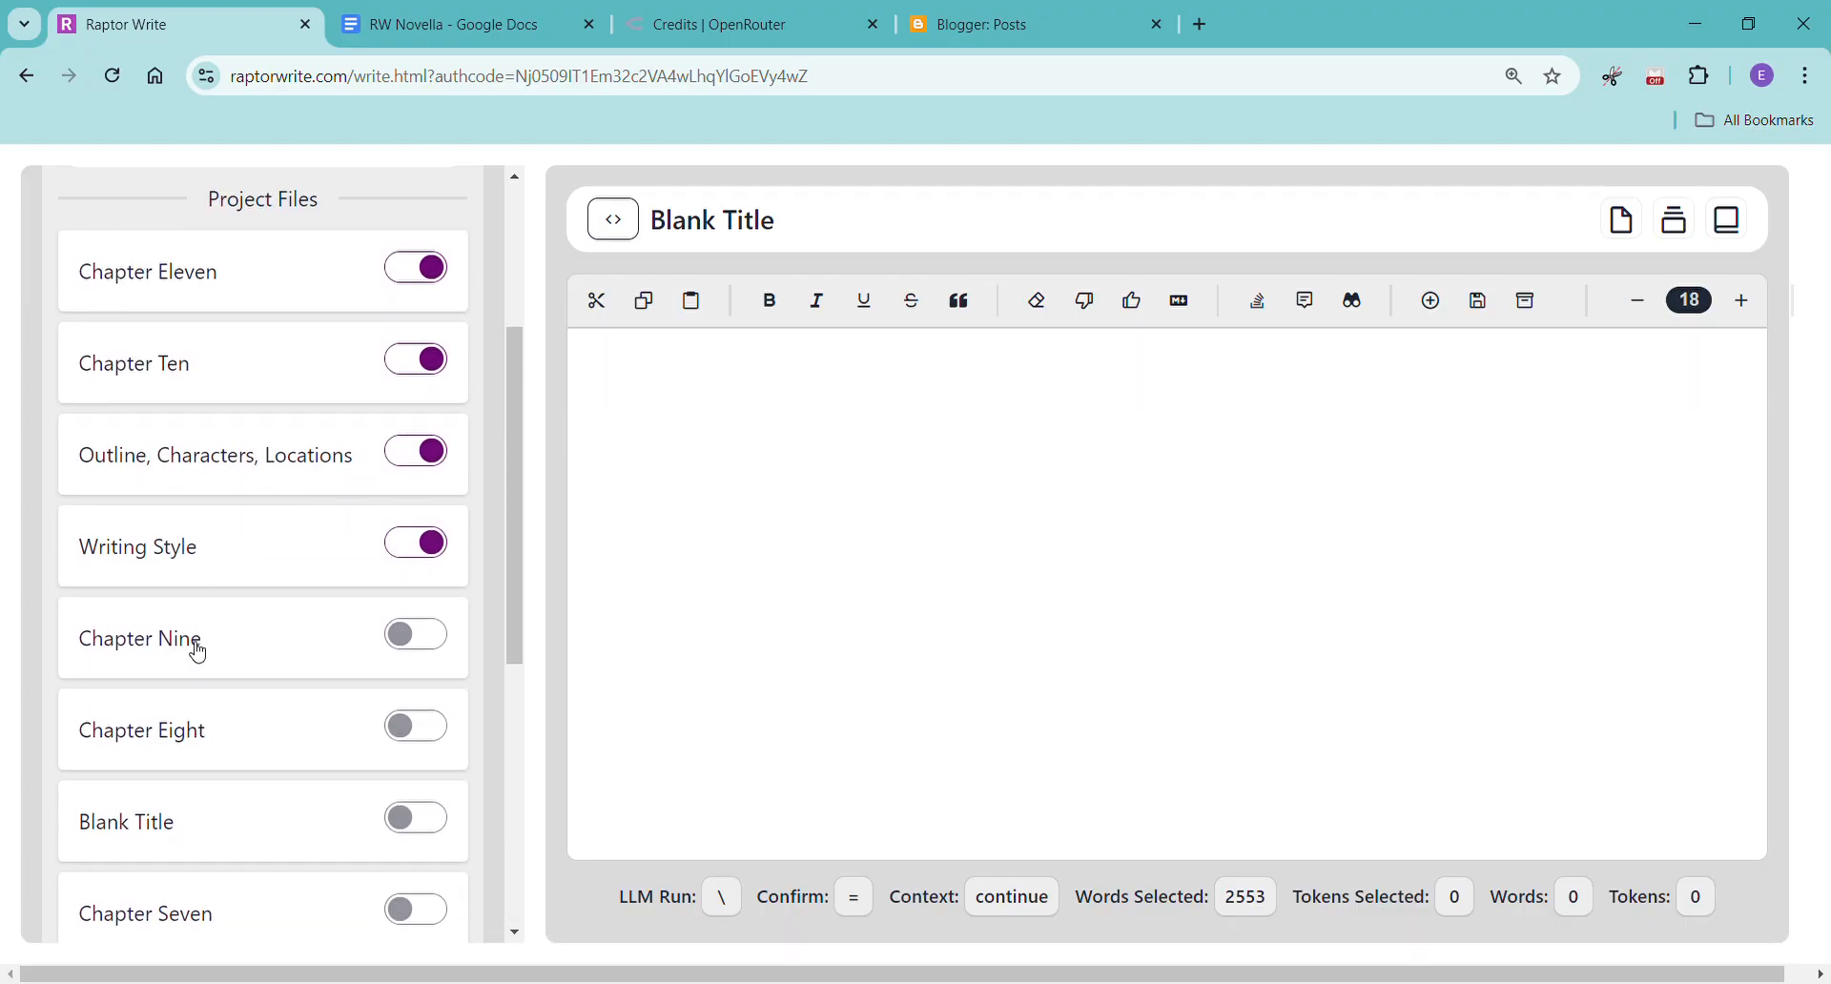
pyautogui.moveTo(135, 850); pyautogui.dragTo(151, 278)
pyautogui.scroll(2, 298, 495)
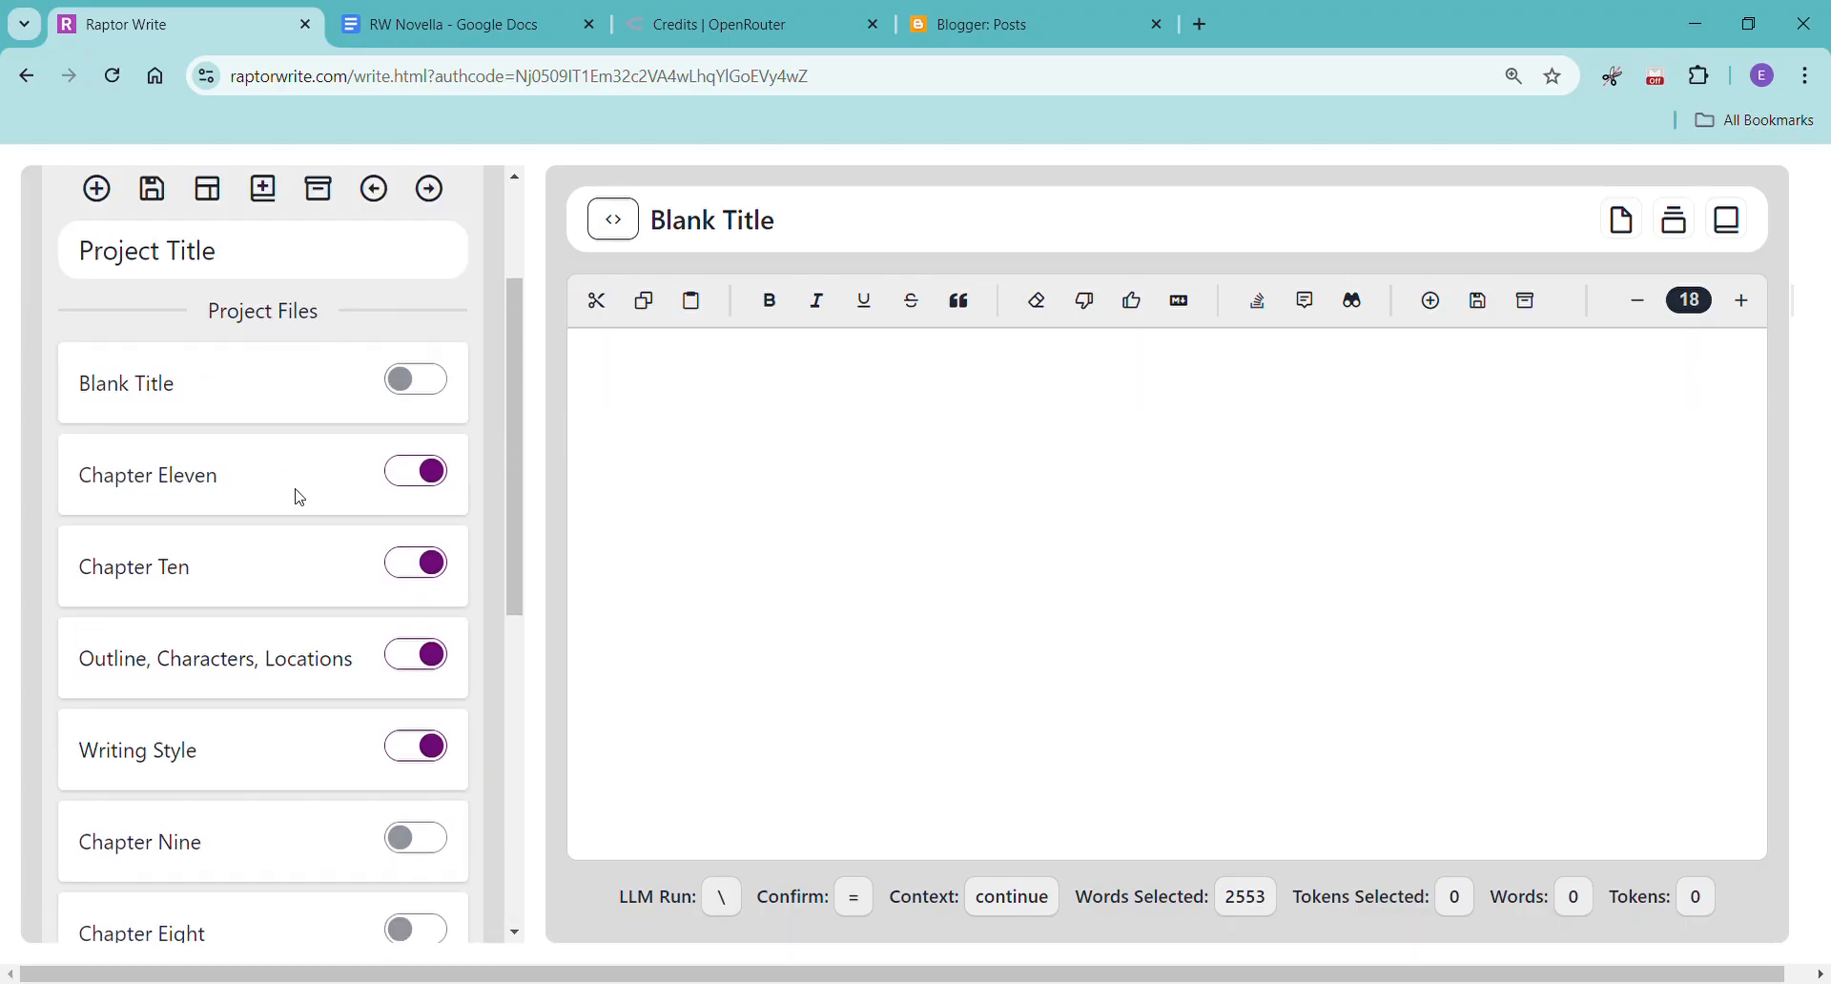
pyautogui.scroll(2, 299, 496)
# Include the new blank document in the prompt context and title it Chapter Twelve.
pyautogui.click(418, 596)
pyautogui.click(780, 220)
pyautogui.moveTo(805, 225); pyautogui.dragTo(660, 243)
pyautogui.write('Chapter Twelve')
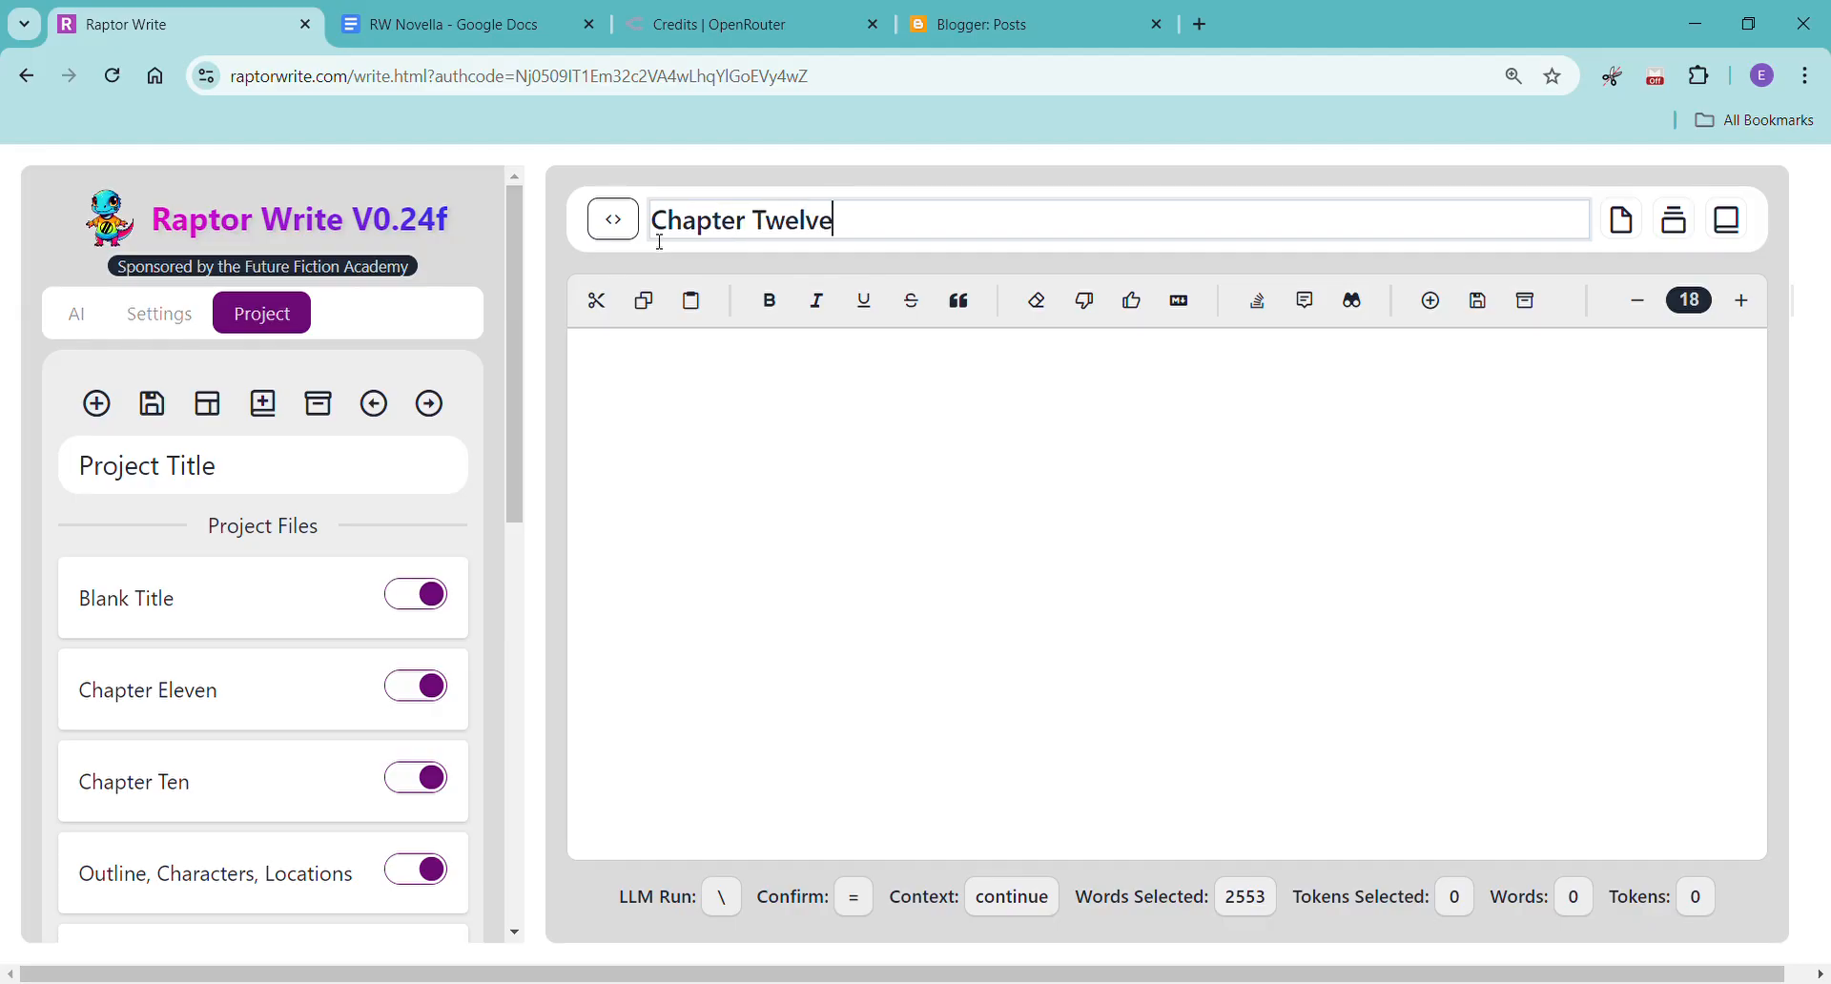
# Copy the bracketed prompt from the beginning of Chapter Eleven into the empty Chapter Twelve document.
pyautogui.click(262, 706)
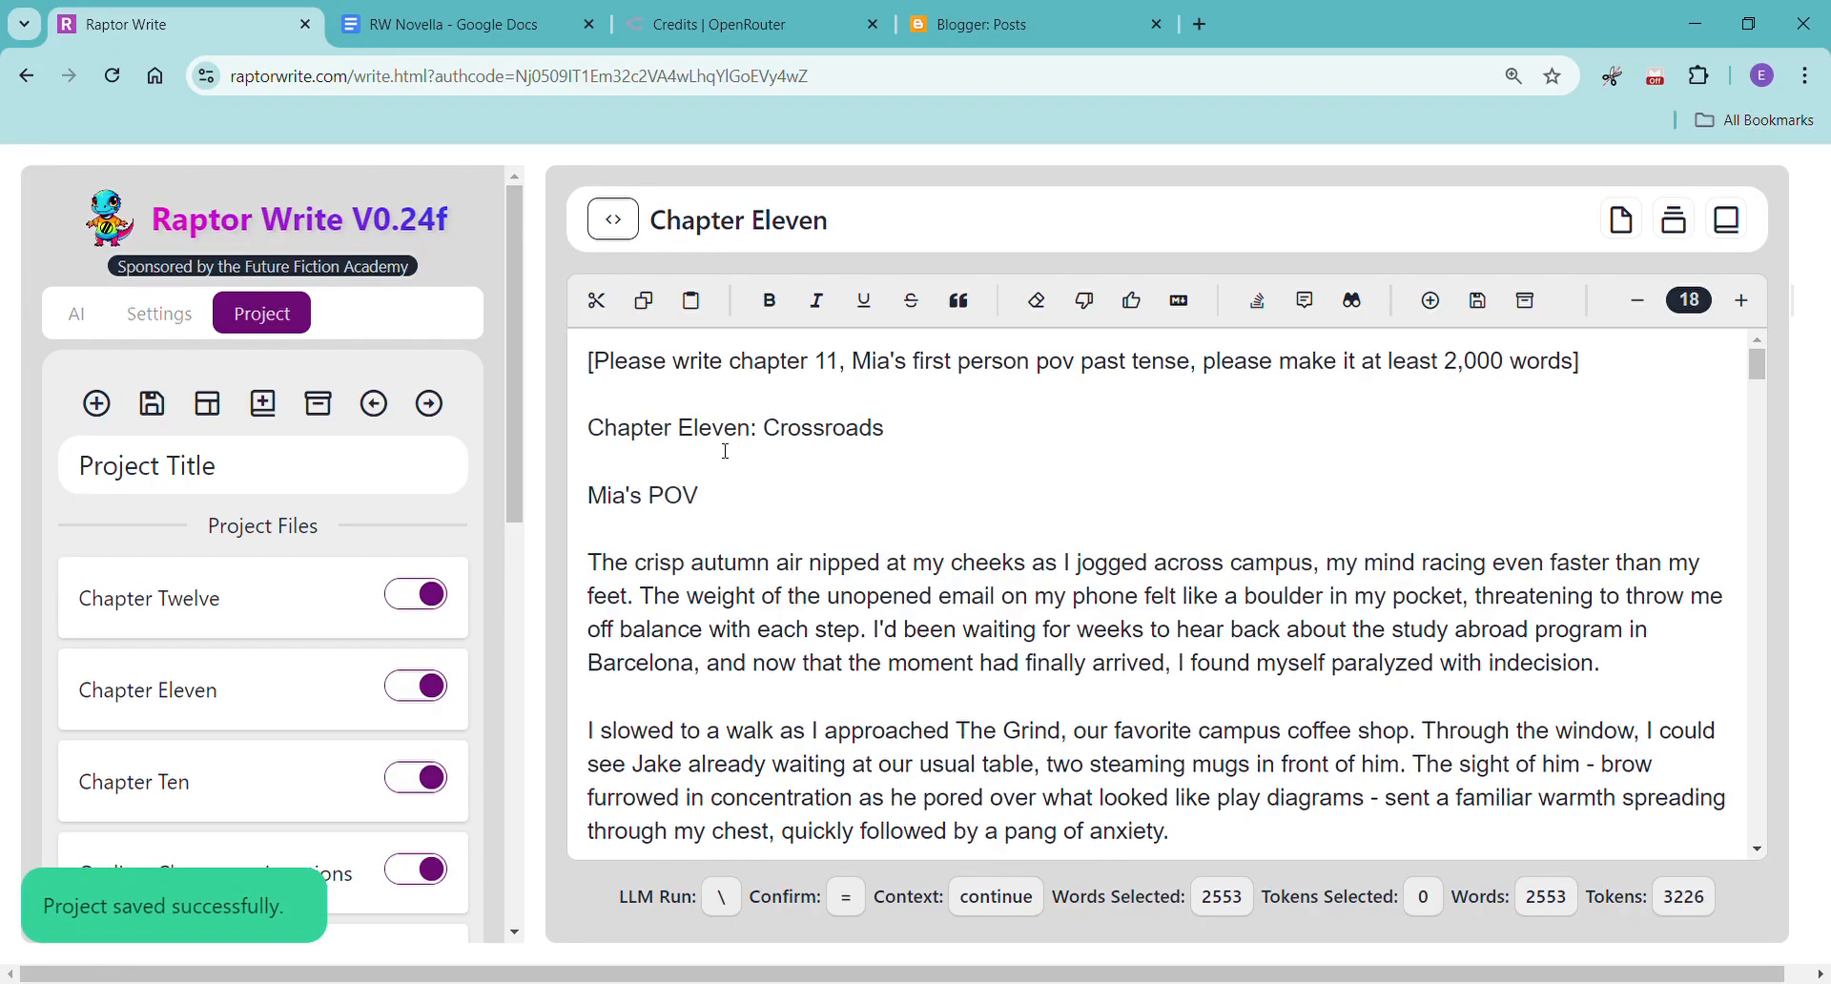
pyautogui.moveTo(589, 361); pyautogui.dragTo(1583, 368)
pyautogui.hotkey('ctrl', 'c')
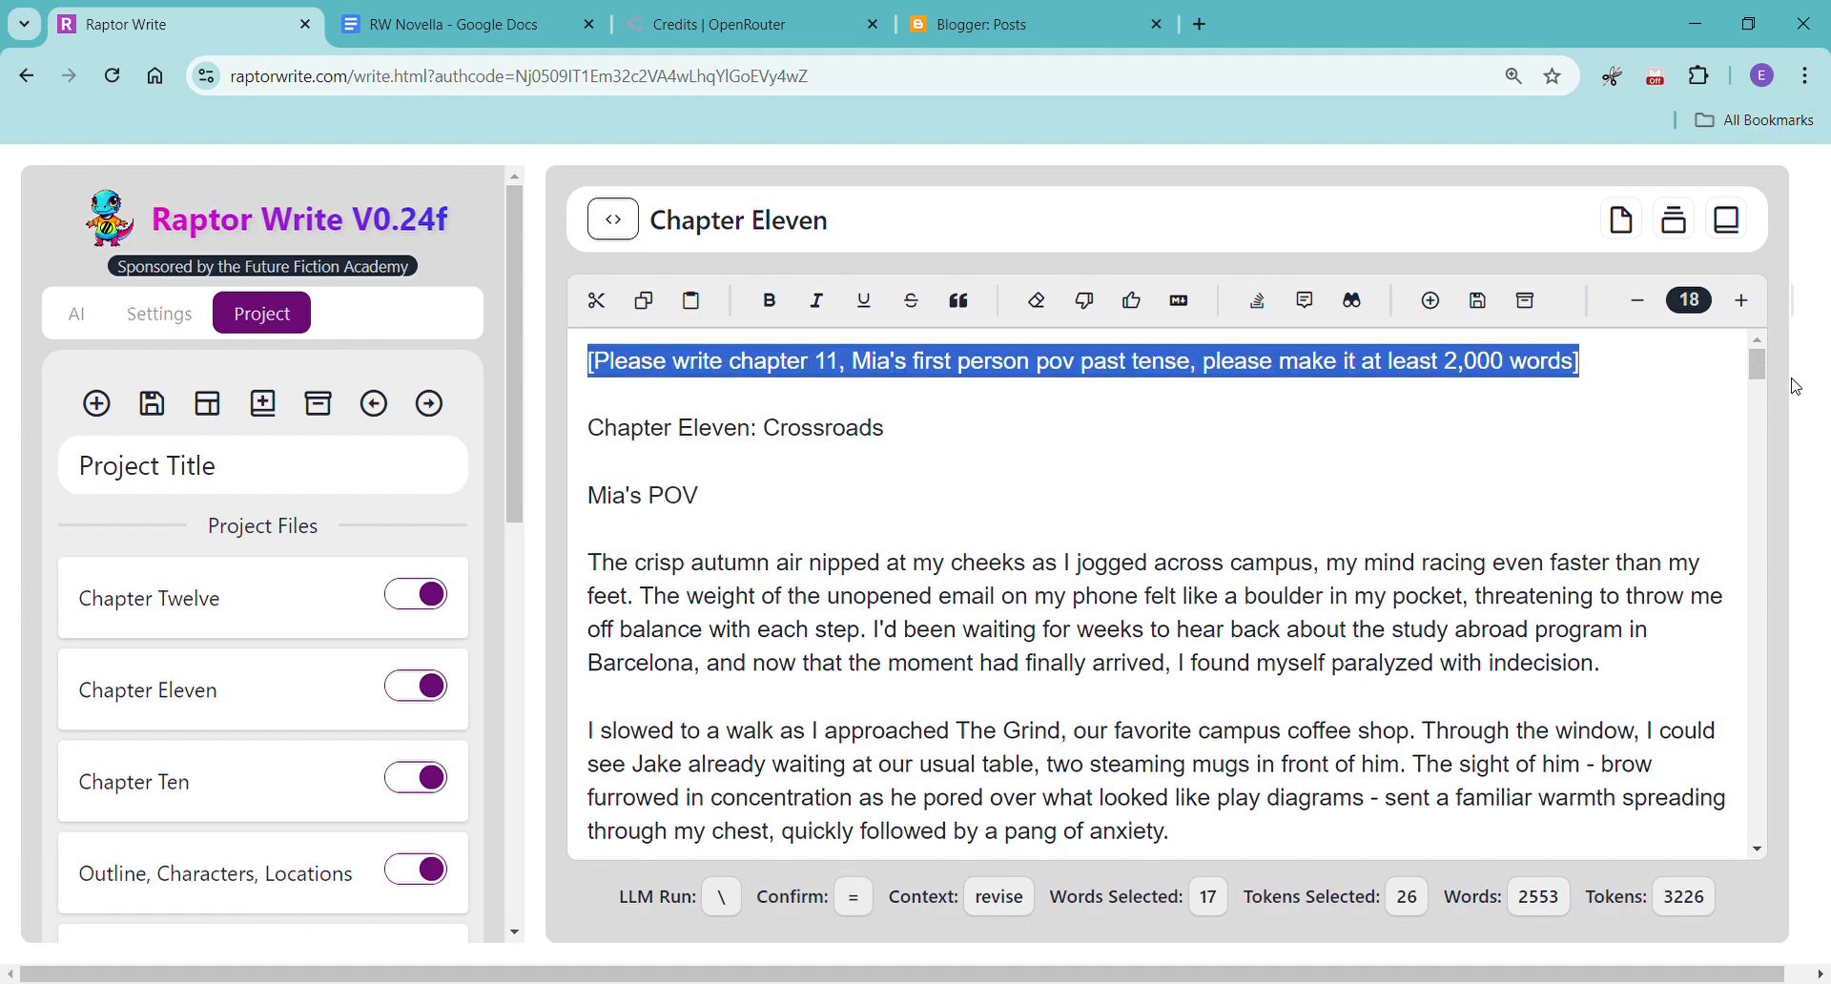
pyautogui.click(186, 632)
pyautogui.click(779, 413)
pyautogui.hotkey('ctrl', 'v')
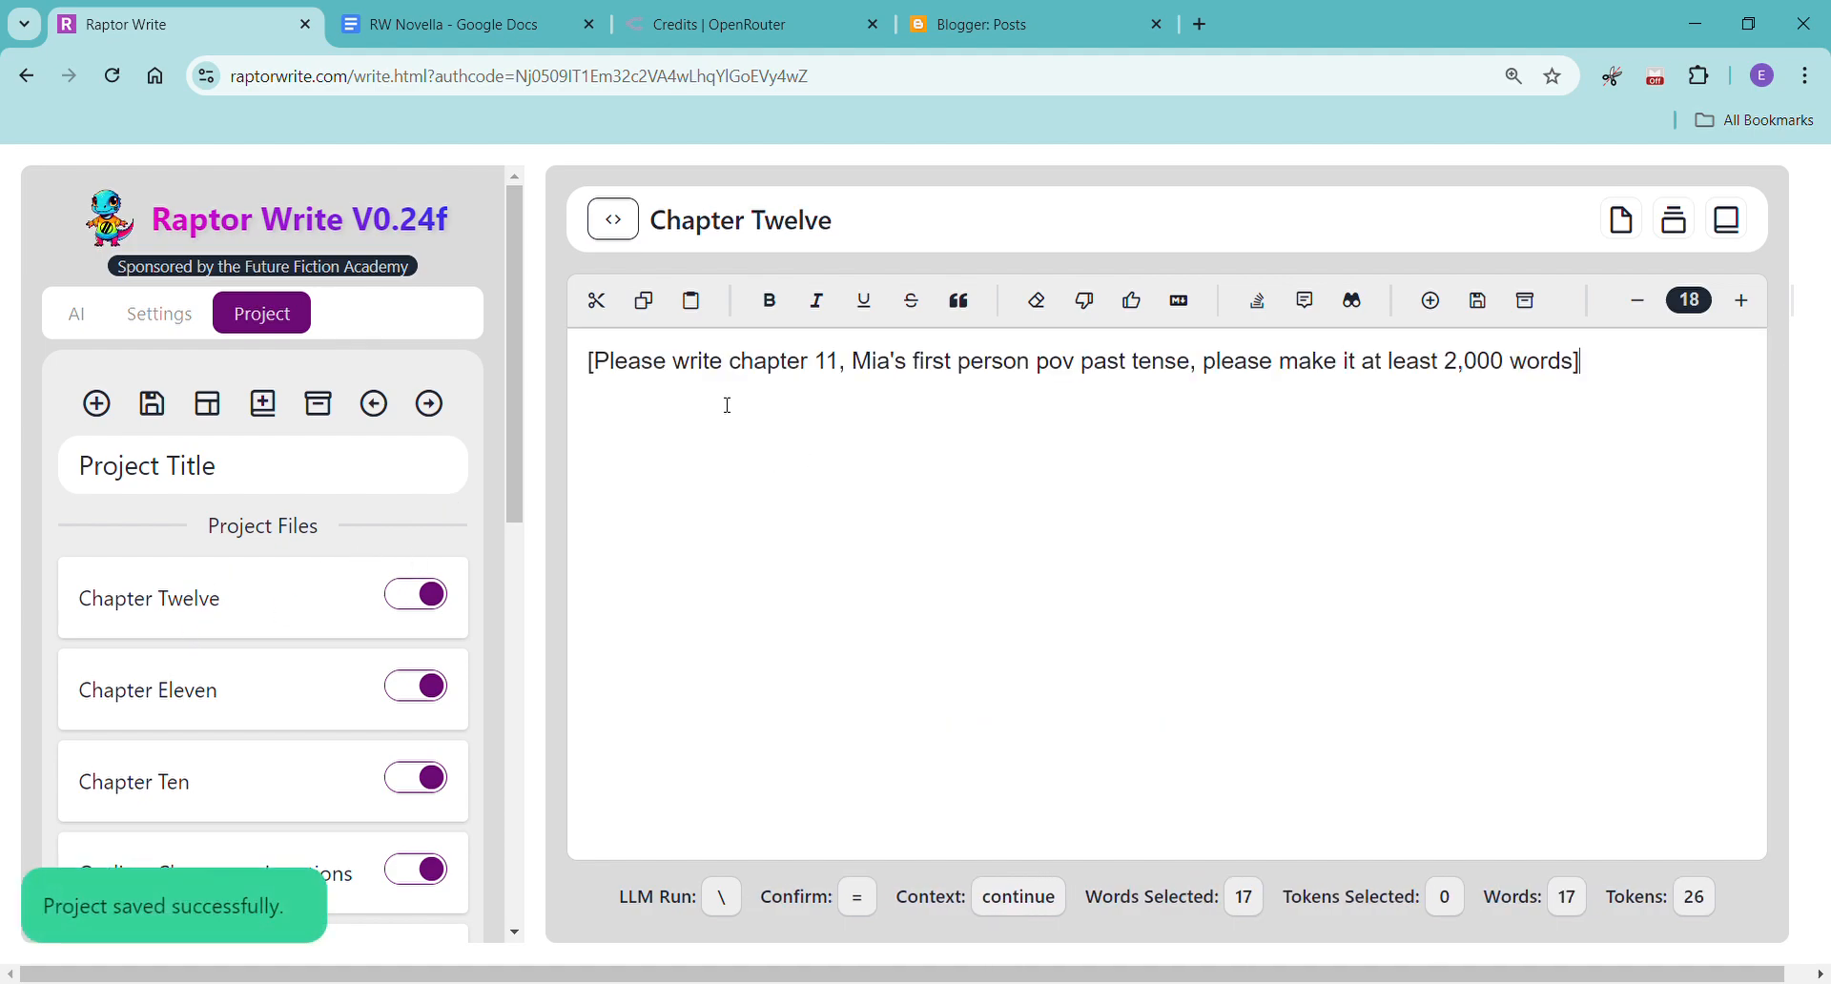
# Change the Chapter Twelve prompt to ask for chapter 12 in Jake's first person pov.
pyautogui.moveTo(842, 367); pyautogui.dragTo(902, 372)
pyautogui.write('2, Jake')
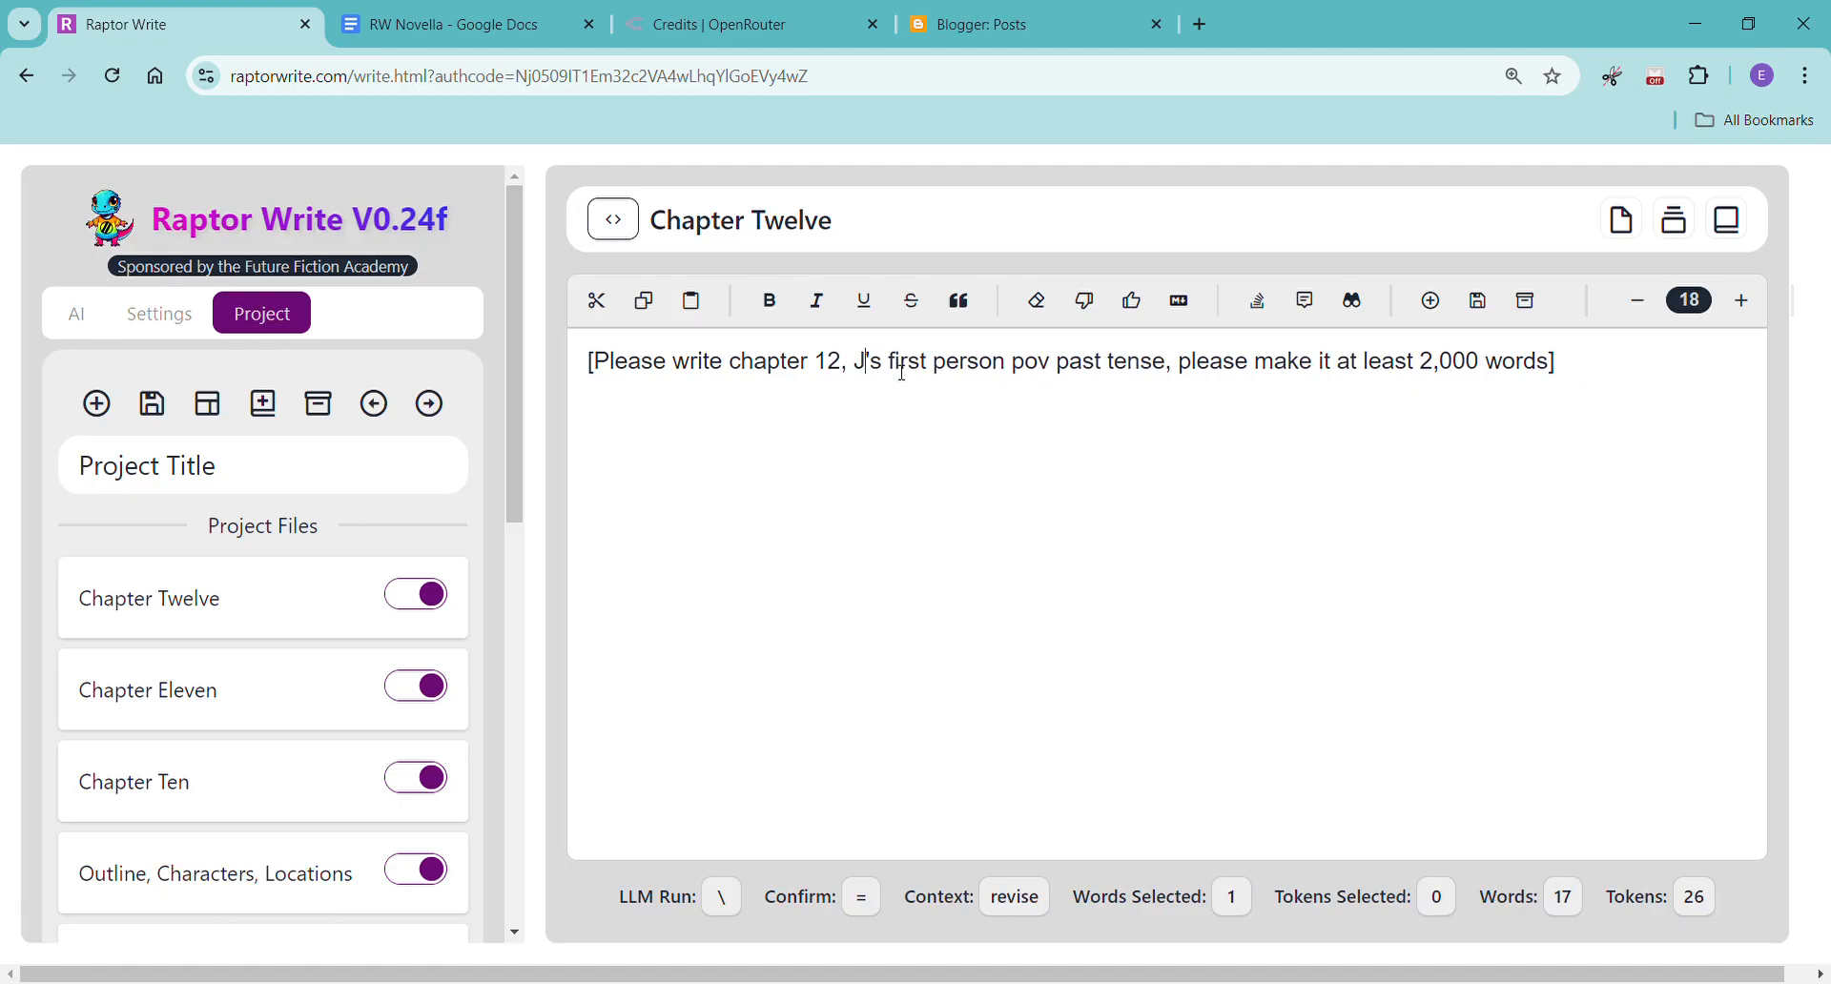
# Generate the Chapter Twelve text on a new line below the prompt with the Continue action.
pyautogui.press('Left')
pyautogui.press('Left')
pyautogui.press('Left')
pyautogui.press('Left')
pyautogui.press('Left')
pyautogui.press('Left')
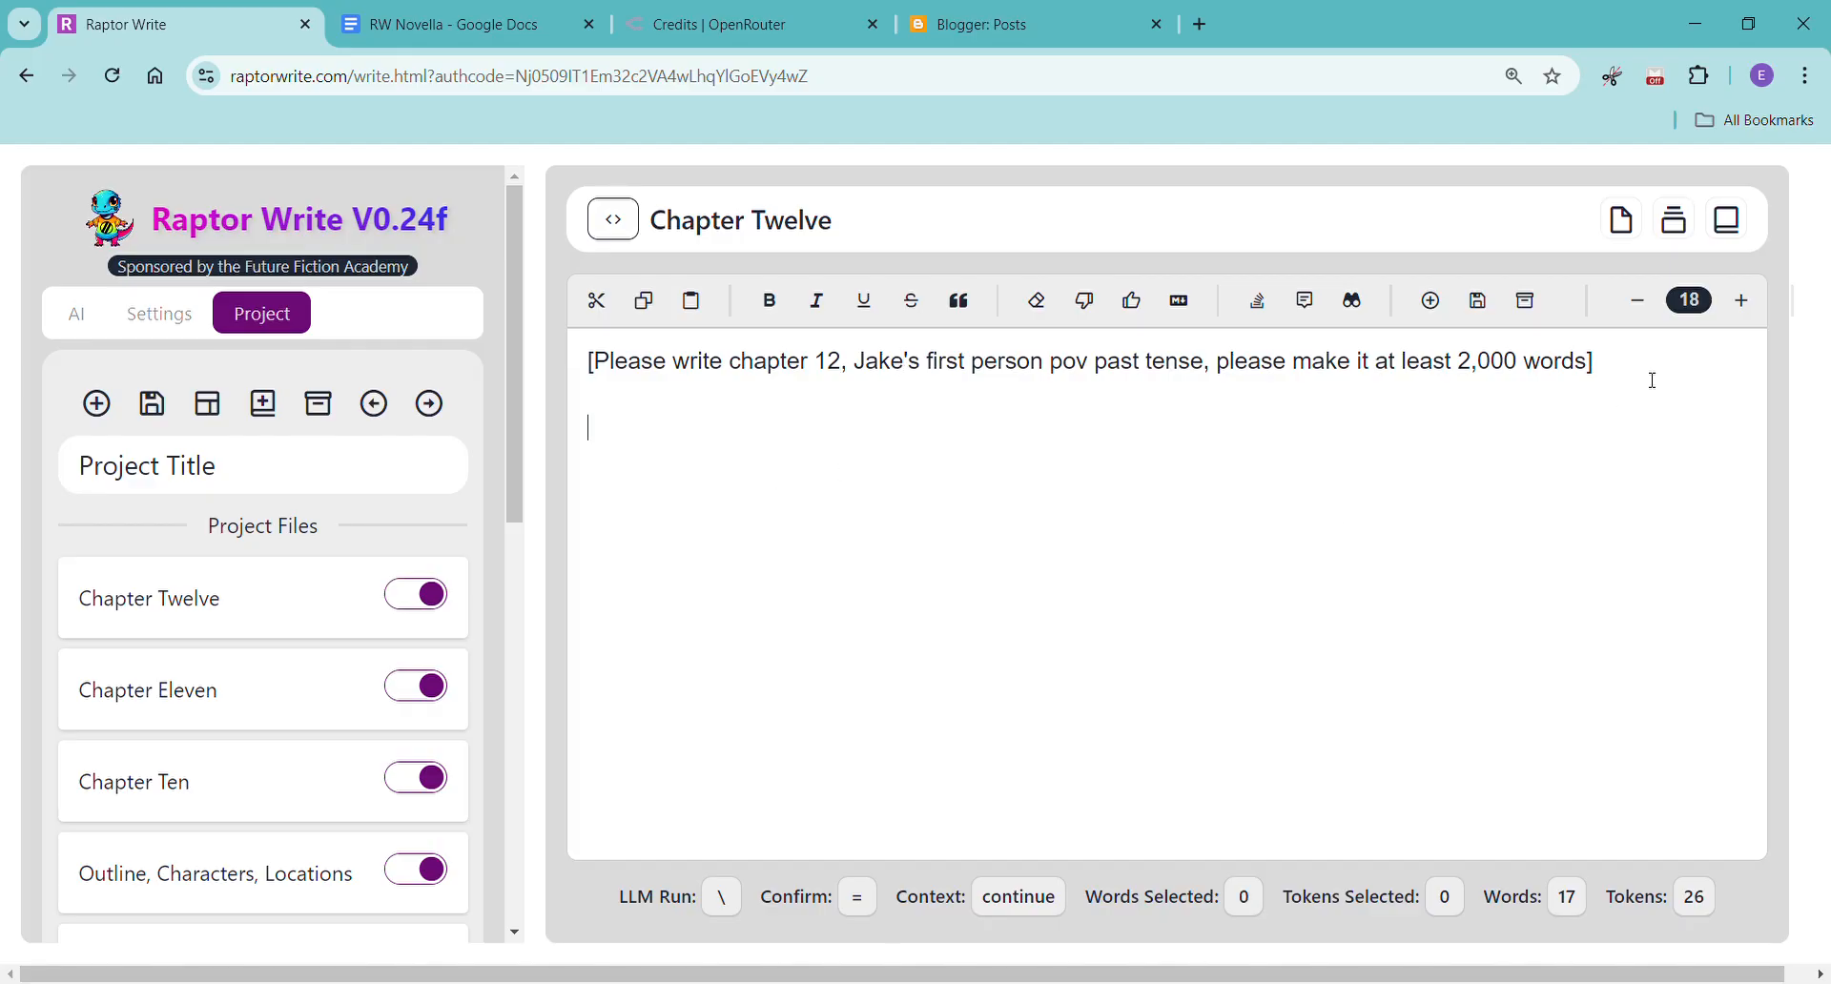
pyautogui.press('\\')
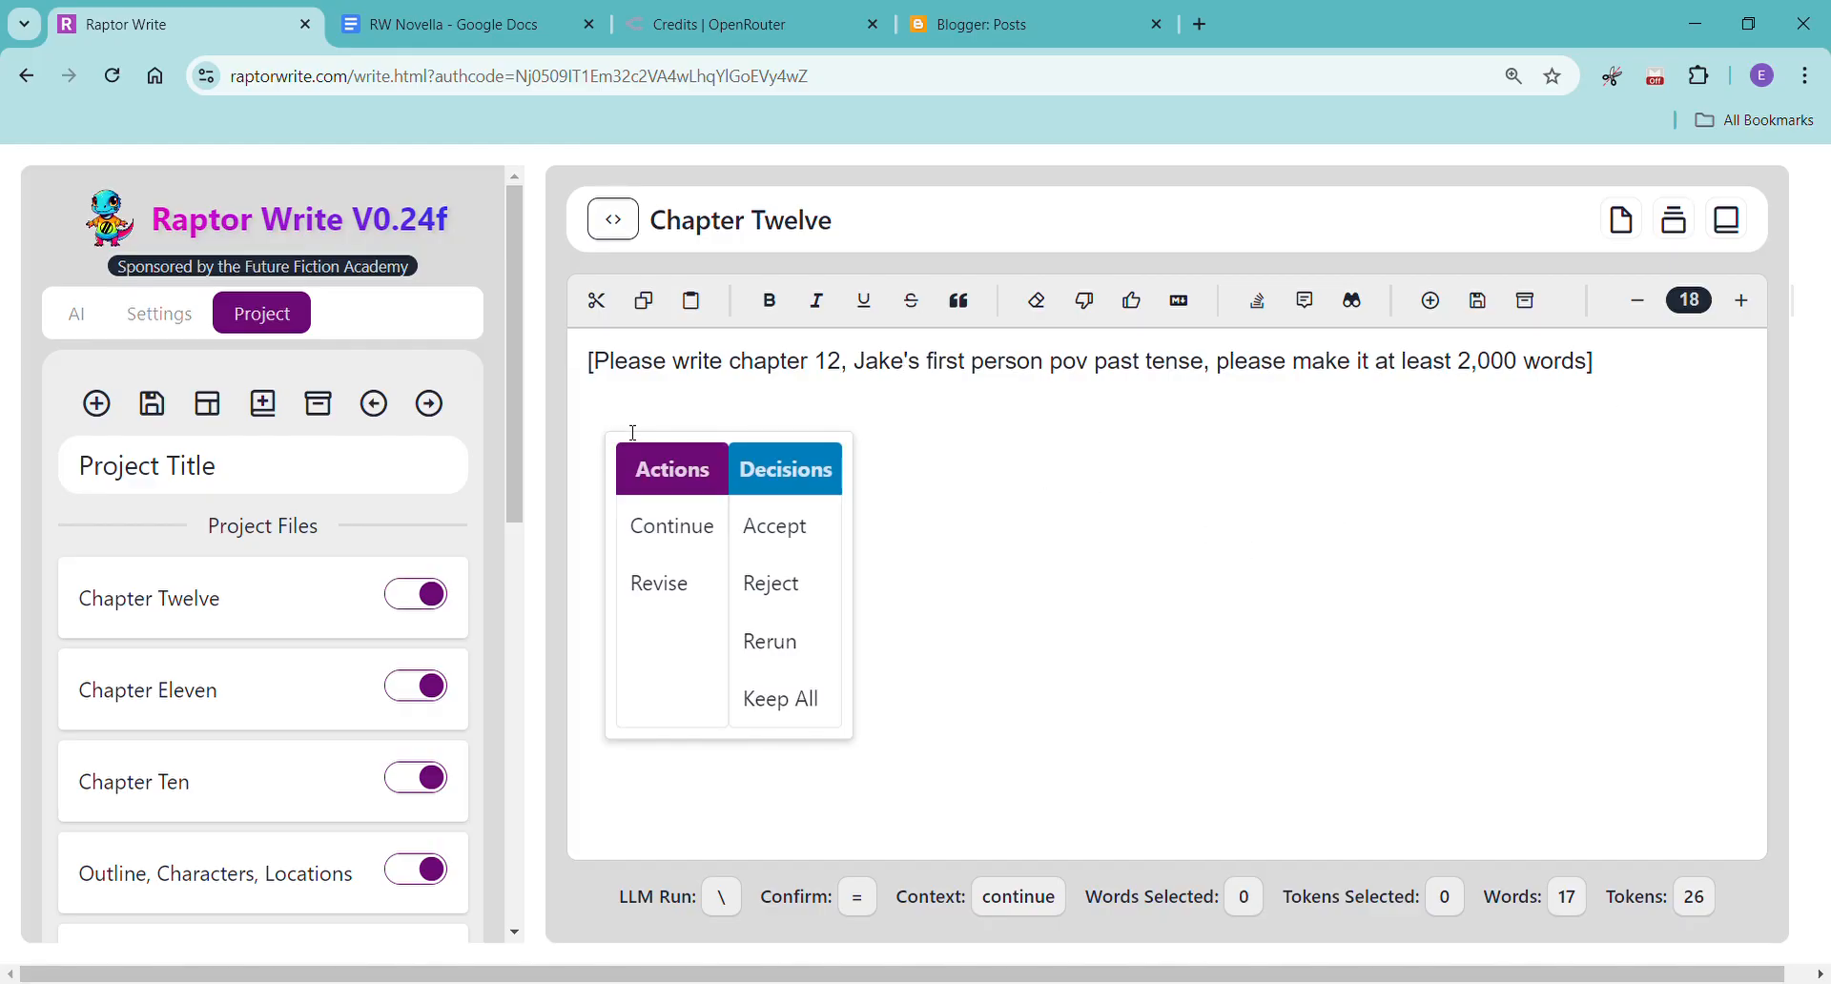
pyautogui.click(679, 528)
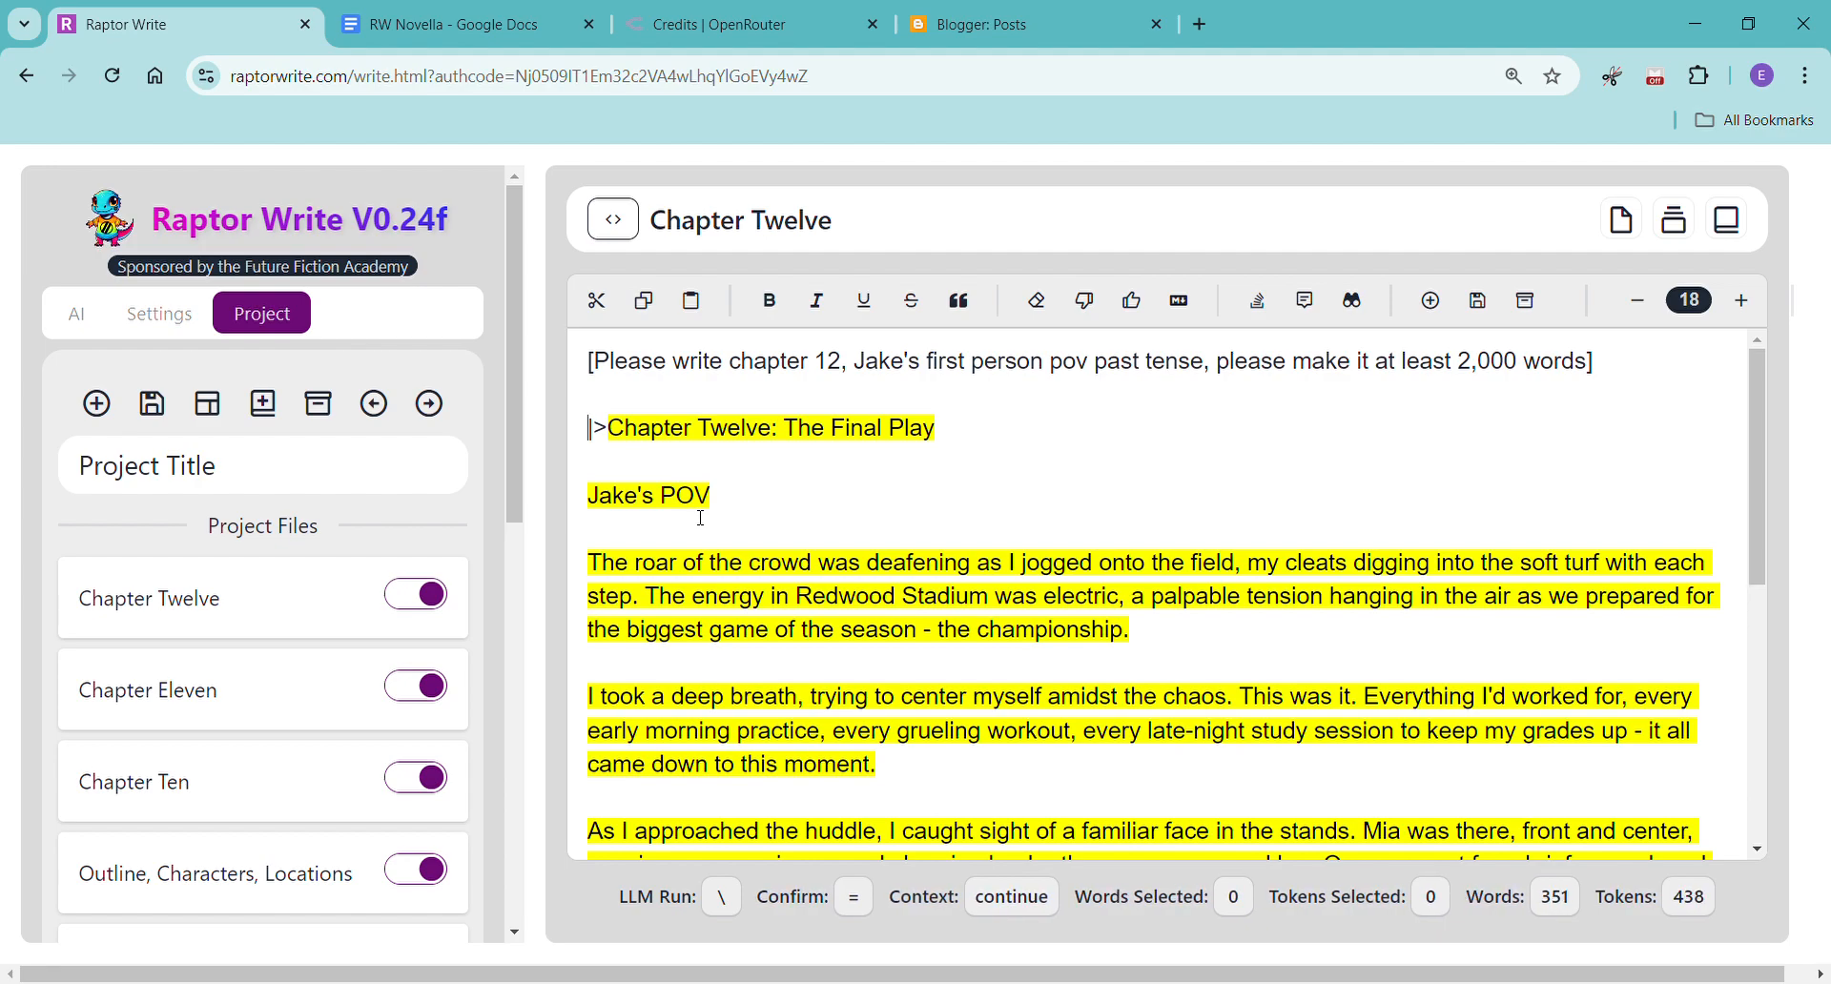
# Read through the Chapter Twelve text as it generates, following the championship game and Jake's lakeside talk with Mia.
pyautogui.scroll(-2, 763, 505)
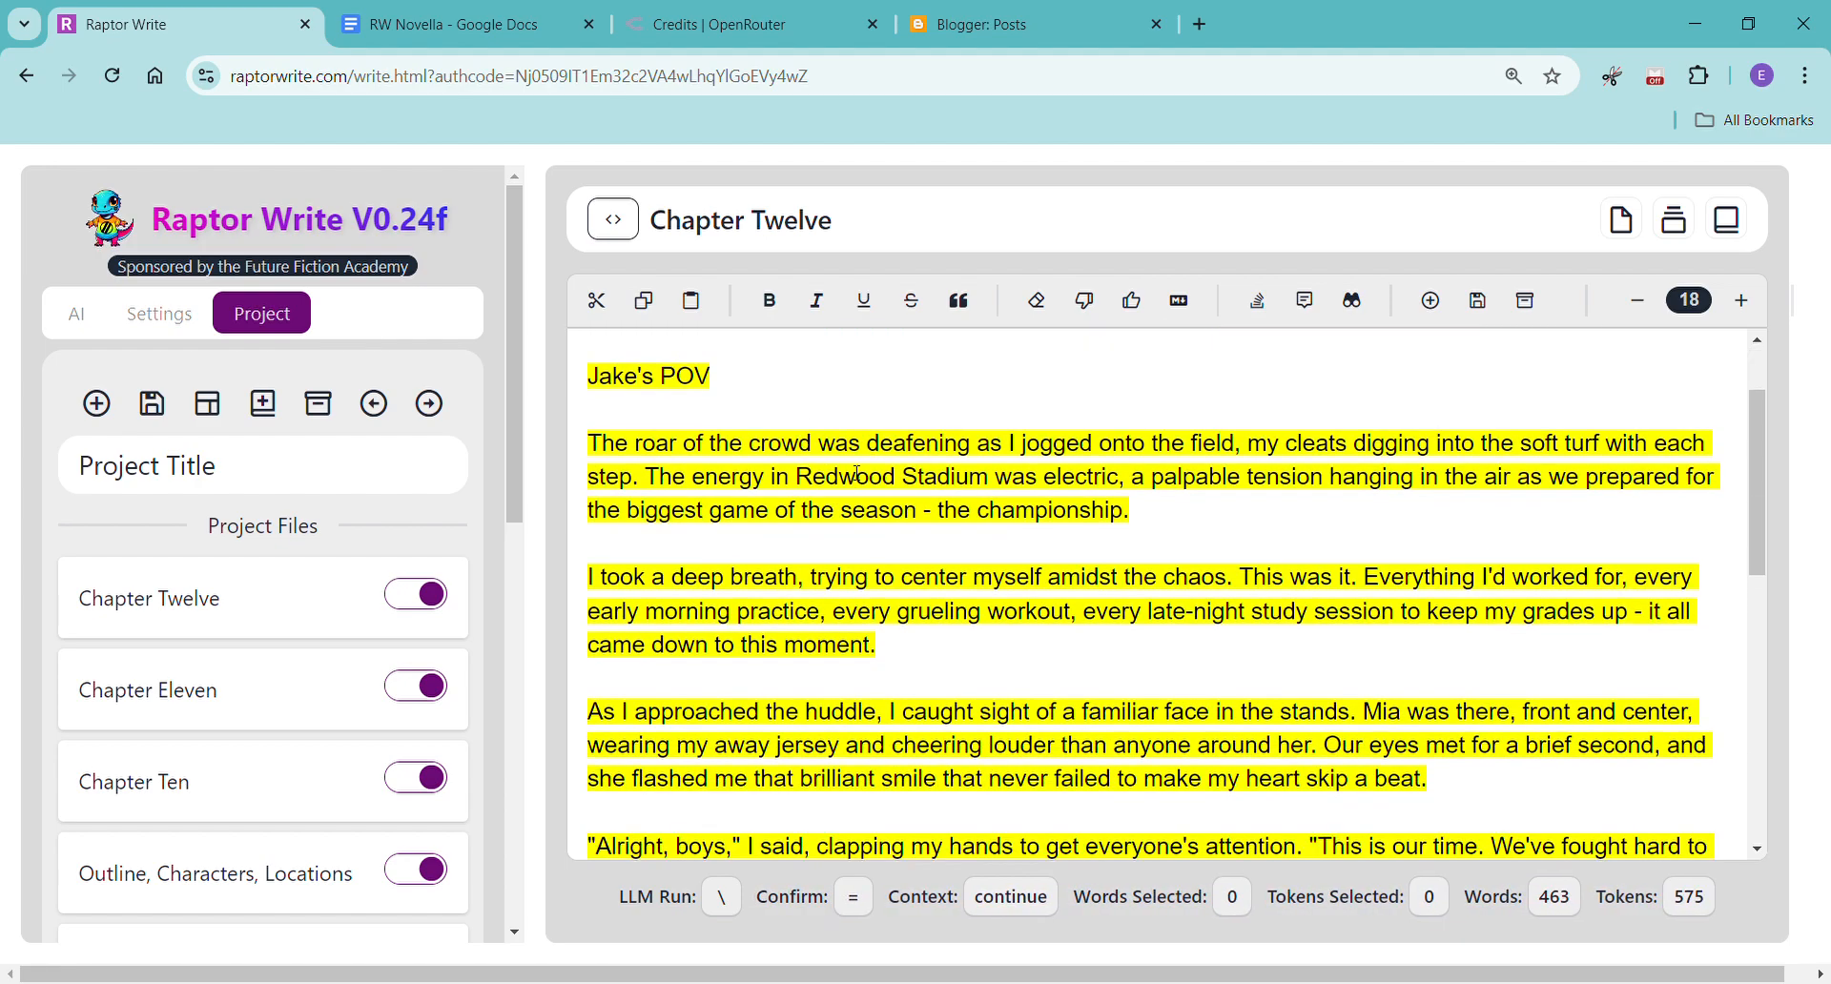
pyautogui.scroll(-4, 856, 474)
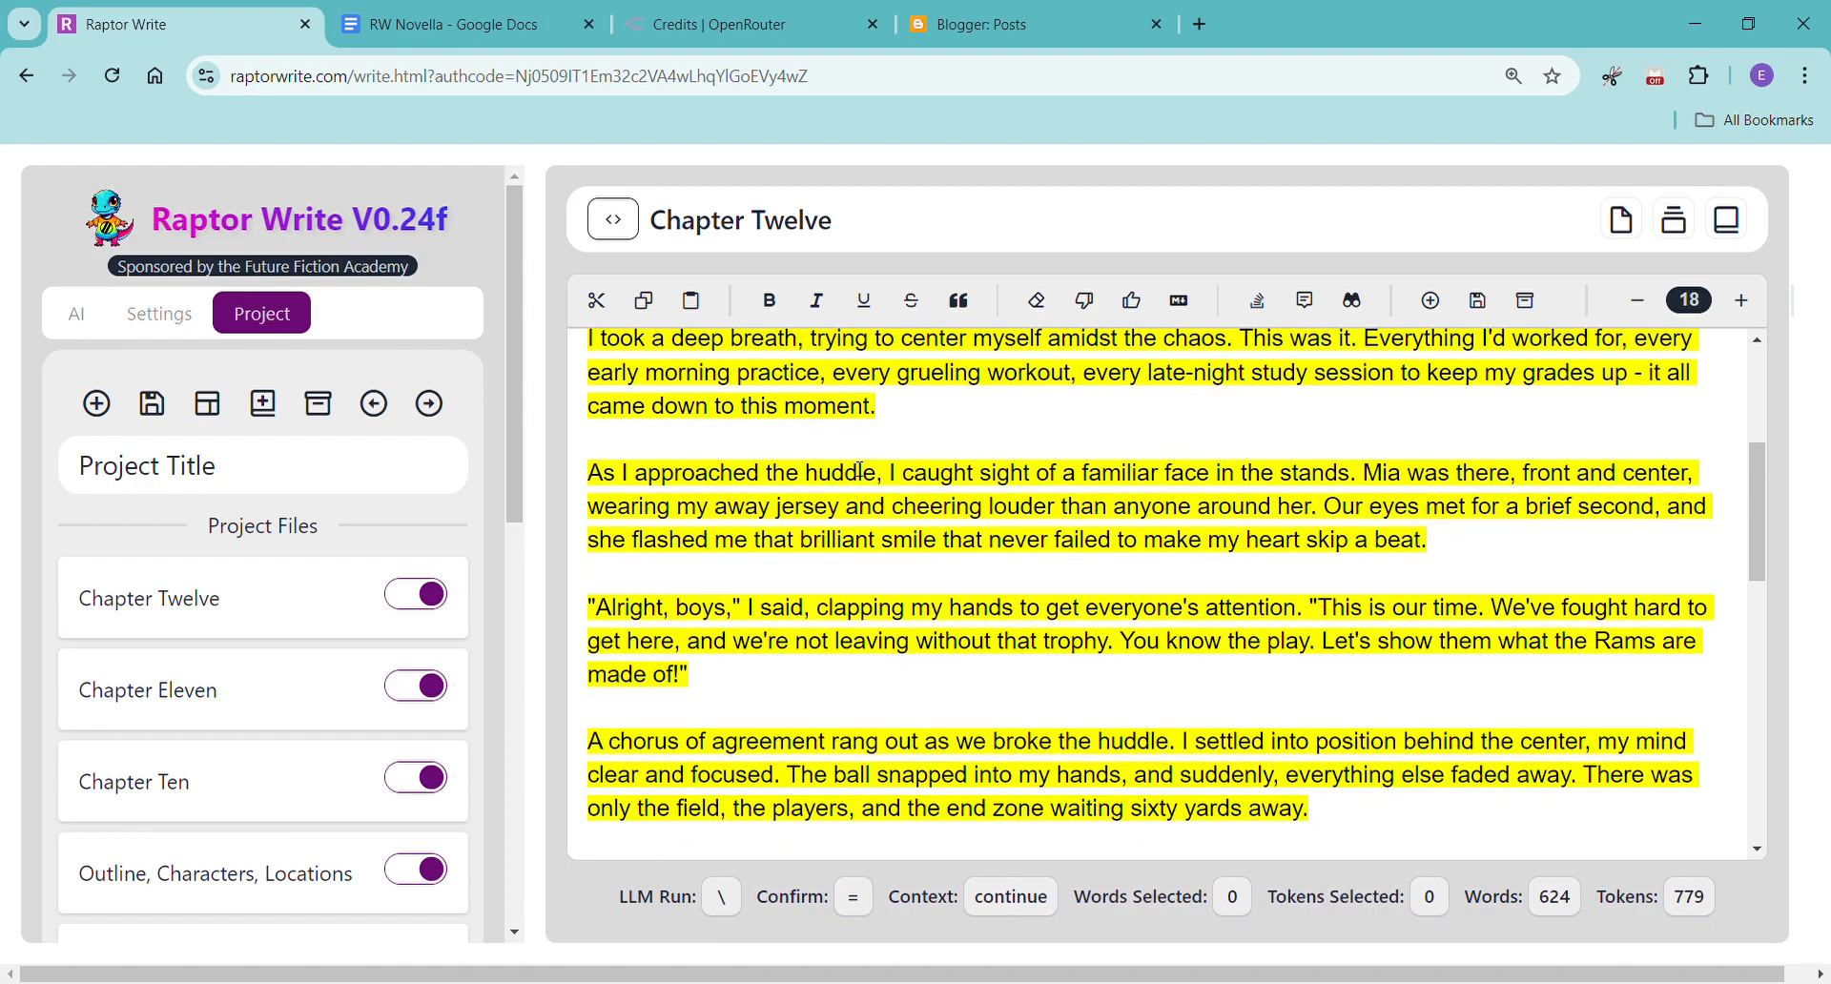
pyautogui.scroll(-5, 859, 469)
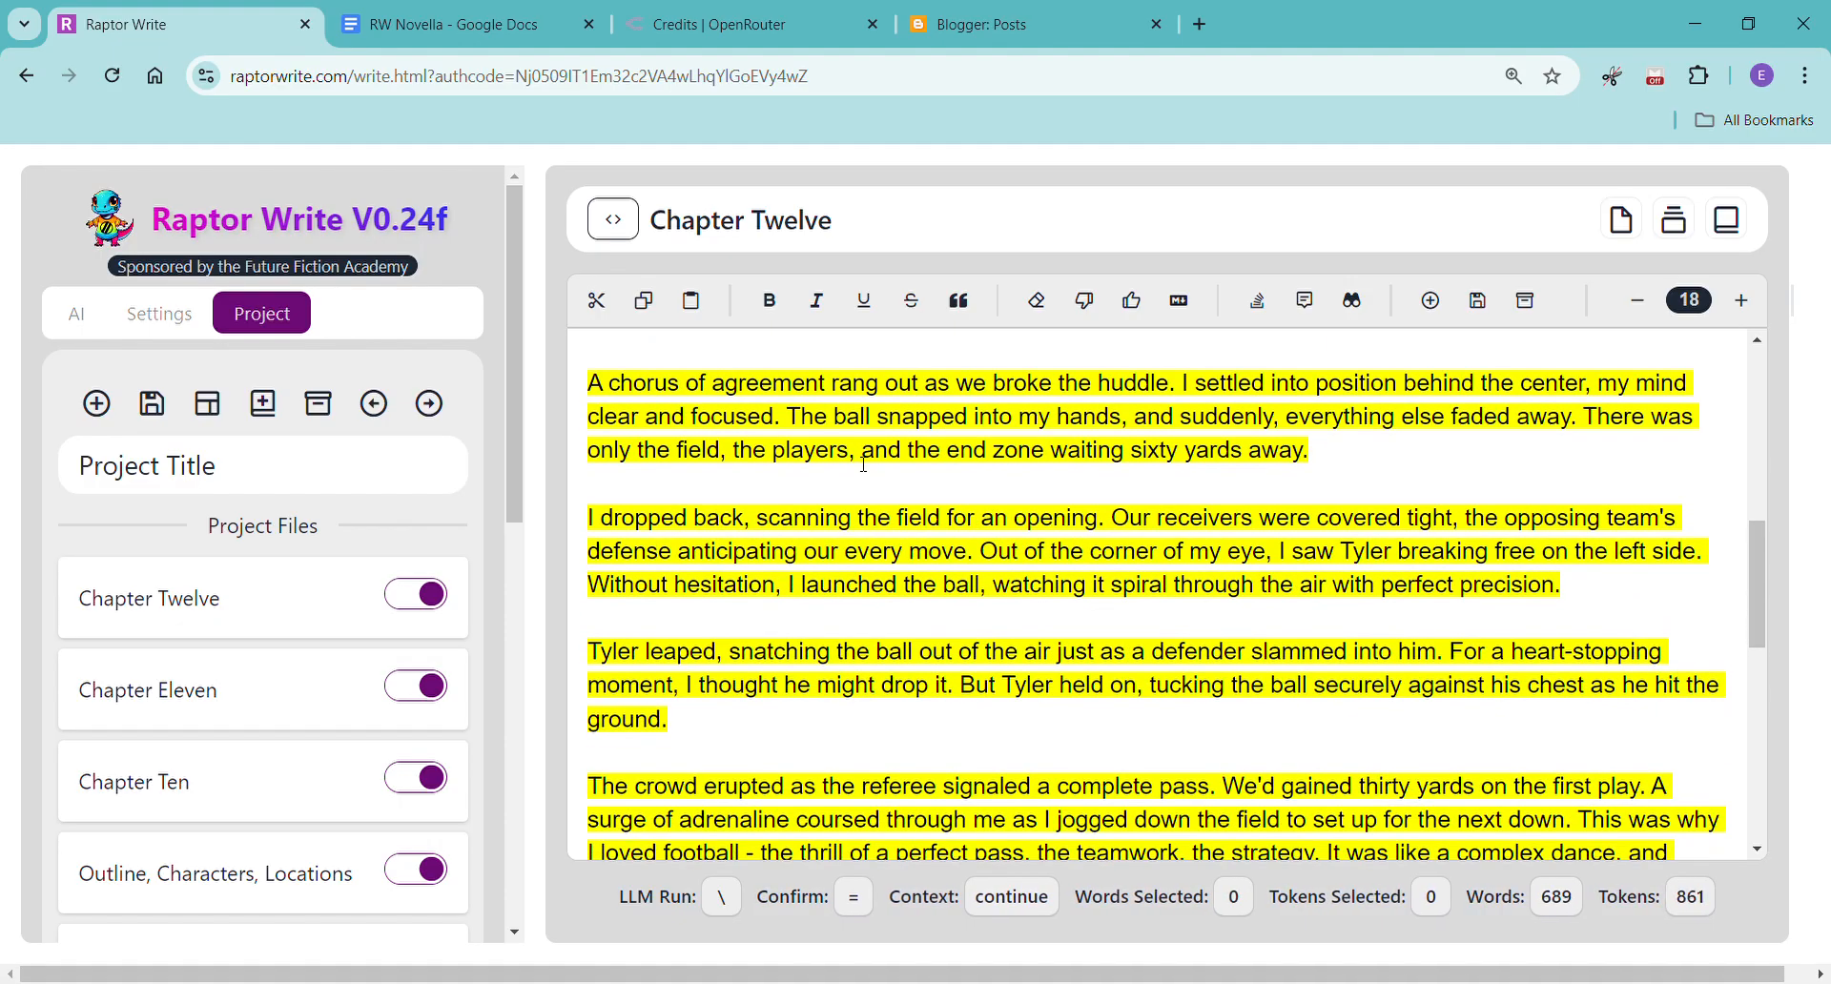
pyautogui.scroll(-8, 864, 464)
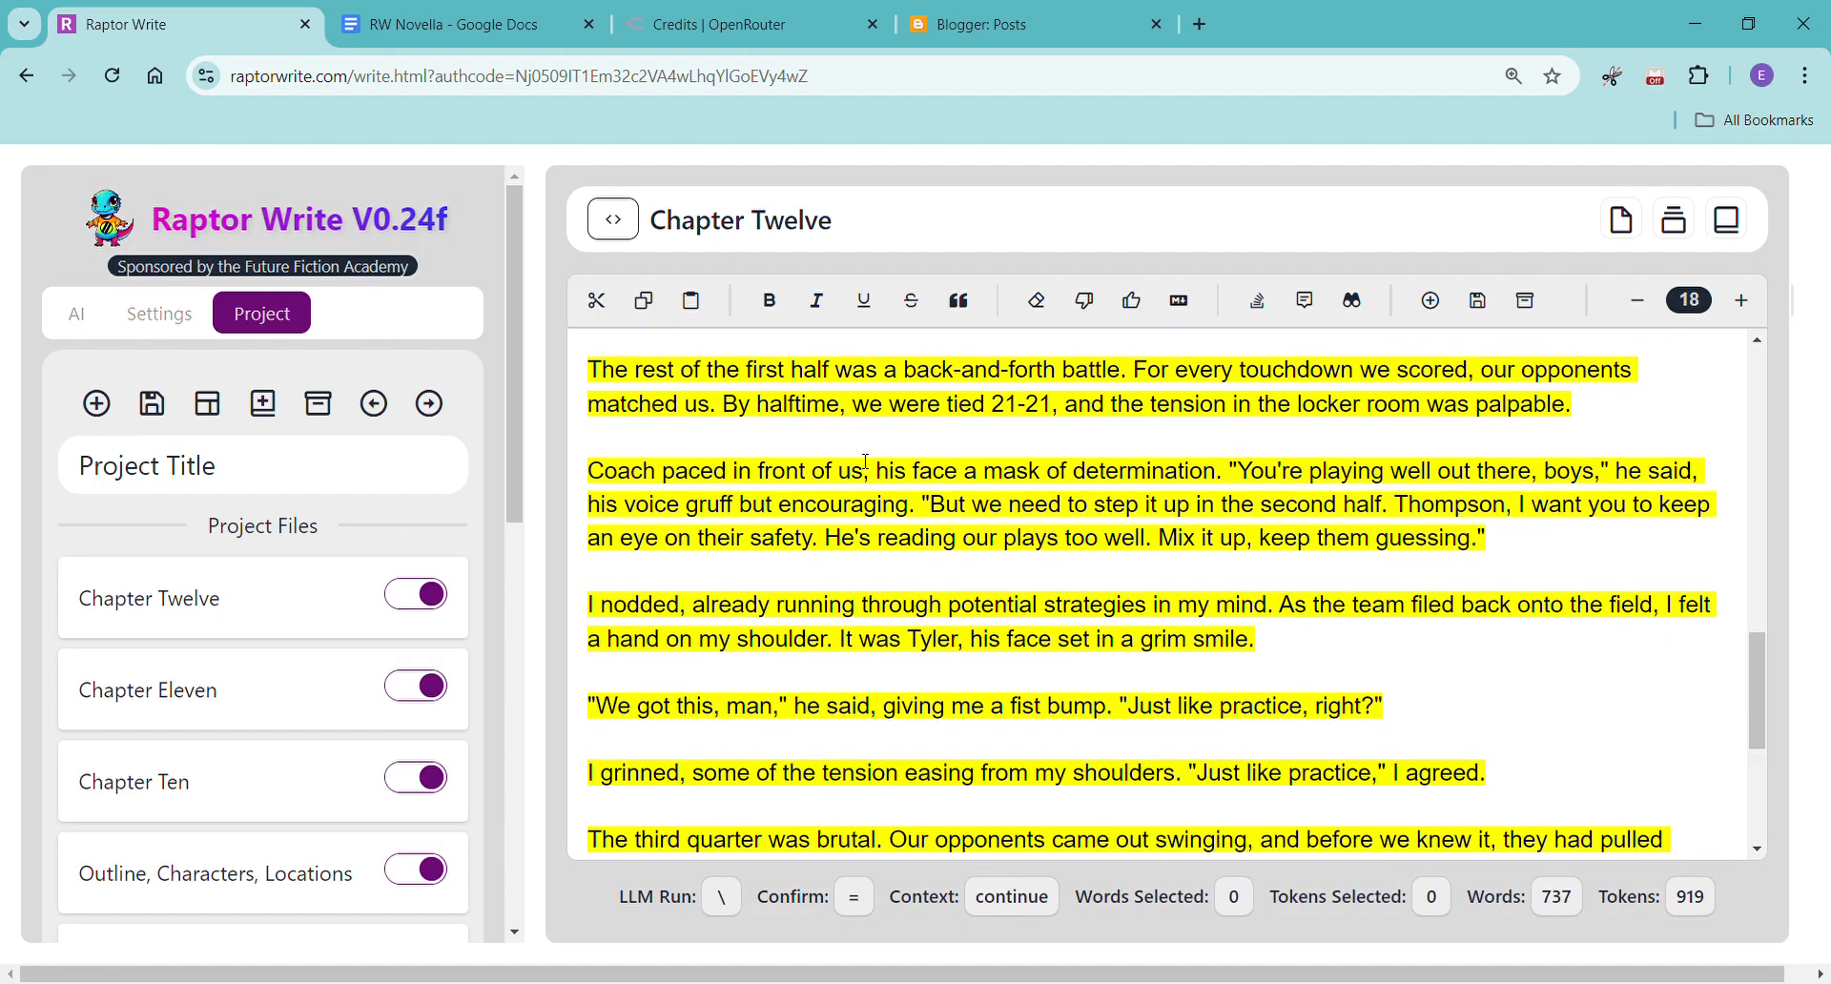
pyautogui.scroll(-2, 866, 462)
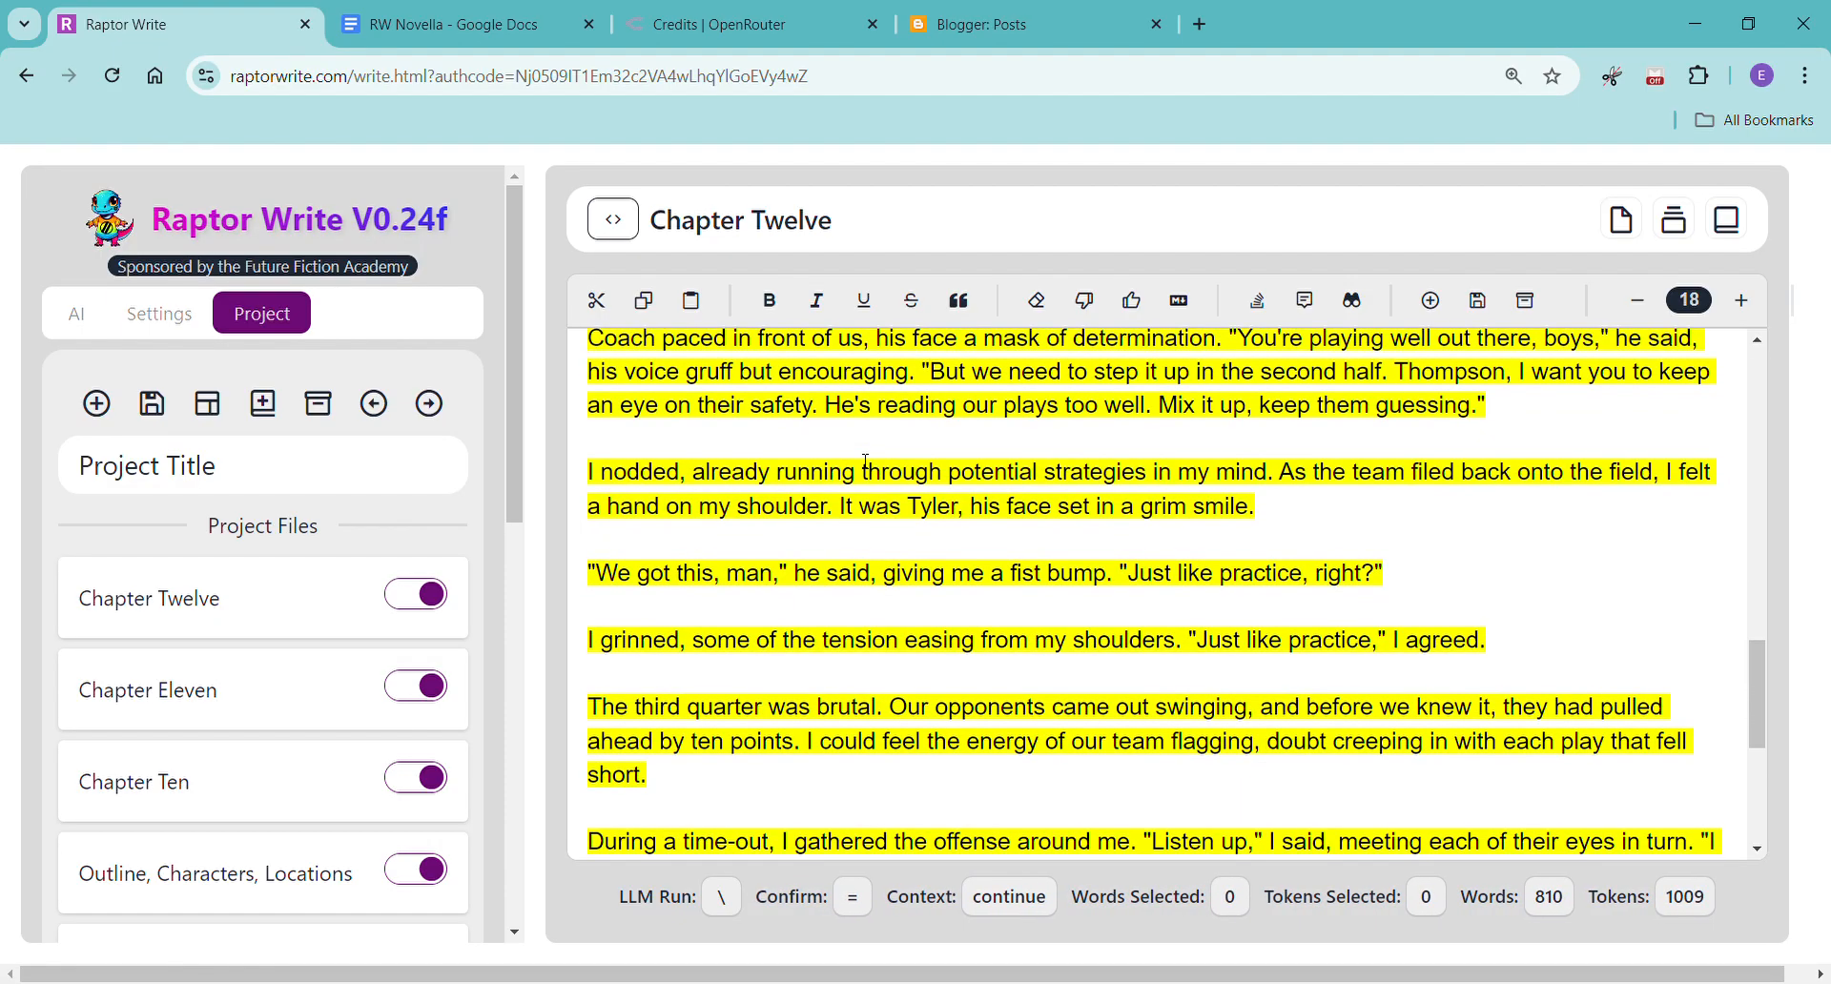
pyautogui.scroll(-5, 866, 462)
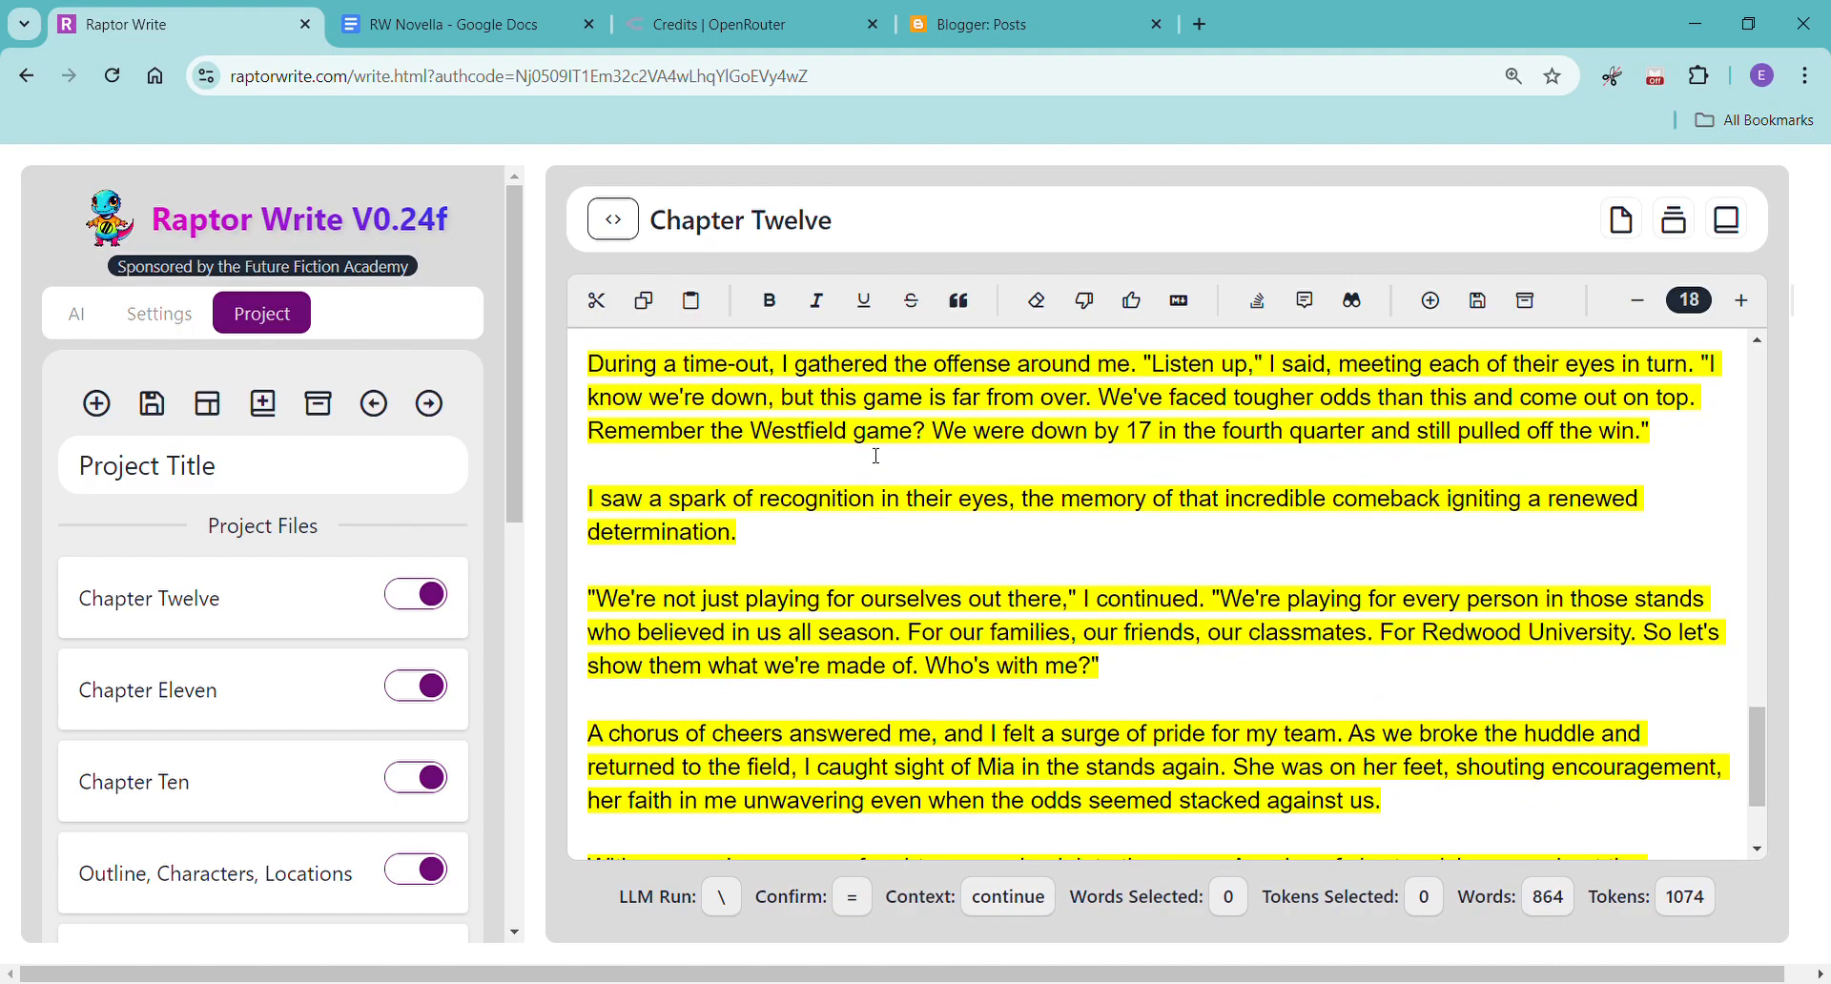
pyautogui.scroll(-3, 876, 456)
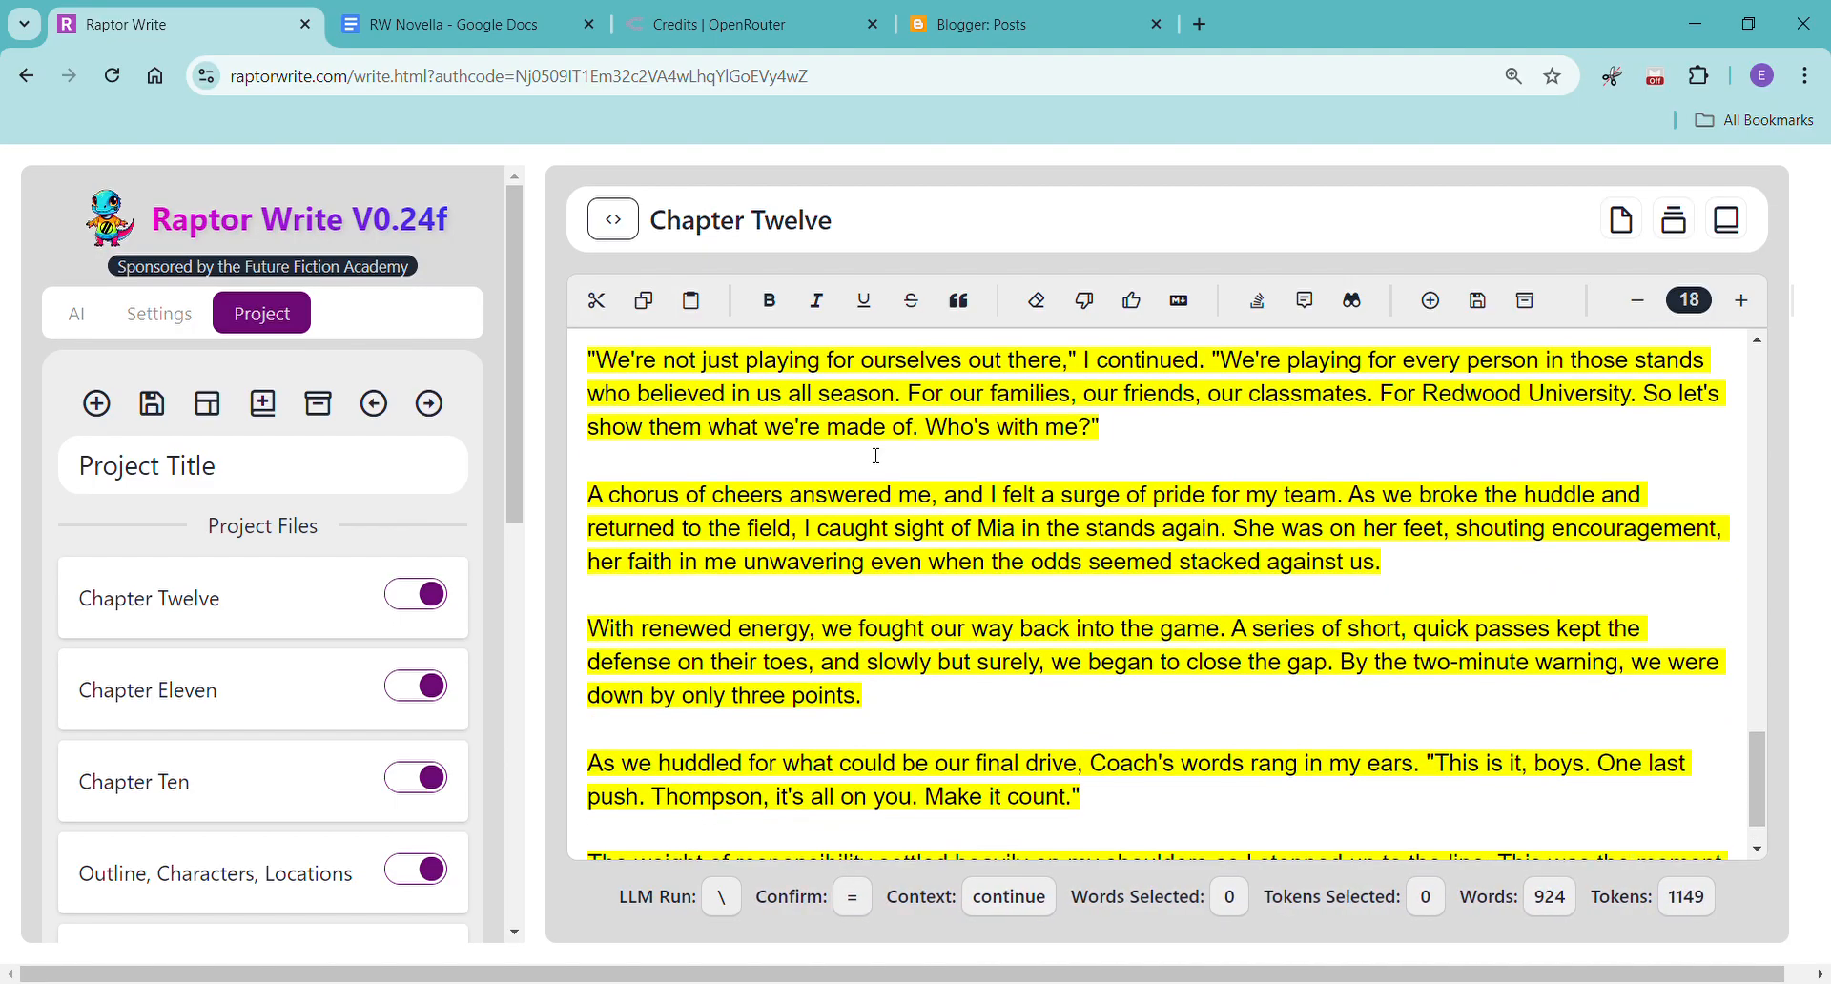
pyautogui.scroll(-2, 876, 456)
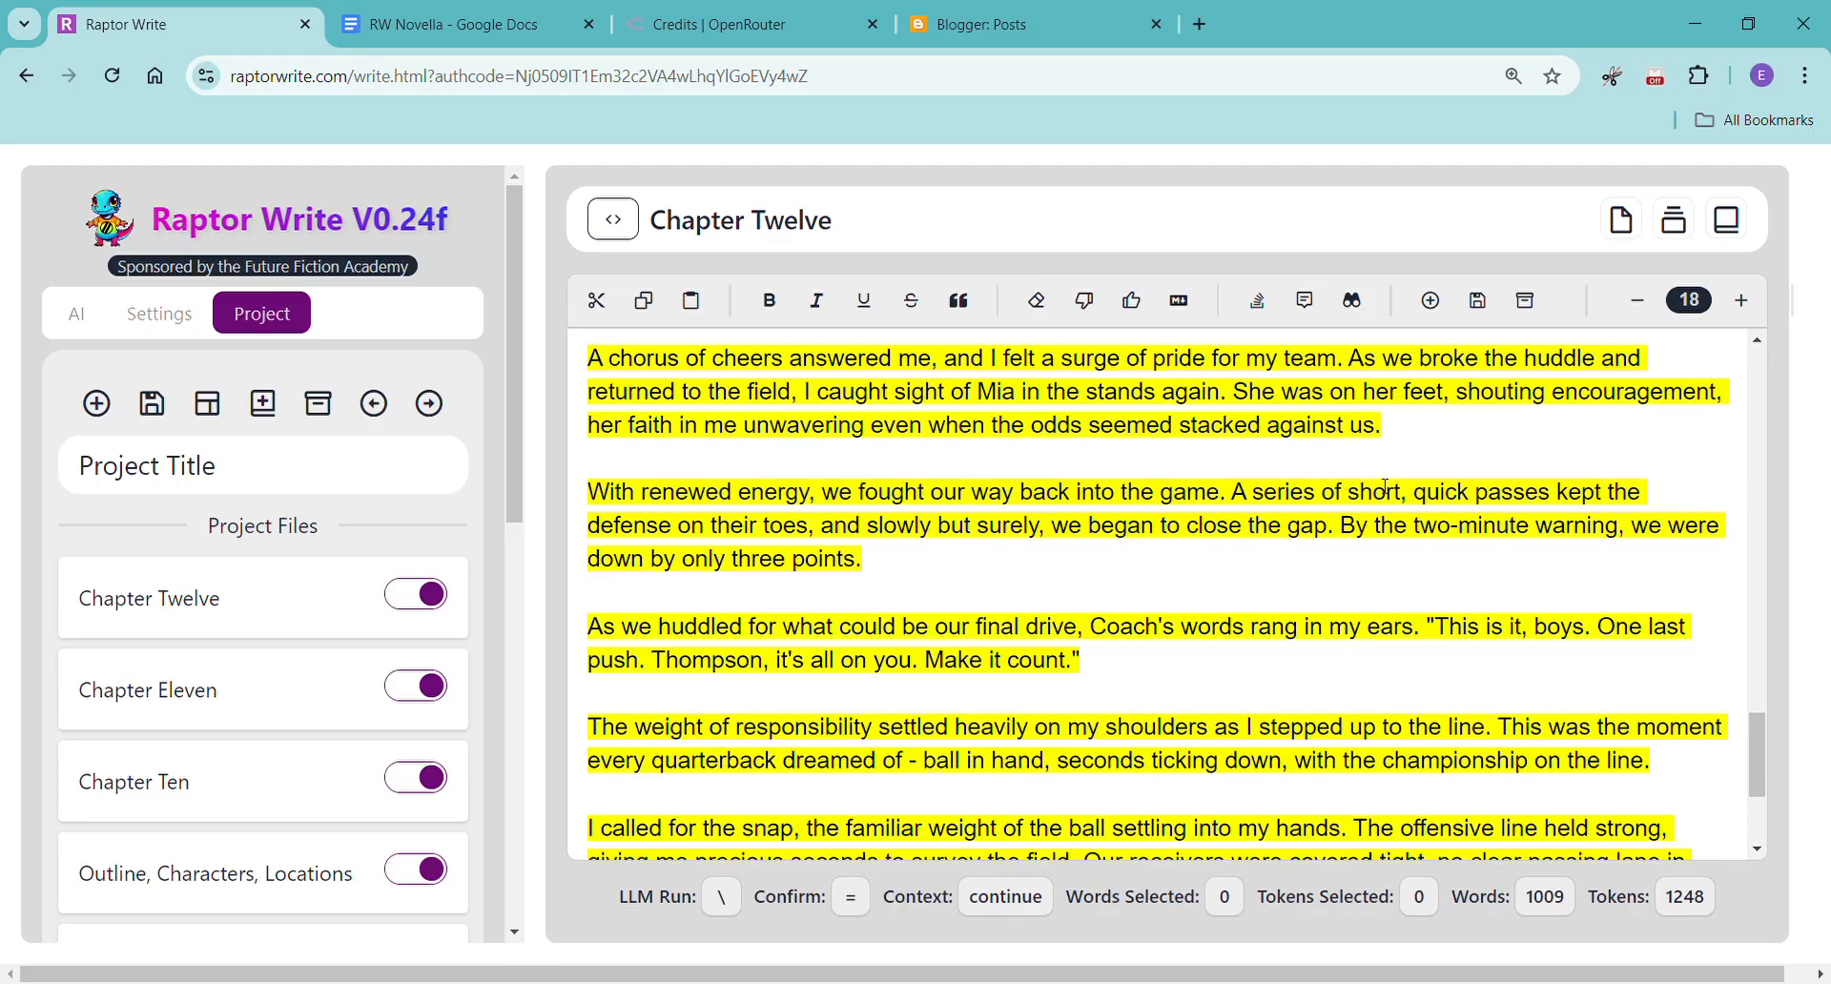
pyautogui.scroll(-3, 1630, 568)
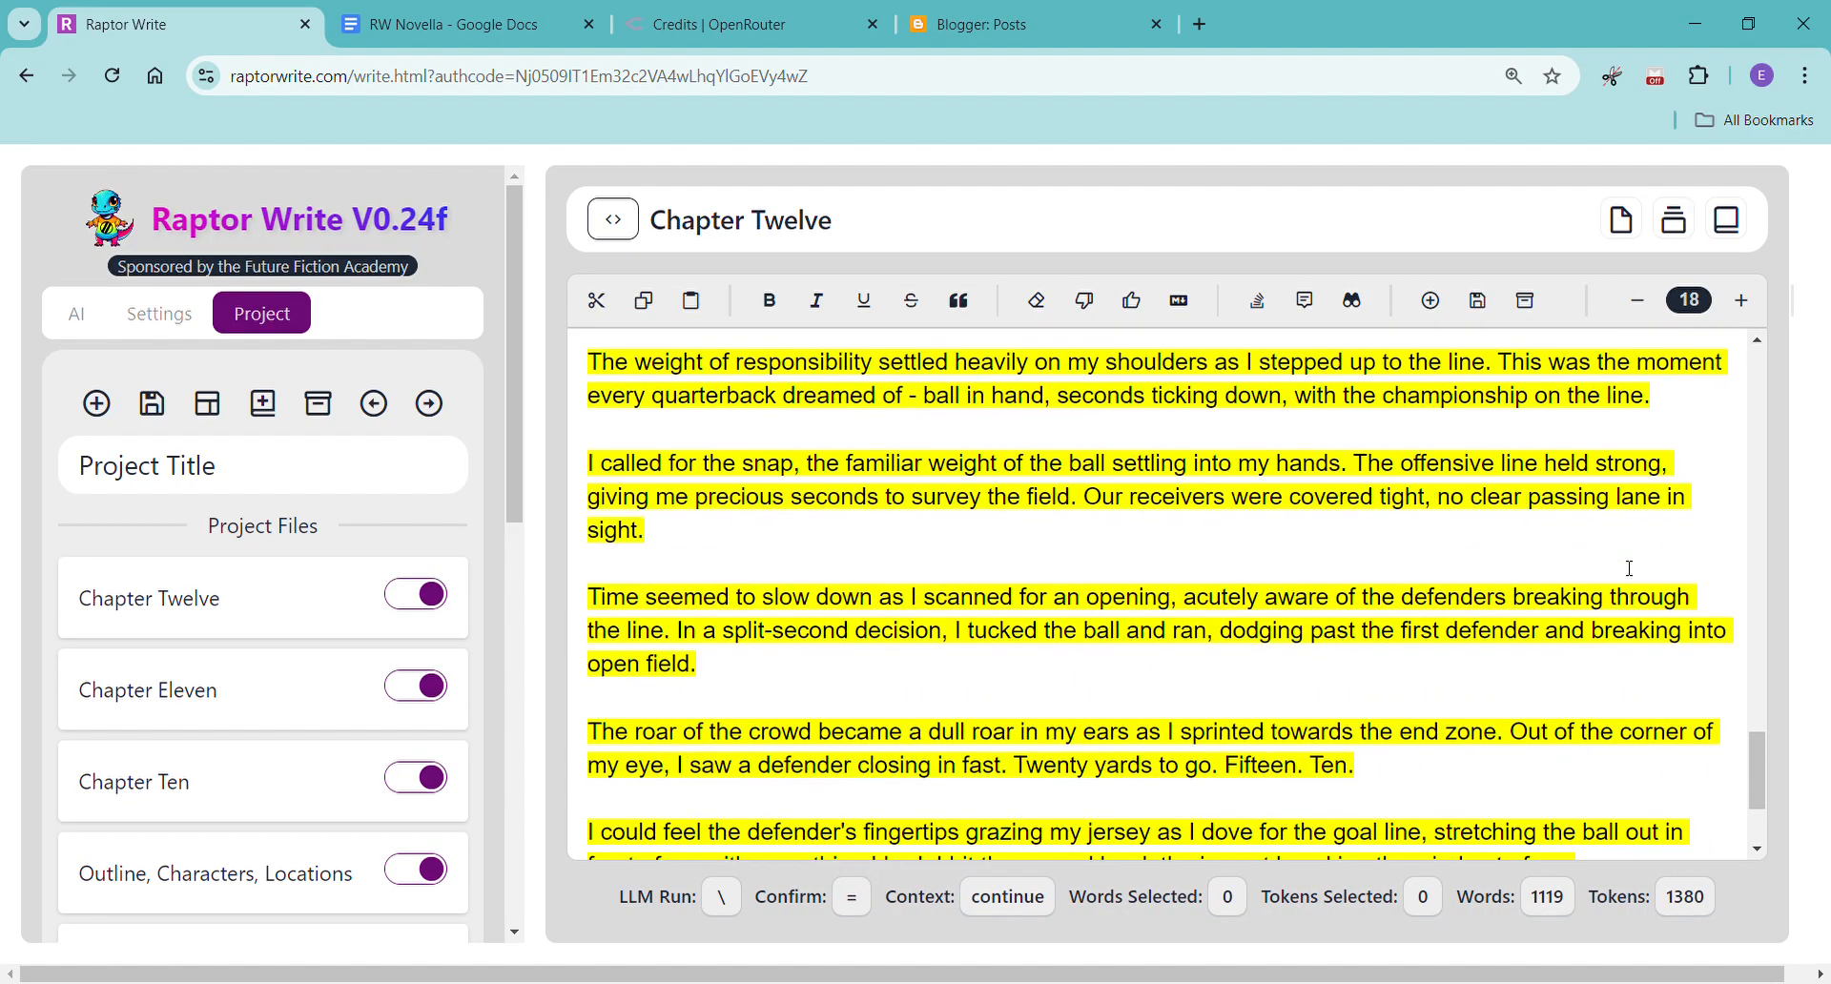
pyautogui.scroll(-2, 1630, 568)
pyautogui.scroll(-2, 1630, 568)
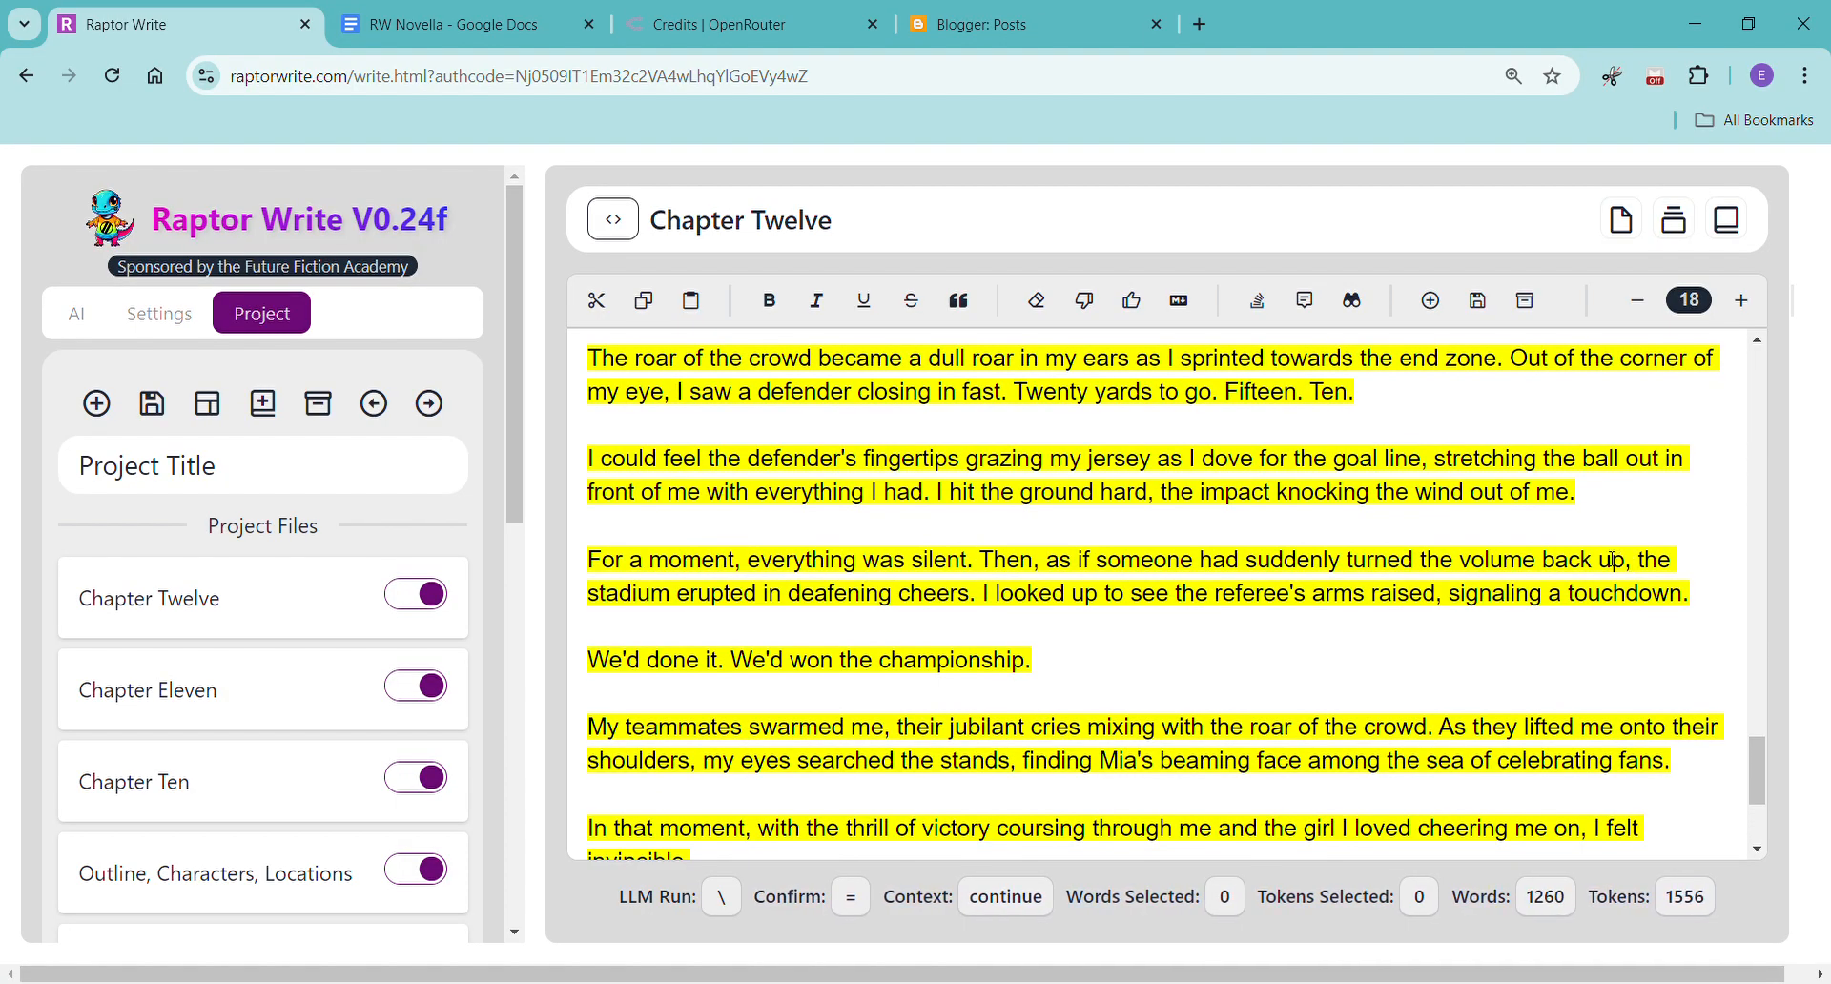
pyautogui.scroll(-2, 1610, 557)
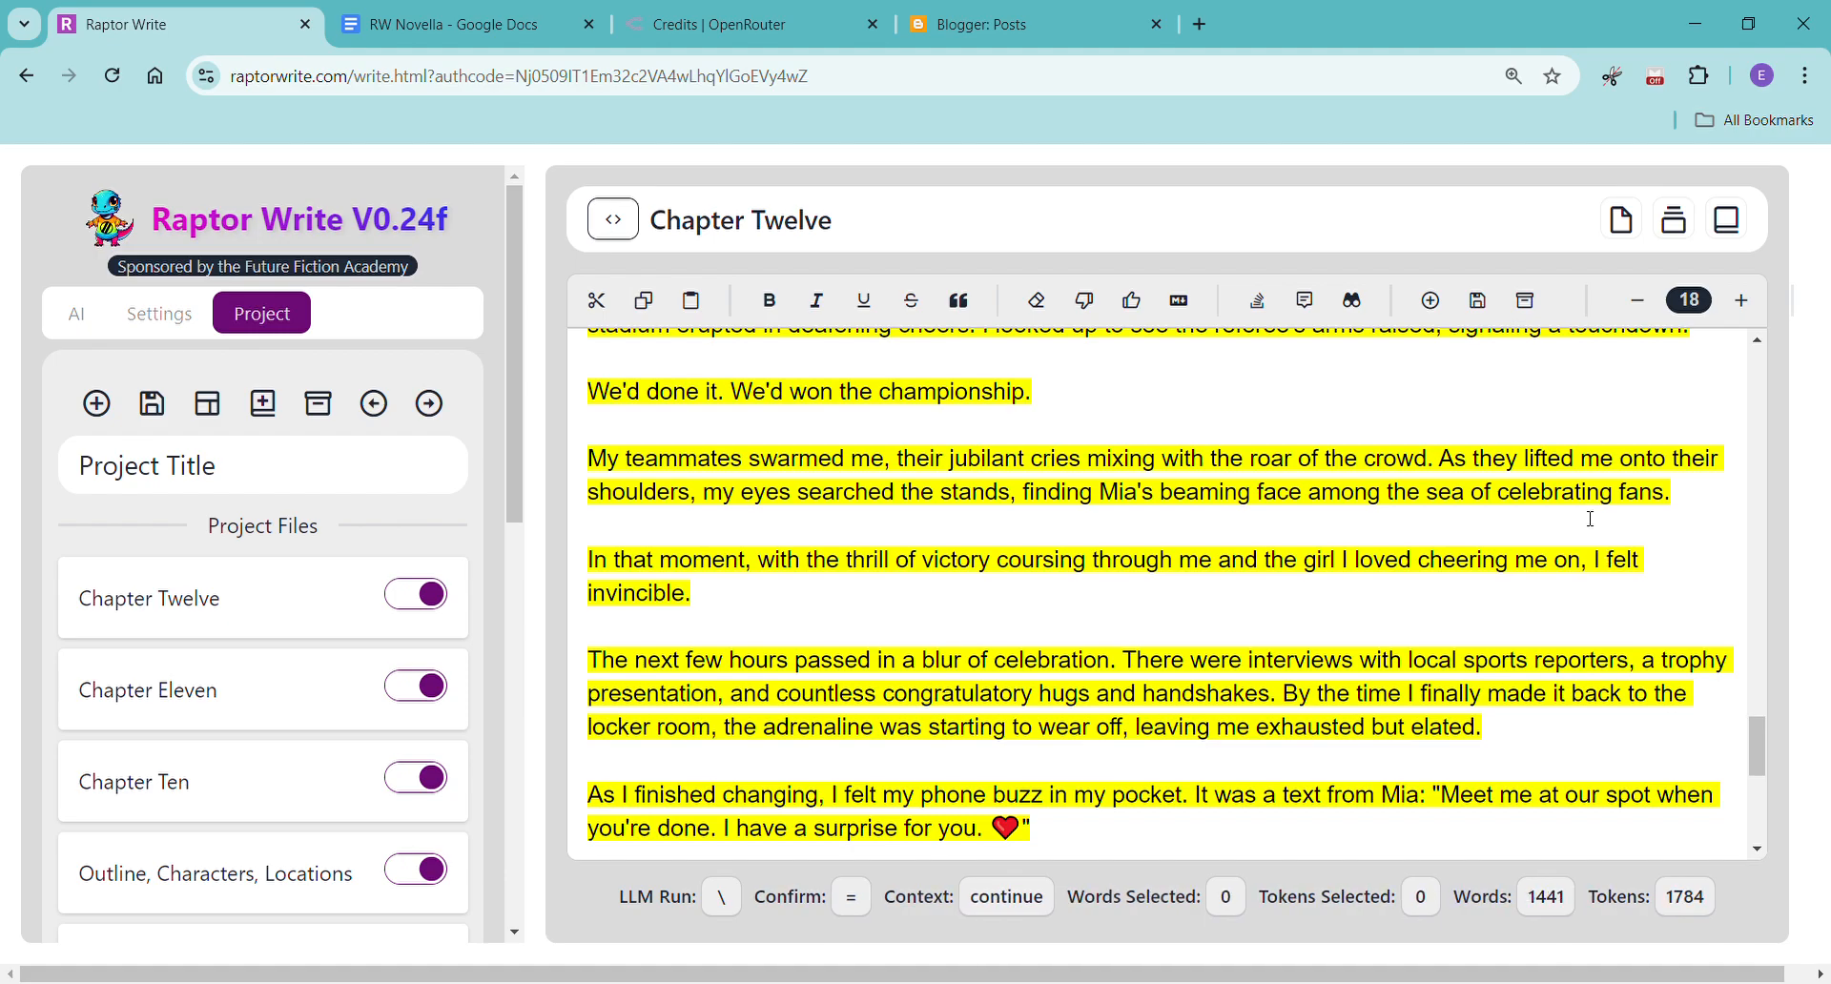
pyautogui.scroll(-2, 1591, 519)
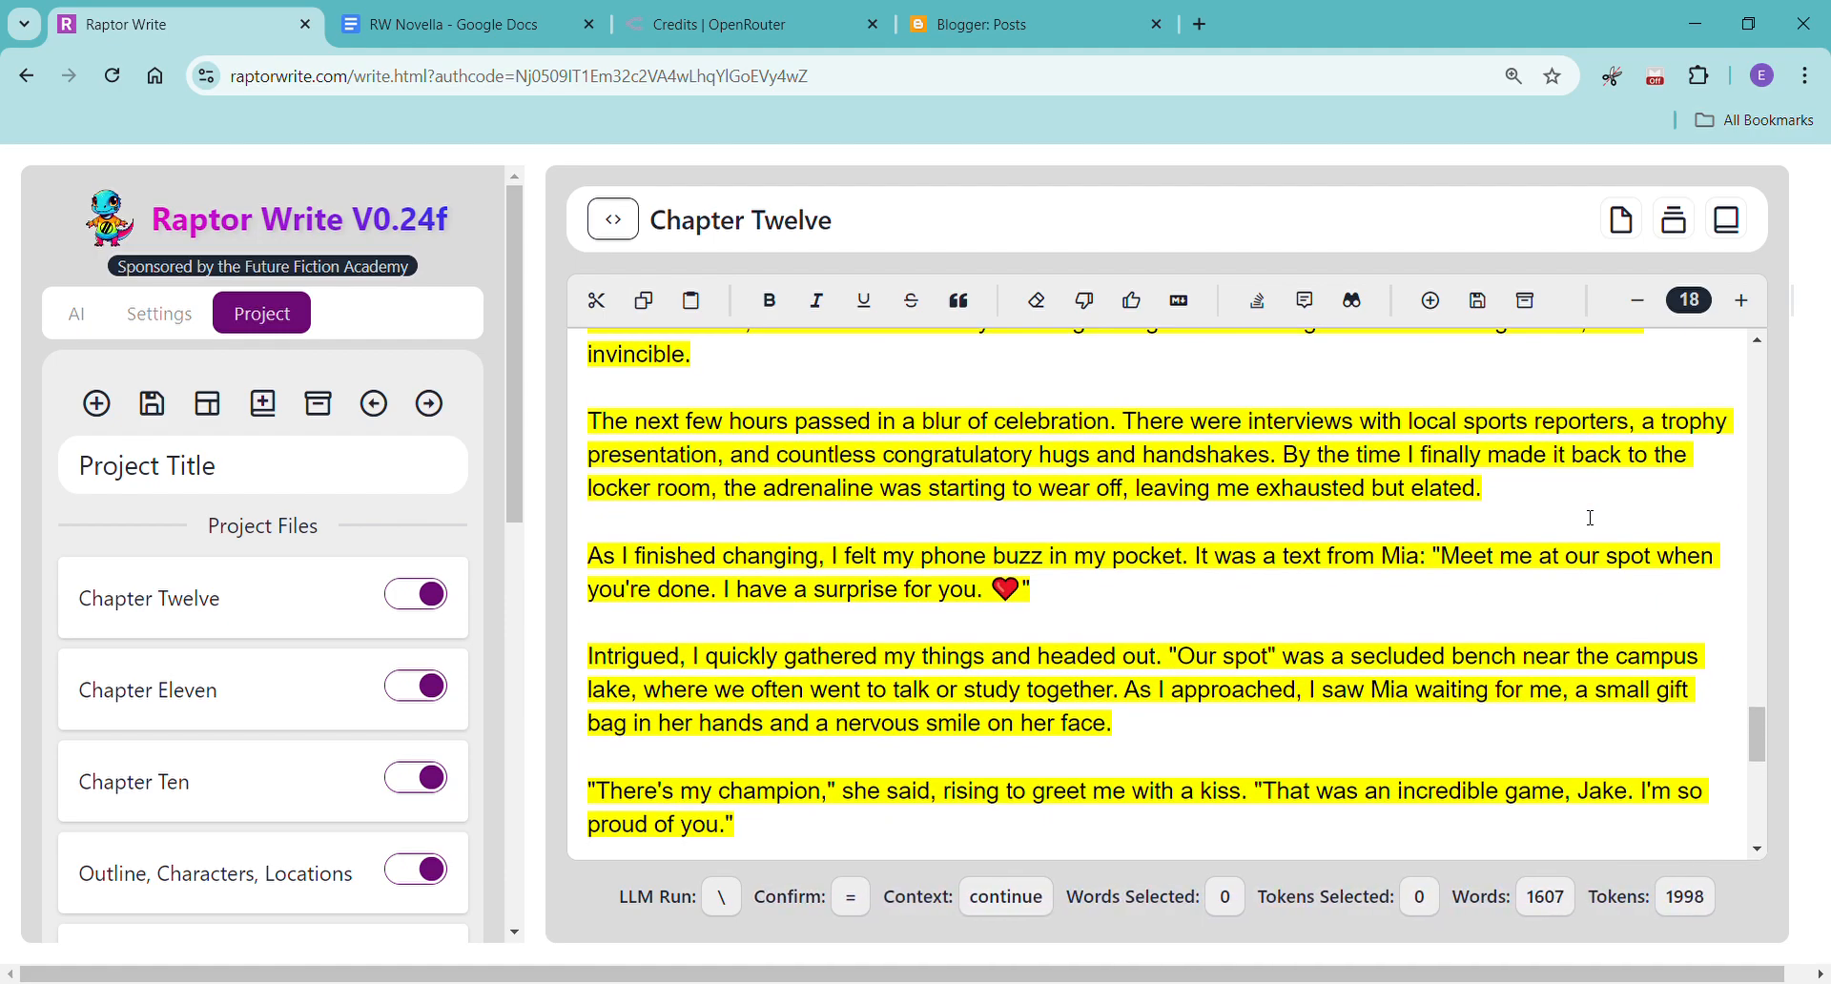
pyautogui.scroll(-4, 1591, 519)
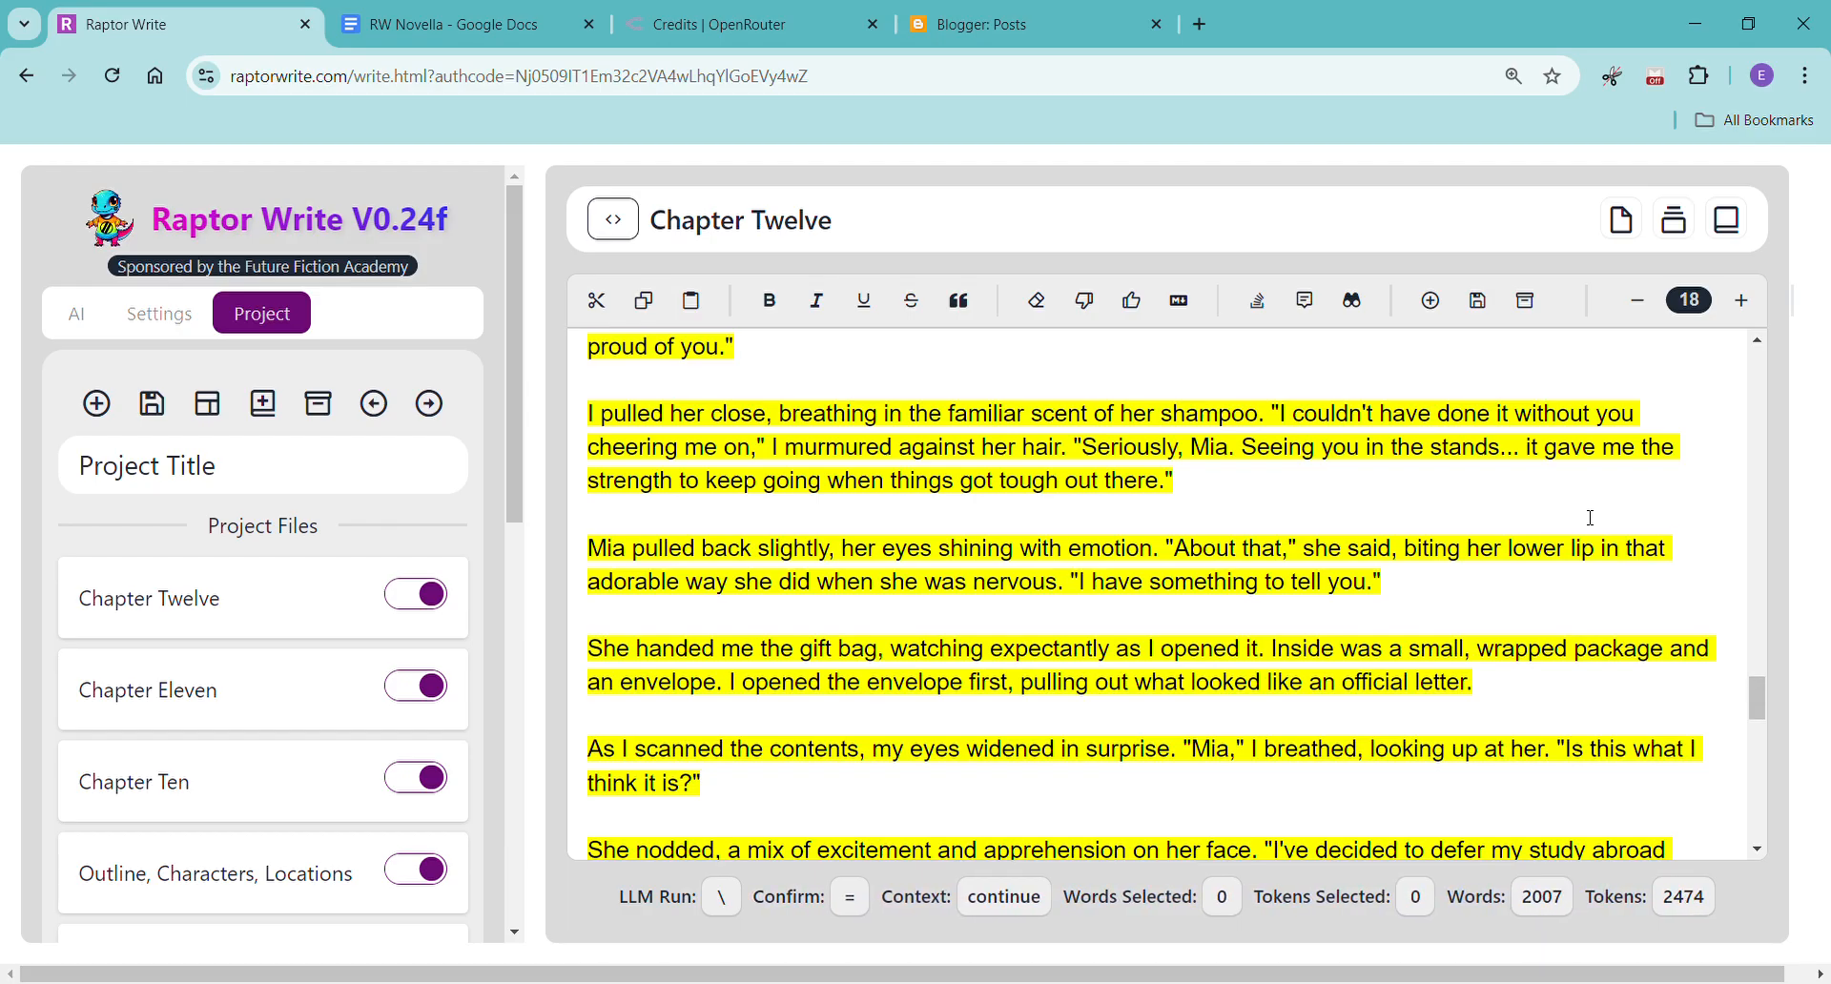
pyautogui.scroll(-1, 1591, 518)
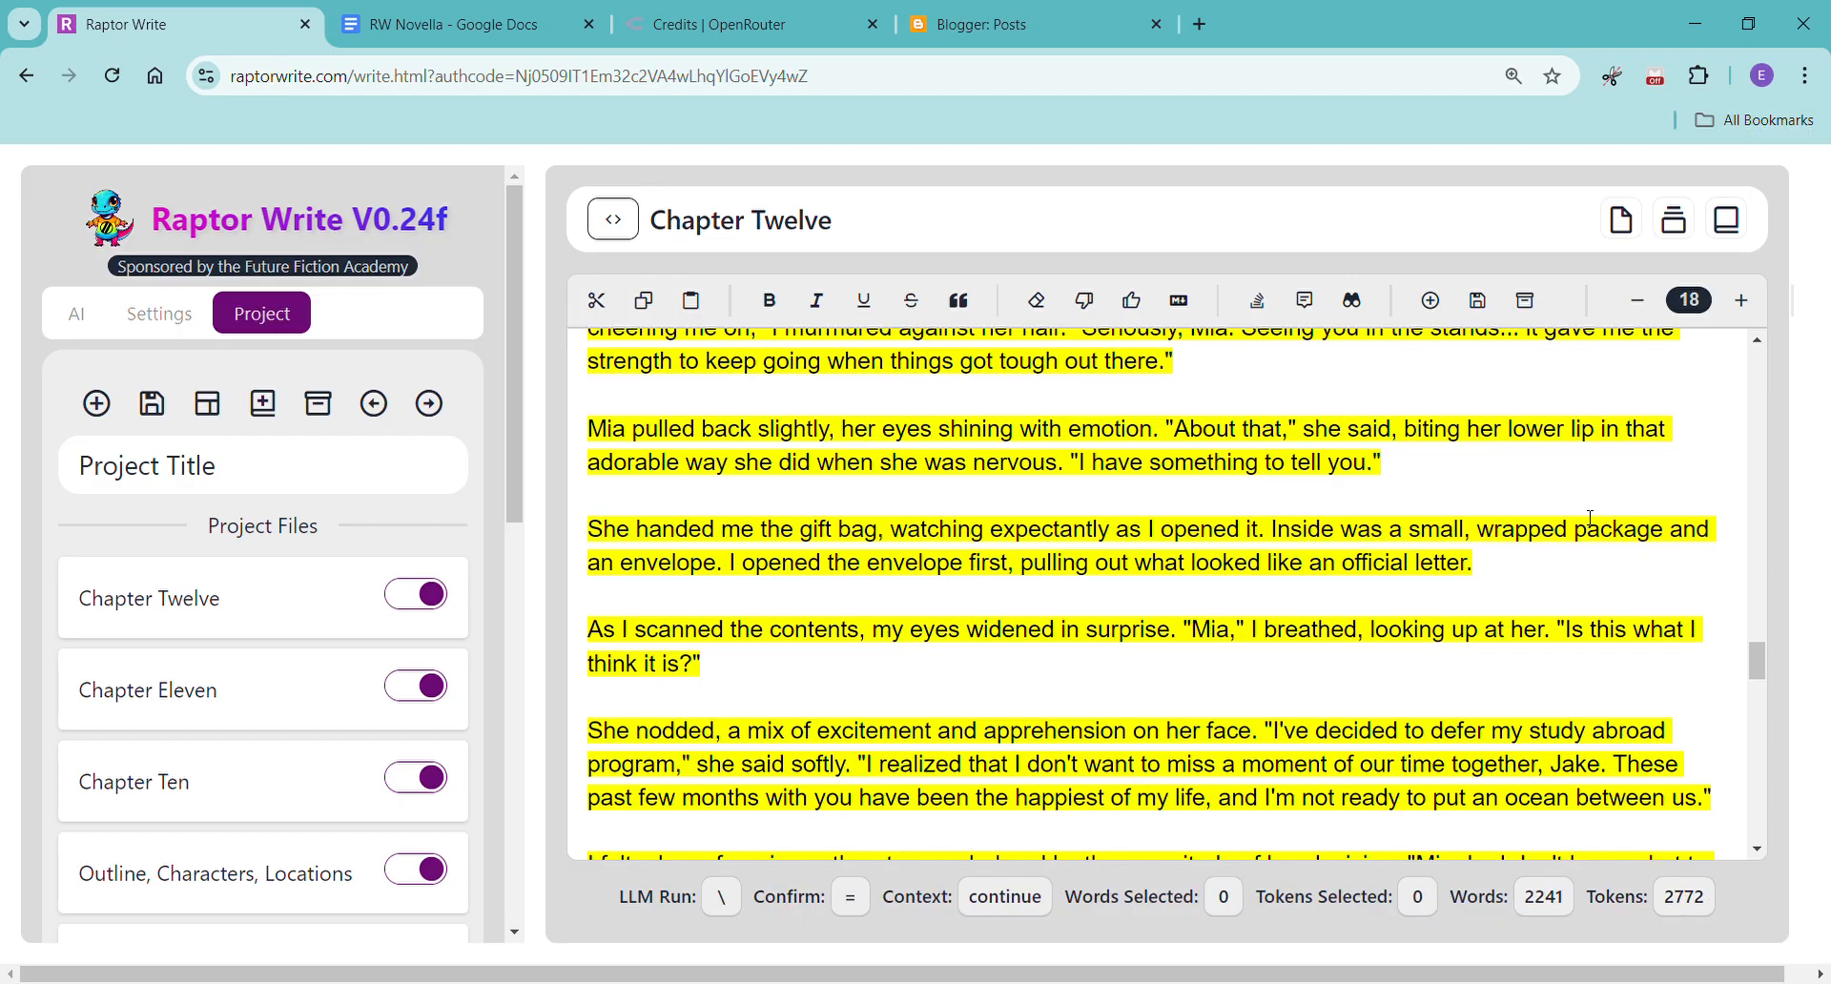
pyautogui.scroll(-2, 1591, 518)
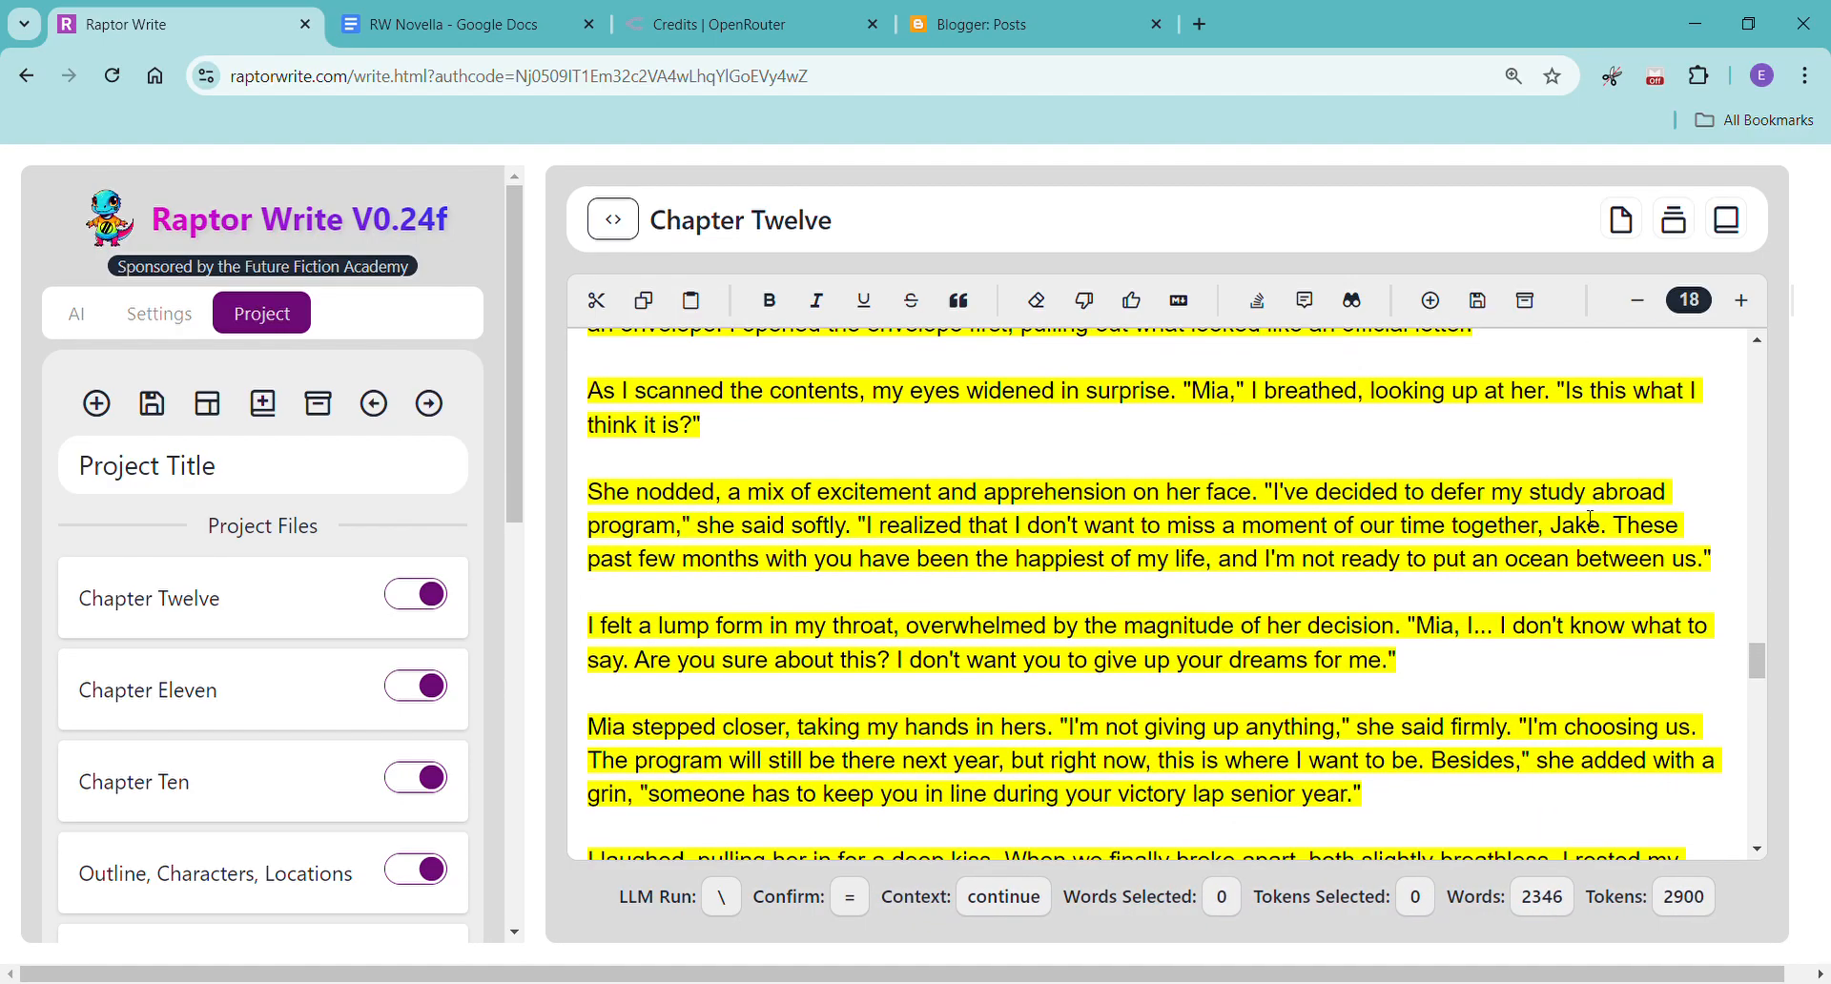
pyautogui.scroll(-1, 1591, 518)
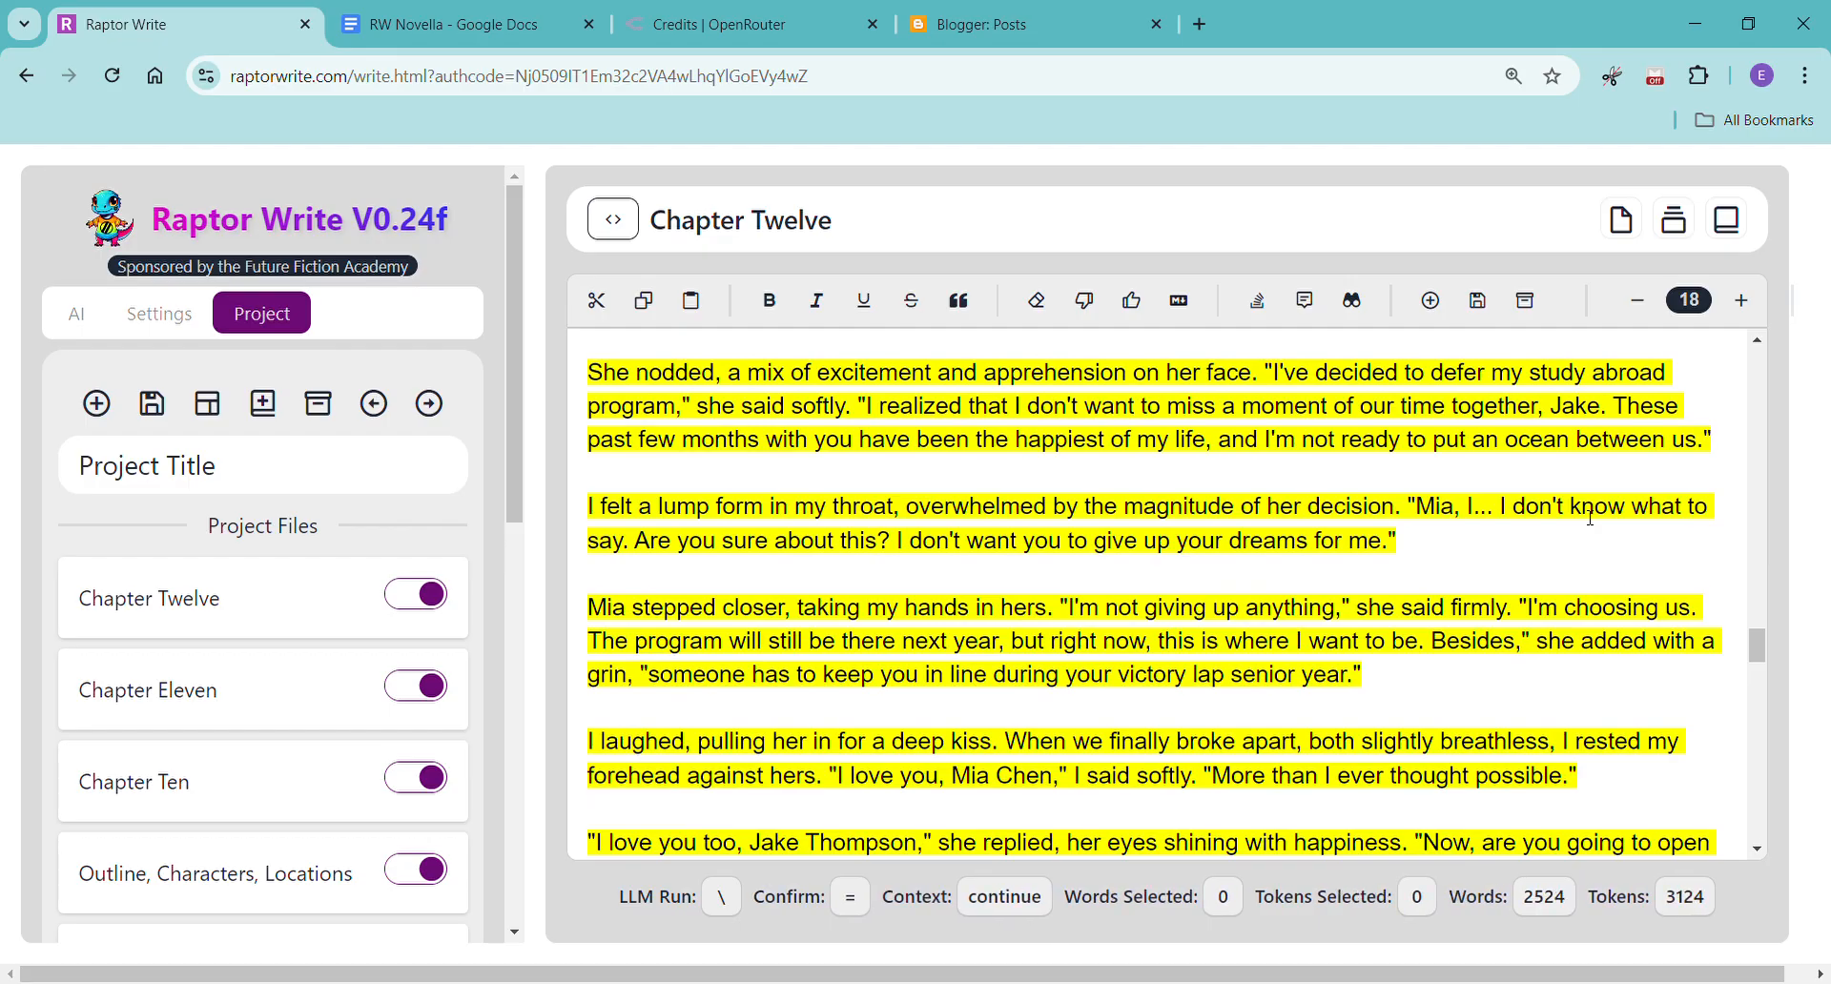
pyautogui.scroll(-1, 1591, 518)
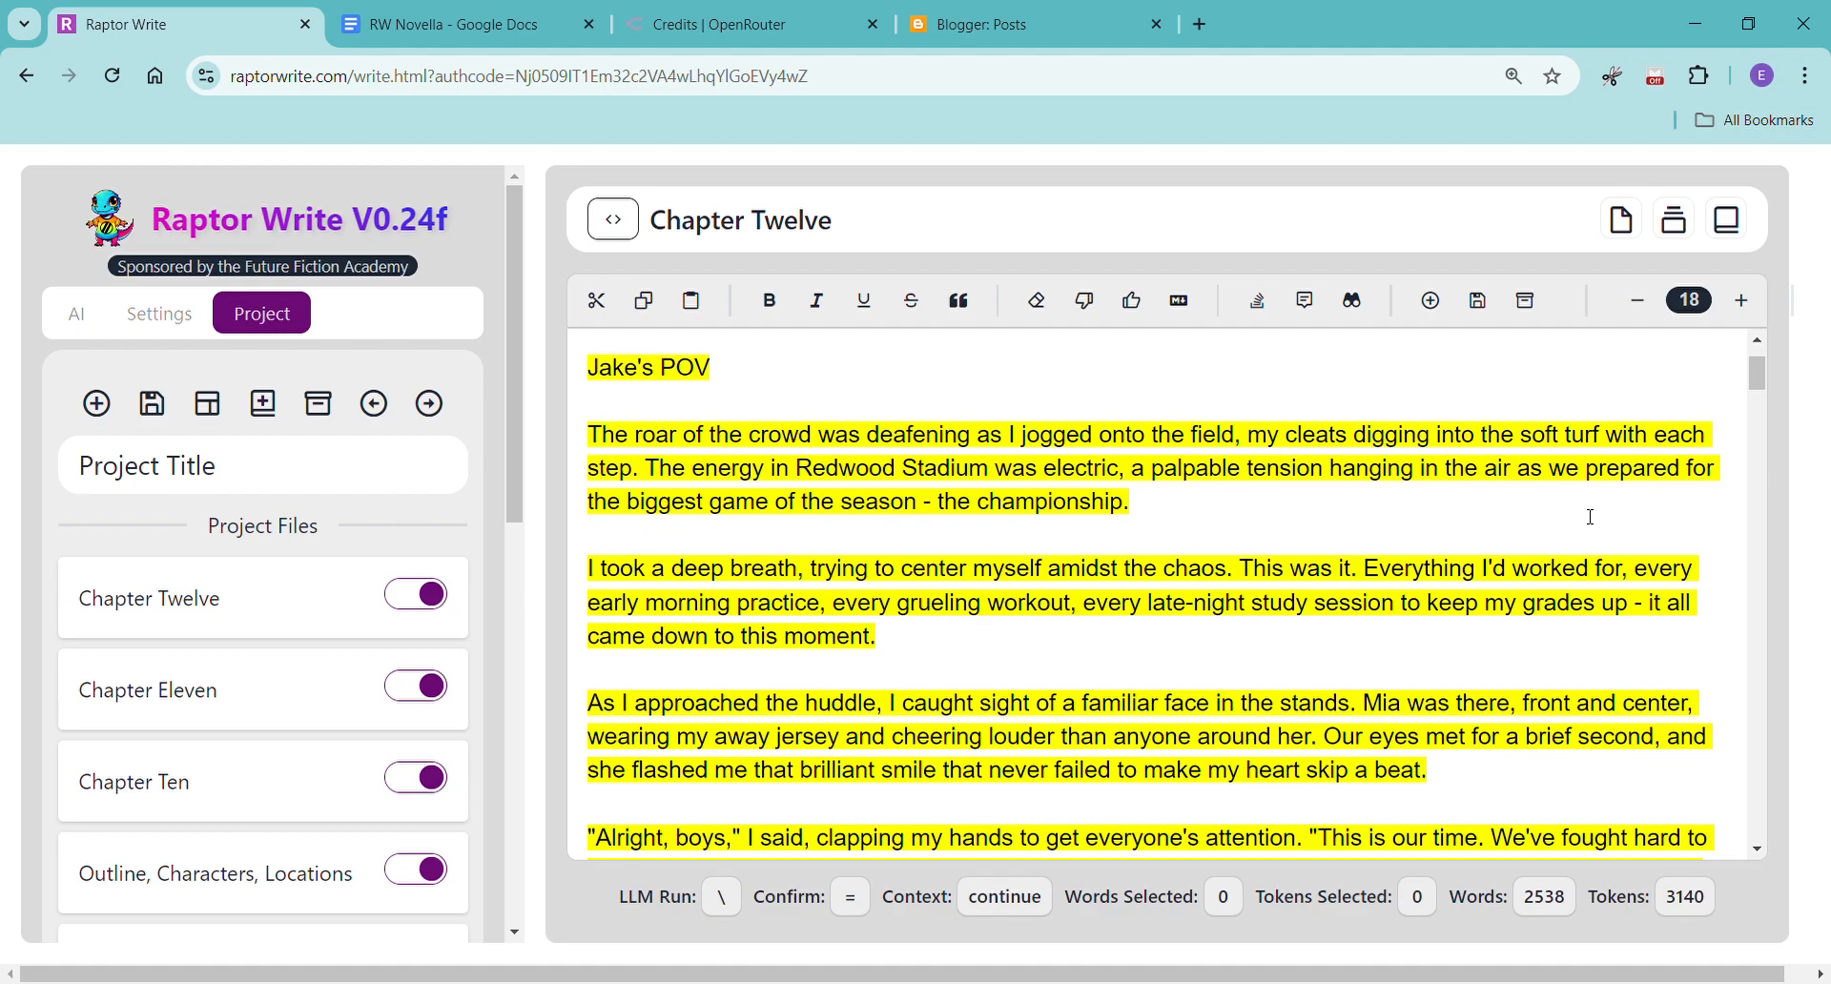
# Review the completed Chapter Twelve from its opening to the final paragraph, checking its plot and any scene placeholders.
pyautogui.scroll(1, 1591, 518)
pyautogui.scroll(-10, 1591, 515)
pyautogui.scroll(-15, 1591, 506)
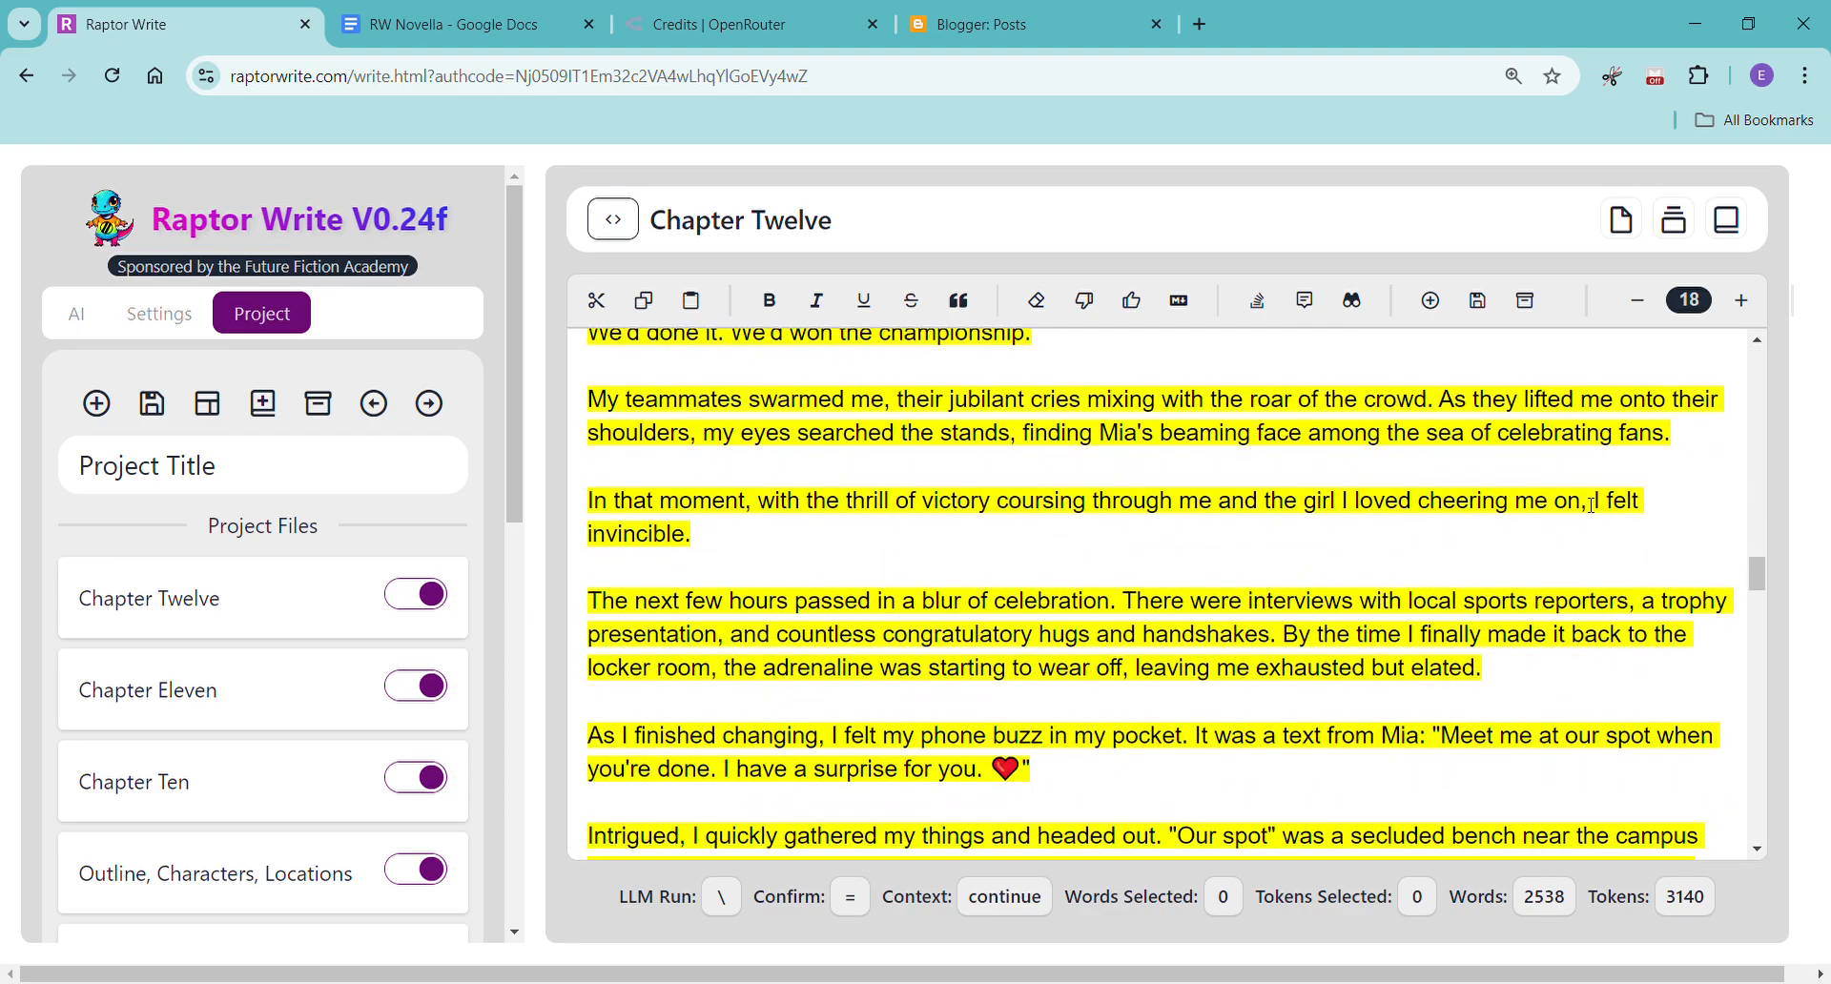
pyautogui.scroll(-8, 1591, 507)
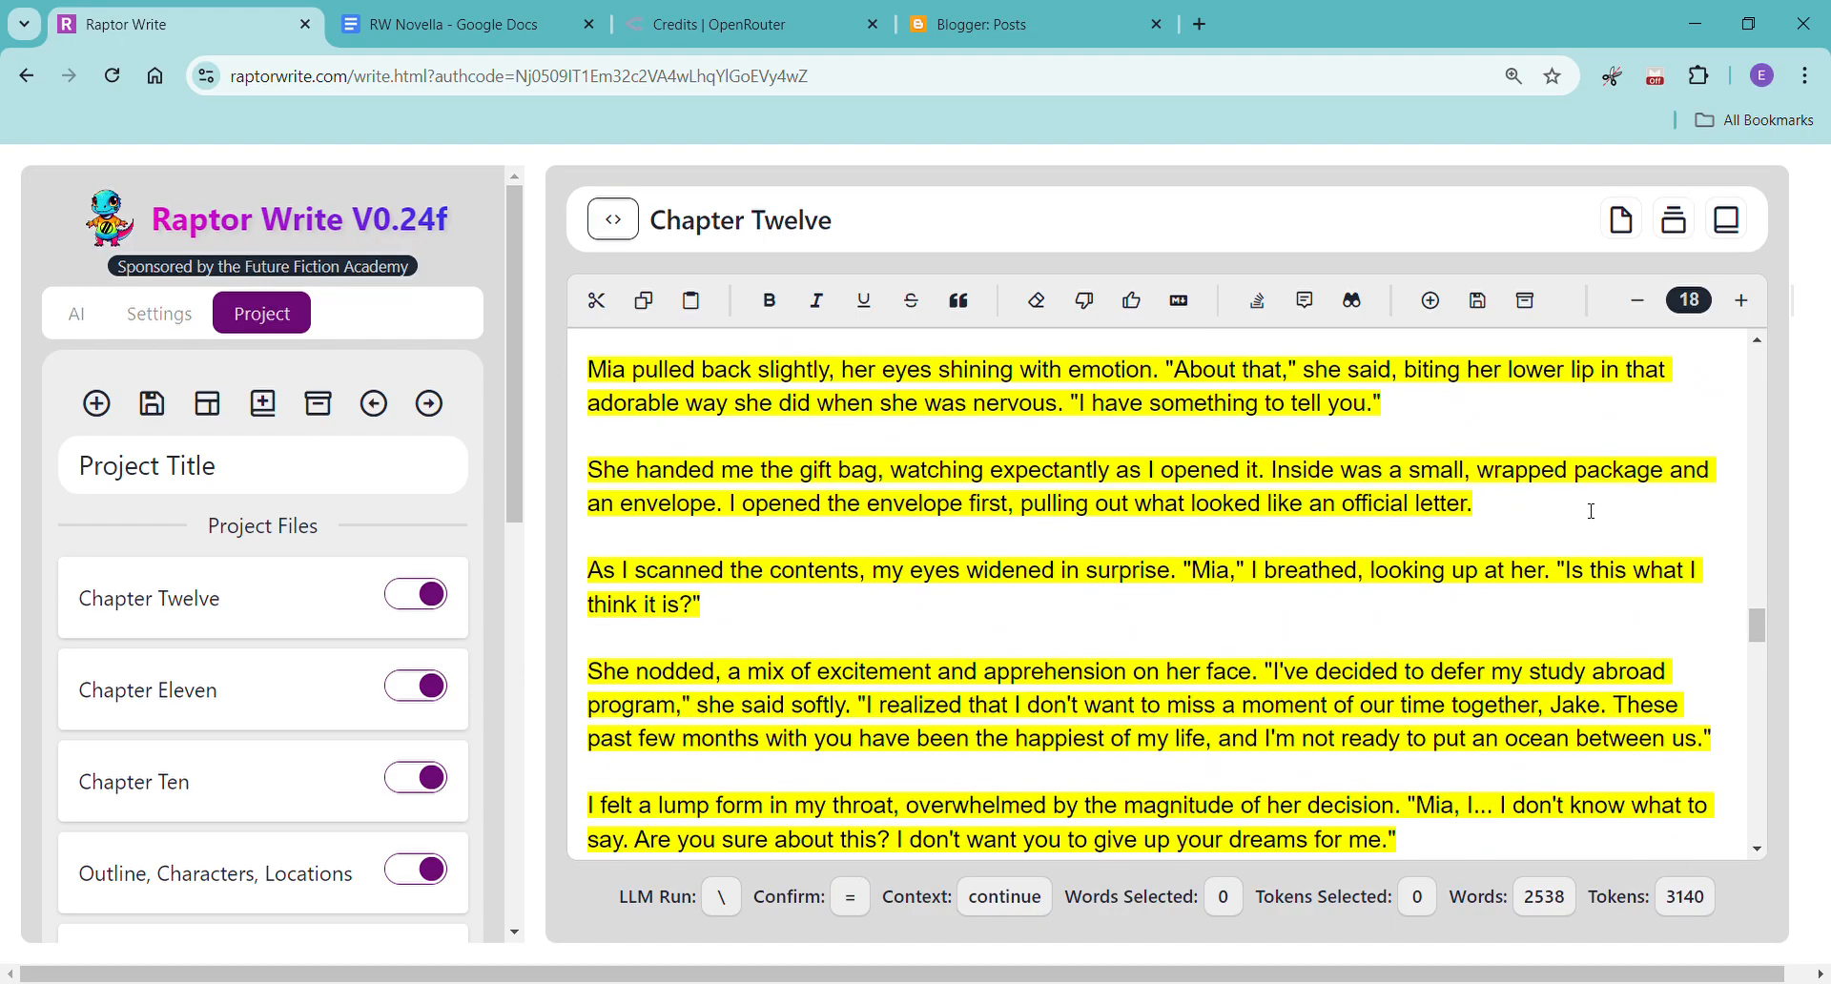
pyautogui.scroll(-7, 1591, 511)
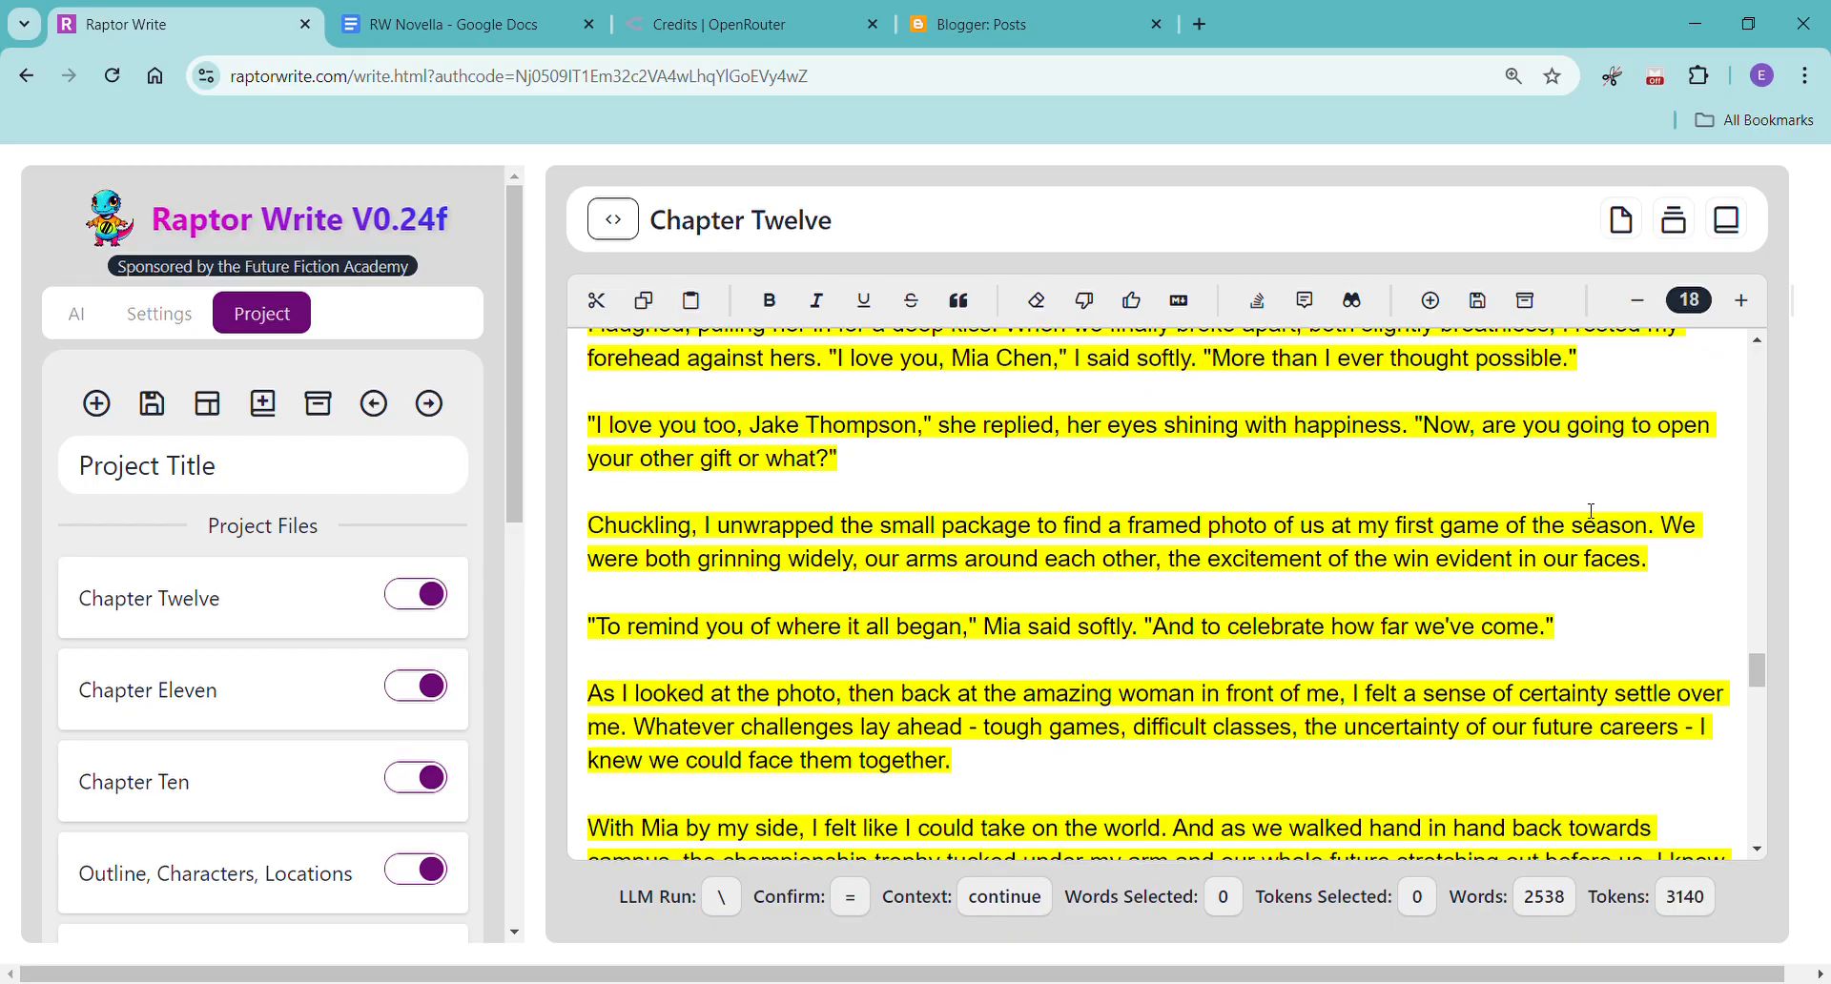
pyautogui.scroll(-8, 1591, 510)
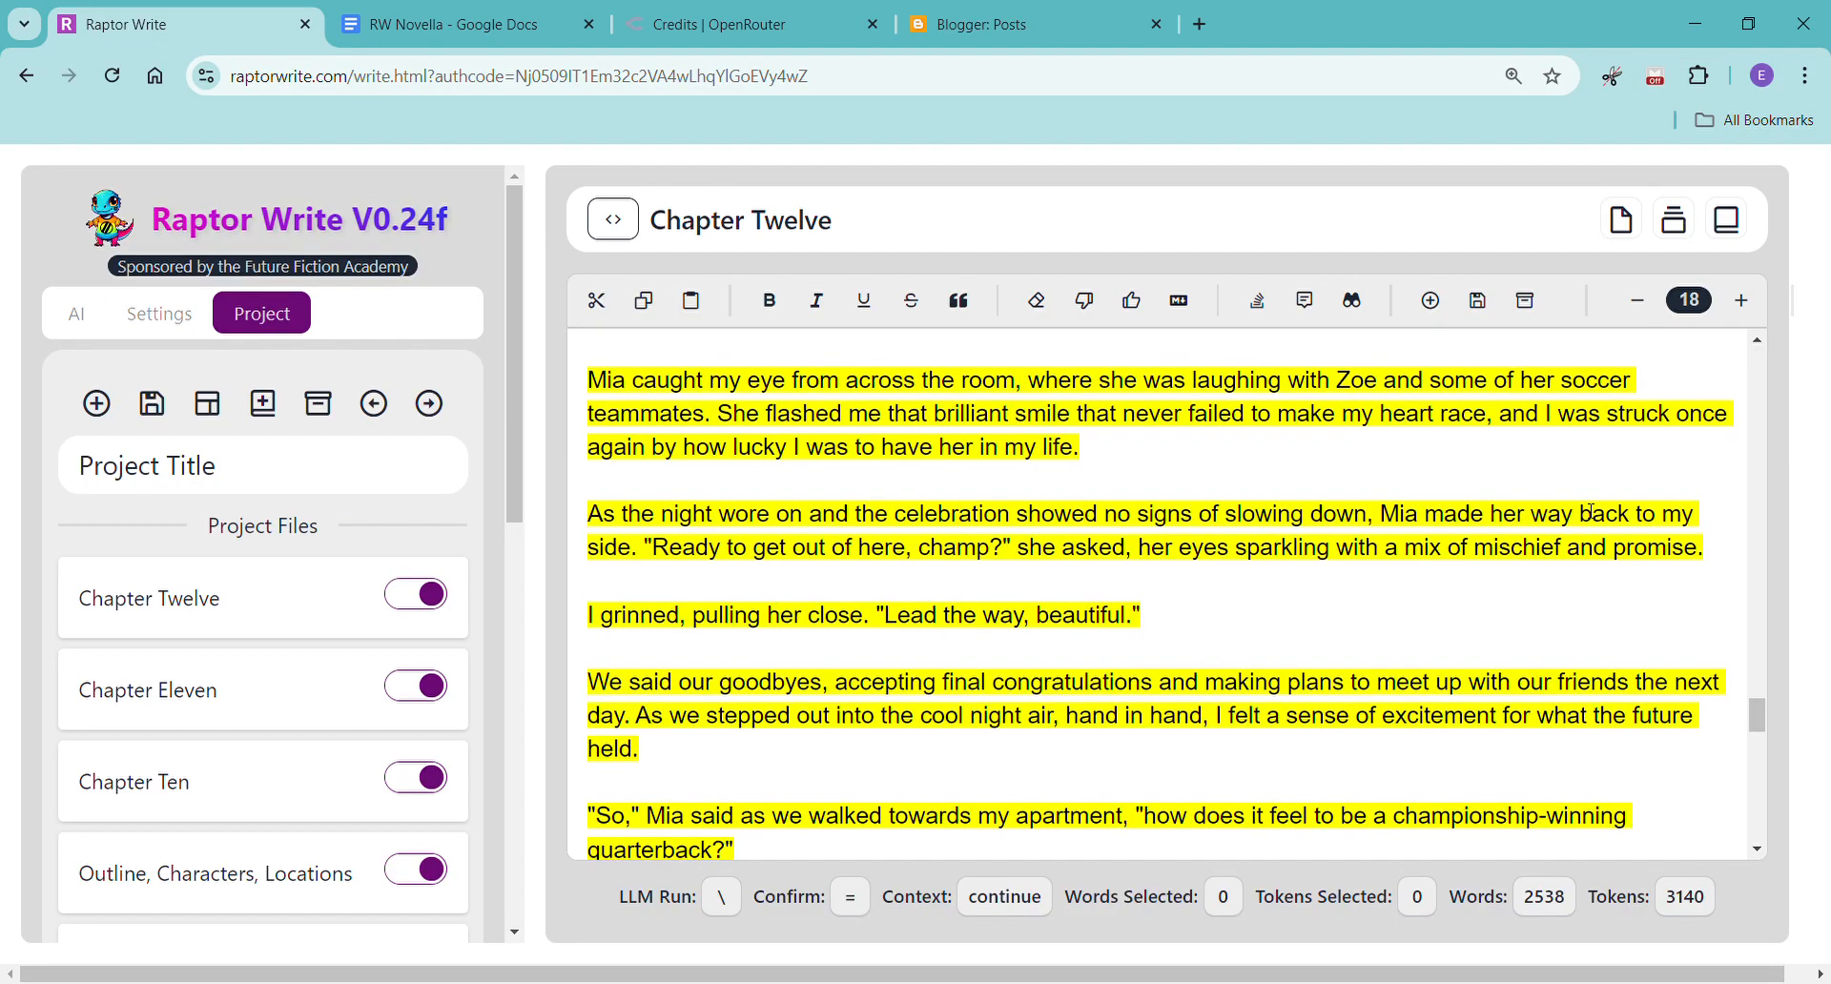
pyautogui.scroll(-8, 1591, 511)
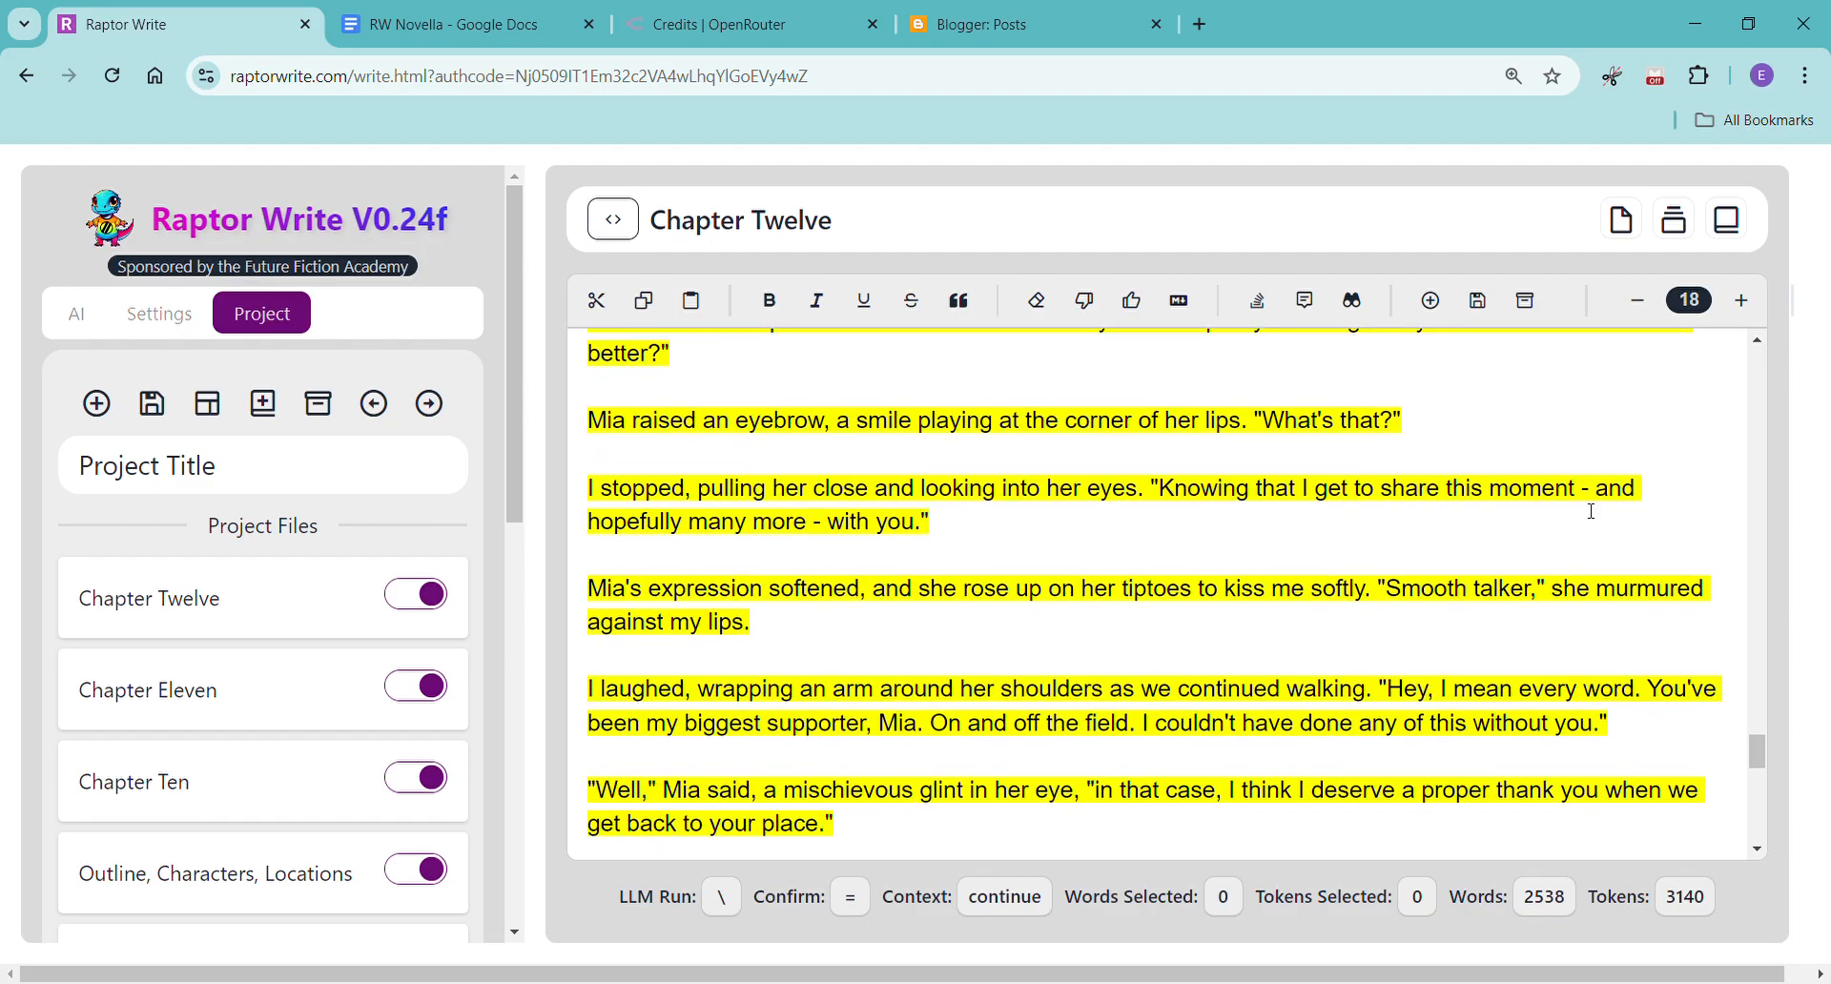
pyautogui.scroll(-4, 1591, 511)
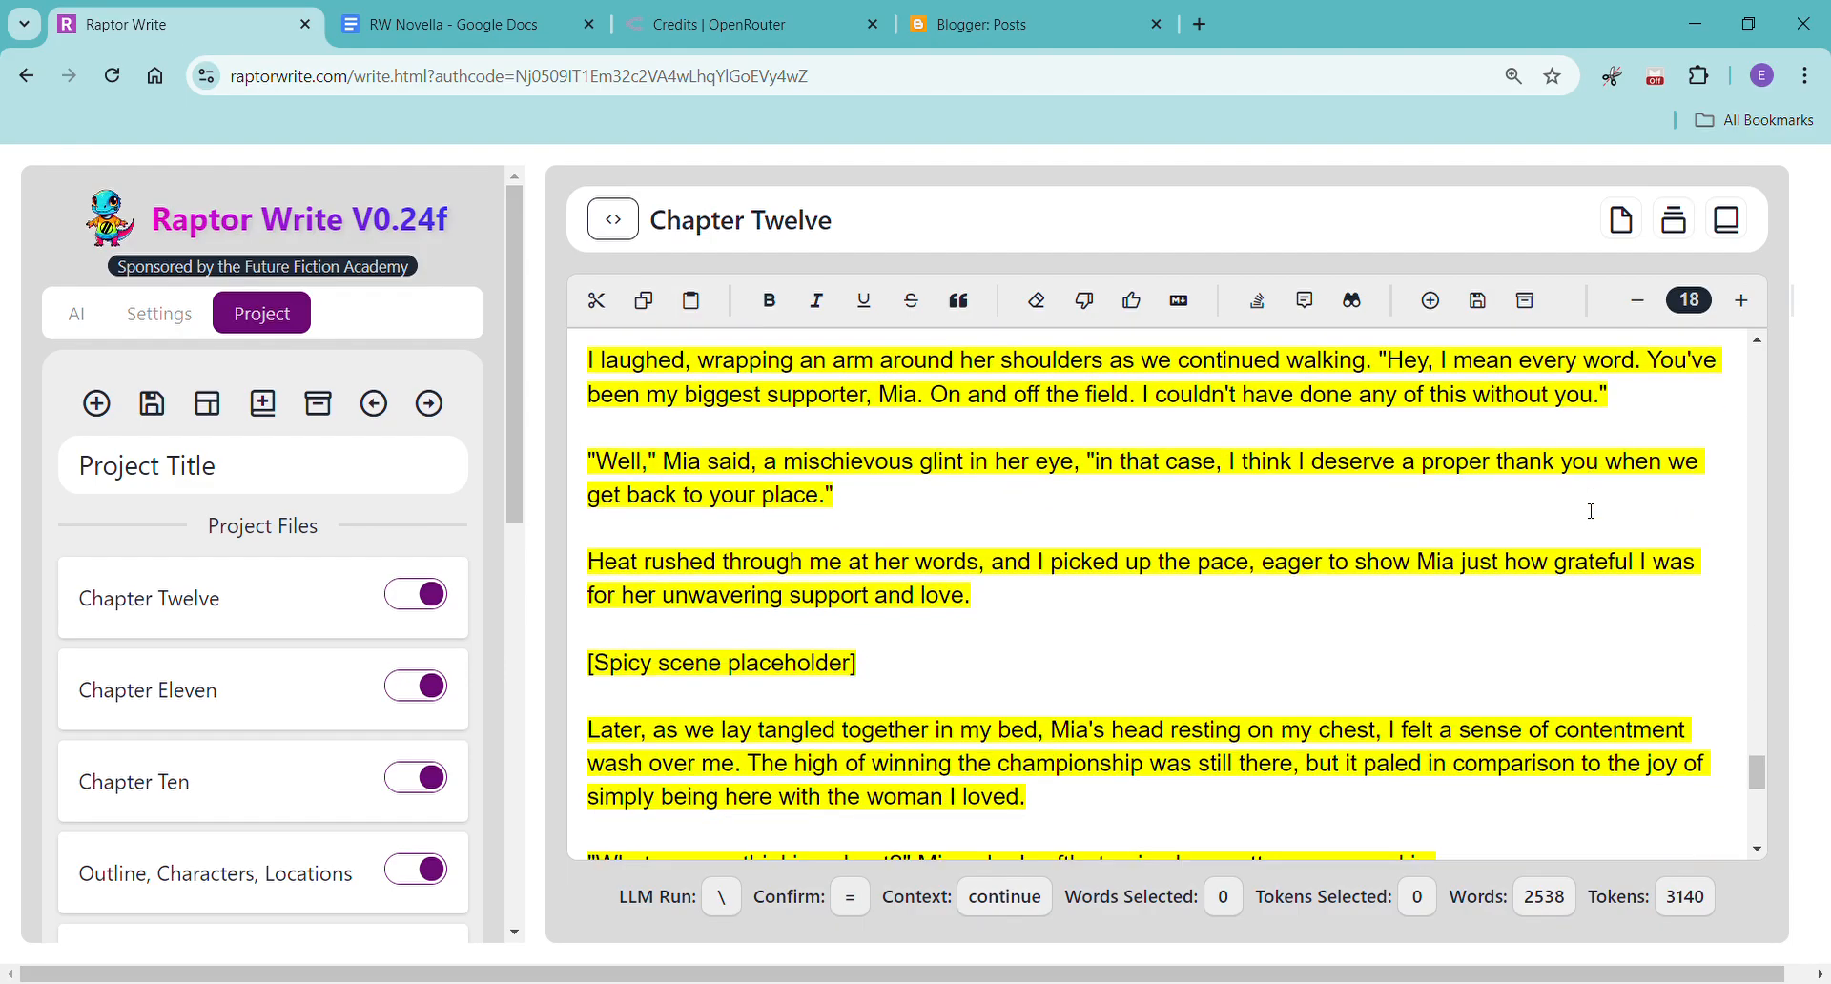
pyautogui.scroll(-3, 1591, 512)
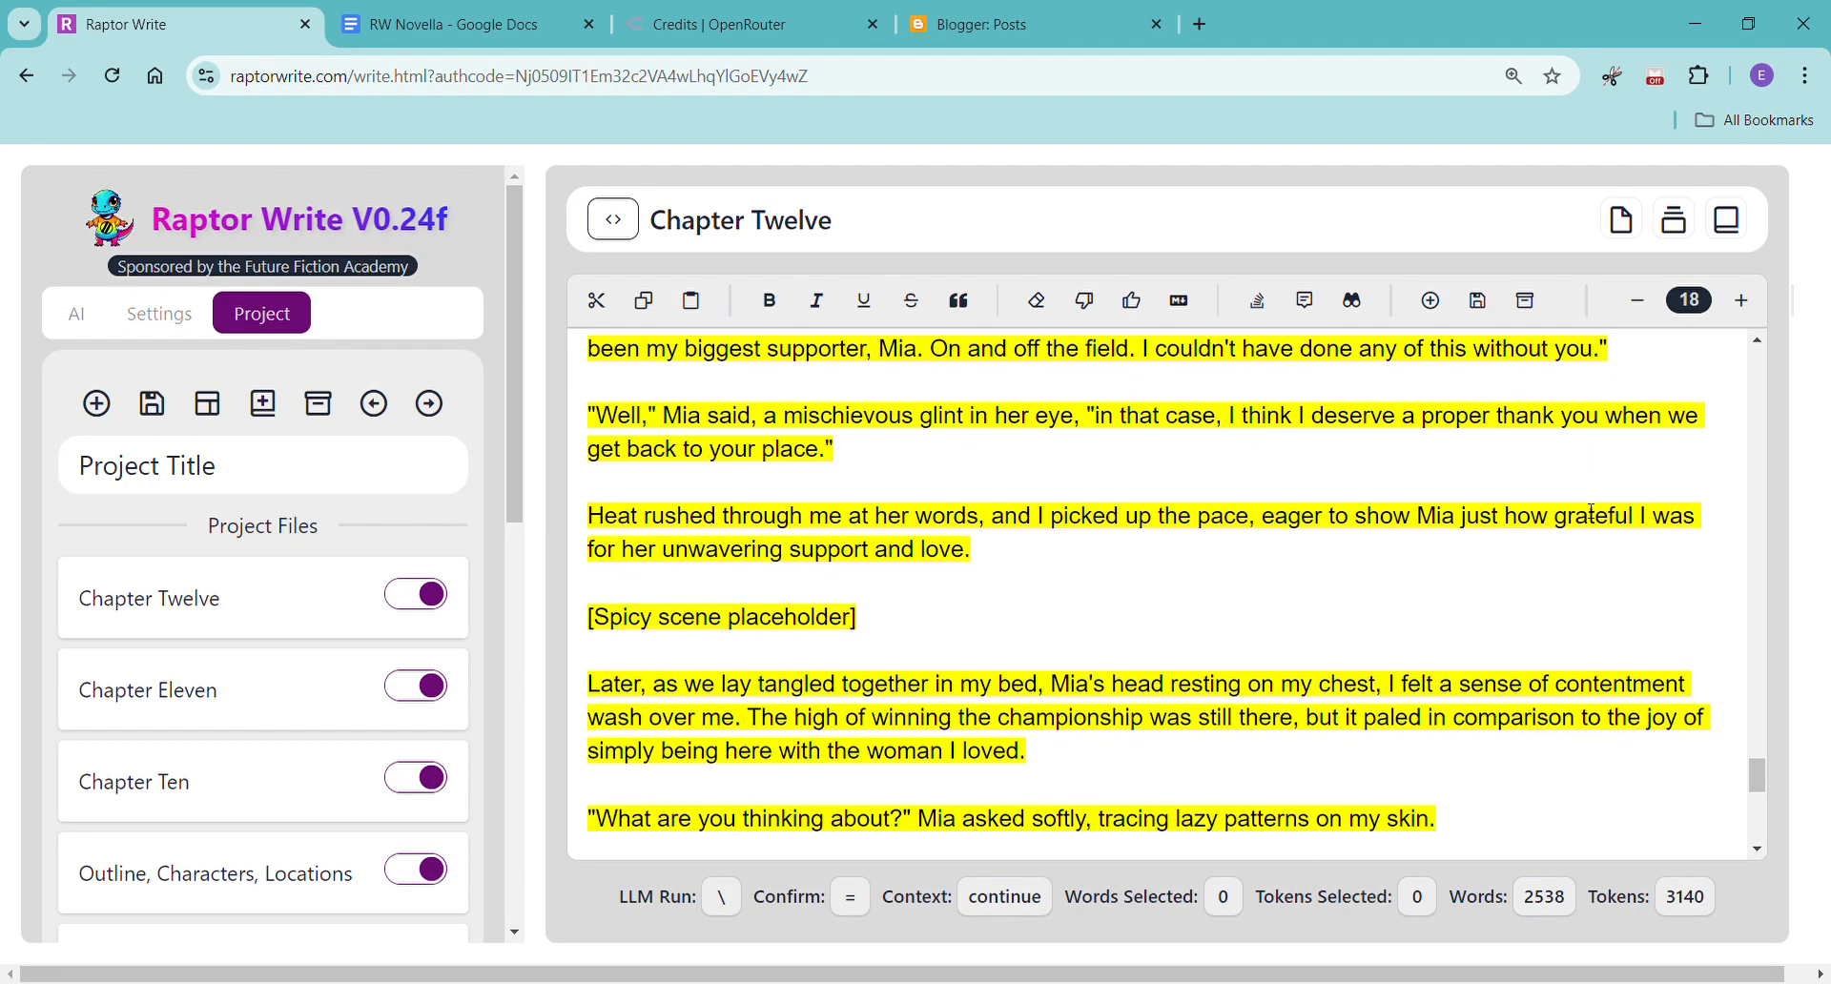
pyautogui.scroll(-7, 1591, 511)
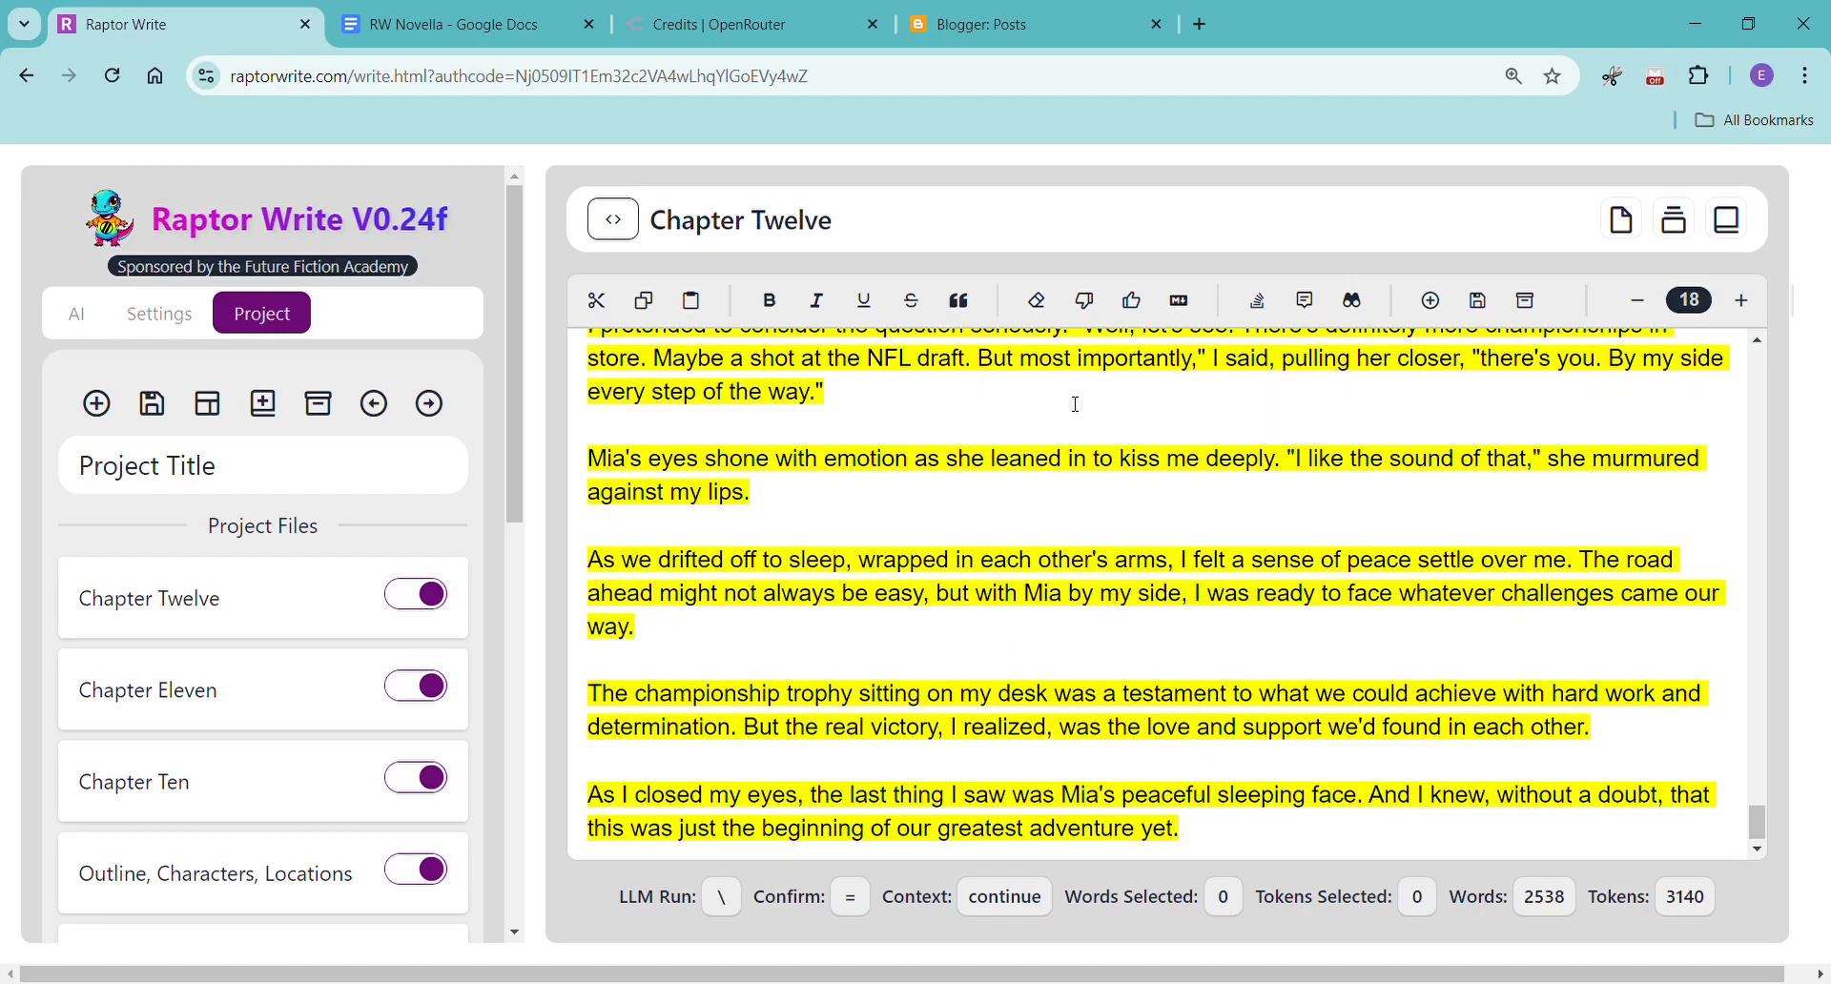
# Accept the generated text, then copy all of Chapter Twelve into the RW Novella Google Doc's blank page without formatting.
pyautogui.click(1135, 304)
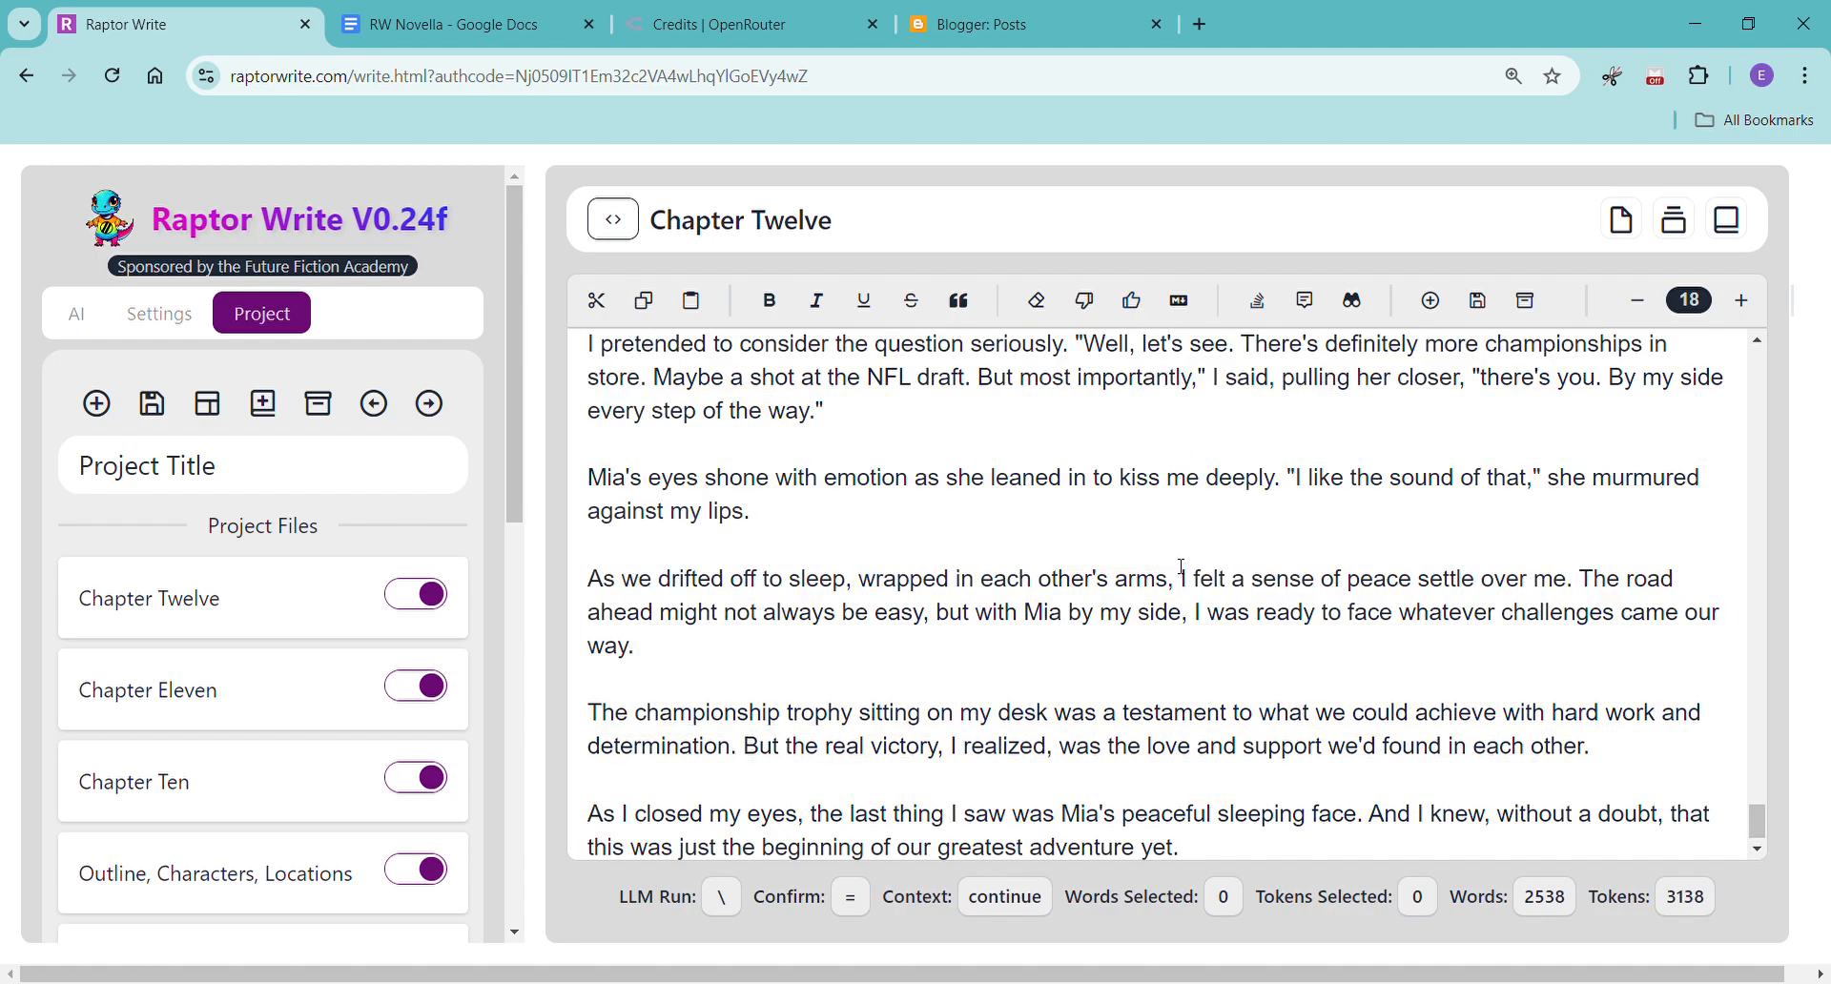
pyautogui.hotkey('ctrl', 'a')
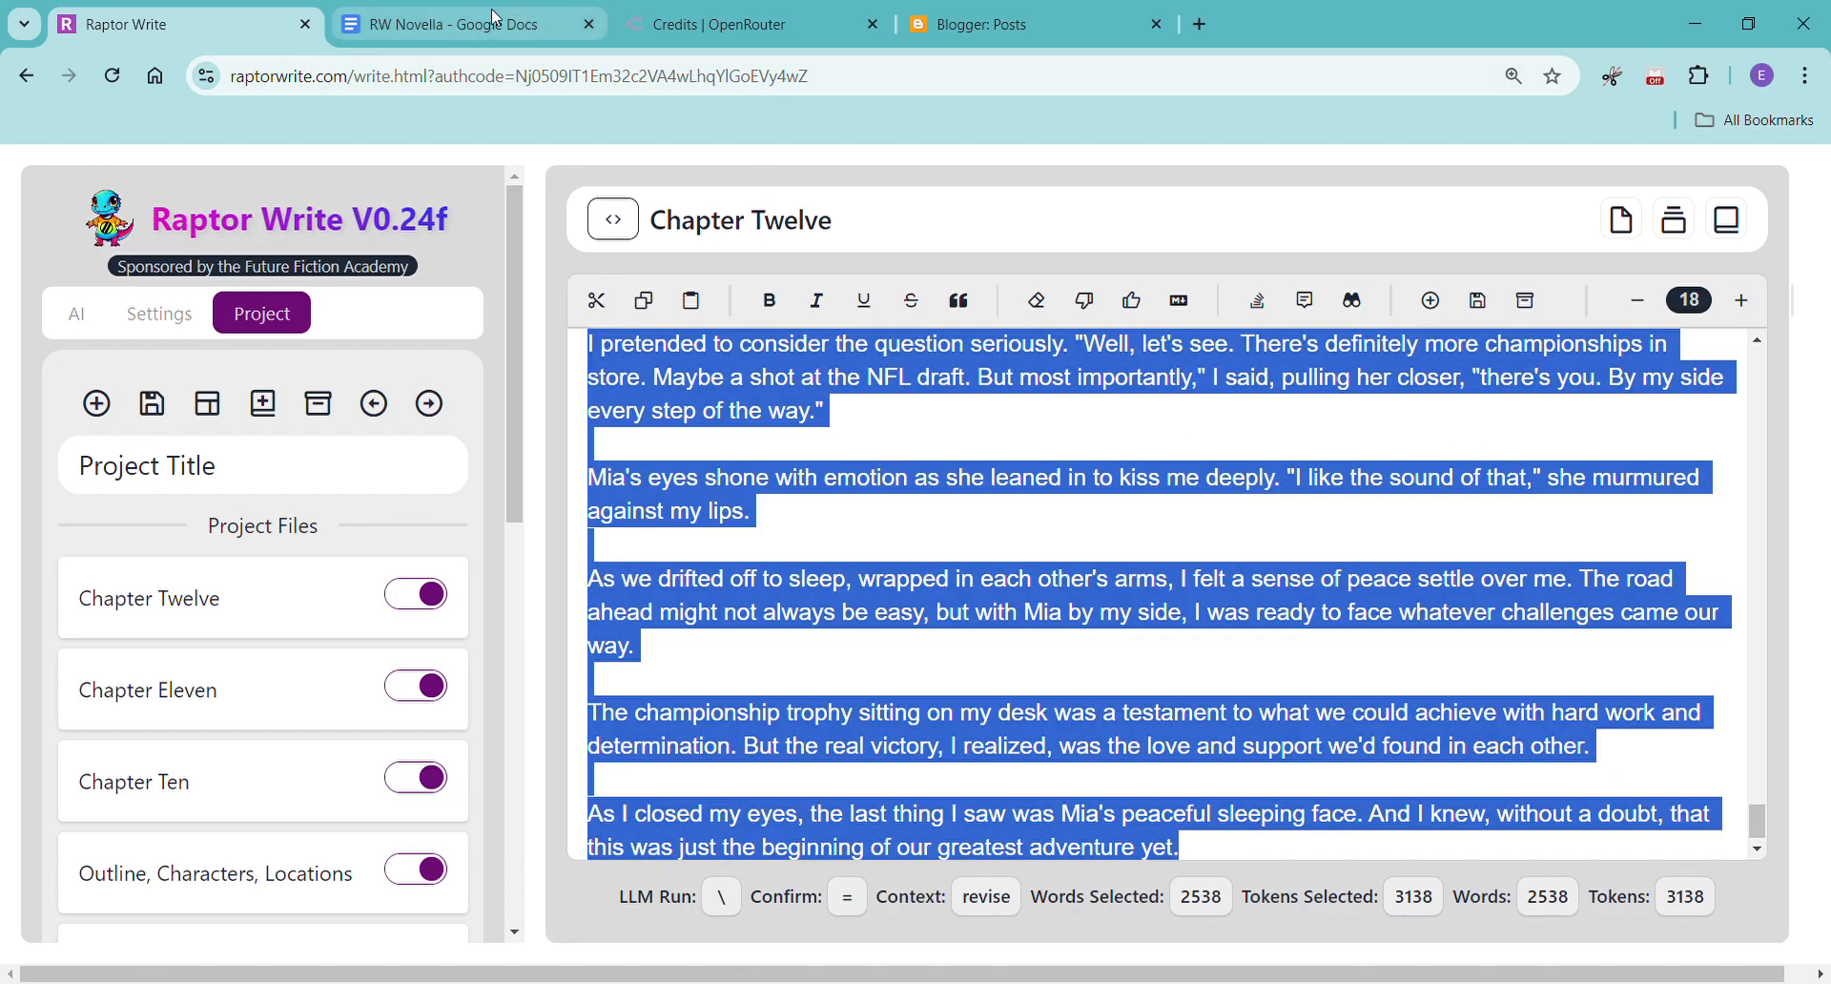
pyautogui.click(448, 24)
pyautogui.rightClick(507, 864)
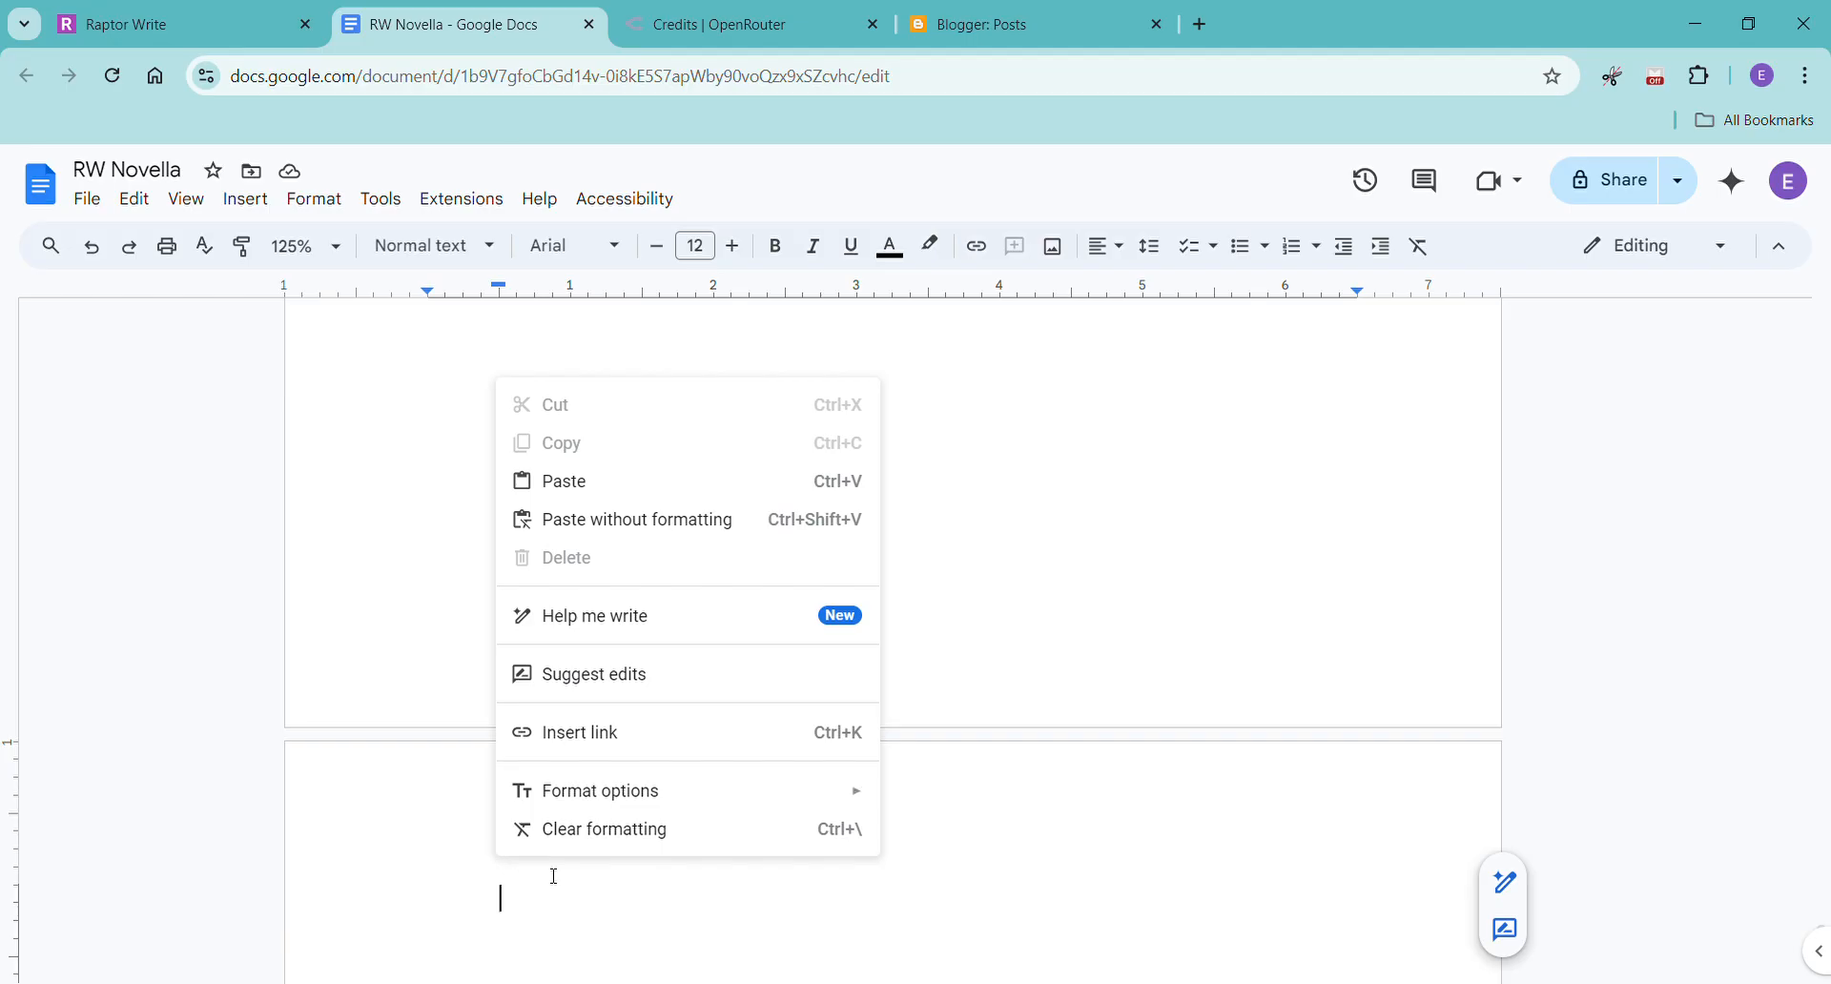
pyautogui.click(633, 534)
# Check the word count of the whole RW Novella document.
pyautogui.hotkey('ctrl', 'shift', 'c')
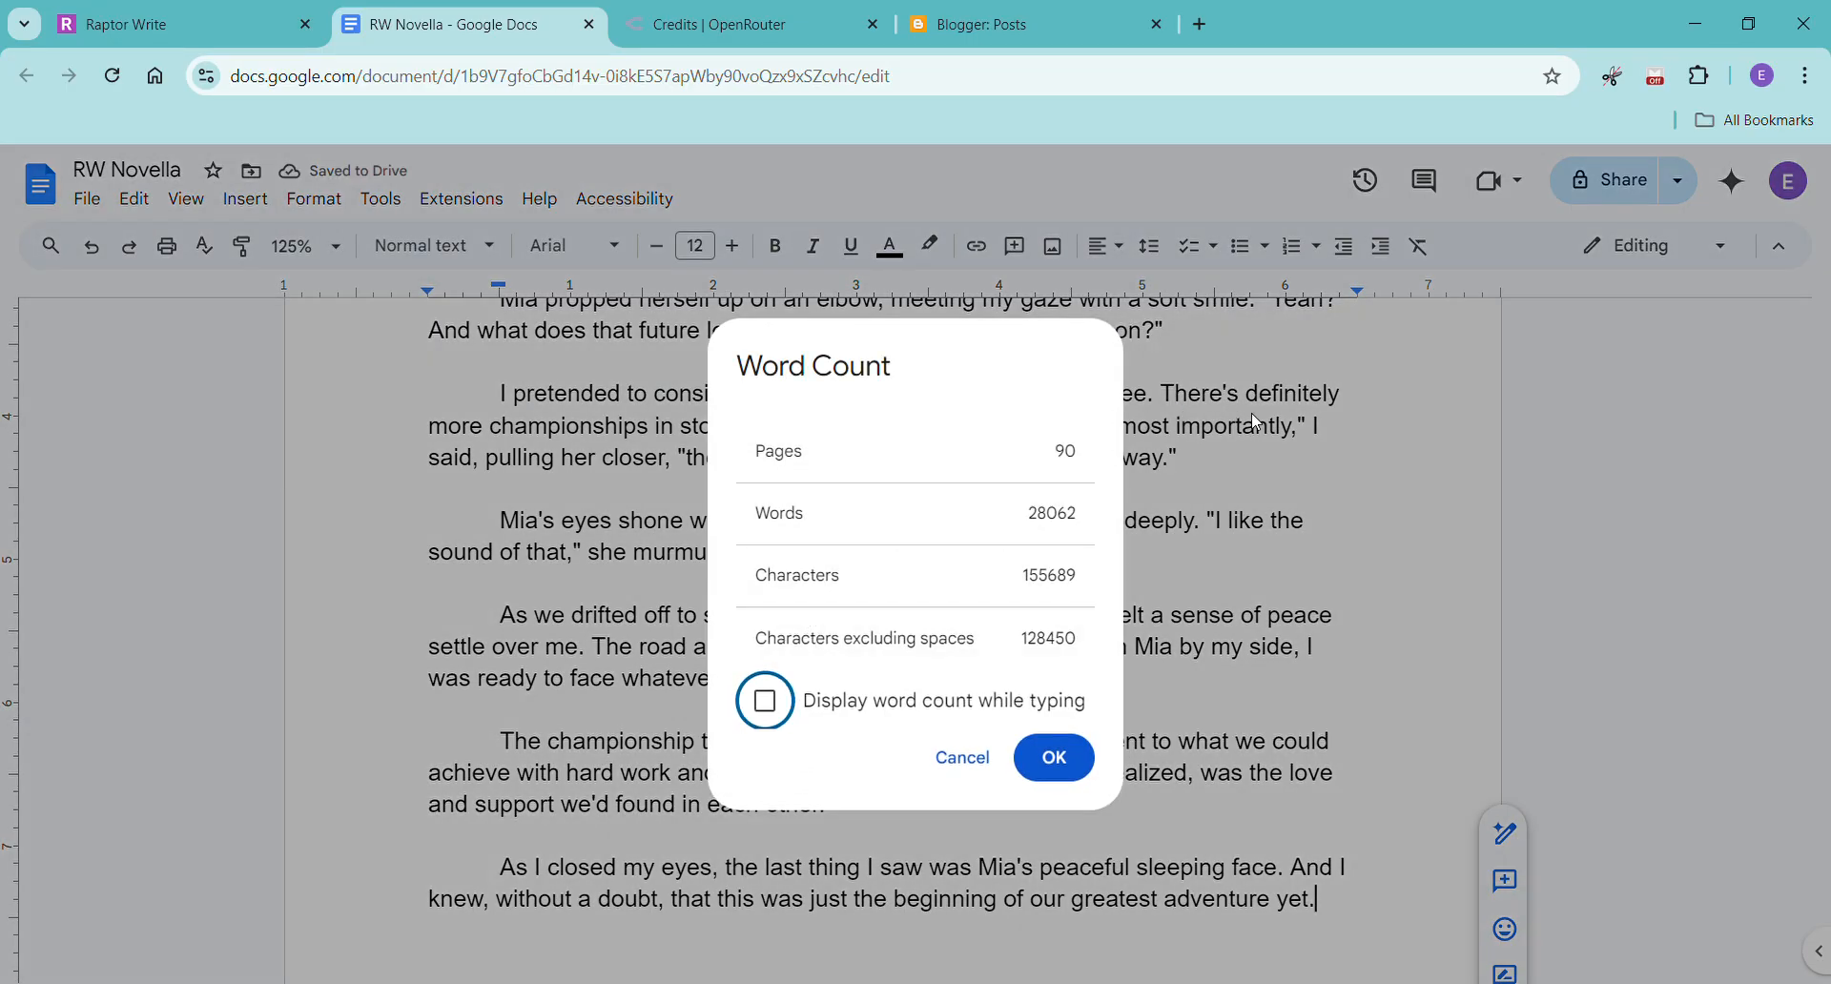
pyautogui.press('Escape')
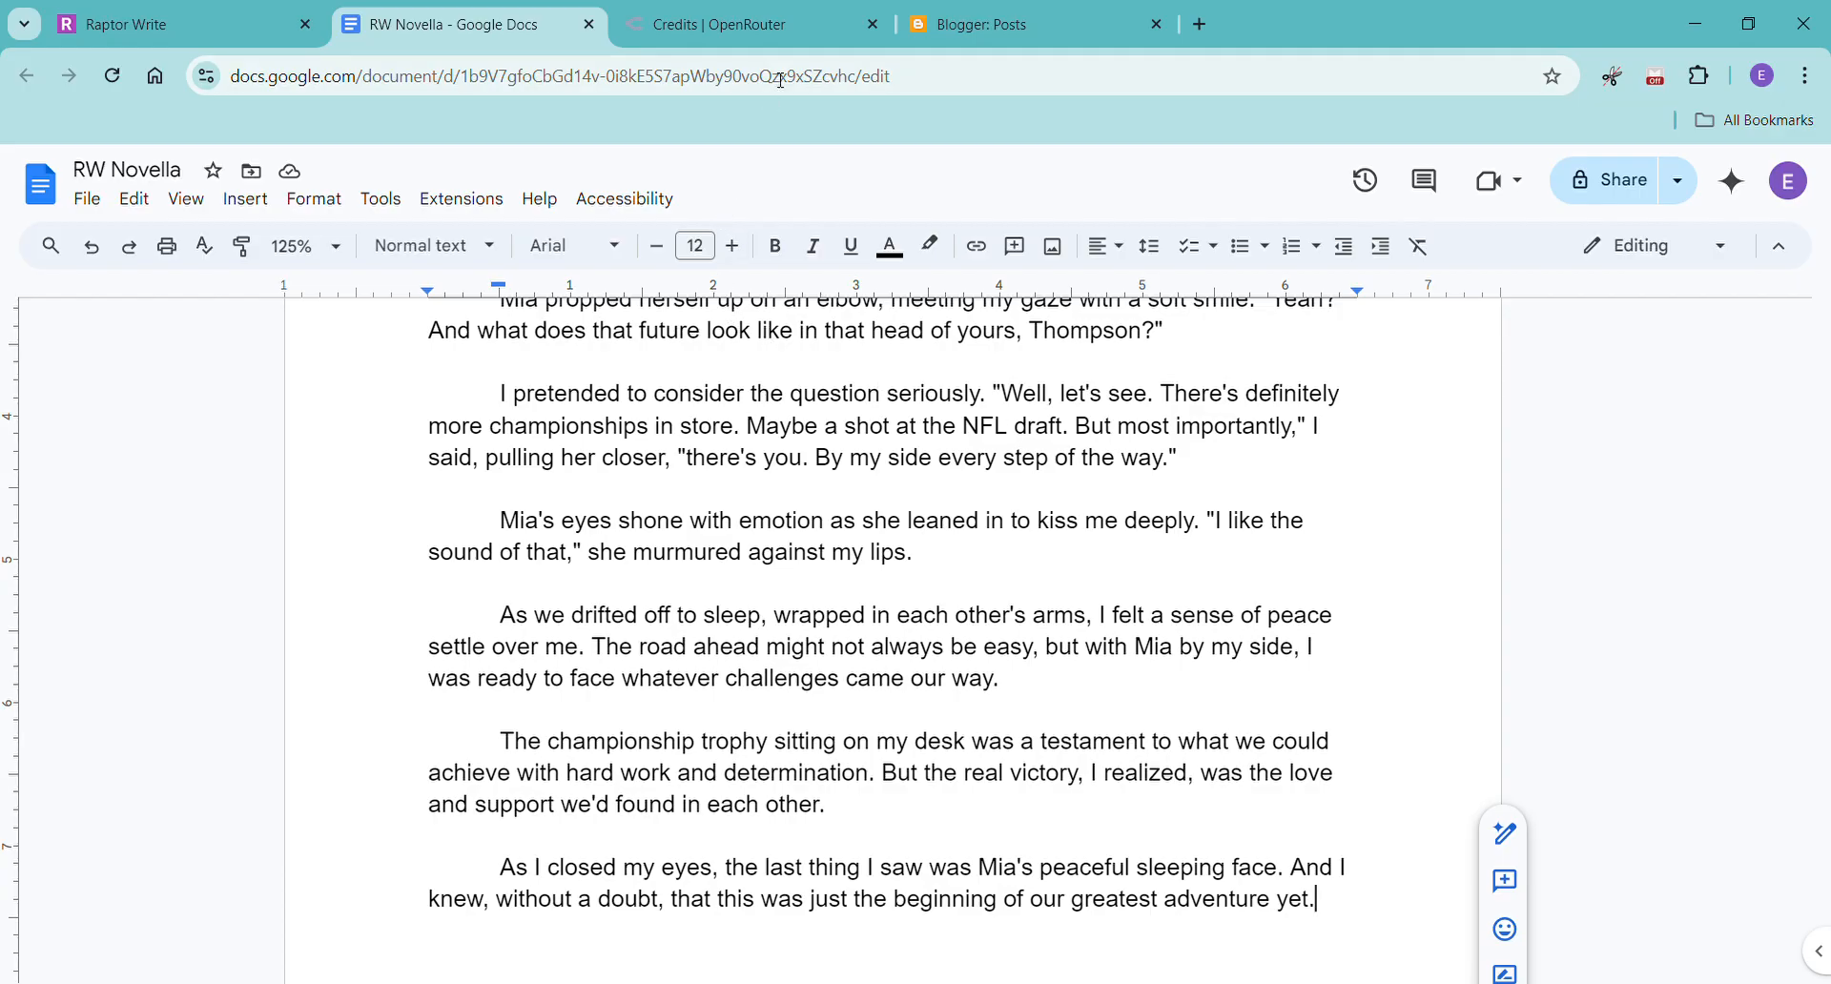
# Switch to OpenRouter and examine the account activity for the cost of each Claude 3.5 Sonnet request.
pyautogui.click(773, 29)
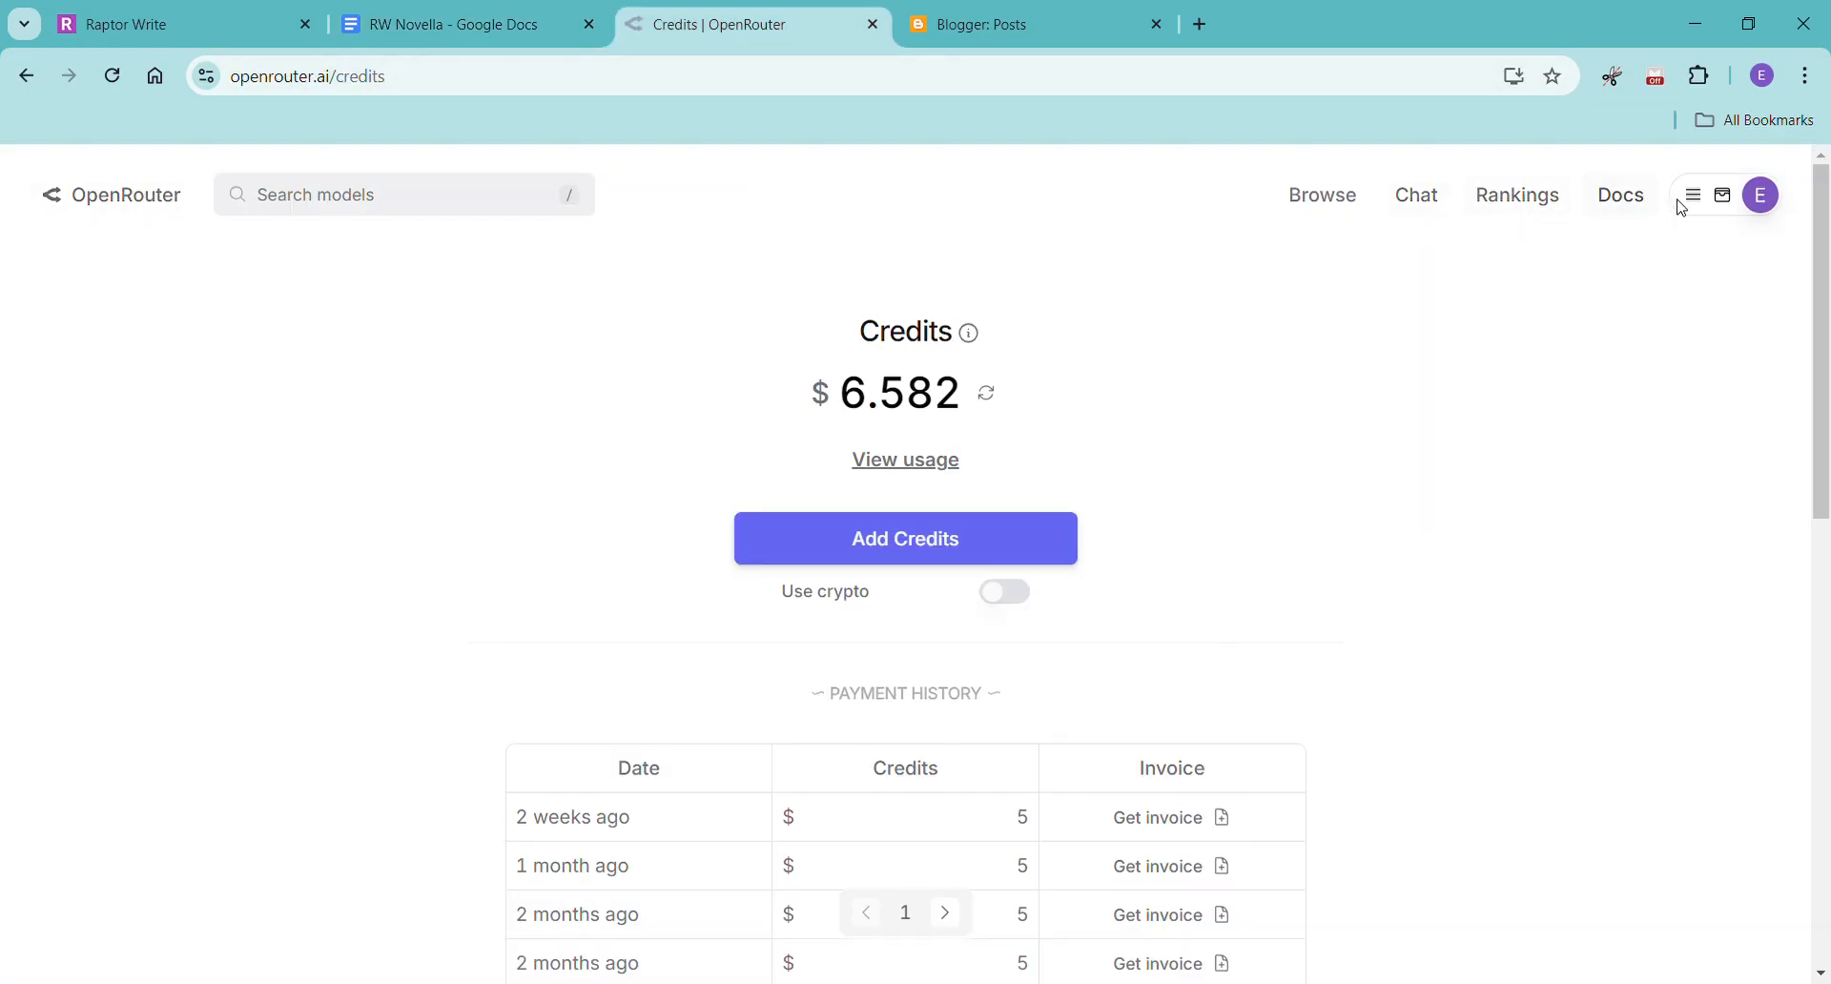
pyautogui.moveTo(1692, 198)
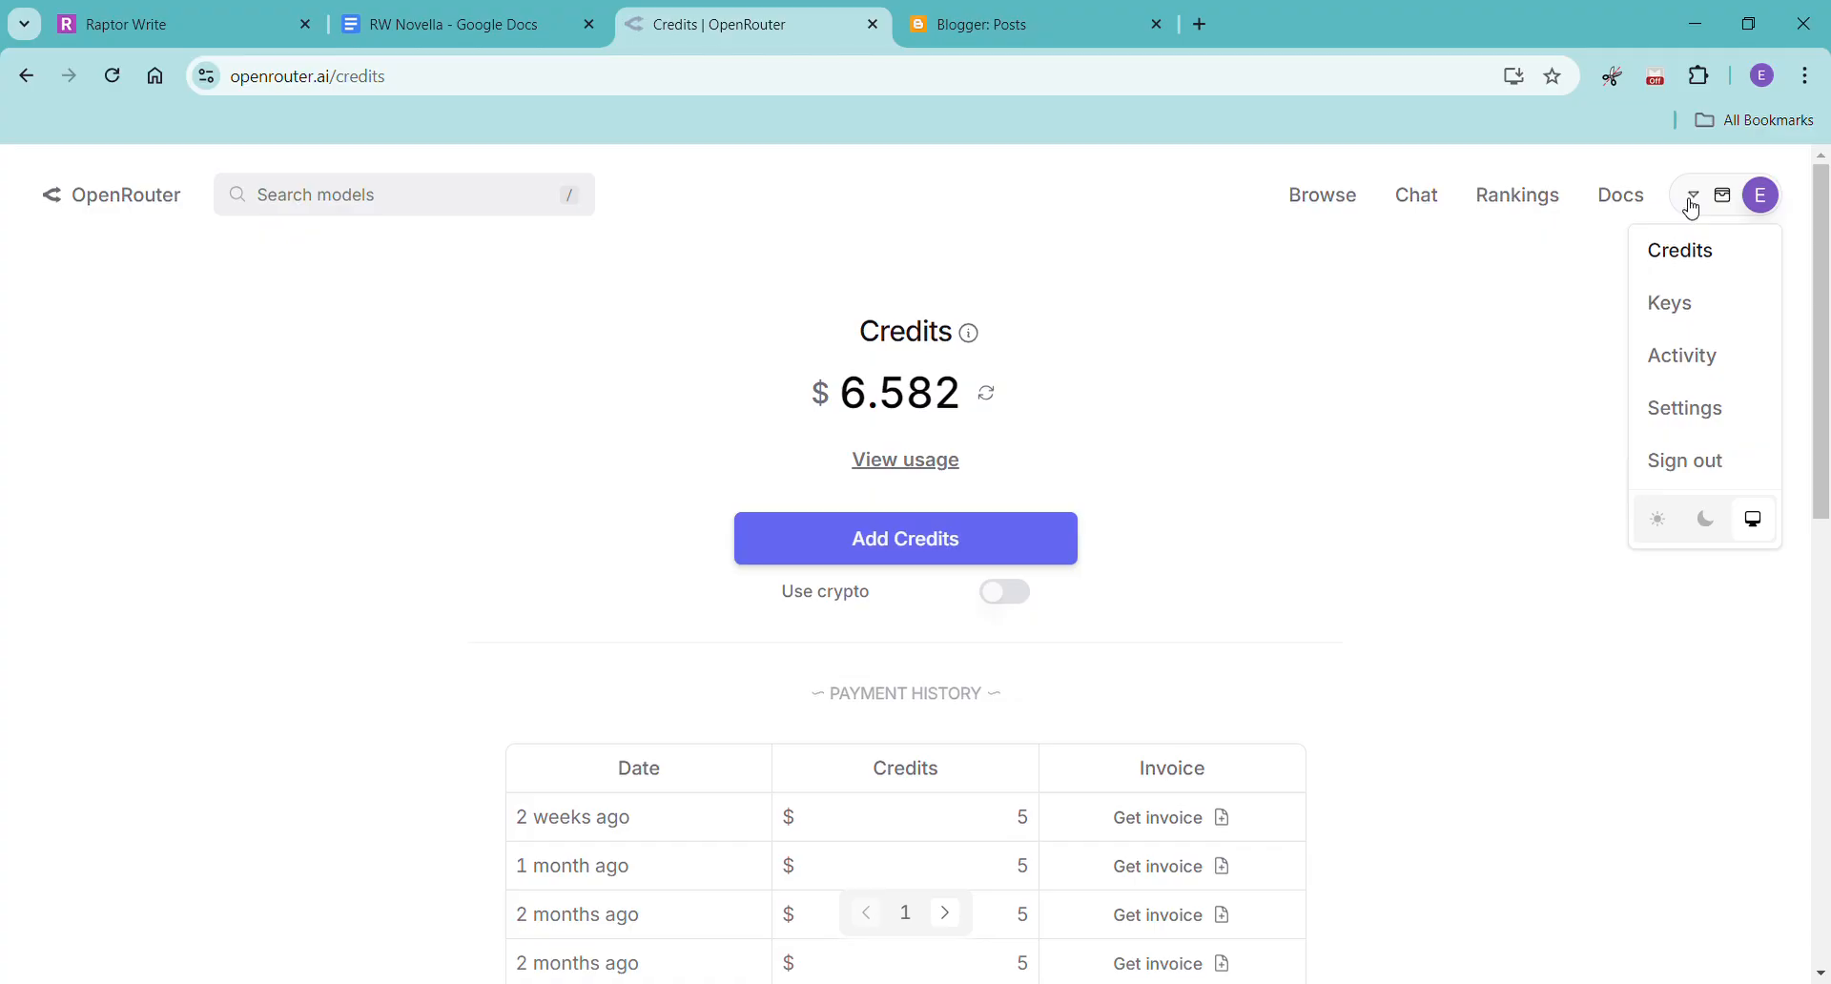
pyautogui.click(1685, 358)
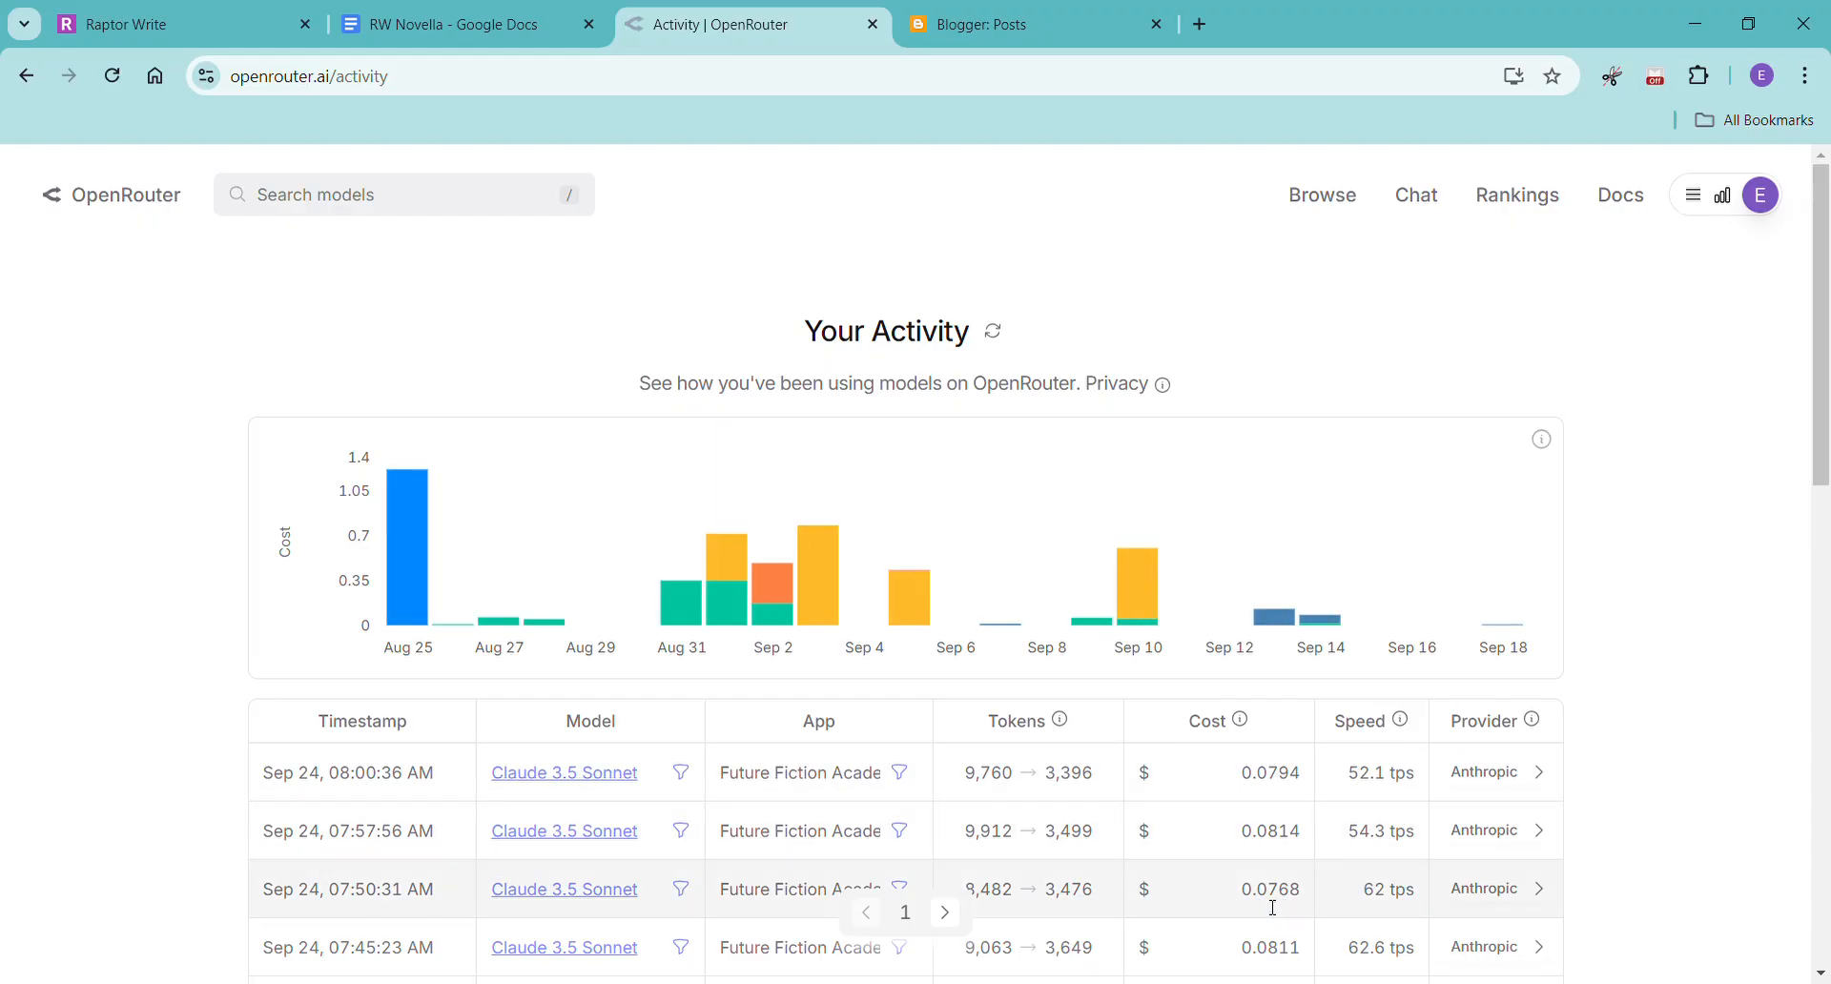
pyautogui.scroll(-2, 1297, 834)
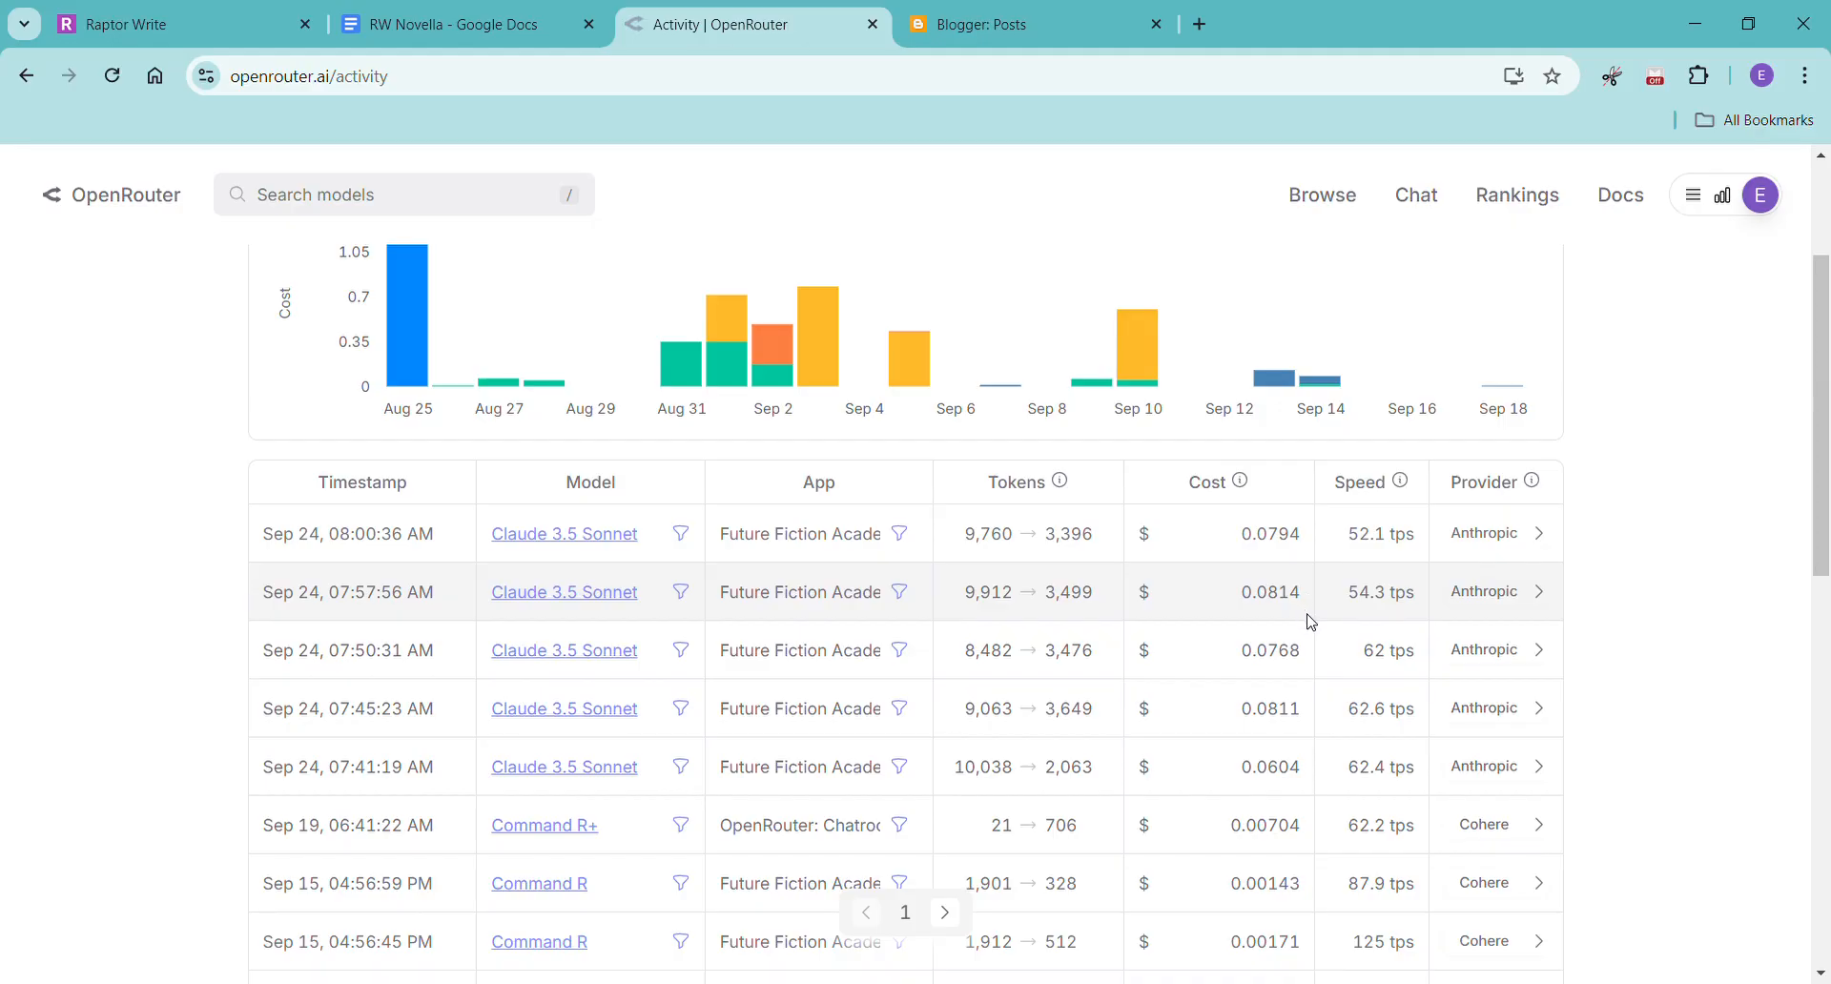
pyautogui.scroll(1, 1309, 620)
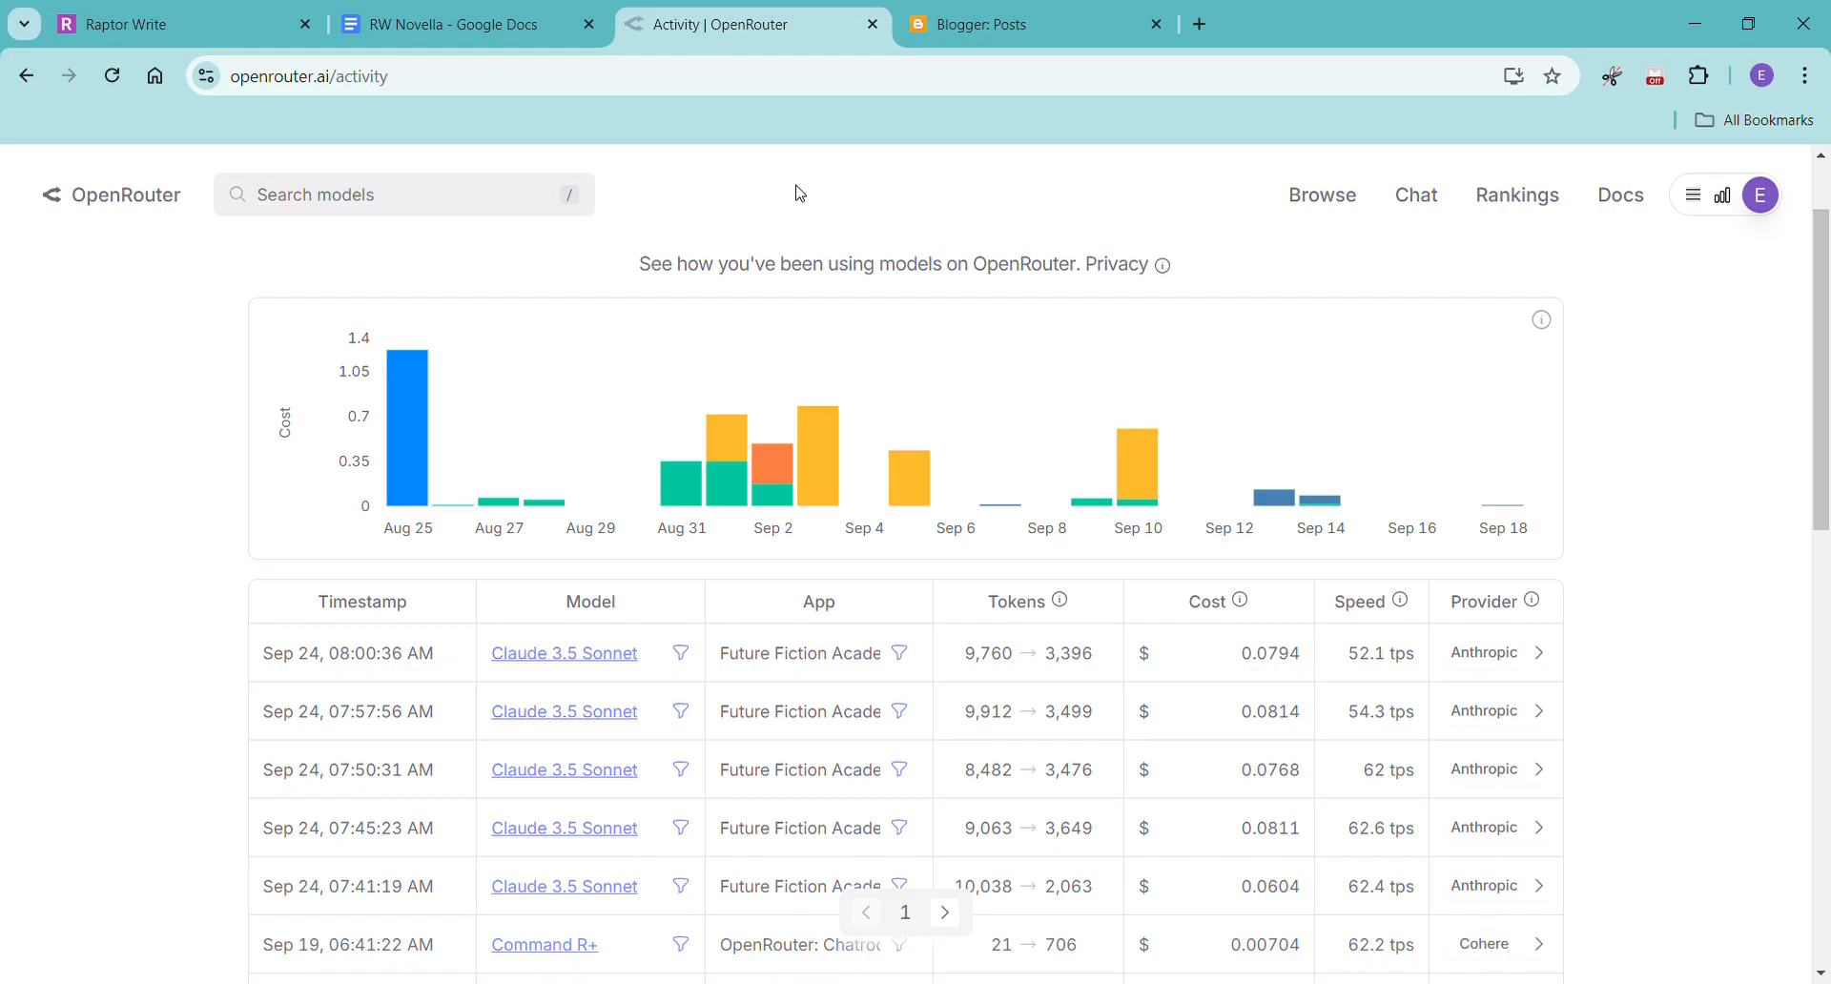
# Return to the RW Novella Google Doc and skim Chapter Twelve, then the writing style analysis and Chapter One at the document's start.
pyautogui.click(438, 25)
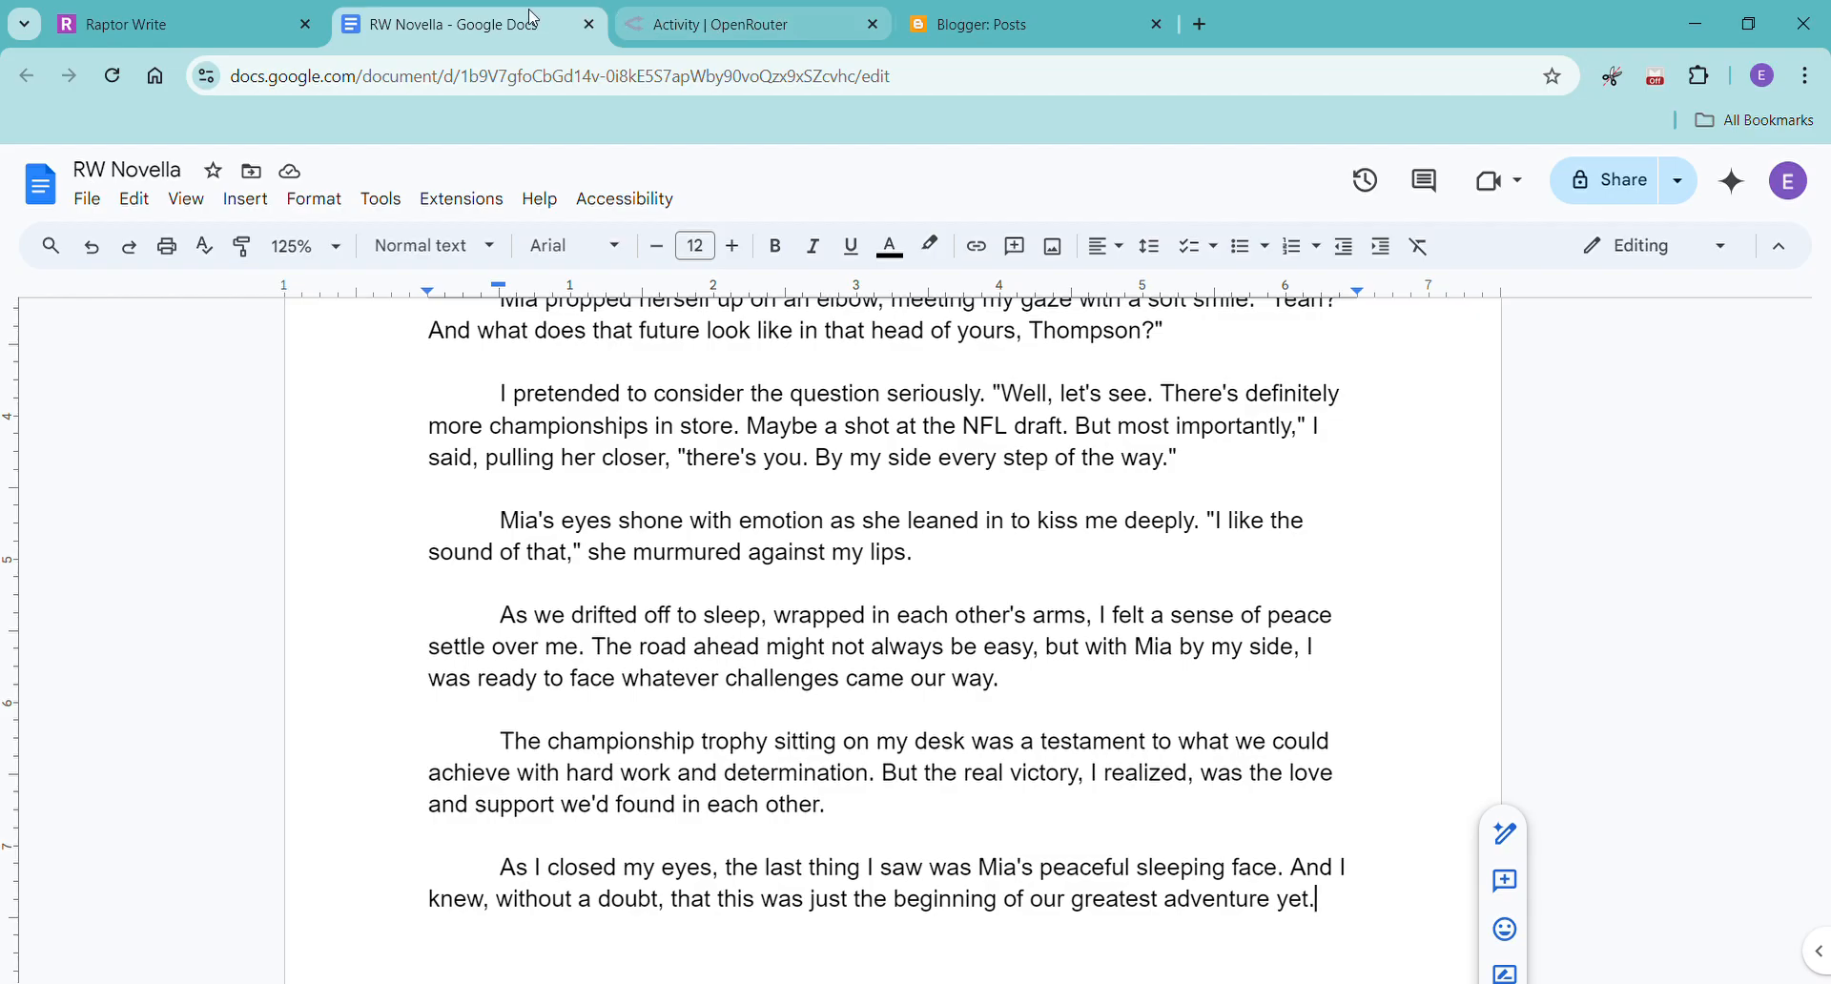
pyautogui.click(790, 848)
pyautogui.scroll(15, 1092, 801)
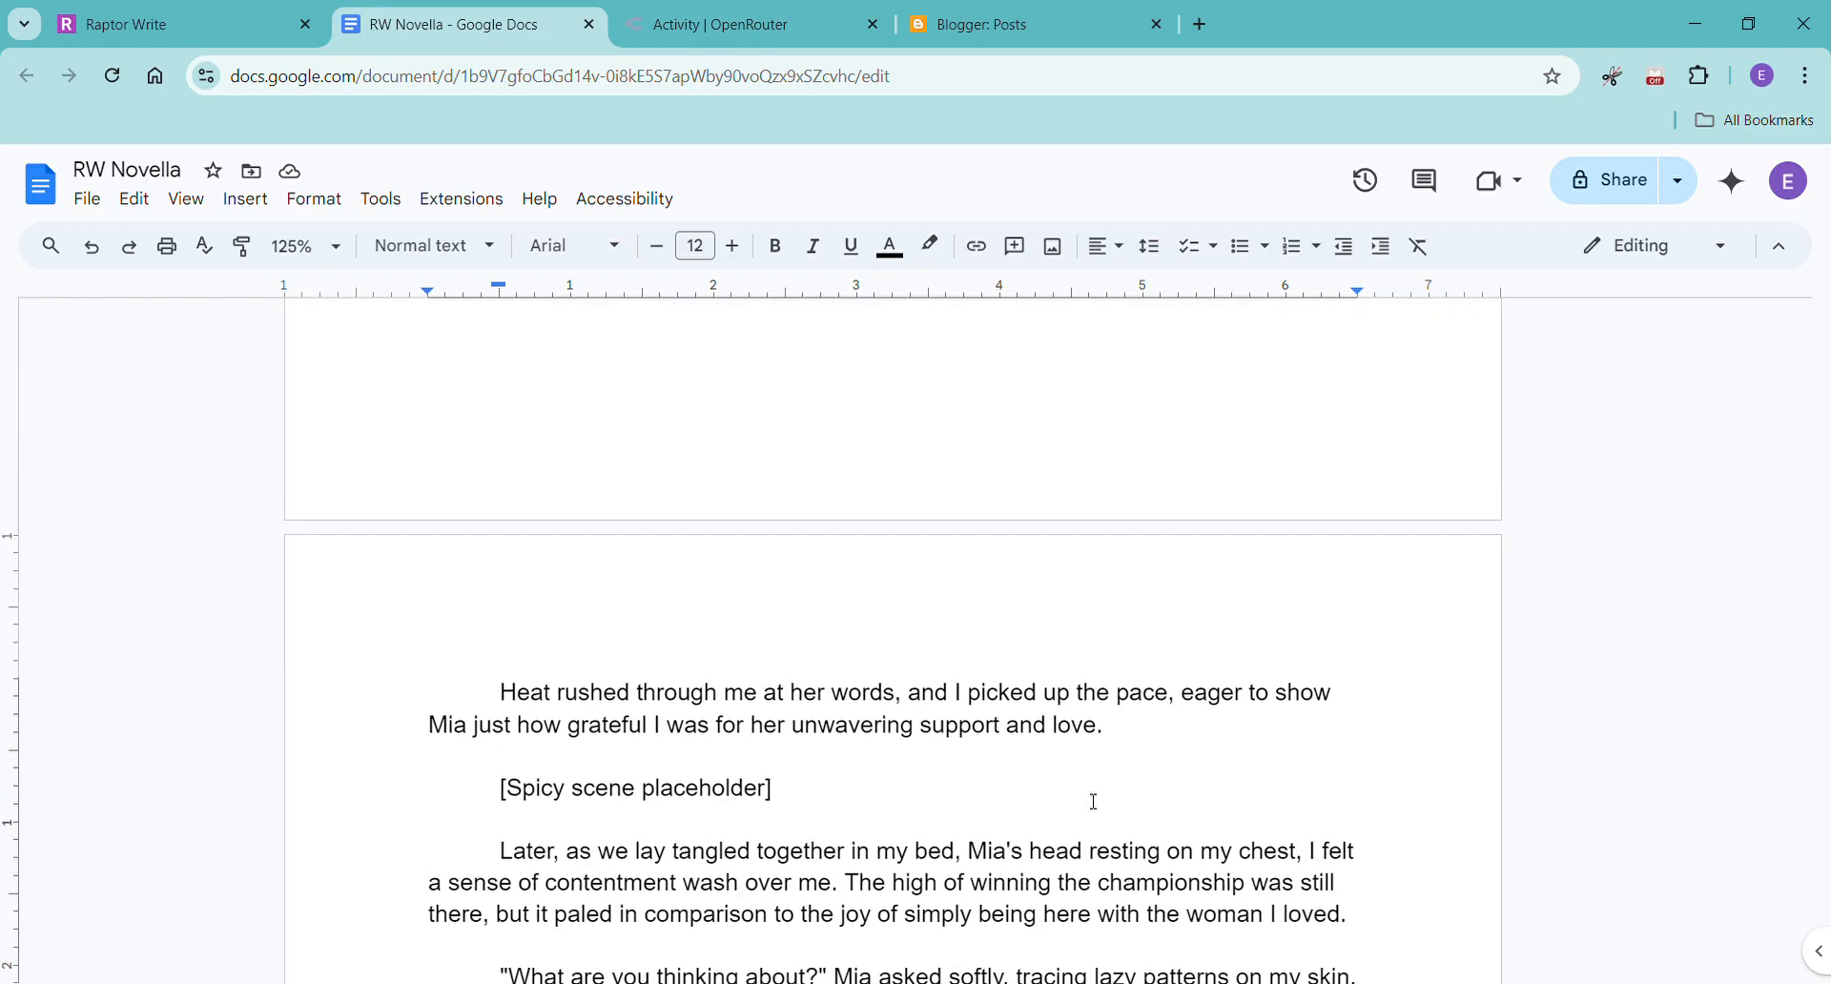
pyautogui.scroll(-12, 1093, 801)
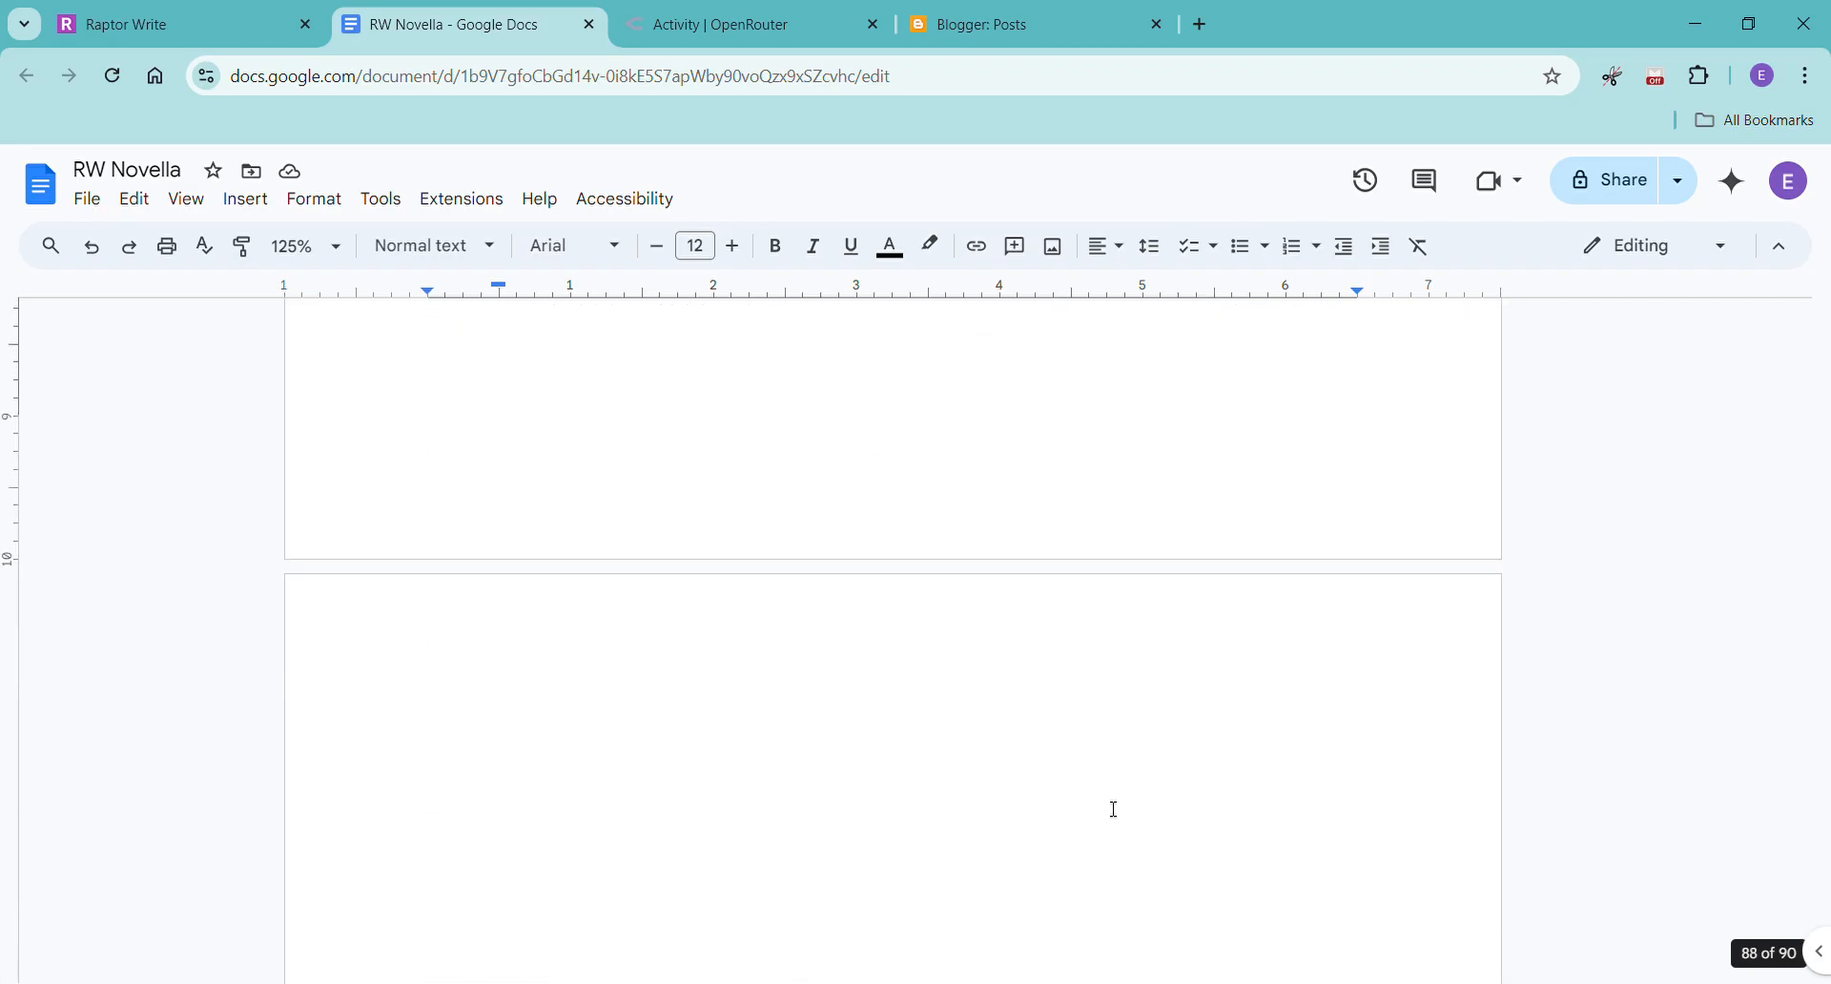
pyautogui.scroll(15, 1279, 858)
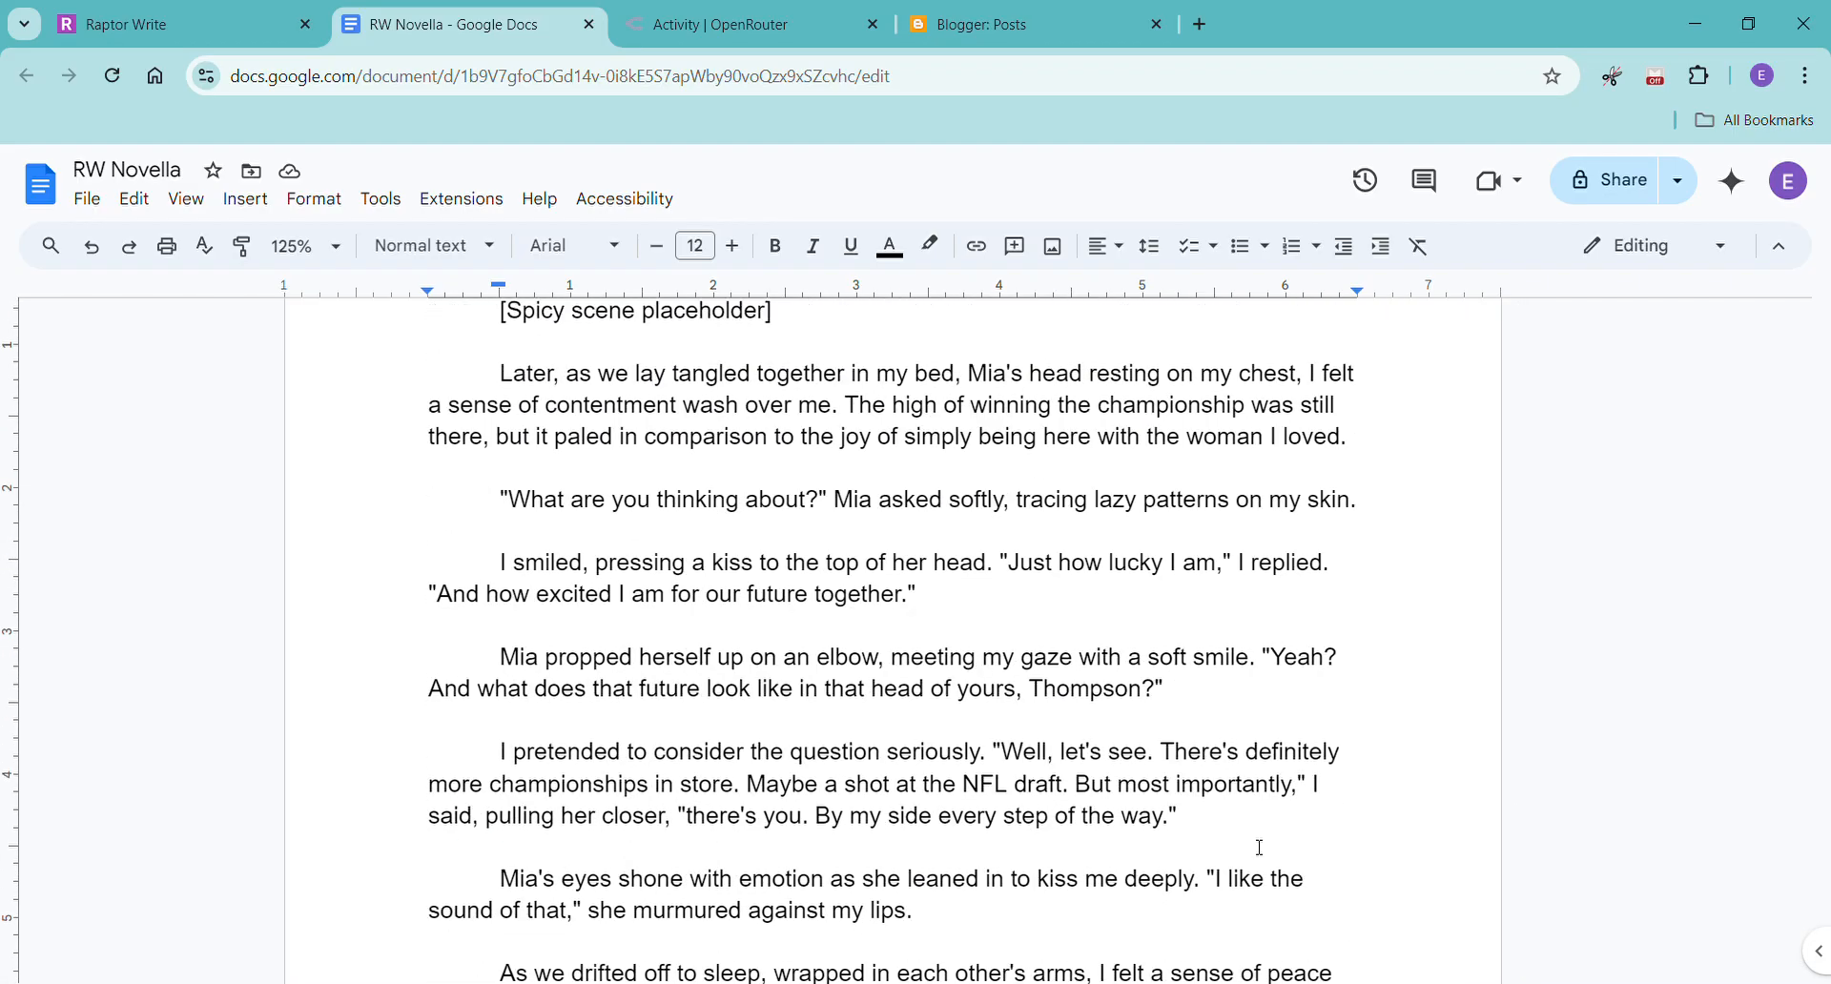
pyautogui.scroll(20, 1227, 828)
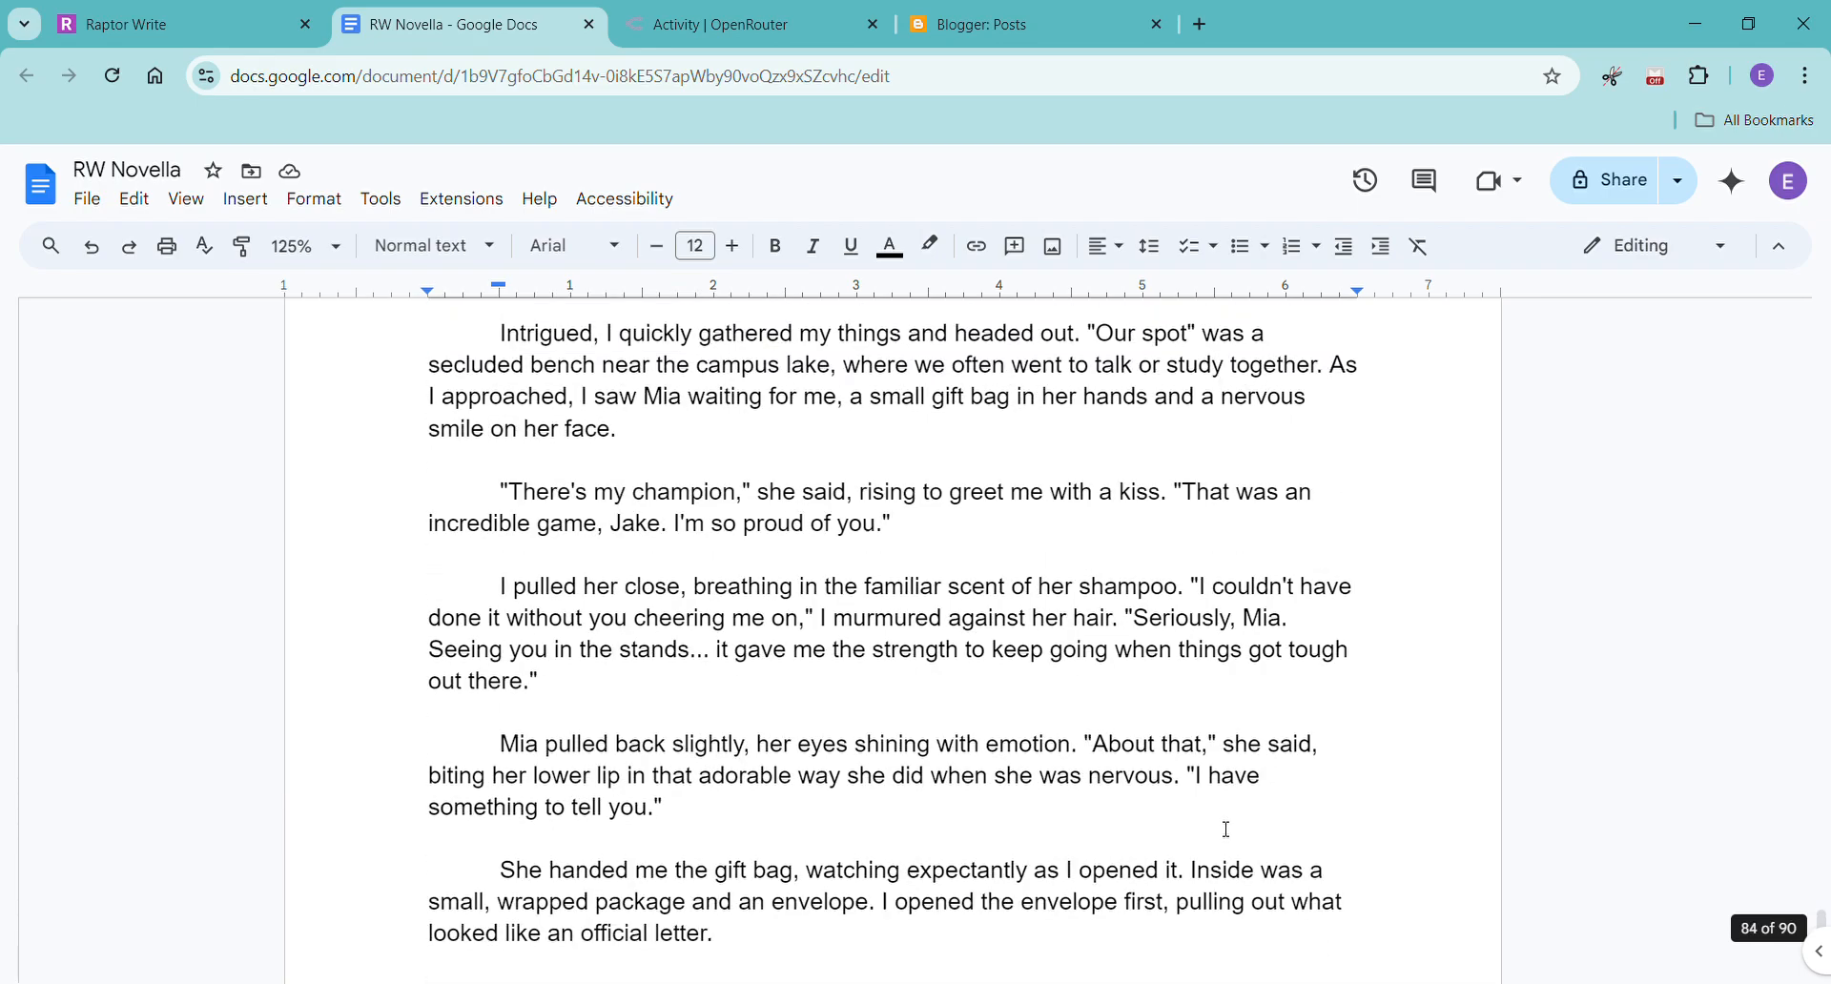
pyautogui.scroll(-20, 1218, 856)
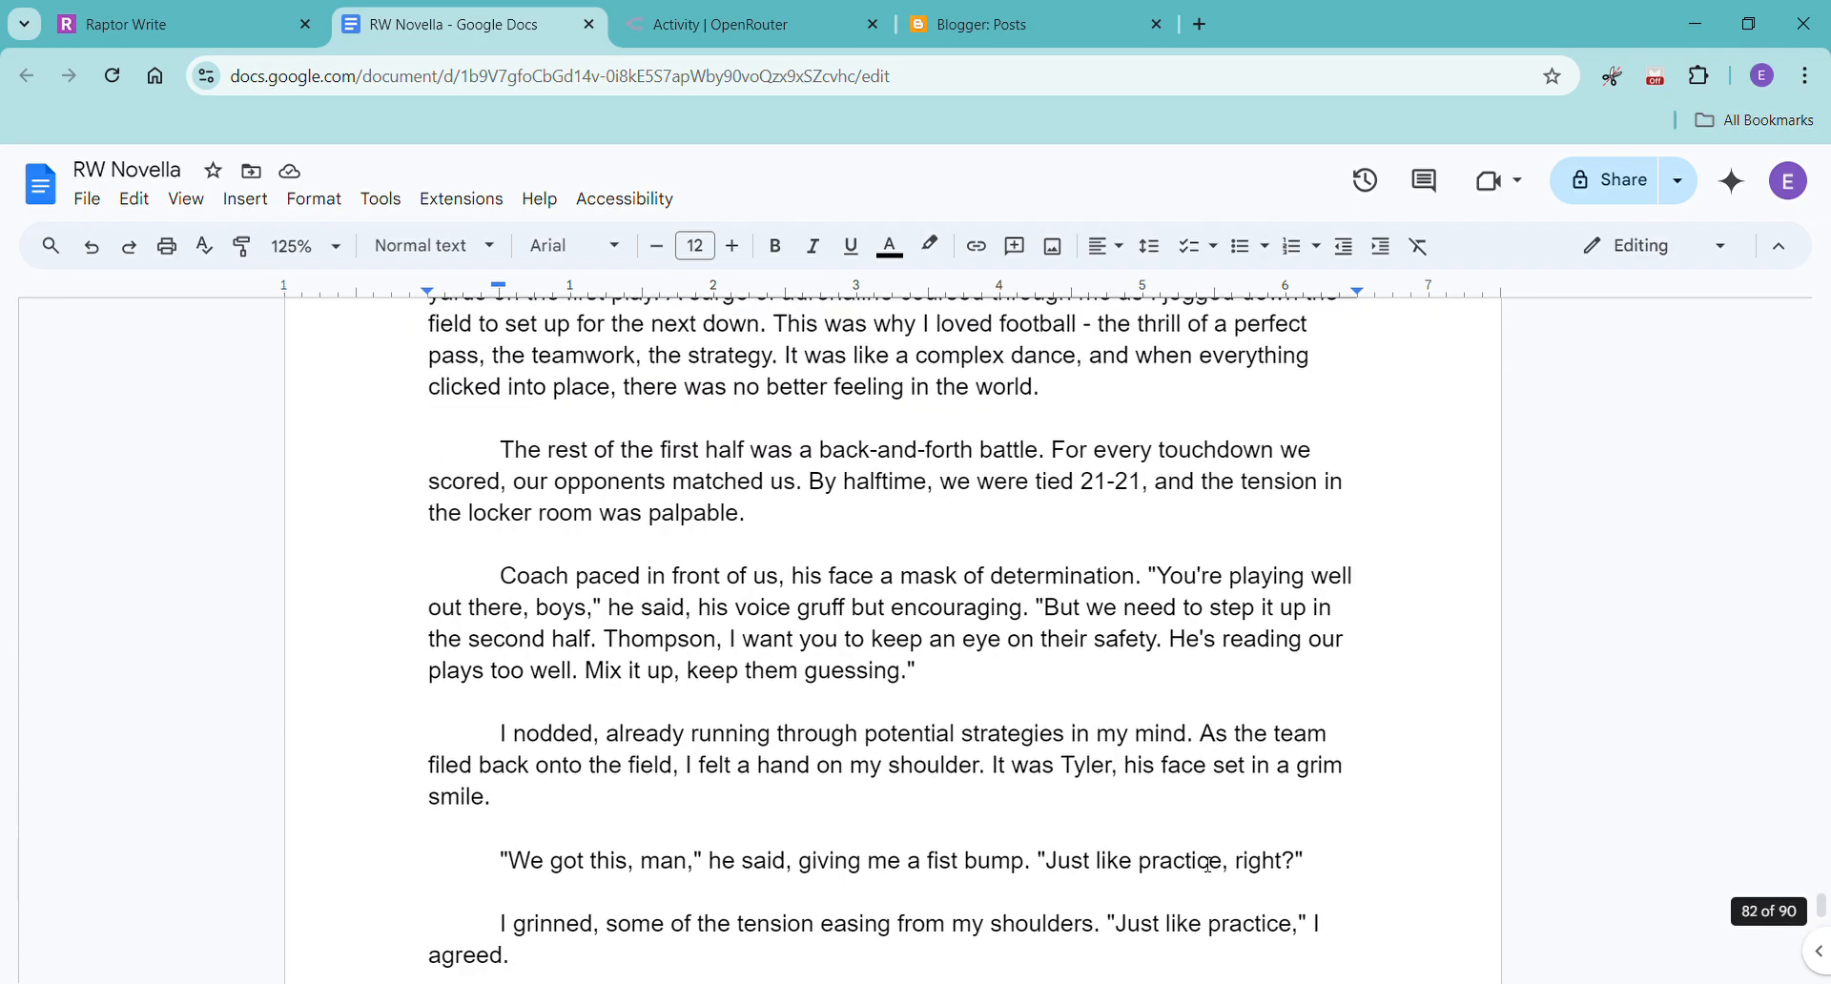
pyautogui.moveTo(1822, 901); pyautogui.dragTo(1829, 279)
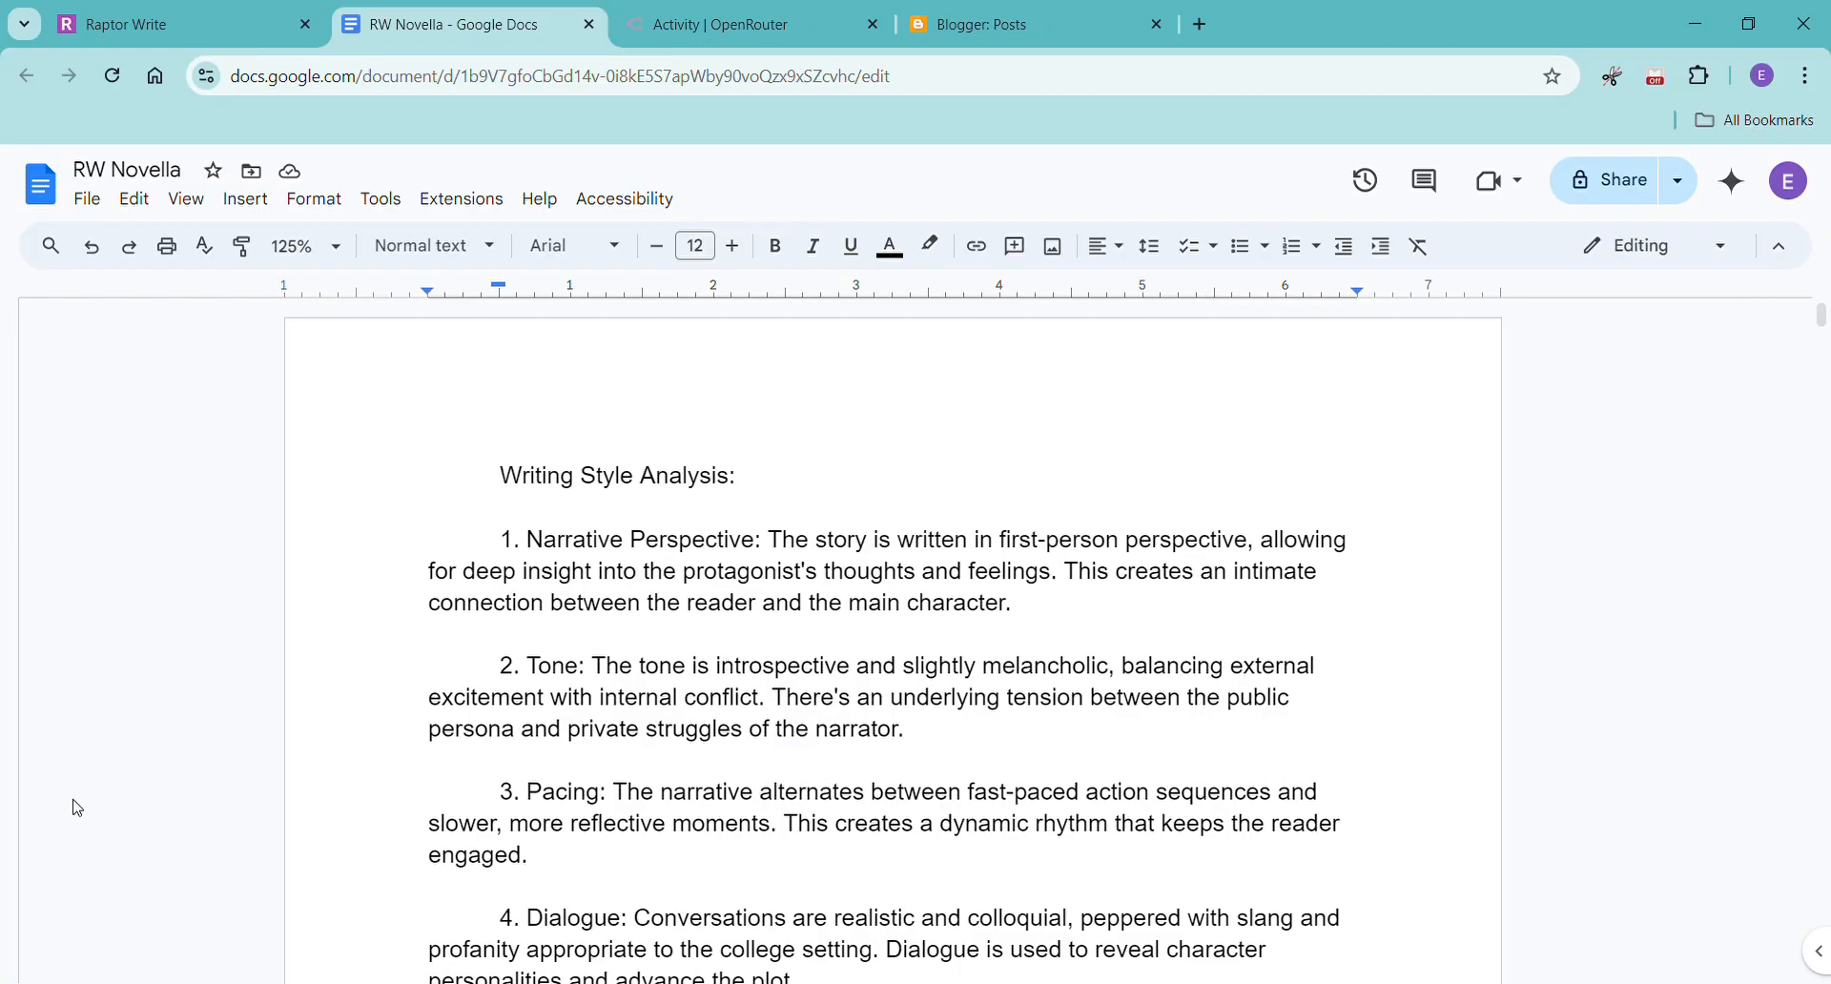
pyautogui.scroll(-20, 488, 462)
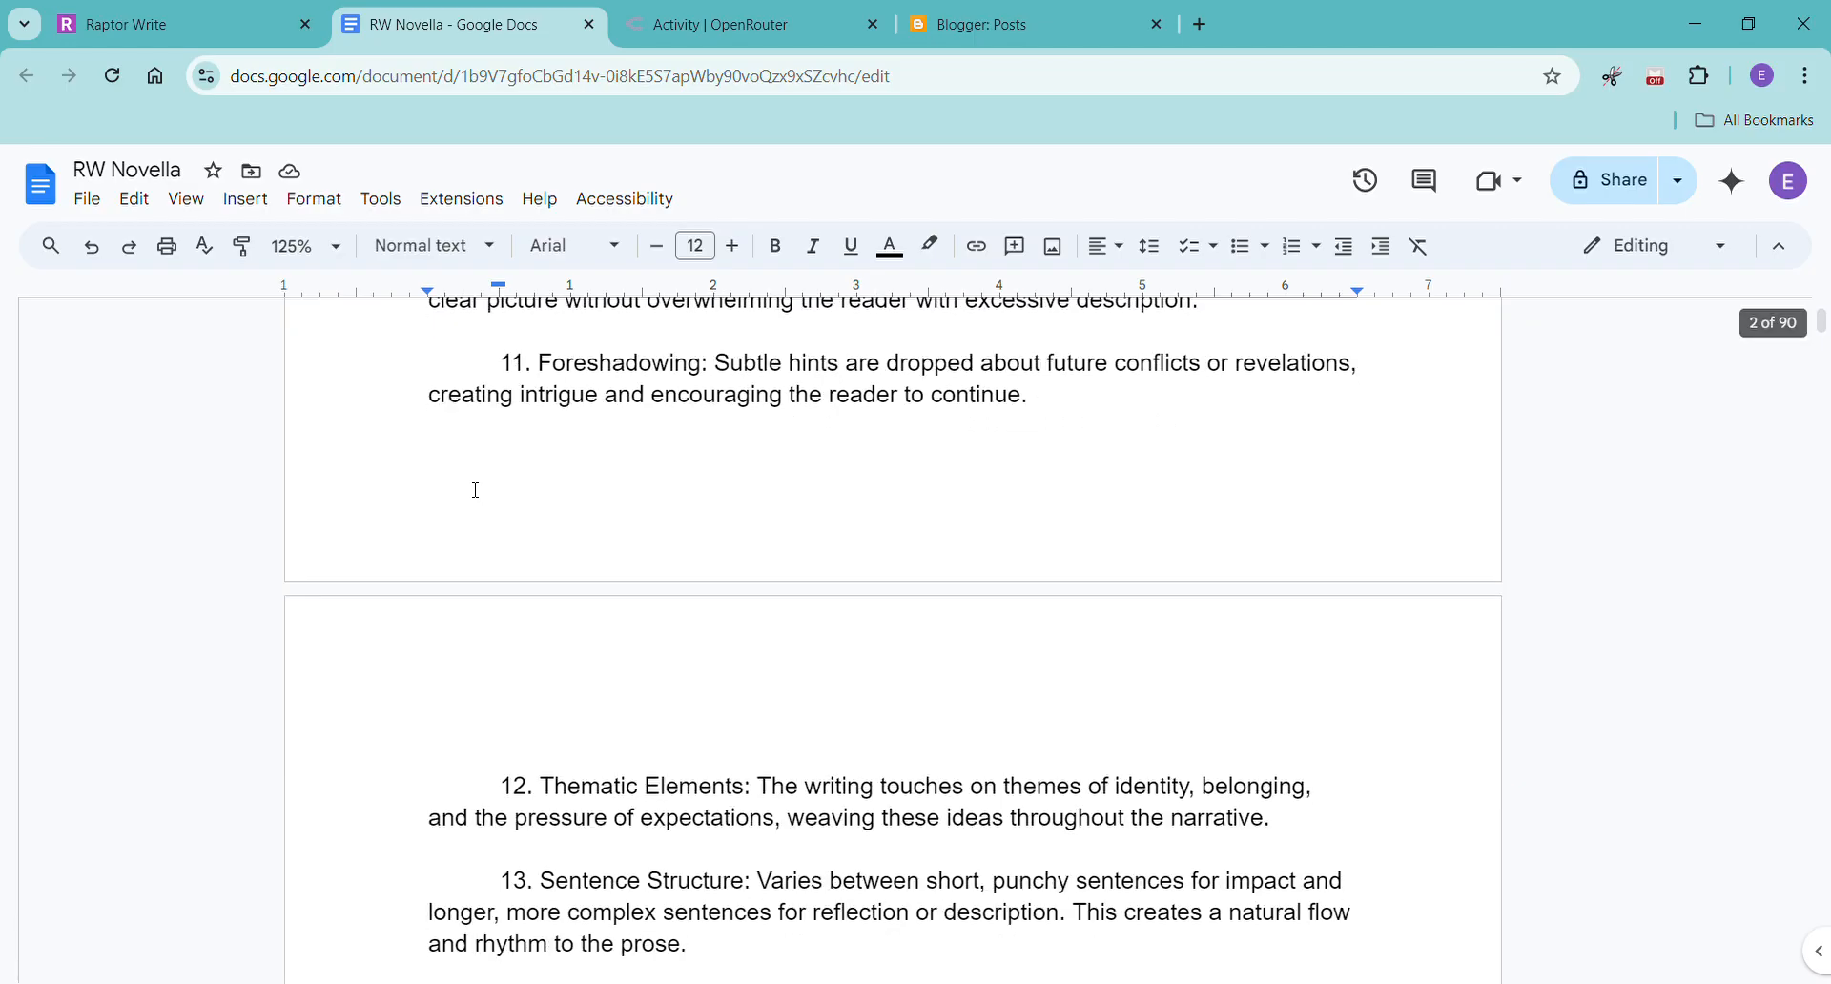
pyautogui.scroll(-8, 476, 490)
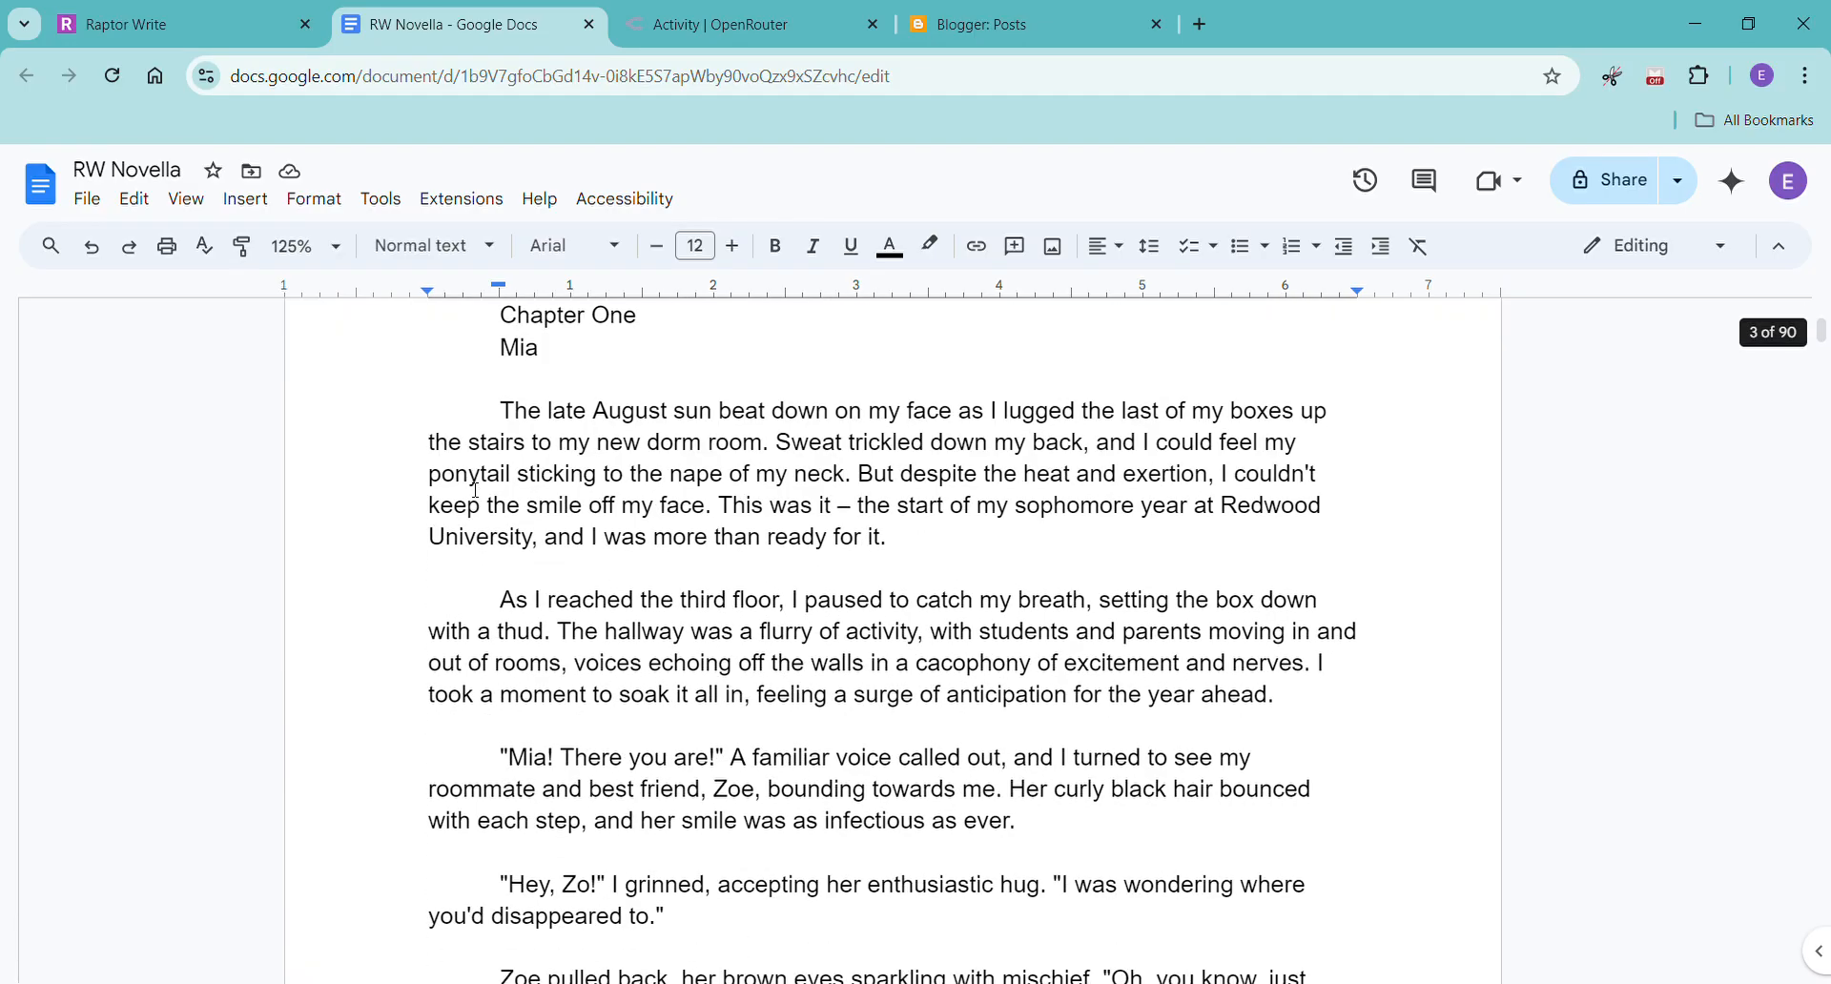
pyautogui.scroll(3, 479, 494)
# Switch to Raptor Write, clear the Chapter Twelve text selection, and look through the project files list.
pyautogui.click(170, 25)
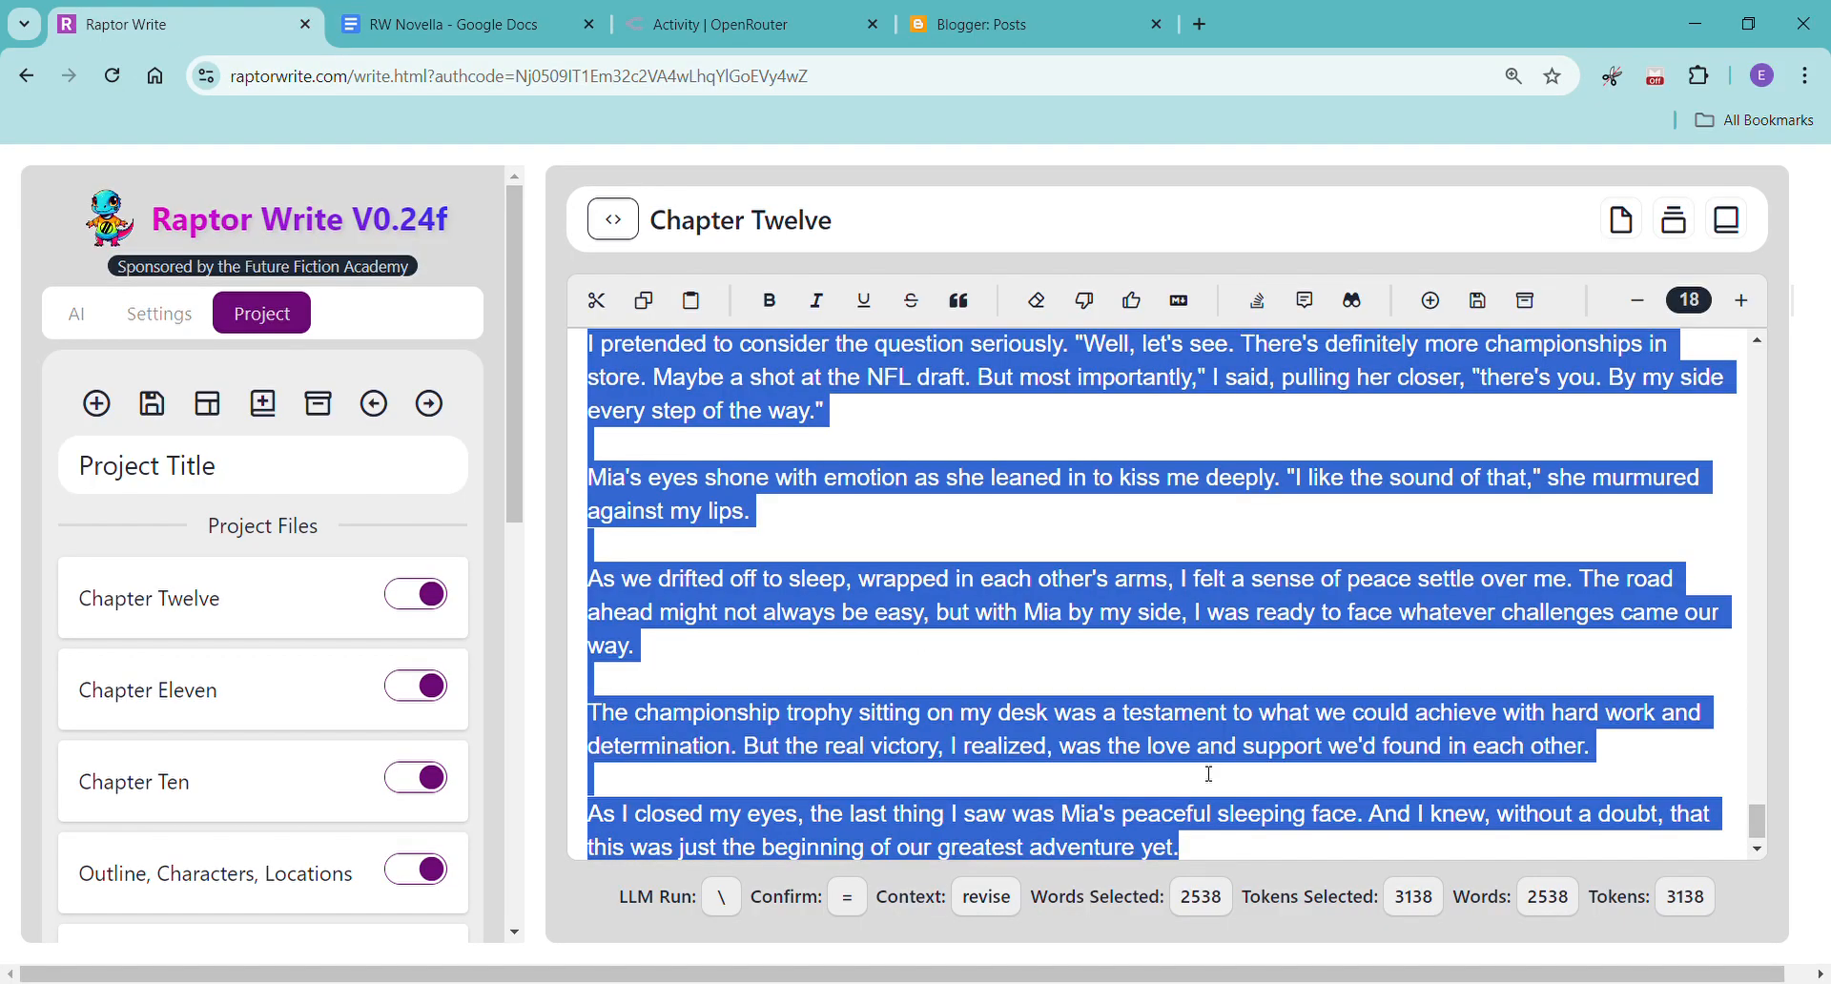
pyautogui.click(966, 725)
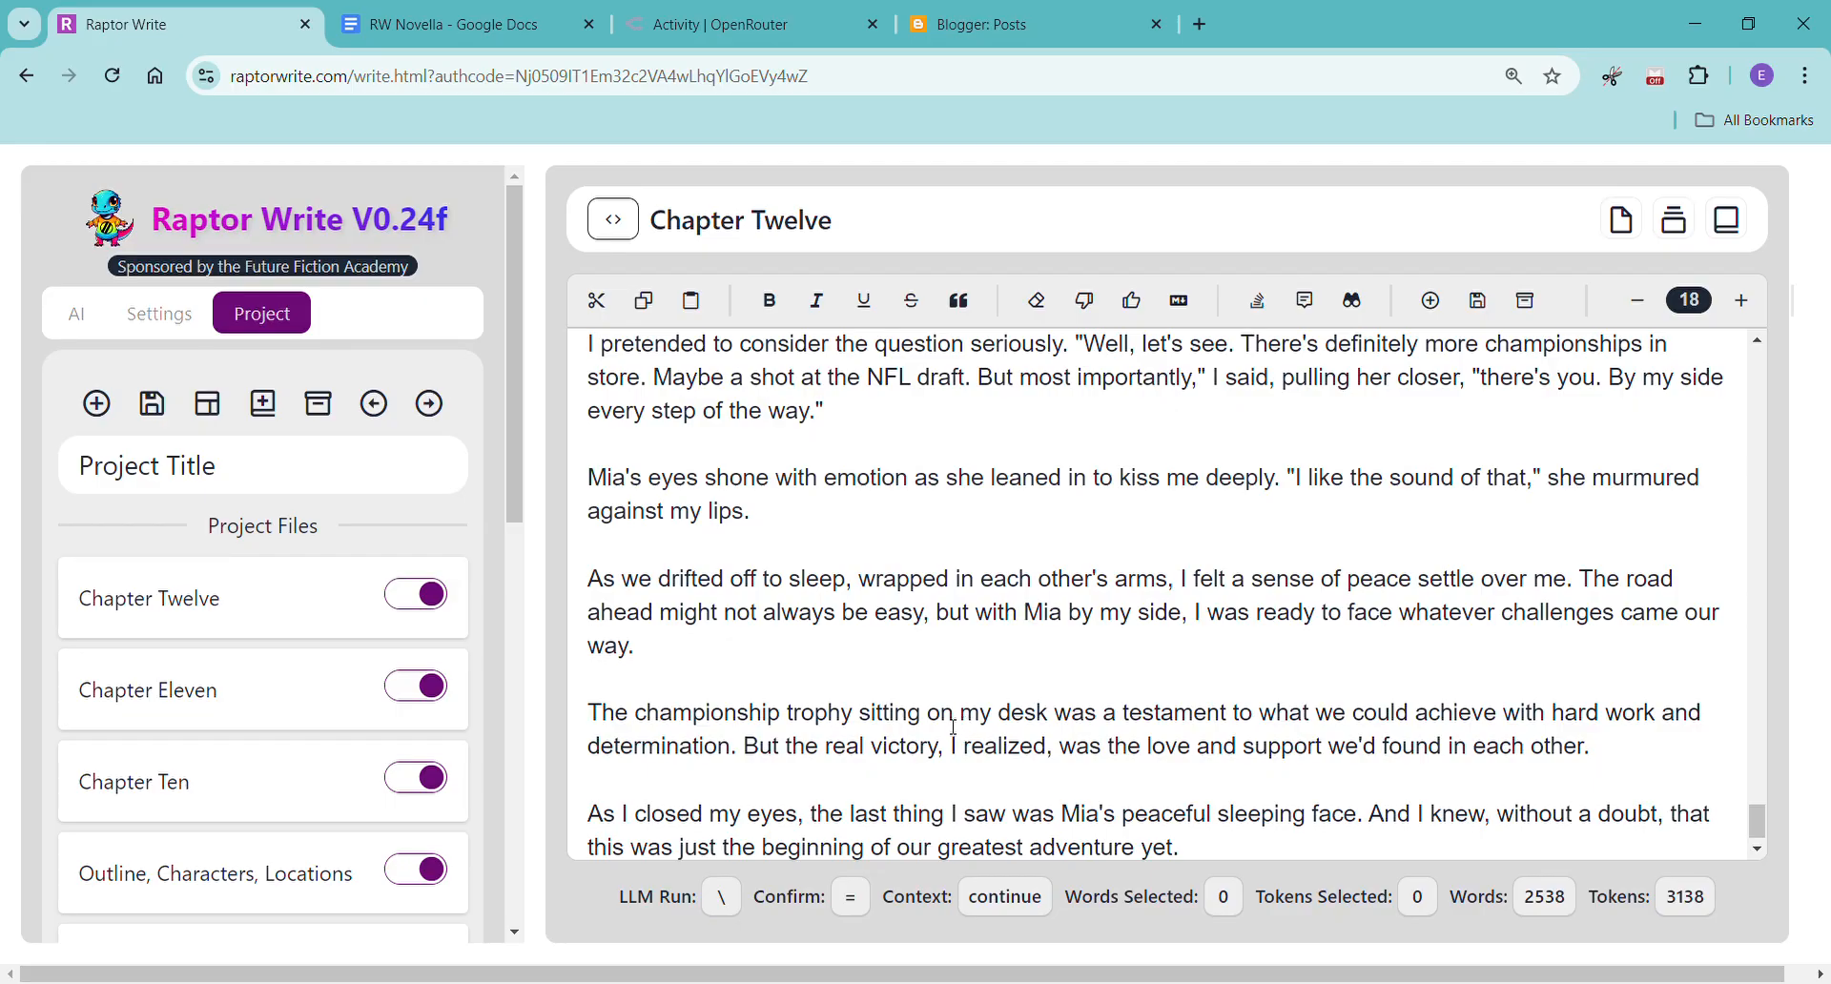
pyautogui.scroll(-3, 260, 763)
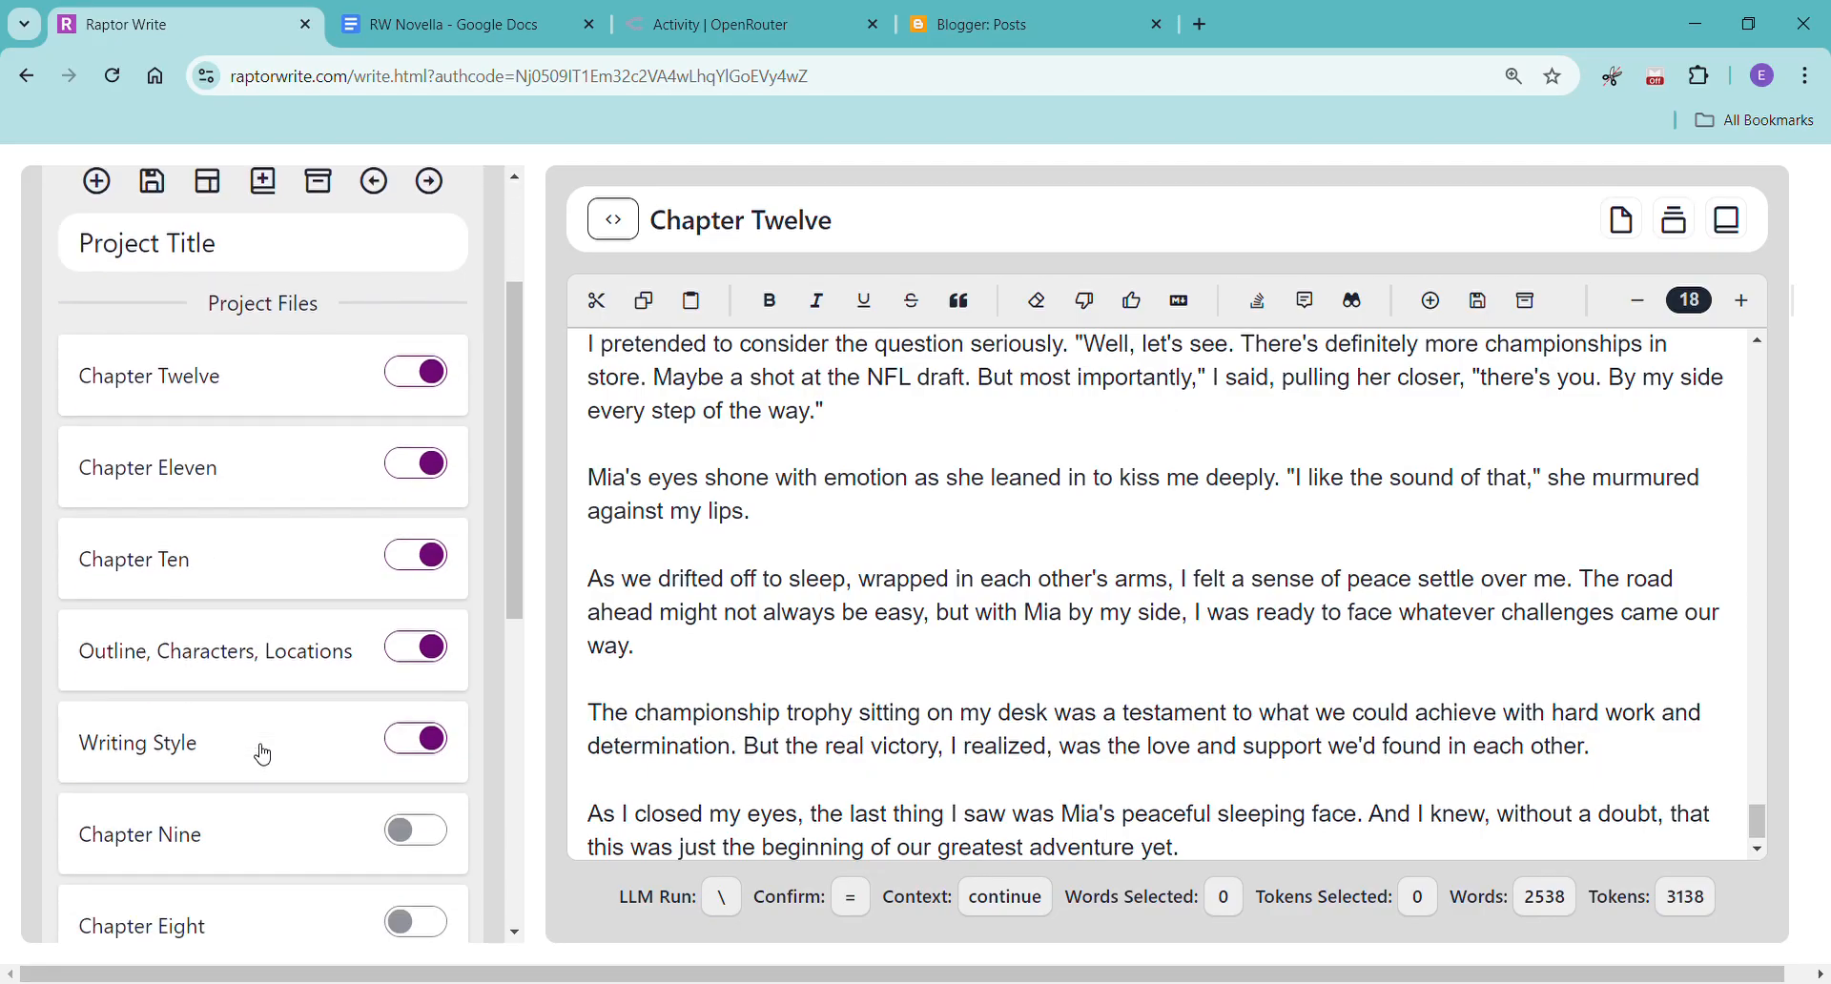
pyautogui.scroll(-3, 260, 754)
pyautogui.scroll(6, 260, 753)
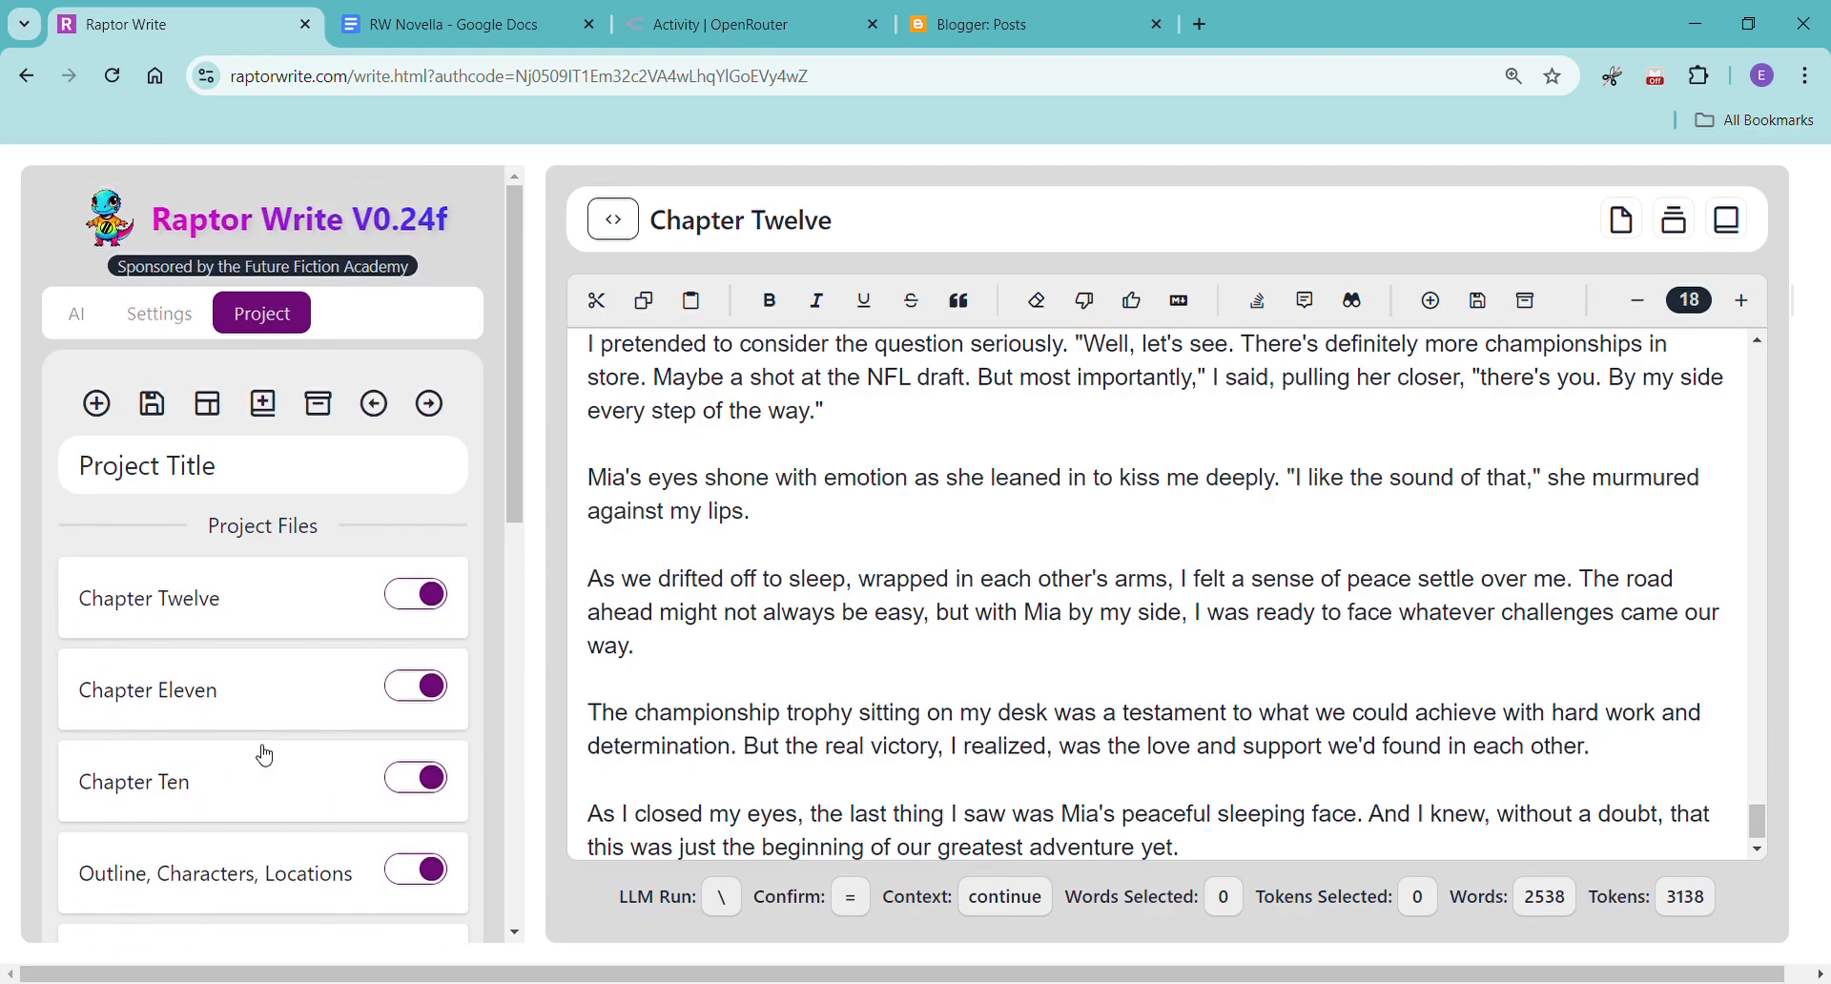